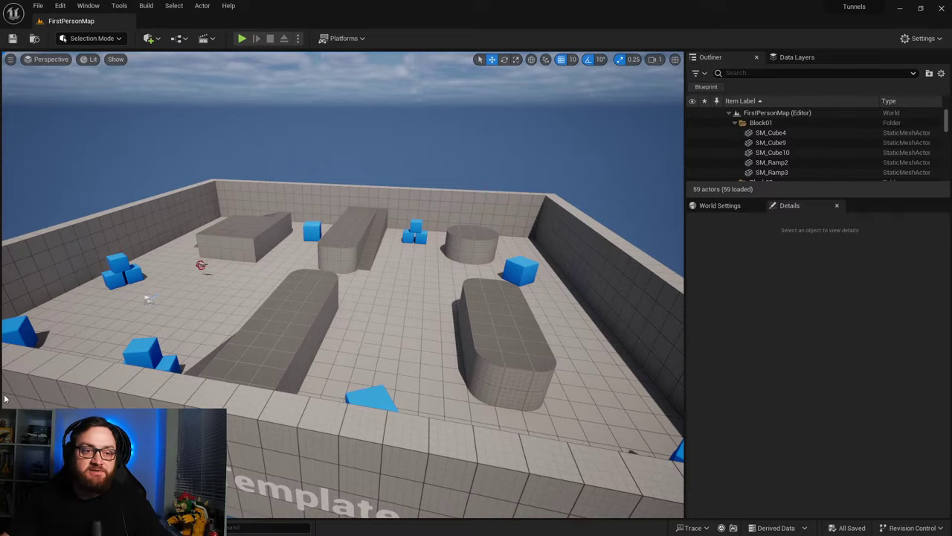
Step: Look over the first-person template level from several angles, including its walls, blocks and lighting actors
right_click_drag(290, 278, 279, 237)
key("d")
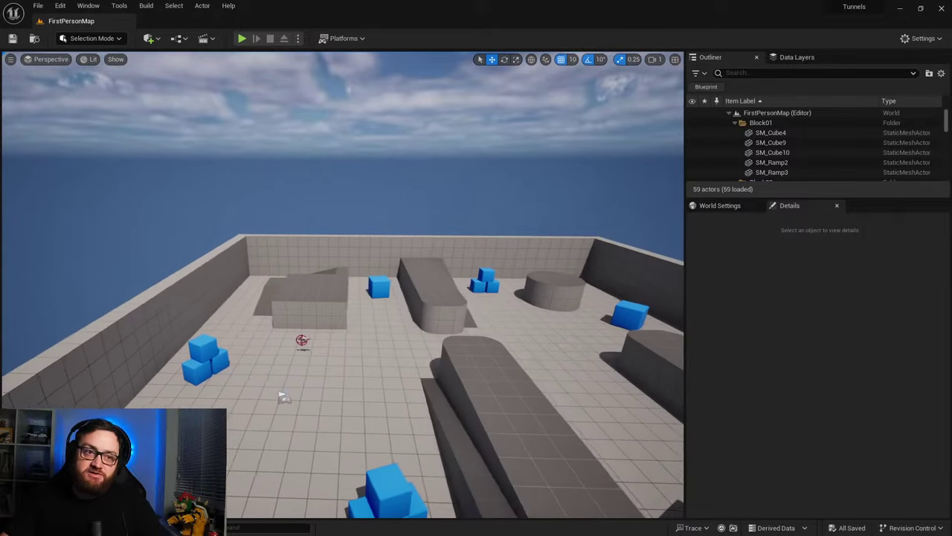
key("s")
mouse_move(307, 280)
right_mouse_down()
mouse_move(307, 298)
mouse_move(357, 305)
mouse_move(308, 280)
right_mouse_up()
key("s")
right_click_drag(343, 336, 394, 279)
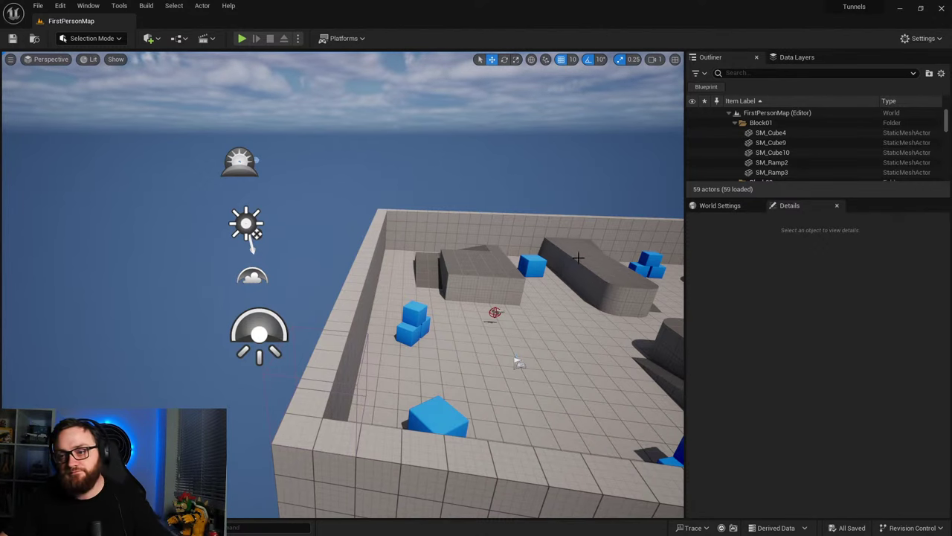
right_click_drag(578, 258, 744, 230)
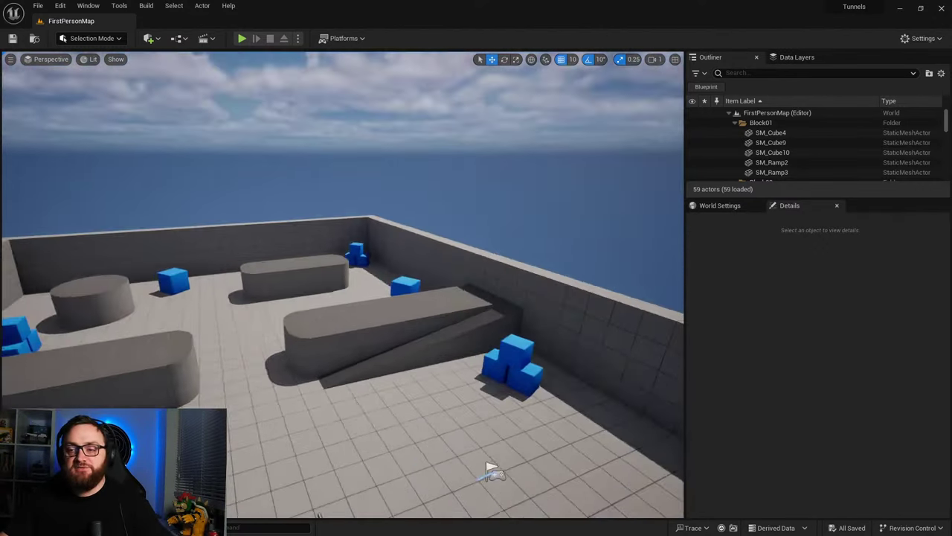
right_click_drag(293, 198, 418, 238)
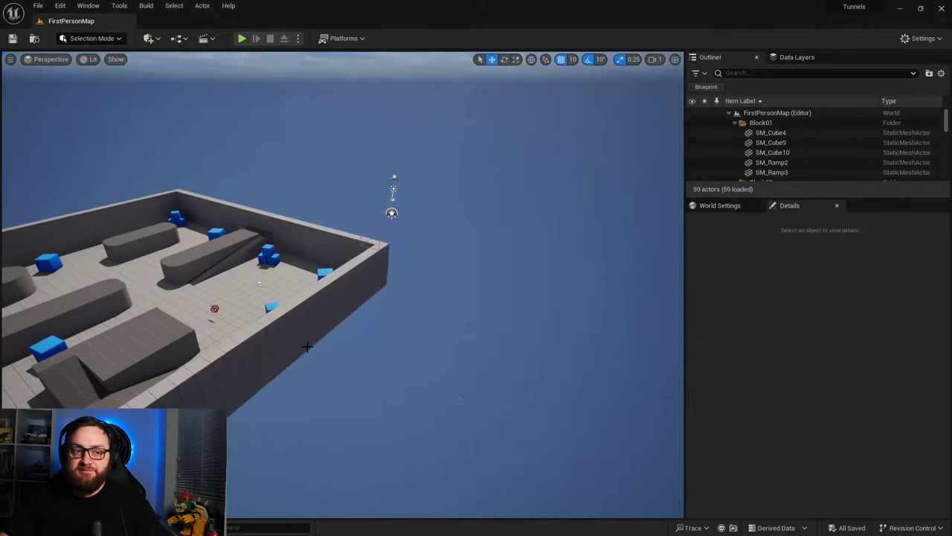
Step: Create a new landscape with the default settings, and return to Selection mode
left_click(88, 38)
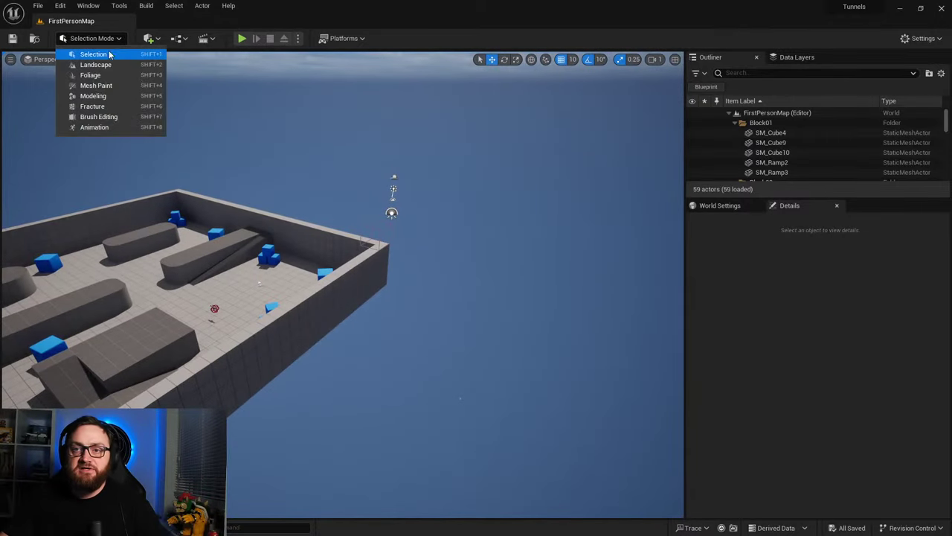
left_click(89, 50)
key("shift+2")
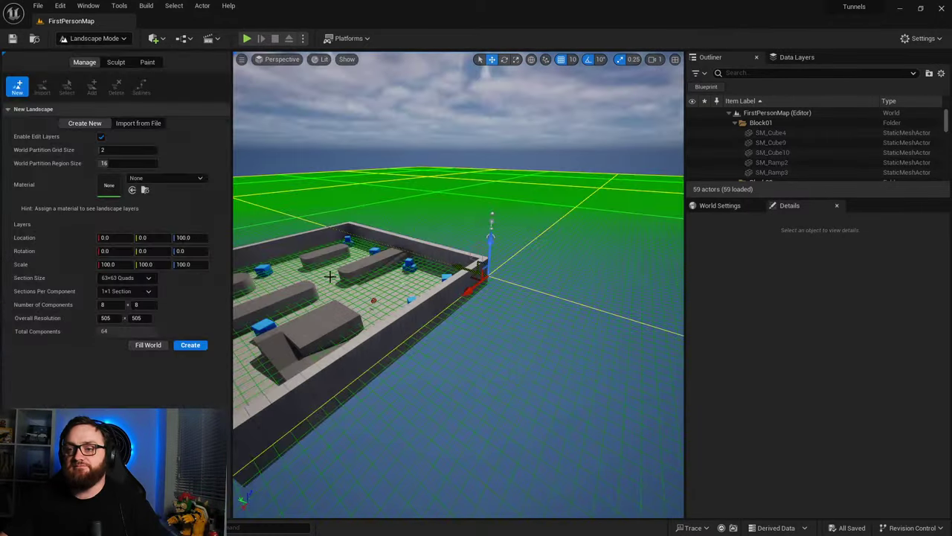
left_click(190, 345)
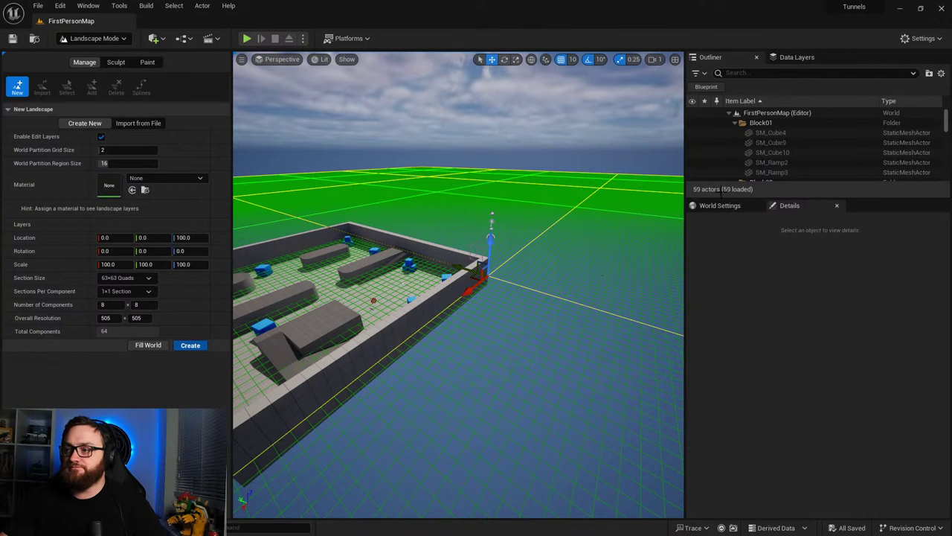
left_click(93, 38)
left_click(85, 58)
Step: Delete all static meshes in the Block01 and Block02 folders, from SM_Cube4 through SM_Ramp5
left_click(827, 136)
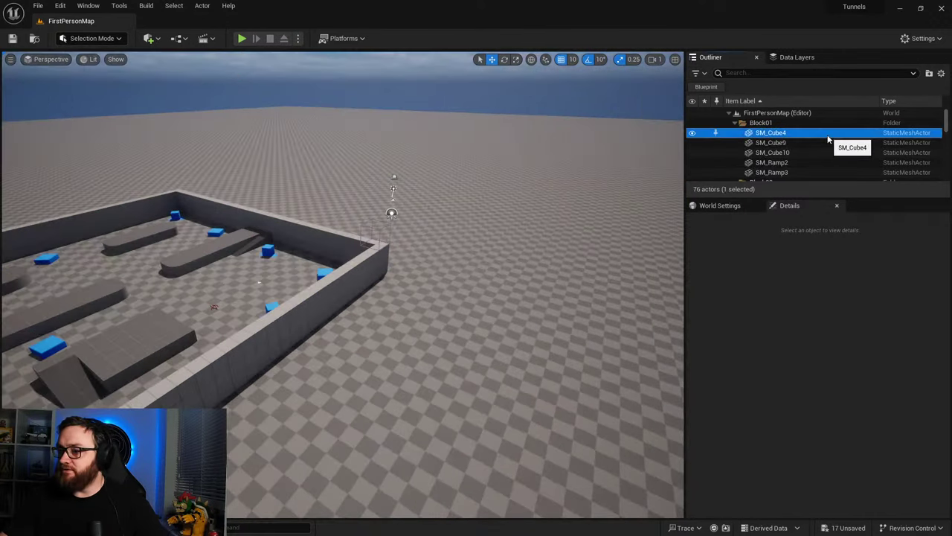
scroll(807, 153, "down", 3)
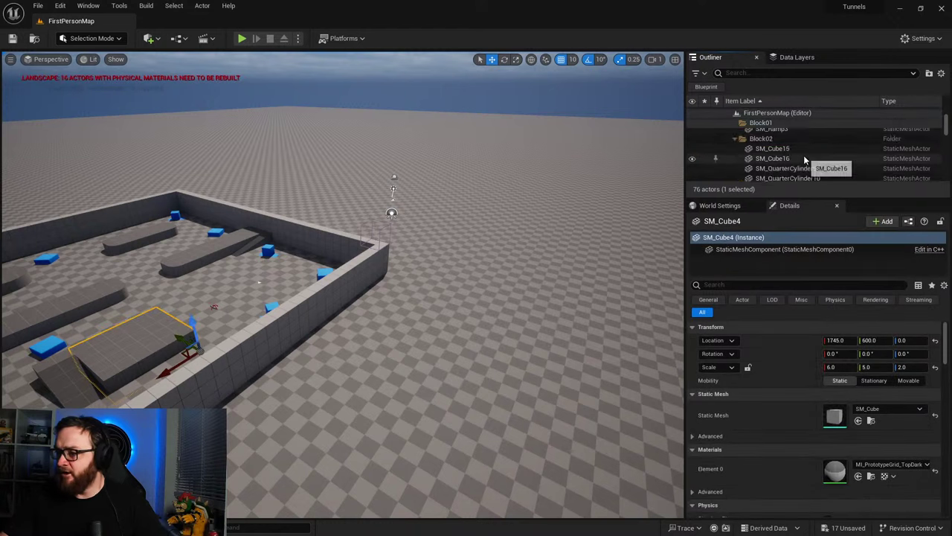
scroll(804, 159, "down", 2)
left_click(801, 157, "shift")
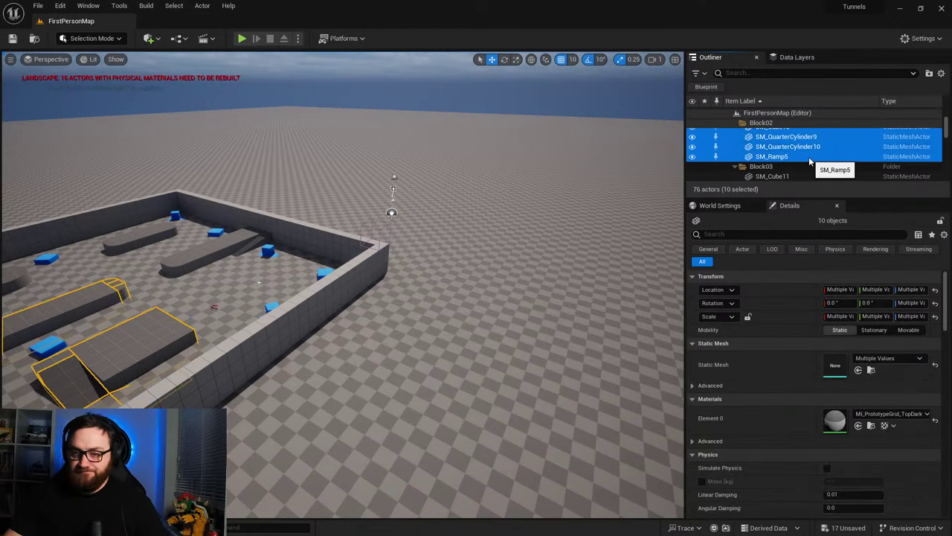
key("Delete")
Step: Delete all static meshes in the Block03 and Block04 folders, from SM_Cube11 through SM_Ramp4
scroll(805, 158, "up", 4)
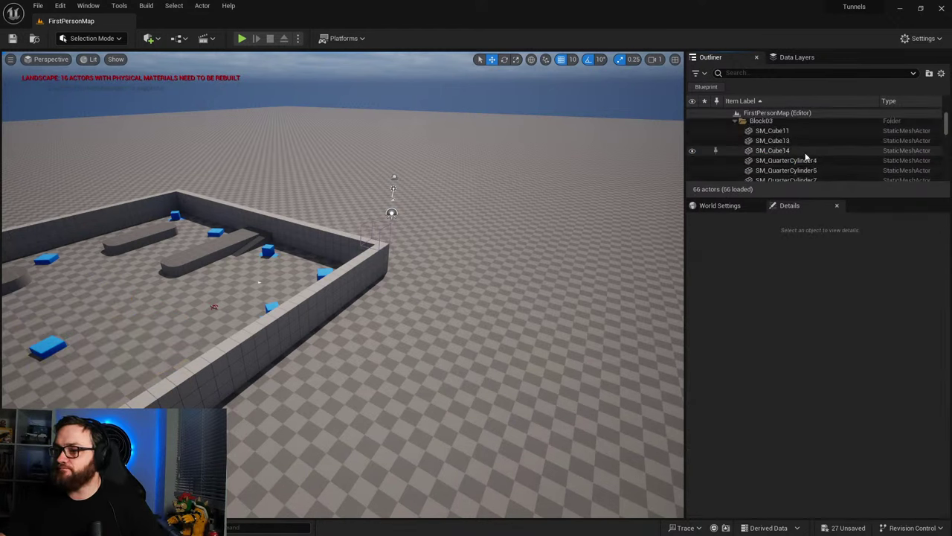
left_click(786, 154)
scroll(784, 158, "down", 1)
scroll(784, 159, "down", 3)
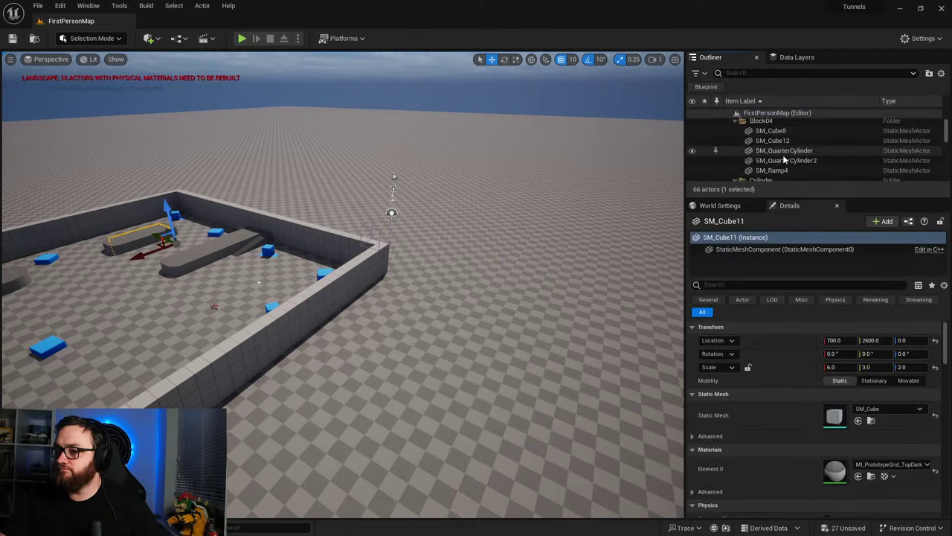
left_click(790, 163, "shift")
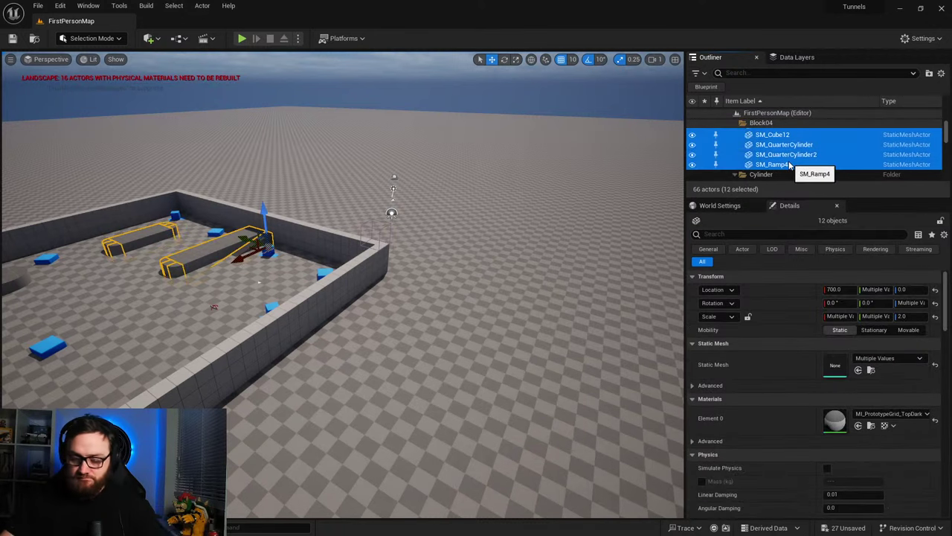
key("Delete")
Step: Delete the quarter-cylinder meshes SM_QuarterCylinder11 through SM_QuarterCylinder14 from the Cylinder folder
scroll(788, 162, "up", 4)
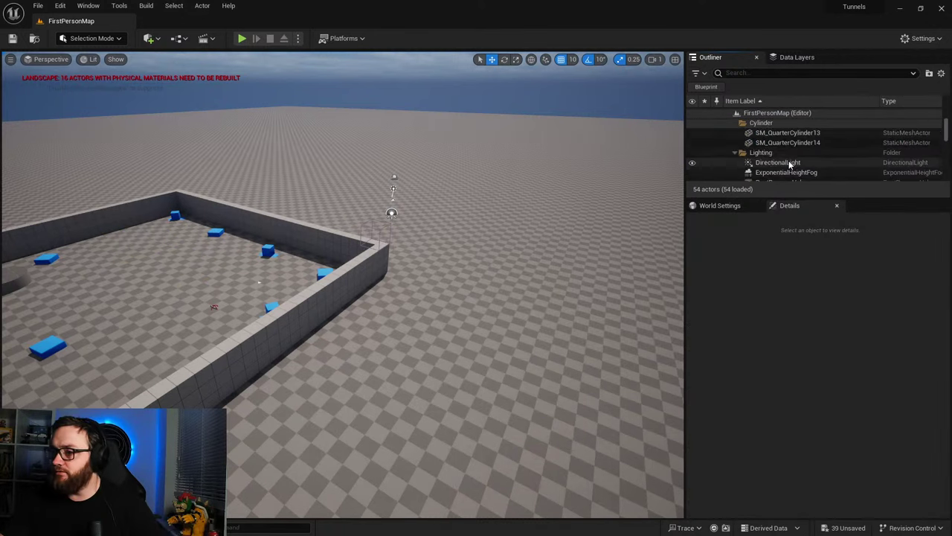
left_click(783, 159)
scroll(789, 160, "down", 1)
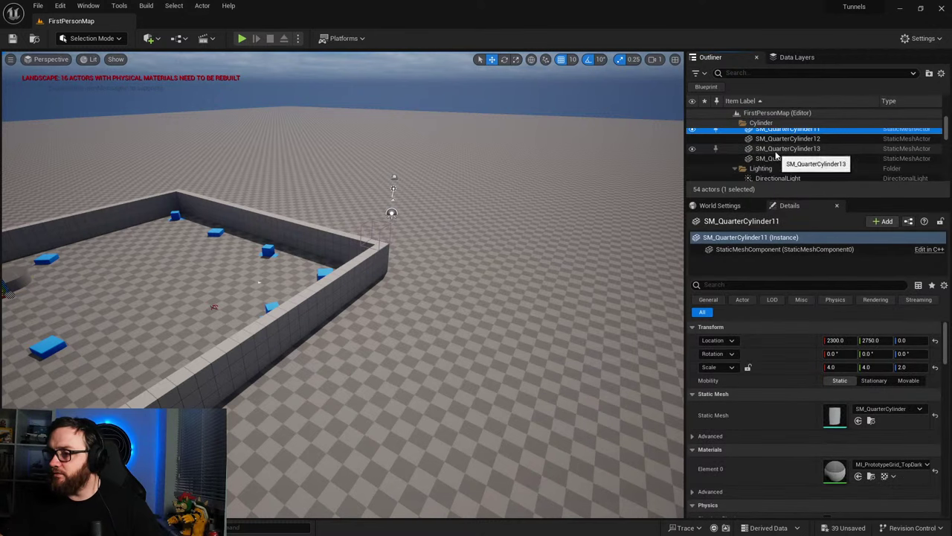
left_click(800, 158, "shift")
key("Delete")
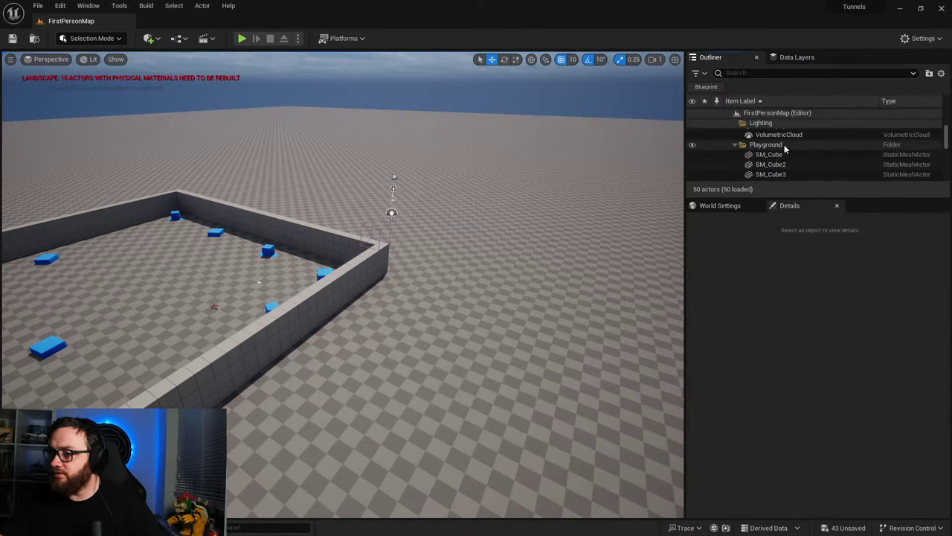
Step: Delete SM_Cube, SM_Cube2 and SM_Cube3 from the Playground folder, and remove the SimulatedCubes folder
left_click(769, 154)
left_click(773, 174, "shift")
key("Delete")
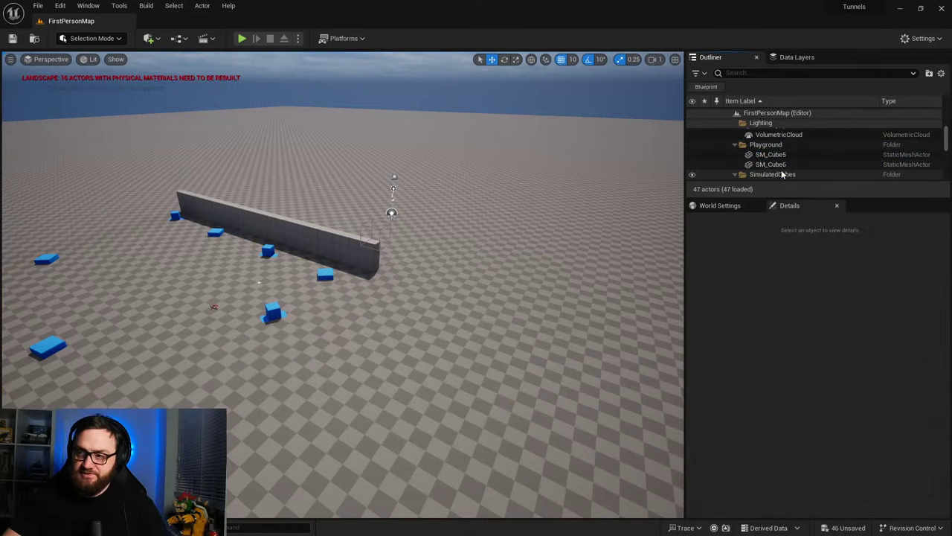
left_click(791, 179)
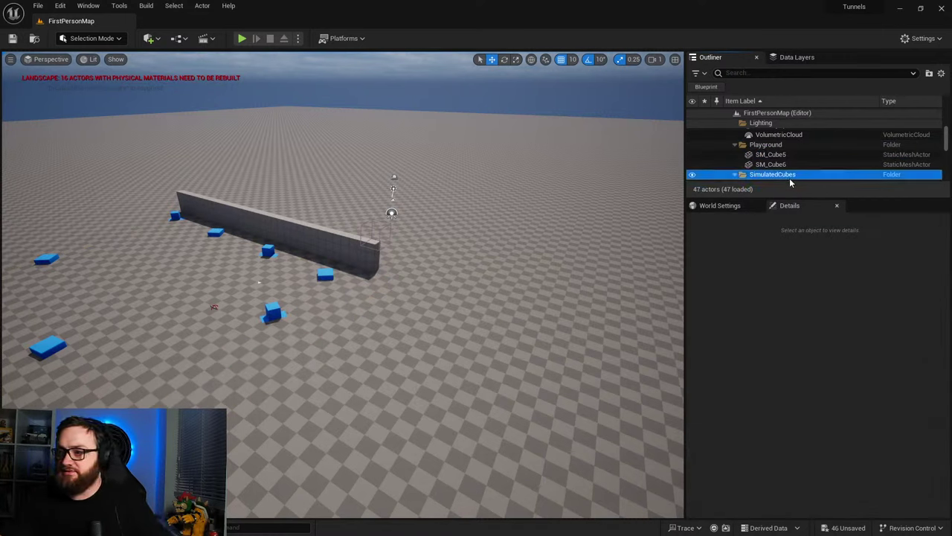
key("Delete")
Step: Delete SM_Cube5 and SM_Cube6 from the Playground folder, and remove the emptied folder
scroll(784, 176, "down", 2)
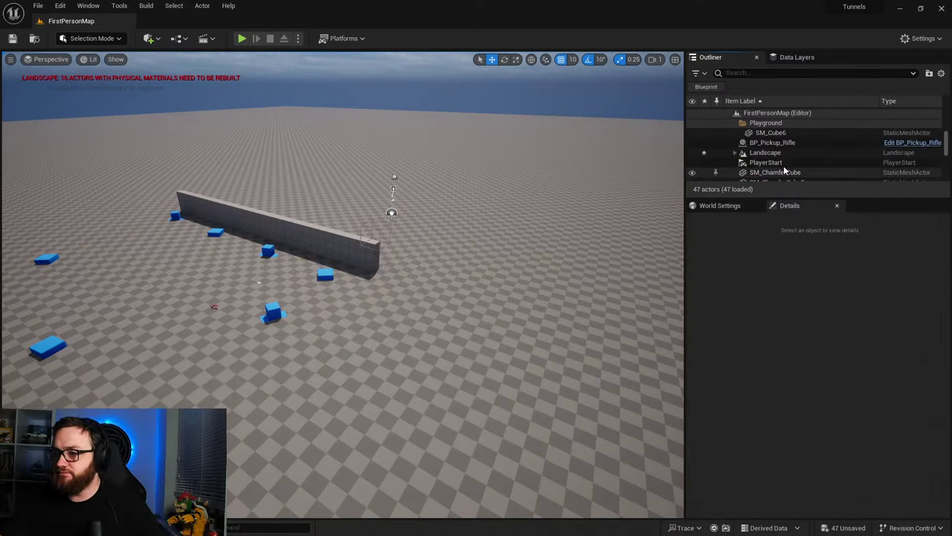
scroll(784, 163, "up", 2)
left_click(774, 145)
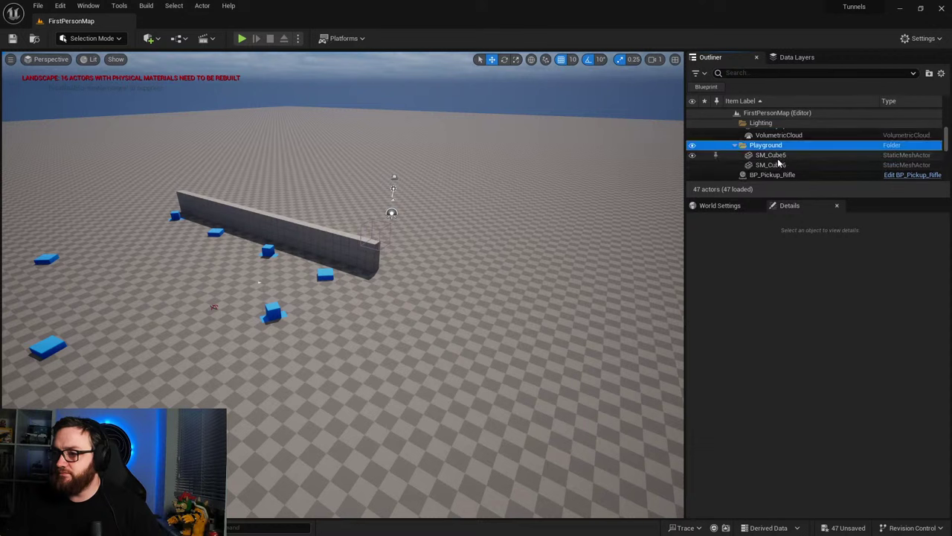
left_click(779, 164, "shift")
key("Delete")
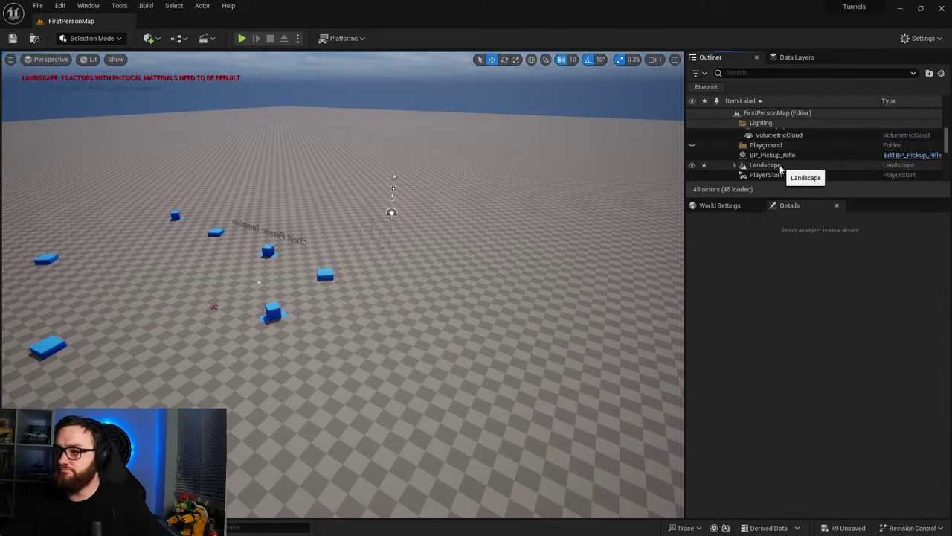
left_click(765, 145)
key("Delete")
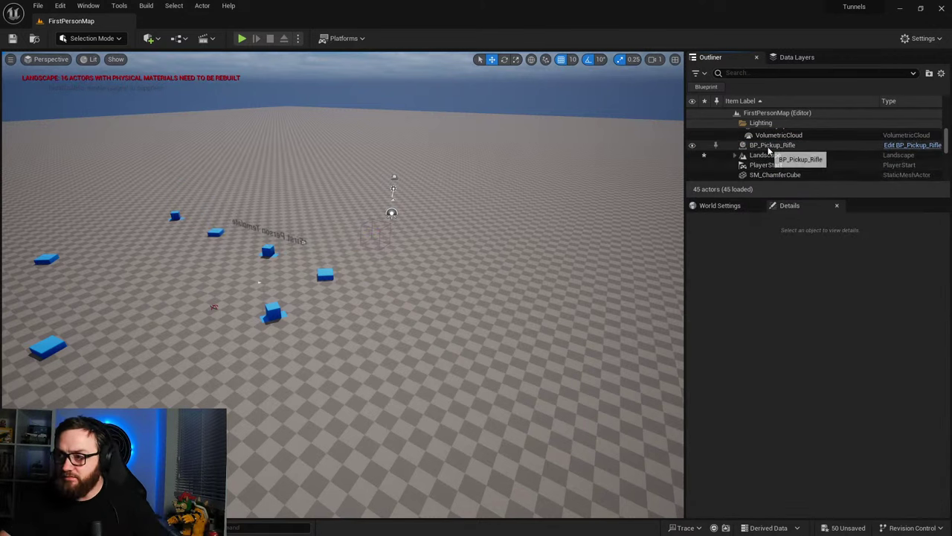
Step: Delete all the blue chamfer cubes, SM_ChamferCube through SM_ChamferCube18, and the TextRenderActor
scroll(781, 155, "down", 2)
left_click(775, 133)
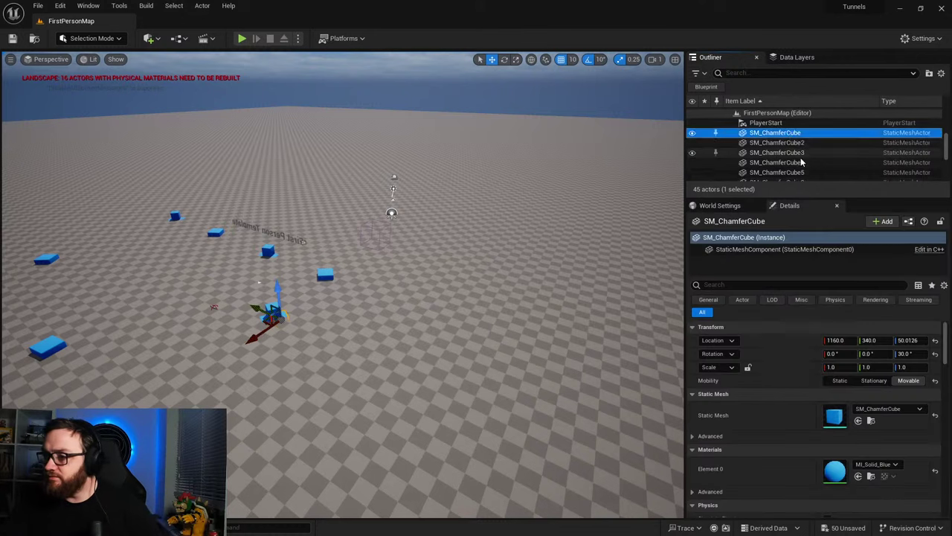
scroll(801, 162, "down", 5)
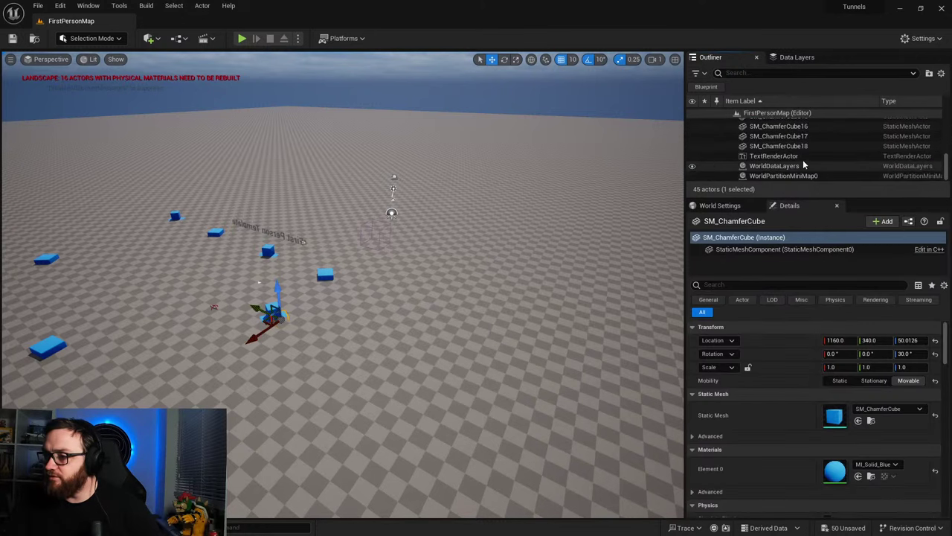
left_click(804, 146, "shift")
key("Delete")
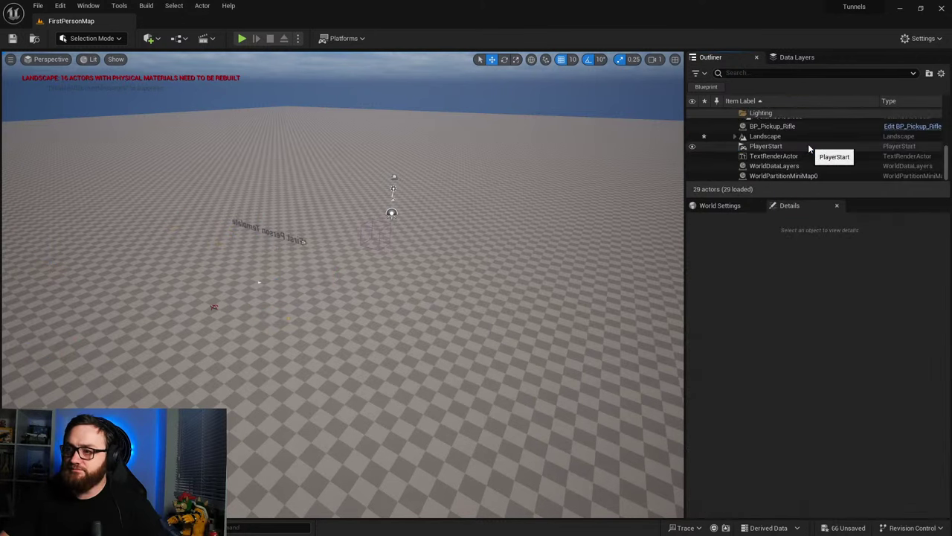
left_click(794, 155)
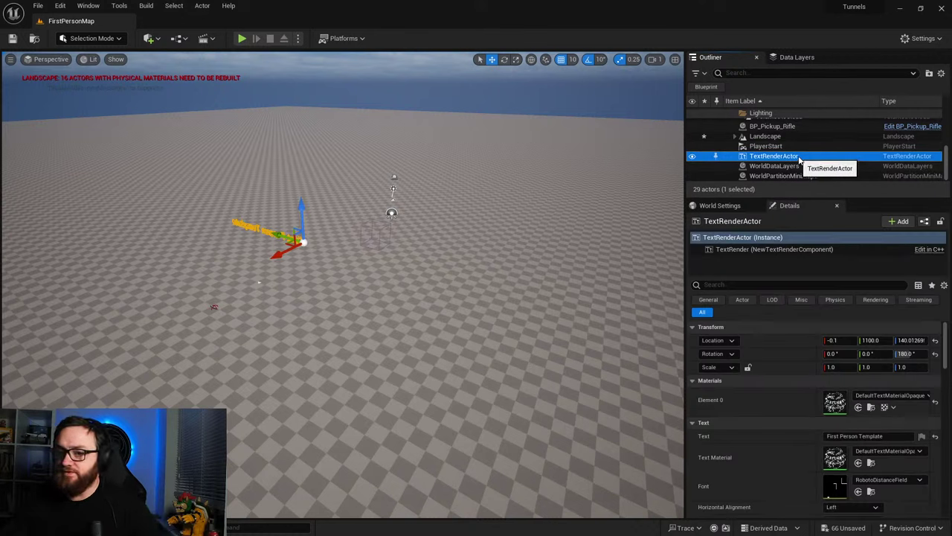
key("Delete")
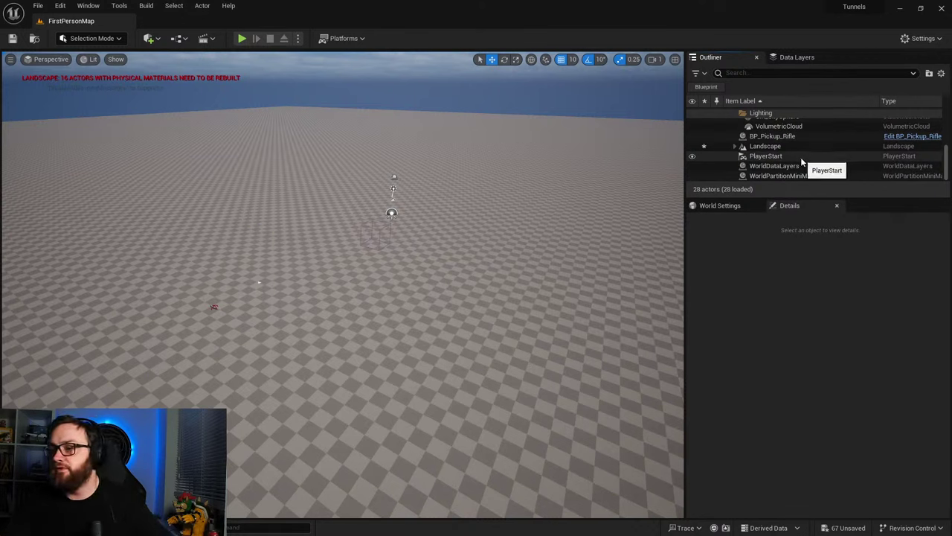
Step: Remove the empty folders Block01, Block02, Block03, Block04 and Cylinder
scroll(799, 157, "up", 5)
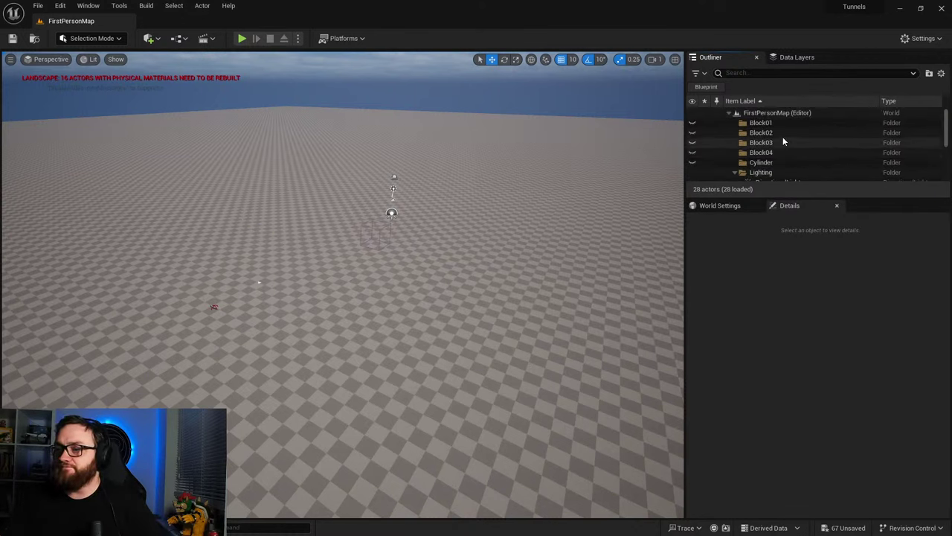
left_click(777, 123)
left_click(770, 162, "shift")
key("Delete")
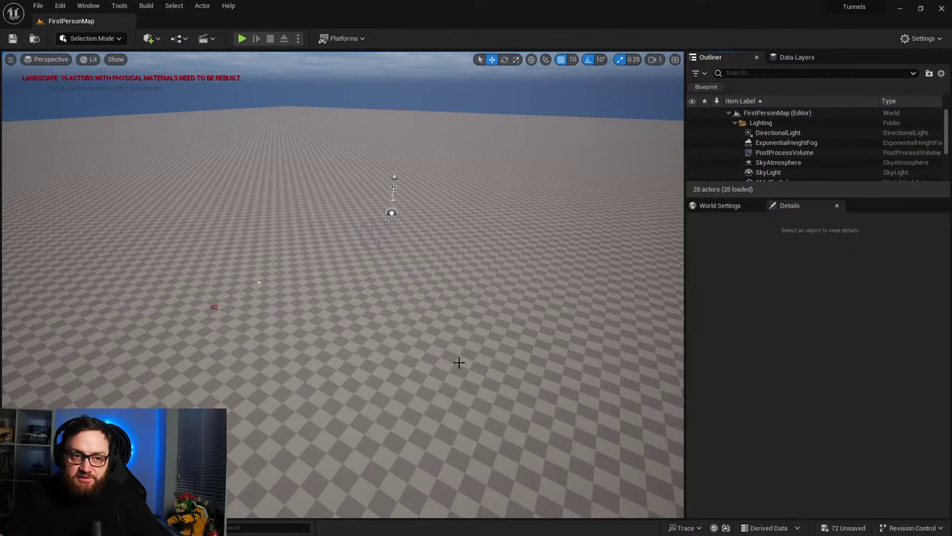
mouse_move(478, 372)
right_mouse_down()
mouse_move(402, 372)
mouse_move(477, 370)
right_mouse_up()
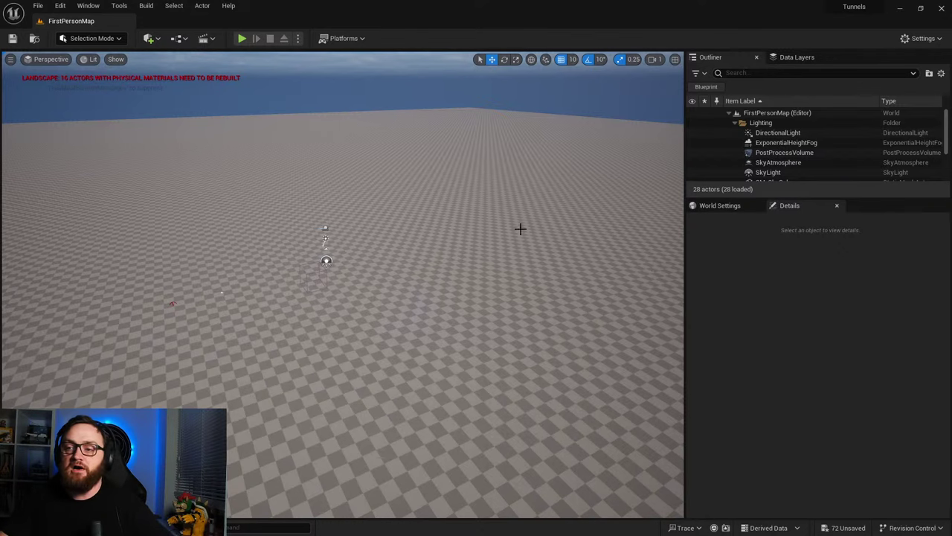
right_click_drag(520, 229, 538, 222)
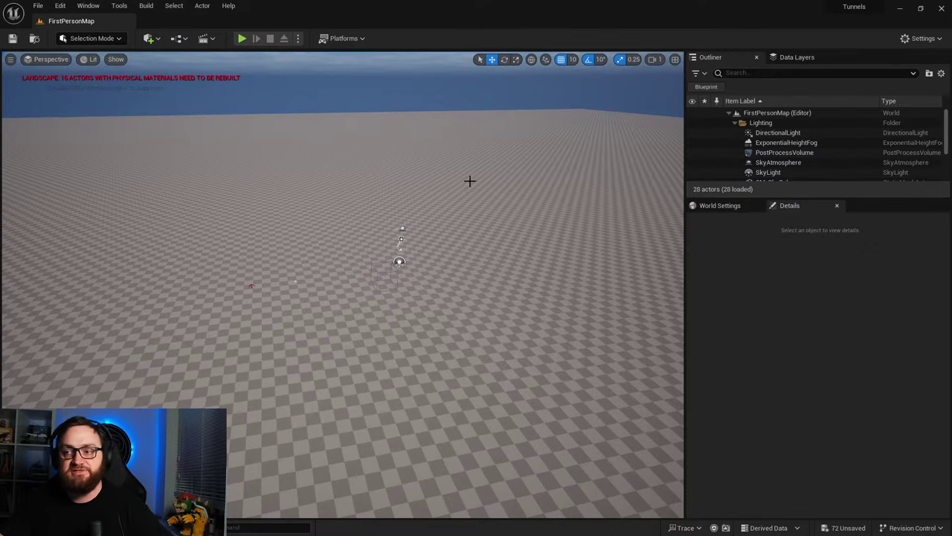
right_click_drag(342, 283, 369, 253)
right_click_drag(297, 264, 445, 342)
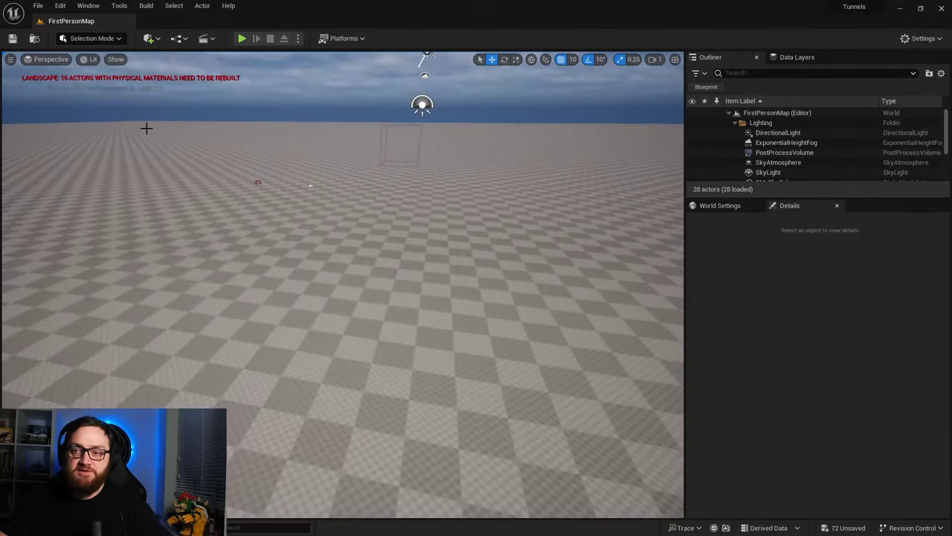
right_click_drag(402, 194, 406, 195)
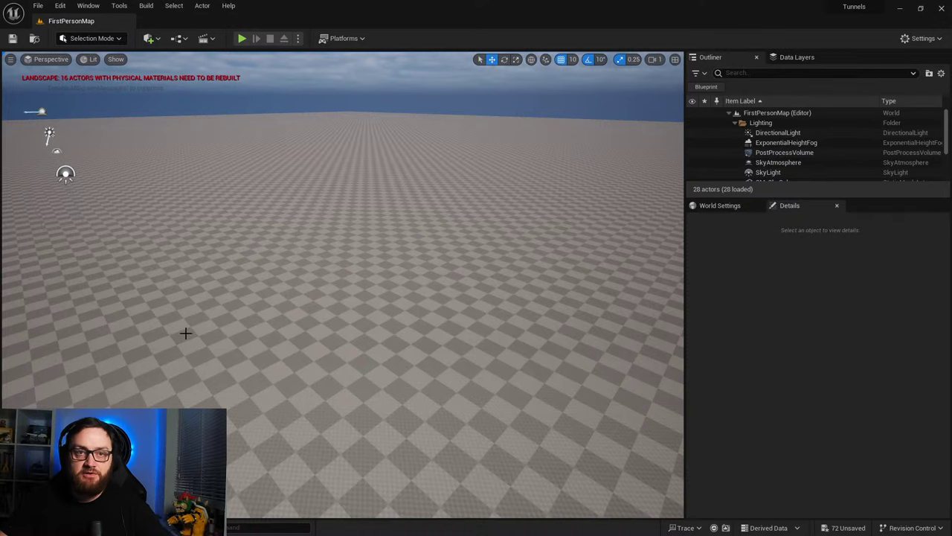
mouse_move(192, 380)
right_mouse_down()
mouse_move(179, 374)
mouse_move(198, 380)
right_mouse_up()
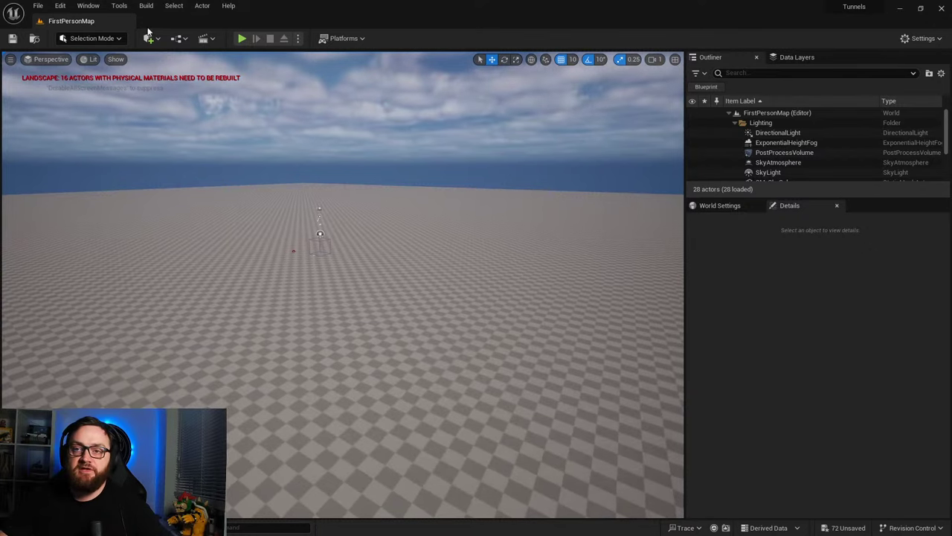
Step: Start the CubeGrid tool in Modeling mode and set the current block size to 500
left_click(109, 38)
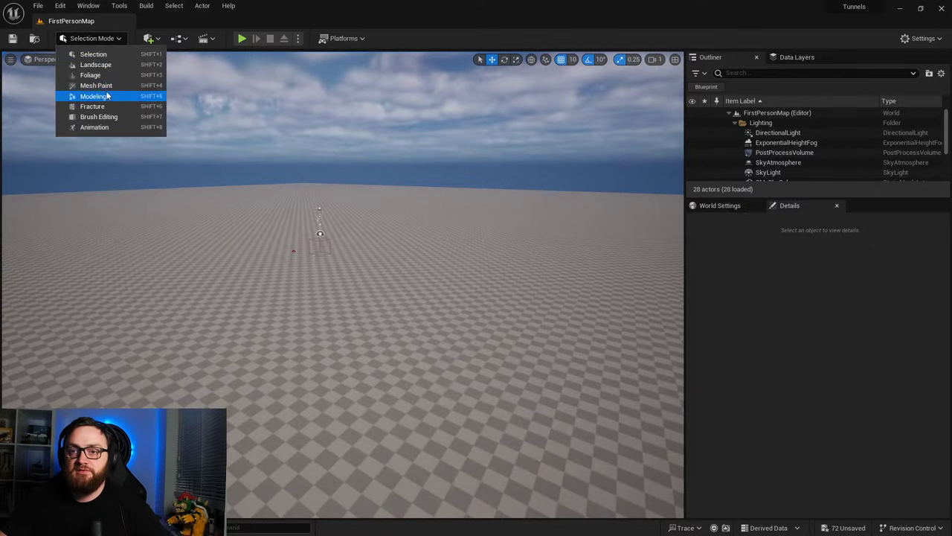
left_click(106, 95)
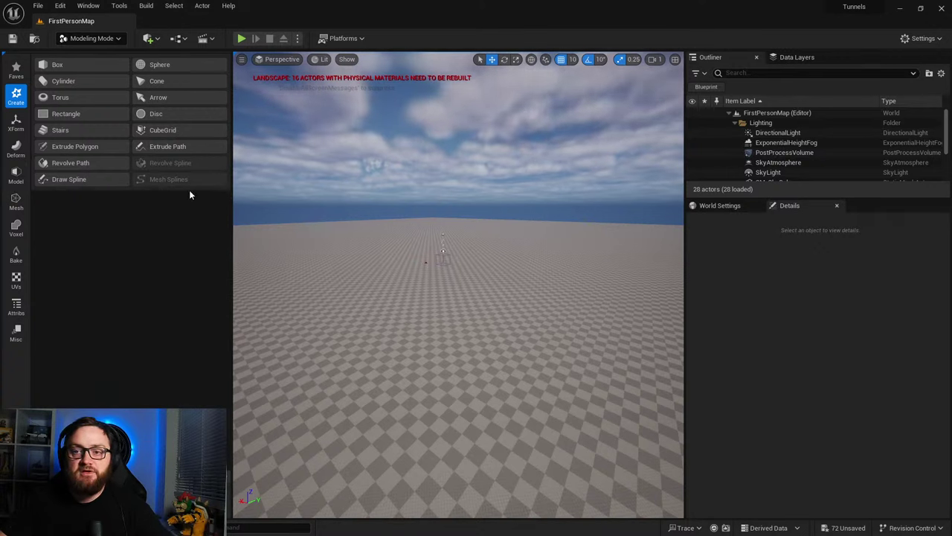
left_click(169, 130)
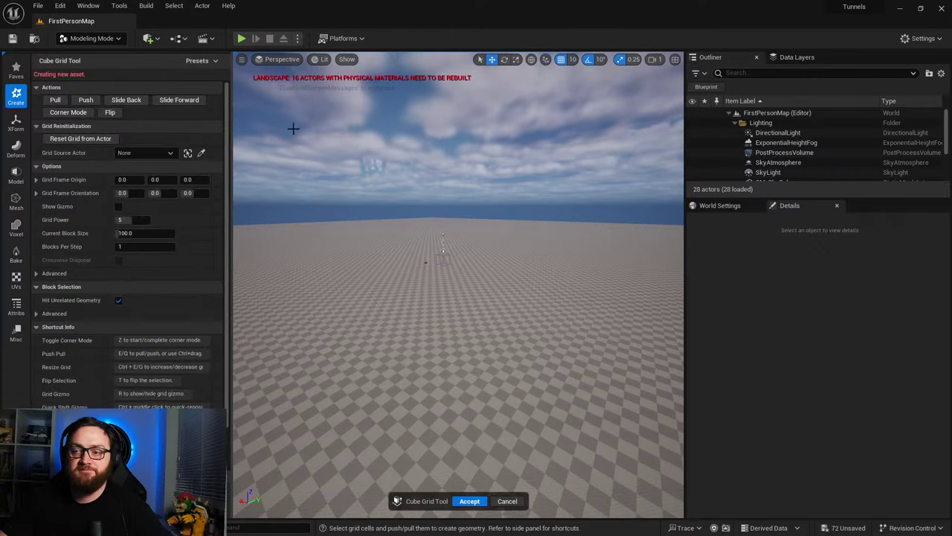
right_click_drag(461, 335, 449, 358)
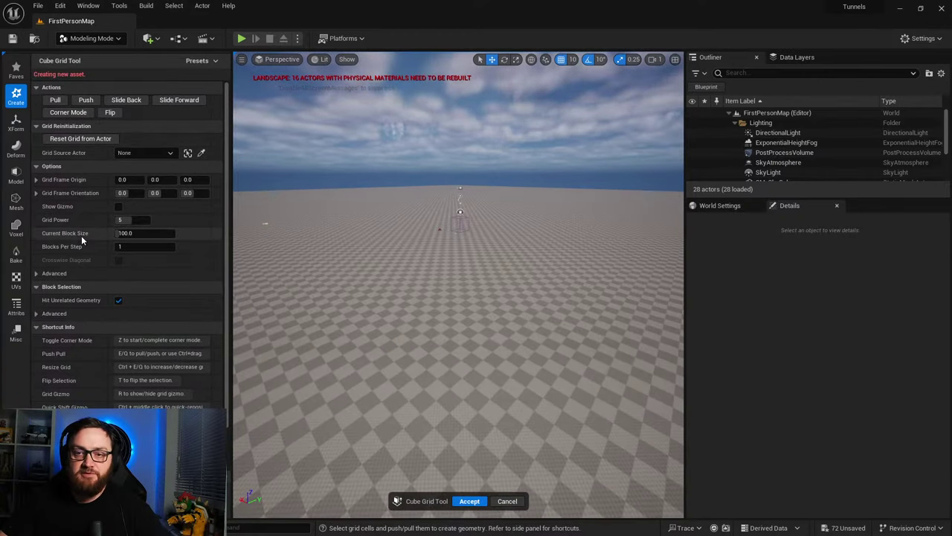
left_click(133, 233)
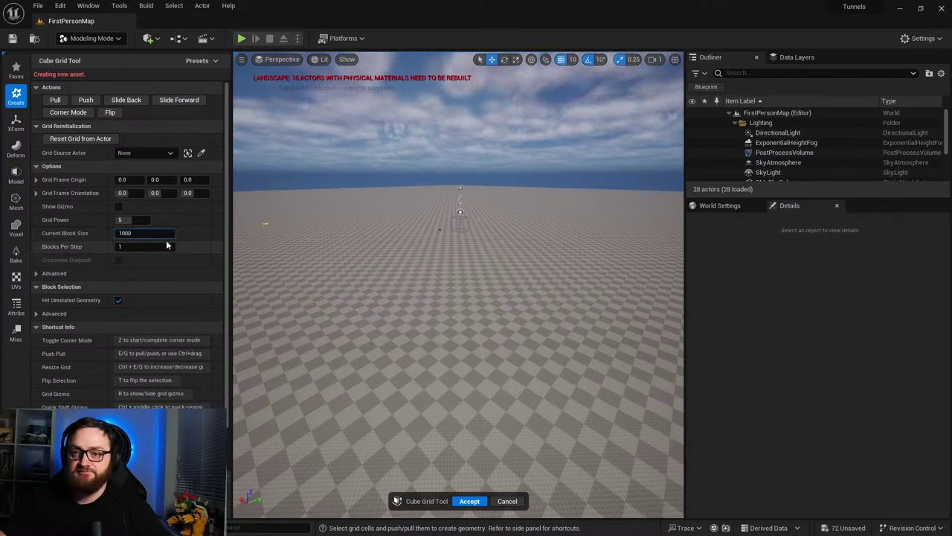
key("Return")
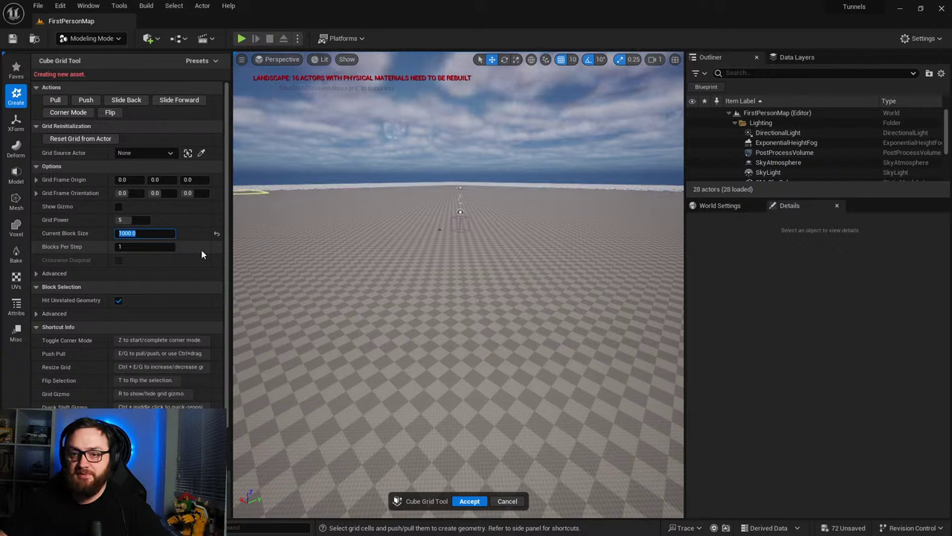
key("Return")
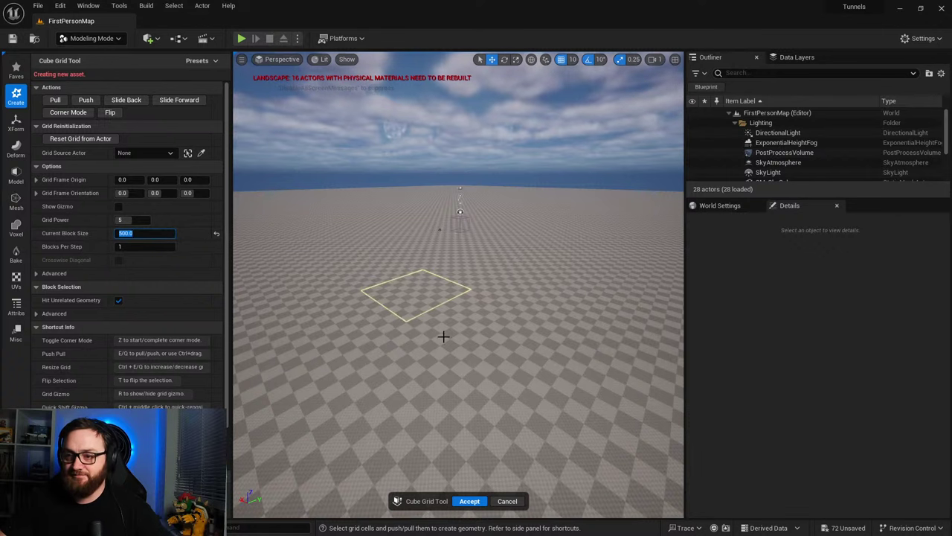
Step: Select a single grid cell above the landscape and pull it up one block into a cube
right_click_drag(443, 336, 440, 302)
key("w")
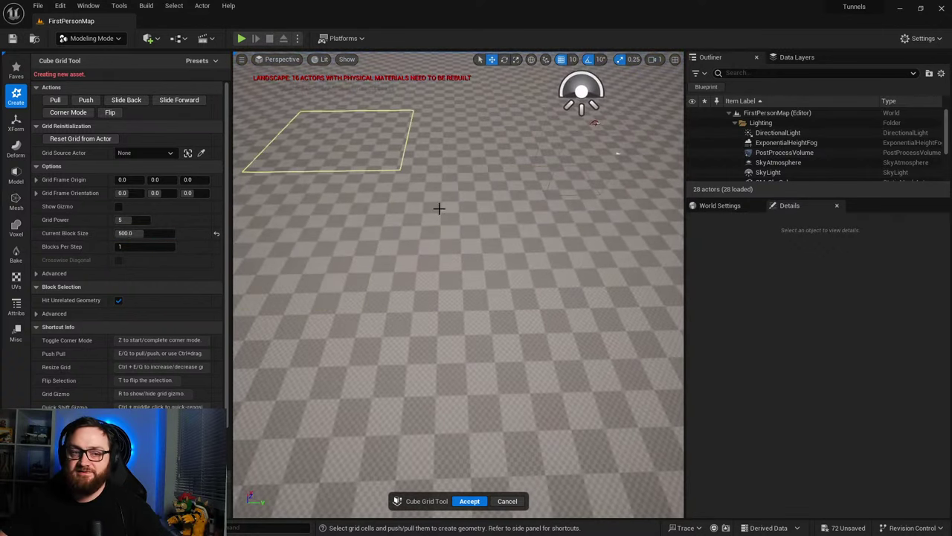
left_click(408, 230)
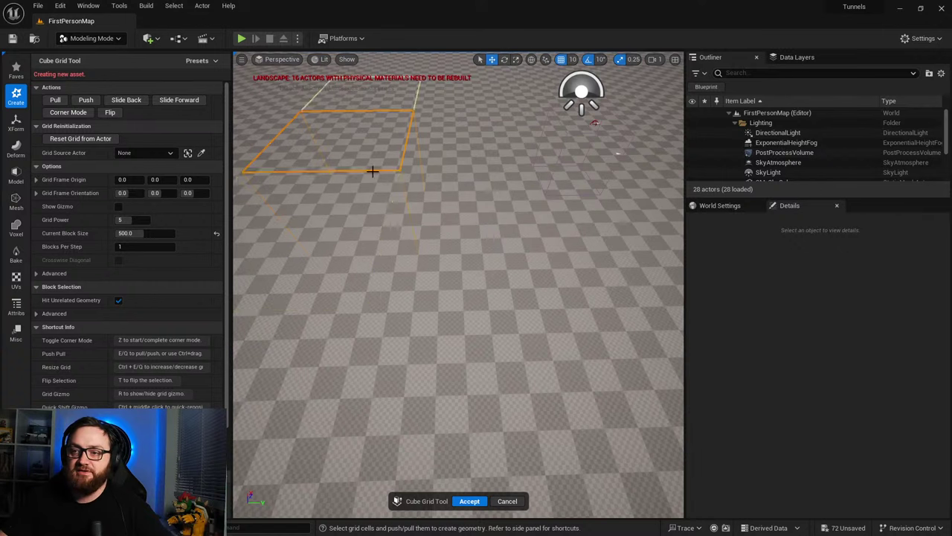
key("a")
right_click_drag(424, 280, 550, 227)
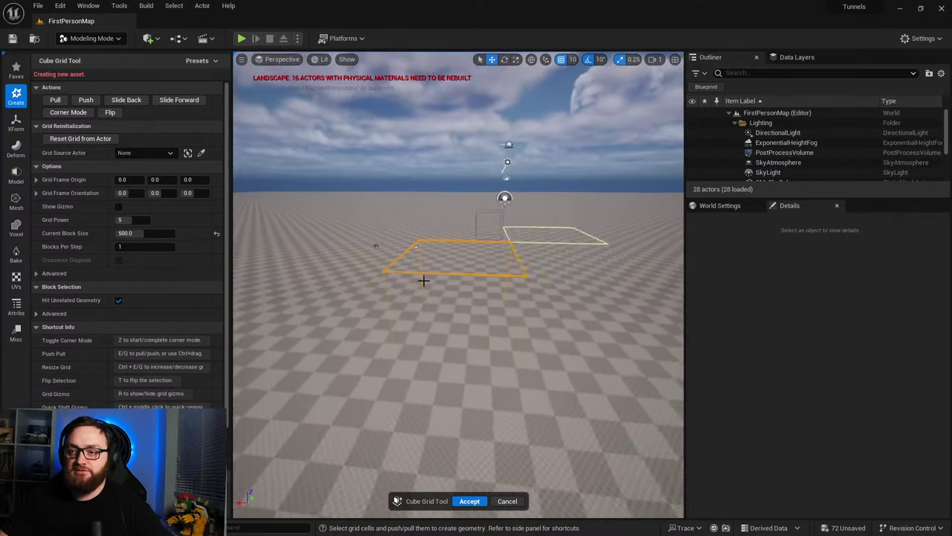
left_click(86, 99)
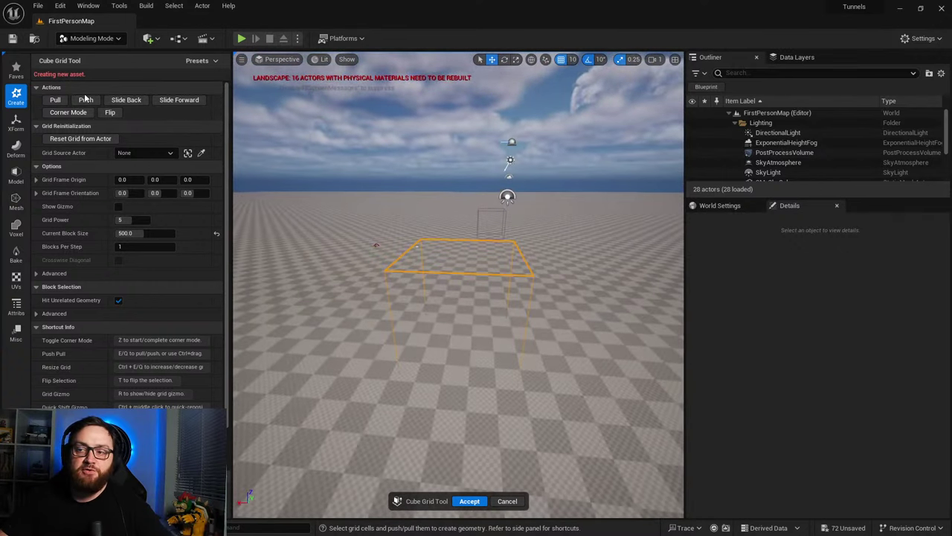
left_click(55, 99)
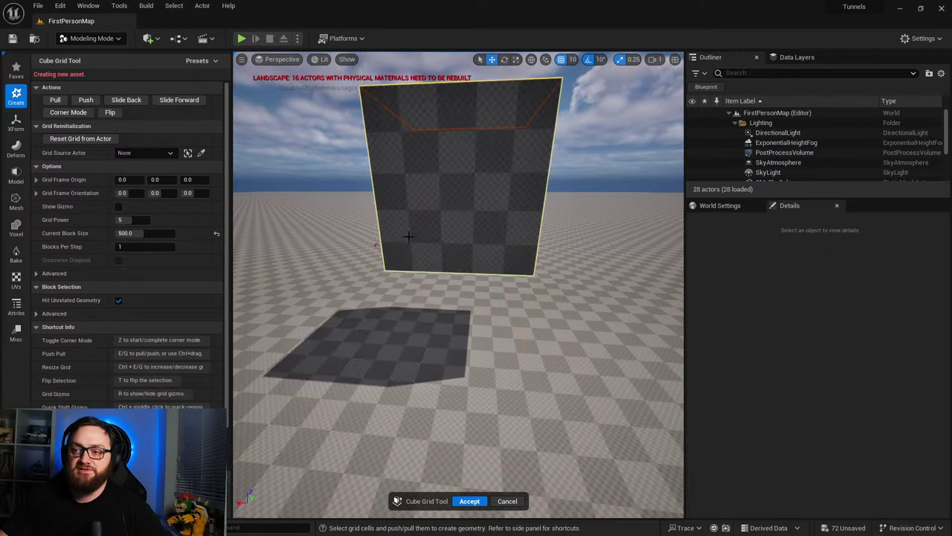
Step: Select a side face of the cube and pull it out several blocks into a long straight bar
key("d")
right_click_drag(446, 236, 372, 164)
key("w")
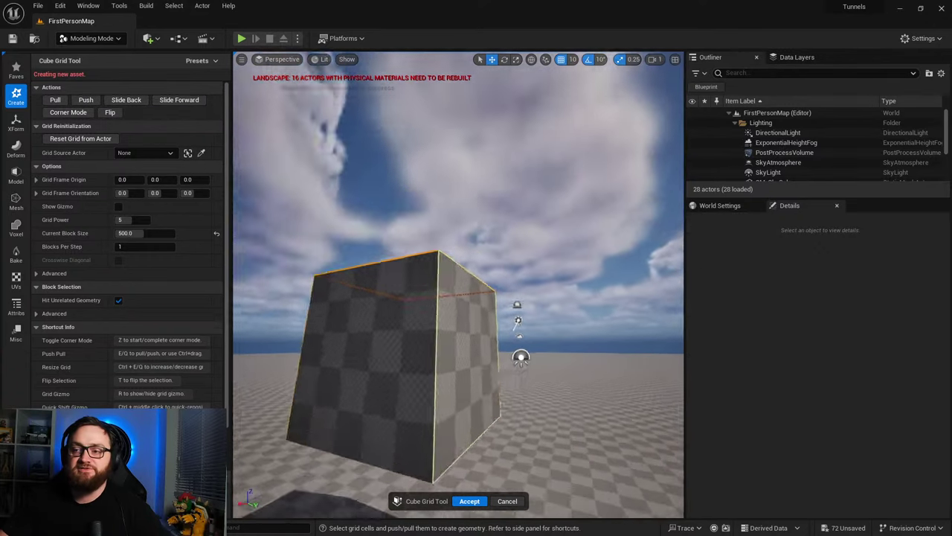
right_click_drag(521, 171, 491, 239)
key("s")
key("d")
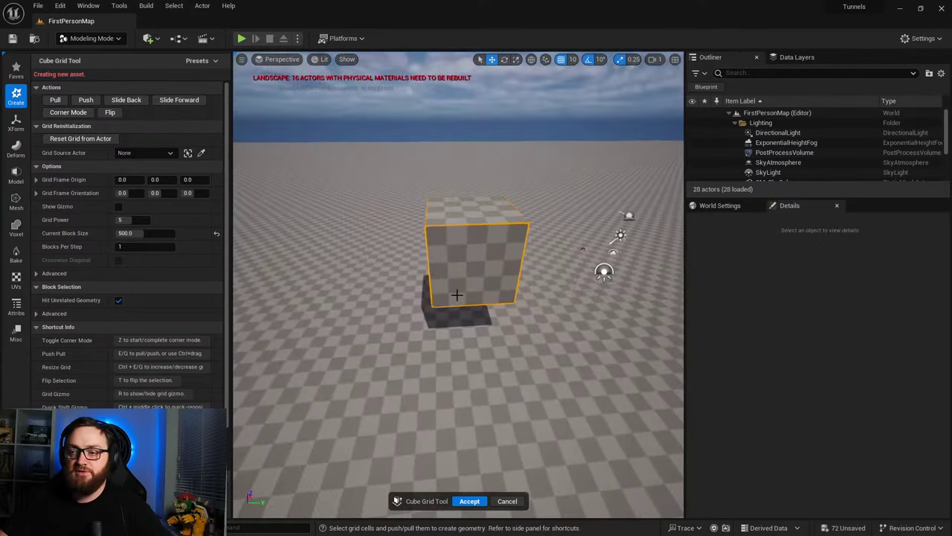
key("a")
right_click_drag(456, 295, 521, 291)
key("d")
right_click_drag(446, 257, 520, 275)
key("a")
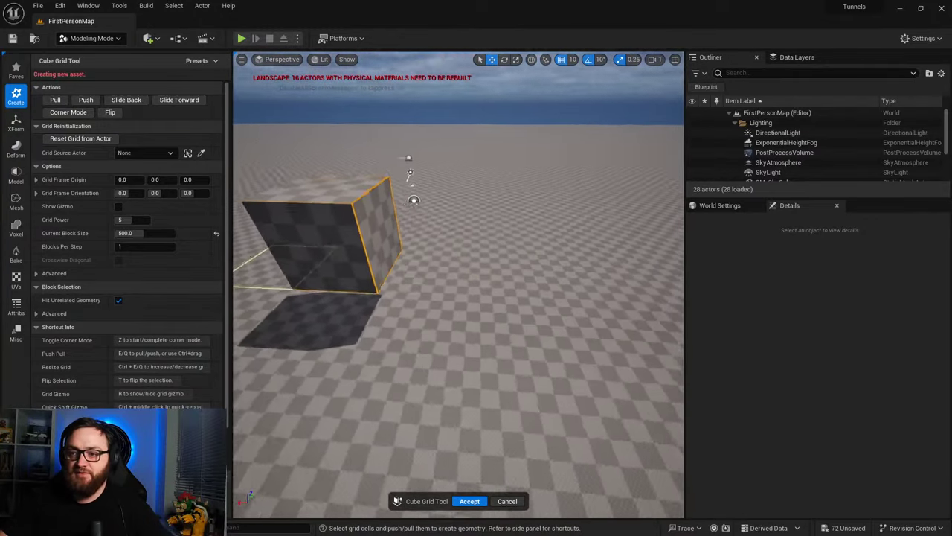
right_click_drag(550, 313, 570, 317)
left_click(62, 101)
left_click(63, 102)
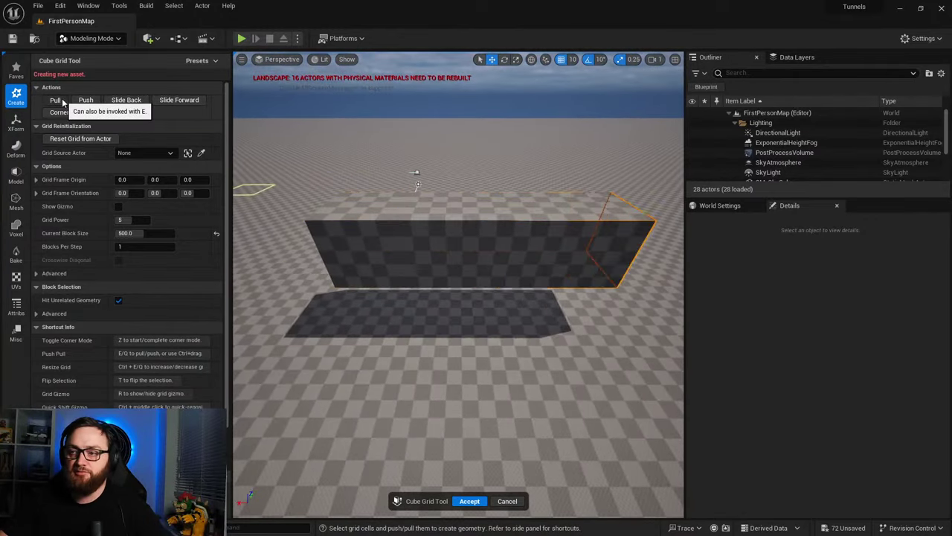
mouse_move(435, 264)
right_mouse_down()
mouse_move(453, 280)
mouse_move(443, 275)
right_mouse_up()
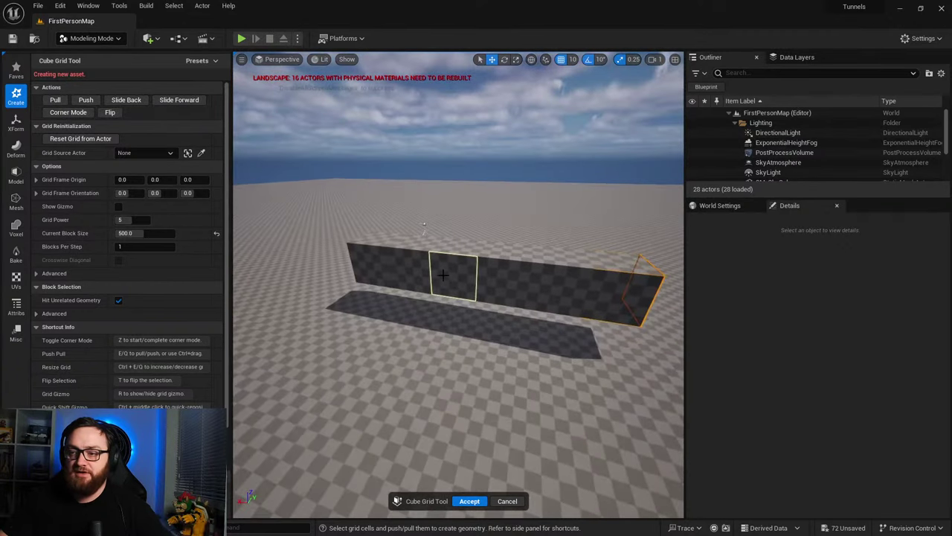
Step: Pull long perpendicular branches out from the sides of the straight bar
left_click(56, 102)
right_click_drag(645, 431, 439, 437)
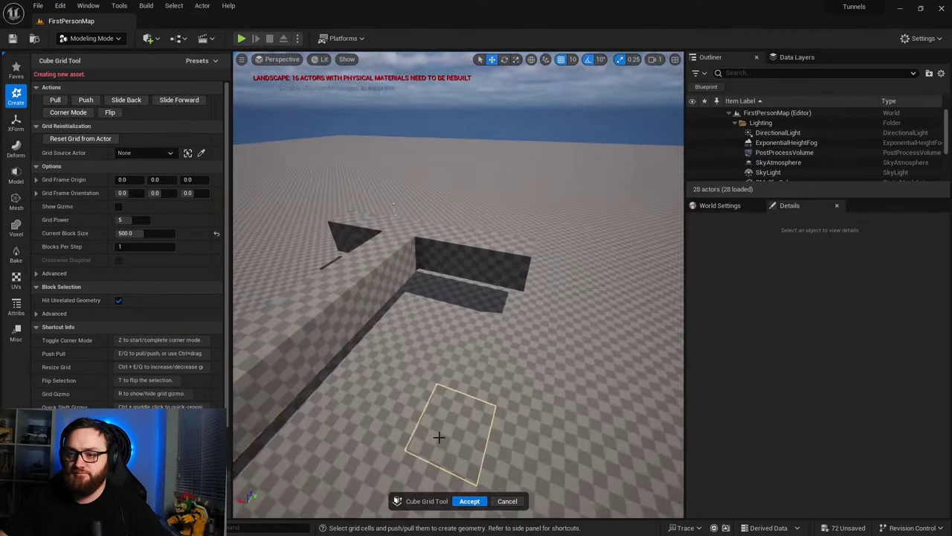
left_click(56, 103)
left_click(56, 103)
right_click_drag(458, 284, 335, 305)
right_click_drag(387, 207, 387, 207)
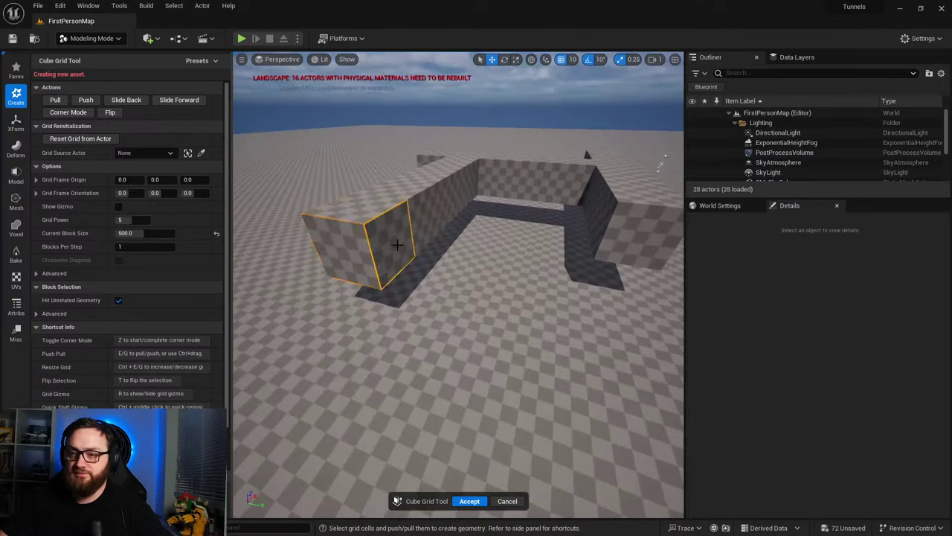
Step: Pull the side face at the branch's end across to the parallel branch, closing the blocks into a loop
left_click(56, 100)
left_click(56, 100)
left_click(55, 100)
right_click_drag(393, 268, 393, 267)
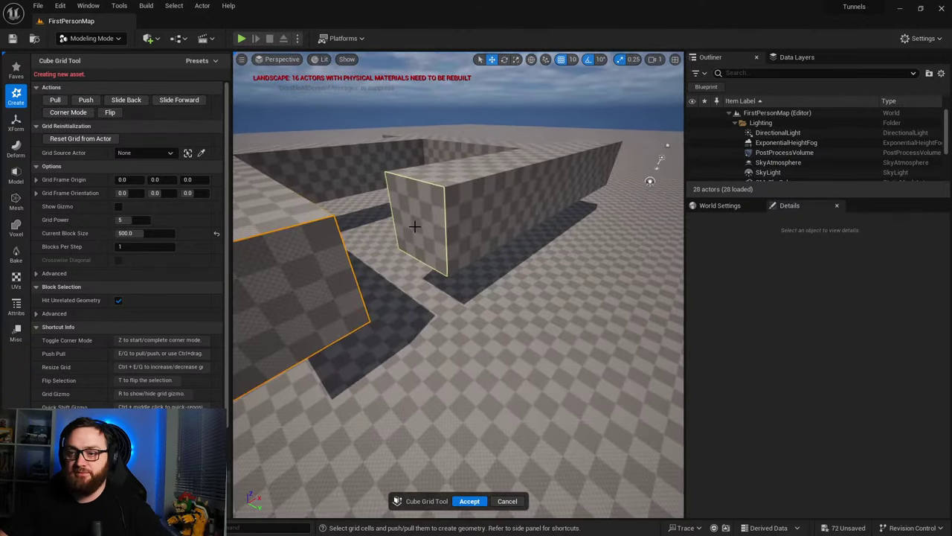
left_click(405, 216)
left_click(63, 102)
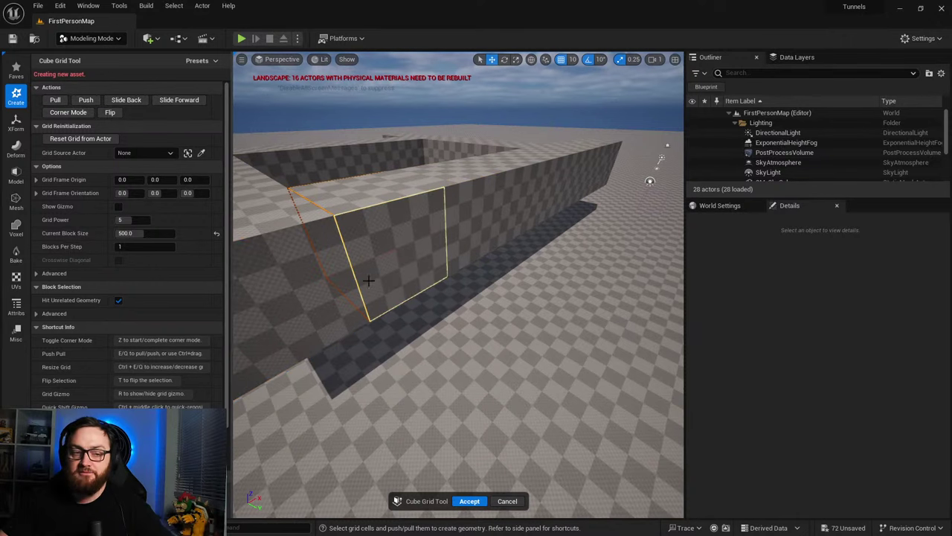
Step: Select a face on the loop's outer wall and pull it outward into another long branch
right_click_drag(365, 276, 365, 276)
right_click_drag(458, 254, 457, 254)
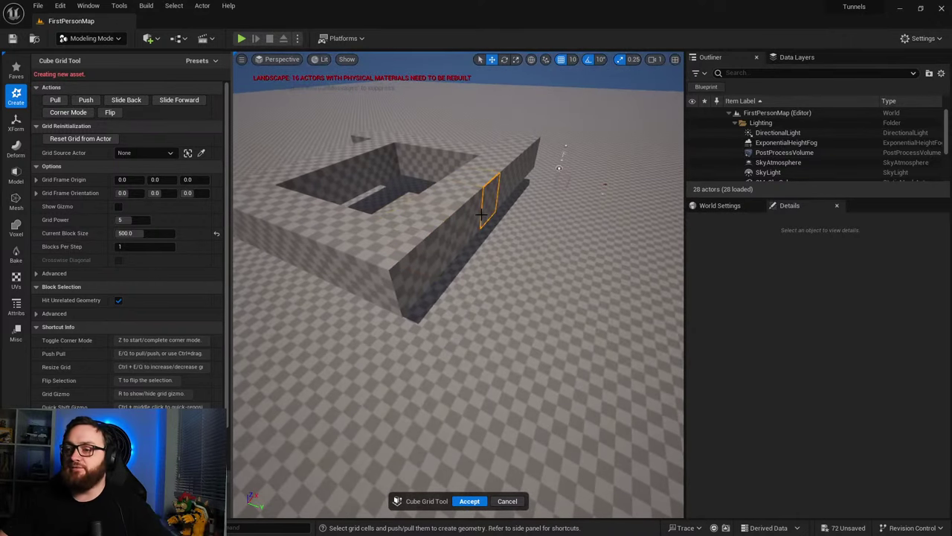
left_click(56, 100)
left_click(56, 102)
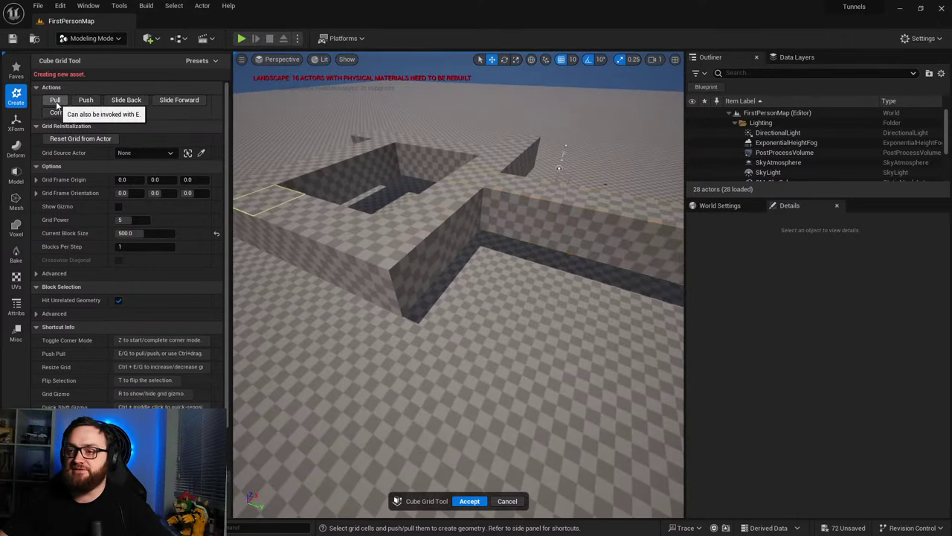
right_click_drag(334, 212, 335, 212)
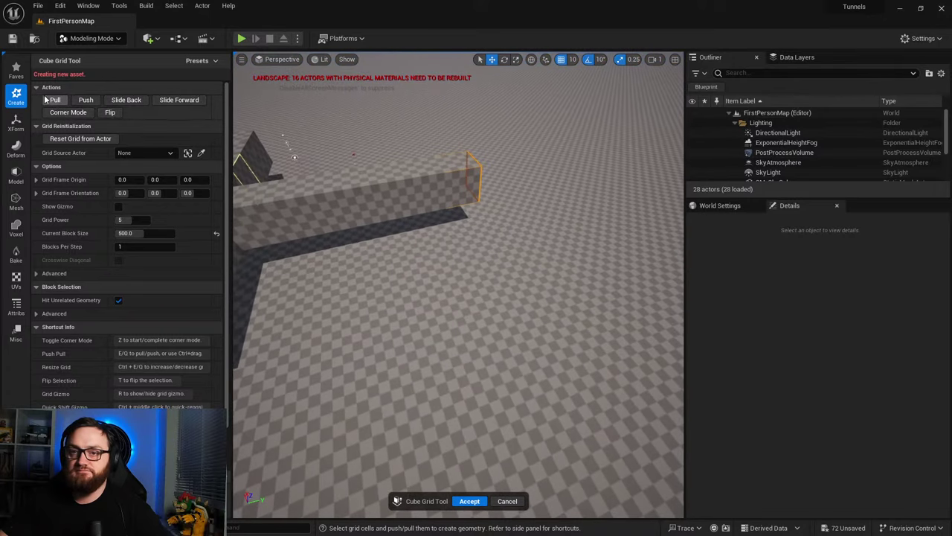
left_click(52, 101)
left_click(56, 100)
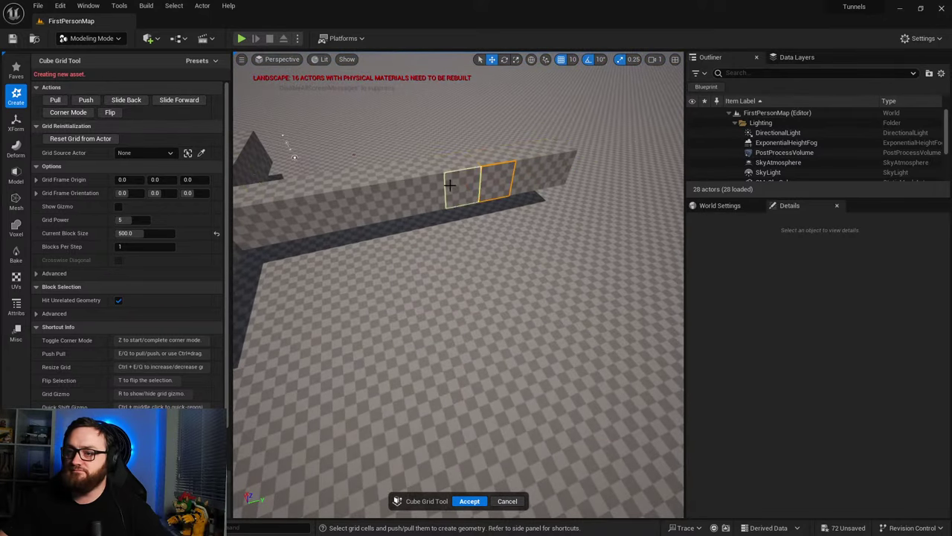
Step: Pull a side face near the end of the new branch out into a long perpendicular passage
left_click(60, 101)
left_click(60, 101)
left_click(61, 102)
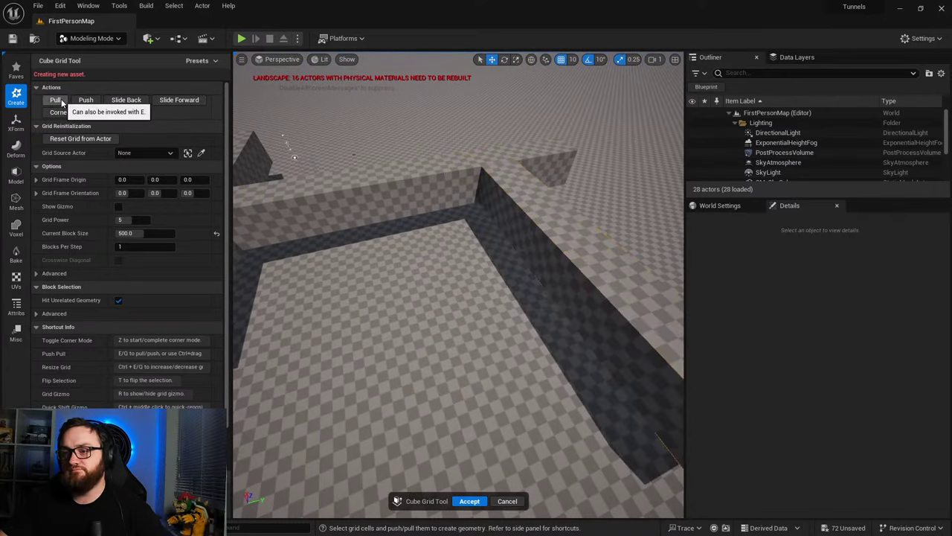
left_click(62, 103)
Step: Pull another side branch several blocks out from the middle of the perpendicular passage
mouse_move(402, 275)
right_mouse_down()
mouse_move(409, 287)
mouse_move(408, 278)
right_mouse_up()
left_click(57, 103)
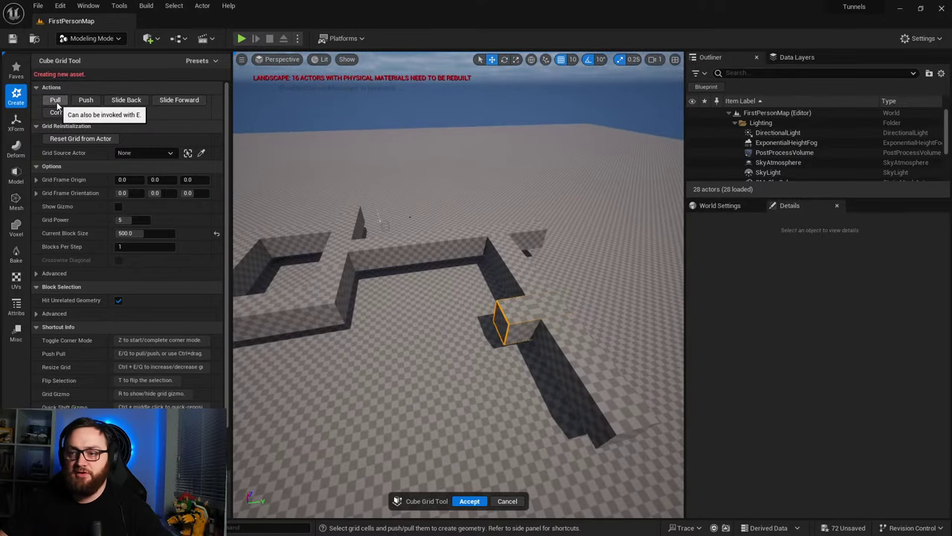
left_click(57, 104)
left_click(57, 104)
left_click(58, 105)
Step: Accept the Cube Grid geometry to create the branching block layout as a static mesh
right_click_drag(552, 360, 566, 360)
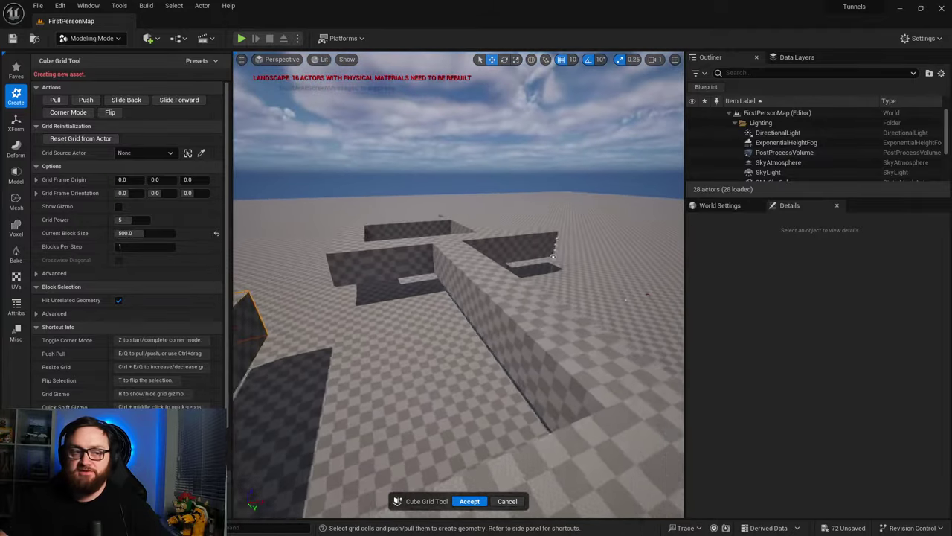
right_click_drag(553, 256, 538, 370)
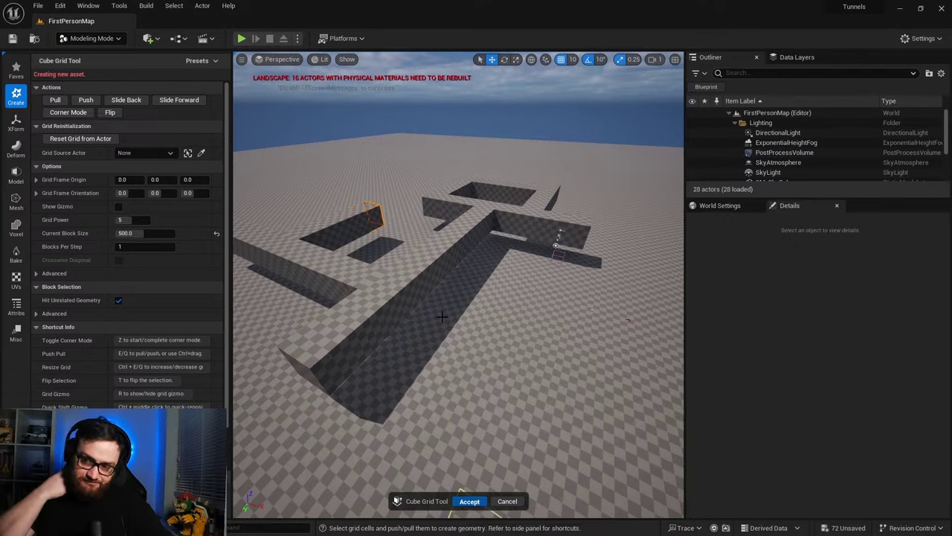
left_click(469, 501)
key("w")
mouse_move(454, 330)
right_mouse_down()
mouse_move(443, 311)
mouse_move(456, 317)
right_mouse_up()
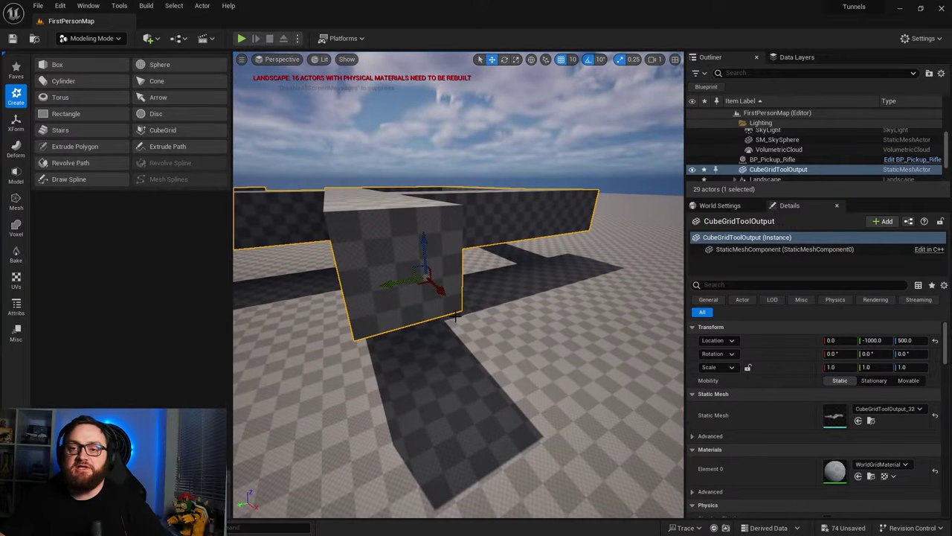
Step: Invert the normals of the CubeGrid tunnel mesh and accept the normals edit
left_click(16, 307)
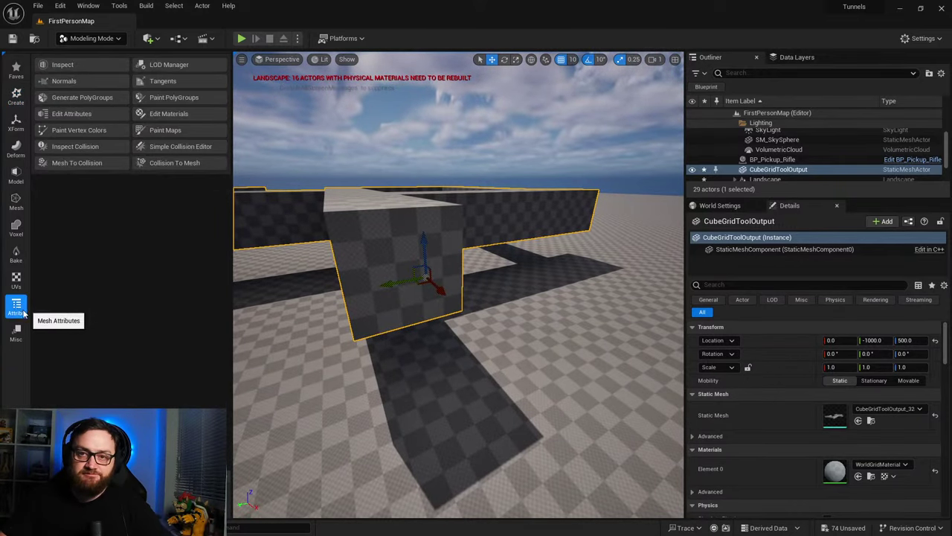
left_click(84, 78)
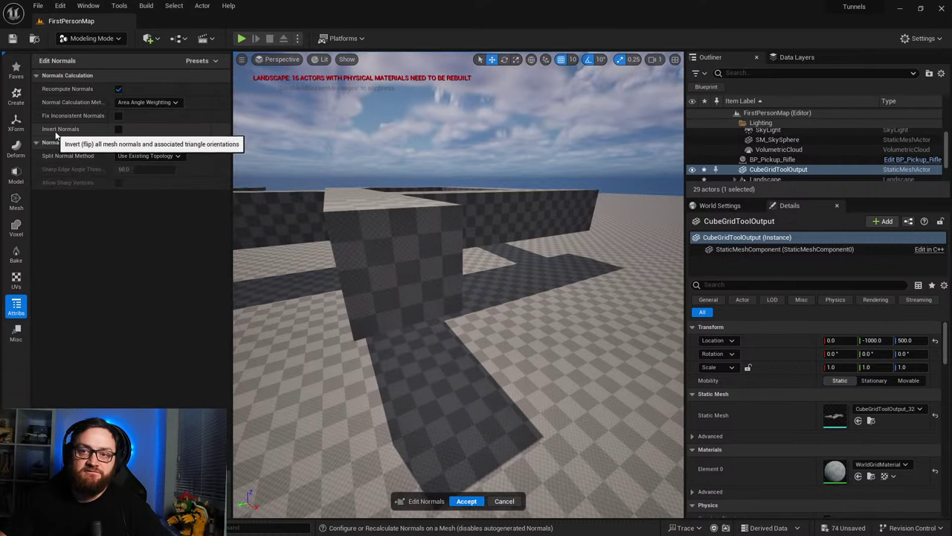
left_click(121, 133)
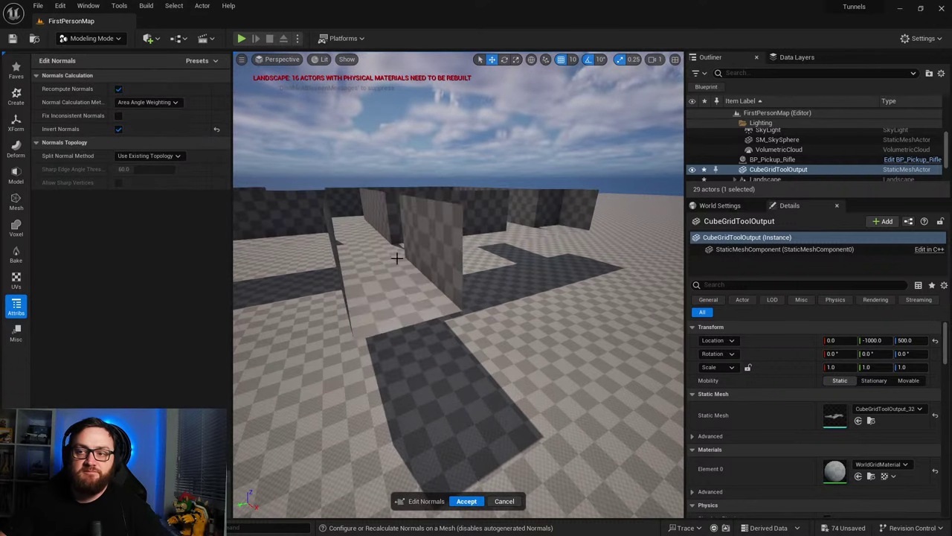
right_click_drag(398, 258, 565, 227)
right_click_drag(439, 235, 414, 261)
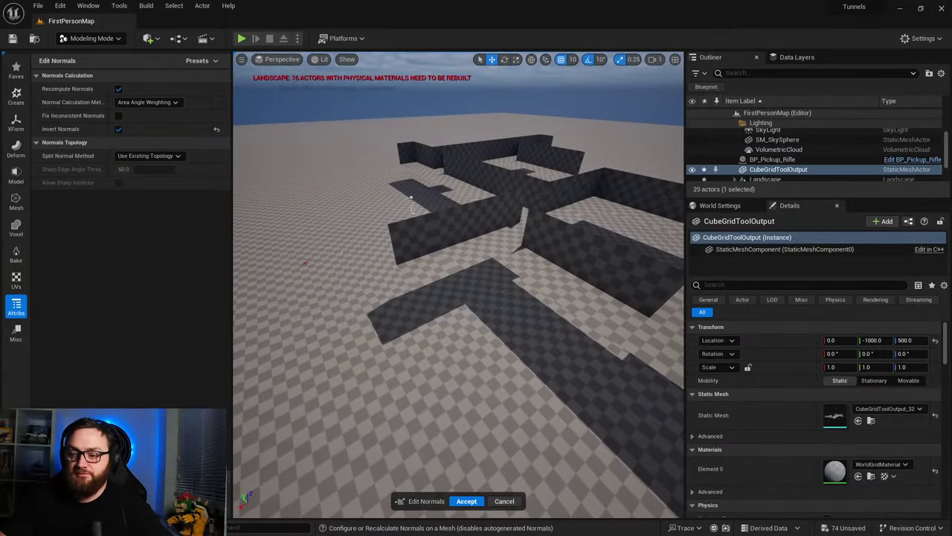
left_click(466, 500)
Step: Delete the end-cap face of the near tunnel branch with PolyGroup Edit and accept the change
right_click_drag(393, 189, 357, 251)
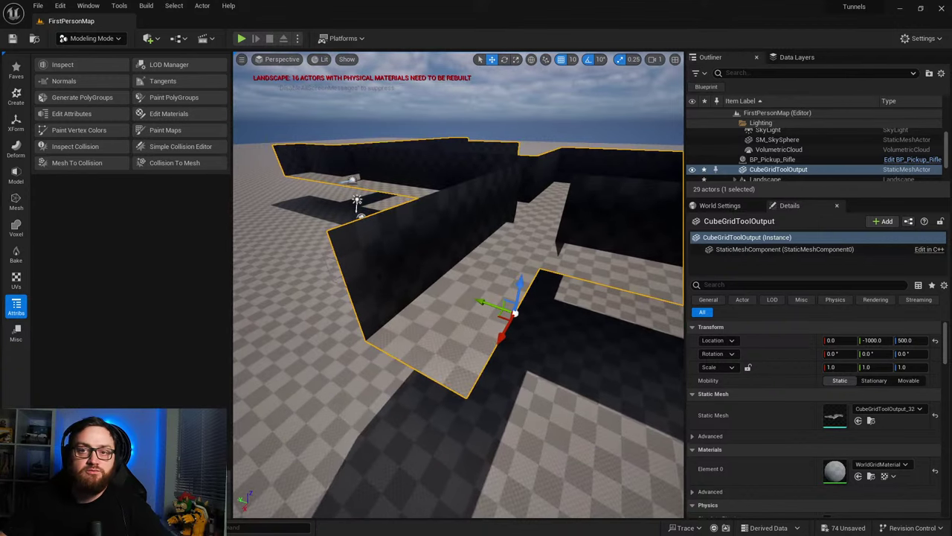
left_click(17, 180)
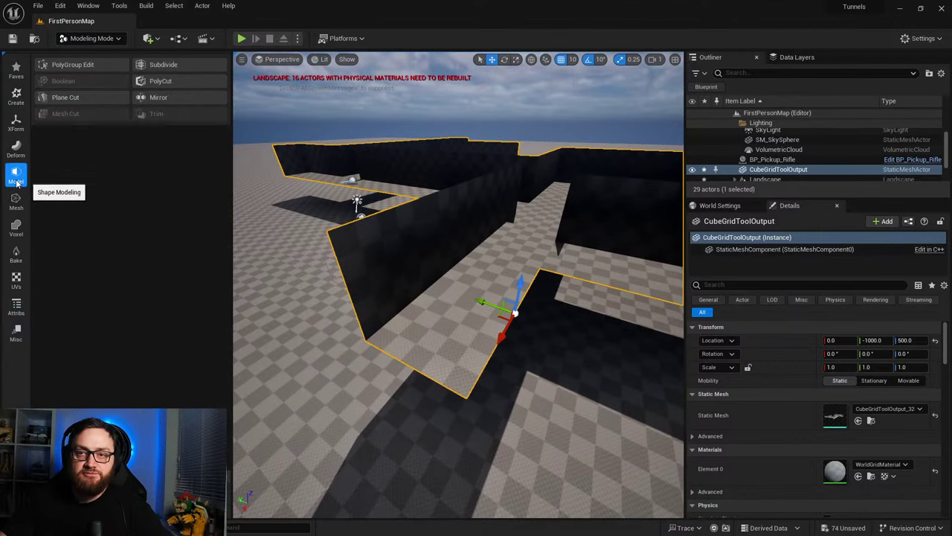
left_click(82, 64)
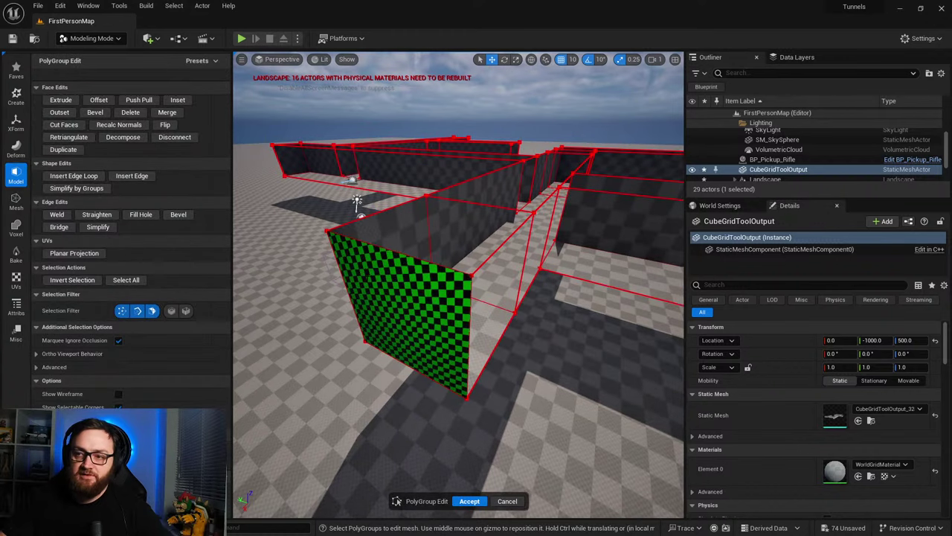
left_click(405, 328)
key("Delete")
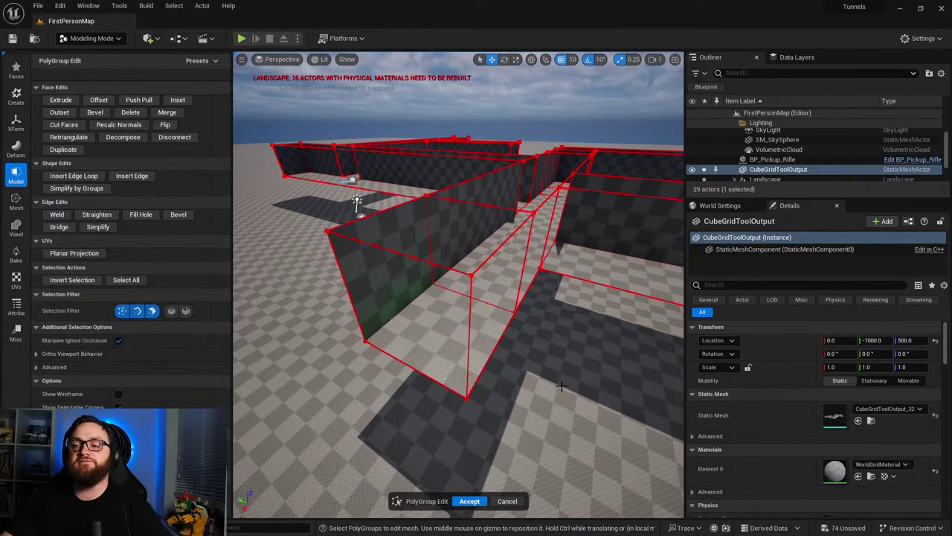
right_click_drag(537, 324, 647, 282)
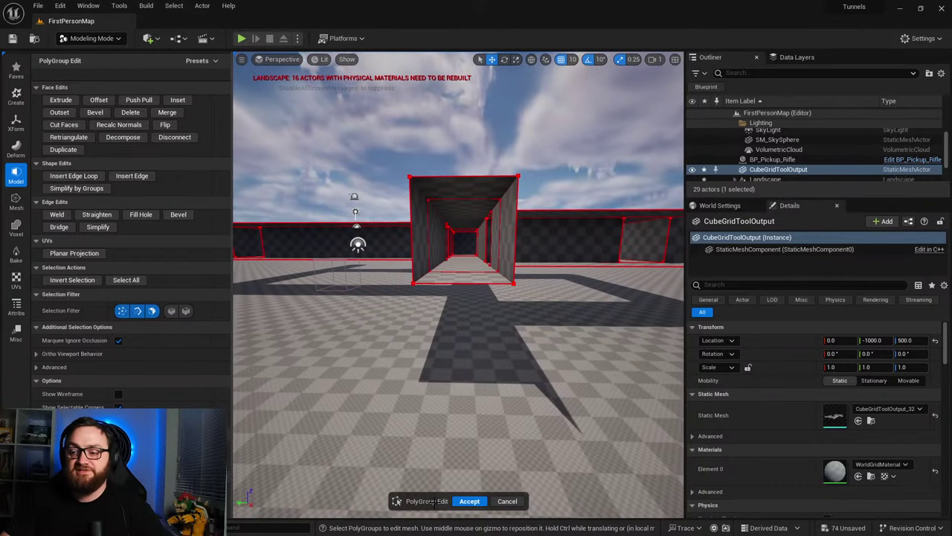
left_click(470, 500)
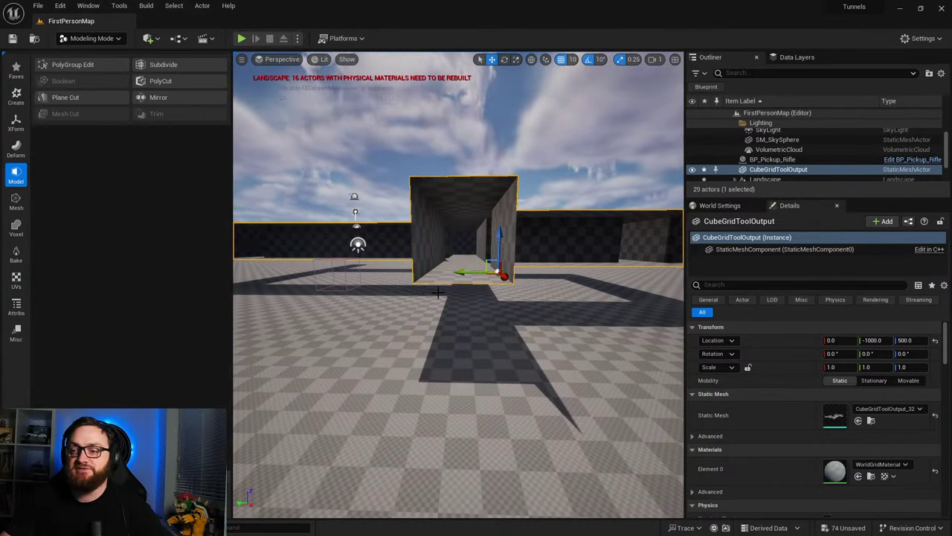
Step: Lower the whole tunnel mesh to a Z location of 410
right_click_drag(384, 300, 359, 302)
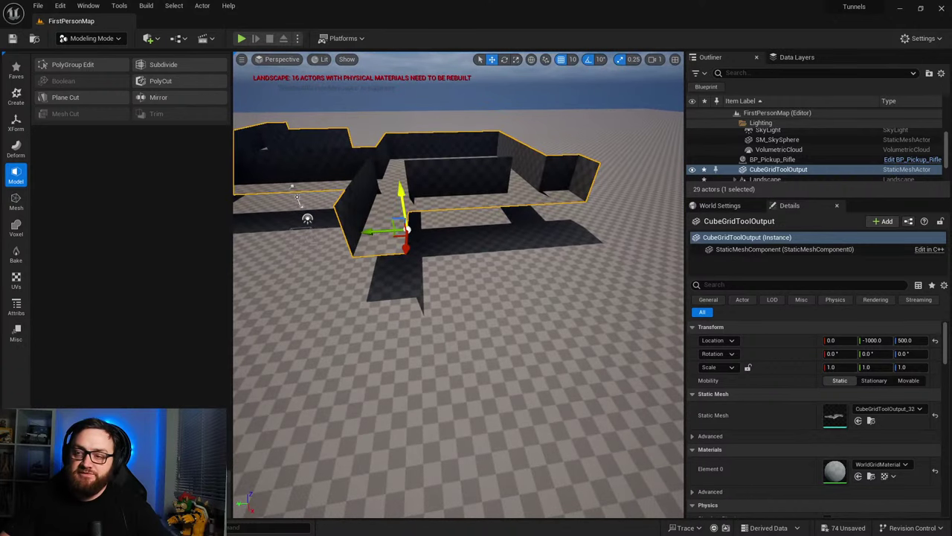
left_click_drag(401, 205, 403, 217)
right_click_drag(411, 216, 279, 123)
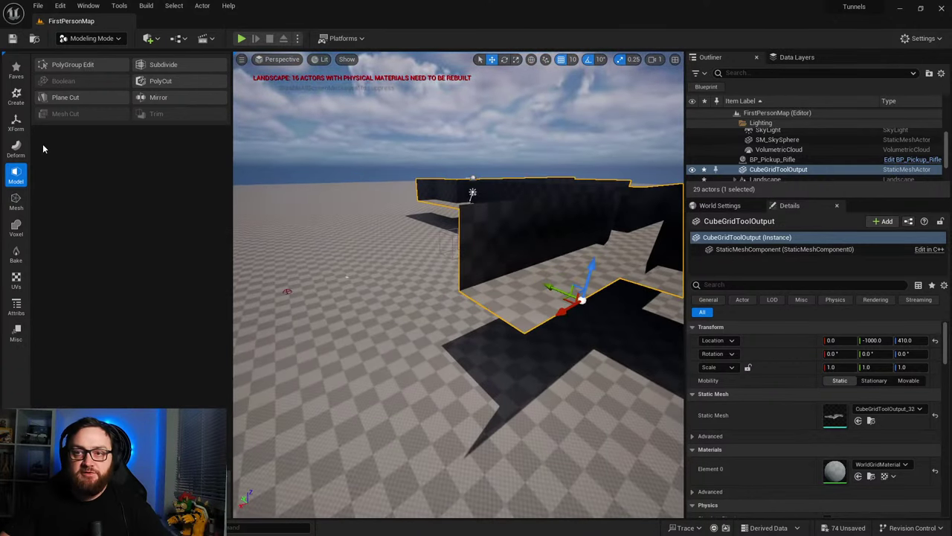
Step: Start Subdivide on the tunnel mesh with the Loop scheme and set the subdivision level to 1
right_click_drag(448, 286, 447, 284)
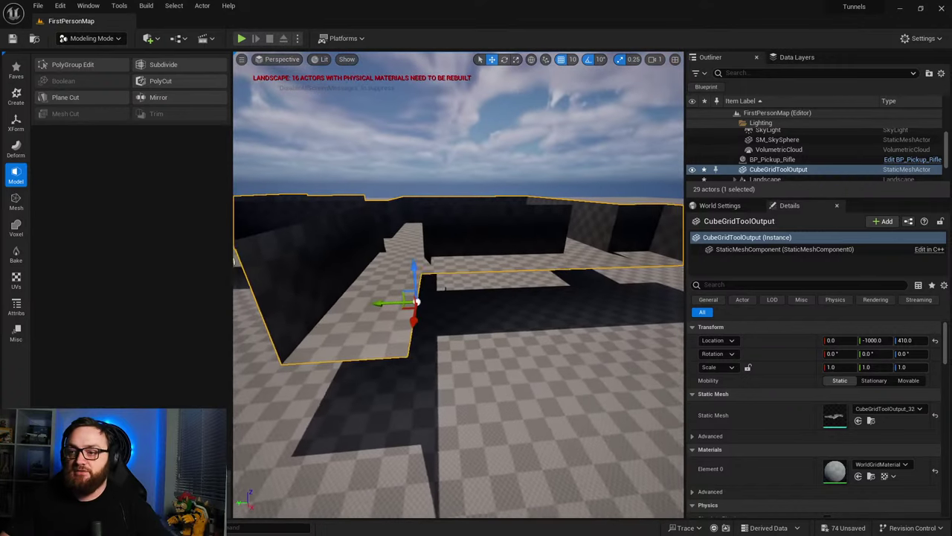
left_click(192, 63)
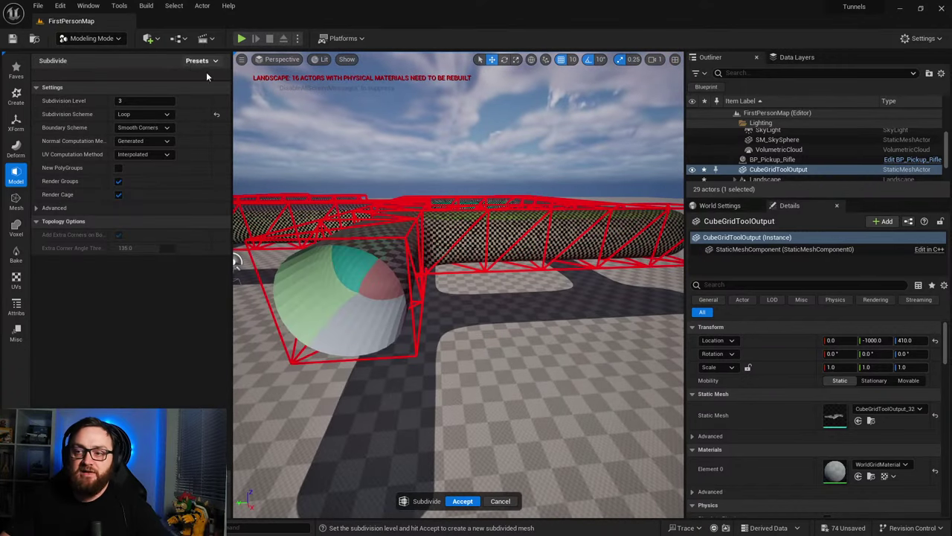
mouse_move(449, 335)
right_mouse_down()
mouse_move(364, 335)
mouse_move(417, 335)
mouse_move(439, 320)
right_mouse_up()
key("w")
key("s")
mouse_move(363, 233)
right_mouse_down()
mouse_move(369, 246)
mouse_move(363, 233)
right_mouse_up()
left_click(141, 100)
type("1")
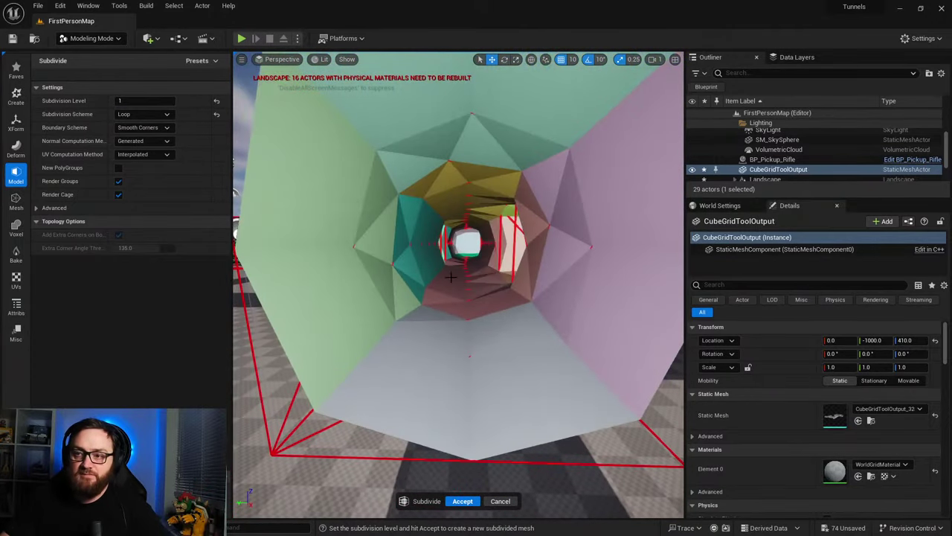
Step: Check the rounded tunnel opening from outside and accept the subdivision
key("s")
right_click_drag(284, 153, 293, 172)
key("d")
key("w")
right_click_drag(442, 283, 419, 276)
key("s")
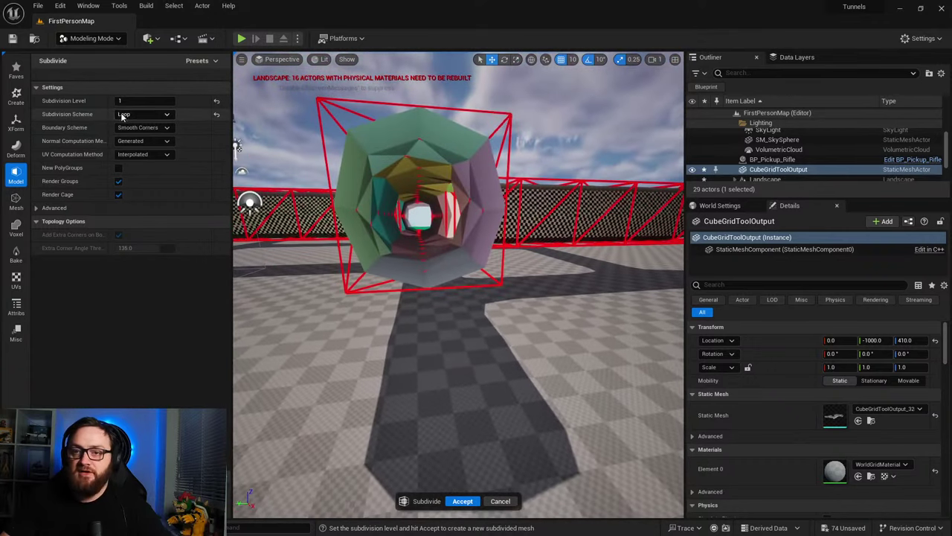
left_click(463, 500)
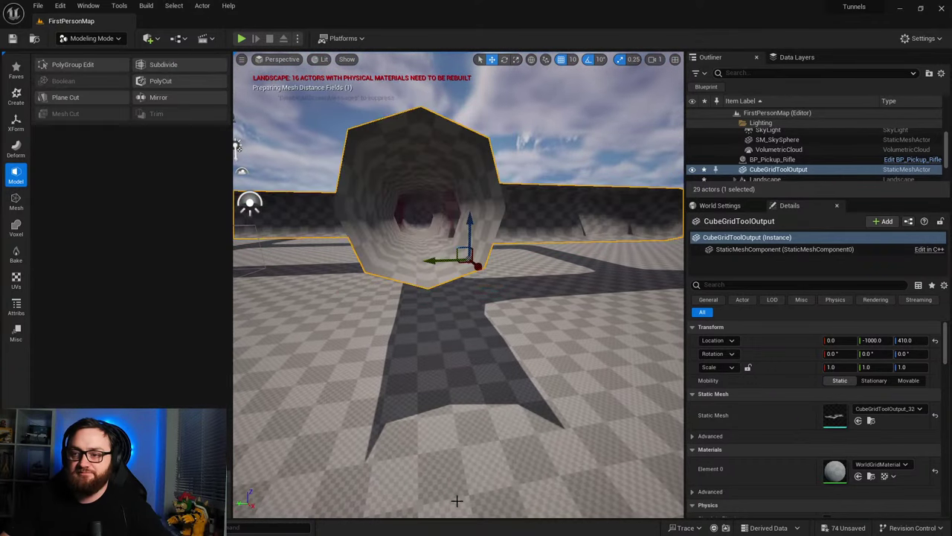
Step: Start PolyGroup Edit on the subdivided mesh, select the side wall group at the tunnel entrance and reshape it sideways
key("w")
right_click_drag(459, 288, 461, 324)
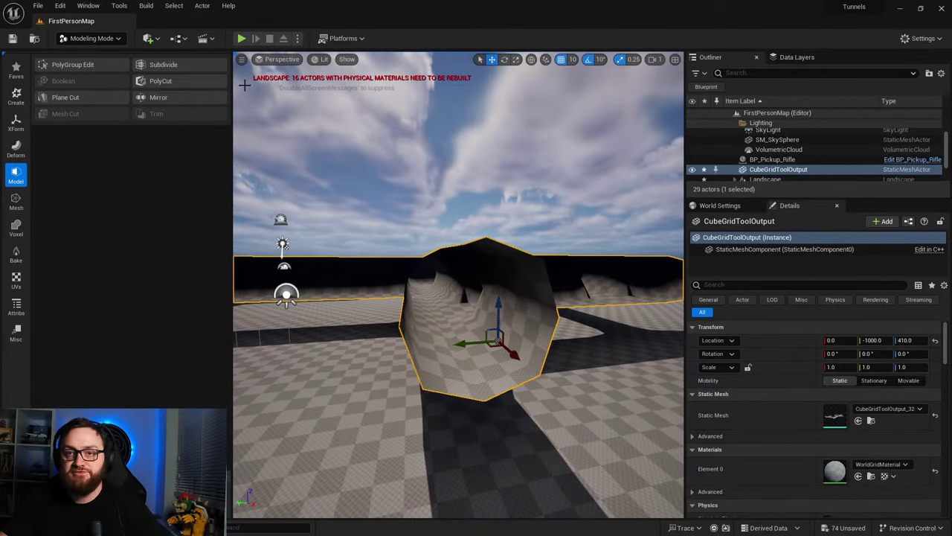
left_click(72, 65)
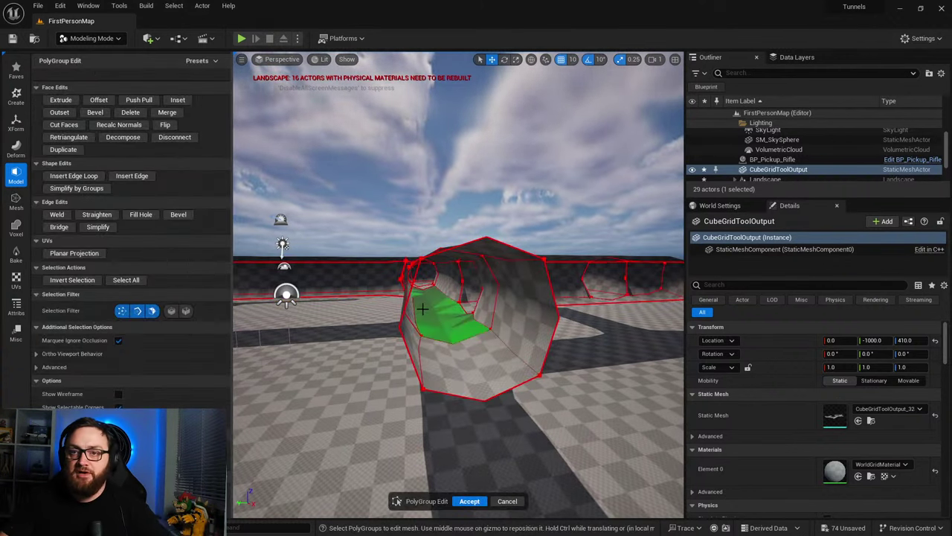
right_click_drag(462, 297, 357, 290)
left_click(529, 319)
right_click_drag(529, 321, 595, 305)
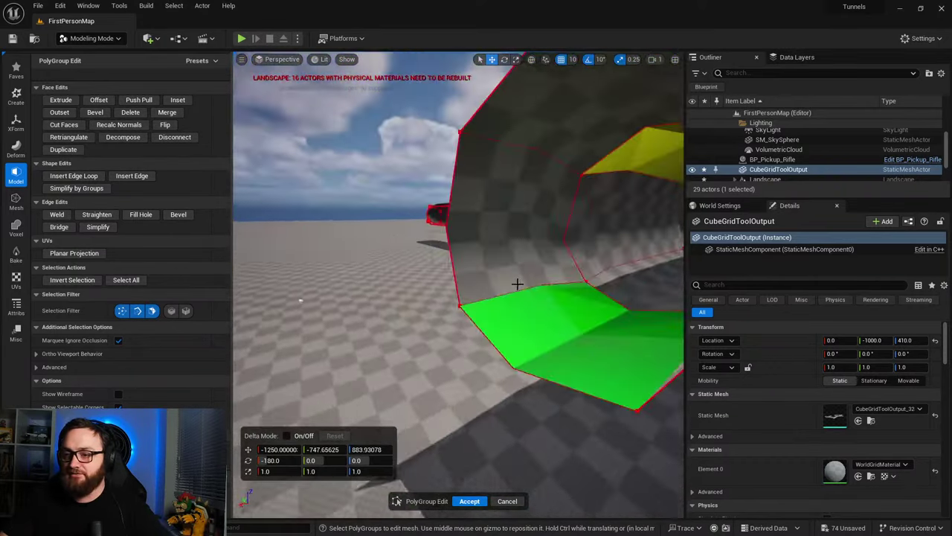
left_click(497, 266)
right_click_drag(424, 308, 432, 255)
left_click(416, 255)
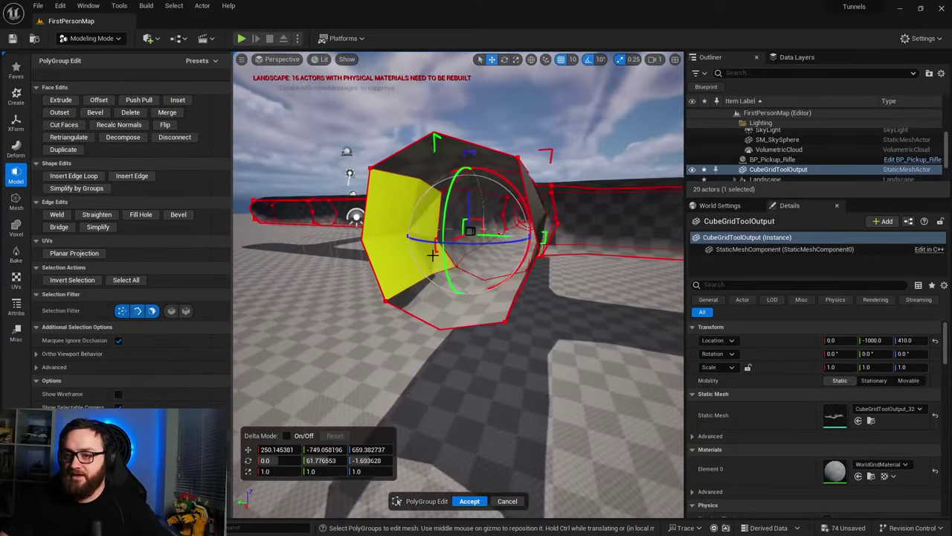
left_click_drag(546, 237, 551, 224)
Step: Move the long side wall inside the tunnel to about Y -225 and Z 730
right_click_drag(477, 155, 491, 163)
right_click_drag(473, 212, 451, 244)
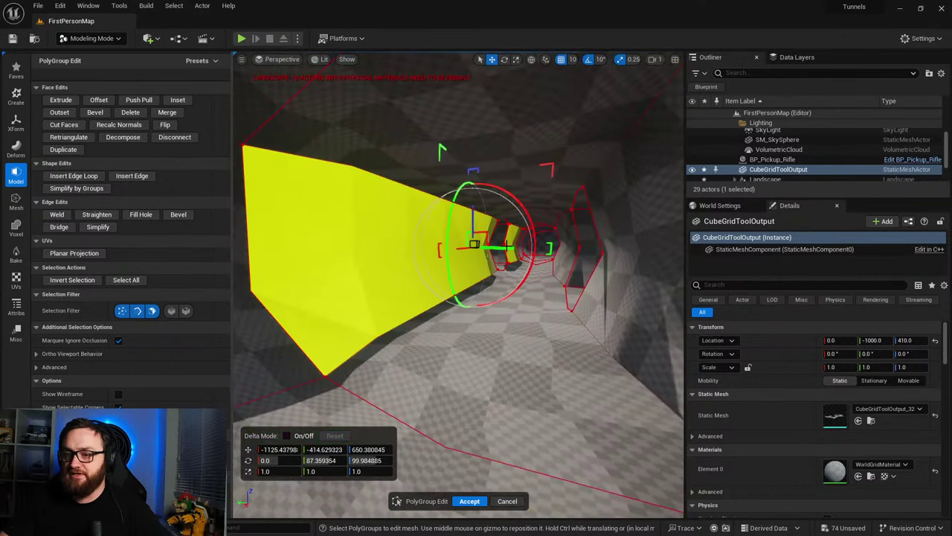
left_click_drag(446, 214, 447, 203)
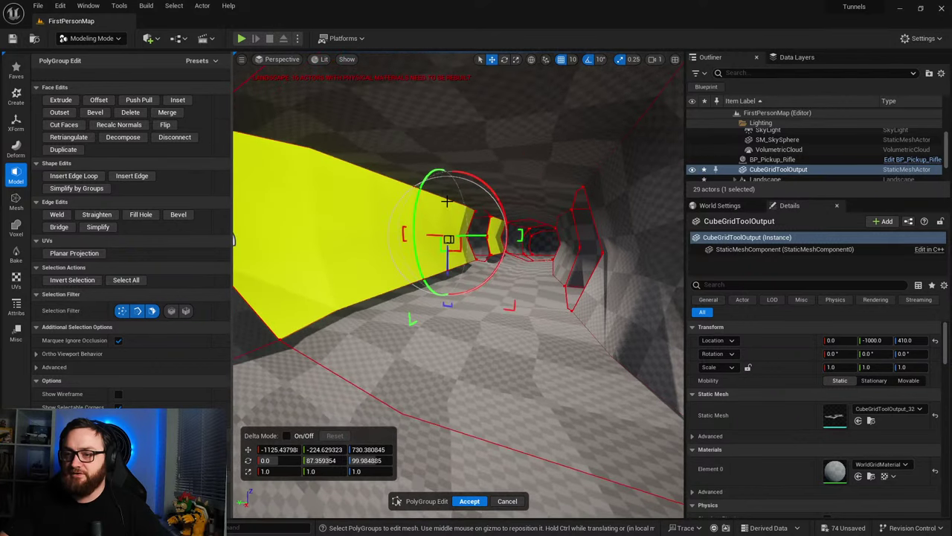
Step: Select the ceiling group of the adjoining passage and raise it to about Z 1180
right_click_drag(476, 297, 551, 296)
right_click_drag(485, 267, 490, 268)
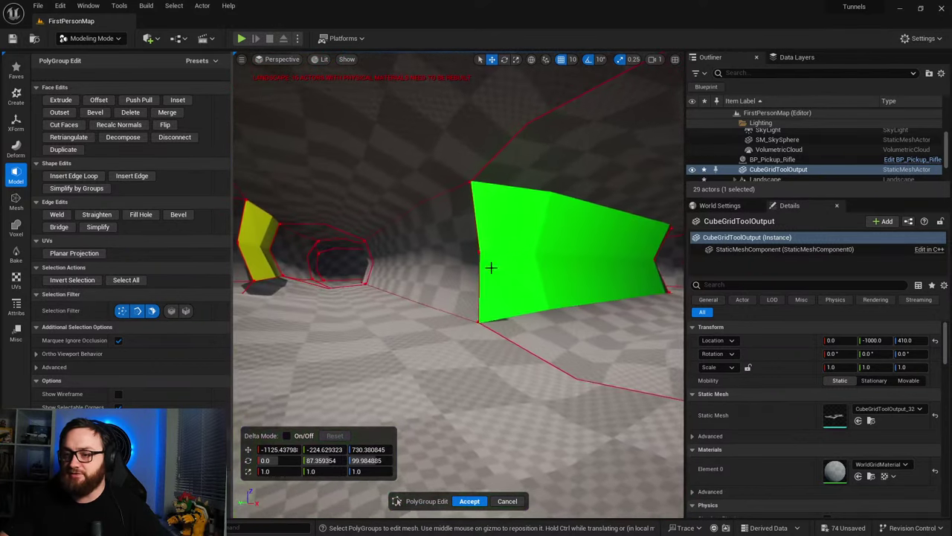
left_click(520, 163)
key("f")
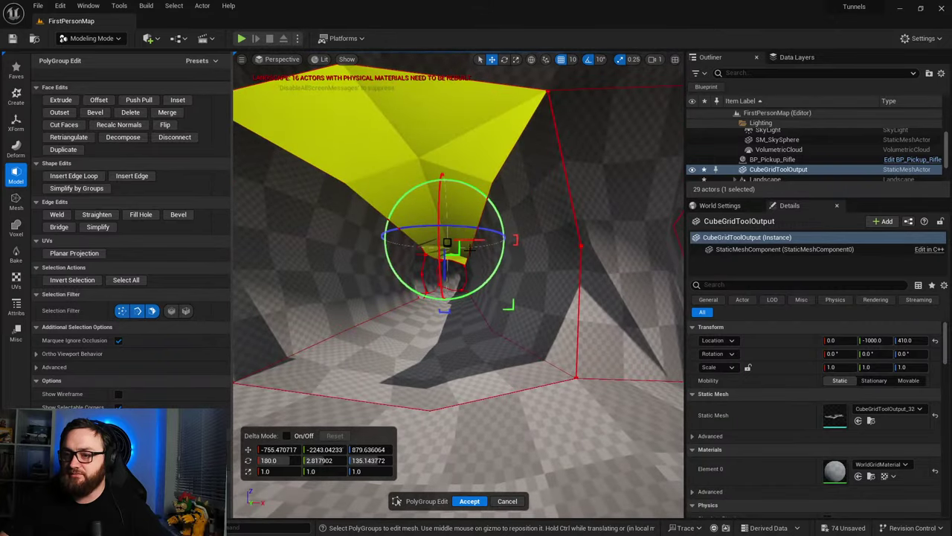
left_click_drag(470, 250, 462, 204)
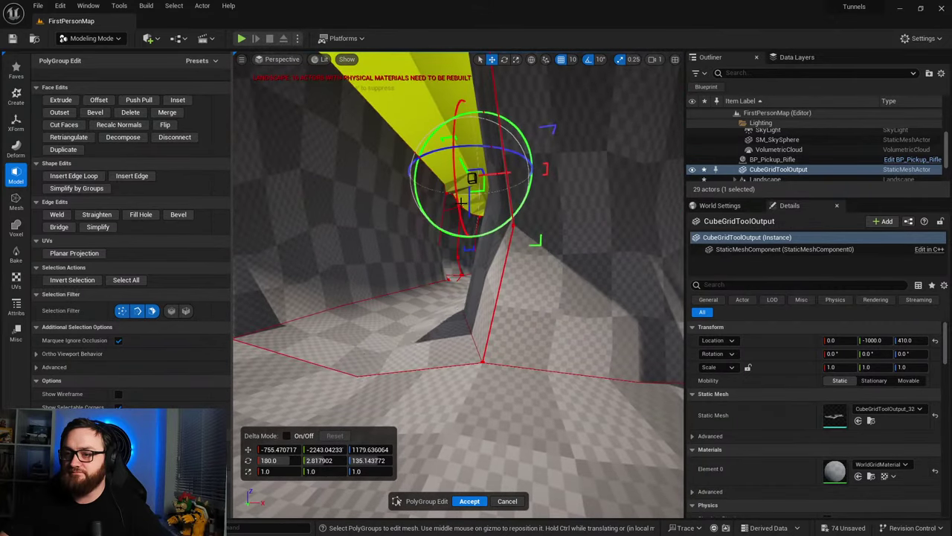
Step: Select the two opposite side walls of the raised passage and scale them apart along X
right_click_drag(470, 230, 504, 249)
left_click(501, 248)
left_click(319, 272, "shift")
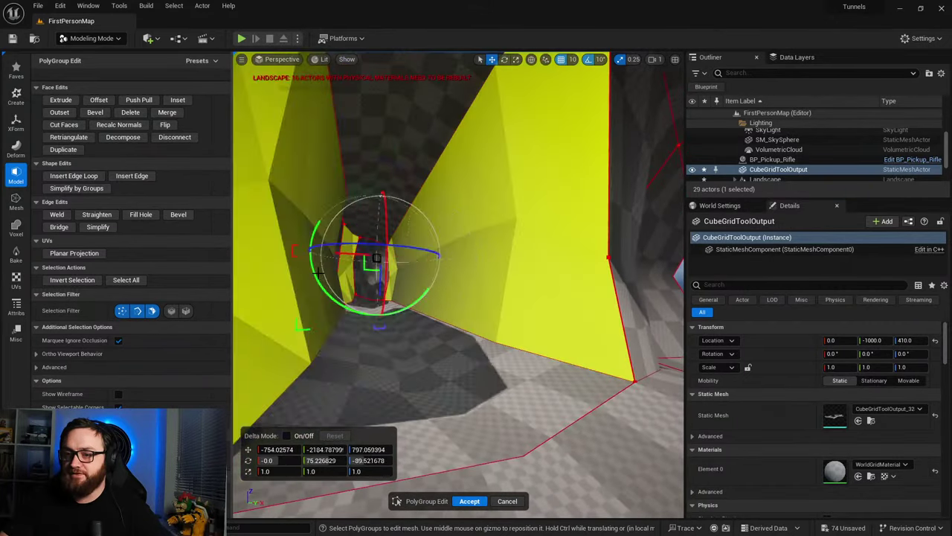
right_click_drag(416, 335, 351, 330)
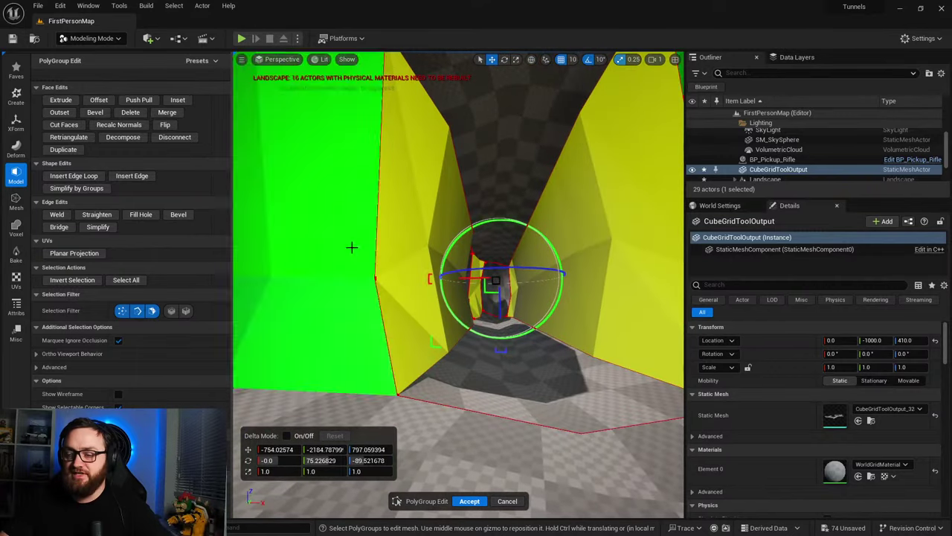
right_click_drag(417, 364, 456, 350)
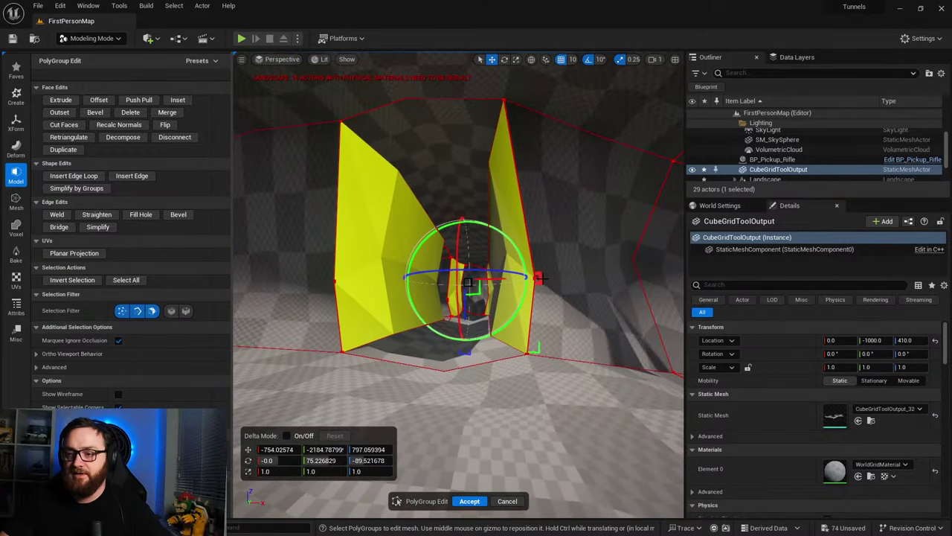
right_click_drag(553, 276, 512, 268)
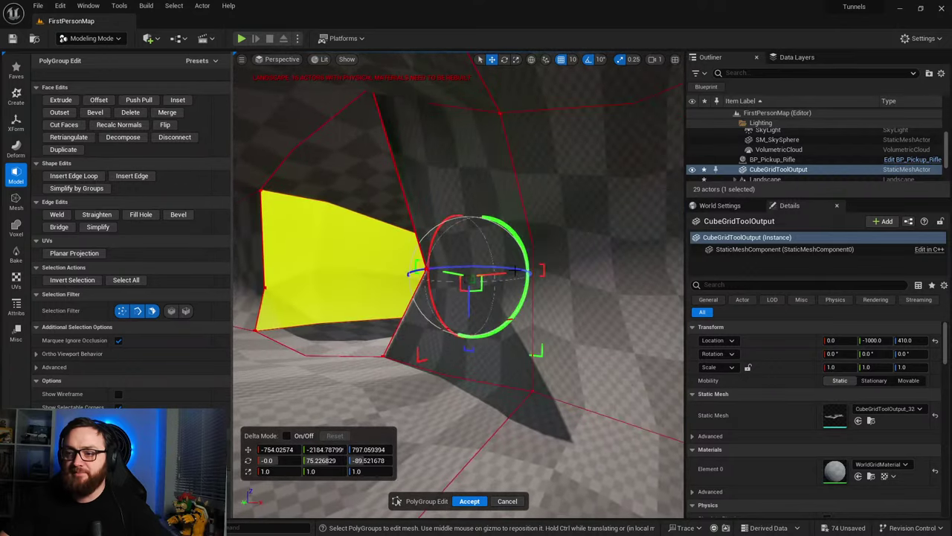
Step: Select the wall, floor and ceiling groups of another passage together and scale them to vary its shape
mouse_move(526, 332)
right_mouse_down()
mouse_move(500, 327)
mouse_move(510, 336)
right_mouse_up()
right_click_drag(491, 263, 507, 335)
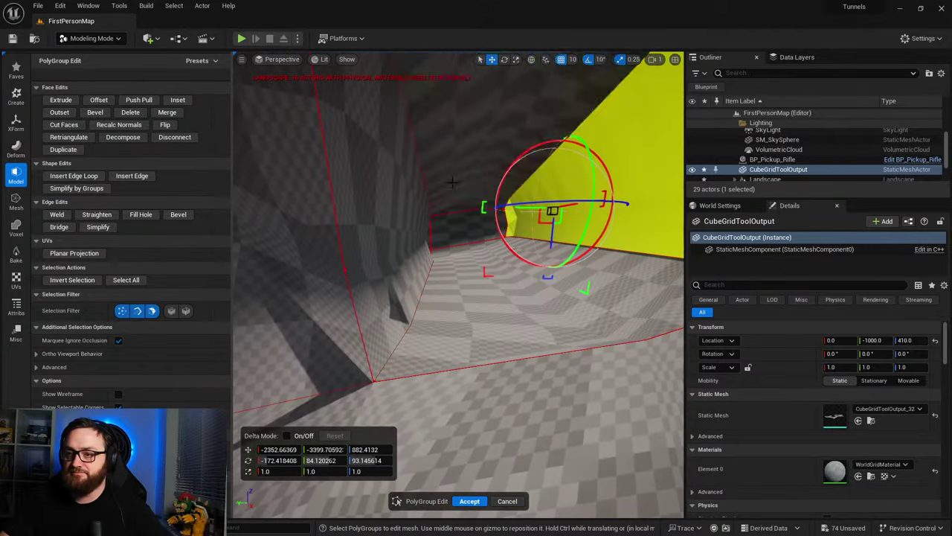
left_click(400, 235, "shift")
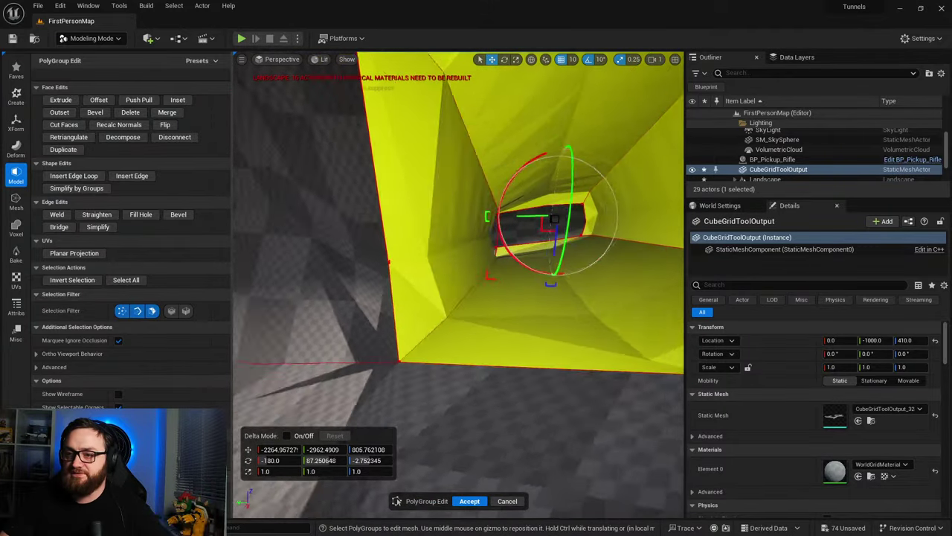
right_click_drag(400, 235, 525, 244)
left_click_drag(468, 279, 464, 283)
right_click_drag(464, 283, 343, 262)
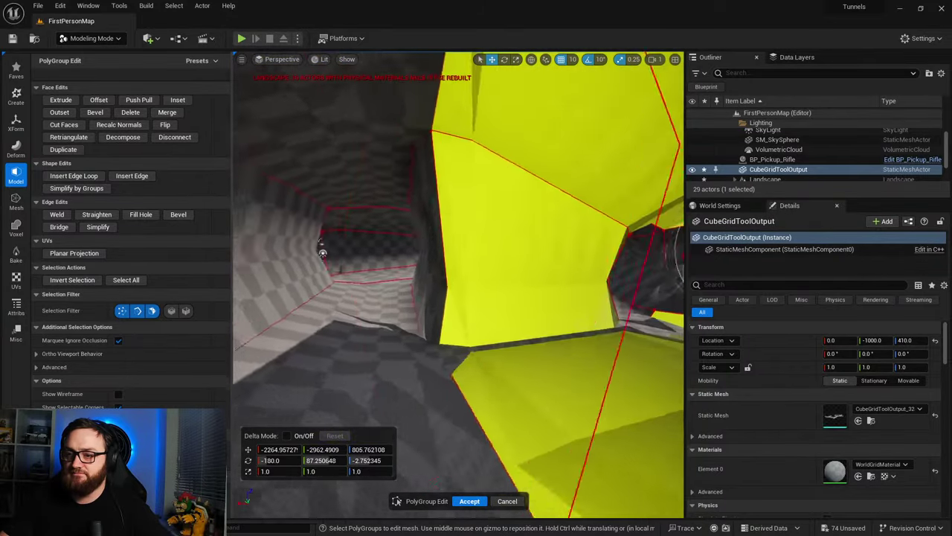
Step: Select the side wall group near the tunnel opening, move it along X to about 590, and accept the PolyGroup edits
key("f")
right_click_drag(410, 286, 343, 282)
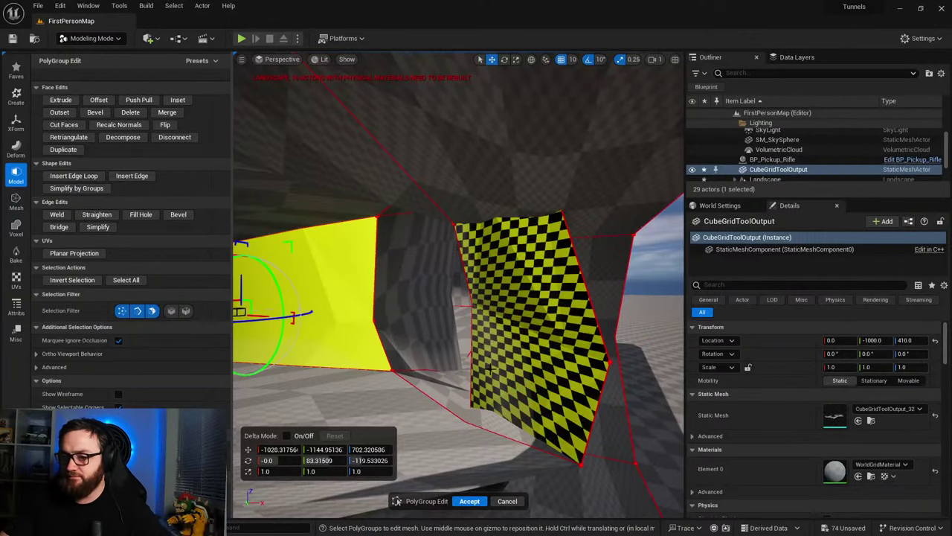
right_click_drag(490, 370, 495, 306)
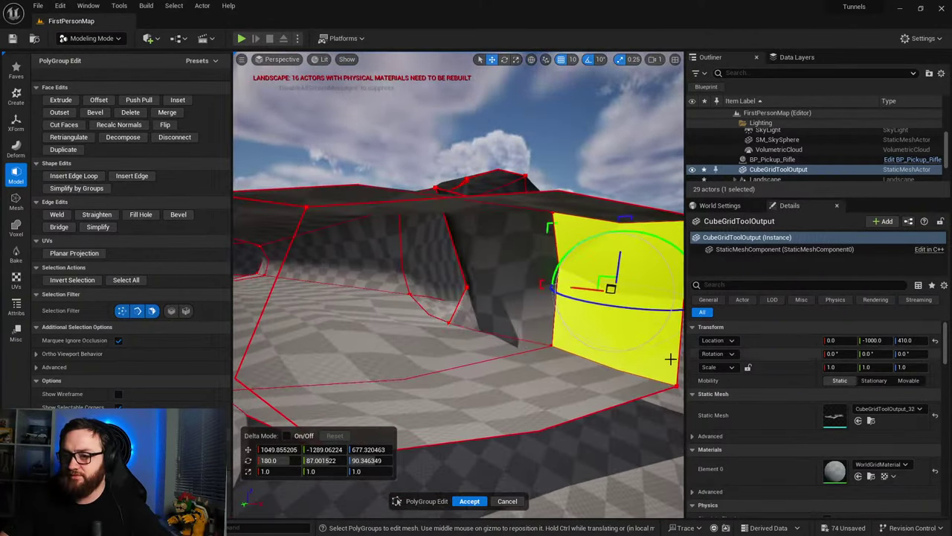
right_click_drag(671, 358, 562, 249)
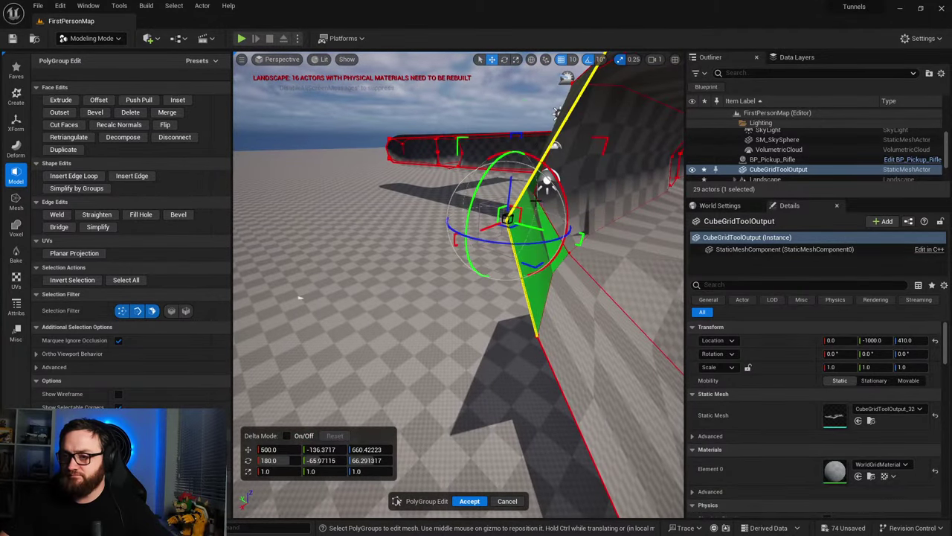
left_click(531, 217)
right_click_drag(531, 218, 520, 322)
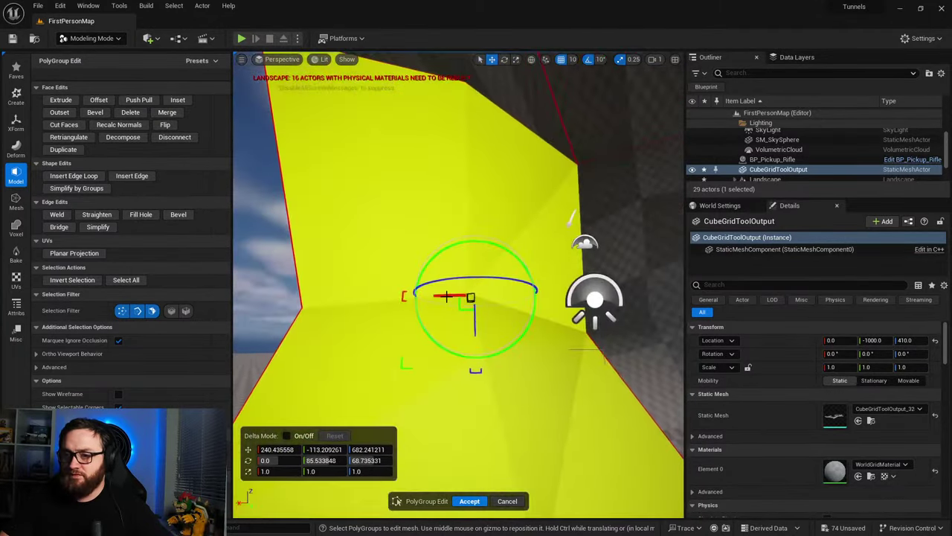
left_click_drag(446, 296, 232, 309)
right_click_drag(378, 365, 573, 331)
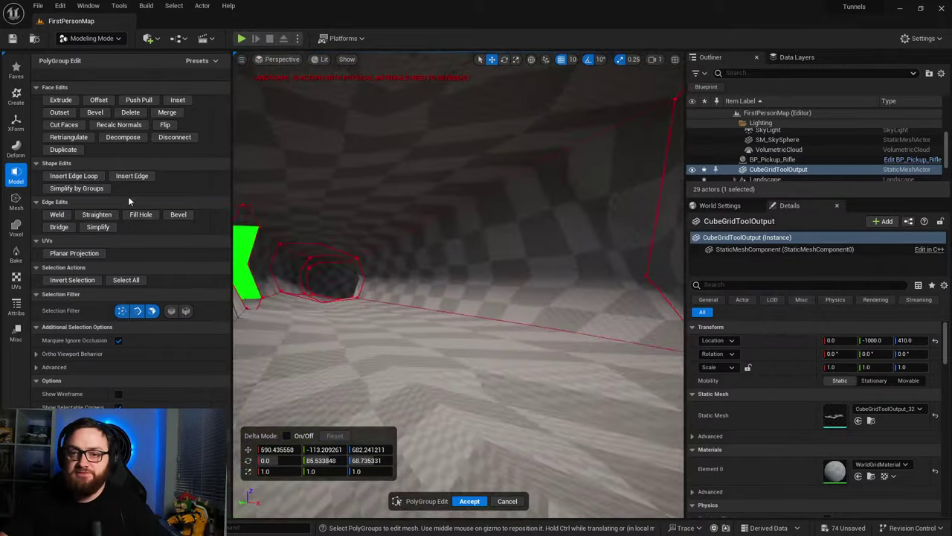
left_click(596, 507)
left_click(470, 500)
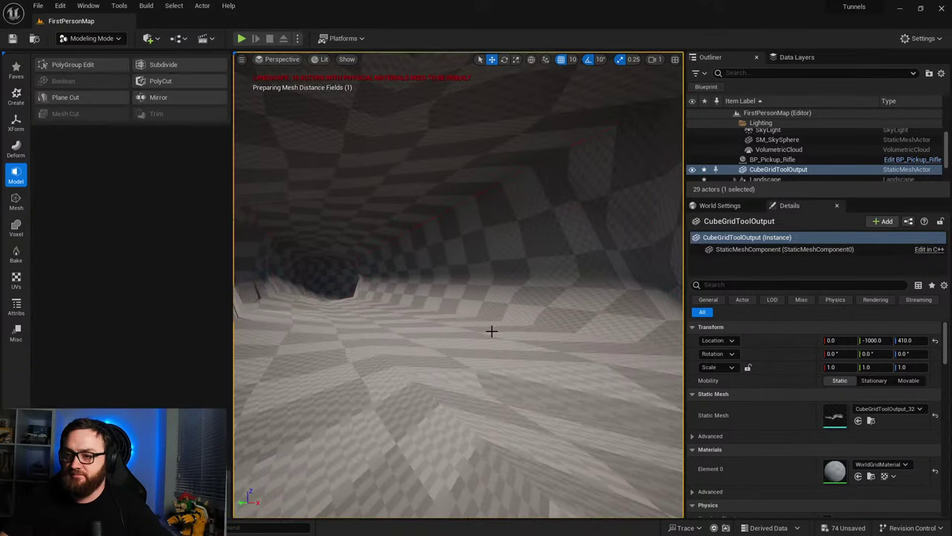
Step: Start Vertex Sculpt on the tunnel mesh, try a brush stroke at size 0.28 and undo it
right_click_drag(491, 329, 372, 325)
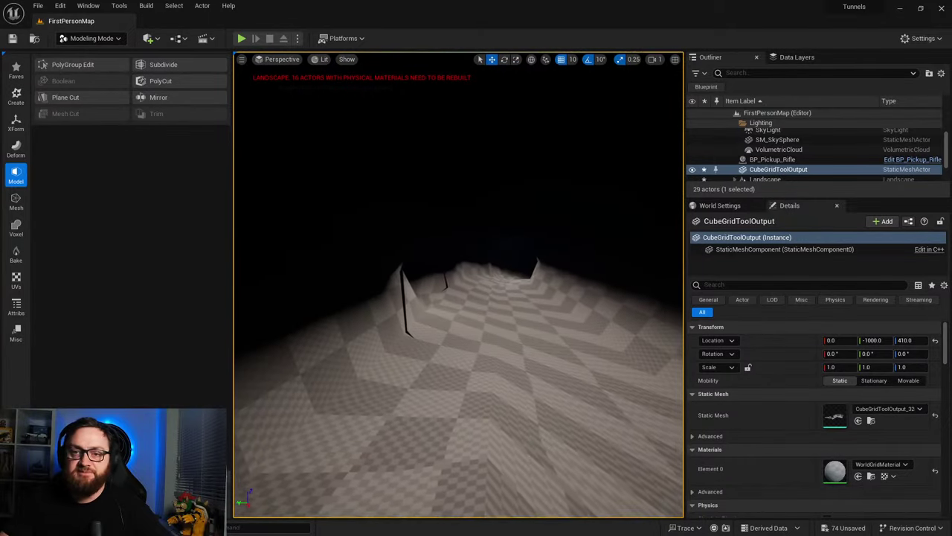
left_click(15, 152)
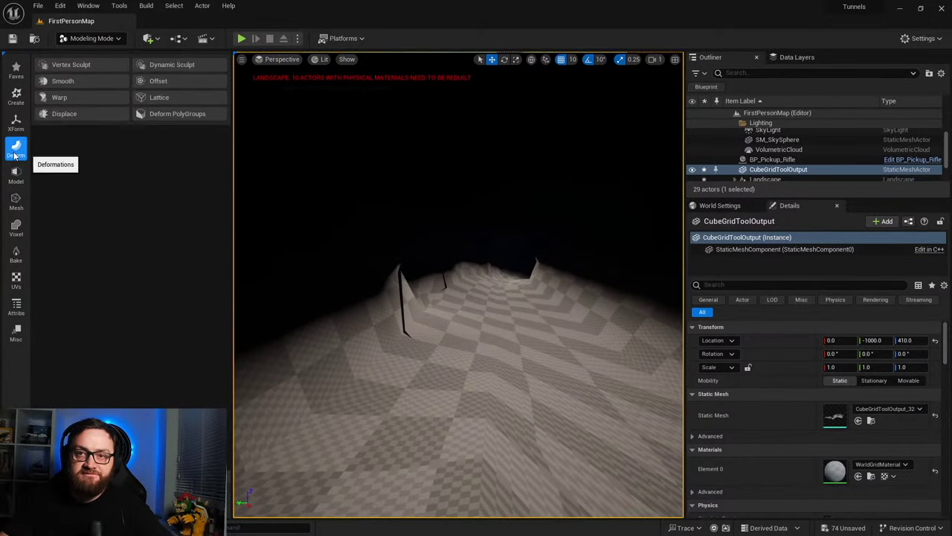
left_click(77, 65)
right_click_drag(489, 329, 251, 327)
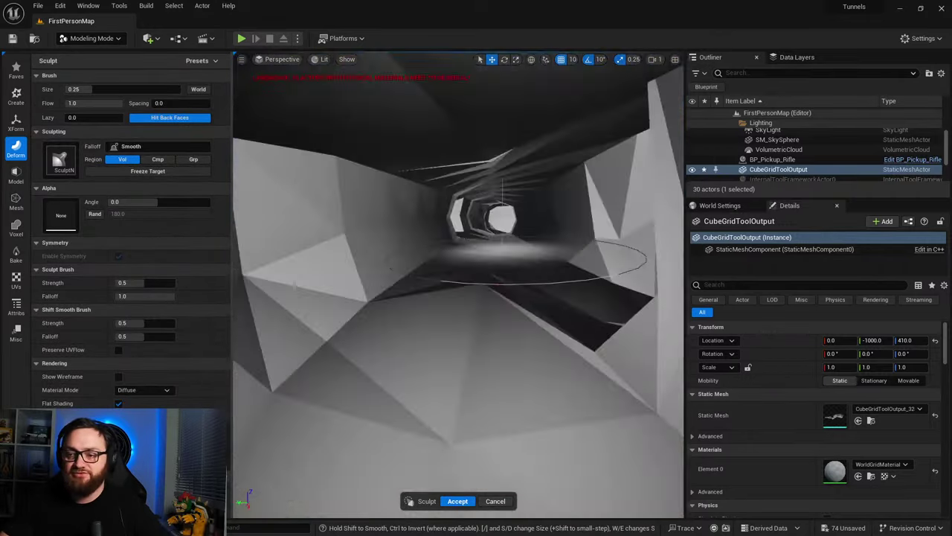
mouse_move(543, 261)
right_mouse_down()
mouse_move(476, 306)
mouse_move(509, 300)
mouse_move(525, 290)
mouse_move(509, 281)
mouse_move(430, 297)
mouse_move(435, 303)
right_mouse_up()
key("ctrl+z")
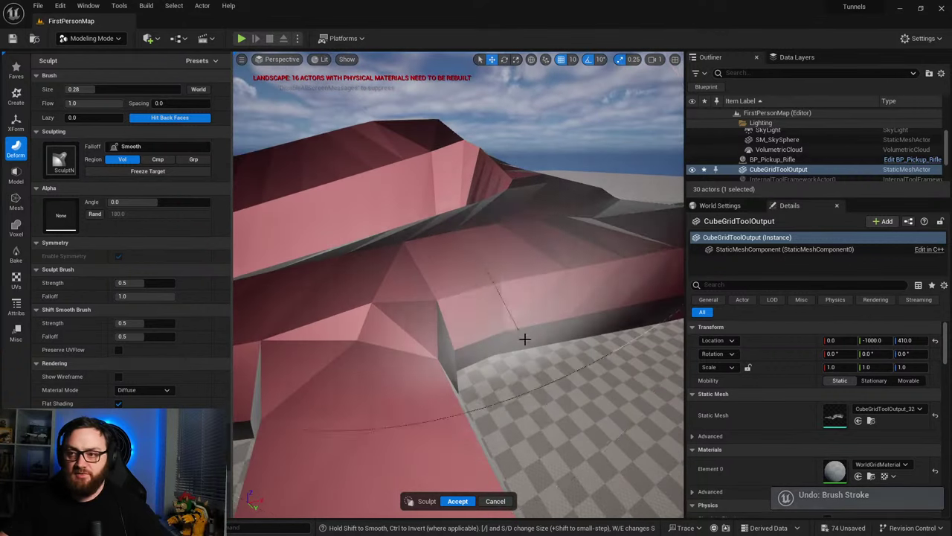
Step: Set the sculpt brush strength to 0.132 and sculpt uneven relief into the tunnel's side wall, reducing the brush size to 0.08
right_click_drag(524, 339, 525, 350)
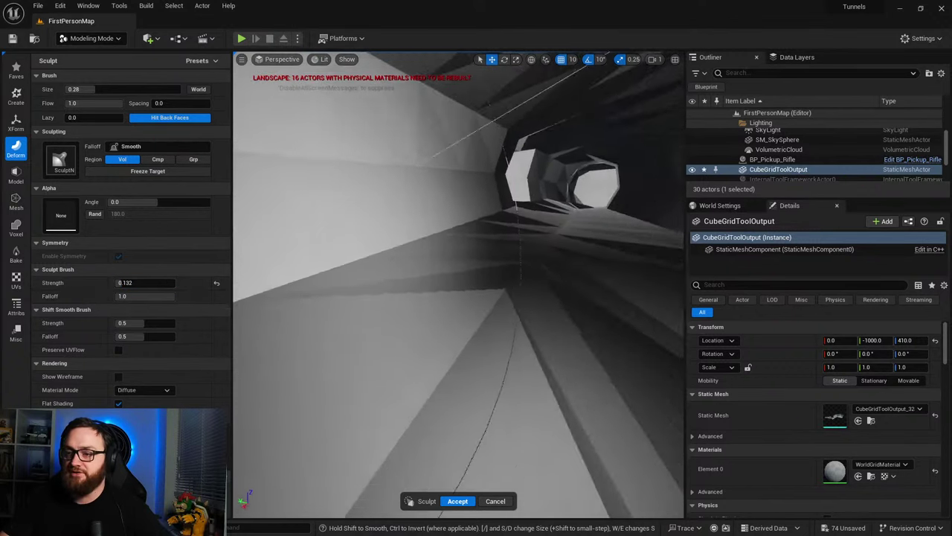
right_click_drag(402, 244, 402, 244)
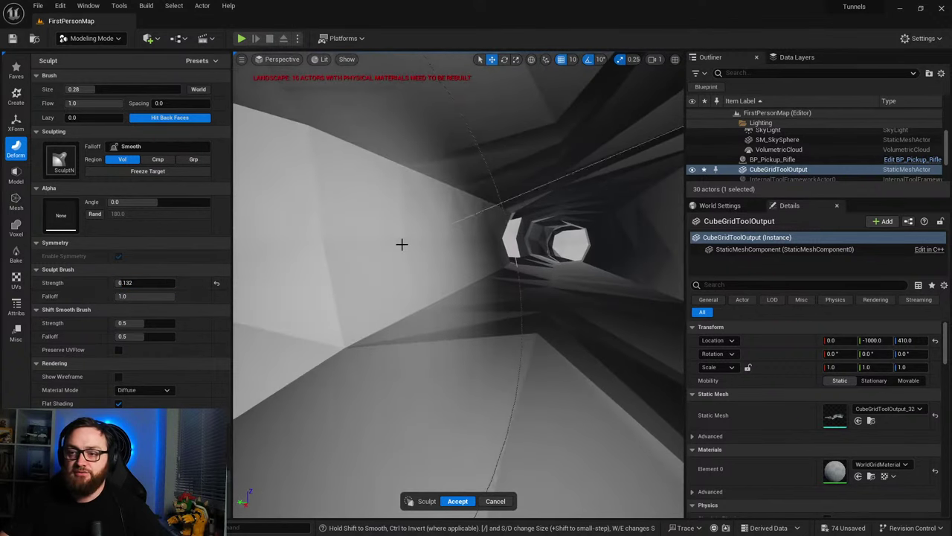
mouse_move(438, 236)
left_mouse_down()
mouse_move(446, 249)
mouse_move(425, 243)
mouse_move(315, 285)
left_mouse_up()
right_click_drag(314, 284, 315, 285)
mouse_move(510, 250)
left_mouse_down()
mouse_move(554, 235)
mouse_move(523, 255)
left_mouse_up()
mouse_move(523, 255)
right_mouse_down()
mouse_move(563, 246)
mouse_move(468, 240)
mouse_move(429, 208)
mouse_move(461, 283)
mouse_move(406, 253)
right_mouse_up()
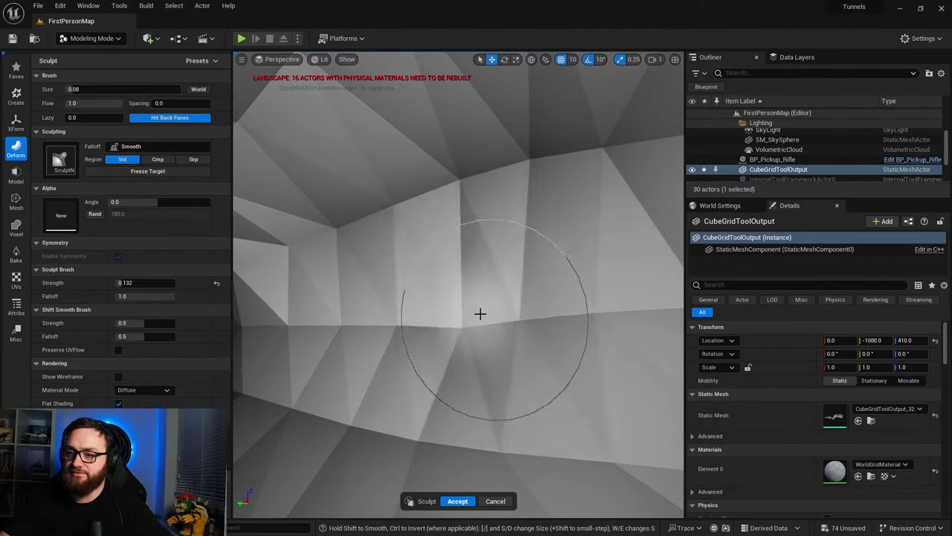
Step: Enlarge the sculpt brush to 0.13 and sculpt the wall corner where the passage opens off the tunnel
mouse_move(482, 311)
right_mouse_down()
mouse_move(565, 327)
mouse_move(550, 312)
right_mouse_up()
key("bracketright")
key("bracketright")
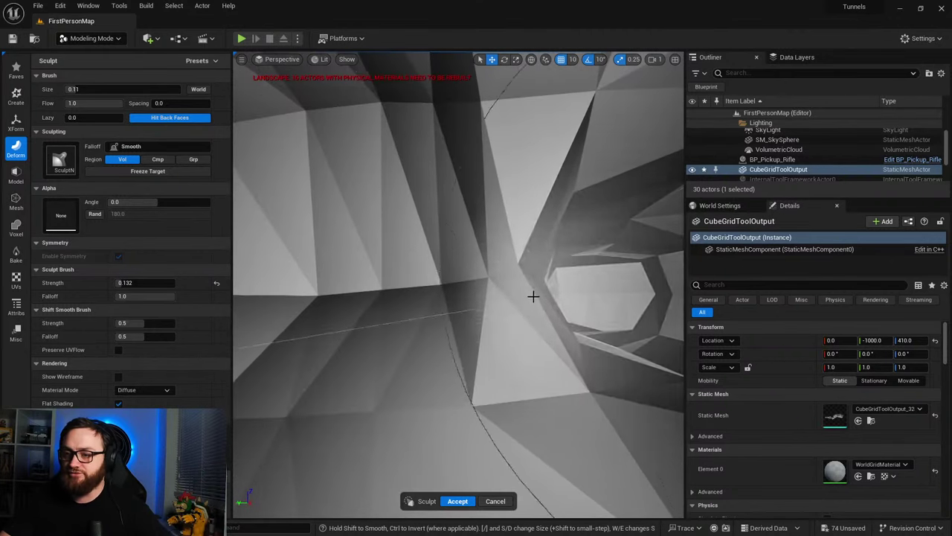
left_click_drag(533, 295, 504, 274)
mouse_move(504, 274)
right_mouse_down()
mouse_move(543, 279)
mouse_move(494, 326)
right_mouse_up()
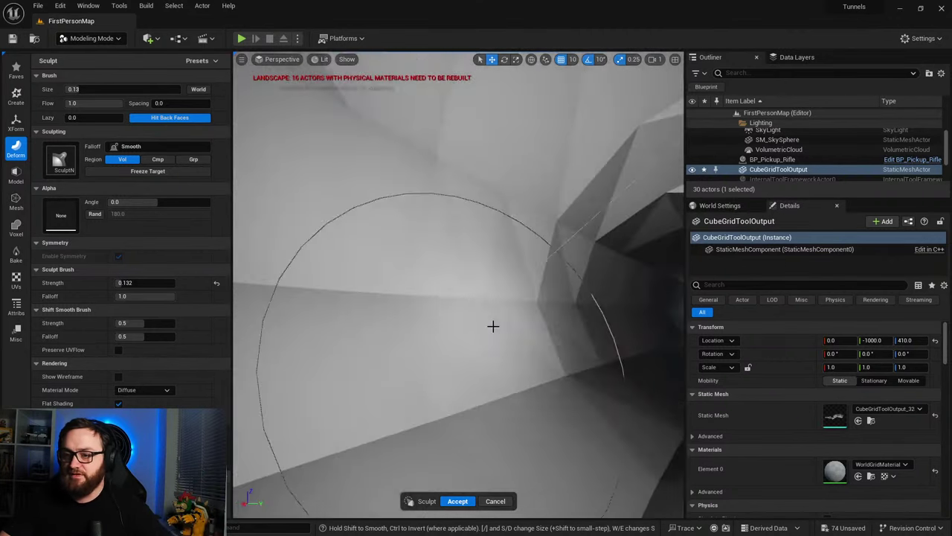
Step: Try sculpting further along the passage walls, and undo the last two brush strokes
mouse_move(555, 292)
right_mouse_down()
mouse_move(587, 292)
mouse_move(483, 276)
right_mouse_up()
mouse_move(482, 276)
left_mouse_down()
mouse_move(568, 295)
mouse_move(525, 291)
left_mouse_up()
right_click_drag(525, 291, 415, 364)
mouse_move(415, 364)
left_mouse_down()
mouse_move(401, 336)
mouse_move(472, 384)
left_mouse_up()
key("ctrl+z")
key("ctrl+z")
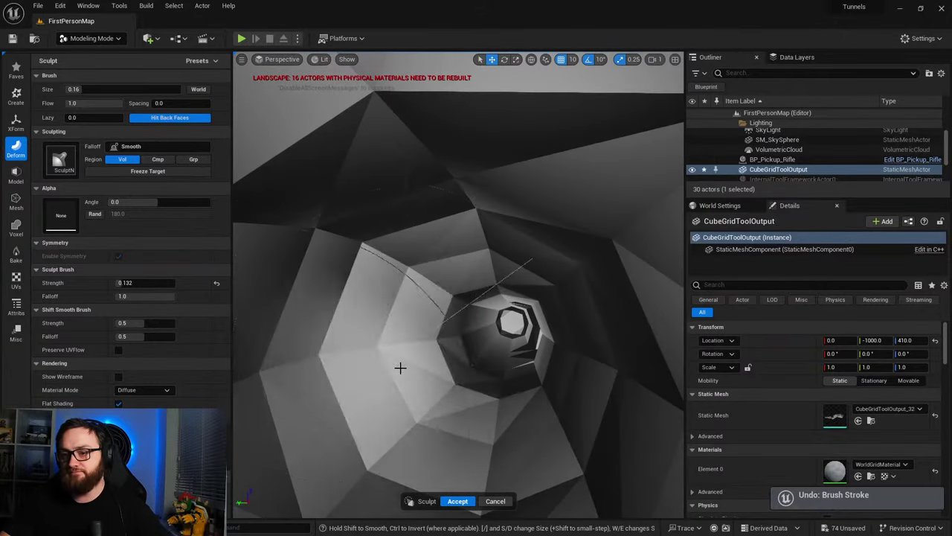
Step: Sculpt the side walls of the long round passage with the 0.16 brush to break up their flat faces
right_click_drag(459, 344, 400, 276)
left_click_drag(414, 270, 444, 279)
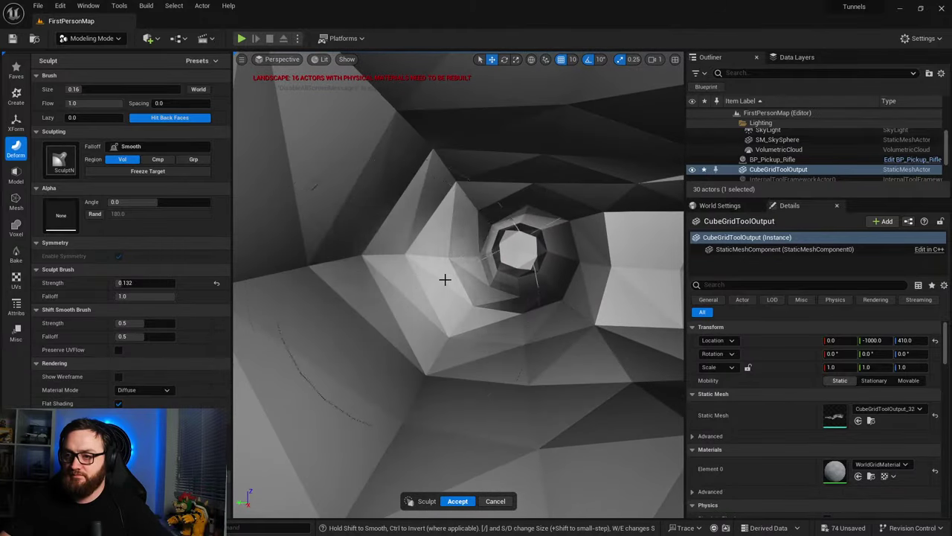
right_click_drag(459, 297, 573, 297)
left_click_drag(430, 274, 394, 278)
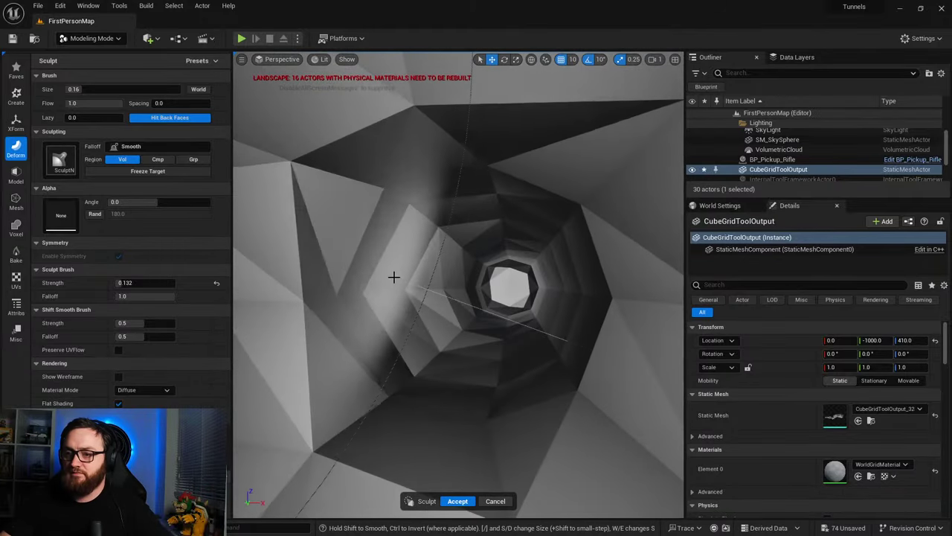
right_click_drag(355, 321, 425, 287)
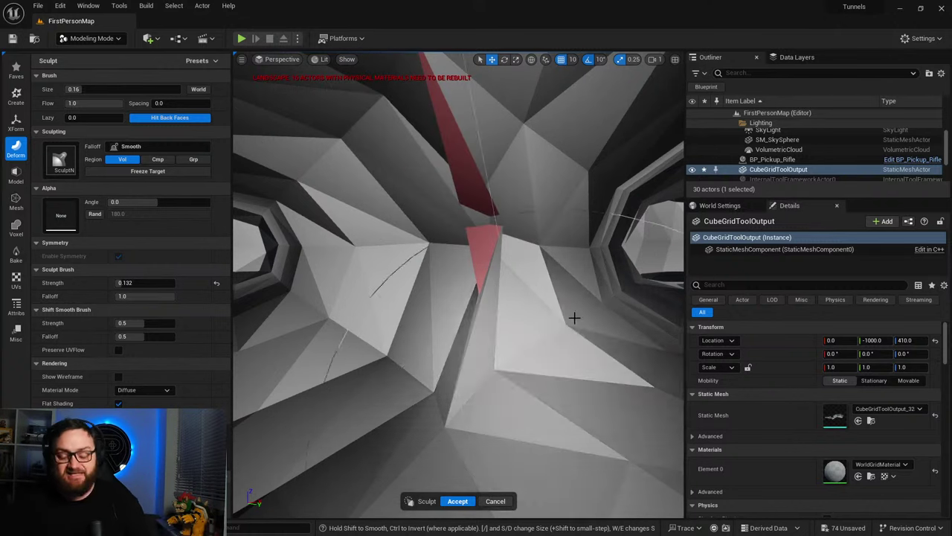
Step: Sculpt the walls and ceiling around the passage junctions, enlarging the brush to 0.18
mouse_move(536, 302)
right_mouse_down()
mouse_move(595, 312)
mouse_move(476, 298)
mouse_move(617, 289)
mouse_move(555, 270)
mouse_move(535, 275)
right_mouse_up()
right_click_drag(488, 246, 488, 247)
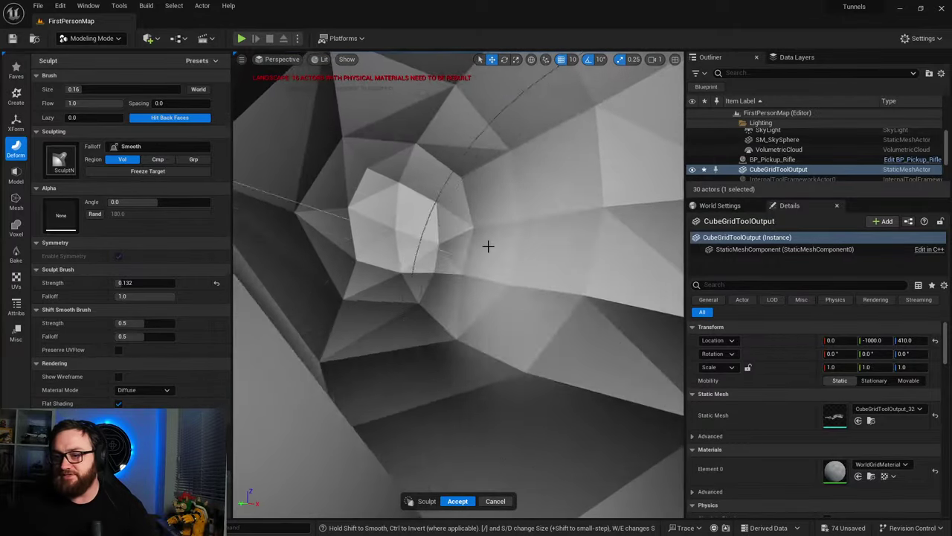
right_click_drag(386, 234, 386, 234)
right_click_drag(527, 276, 527, 276)
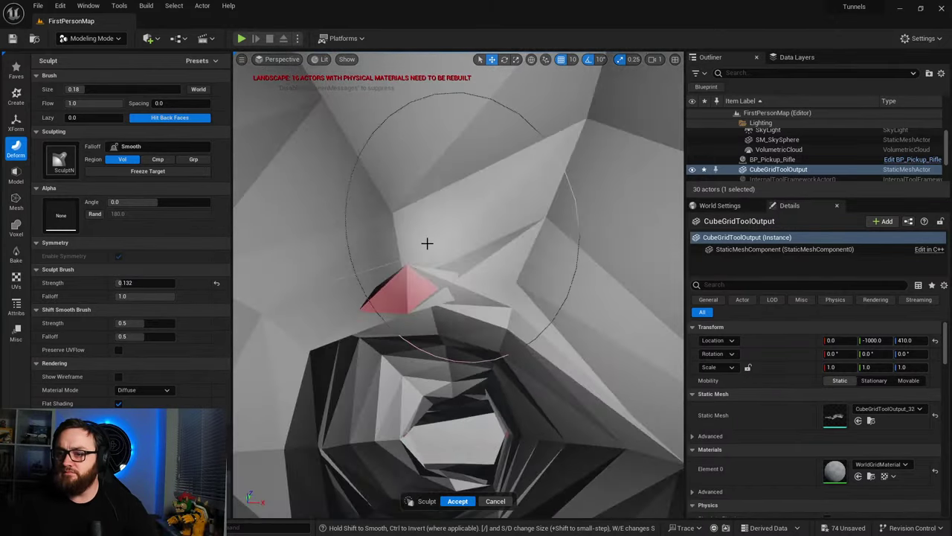
Step: Sculpt the surfaces above and beside the passage mouth with the 0.18 brush and accept the Vertex Sculpt edits
right_click_drag(387, 239, 451, 246)
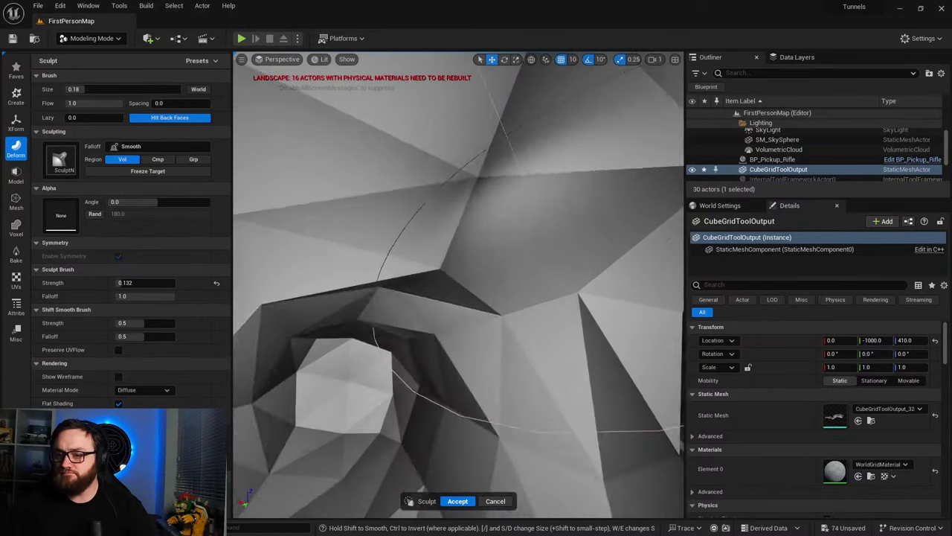
mouse_move(359, 262)
right_mouse_down()
mouse_move(401, 245)
mouse_move(449, 318)
right_mouse_up()
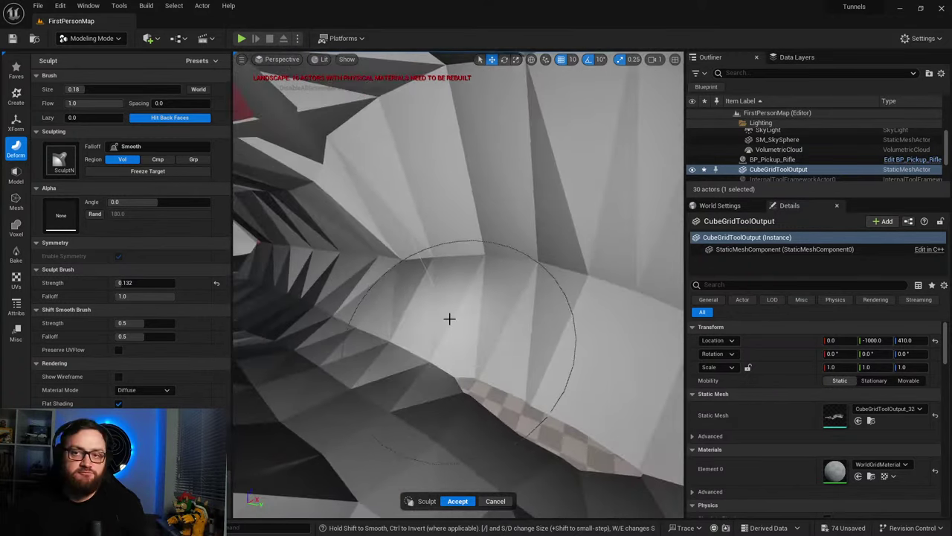
mouse_move(438, 245)
right_mouse_down()
mouse_move(476, 249)
mouse_move(424, 244)
mouse_move(549, 259)
mouse_move(491, 268)
mouse_move(452, 287)
mouse_move(484, 316)
mouse_move(546, 268)
right_mouse_up()
right_click_drag(566, 312, 483, 305)
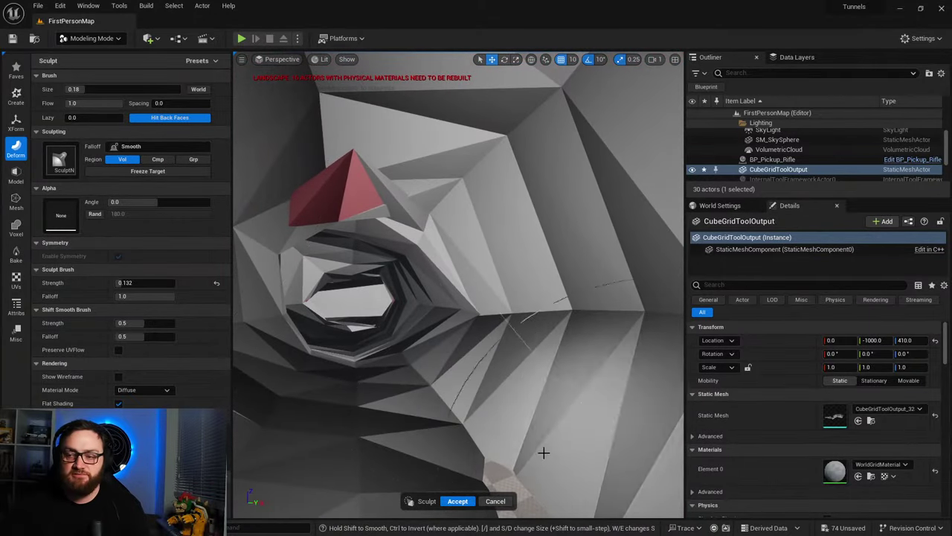
left_click(457, 500)
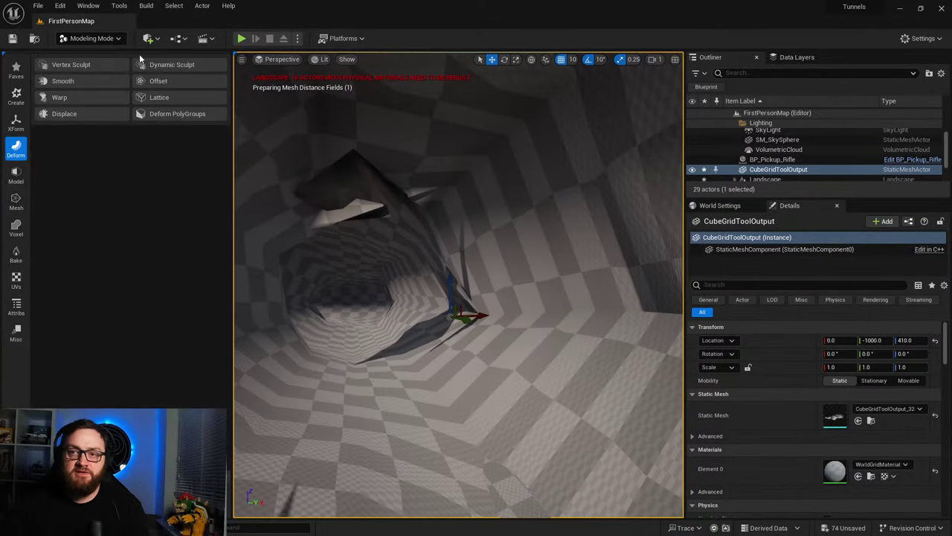
Step: Start Dynamic Sculpt on the tunnel mesh and reshape the passage walls with the Move brush, using size 0.25 and strength 0.116
left_click(165, 65)
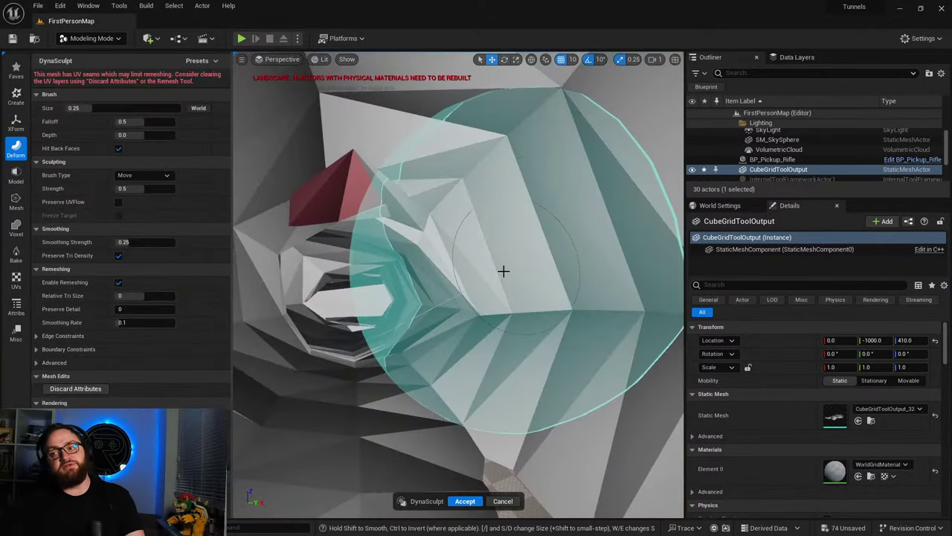
right_click_drag(503, 271, 565, 272)
left_click_drag(527, 298, 538, 358)
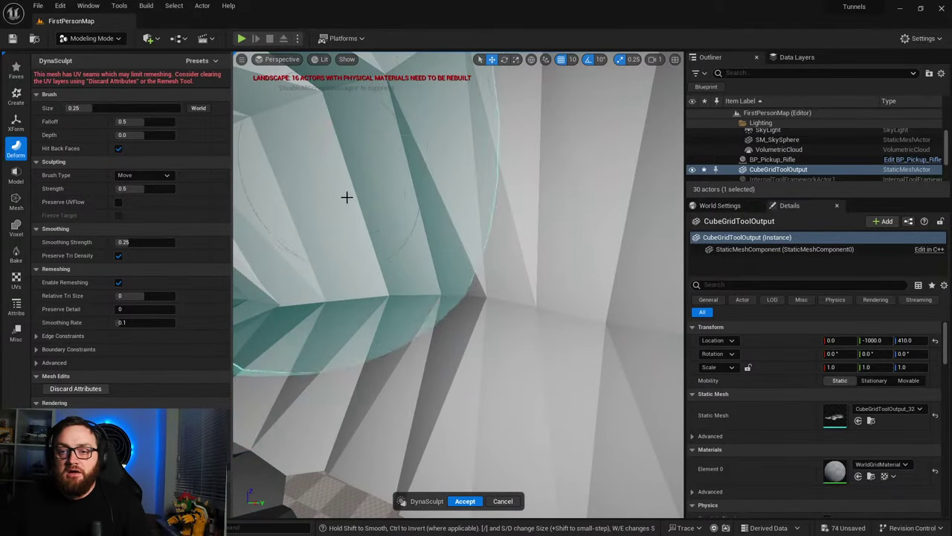
mouse_move(347, 197)
left_mouse_down()
mouse_move(355, 169)
mouse_move(481, 229)
left_mouse_up()
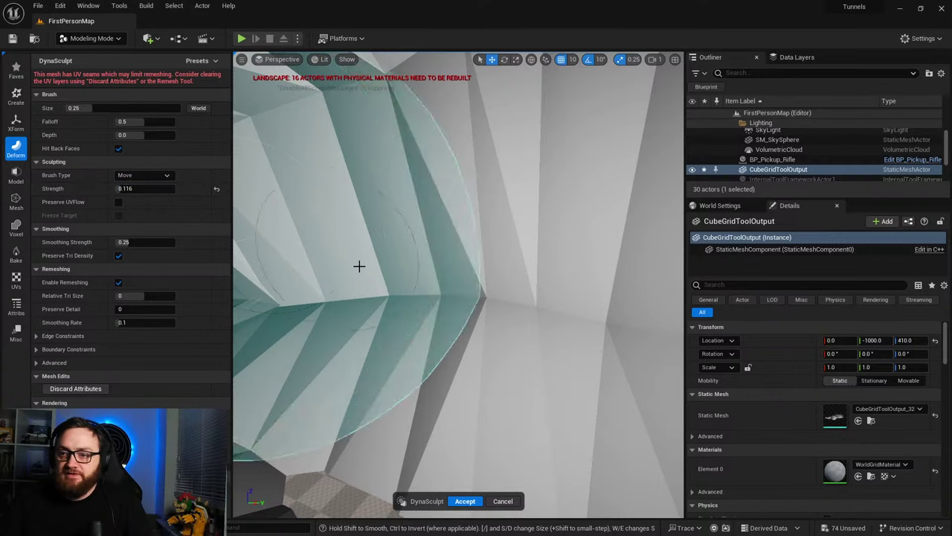
mouse_move(360, 266)
right_mouse_down()
mouse_move(401, 254)
mouse_move(455, 261)
right_mouse_up()
left_click_drag(455, 261, 447, 273)
mouse_move(446, 271)
right_mouse_down()
mouse_move(503, 261)
mouse_move(499, 255)
mouse_move(486, 315)
mouse_move(392, 279)
mouse_move(448, 304)
mouse_move(459, 255)
mouse_move(501, 258)
mouse_move(454, 268)
mouse_move(468, 276)
mouse_move(467, 246)
mouse_move(451, 260)
mouse_move(469, 262)
mouse_move(457, 260)
mouse_move(446, 277)
right_mouse_up()
Step: Switch the dynamic brush type to Sculpt (Normal) and sculpt the walls beside the passage mouth at size 0.25
left_click(156, 176)
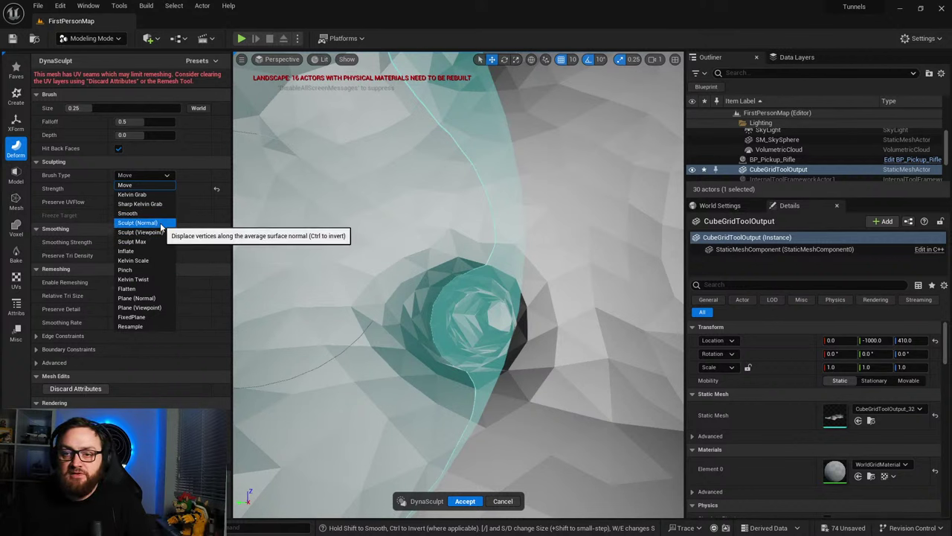
left_click(138, 223)
mouse_move(417, 275)
right_mouse_down()
mouse_move(320, 268)
mouse_move(357, 264)
right_mouse_up()
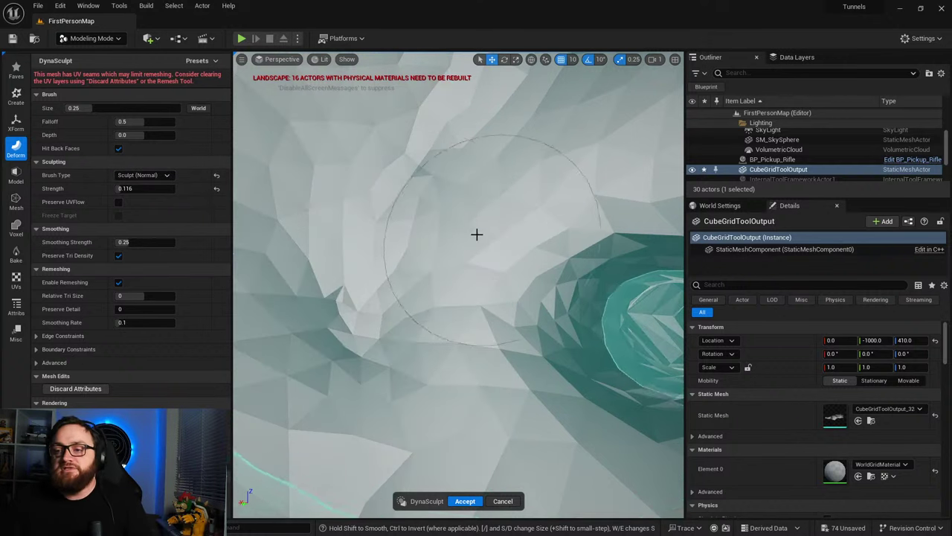
mouse_move(477, 235)
right_mouse_down()
mouse_move(404, 213)
mouse_move(374, 217)
mouse_move(391, 198)
mouse_move(417, 245)
mouse_move(438, 225)
mouse_move(374, 225)
mouse_move(505, 223)
mouse_move(481, 239)
mouse_move(461, 231)
mouse_move(505, 312)
mouse_move(399, 235)
mouse_move(357, 223)
right_mouse_up()
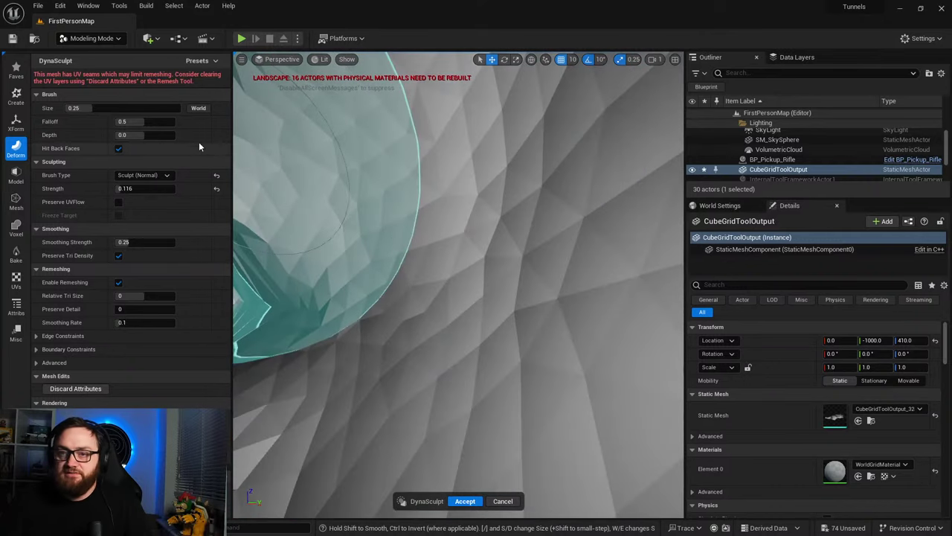
Step: Reduce the dynamic brush to 0.11, sculpt finer bumps into the side wall, and adjust the size to 0.13
left_click_drag(94, 109, 77, 109)
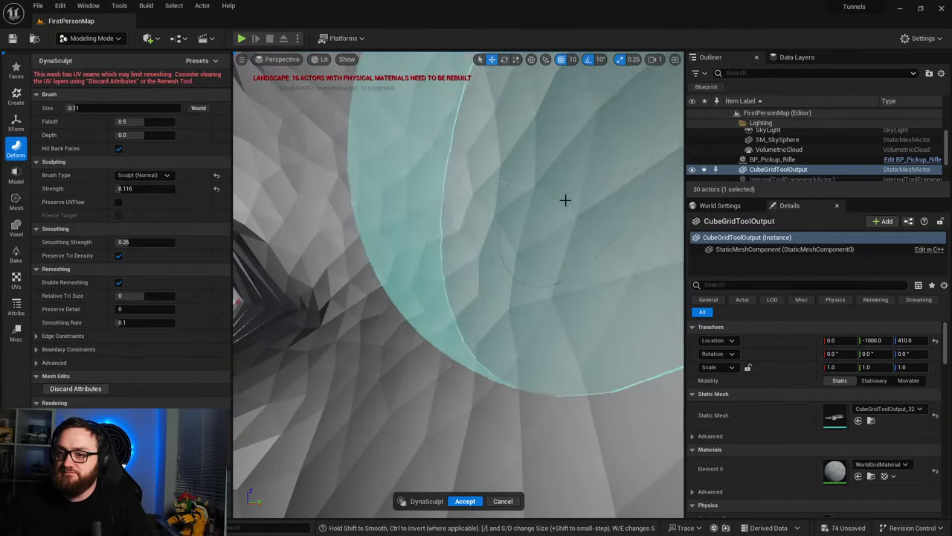
mouse_move(469, 205)
right_mouse_down()
mouse_move(409, 207)
mouse_move(493, 261)
mouse_move(525, 182)
mouse_move(434, 200)
right_mouse_up()
key("d")
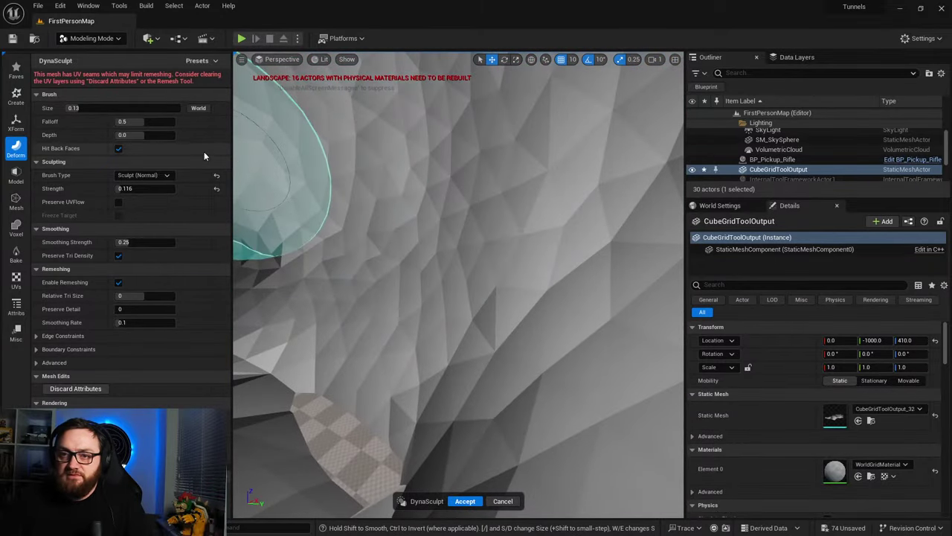
Step: Switch the dynamic brush type to Sculpt Max and sculpt the side wall and the rock above the passage mouth at strength 0.116
left_click(164, 175)
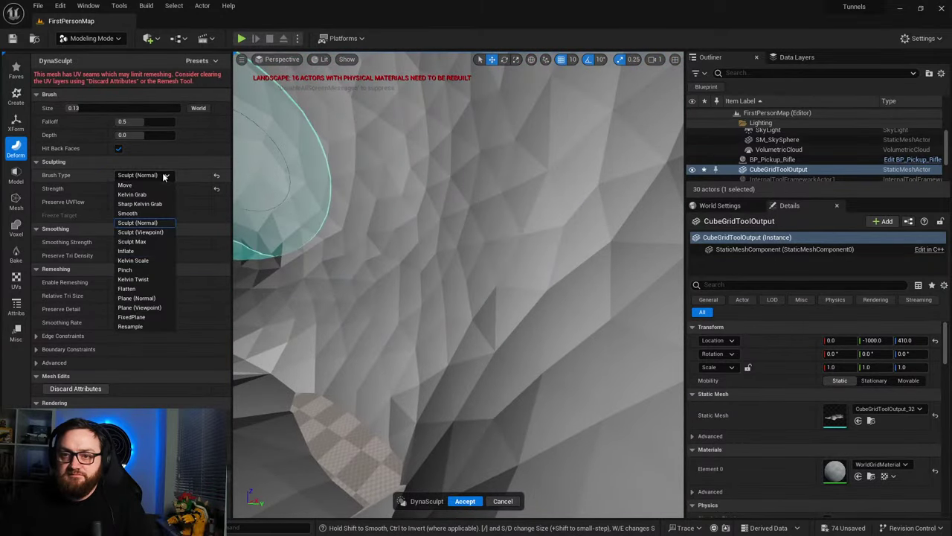
left_click(142, 241)
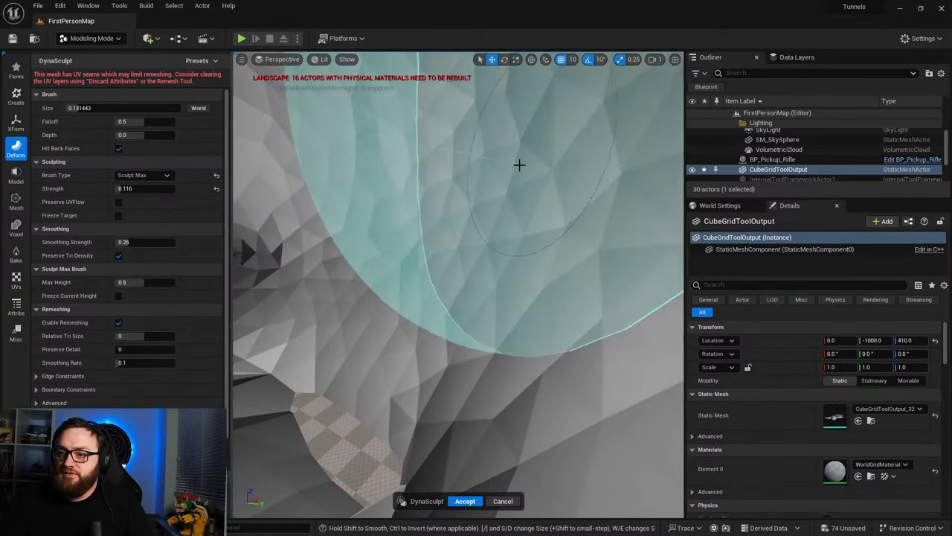
left_click_drag(466, 180, 459, 185)
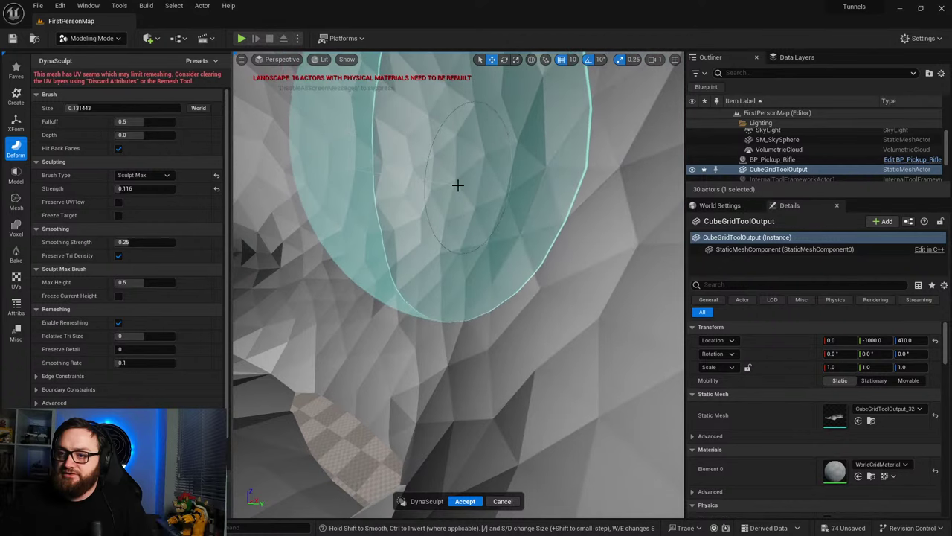
mouse_move(448, 196)
right_mouse_down()
mouse_move(486, 203)
mouse_move(439, 192)
mouse_move(431, 255)
mouse_move(407, 285)
mouse_move(421, 281)
mouse_move(389, 261)
right_mouse_up()
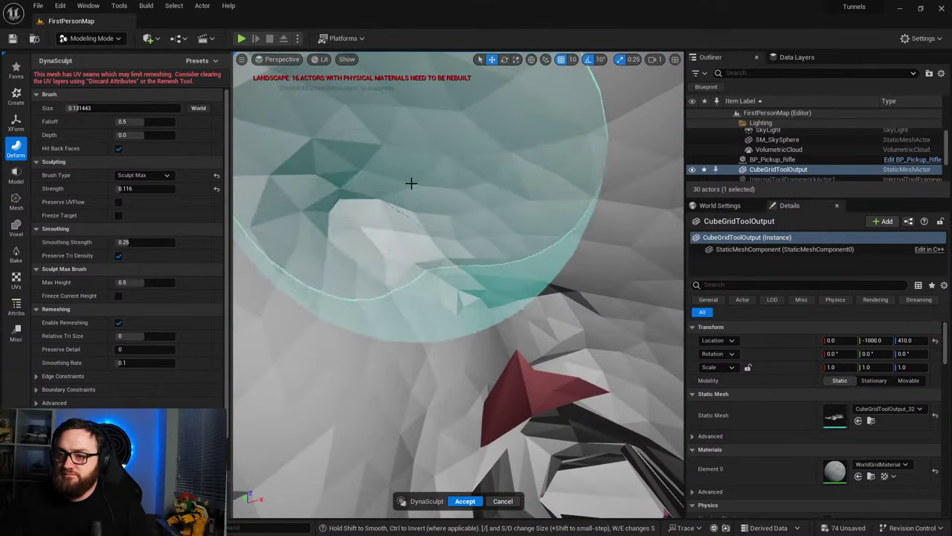
mouse_move(418, 196)
right_mouse_down()
mouse_move(435, 201)
mouse_move(445, 236)
right_mouse_up()
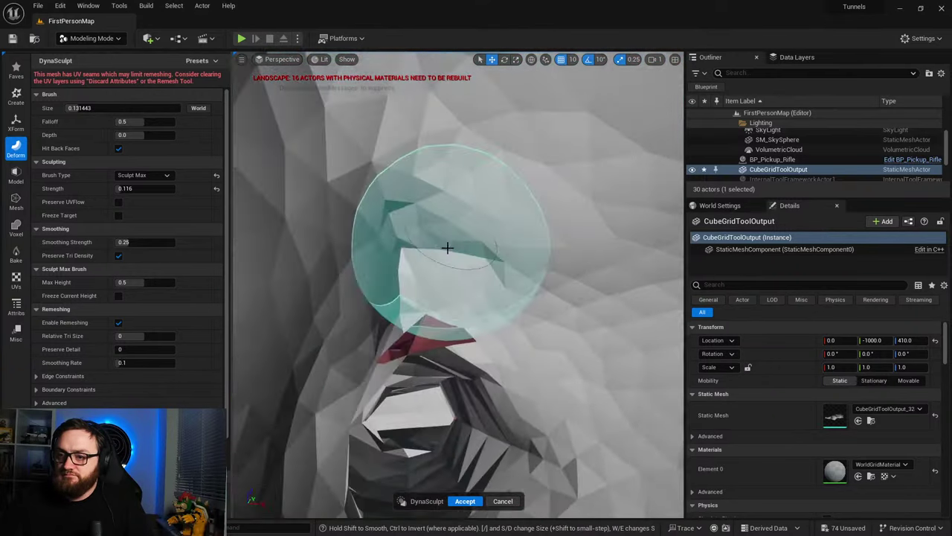
left_click_drag(447, 300, 323, 310)
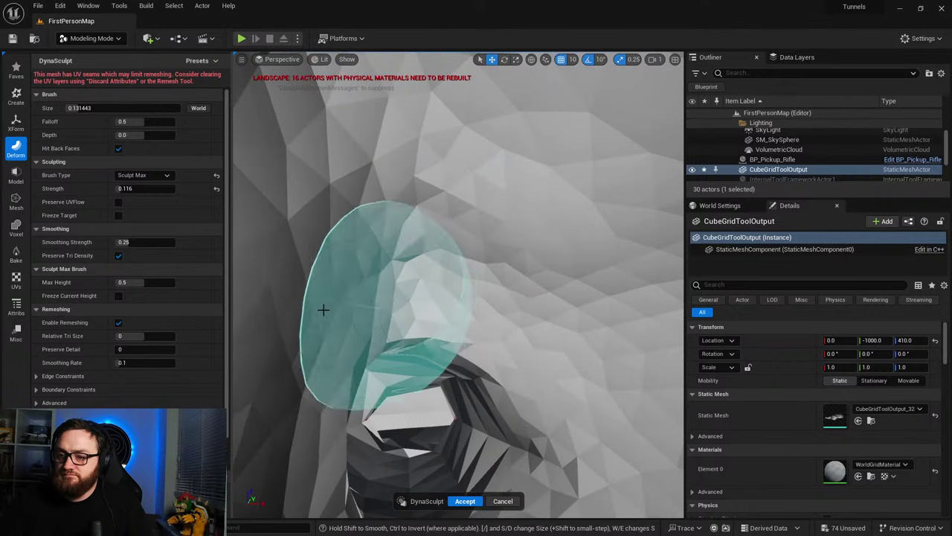
Step: Lower the Sculpt Max strength to 0.016 and sculpt the narrow wall between the passage openings
mouse_move(323, 310)
right_mouse_down()
mouse_move(349, 245)
mouse_move(435, 314)
mouse_move(450, 256)
right_mouse_up()
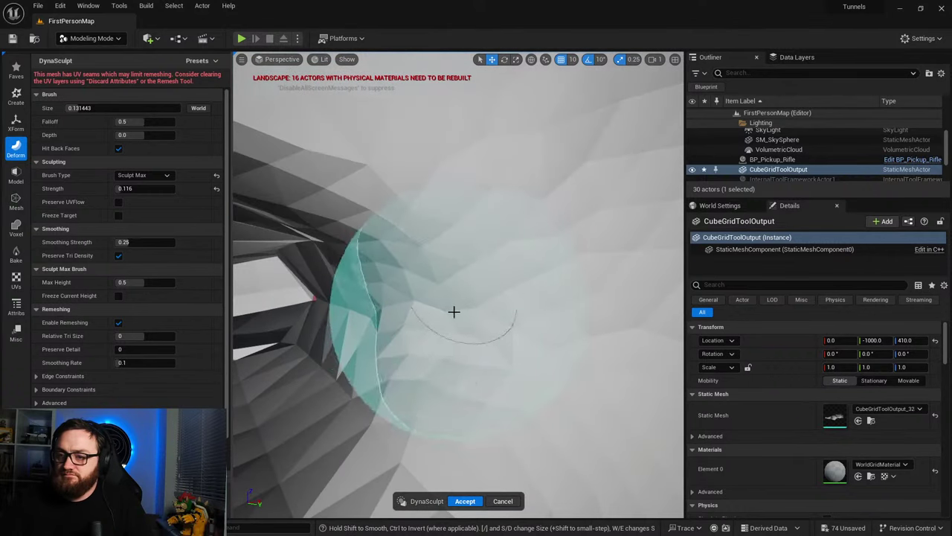
mouse_move(453, 311)
right_mouse_down()
mouse_move(416, 237)
mouse_move(424, 251)
mouse_move(378, 235)
mouse_move(413, 239)
mouse_move(378, 232)
mouse_move(385, 241)
mouse_move(402, 227)
mouse_move(438, 246)
mouse_move(432, 186)
right_mouse_up()
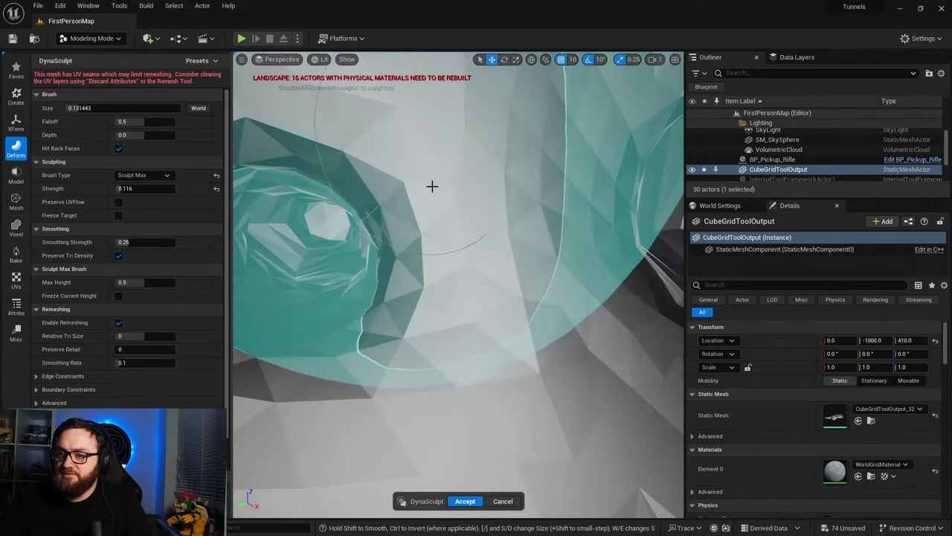
mouse_move(452, 241)
right_mouse_down()
mouse_move(489, 223)
mouse_move(484, 232)
right_mouse_up()
key("w")
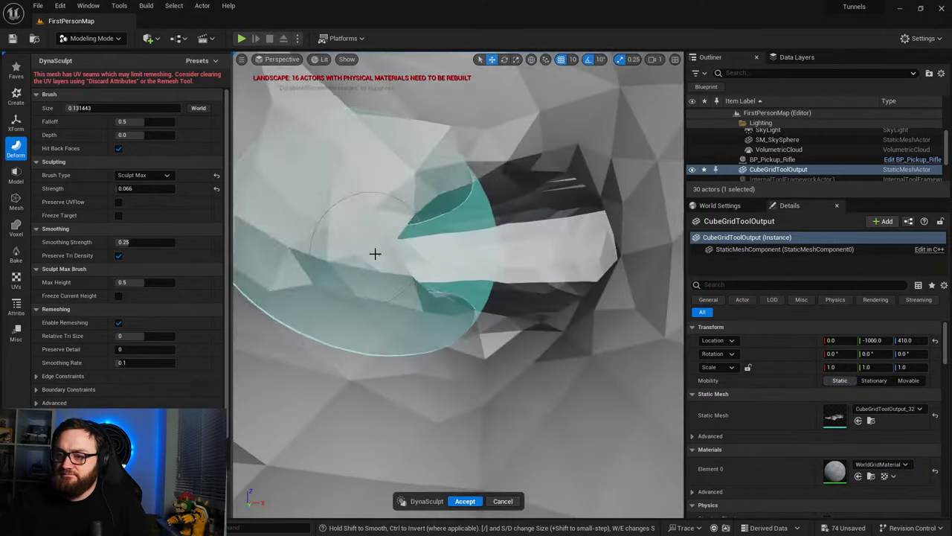
key("w")
mouse_move(370, 194)
right_mouse_down()
mouse_move(355, 224)
mouse_move(363, 297)
mouse_move(403, 314)
mouse_move(397, 308)
mouse_move(422, 299)
right_mouse_up()
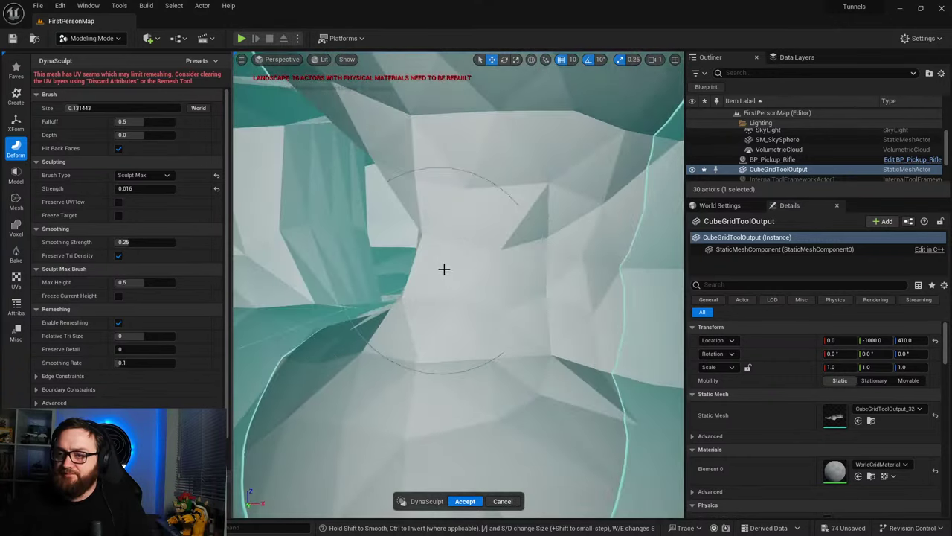
mouse_move(466, 266)
left_mouse_down()
mouse_move(489, 228)
mouse_move(445, 272)
left_mouse_up()
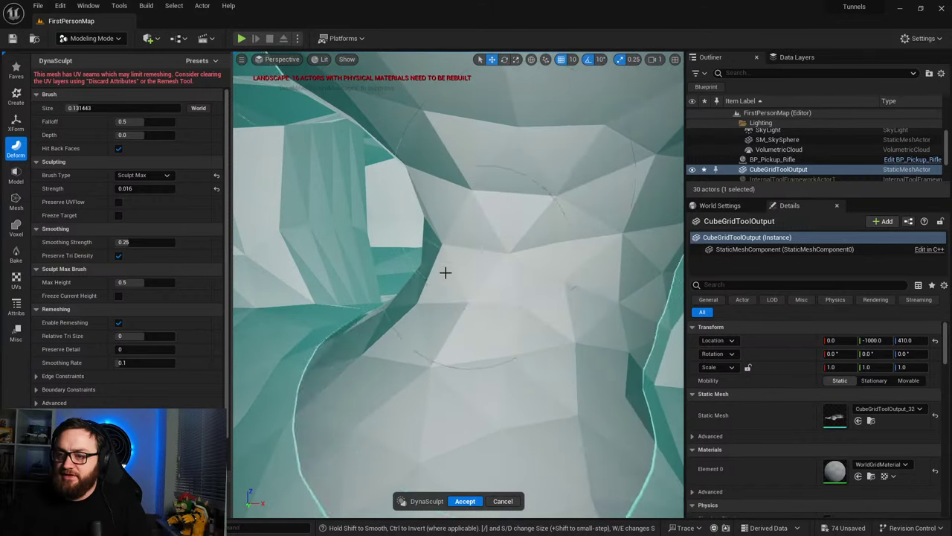
Step: Sculpt the sharp wall edge at the passage junction with Sculpt Max at size 0.13 and strength 0.016
key("s")
mouse_move(446, 272)
right_mouse_down()
mouse_move(417, 272)
mouse_move(447, 271)
right_mouse_up()
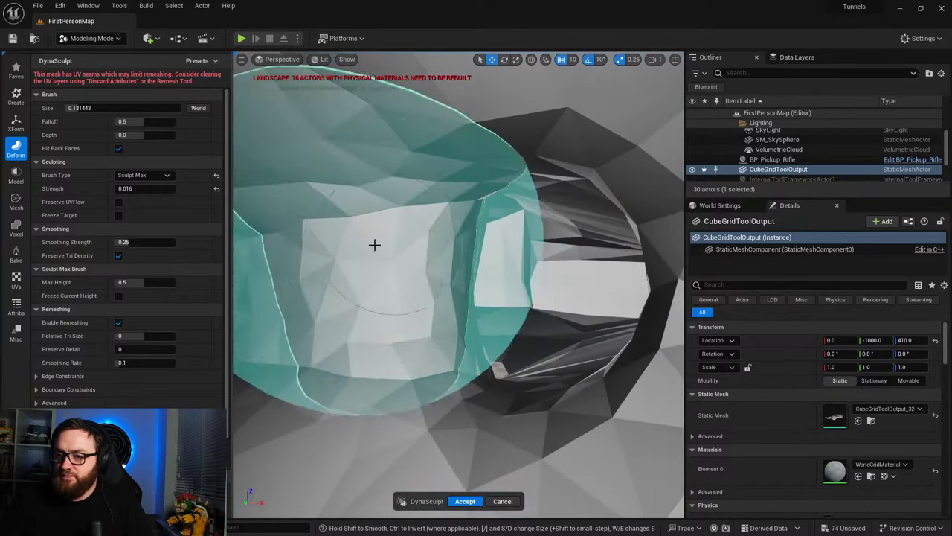
key("s")
mouse_move(374, 245)
right_mouse_down()
mouse_move(327, 253)
mouse_move(357, 253)
right_mouse_up()
left_click_drag(516, 299, 506, 269)
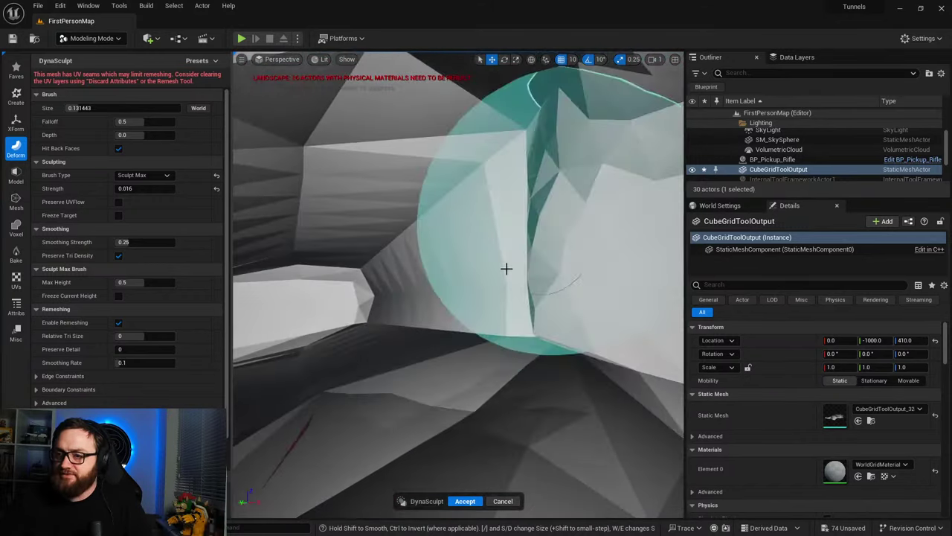
key("s")
mouse_move(506, 268)
right_mouse_down()
mouse_move(547, 271)
mouse_move(532, 277)
right_mouse_up()
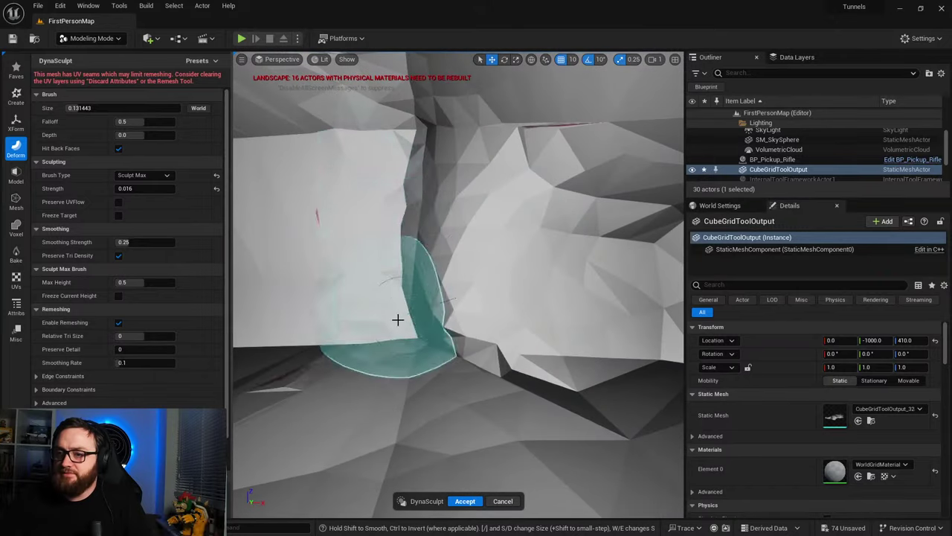
Step: Roughen the smooth side walls farther along the tunnel with Sculpt Max and enlarge the brush to 0.16
key("s")
right_click_drag(459, 233, 372, 232)
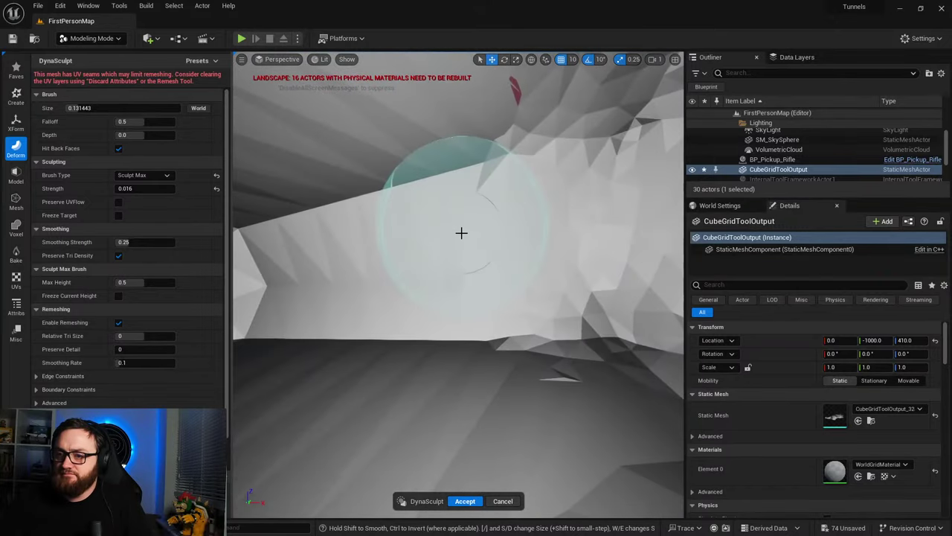
right_click_drag(550, 352, 450, 353)
key("s")
mouse_move(479, 326)
right_mouse_down()
mouse_move(457, 310)
mouse_move(388, 310)
right_mouse_up()
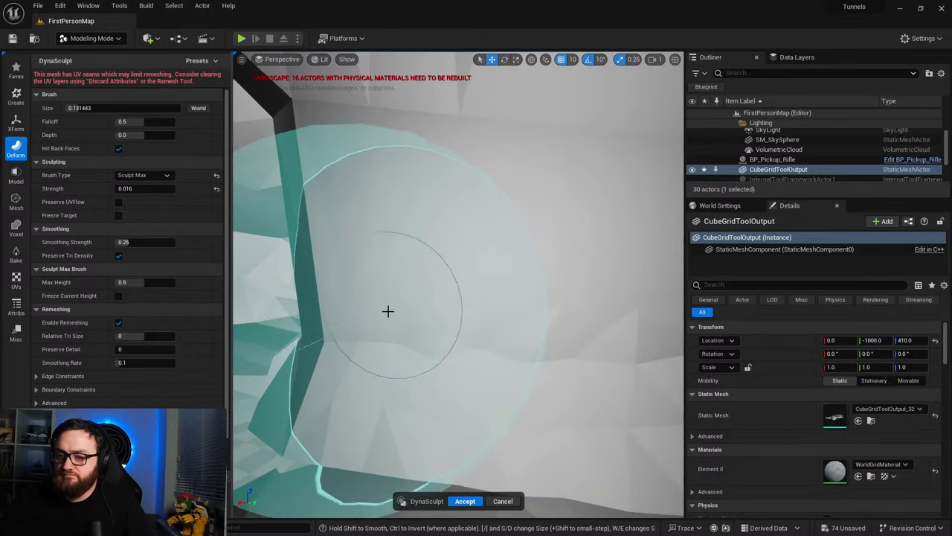
mouse_move(347, 341)
right_mouse_down()
mouse_move(501, 317)
mouse_move(386, 264)
right_mouse_up()
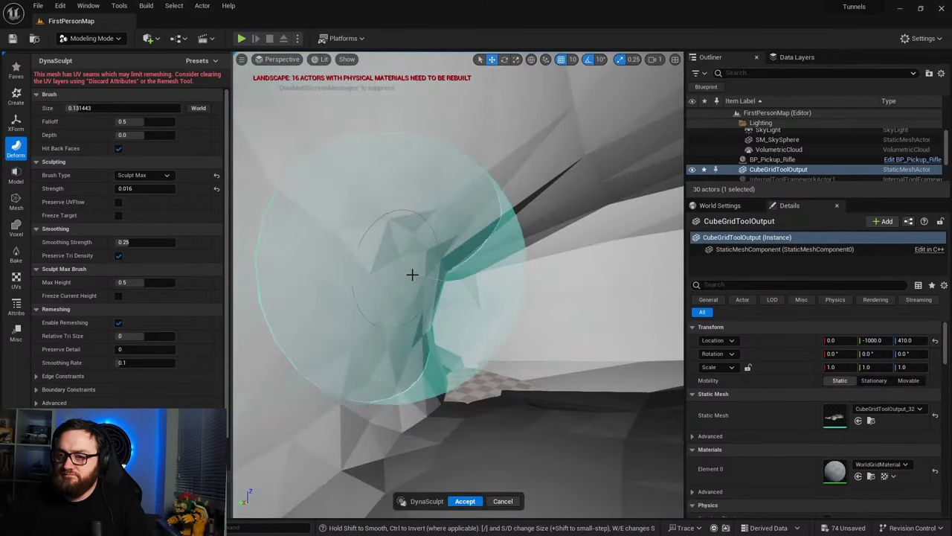
mouse_move(426, 296)
right_mouse_down()
mouse_move(389, 374)
mouse_move(436, 295)
mouse_move(416, 320)
right_mouse_up()
Step: Switch the brush type to Move, reshape the passage ceiling and walls at size 0.16, and undo the last stroke
left_click(143, 175)
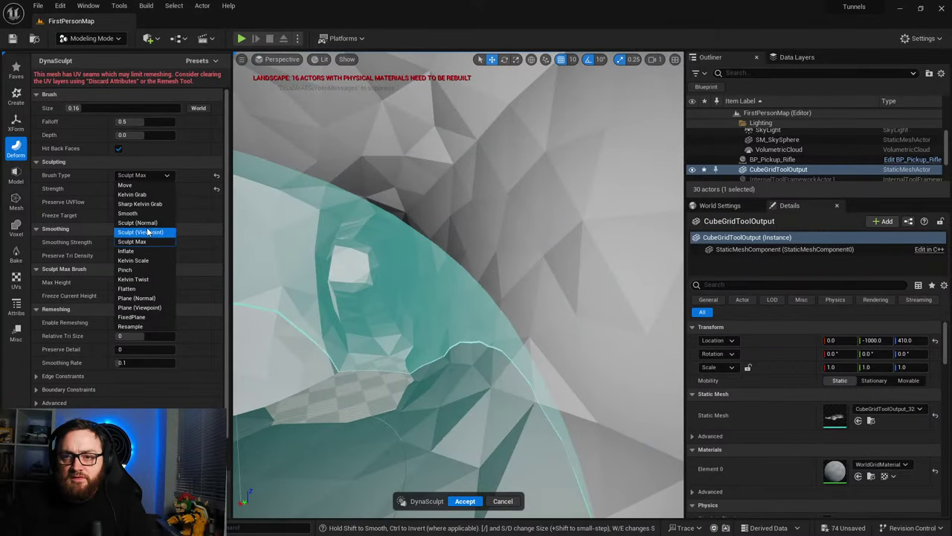
left_click(125, 187)
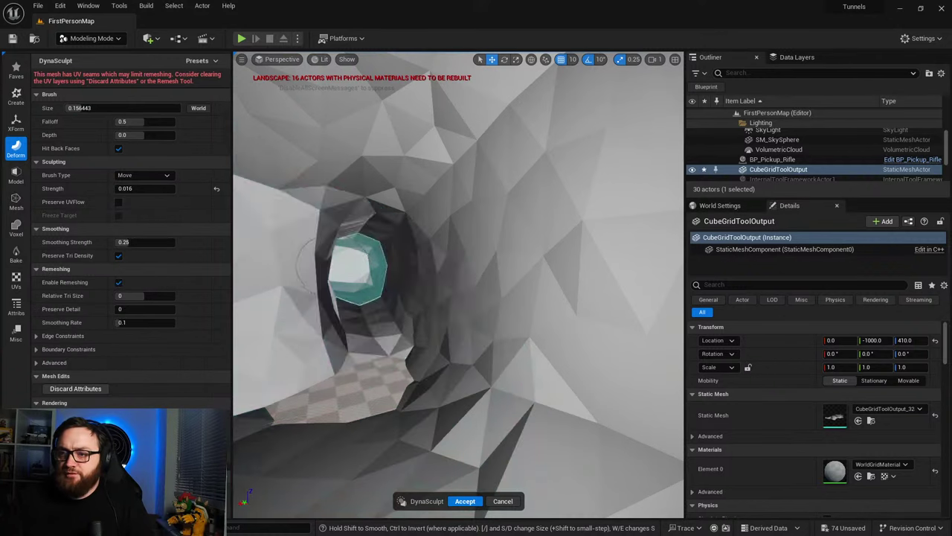
right_click_drag(357, 259, 387, 223)
mouse_move(444, 217)
left_mouse_down()
mouse_move(468, 210)
mouse_move(465, 320)
mouse_move(514, 374)
left_mouse_up()
right_click_drag(514, 373, 640, 357)
left_click_drag(484, 276, 461, 381)
mouse_move(461, 381)
right_mouse_down()
mouse_move(521, 405)
mouse_move(462, 335)
mouse_move(460, 298)
right_mouse_up()
left_click_drag(464, 299, 473, 226)
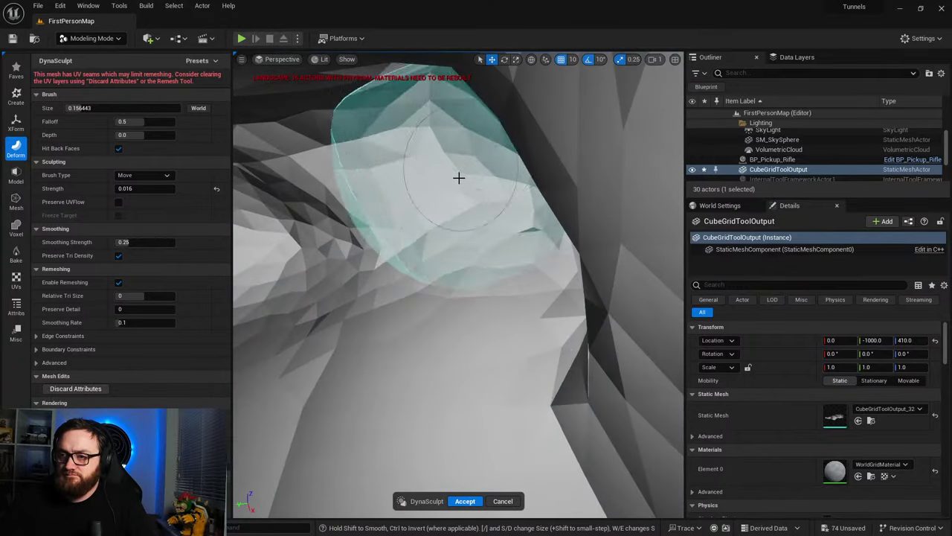
key("ctrl+z")
Step: Enlarge the Move brush to 0.18 and pull the wall beside the passage opening into a more natural shape
mouse_move(487, 270)
right_mouse_down()
mouse_move(404, 425)
mouse_move(527, 227)
right_mouse_up()
mouse_move(567, 251)
right_mouse_down()
mouse_move(552, 283)
mouse_move(491, 340)
mouse_move(468, 308)
mouse_move(390, 323)
right_mouse_up()
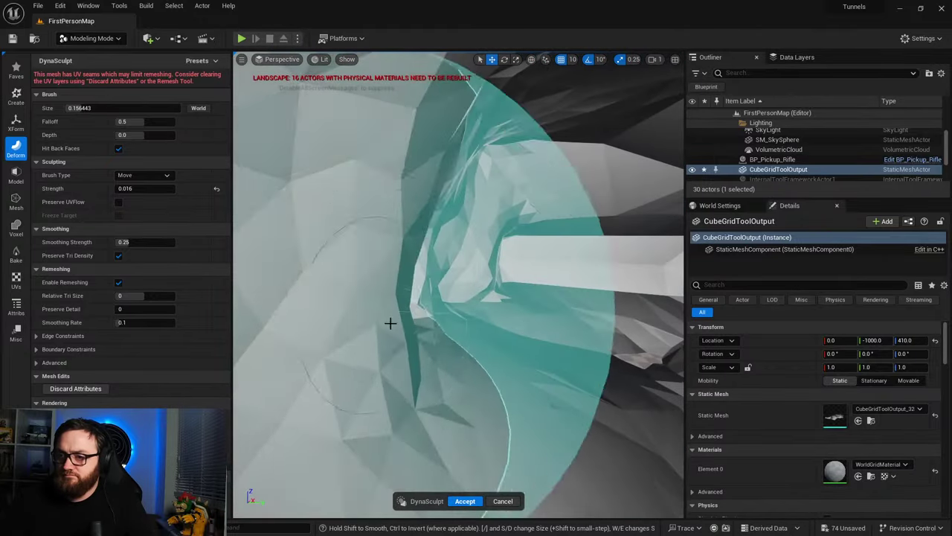
key("d")
mouse_move(397, 359)
right_mouse_down()
mouse_move(416, 327)
mouse_move(451, 312)
right_mouse_up()
left_click_drag(450, 313, 376, 325)
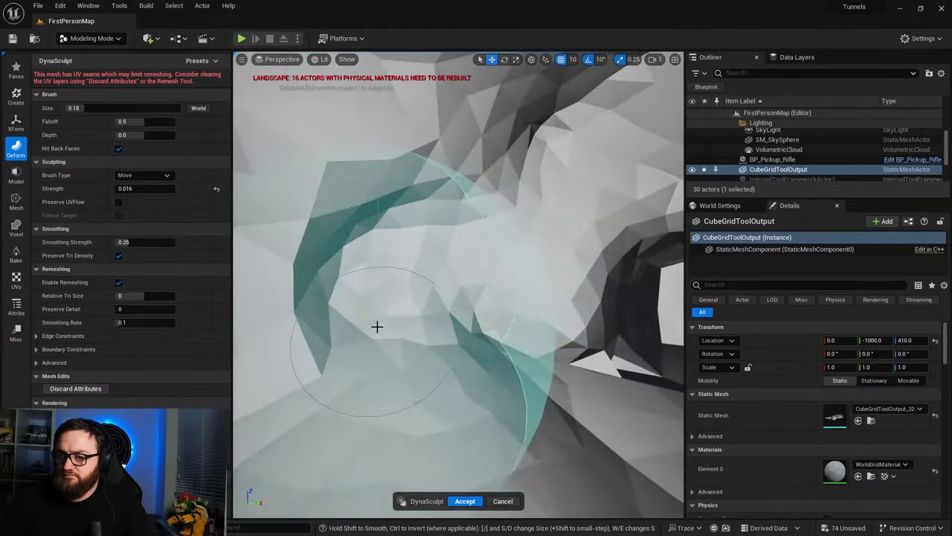
mouse_move(376, 325)
right_mouse_down()
mouse_move(320, 413)
mouse_move(513, 283)
right_mouse_up()
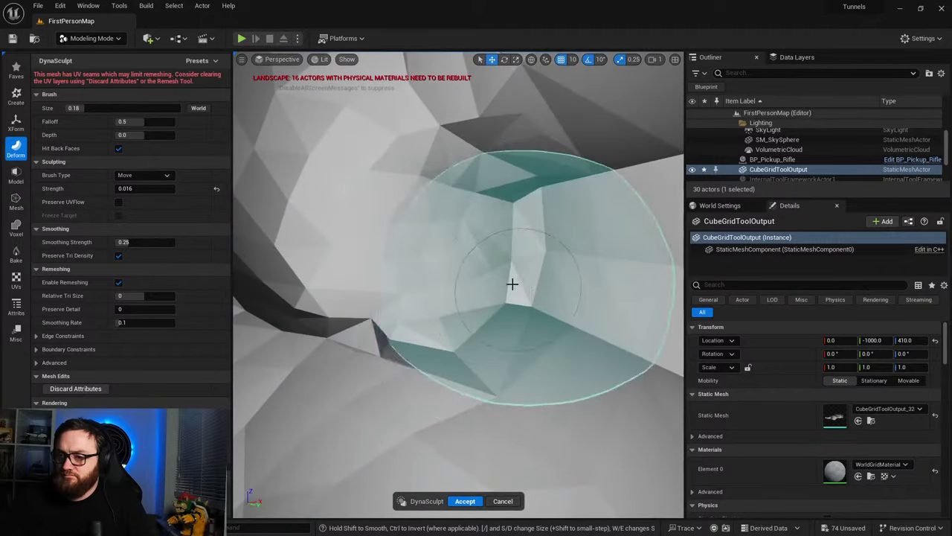
Step: Raise the tunnel floor in front of the round exit opening with the 0.18 Move brush
mouse_move(520, 322)
right_mouse_down()
mouse_move(546, 312)
mouse_move(466, 304)
mouse_move(471, 325)
mouse_move(456, 354)
mouse_move(424, 340)
mouse_move(357, 379)
mouse_move(483, 312)
mouse_move(495, 312)
mouse_move(494, 323)
mouse_move(481, 298)
mouse_move(450, 285)
mouse_move(436, 299)
right_mouse_up()
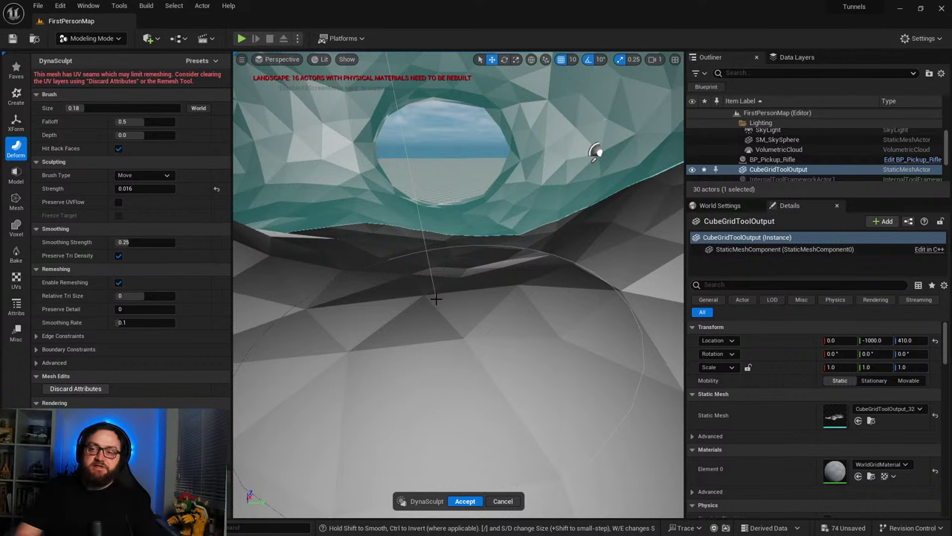
left_click_drag(436, 298, 416, 251)
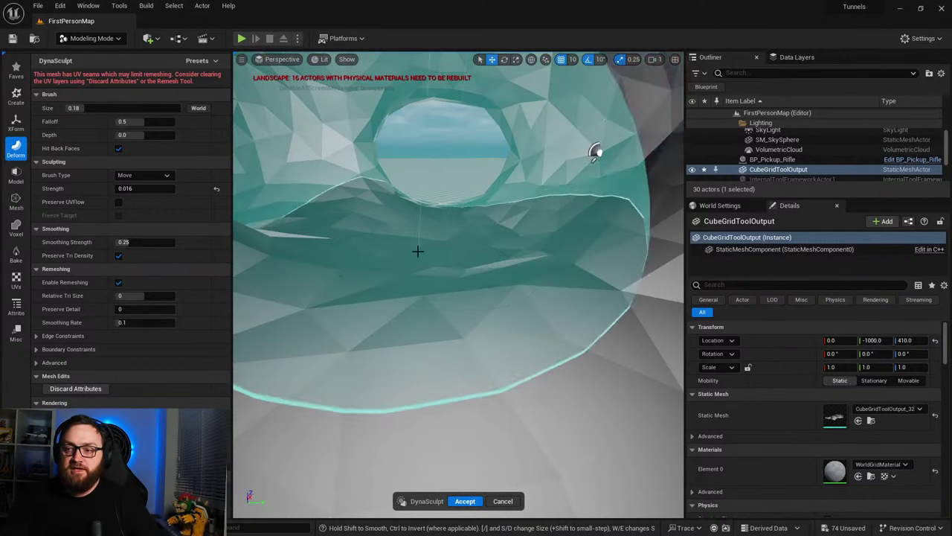
mouse_move(416, 251)
right_mouse_down()
mouse_move(238, 256)
mouse_move(312, 253)
right_mouse_up()
Step: Move the walls around the angular tunnel opening outward and enlarge the Move brush to 0.21
right_click_drag(461, 285, 418, 311)
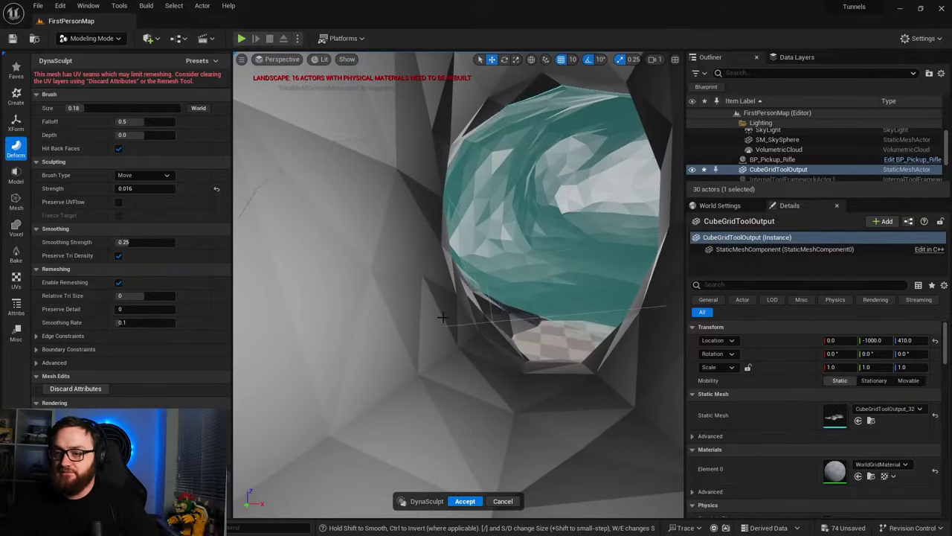
left_click_drag(443, 318, 366, 252)
mouse_move(407, 330)
right_mouse_down()
mouse_move(365, 324)
mouse_move(351, 310)
right_mouse_up()
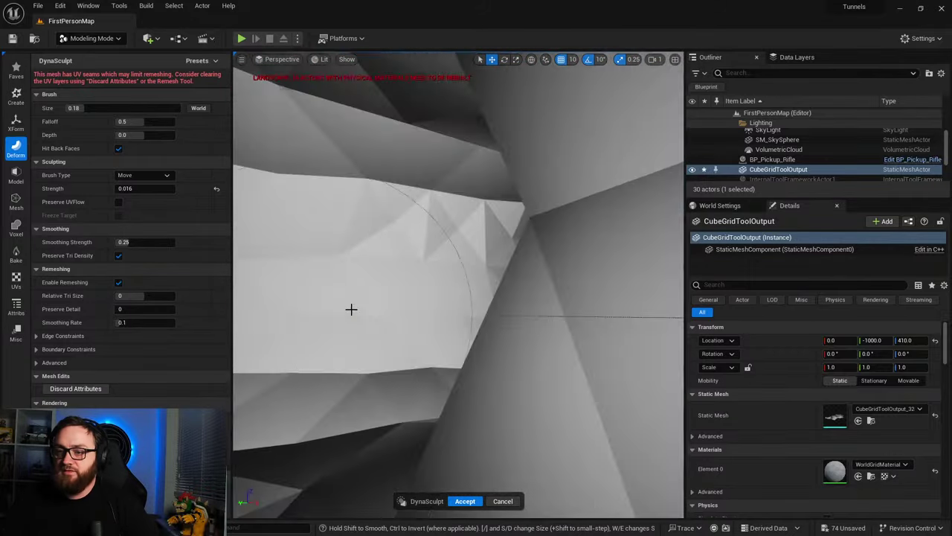
left_click_drag(351, 310, 380, 246)
mouse_move(380, 246)
right_mouse_down()
mouse_move(446, 256)
mouse_move(532, 178)
mouse_move(553, 174)
mouse_move(525, 175)
mouse_move(448, 214)
mouse_move(558, 204)
mouse_move(535, 212)
right_mouse_up()
key("d")
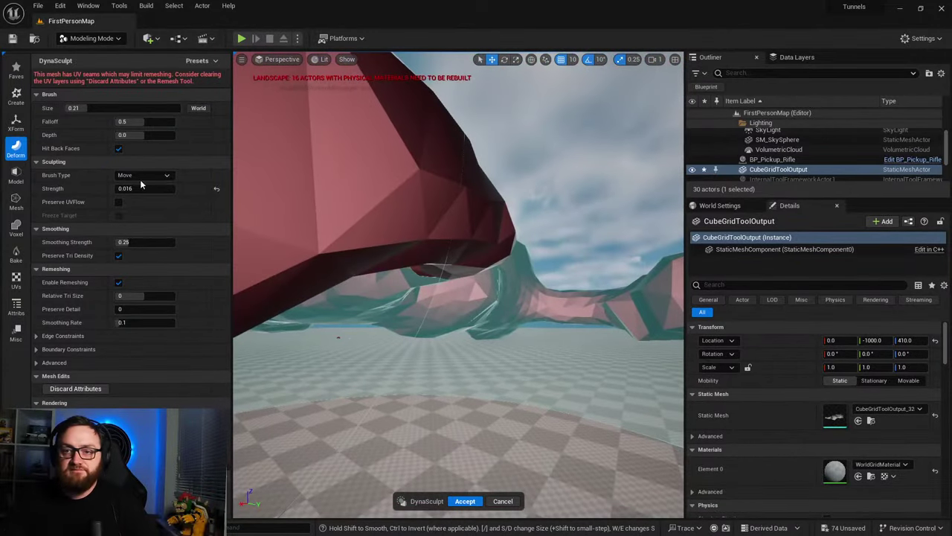
Step: Switch the brush type to Inflate, reduce its size to 0.14, and inflate the thin tunnel section from outside
left_click(136, 177)
left_click(127, 250)
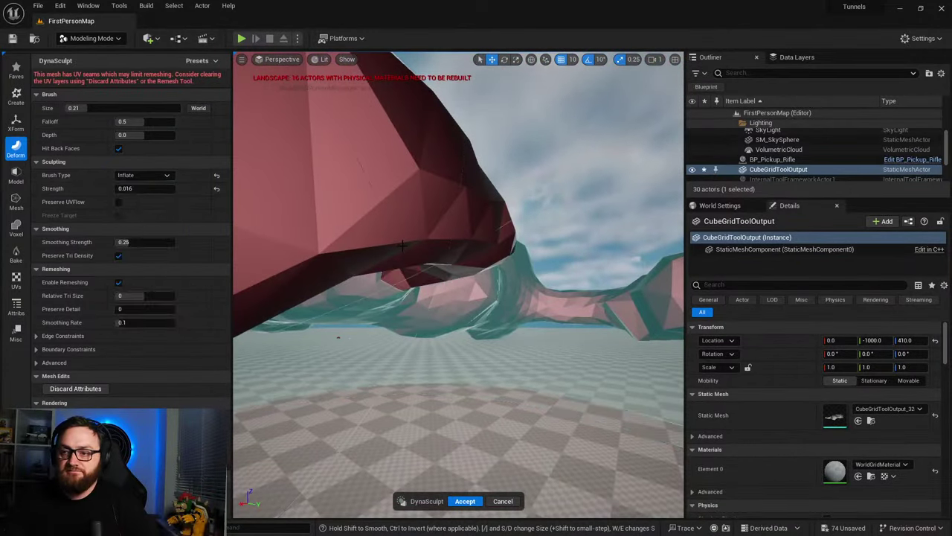
right_click_drag(417, 238, 418, 233)
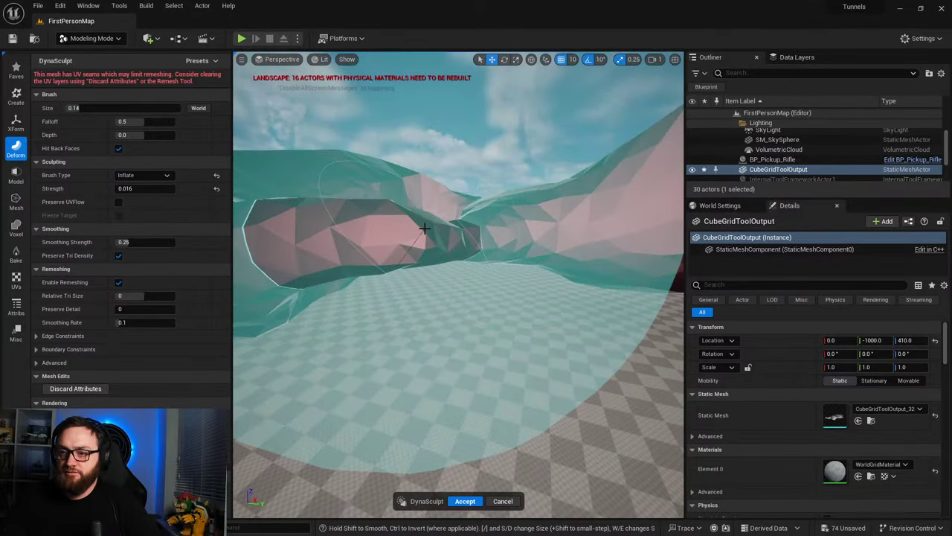
left_click_drag(424, 228, 440, 225)
left_click(133, 179)
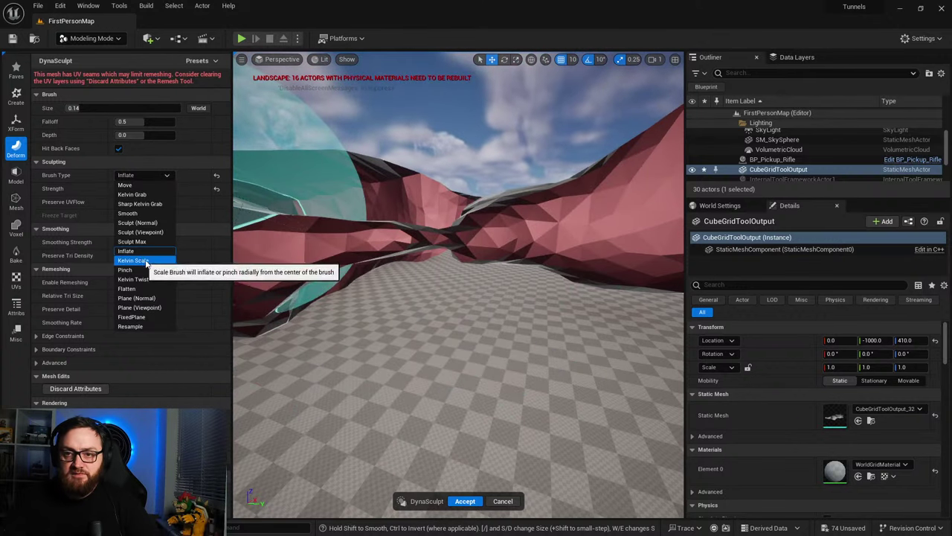
Step: Try the Inflate brush on the walls inside the narrow passage and undo the strokes
right_click_drag(416, 297, 313, 304)
right_click_drag(372, 290, 566, 298)
mouse_move(372, 286)
left_mouse_down()
mouse_move(484, 347)
mouse_move(431, 319)
left_mouse_up()
mouse_move(432, 318)
right_mouse_down()
mouse_move(461, 306)
mouse_move(458, 290)
right_mouse_up()
key("ctrl+z")
key("ctrl+z")
key("ctrl+z")
key("ctrl+z")
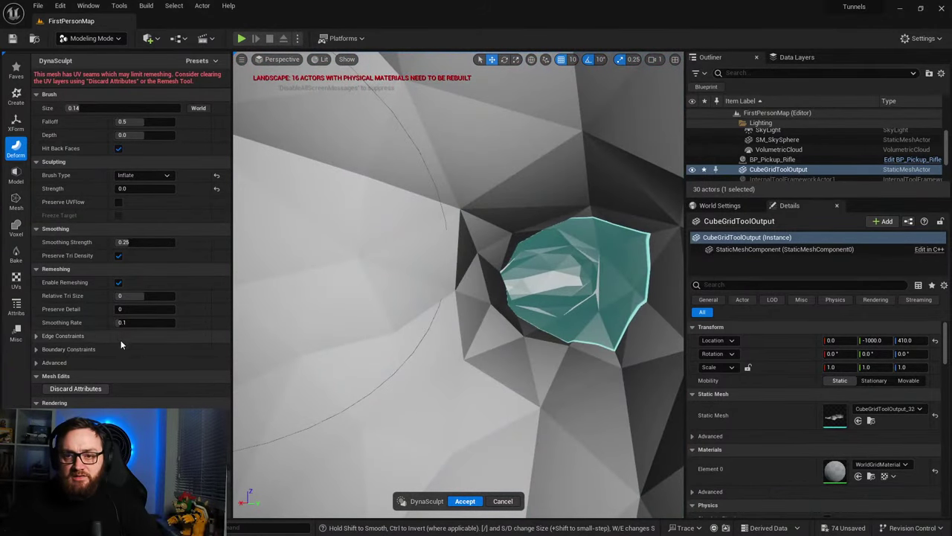
Step: Switch the brush type to Kelvin Scale and scale the walls around the narrow passage opening at size 0.14
left_click(143, 176)
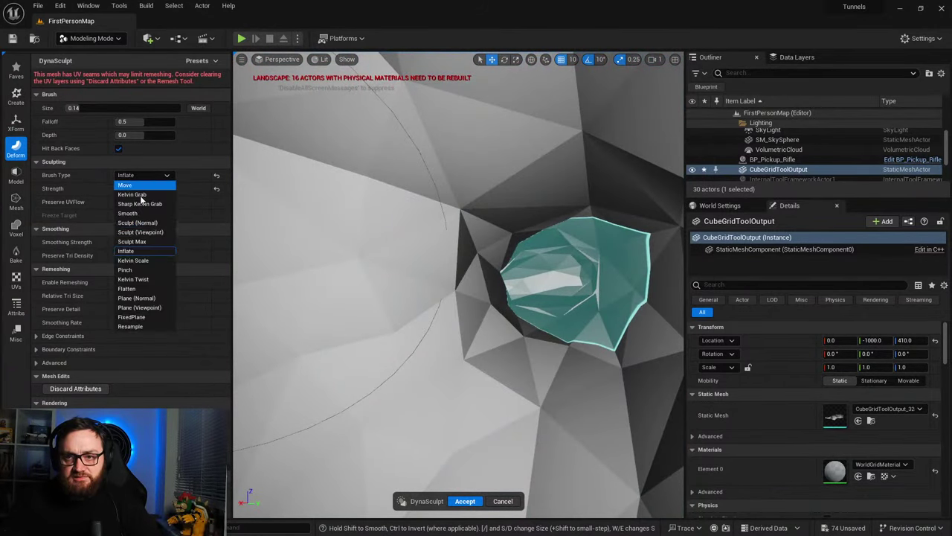
left_click(148, 262)
mouse_move(549, 312)
left_mouse_down()
mouse_move(500, 293)
mouse_move(493, 309)
mouse_move(476, 307)
left_mouse_up()
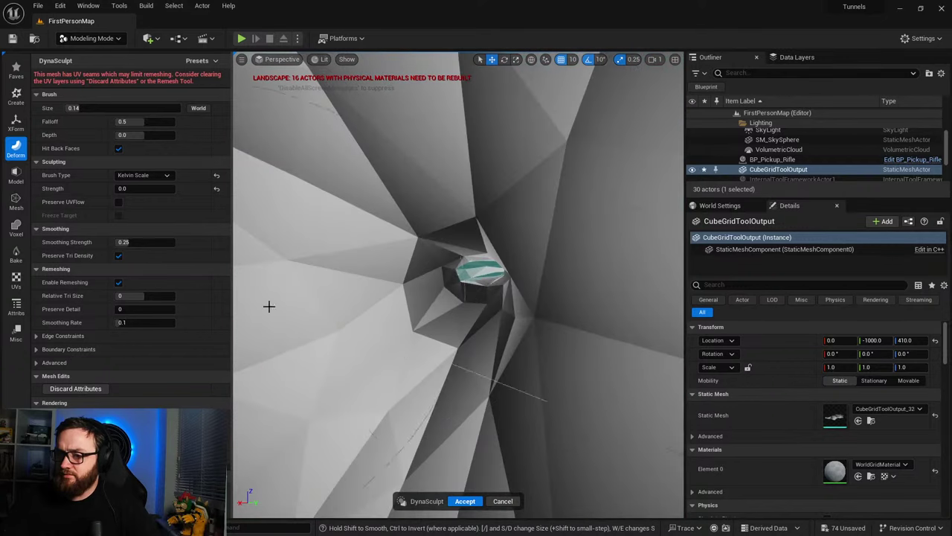
left_click(127, 175)
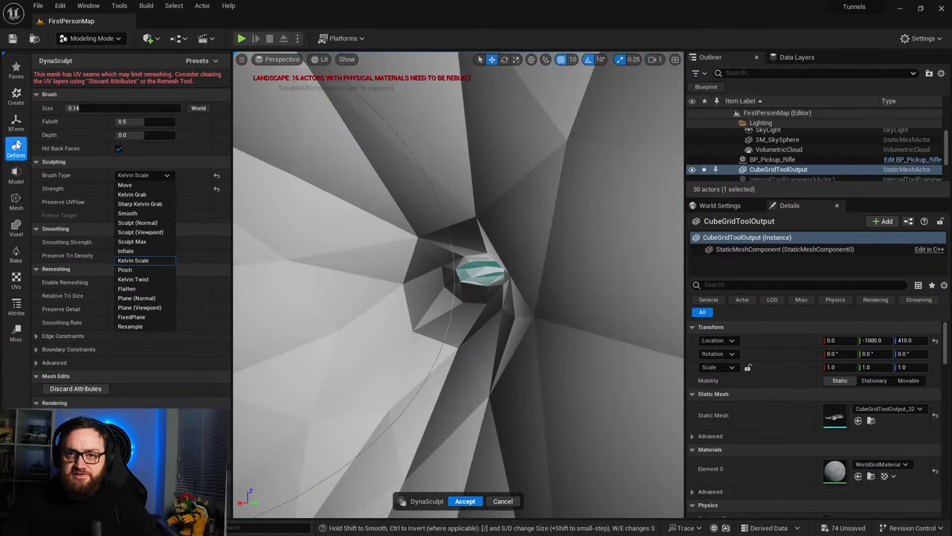
Step: Accept the dynamic sculpt and start Vertex Sculpt on the tunnel mesh with the Inflate brush
left_click(465, 500)
left_click(465, 501)
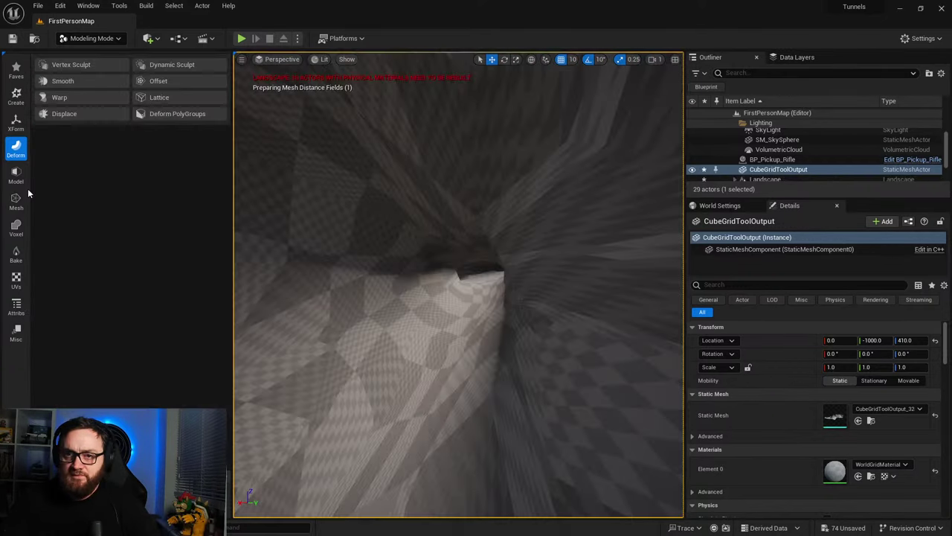
left_click(98, 65)
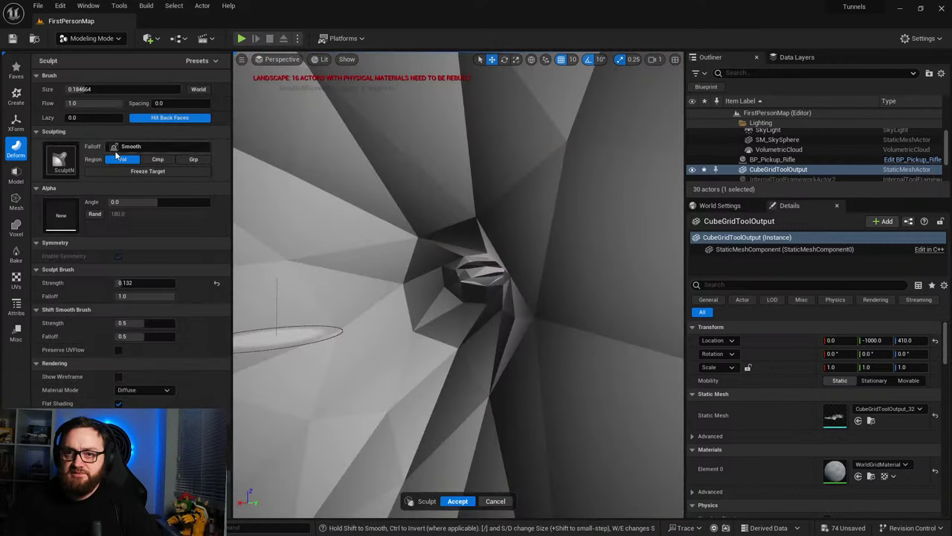
left_click(66, 167)
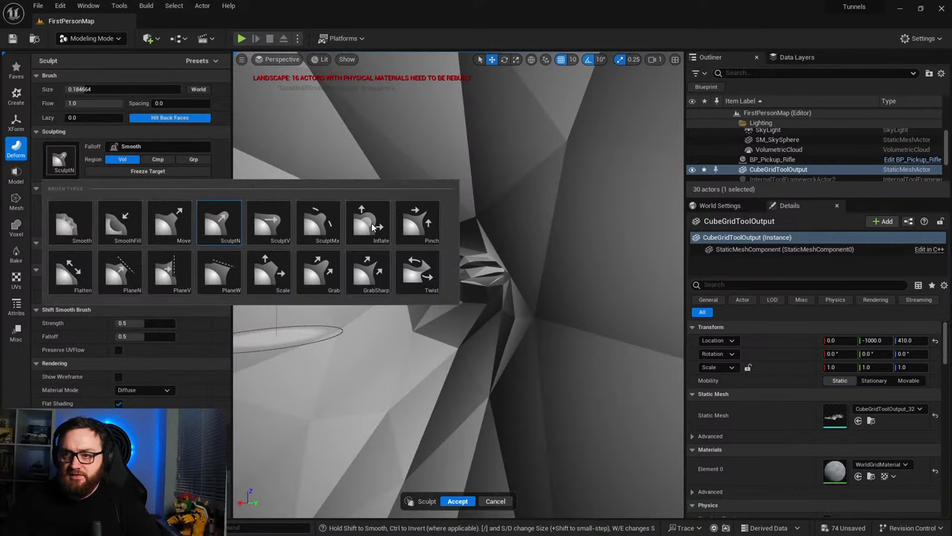
left_click(374, 228)
Step: Widen the narrow passage by sculpting its inner walls with the Inflate brush, inverting the strokes where needed
right_click_drag(417, 267, 434, 285)
mouse_move(433, 285)
left_mouse_down()
mouse_move(474, 287)
mouse_move(453, 316)
left_mouse_up()
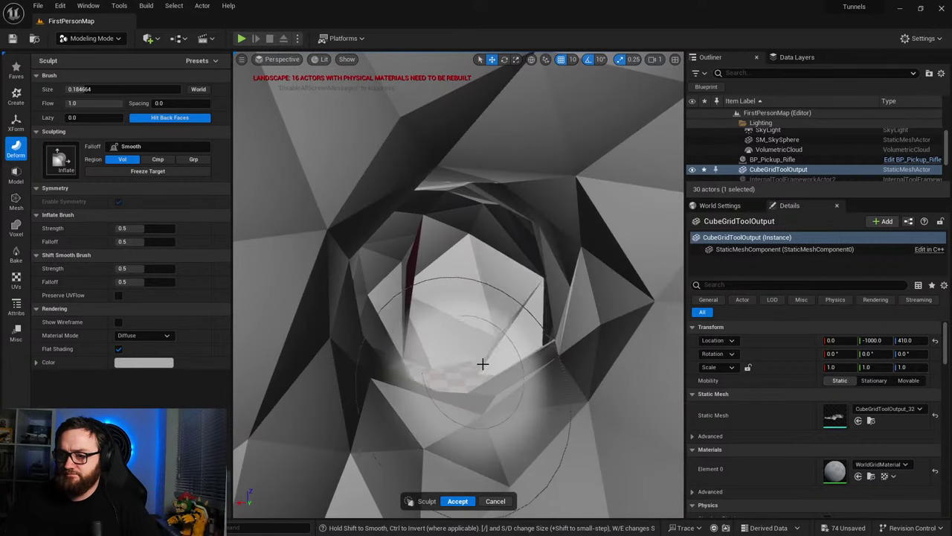
left_click_drag(483, 363, 569, 300, "ctrl")
right_click_drag(534, 299, 534, 300)
left_click_drag(380, 268, 331, 275, "ctrl")
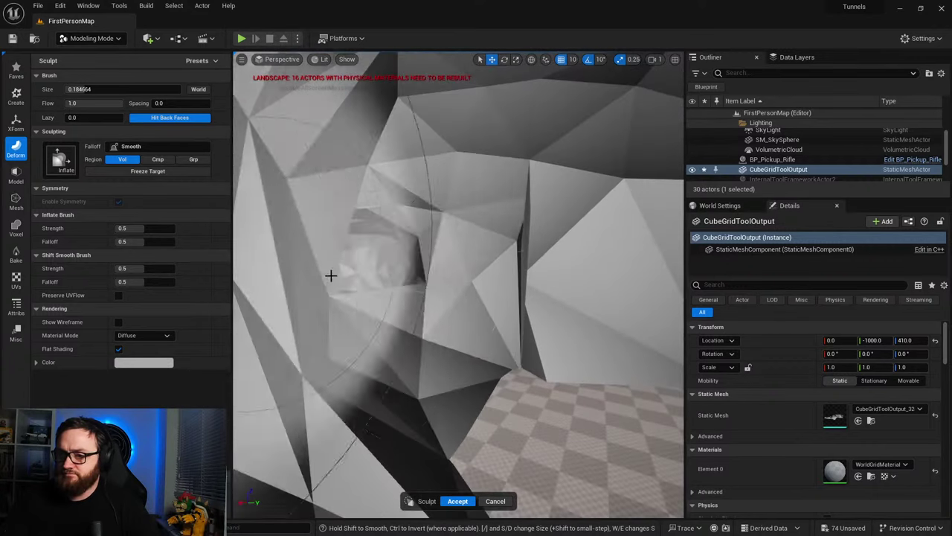
Step: Lower the Inflate brush strength to 0.212 and push out the cave walls near the outer tunnel opening
right_click_drag(330, 275, 556, 313)
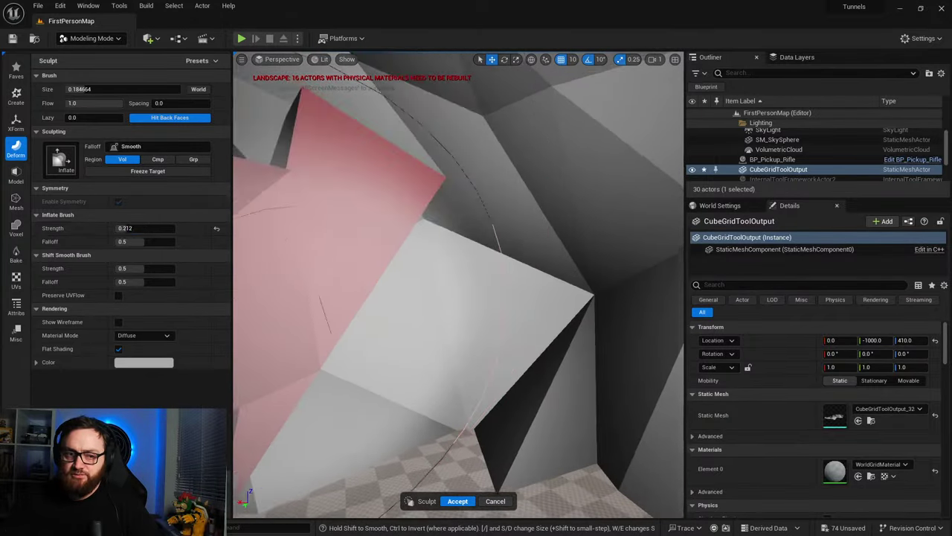
right_click_drag(476, 282, 588, 293)
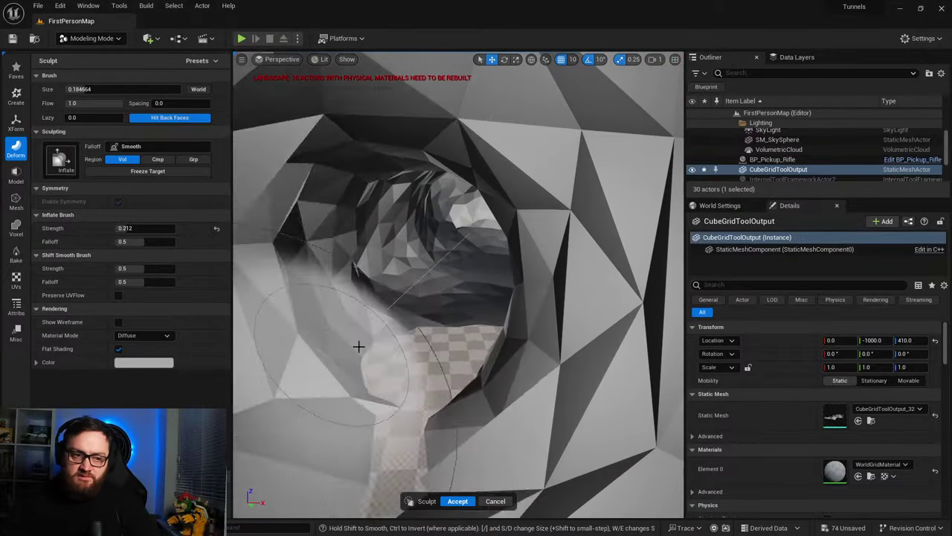
right_click_drag(358, 346, 372, 351)
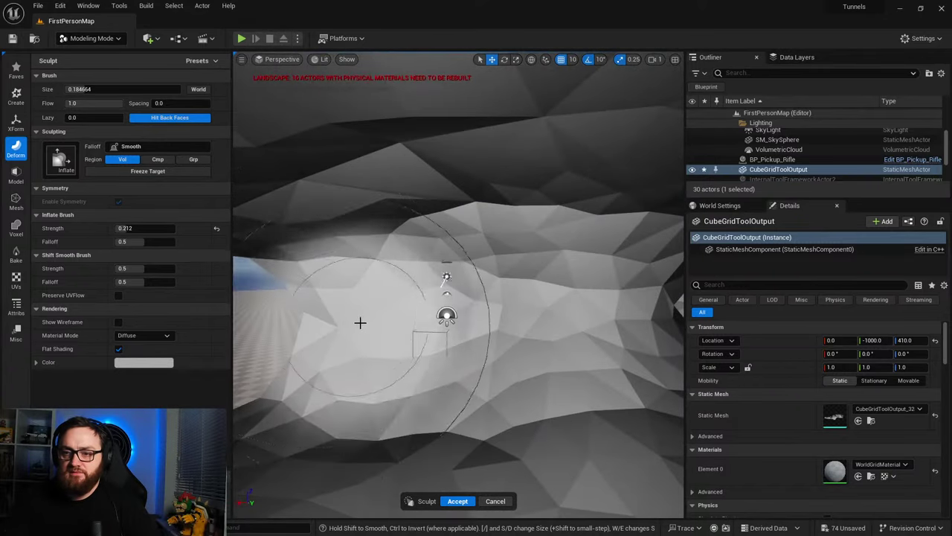
left_click_drag(360, 322, 368, 325)
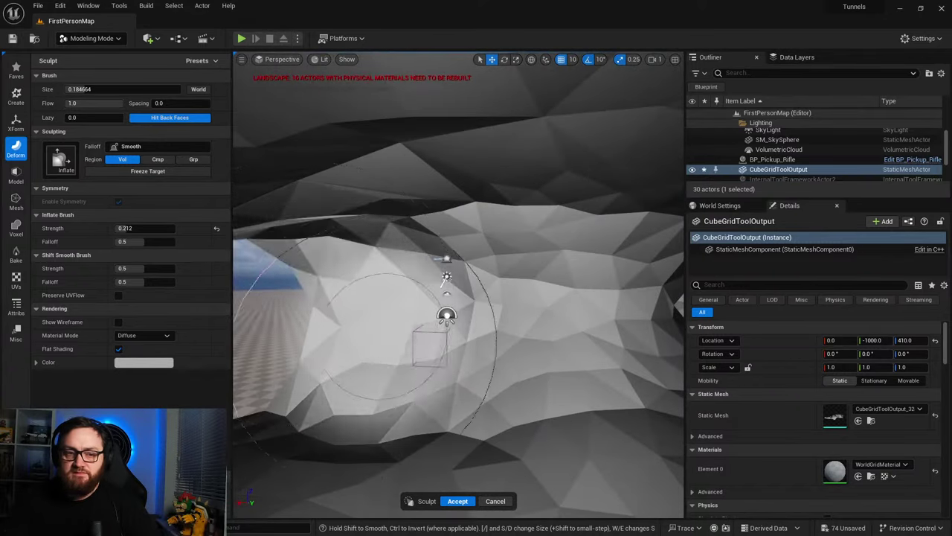
right_click_drag(368, 324, 406, 325)
mouse_move(406, 326)
left_mouse_down()
mouse_move(438, 327)
mouse_move(458, 314)
left_mouse_up()
mouse_move(458, 315)
right_mouse_down()
mouse_move(504, 325)
mouse_move(357, 319)
mouse_move(339, 272)
mouse_move(375, 261)
right_mouse_up()
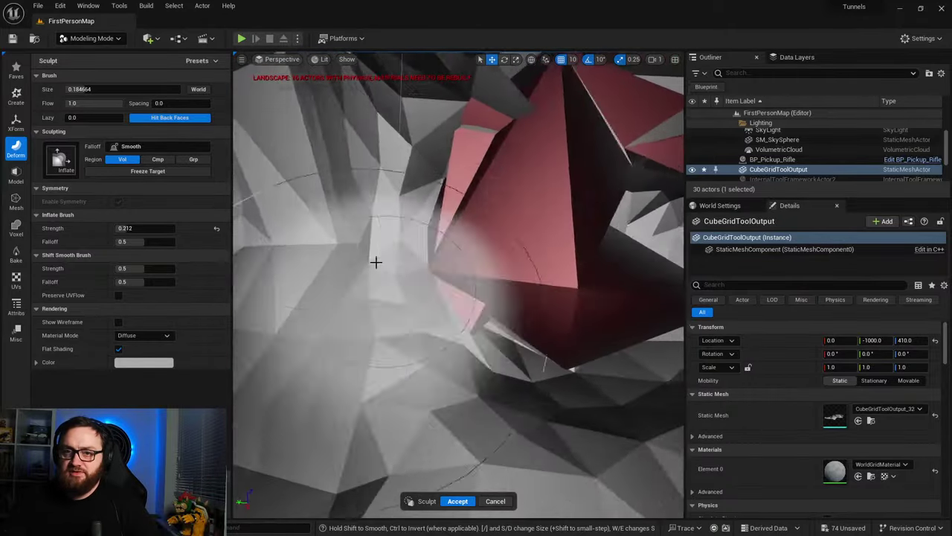
Step: Switch to the Flatten brush, set its strength to 0.212, and flatten the uneven floor of the cave
left_click(131, 146)
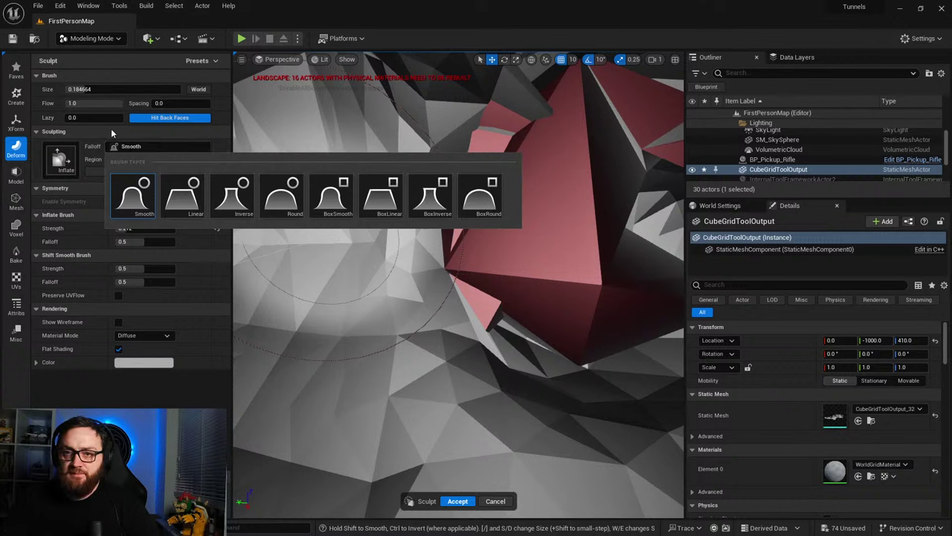
left_click(132, 149)
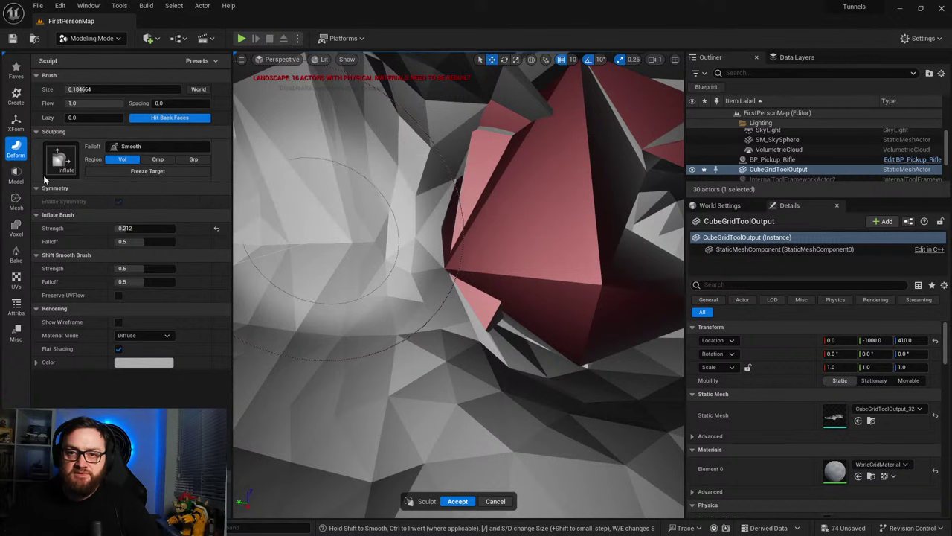
left_click(64, 161)
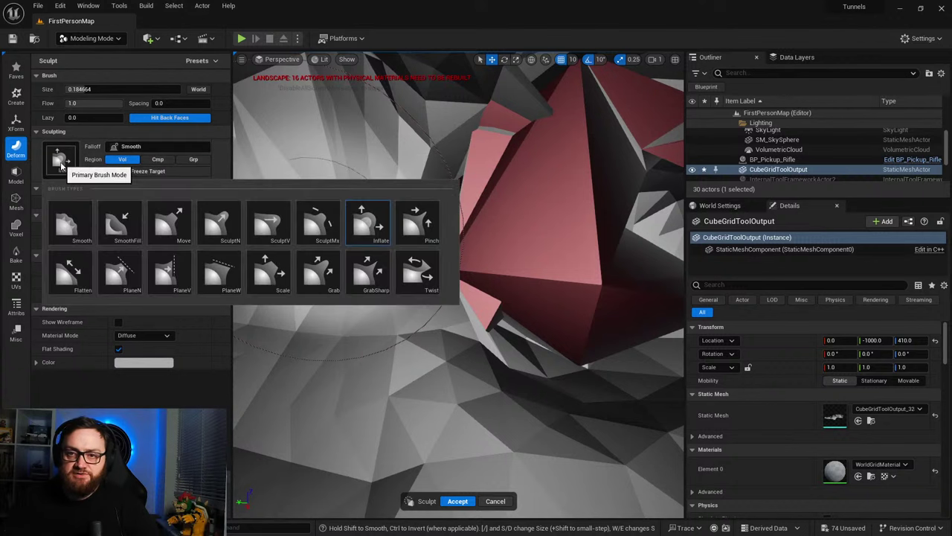
left_click(91, 277)
mouse_move(335, 260)
right_mouse_down()
mouse_move(253, 249)
mouse_move(260, 297)
mouse_move(242, 293)
mouse_move(245, 257)
mouse_move(258, 262)
right_mouse_up()
key("w")
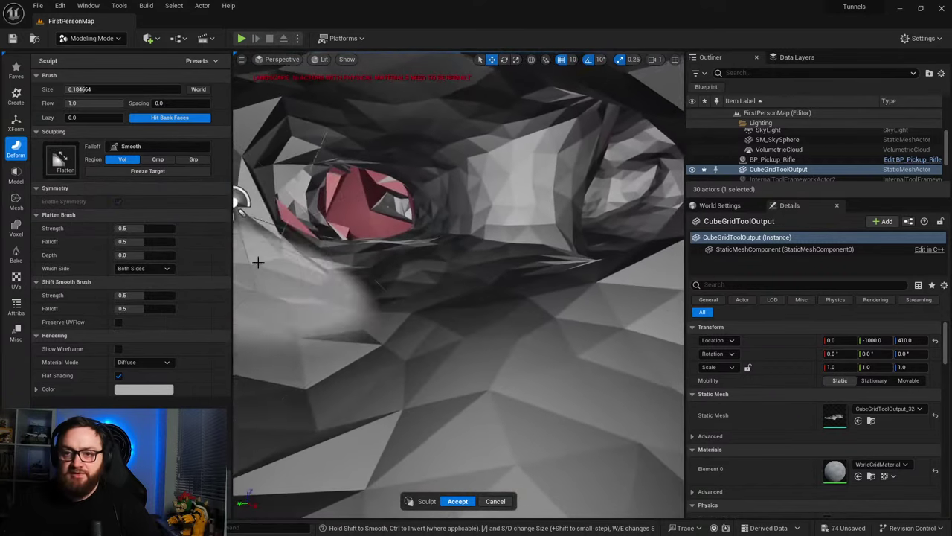
left_click_drag(145, 228, 139, 229)
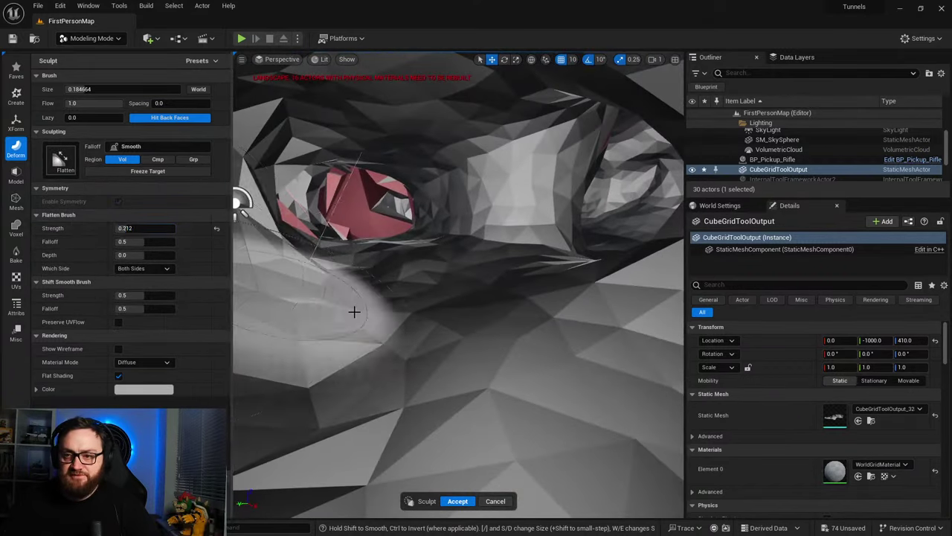
left_click_drag(354, 311, 392, 293)
left_click_drag(476, 257, 565, 266)
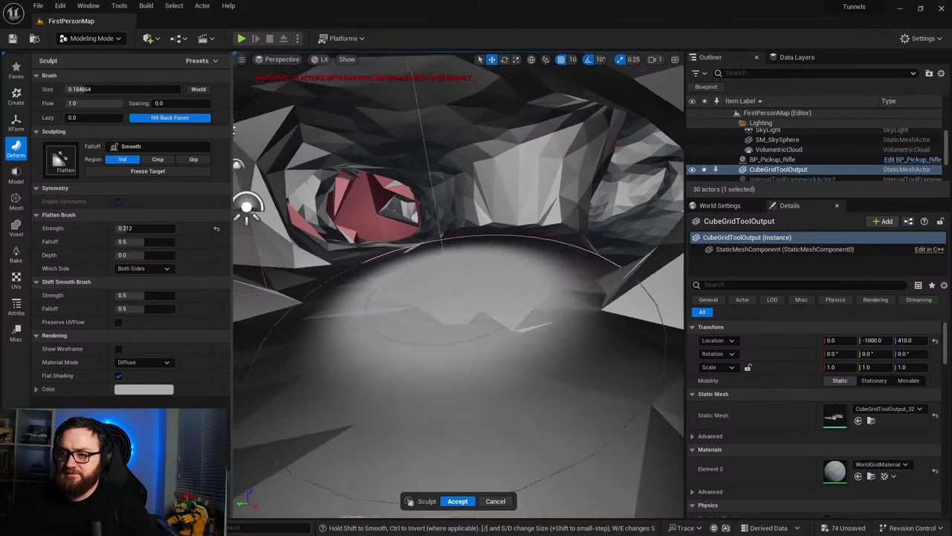
mouse_move(565, 266)
right_mouse_down()
mouse_move(476, 256)
mouse_move(587, 264)
right_mouse_up()
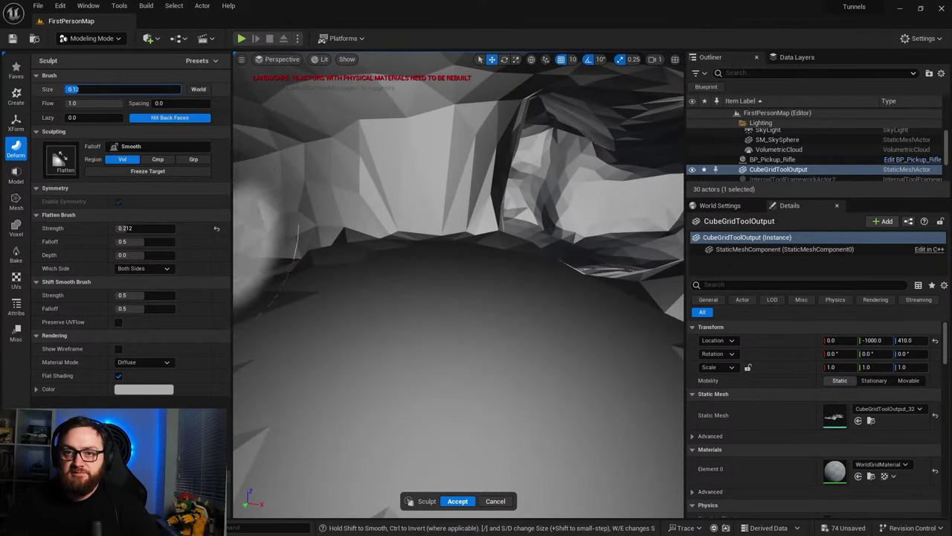
Step: Reduce the Flatten brush size to 0.12 and flatten the raised rock edge at the angular tunnel opening
right_click_drag(295, 260, 174, 254)
key("w")
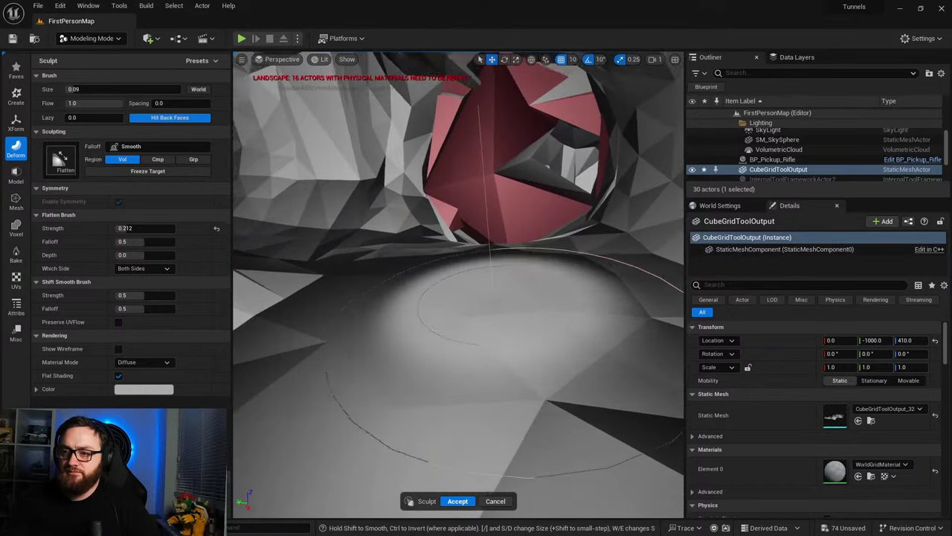
key("w")
mouse_move(403, 346)
right_mouse_down()
mouse_move(476, 346)
mouse_move(403, 345)
right_mouse_up()
mouse_move(497, 276)
right_mouse_down()
mouse_move(493, 291)
mouse_move(428, 206)
mouse_move(430, 275)
mouse_move(462, 268)
mouse_move(461, 257)
right_mouse_up()
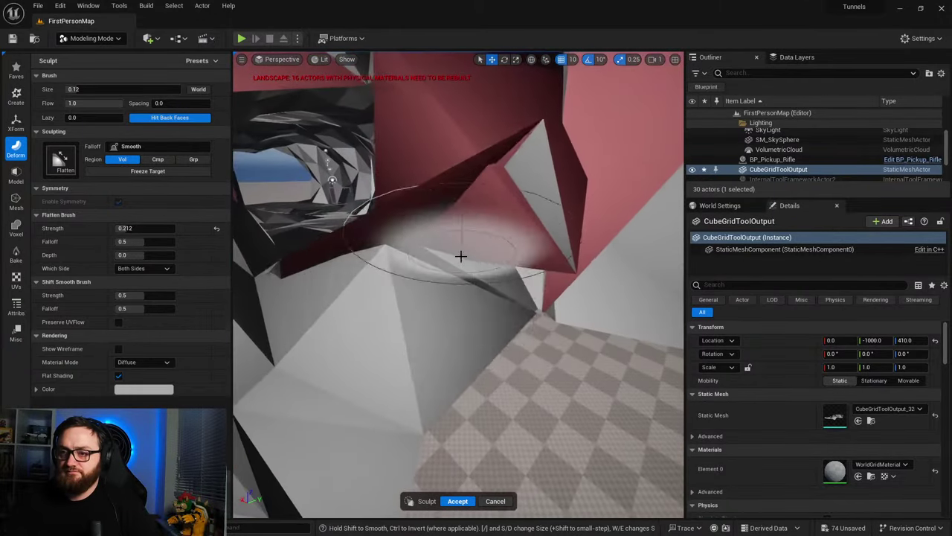
left_click_drag(461, 258, 506, 267)
key("bracketright")
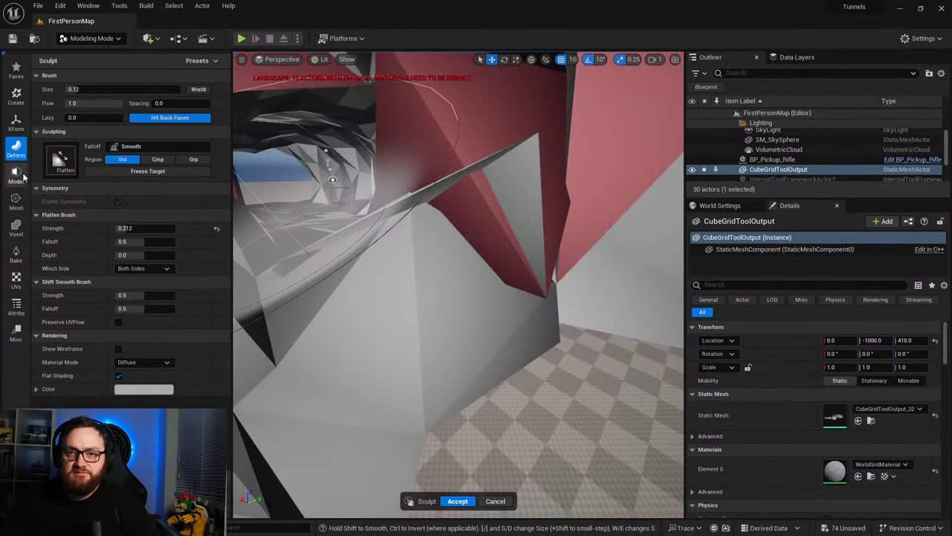
Step: Accept the vertex sculpt and start Dynamic Sculpt on the tunnel mesh
left_click(16, 175)
left_click(456, 501)
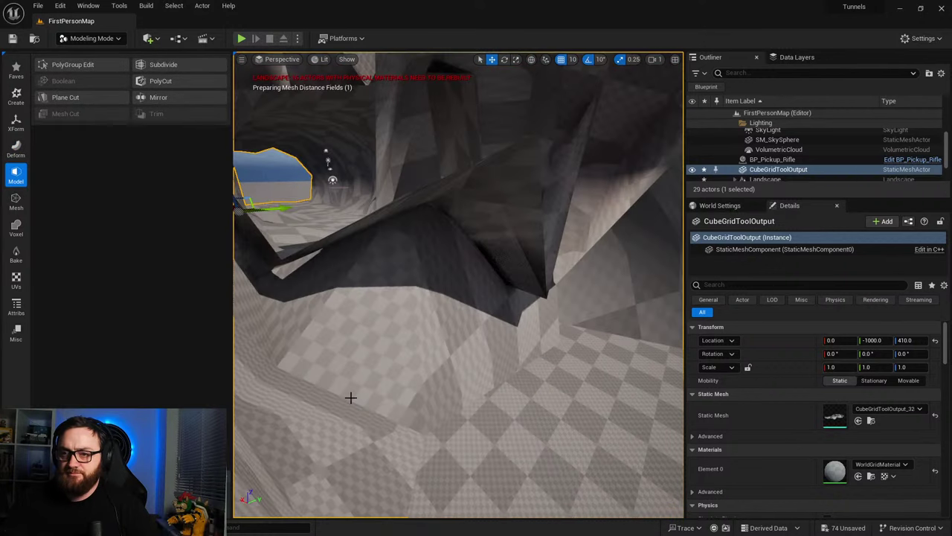
left_click(19, 204)
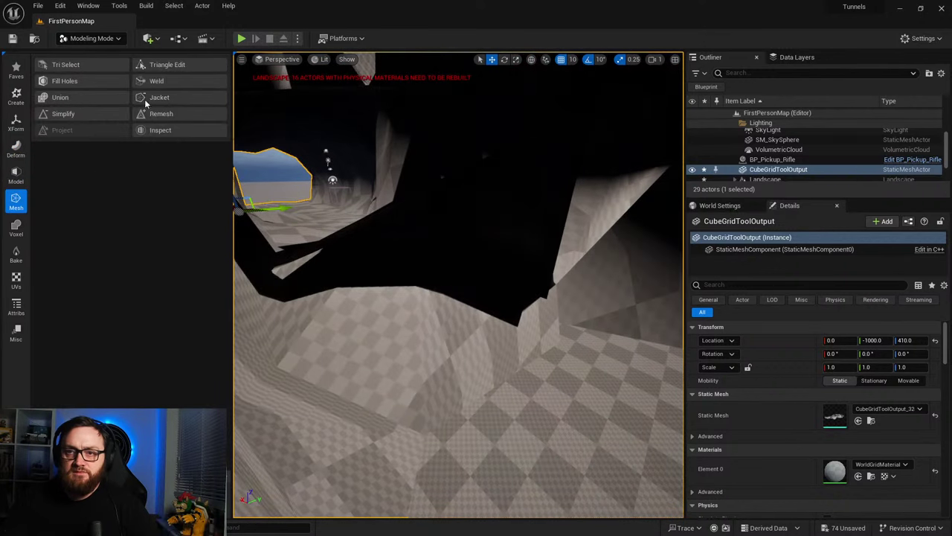
left_click(16, 147)
left_click(167, 64)
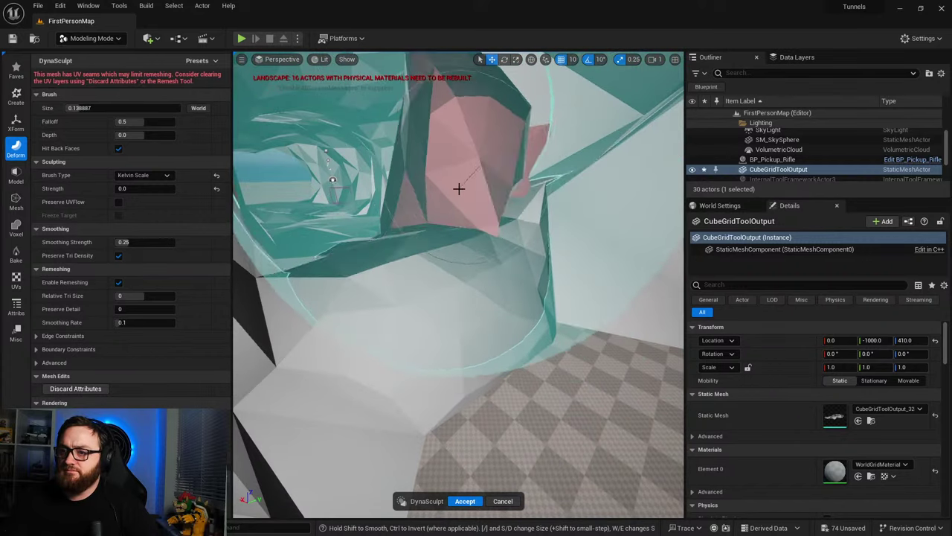
Step: Reshape the walls around the angular tunnel opening with the Kelvin Scale brush, enlarge the brush to 0.16, and accept the sculpt
mouse_move(459, 188)
left_mouse_down()
mouse_move(469, 174)
mouse_move(497, 171)
left_mouse_up()
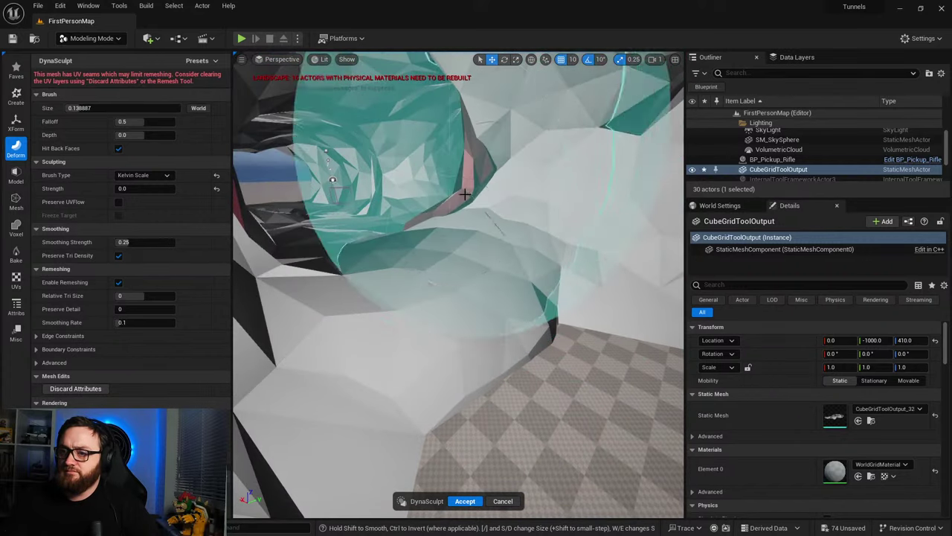
mouse_move(465, 195)
right_mouse_down()
mouse_move(521, 234)
mouse_move(491, 194)
mouse_move(427, 283)
right_mouse_up()
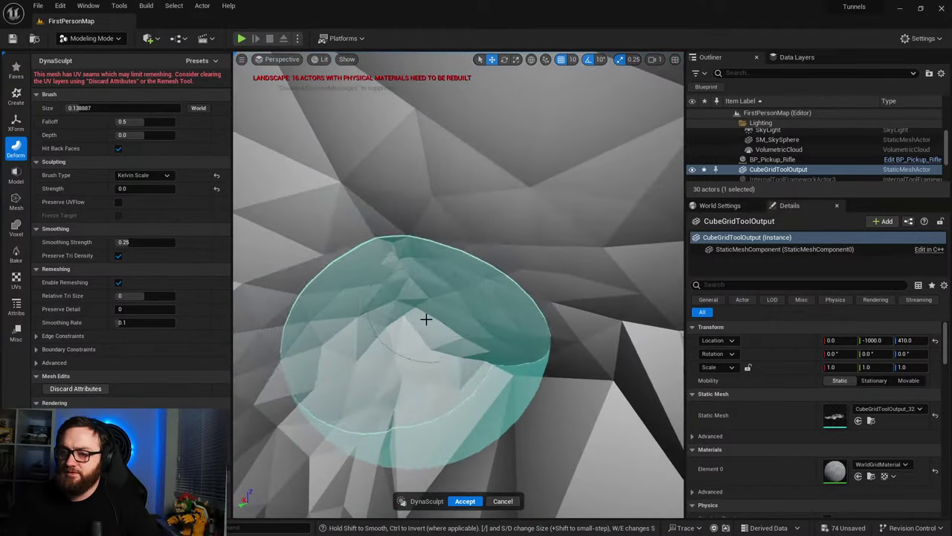
right_click_drag(426, 319, 420, 354)
right_click_drag(576, 308, 520, 298)
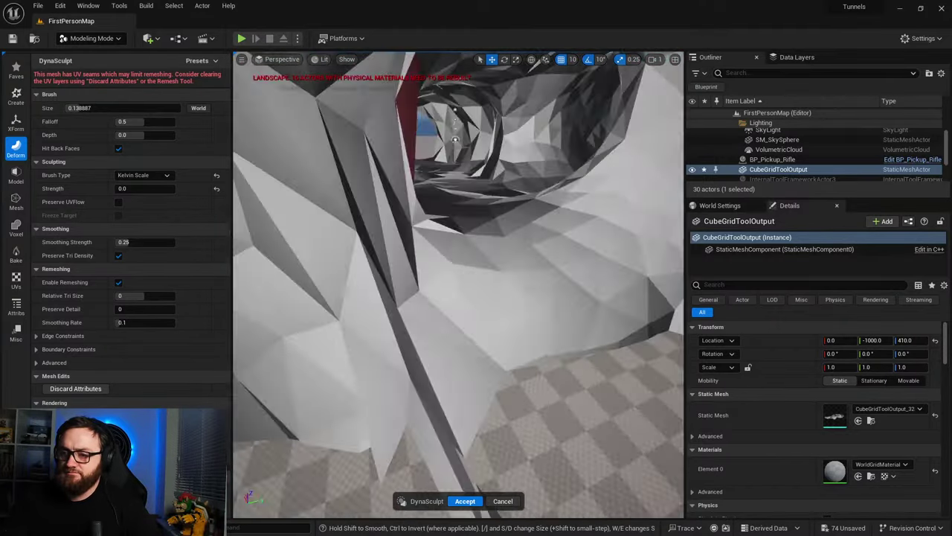
right_click_drag(456, 139, 332, 326)
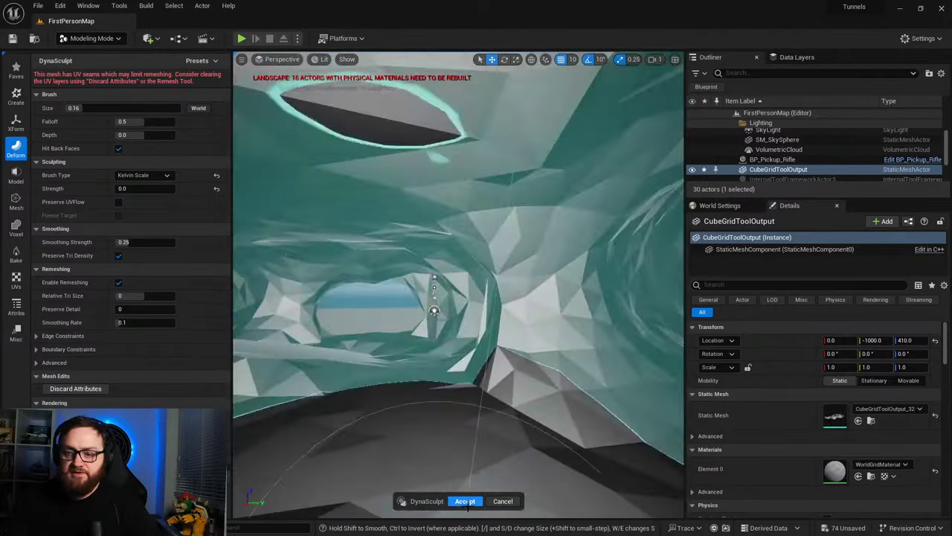
left_click(470, 502)
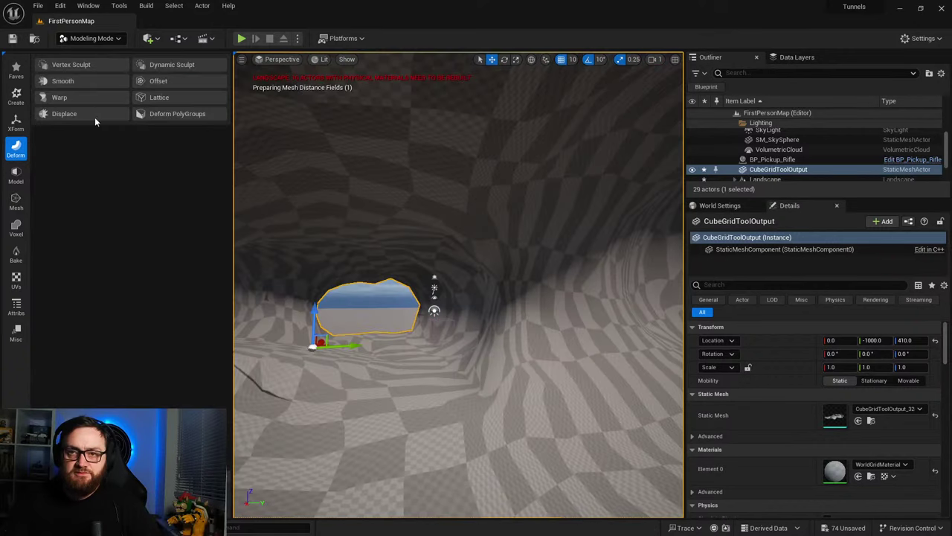
Step: Flatten the tunnel floors with the Vertex Sculpt Flatten brush, lower its strength to 0.162, and accept the sculpt
left_click(78, 65)
right_click_drag(374, 272, 406, 293)
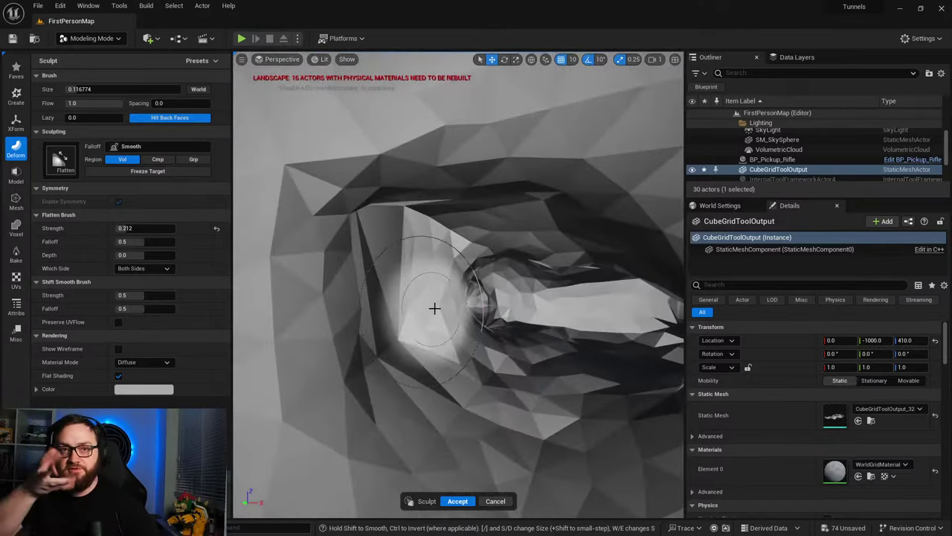
mouse_move(435, 305)
right_mouse_down()
mouse_move(484, 359)
mouse_move(476, 362)
right_mouse_up()
left_click_drag(476, 361, 450, 368)
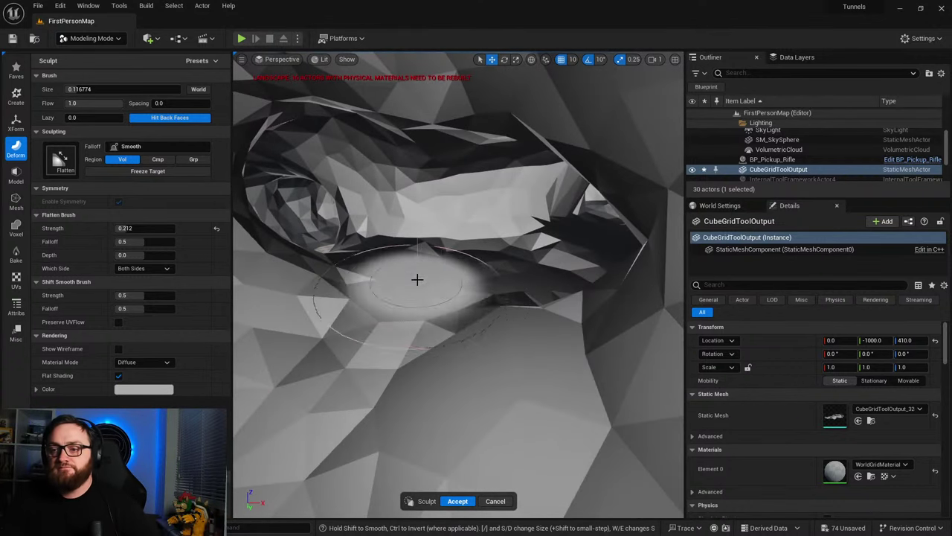
right_click_drag(449, 368, 475, 330)
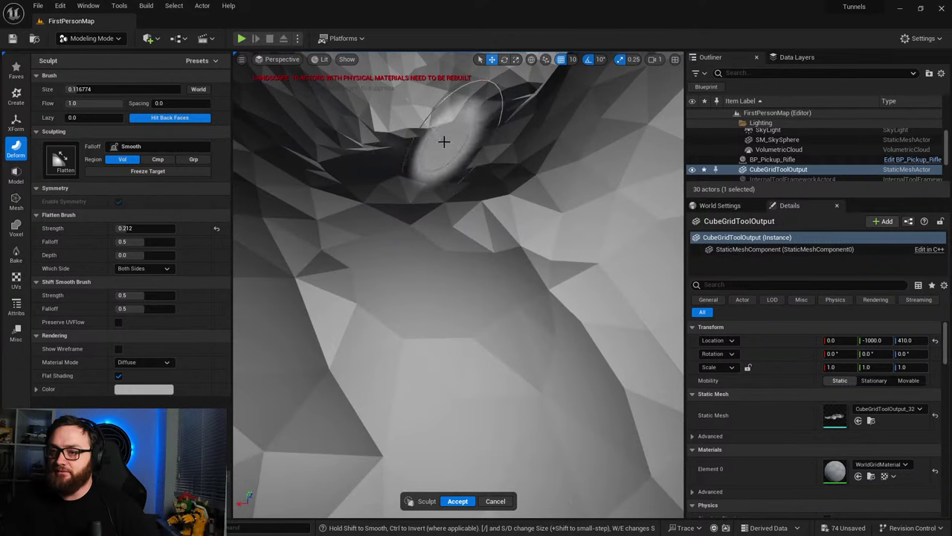
right_click_drag(422, 177, 380, 155)
right_click_drag(350, 387, 543, 252)
mouse_move(532, 372)
right_mouse_down()
mouse_move(555, 361)
mouse_move(537, 337)
right_mouse_up()
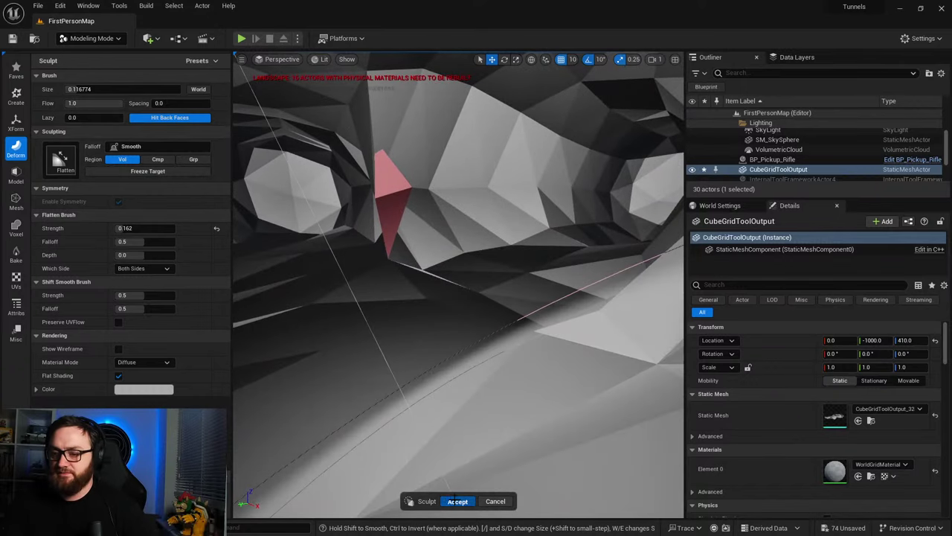
left_click(458, 500)
Step: Smooth out the tunnel walls in Dynamic Sculpt with the Kelvin Scale brush at size 0.19, accept, and view the mesh from outside
left_click(172, 64)
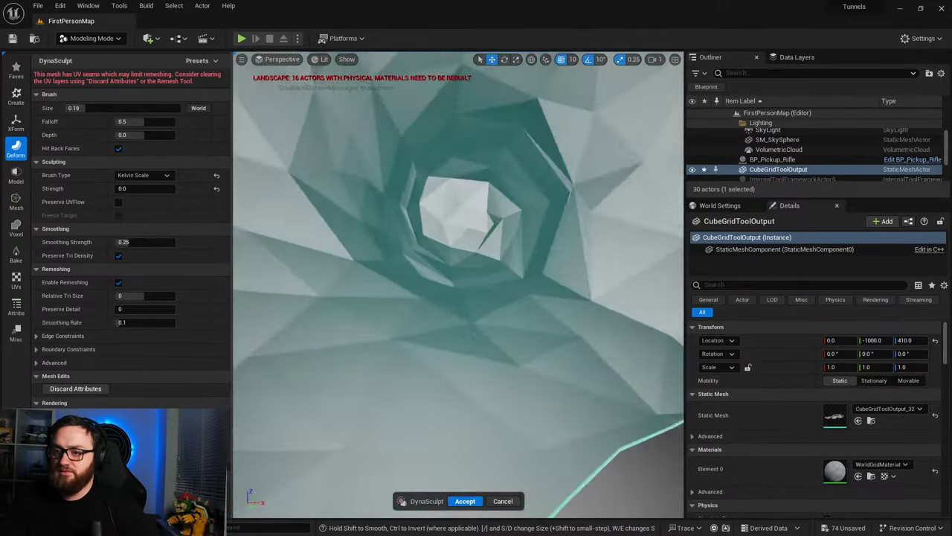
key("w")
mouse_move(451, 296)
right_mouse_down()
mouse_move(465, 291)
mouse_move(451, 295)
right_mouse_up()
left_click_drag(451, 295, 406, 320)
right_click_drag(406, 319, 327, 316)
key("w")
mouse_move(448, 325)
right_mouse_down()
mouse_move(521, 320)
mouse_move(532, 327)
mouse_move(457, 334)
mouse_move(521, 328)
mouse_move(588, 338)
mouse_move(573, 346)
mouse_move(625, 335)
mouse_move(476, 327)
right_mouse_up()
key("w")
left_click(464, 501)
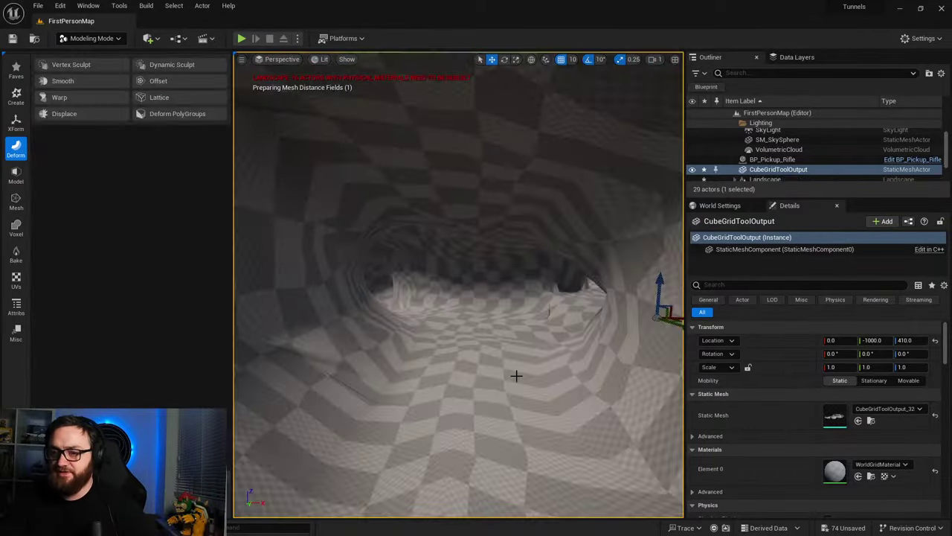
right_click_drag(514, 374, 514, 374)
right_click_drag(517, 315, 516, 315)
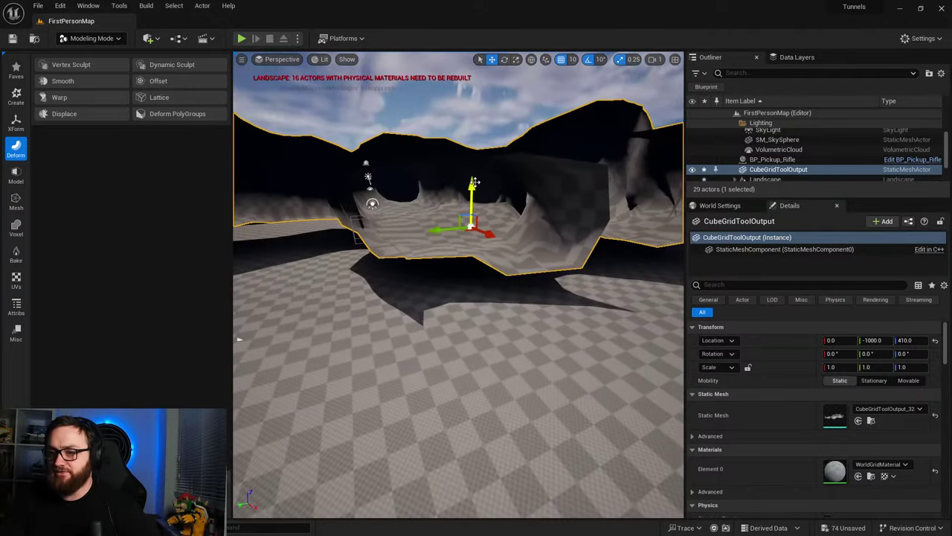
Step: Lower the tunnel mesh to a Z location of 190 and start a play test from the ground outside its opening
left_click_drag(474, 181, 462, 205)
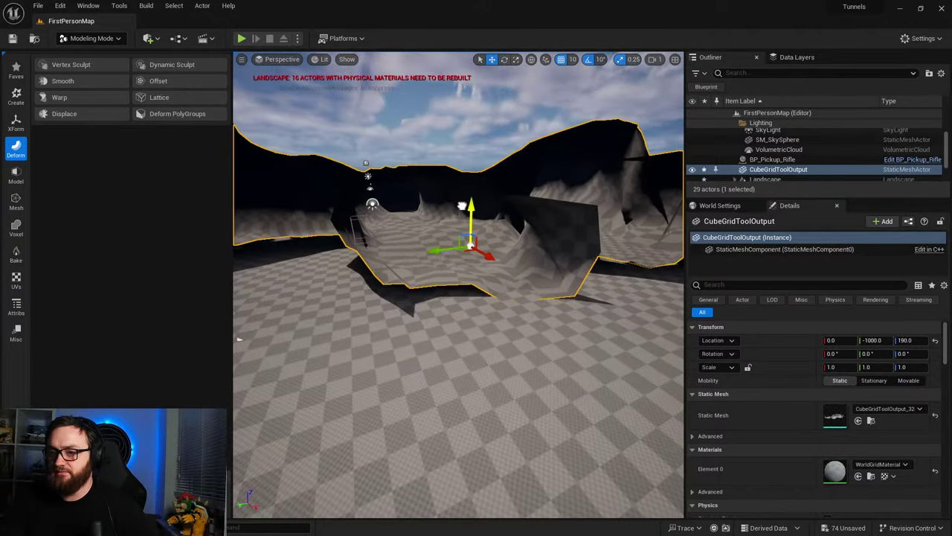
right_click(497, 356)
left_click(532, 345)
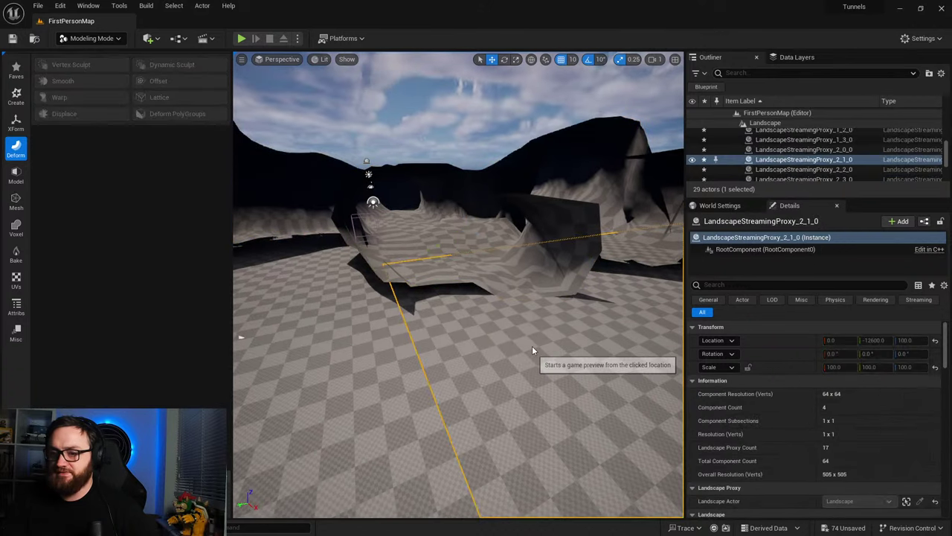
key("alt+p")
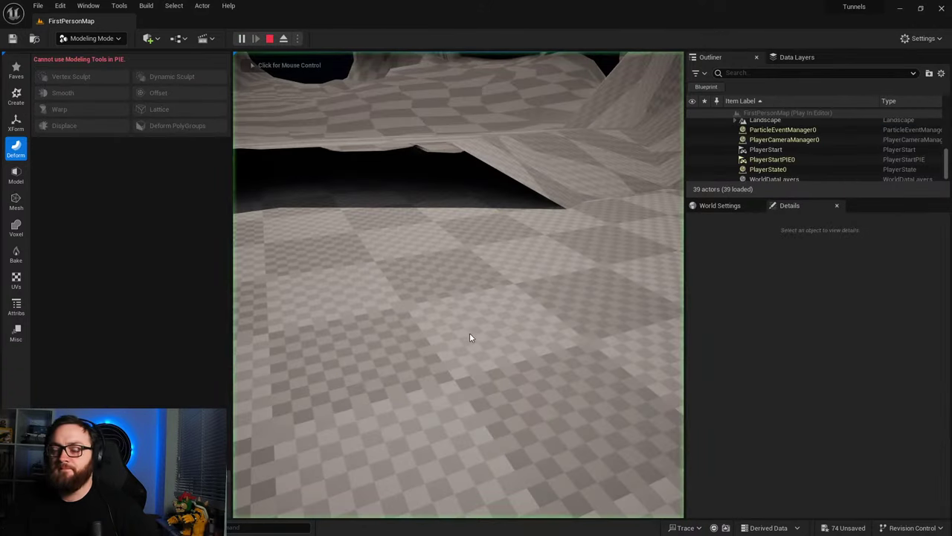
Step: Walk through the tunnel network in the play test to examine its scale, walls, floors and openings, and end the test
key("w")
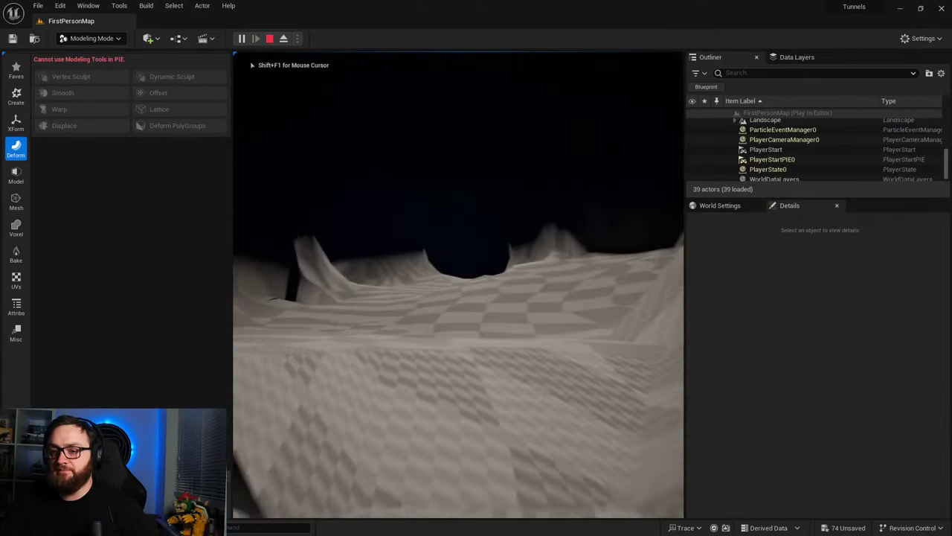
key("w")
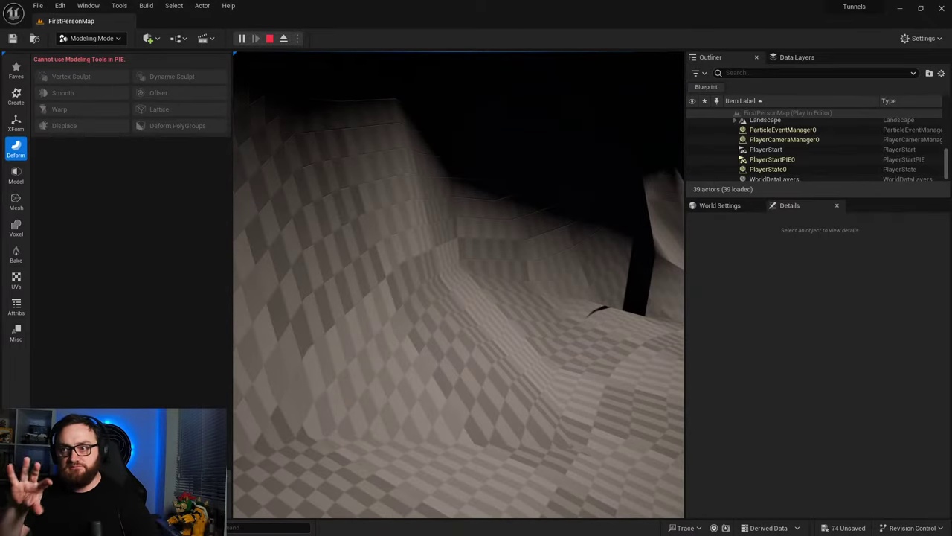
key("w")
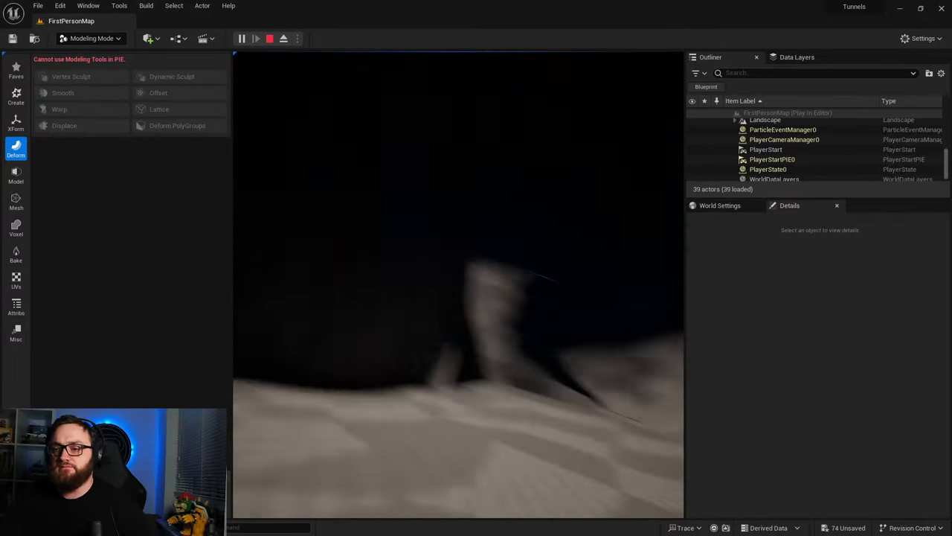
key("w")
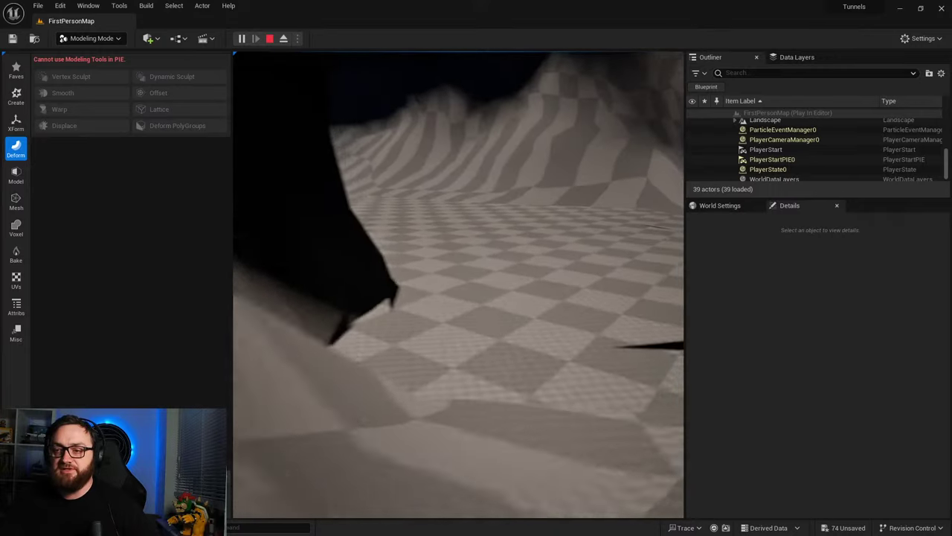
key("w")
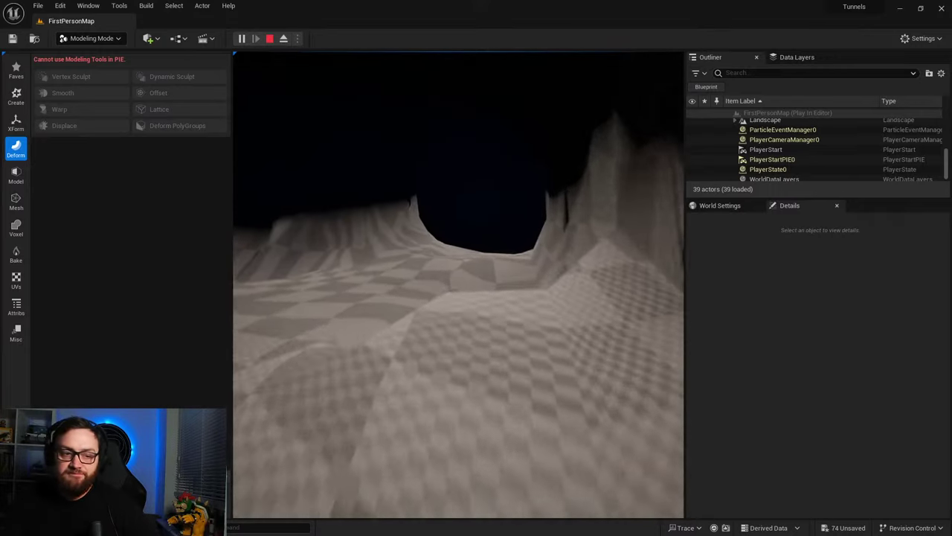
key("w")
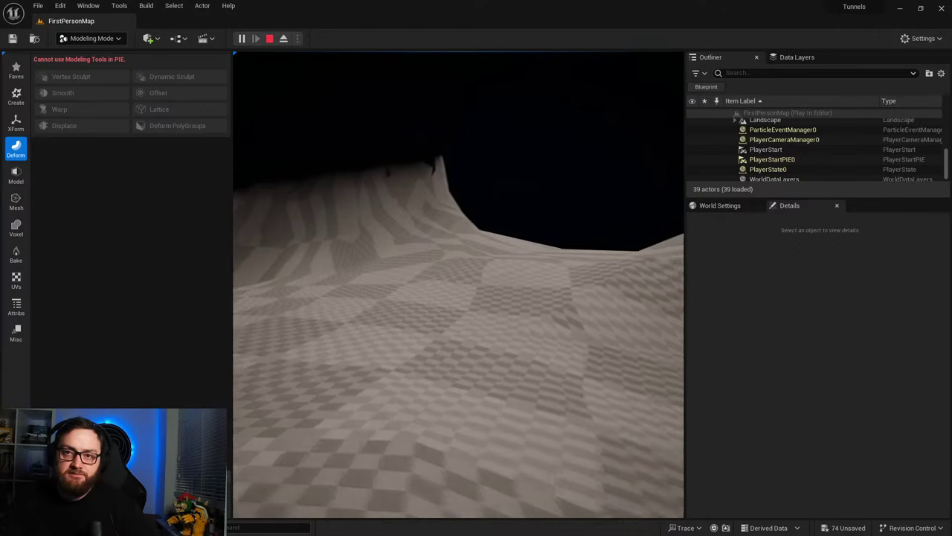
key("w")
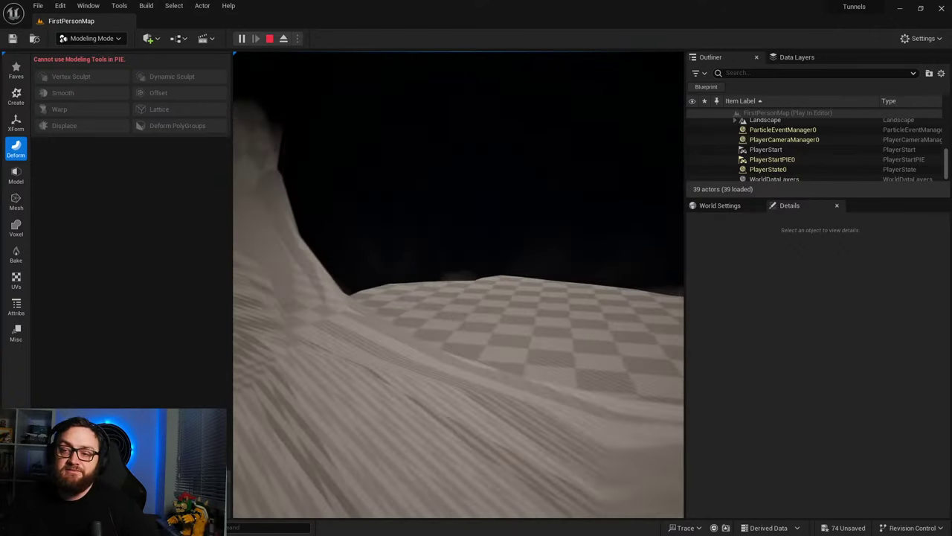
key("w")
key("w")
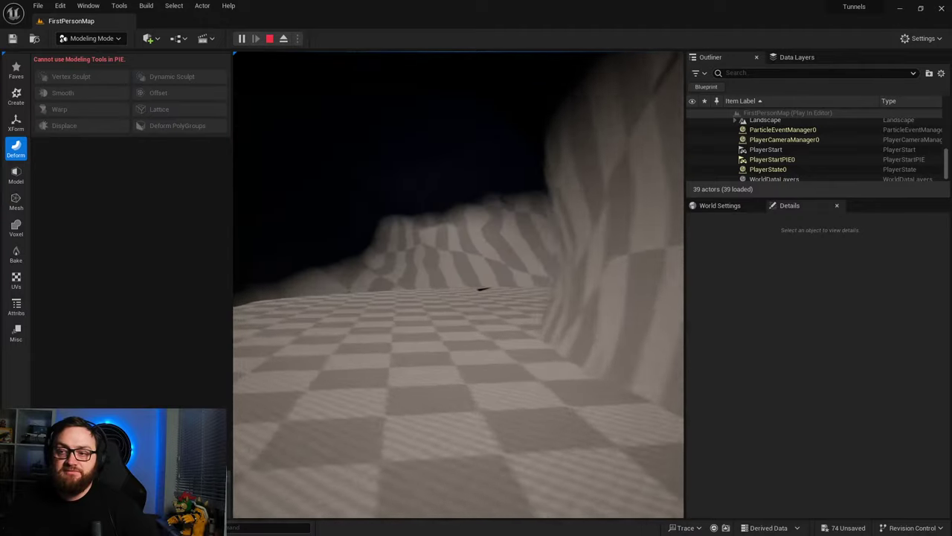
key("w")
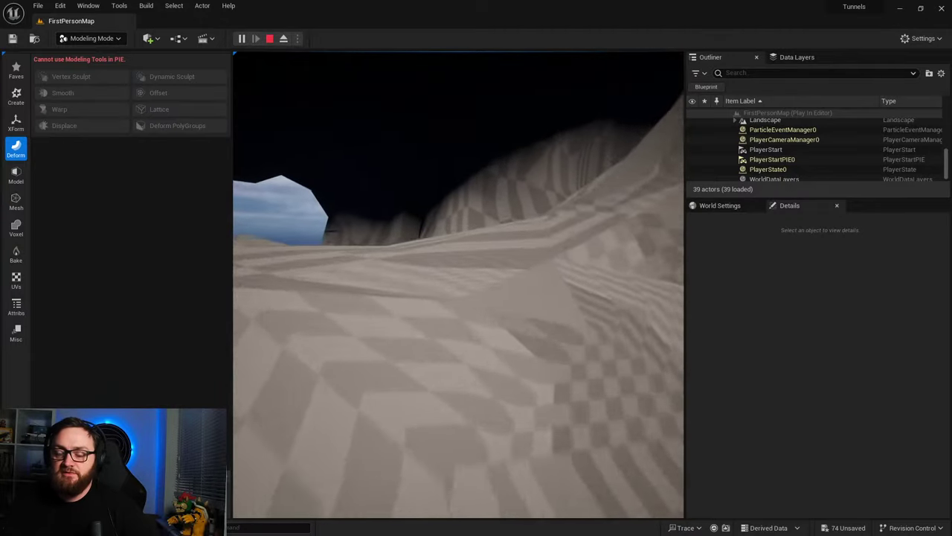
key("w")
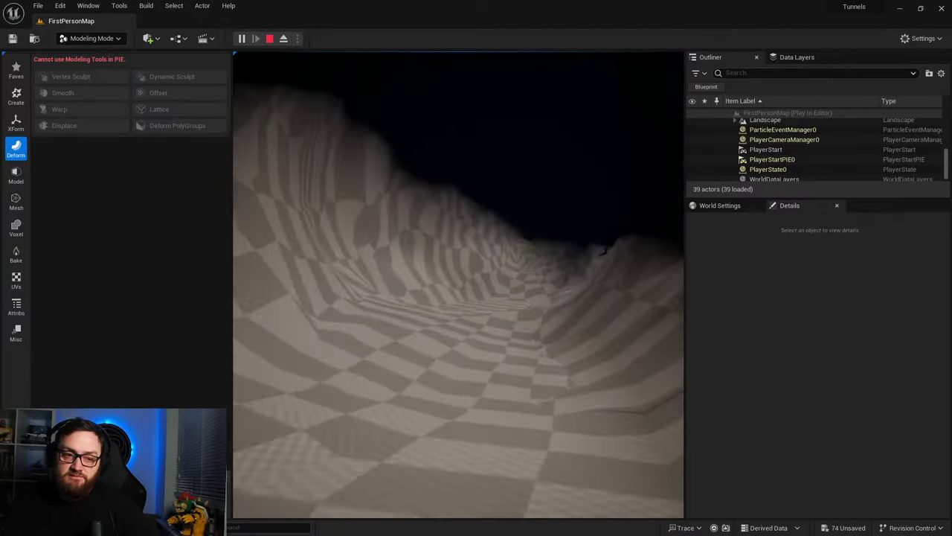
key("w")
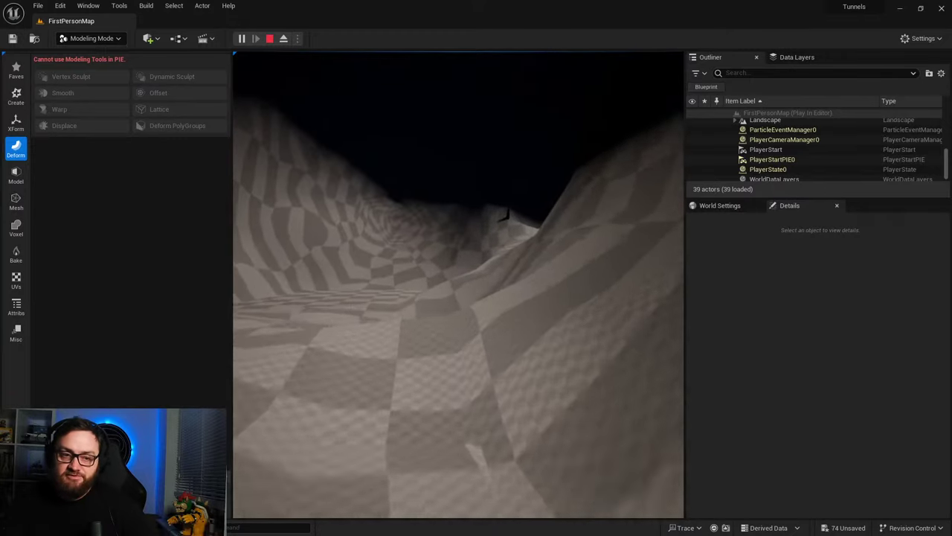
key("w")
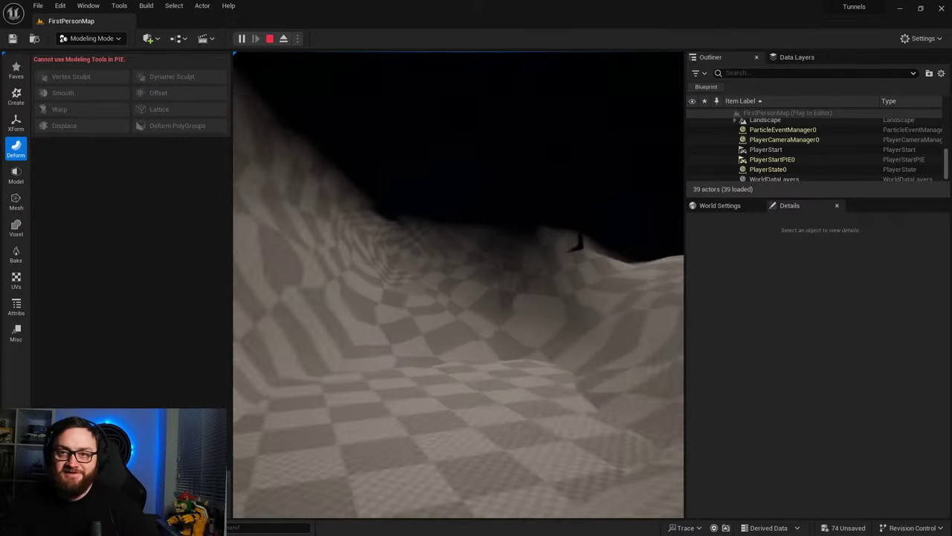
key("w")
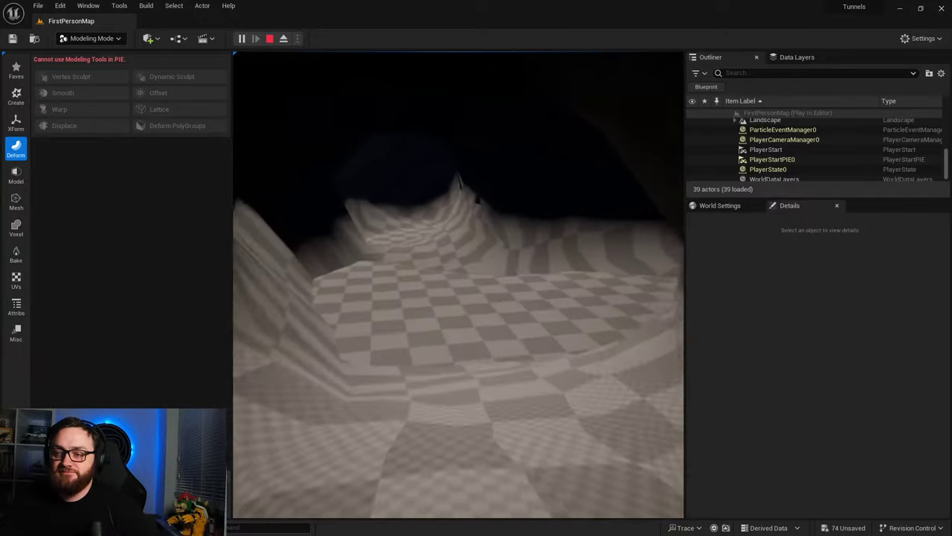
key("w")
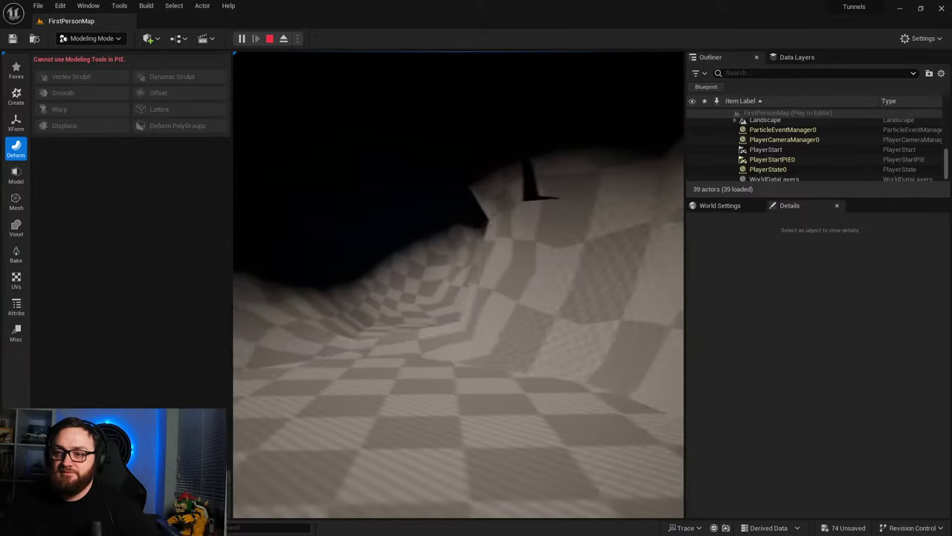
key("w")
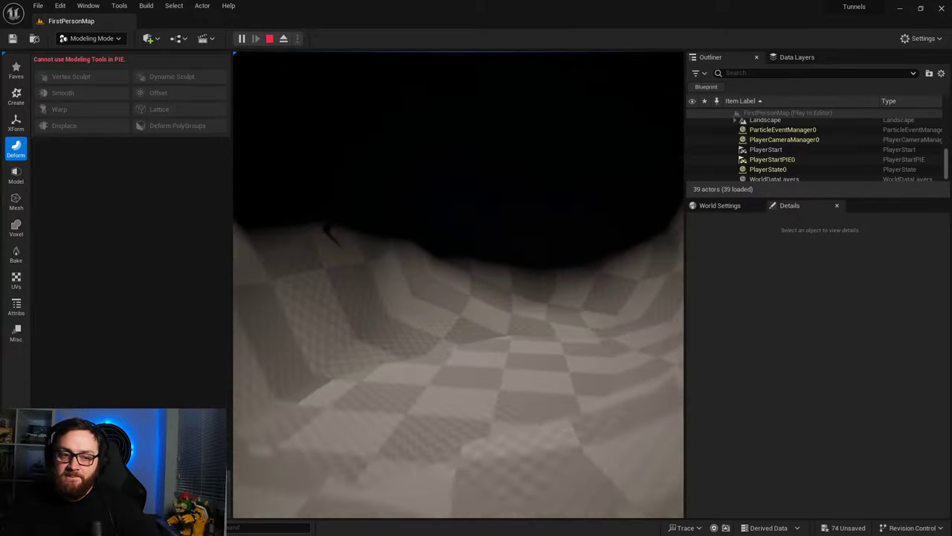
key("w")
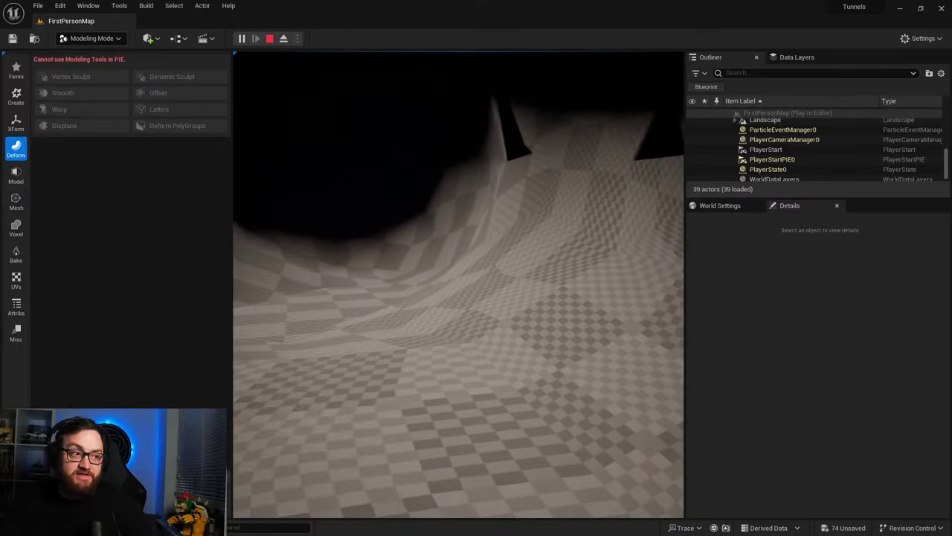
key("w")
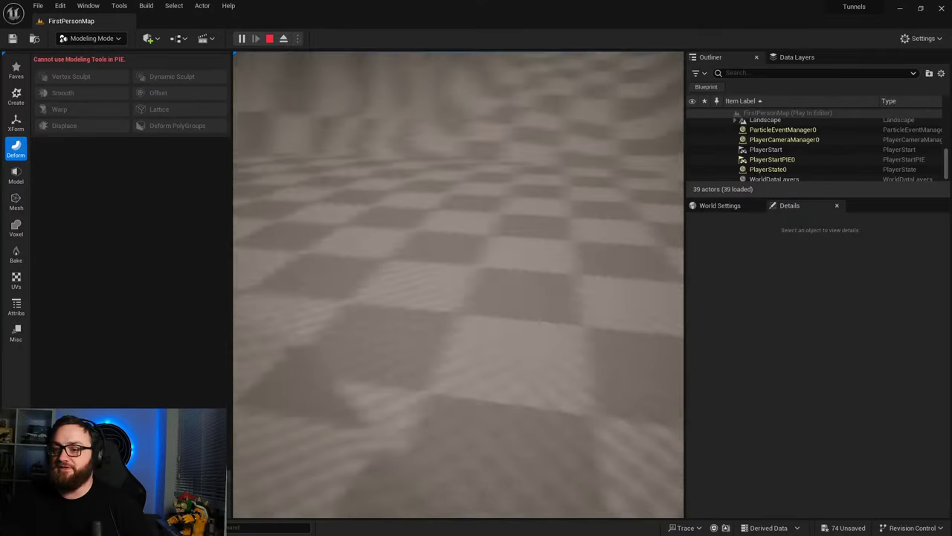
key("w")
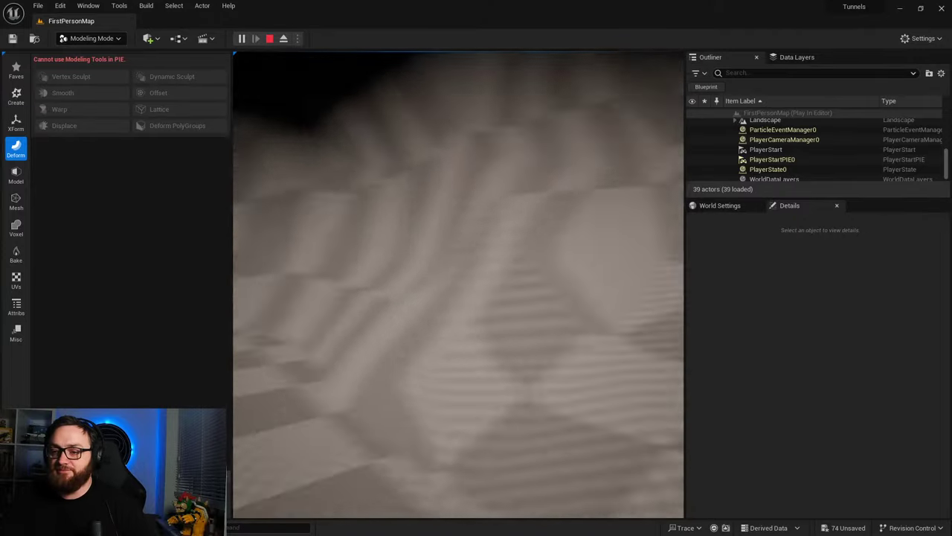
key("w")
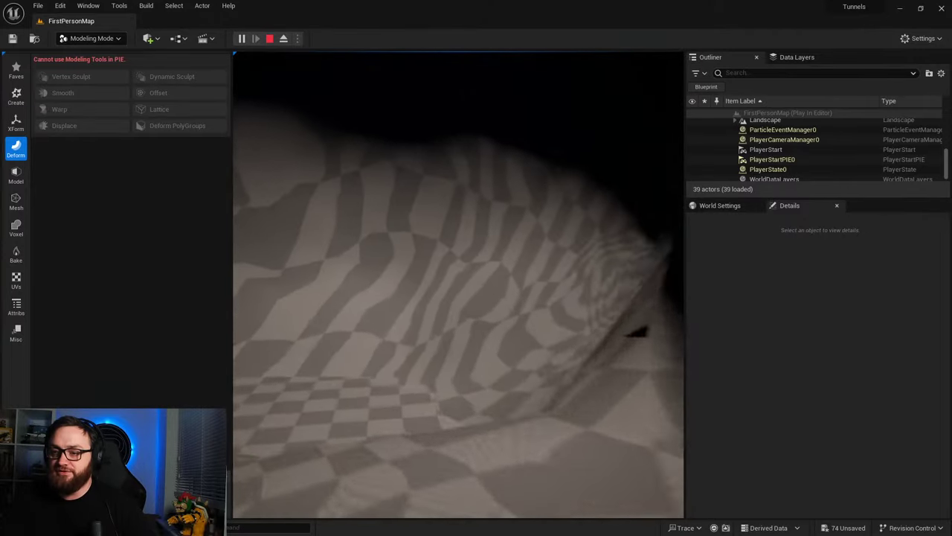
key("w")
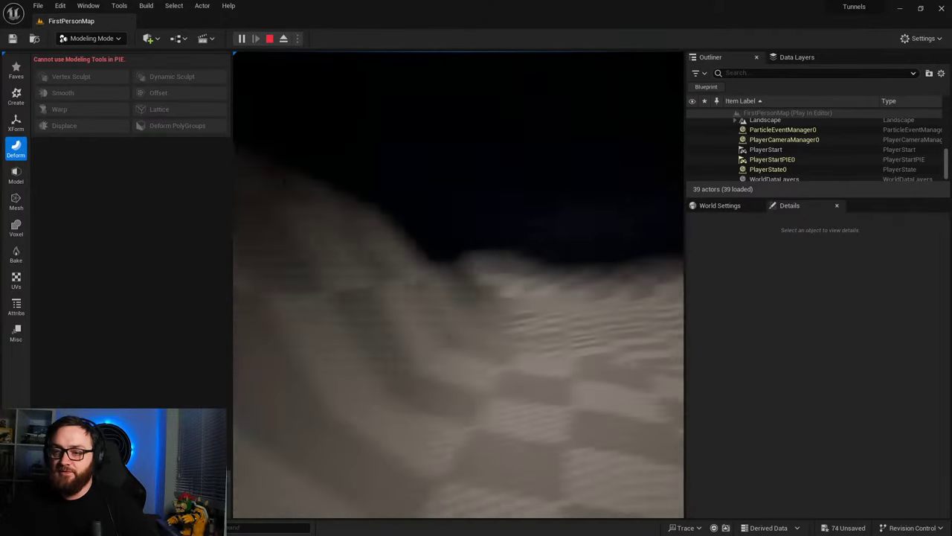
key("w")
key("Escape")
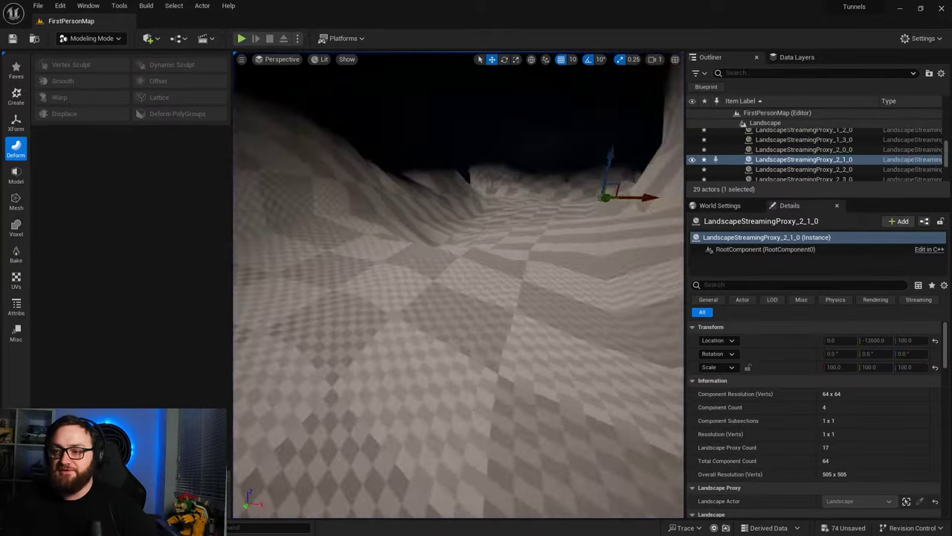
Step: Simplify the CubeGridToolOutput tunnel mesh with the QEM simplifier at a target percentage of 50 and accept
mouse_move(501, 283)
right_mouse_down()
mouse_move(476, 312)
mouse_move(501, 283)
mouse_move(536, 301)
mouse_move(558, 279)
mouse_move(500, 283)
right_mouse_up()
left_click(501, 283)
key("w")
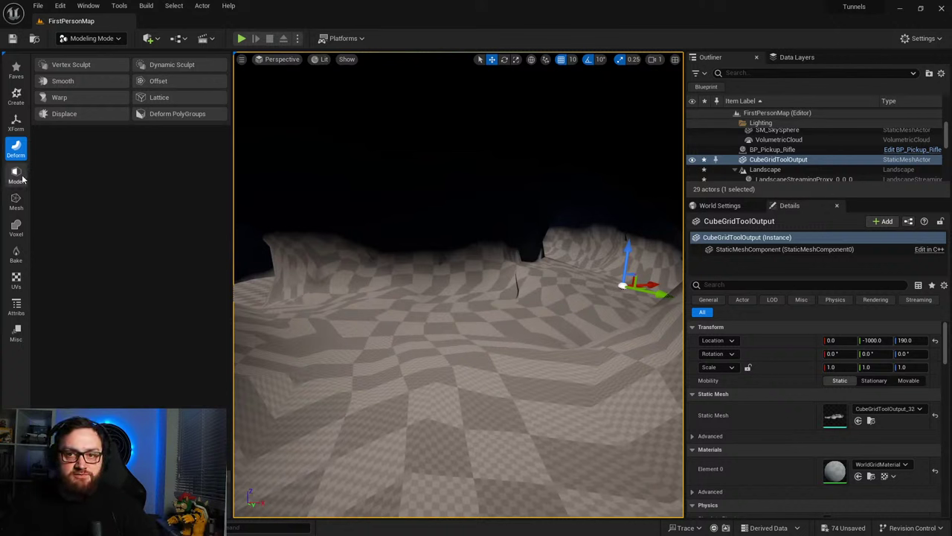
left_click(17, 202)
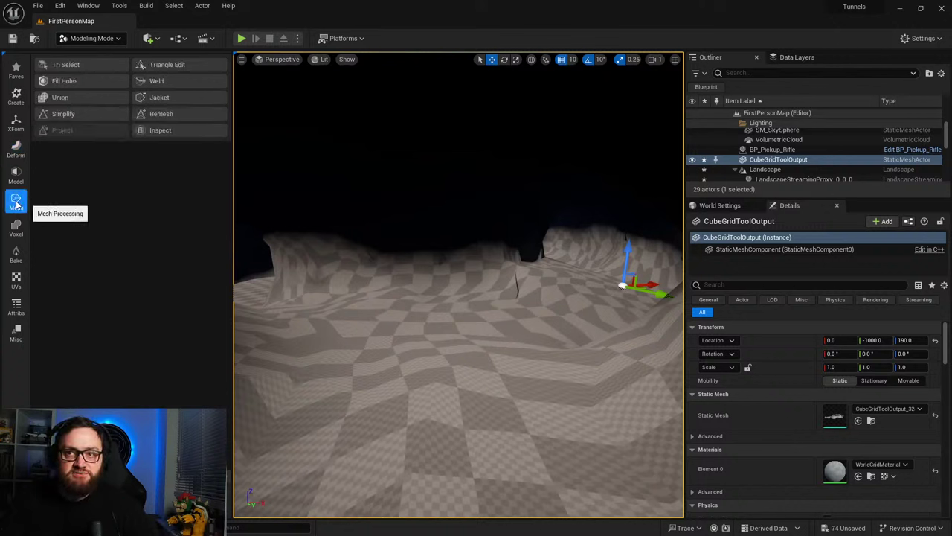
left_click(63, 114)
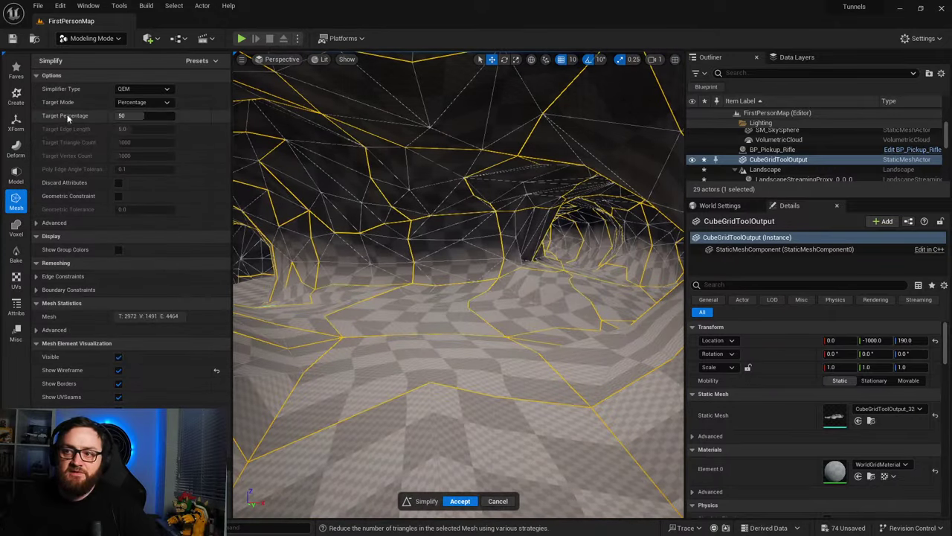
right_click_drag(553, 312, 574, 305)
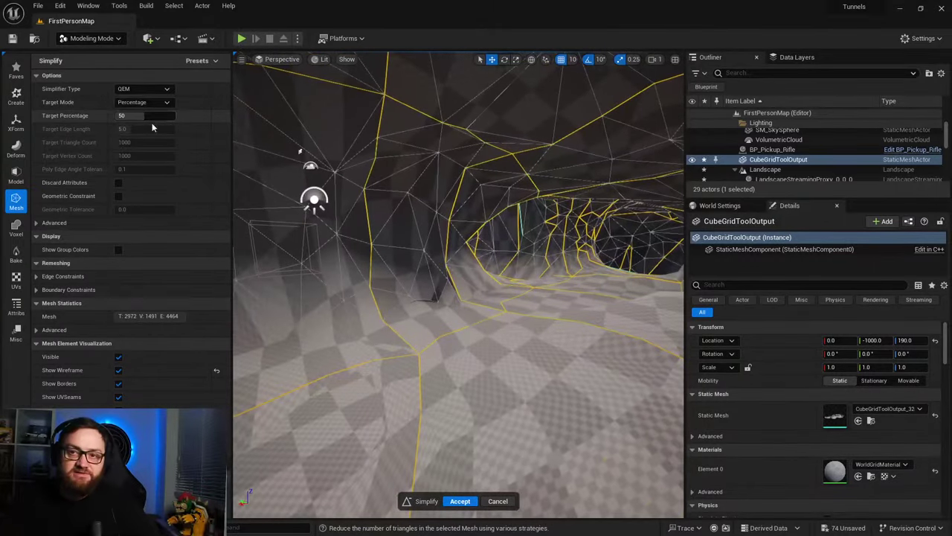
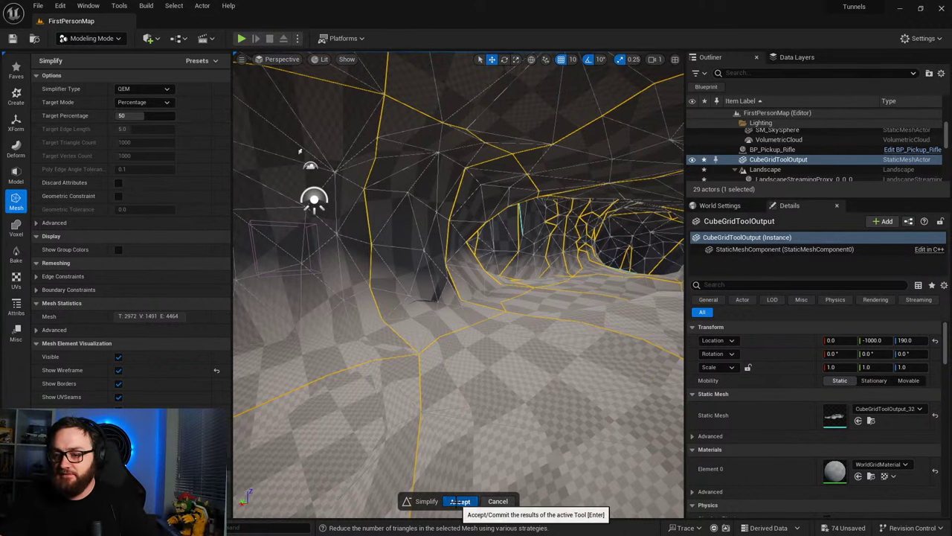
left_click(459, 501)
Step: Generate new UVs for the simplified tunnel mesh with AutoUV using the Patch Builder method on UV 0, and accept
right_click_drag(462, 344, 438, 329)
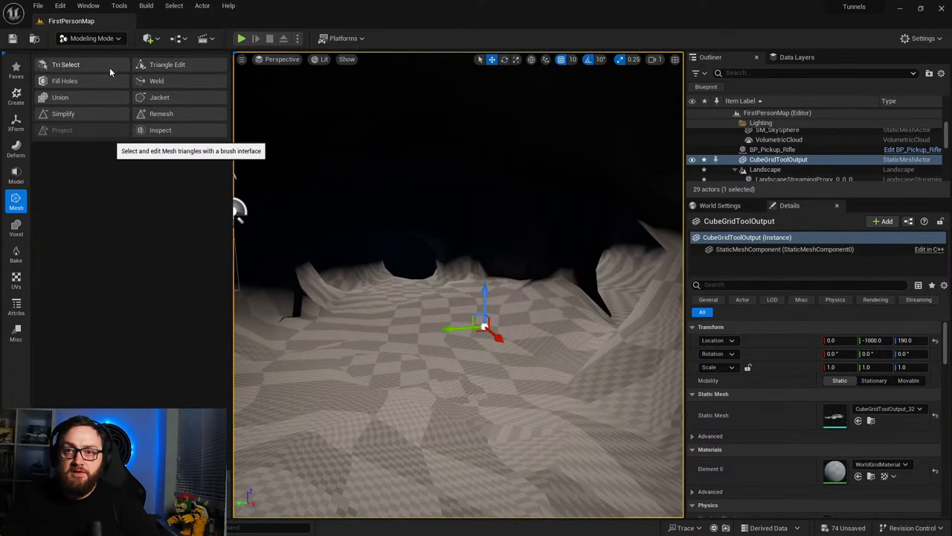
right_click_drag(459, 298, 457, 334)
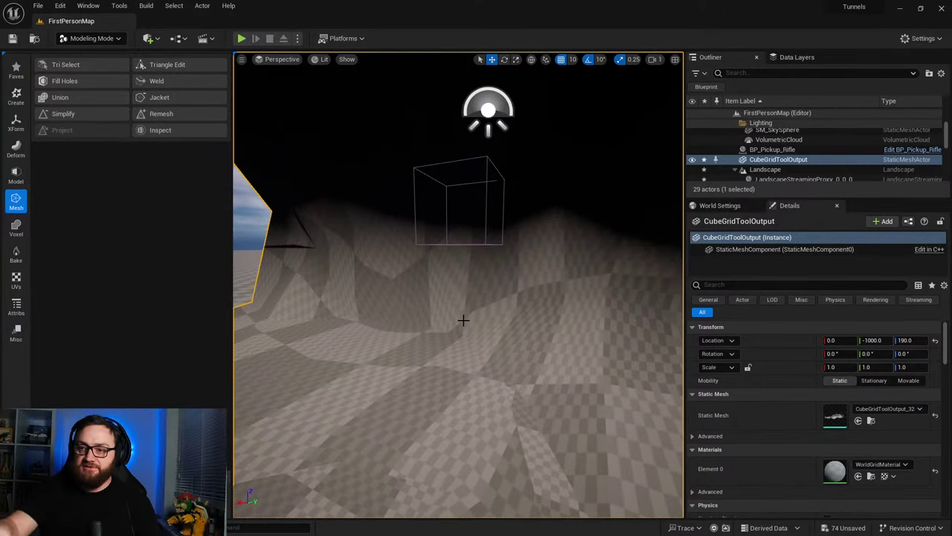
right_click_drag(457, 334, 252, 331)
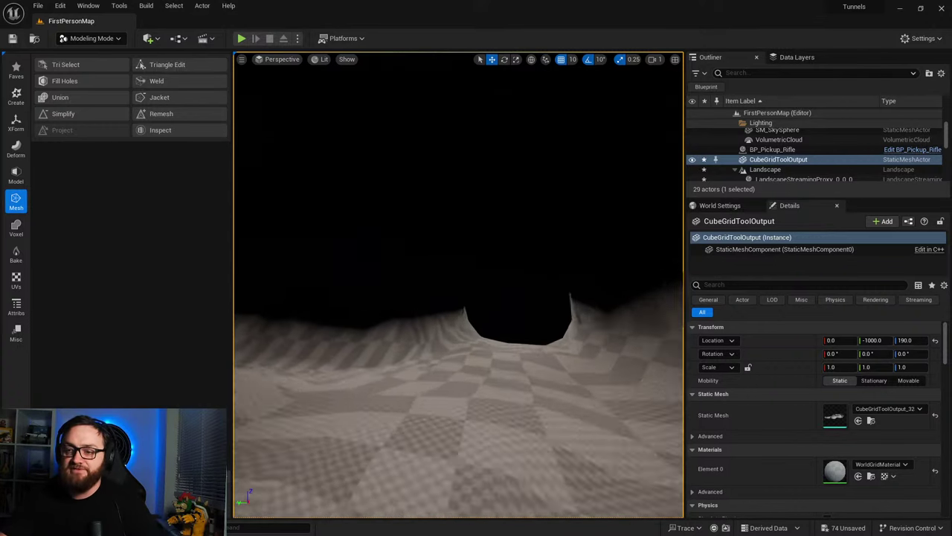
right_click_drag(461, 327, 451, 384)
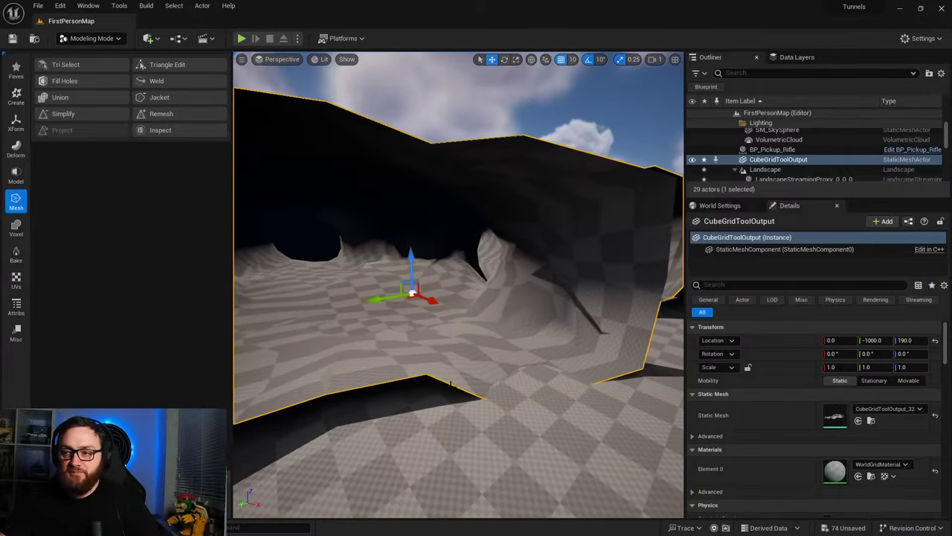
left_click(17, 280)
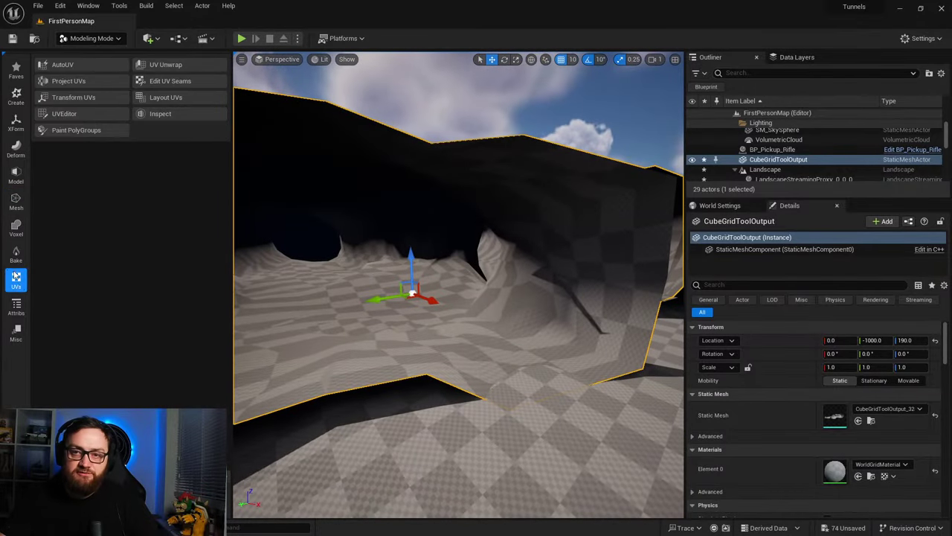
left_click(70, 66)
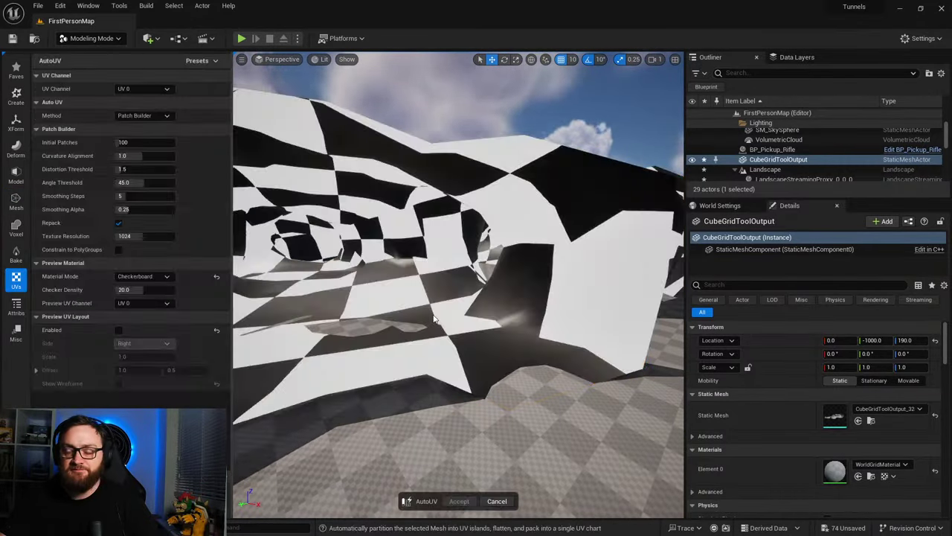
mouse_move(521, 382)
right_mouse_down()
mouse_move(469, 370)
mouse_move(530, 369)
mouse_move(491, 369)
mouse_move(512, 371)
right_mouse_up()
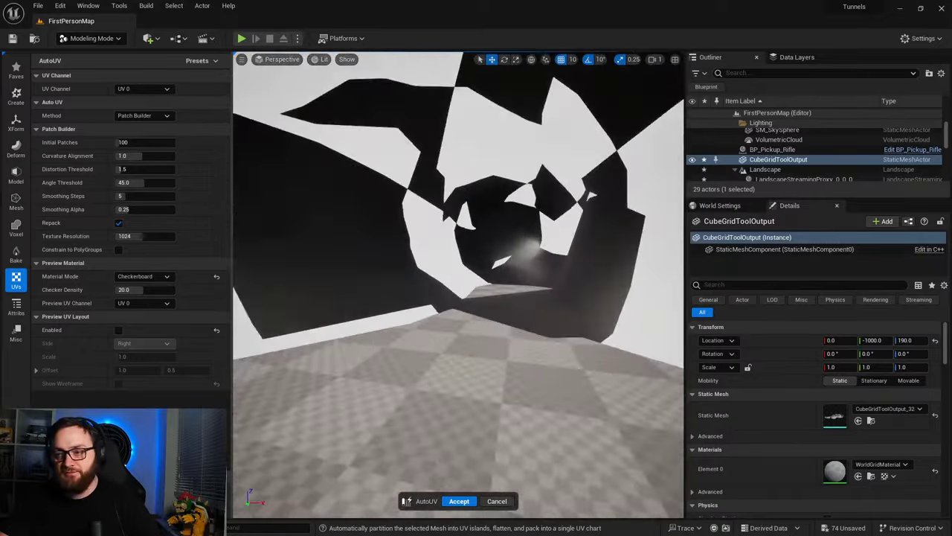
right_click_drag(512, 371, 514, 372)
right_click_drag(457, 456, 456, 457)
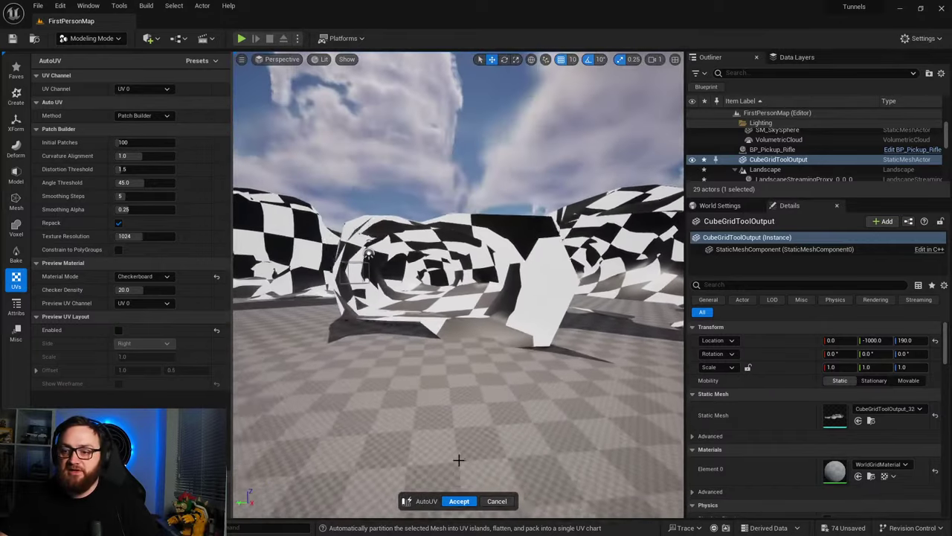
left_click(457, 501)
Step: Apply the M_Rock_Basalt material from the StarterContent Materials folder to the tunnel mesh
right_click_drag(437, 345, 437, 345)
right_click_drag(465, 379, 465, 379)
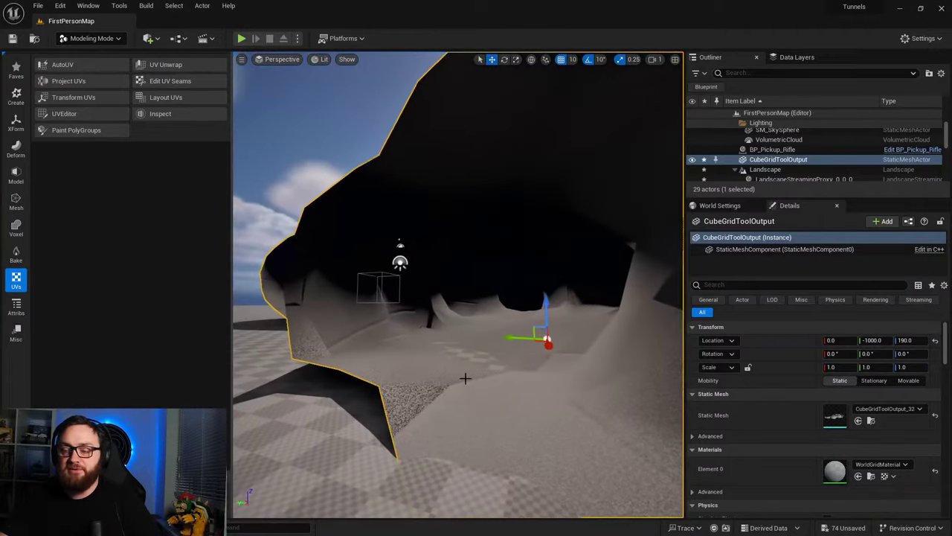
key("ctrl+space")
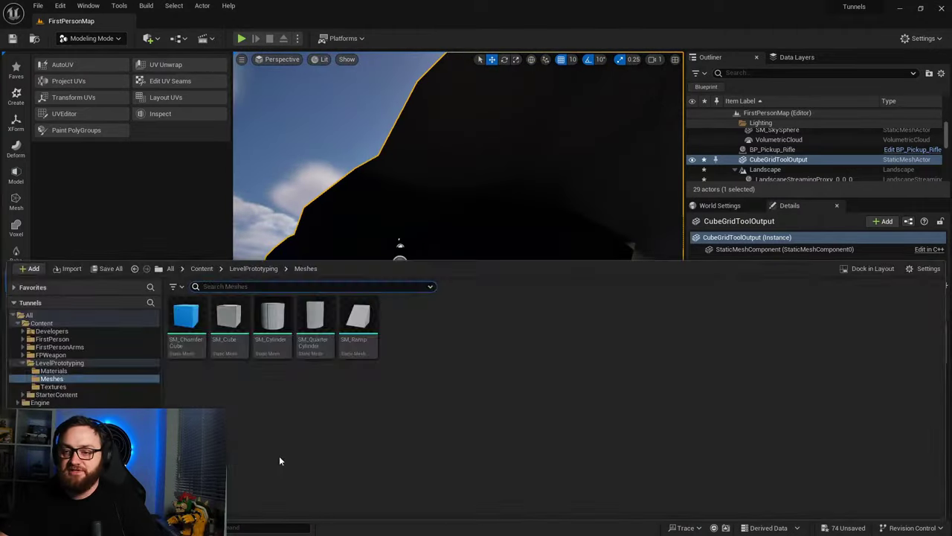
left_click(202, 269)
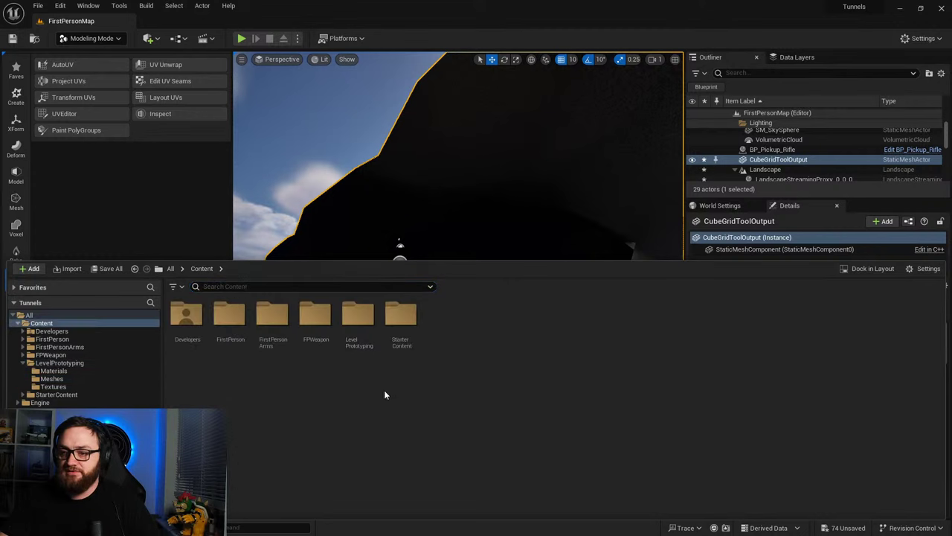
double_click(398, 314)
double_click(400, 315)
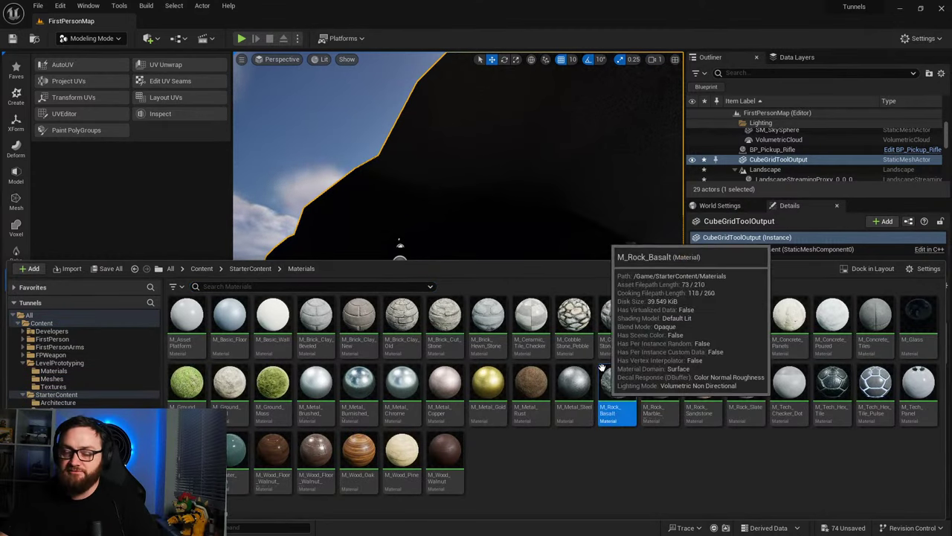
left_click_drag(604, 398, 477, 224)
Step: Scale all the tunnel mesh's UV islands up uniformly, far beyond the unit square, in the UV Editor, apply the change and close the editor
key("w")
right_click_drag(476, 223, 515, 280)
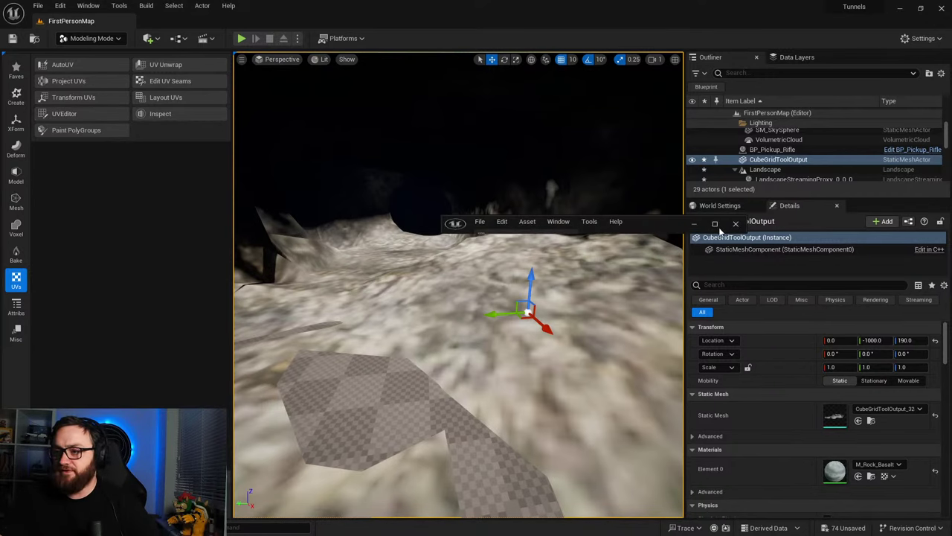
left_click(715, 224)
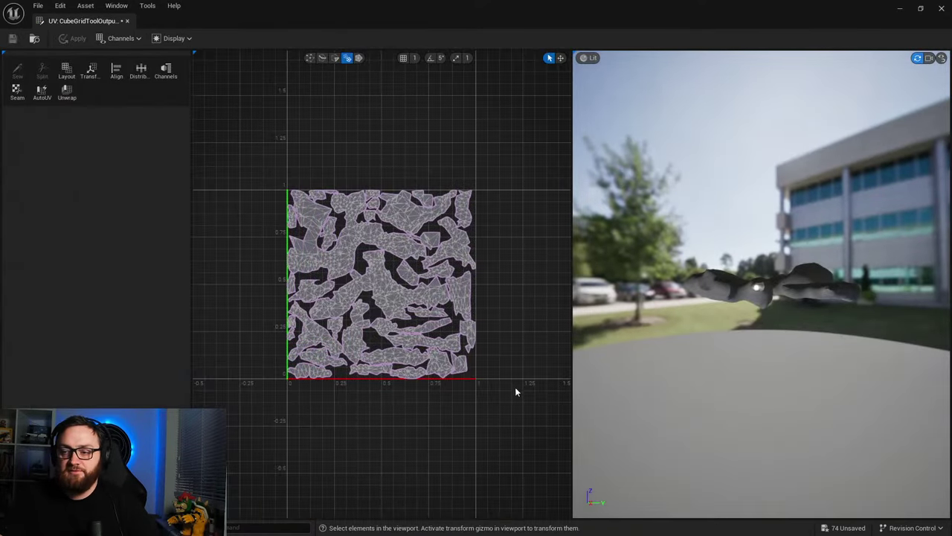
left_click_drag(218, 153, 219, 153)
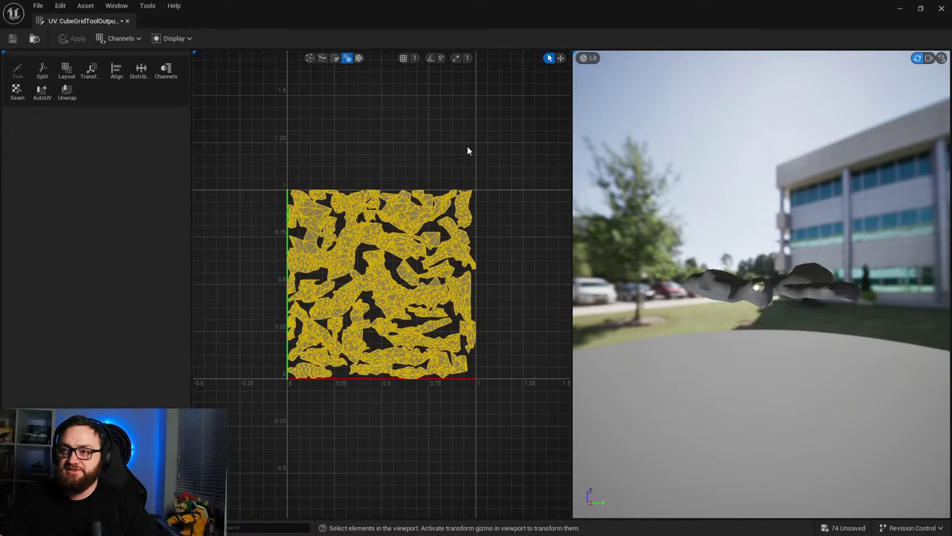
left_click(560, 58)
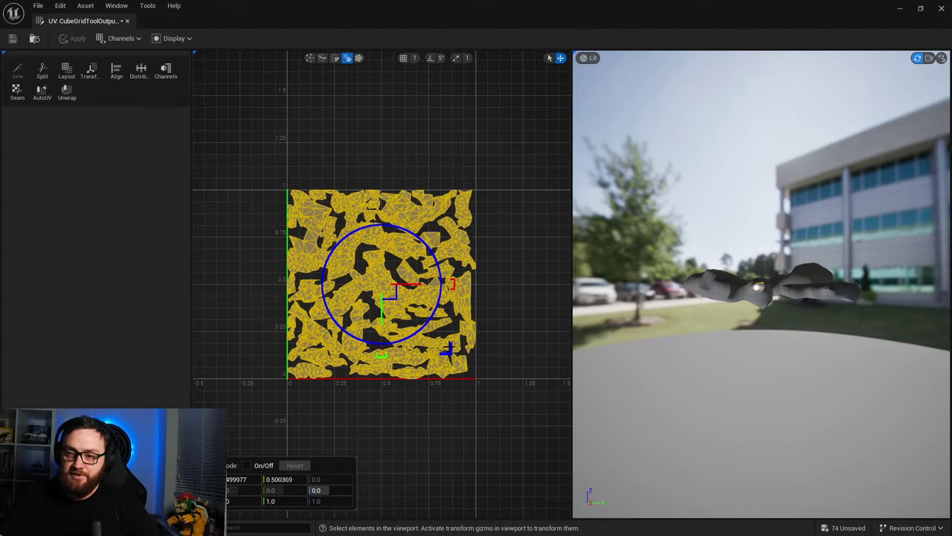
left_click_drag(447, 349, 485, 378)
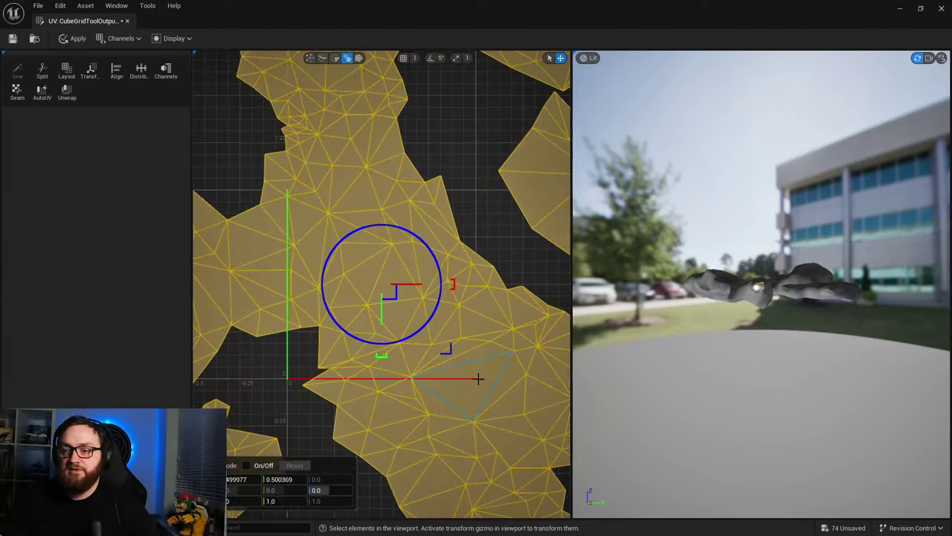
left_click(942, 9)
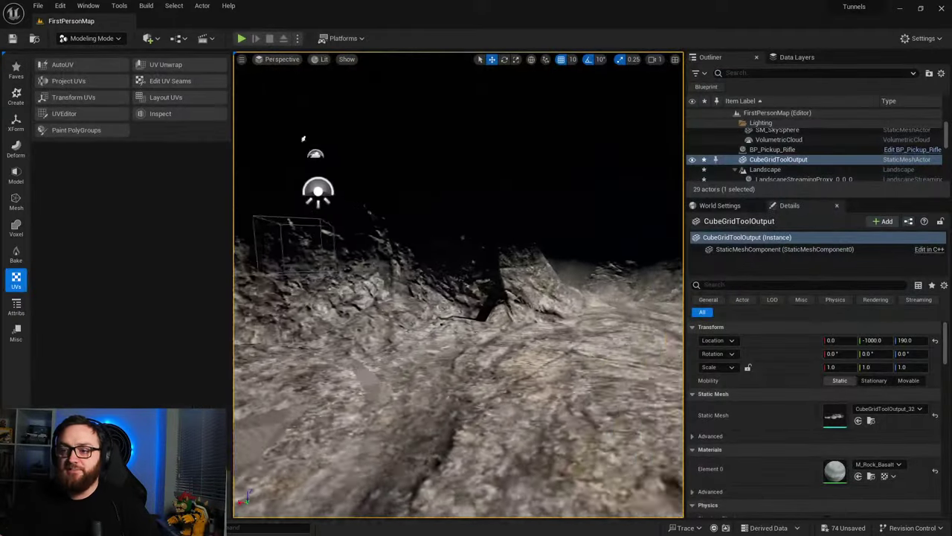
Step: Examine the rock texture inside and outside the tunnels, and start a play test from the ground outside the opening
right_click_drag(458, 284, 518, 368)
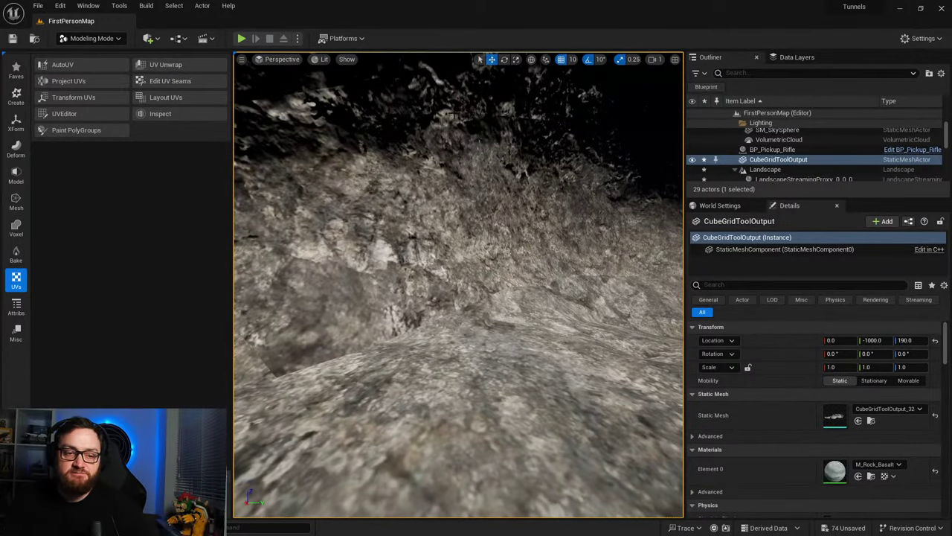
right_click_drag(454, 114, 487, 108)
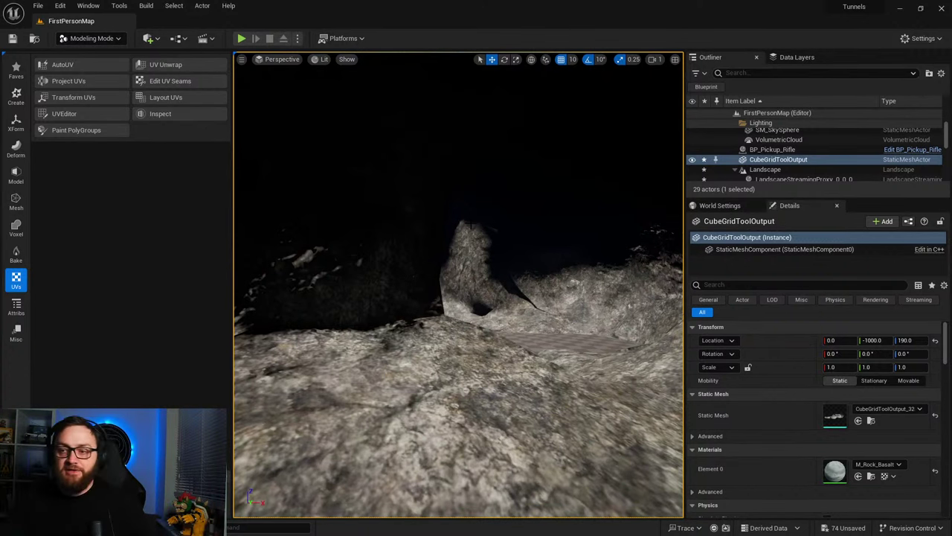
right_click_drag(458, 284, 394, 305)
right_click_drag(474, 113, 277, 5)
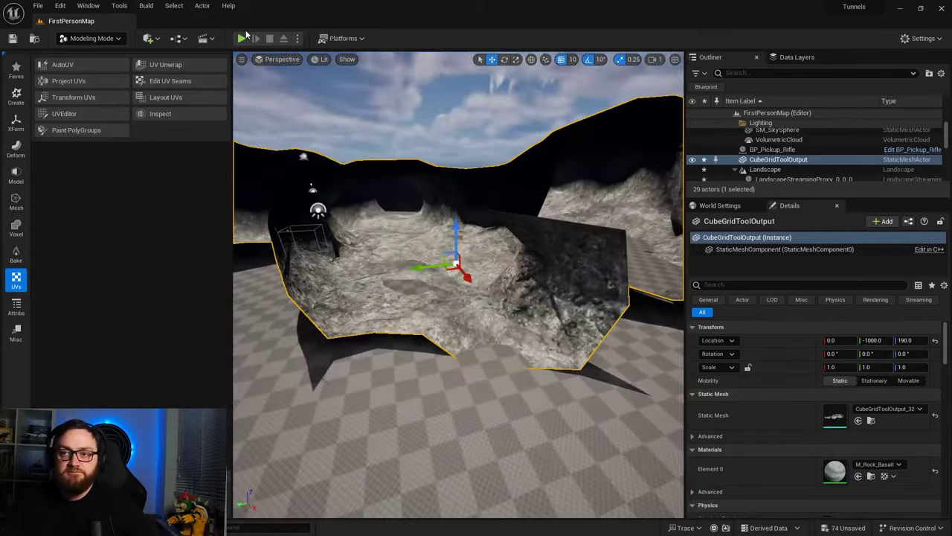
left_click(242, 38)
key("Escape")
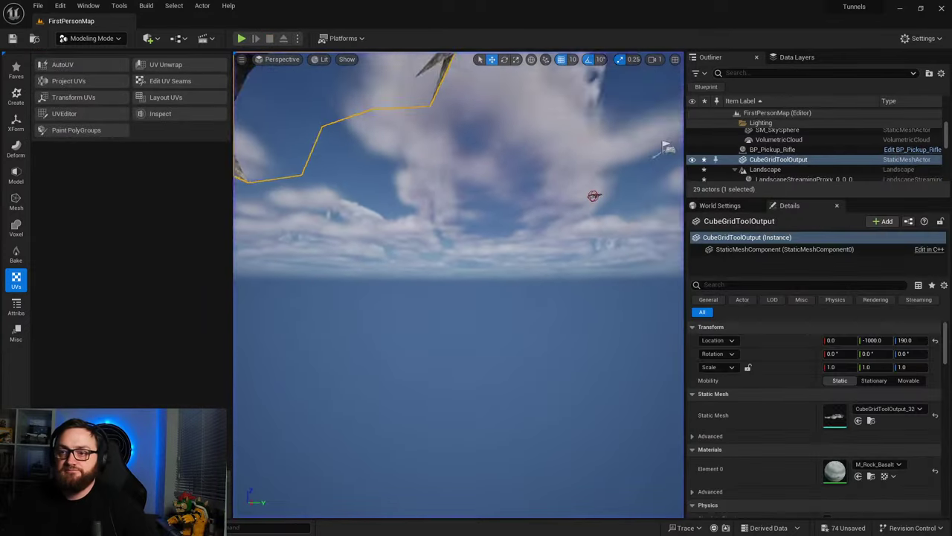
right_click_drag(384, 180, 332, 325)
right_click(369, 398)
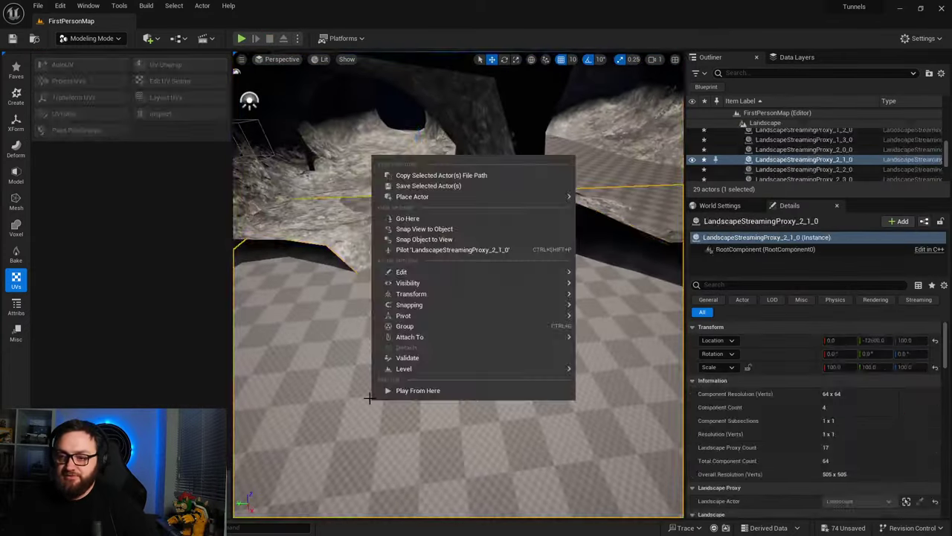
left_click(408, 391)
left_click(395, 362)
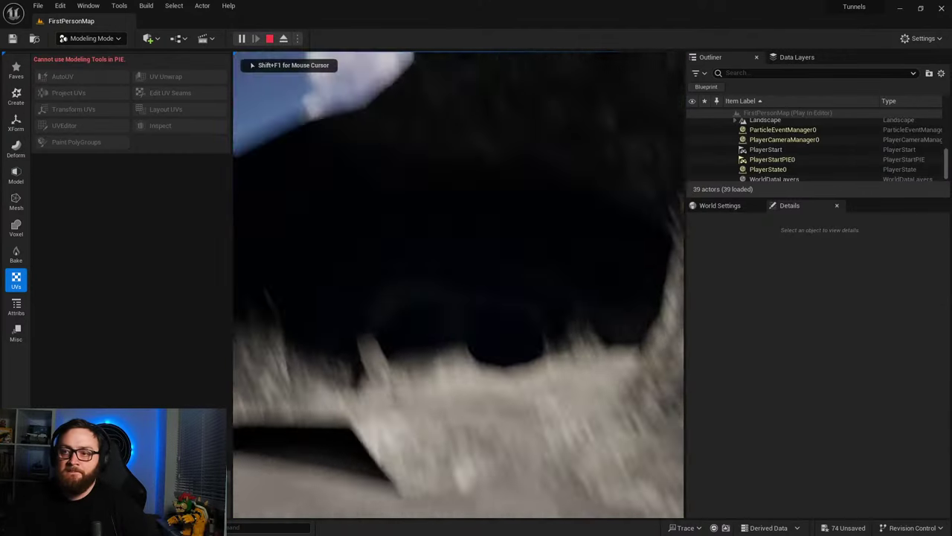
Step: Walk through the cave tunnels in the play test, checking the rock walls and floor, and end the play session
key("w")
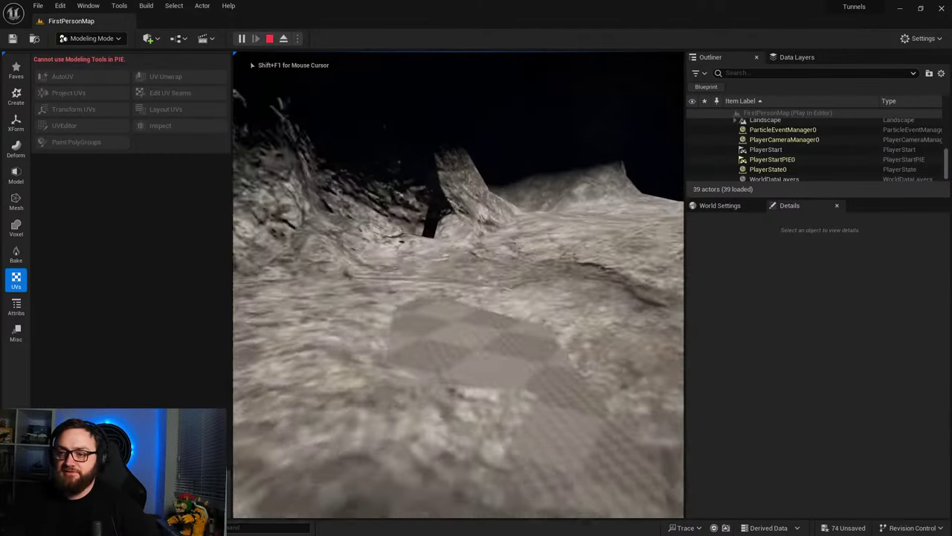
key("w")
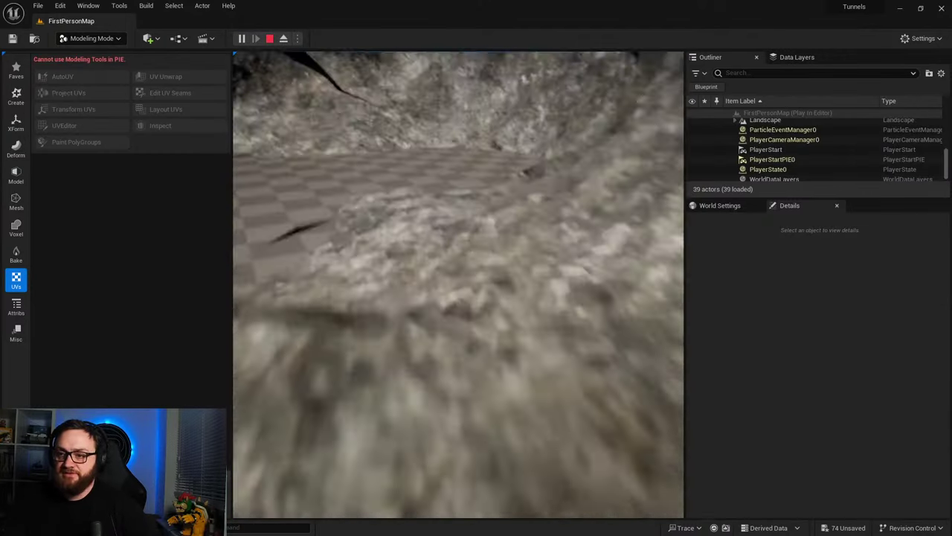
key("w")
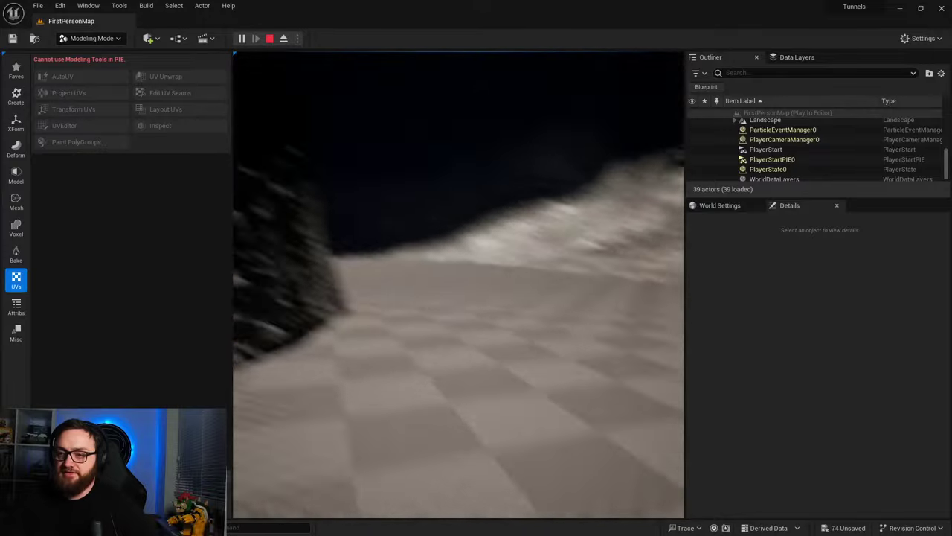
key("w")
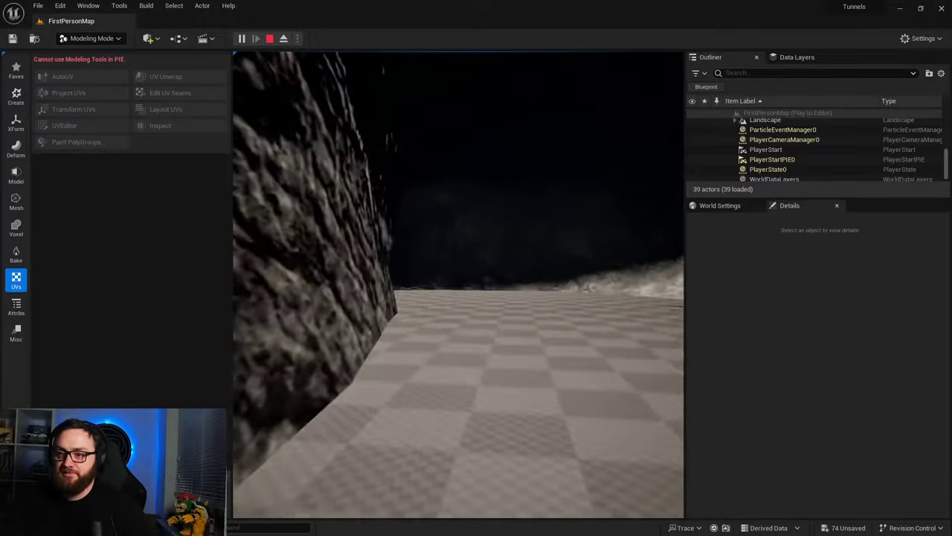
key("w")
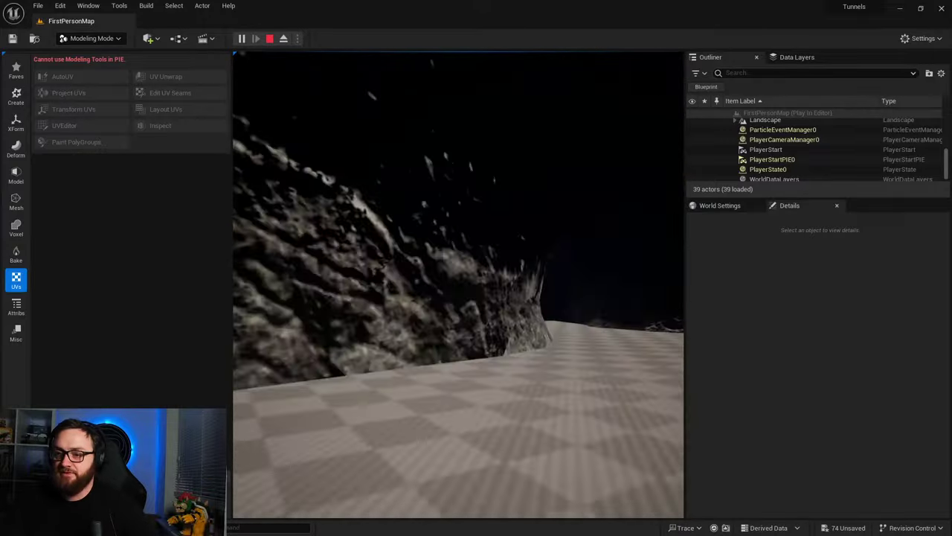
key("w")
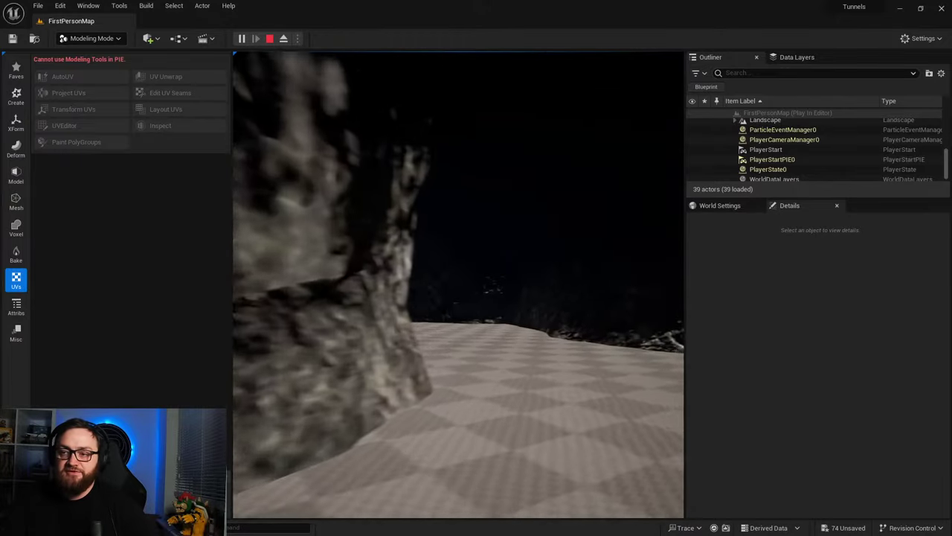
key("w")
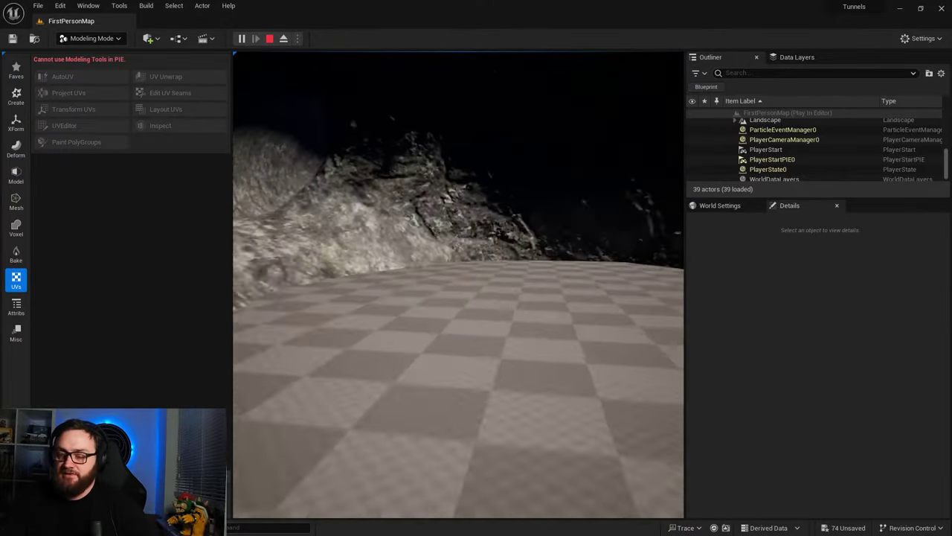
key("w")
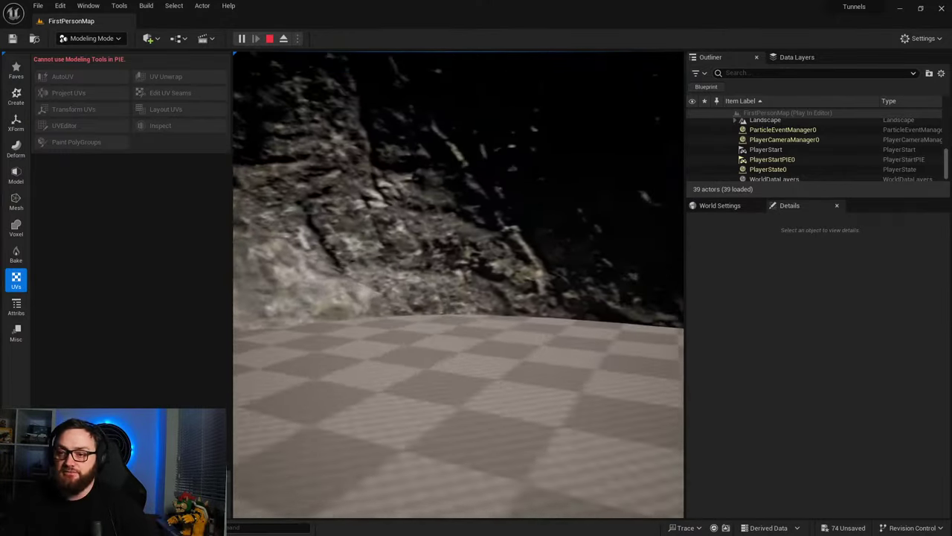
key("w")
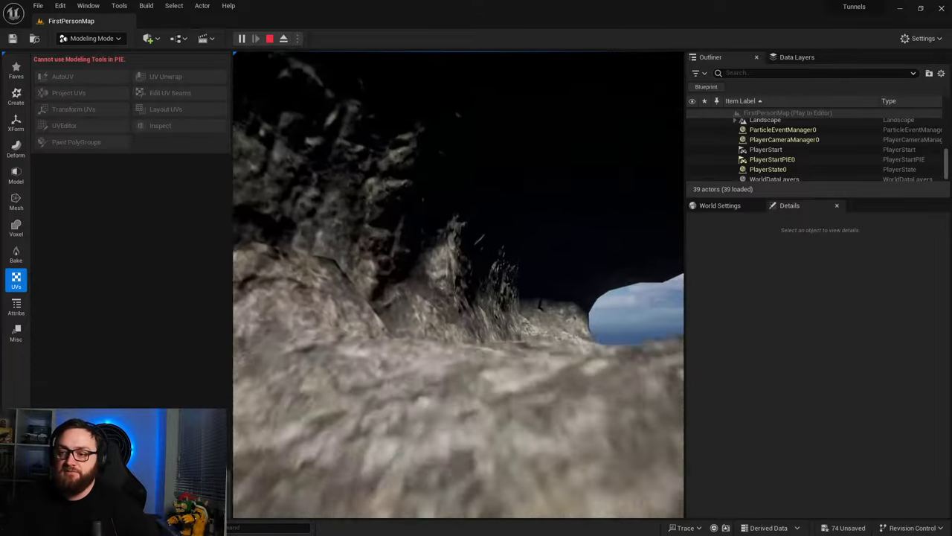
key("w")
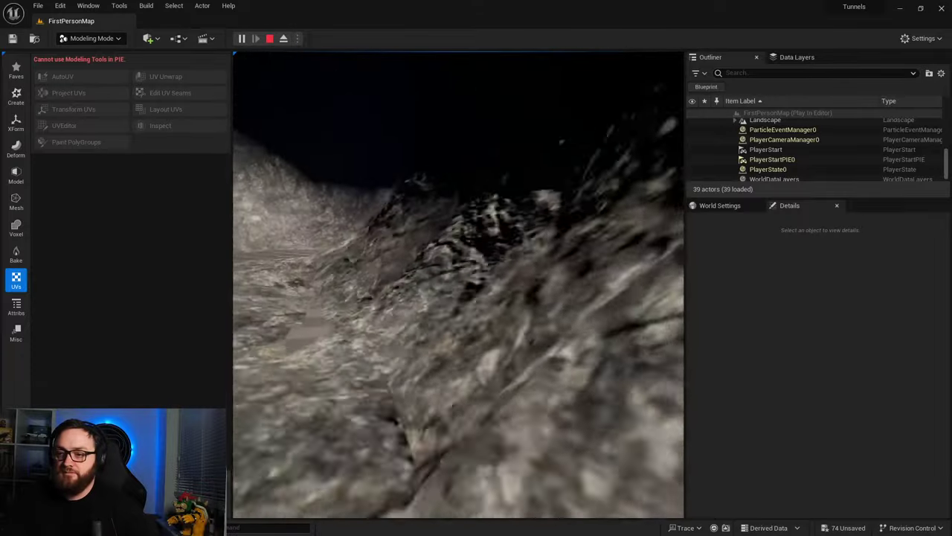
key("w")
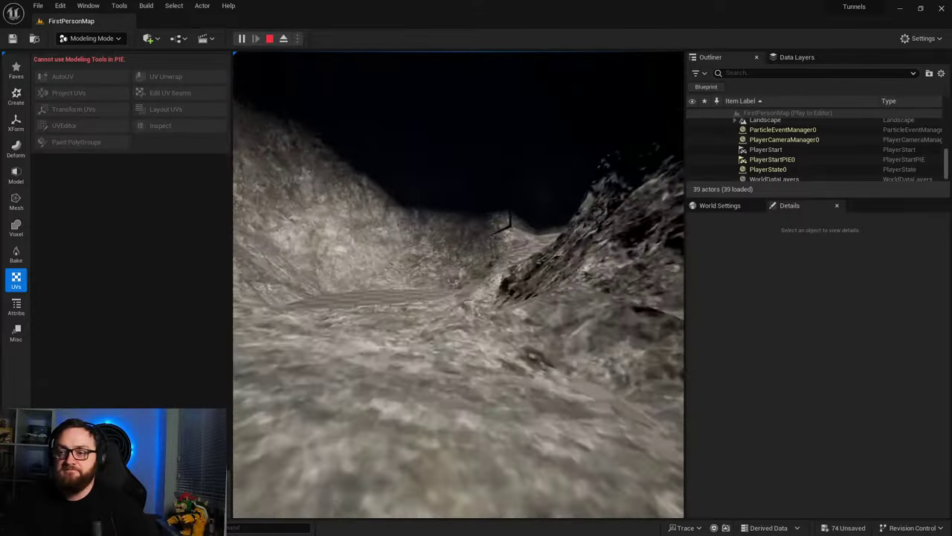
key("w")
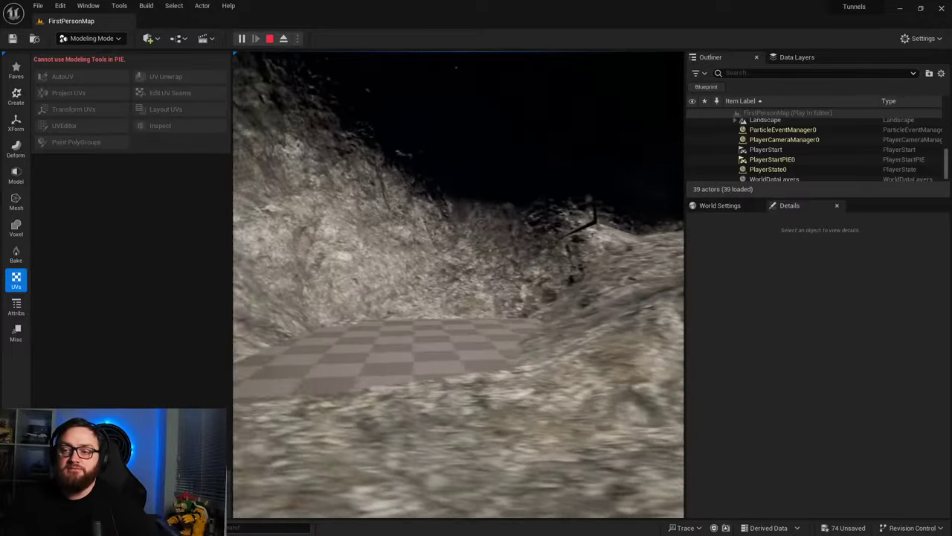
key("w")
key("Escape")
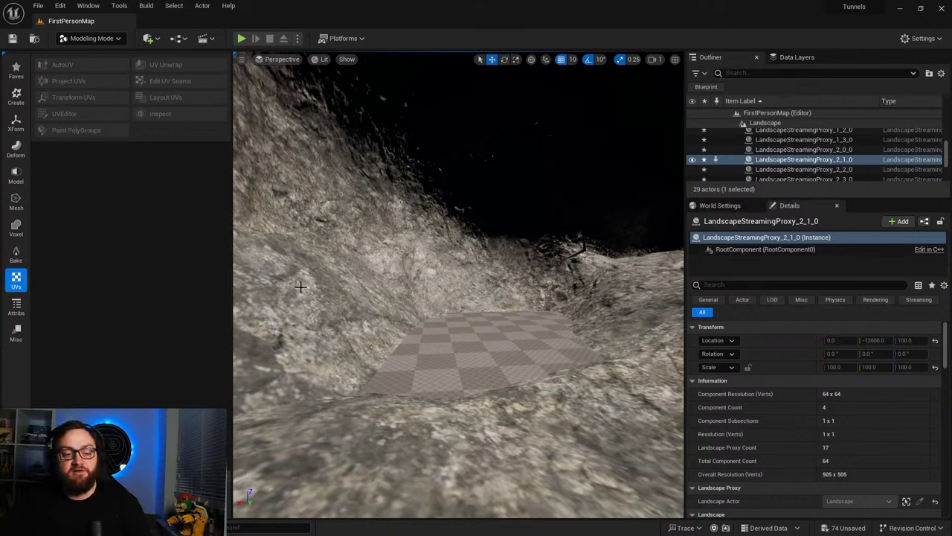
Step: Switch to Selection Mode and select the tunnel mesh
key("w")
right_click_drag(458, 285, 617, 257)
key("w")
right_click_drag(509, 288, 517, 285)
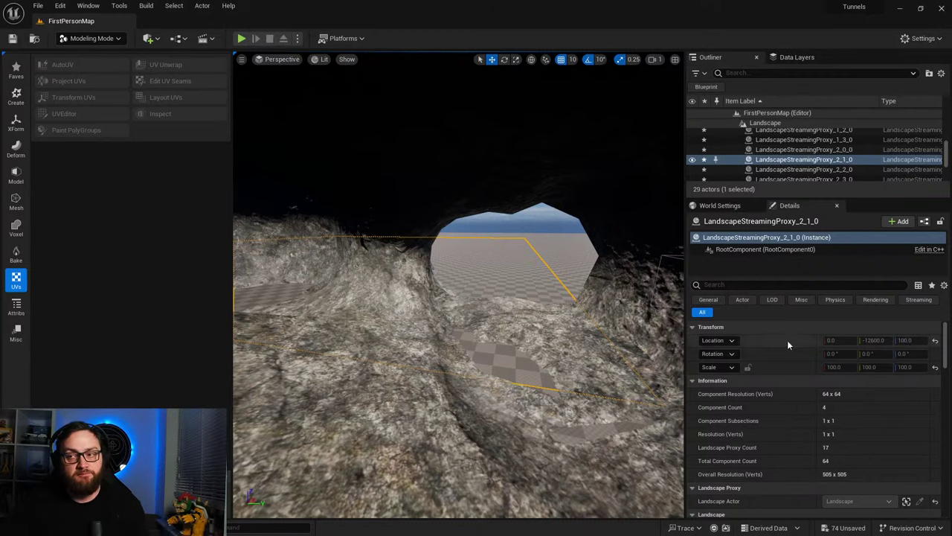
key("s")
right_click_drag(458, 284, 521, 281)
right_click_drag(404, 386, 339, 227)
left_click(92, 38)
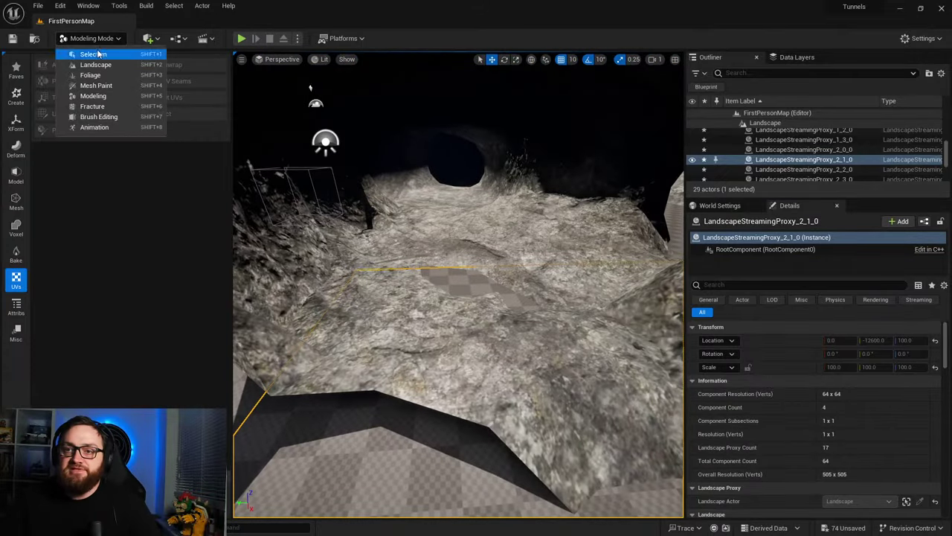
left_click(93, 53)
right_click_drag(484, 357, 453, 322)
left_click(458, 262)
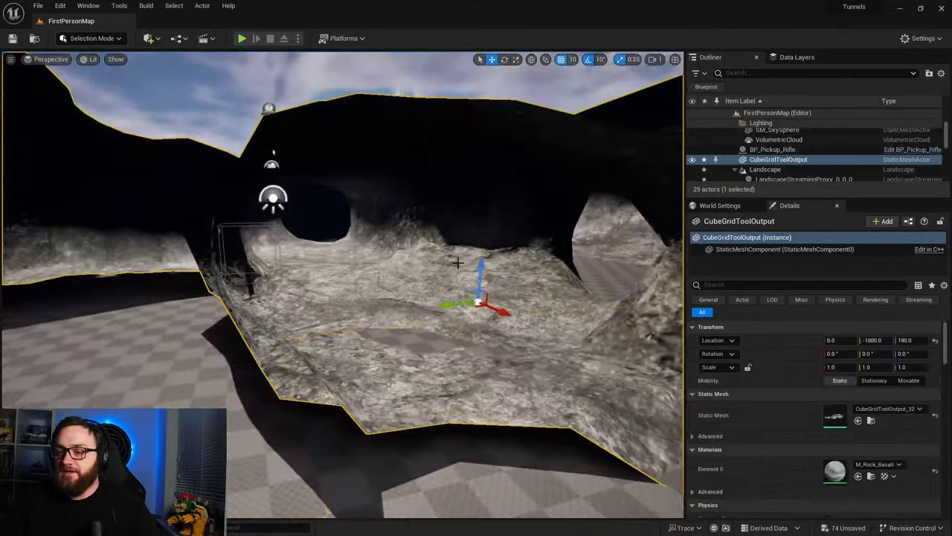
Step: Open the M_Rock_Basalt material from the StarterContent Materials folder and examine its Base Color nodes and preview sphere
right_click_drag(334, 342, 294, 331)
key("ctrl+space")
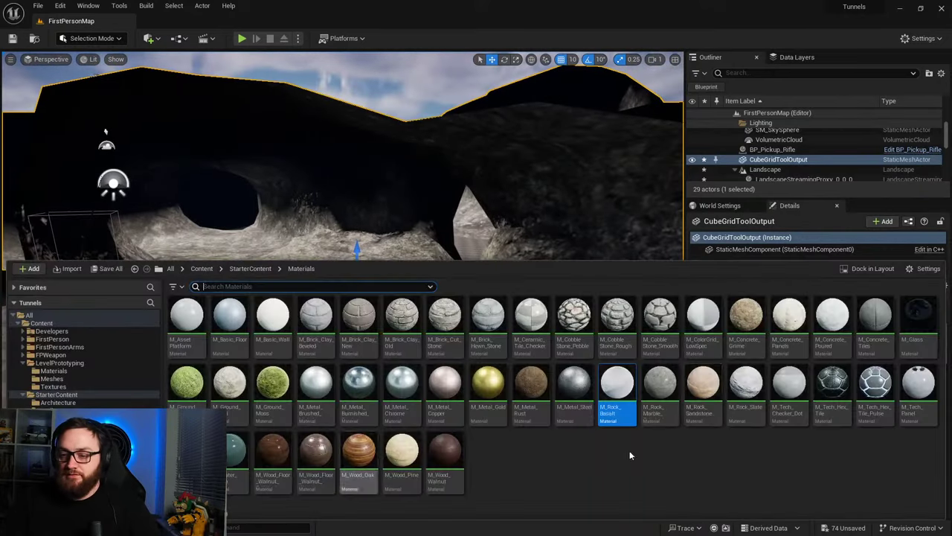
left_click(624, 392)
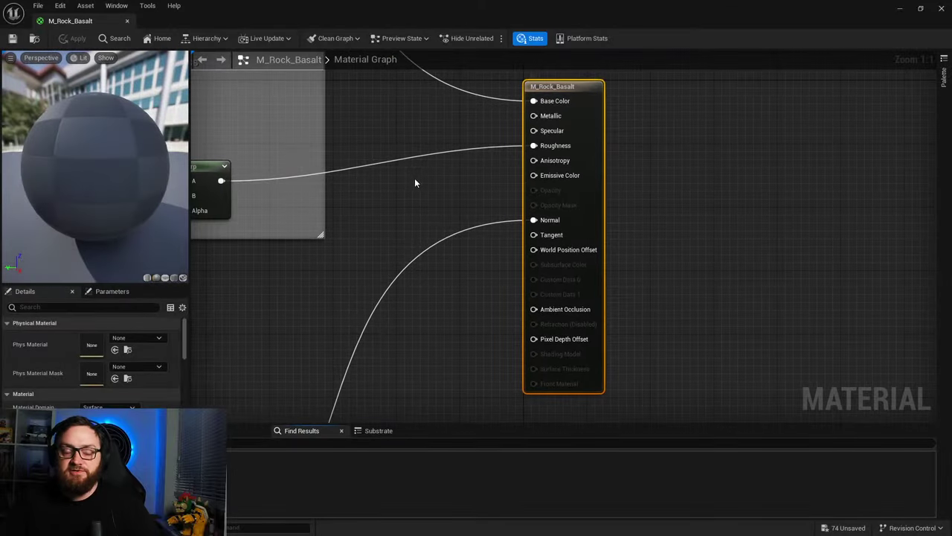
right_click_drag(414, 186, 572, 286)
right_click_drag(584, 196, 593, 362)
right_click_drag(391, 164, 457, 194)
scroll(442, 215, "down", 2)
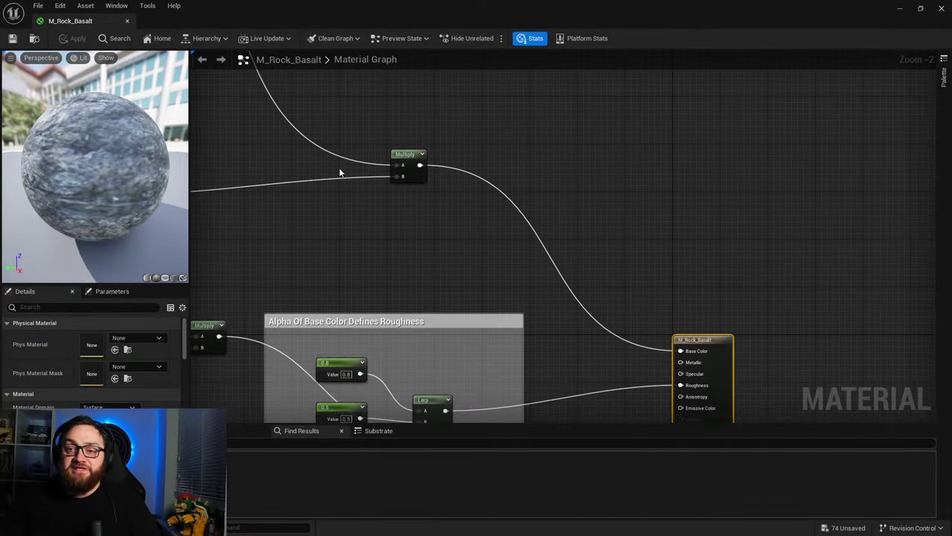
left_click_drag(95, 172, 165, 148)
left_click_drag(104, 141, 78, 151)
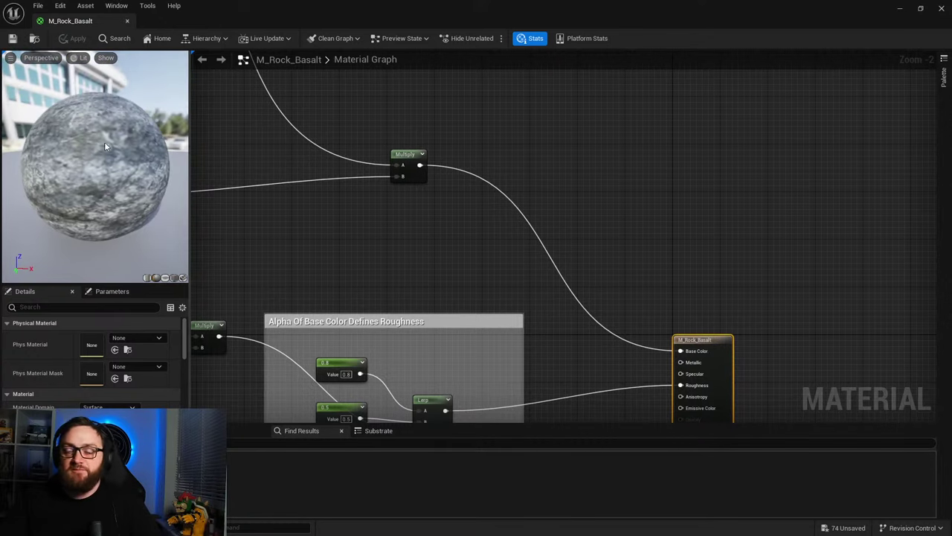
Step: Add a Vertex Color node to the material graph and place it above the Multiply node that feeds Base Color
right_click_drag(384, 246, 246, 246)
scroll(375, 191, "up", 2)
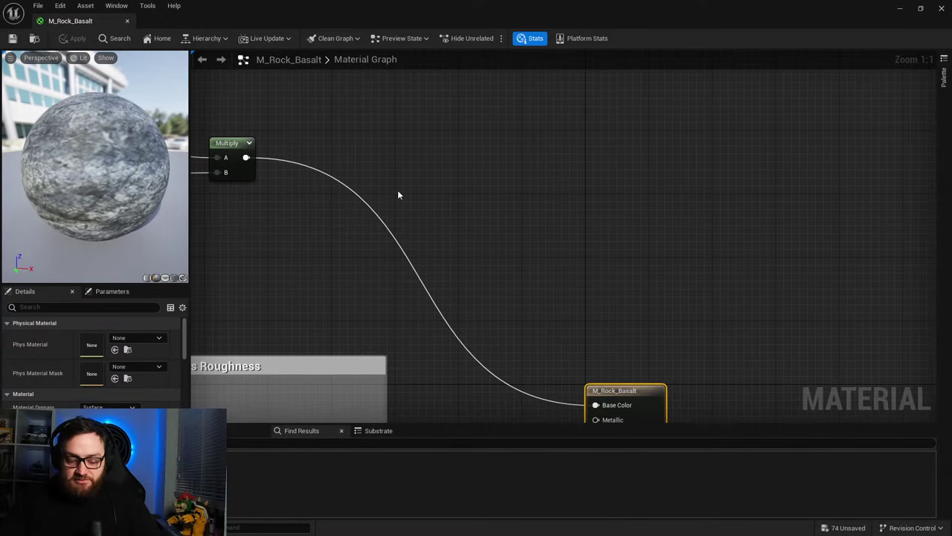
right_click(398, 195)
type("vertexc")
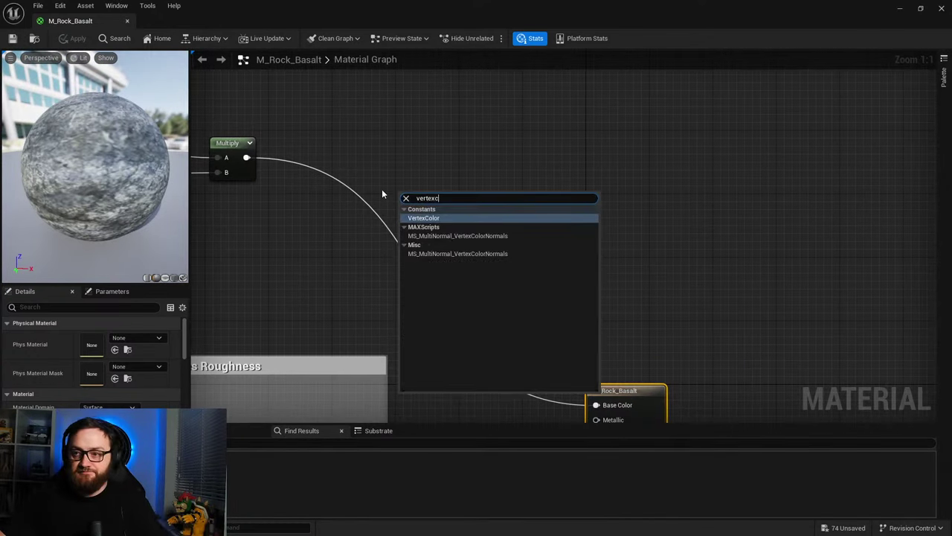
key("Return")
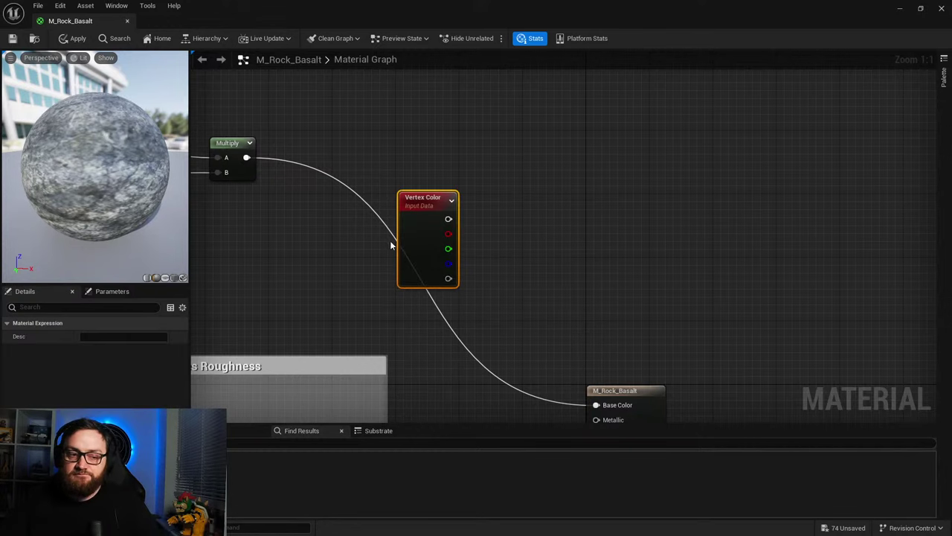
left_click_drag(404, 212, 333, 70)
right_click_drag(387, 187, 384, 258)
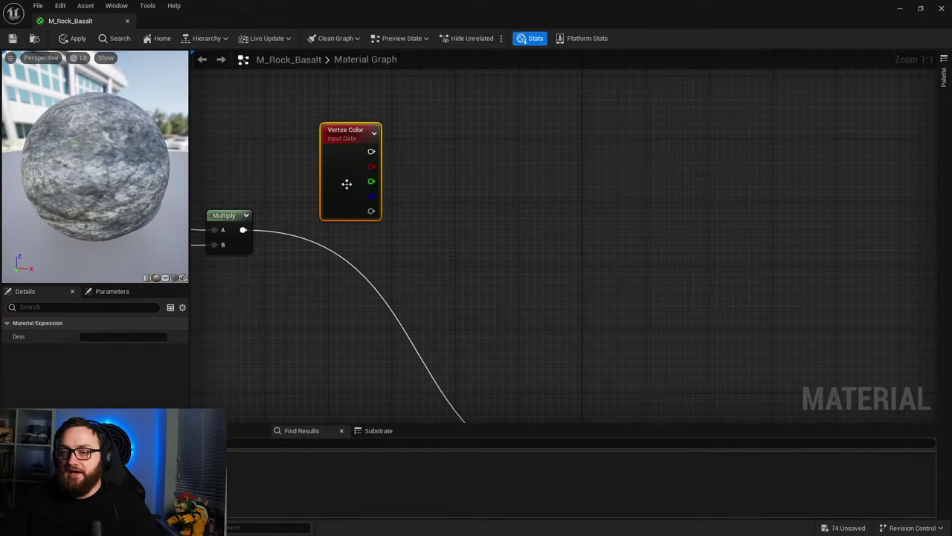
Step: Add a Lerp node driven by the Vertex Color's red channel as its Alpha, positioned between the Multiply and material output nodes
left_click_drag(346, 184, 419, 245)
type("lerp")
key("Return")
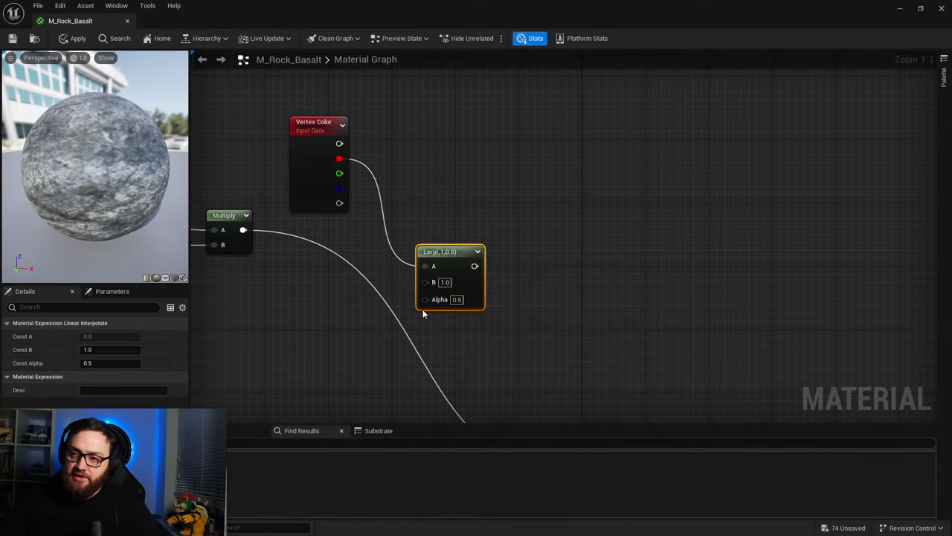
left_click_drag(432, 269, 435, 301, "ctrl")
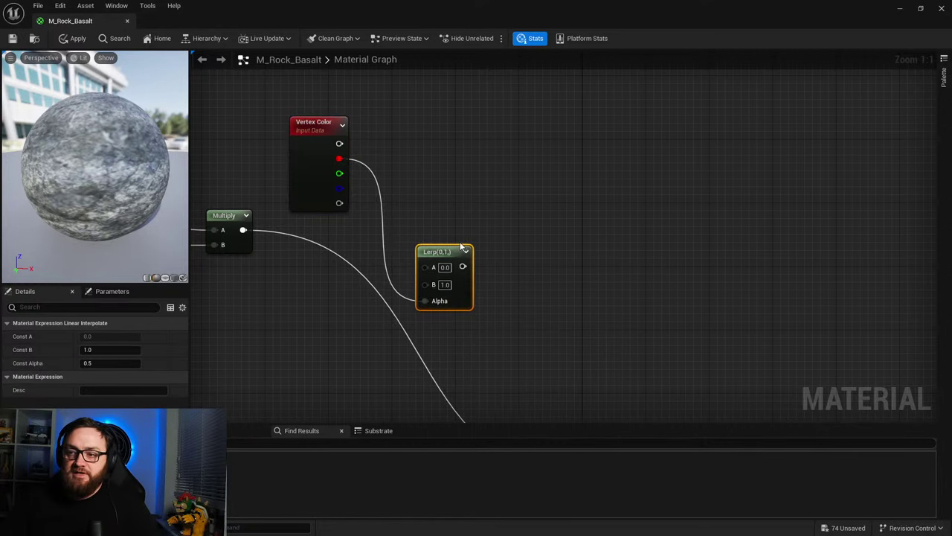
left_click_drag(456, 253, 502, 266)
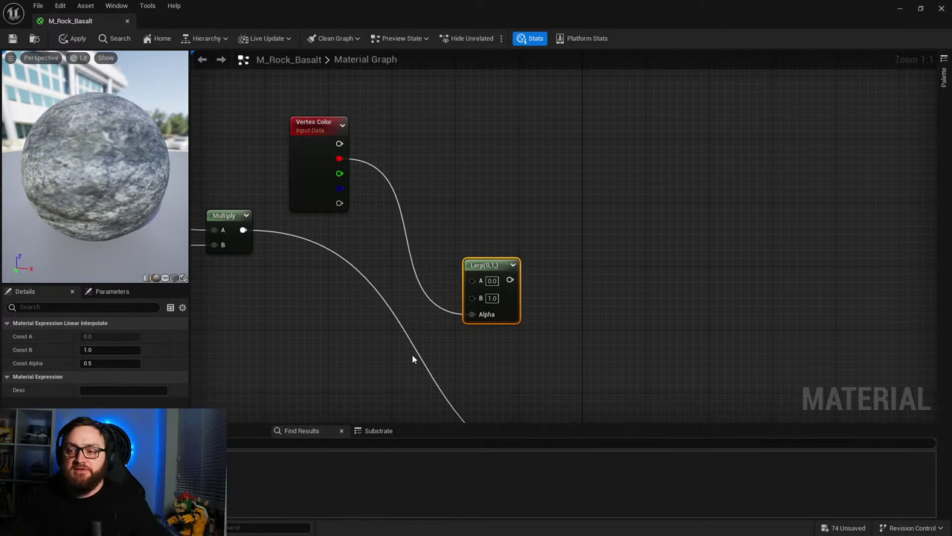
Step: Connect the existing Multiply output to the Lerp's B input and the Lerp's output to the material's Base Color
right_click_drag(344, 306, 166, 81)
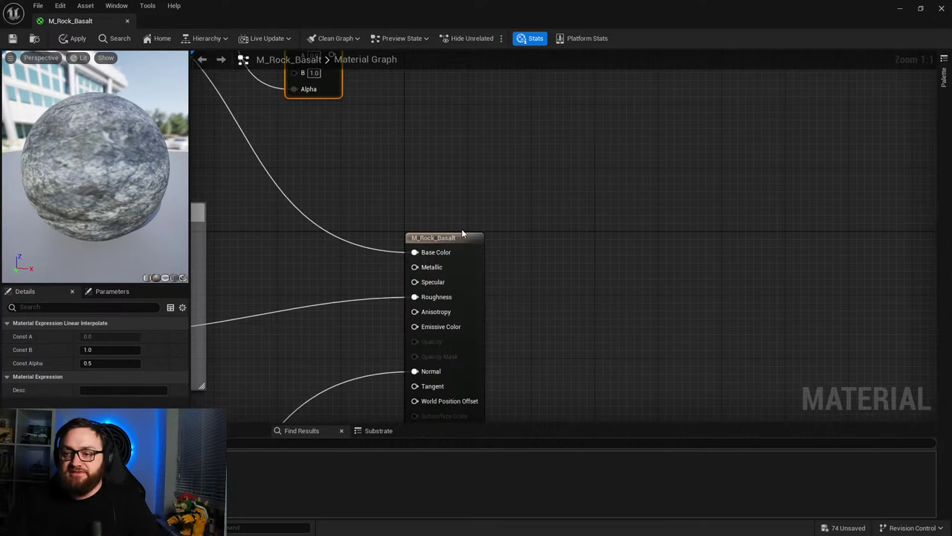
right_click_drag(328, 176, 437, 206)
left_click_drag(361, 174, 589, 240)
right_click_drag(653, 318, 508, 256)
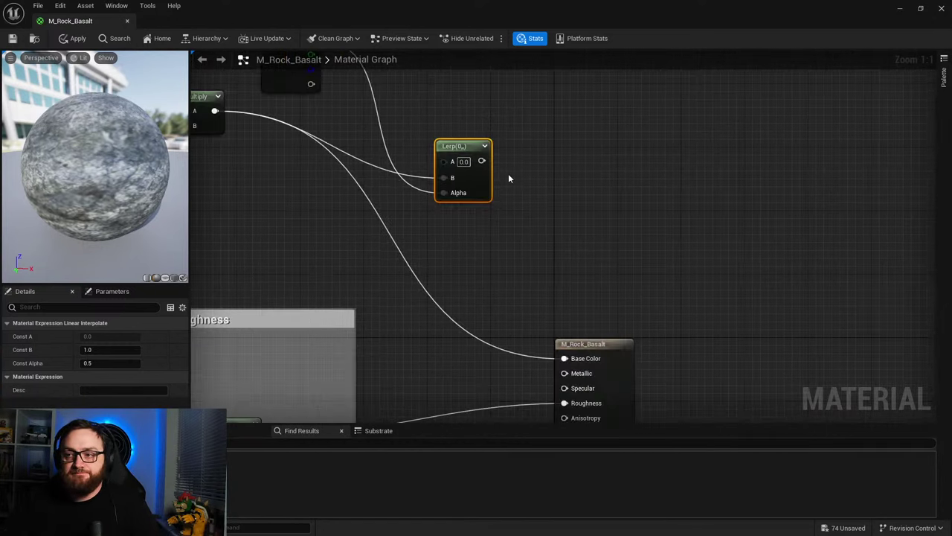
left_click_drag(482, 161, 577, 364)
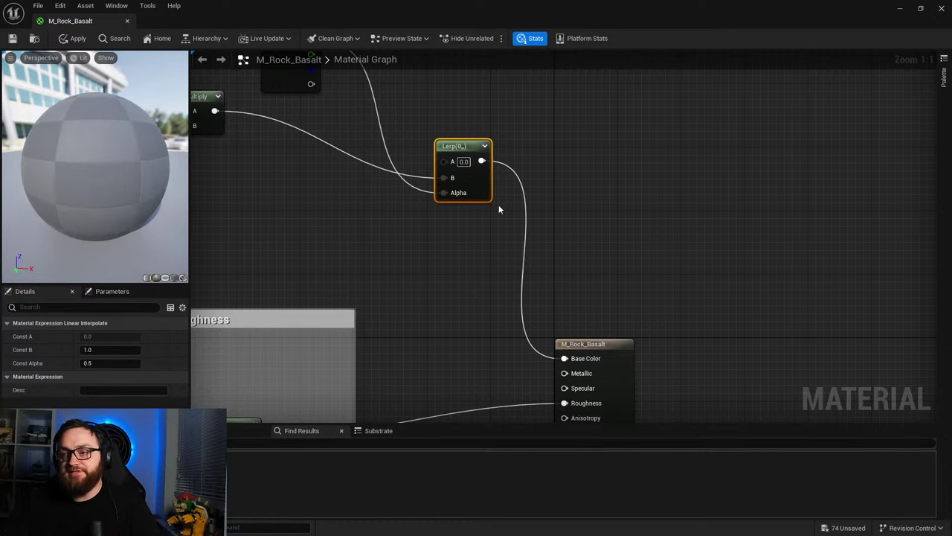
left_click_drag(473, 183, 466, 191)
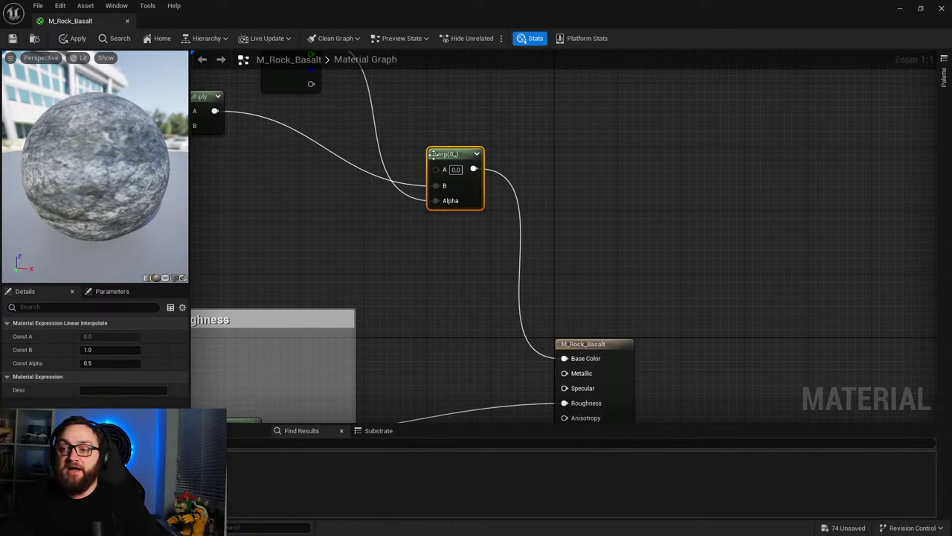
Step: Move the Vertex Color node clear of the wires and feed the existing Multiply output into a new Multiply node
right_click_drag(347, 74, 443, 230)
left_click_drag(375, 218, 260, 177)
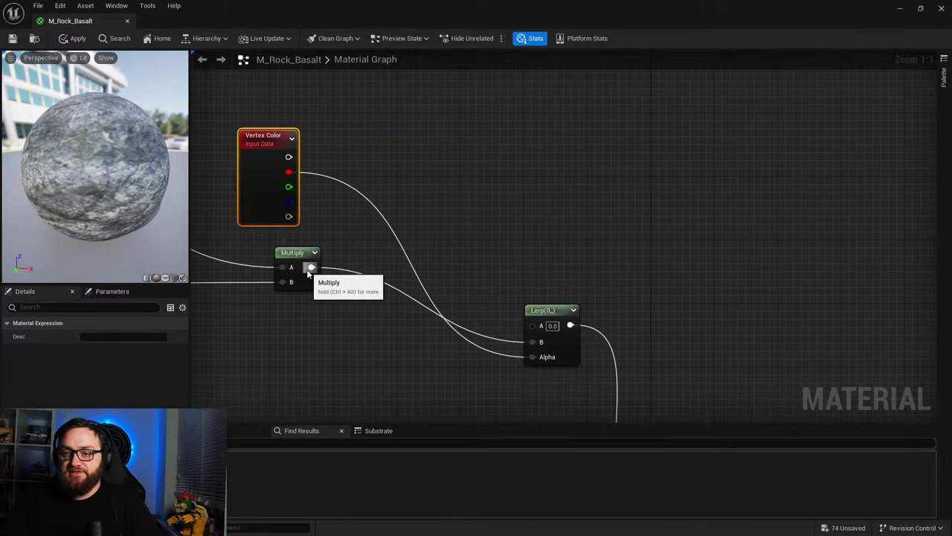
left_click_drag(311, 267, 493, 168)
type("*")
key("Return")
Step: Add a Constant3Vector colour node and connect it to the new Multiply node's B input
left_click(352, 108)
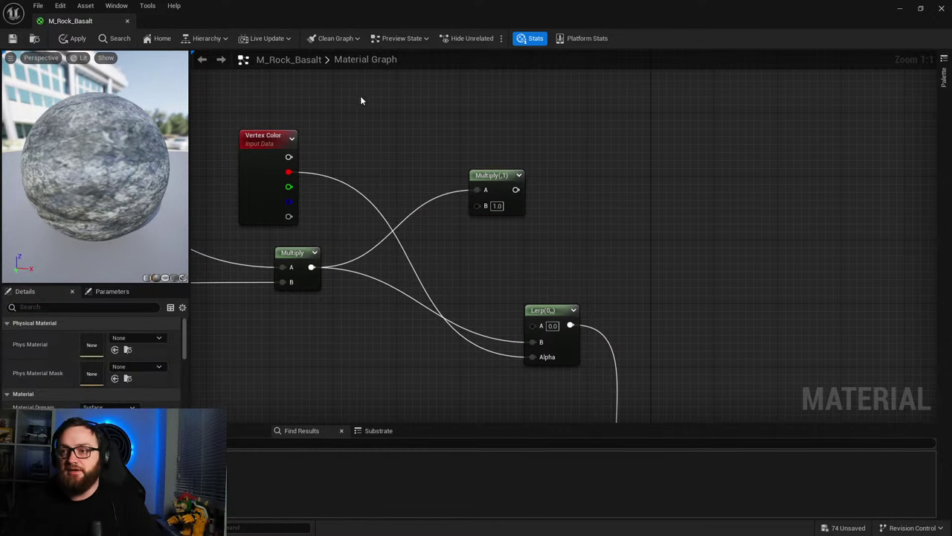
left_click(360, 96)
left_click_drag(414, 163, 380, 136)
left_click_drag(421, 86, 477, 205)
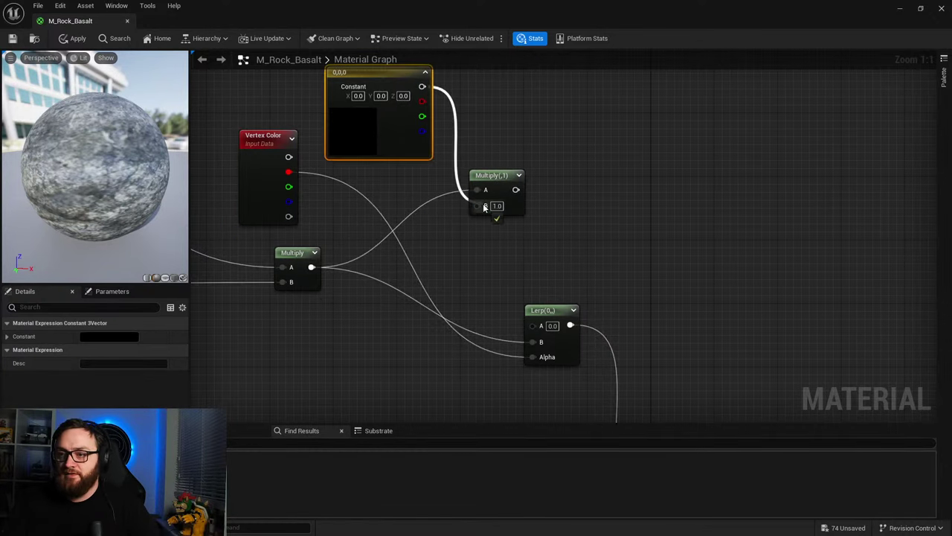
Step: Set the Constant3Vector to a sandy brown (0.494792, 0.300468, 0.142123) and move the node away from the new Multiply
left_click(91, 338)
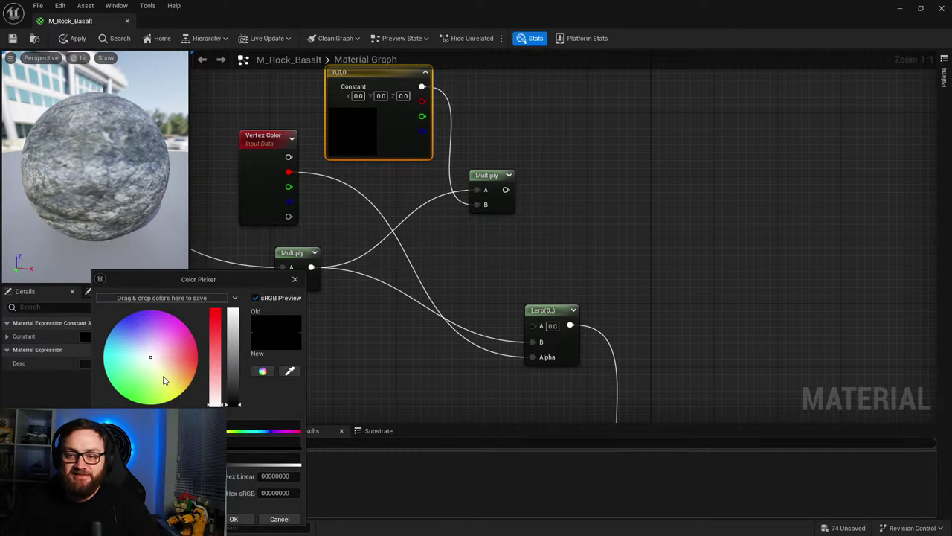
left_click_drag(172, 380, 169, 366)
mouse_move(234, 326)
left_mouse_down()
mouse_move(214, 379)
mouse_move(234, 361)
left_mouse_up()
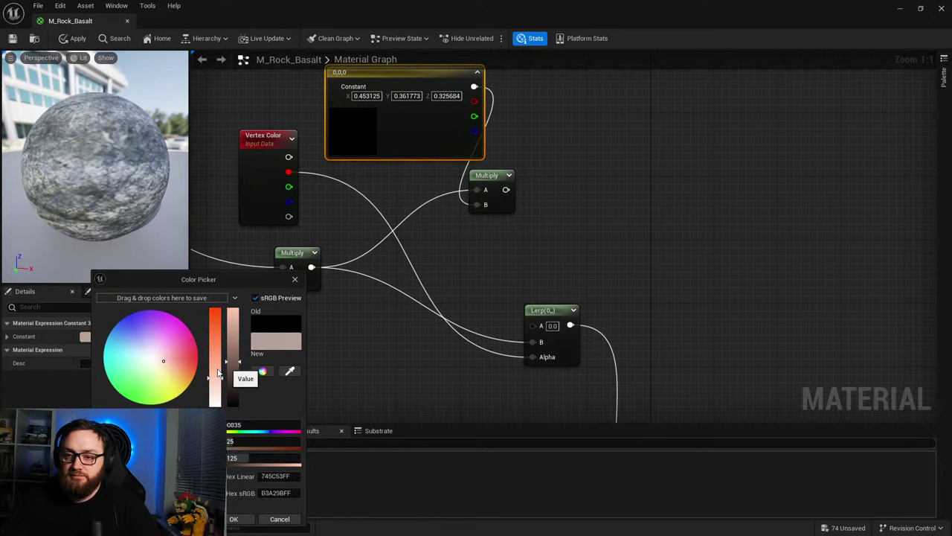
left_click_drag(173, 365, 180, 373)
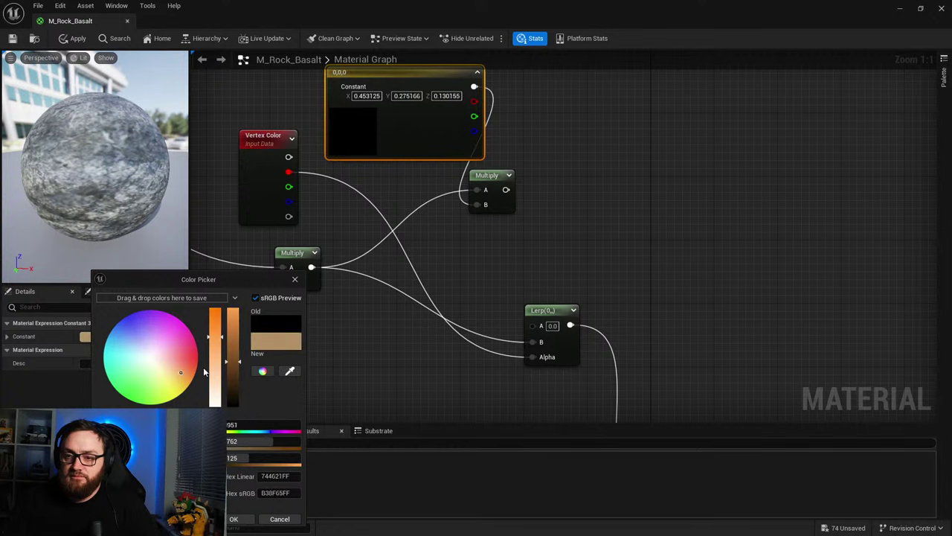
left_click_drag(230, 352, 232, 357)
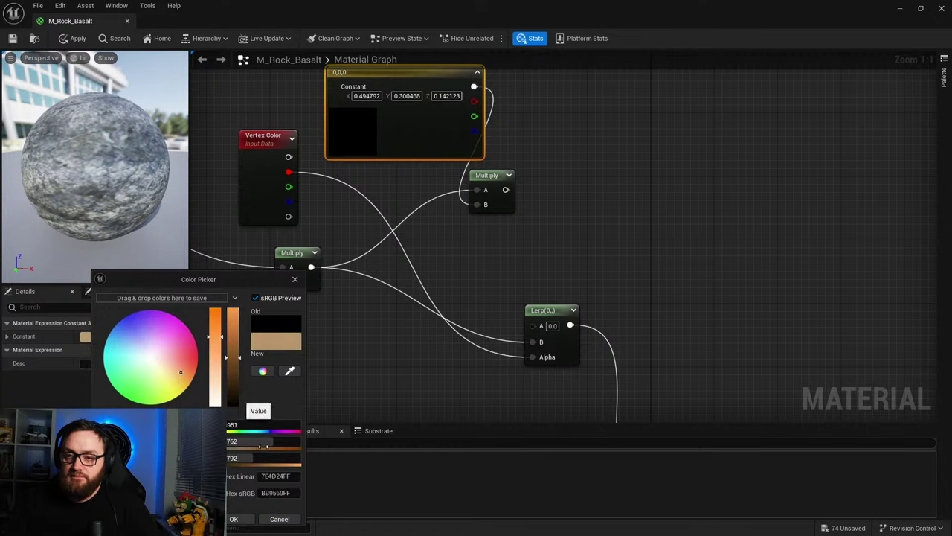
left_click(250, 518)
left_click_drag(416, 129, 344, 114)
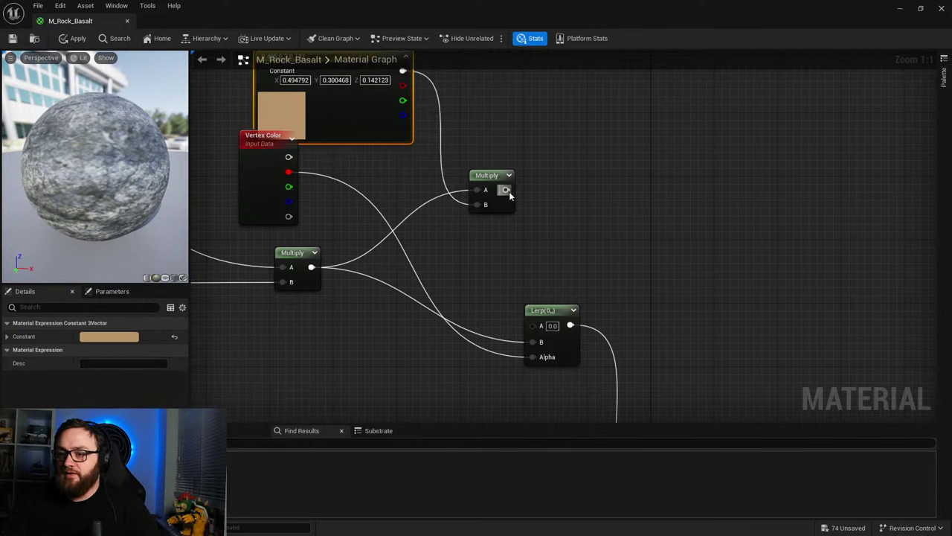
Step: Connect the tinted Multiply output to the Lerp's A input, then apply, save and close the M_Rock_Basalt material
left_click_drag(507, 190, 533, 328)
right_click_drag(661, 324, 508, 173)
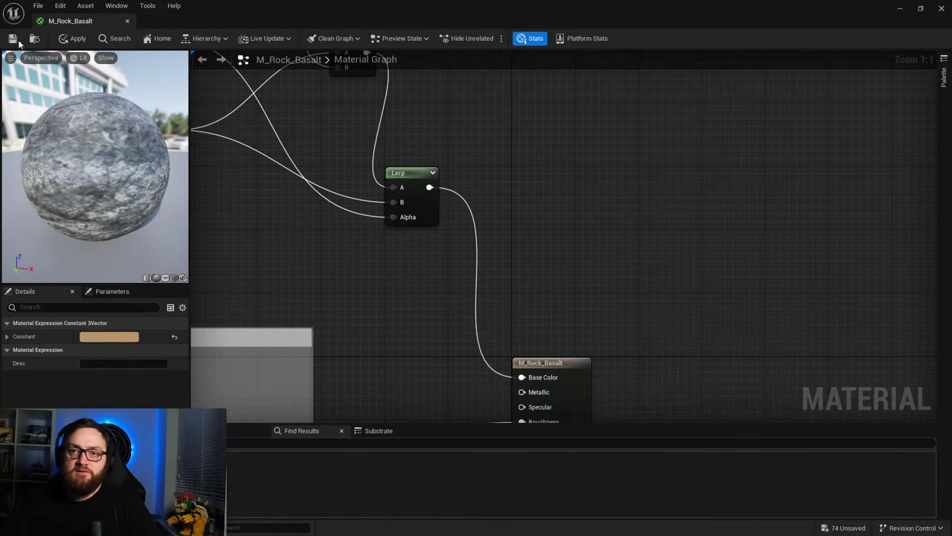
left_click(76, 38)
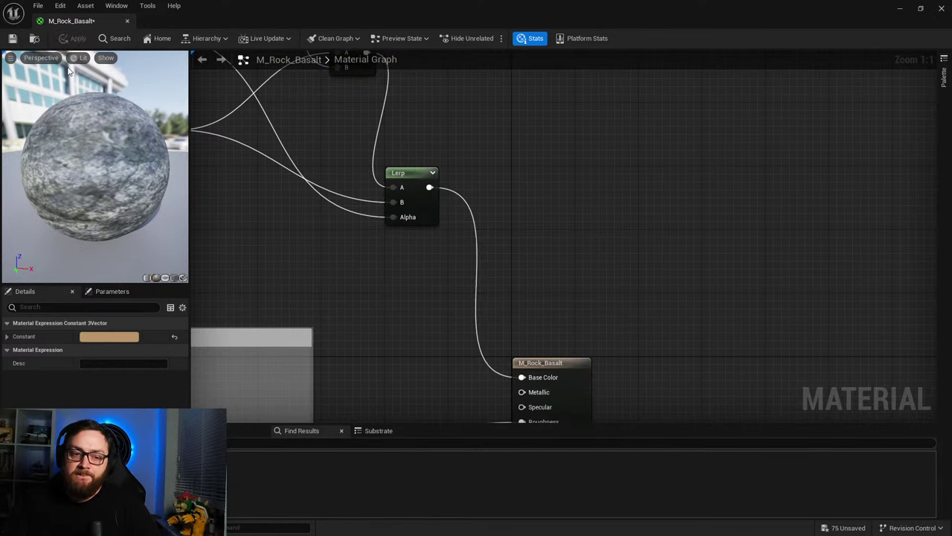
left_click(13, 38)
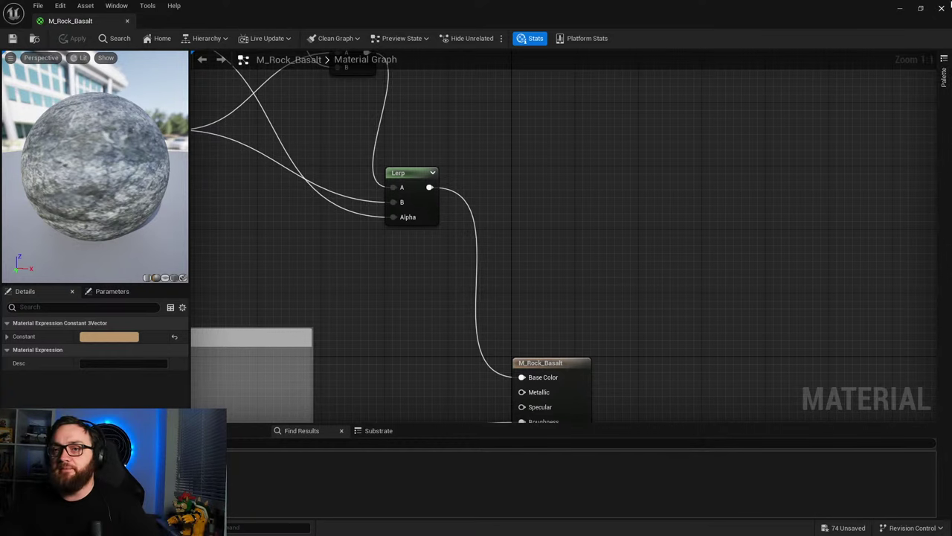
left_click(943, 7)
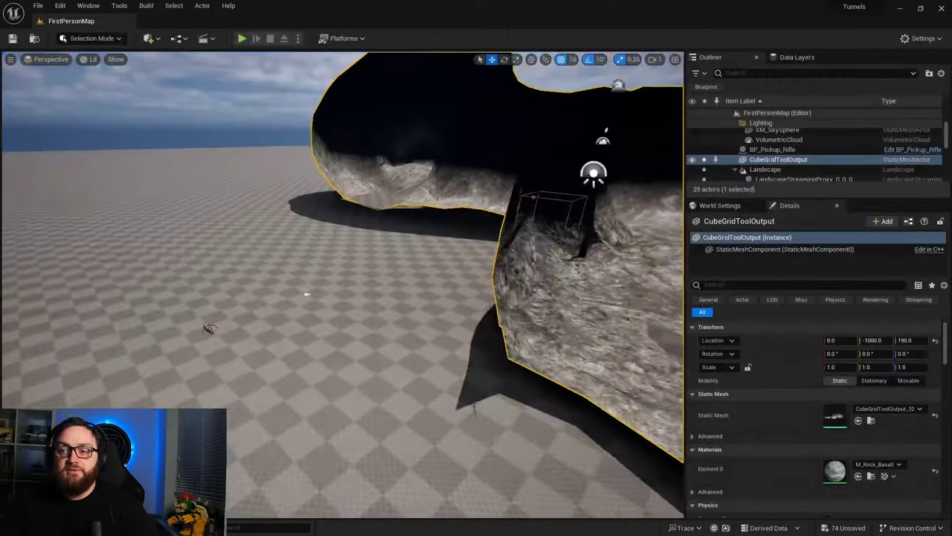
Step: Switch the editor to Mesh Paint mode and activate vertex color Paint for the selected tunnel mesh
right_click_drag(440, 288, 558, 250)
right_click_drag(447, 335, 402, 328)
right_click_drag(328, 296, 384, 339)
right_click_drag(286, 180, 355, 288)
left_click(110, 41)
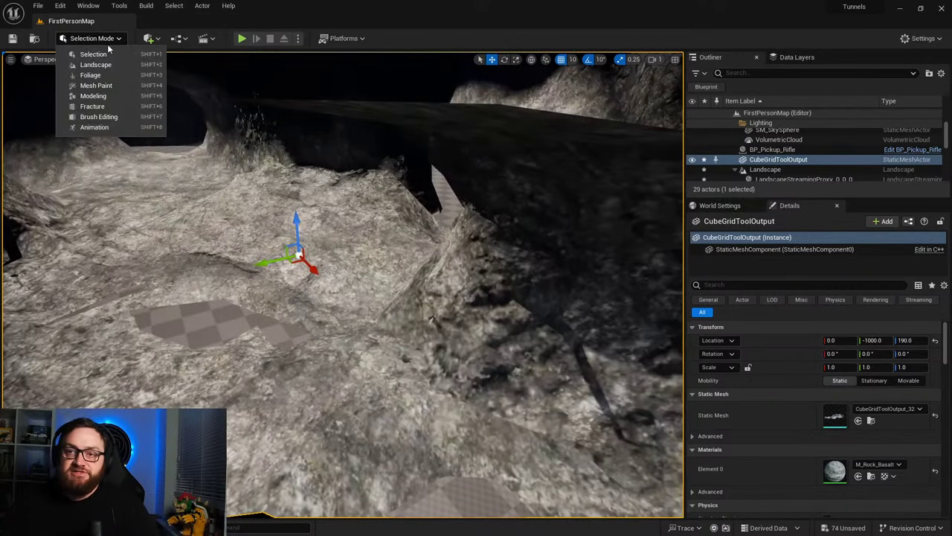
left_click(95, 86)
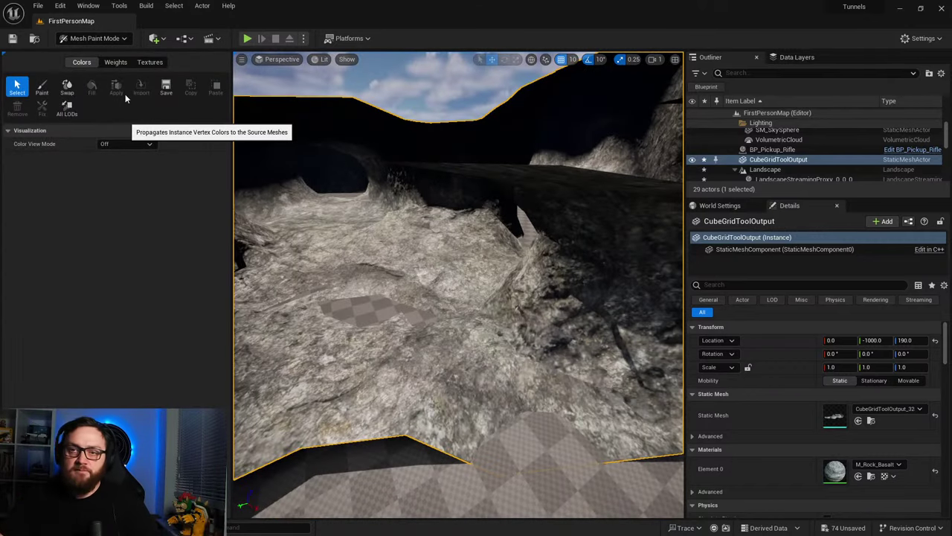
left_click(41, 87)
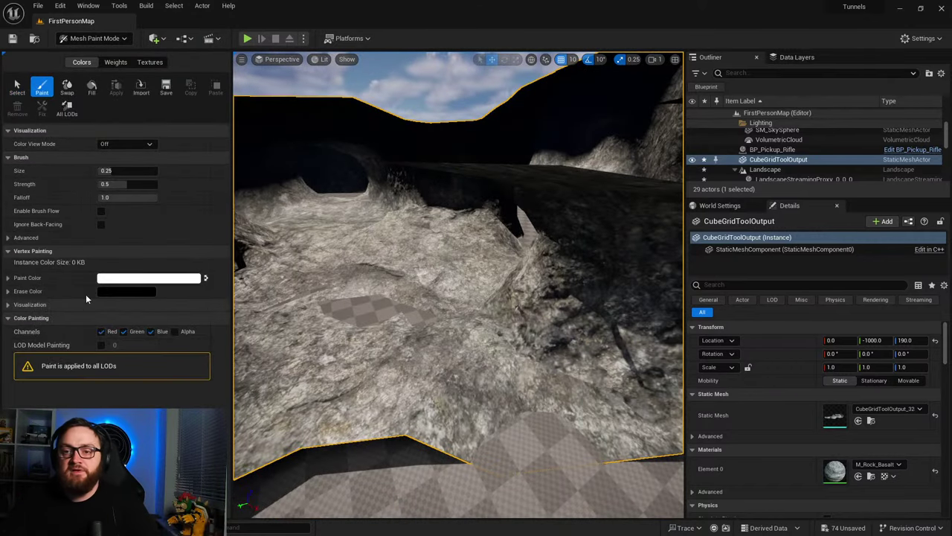
Step: Check the tunnel mesh's vertex colors in the RGB Channels view, and set the color view mode back to Off
right_click_drag(408, 323, 265, 233)
left_click(126, 144)
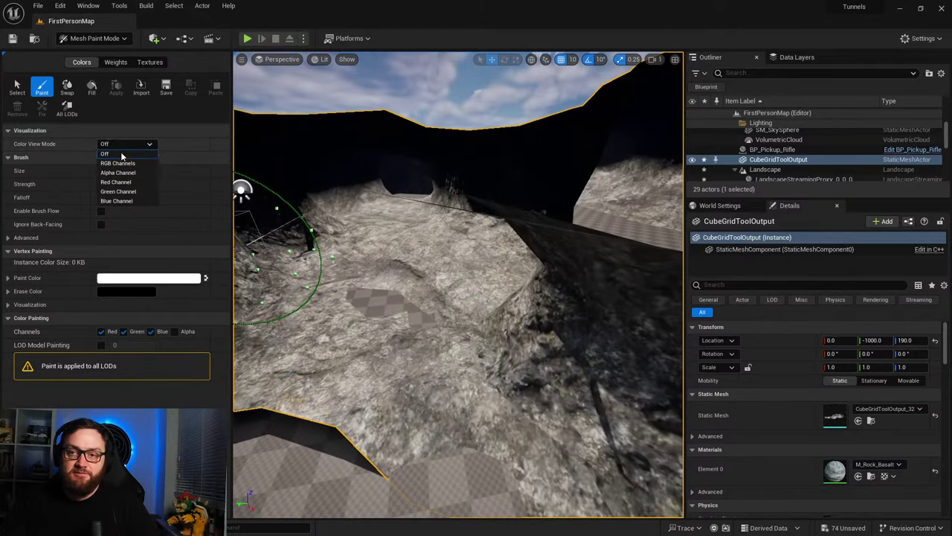
left_click(120, 162)
mouse_move(521, 329)
right_mouse_down()
mouse_move(424, 324)
mouse_move(521, 329)
mouse_move(523, 319)
mouse_move(521, 328)
right_mouse_up()
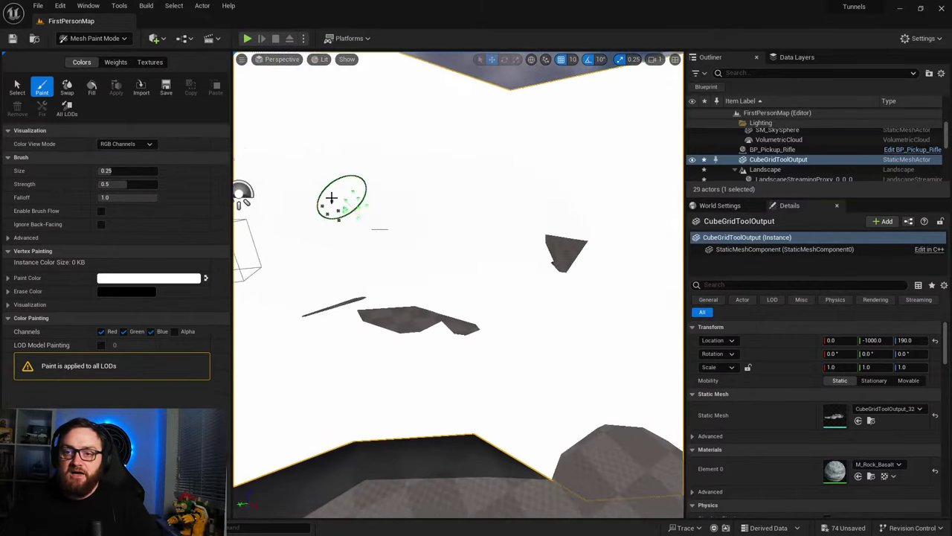
left_click(148, 148)
left_click(124, 154)
right_click_drag(451, 314, 416, 321)
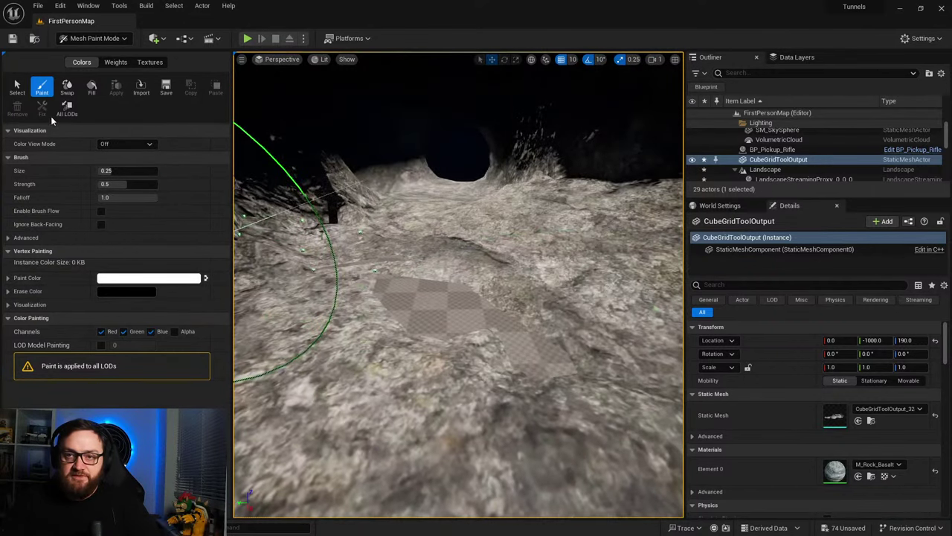
Step: Erase vertex color to black along the floor of the entrance chamber and the passage beyond it to reveal the brown tint
left_click(9, 292)
left_click(8, 292)
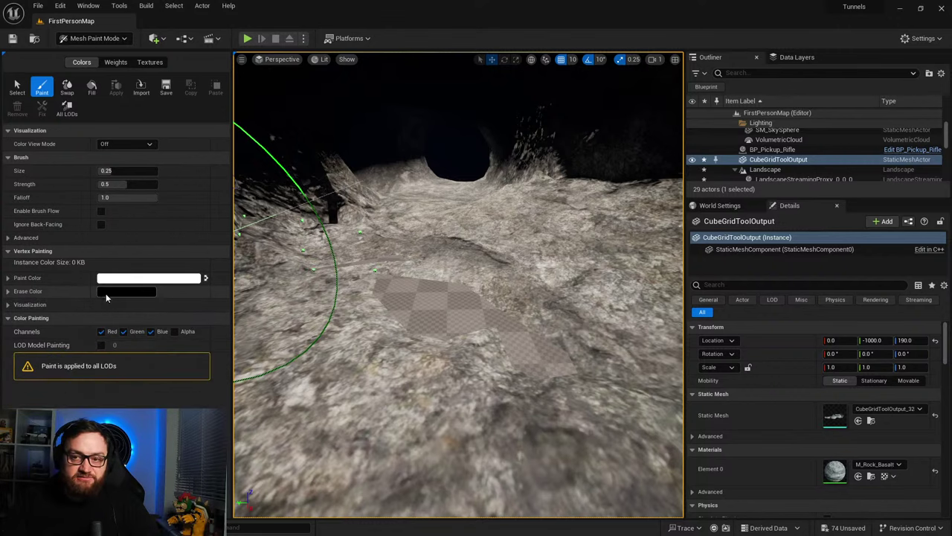
right_click_drag(476, 327, 395, 305)
right_click_drag(408, 262, 444, 340)
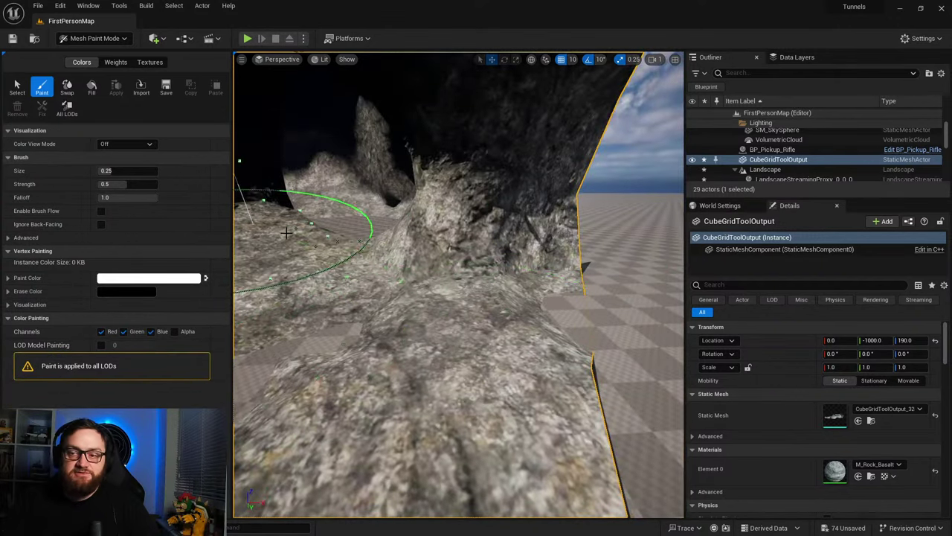
mouse_move(506, 310)
right_mouse_down()
mouse_move(417, 313)
mouse_move(457, 297)
right_mouse_up()
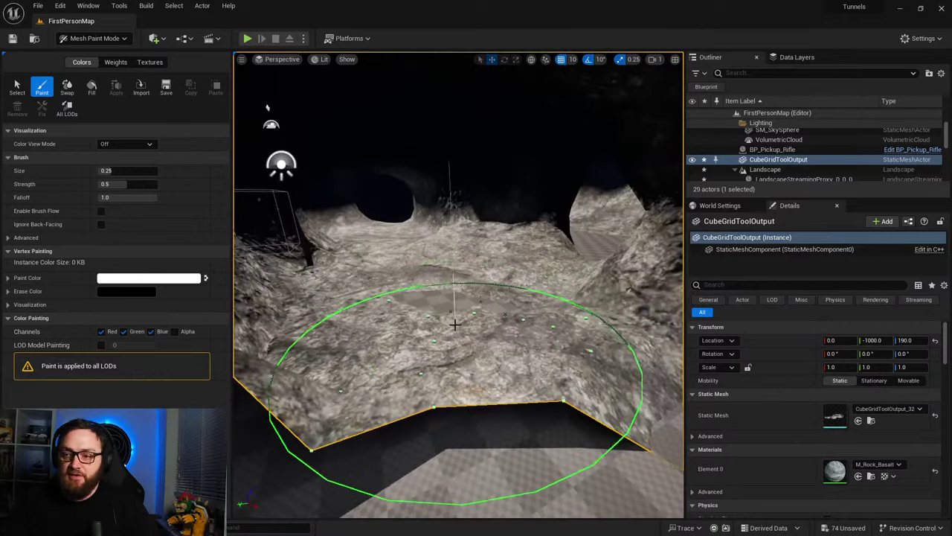
mouse_move(454, 316)
left_mouse_down()
mouse_move(427, 277)
mouse_move(457, 428)
mouse_move(476, 320)
mouse_move(459, 259)
left_mouse_up()
mouse_move(459, 259)
right_mouse_down()
mouse_move(394, 223)
mouse_move(432, 268)
mouse_move(422, 313)
mouse_move(446, 326)
mouse_move(509, 331)
right_mouse_up()
key("w")
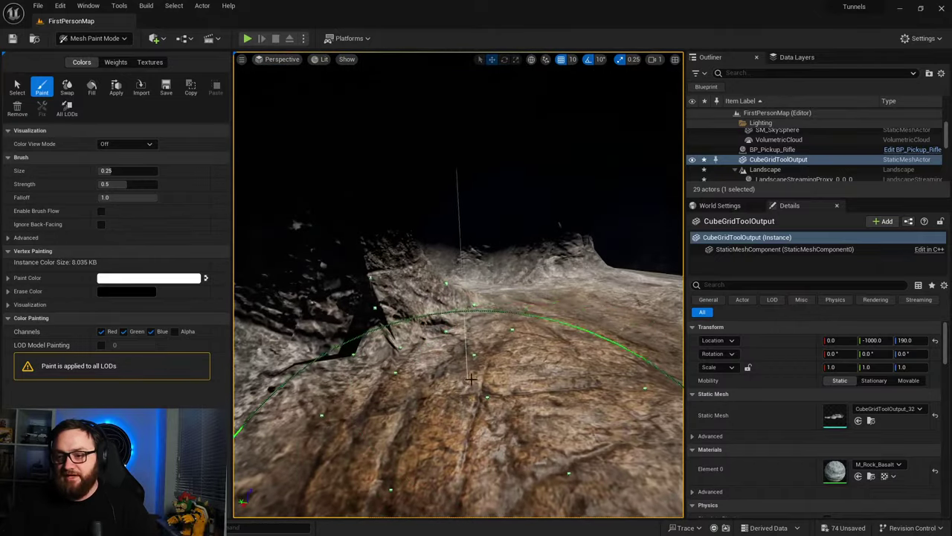
right_click_drag(470, 379, 541, 357)
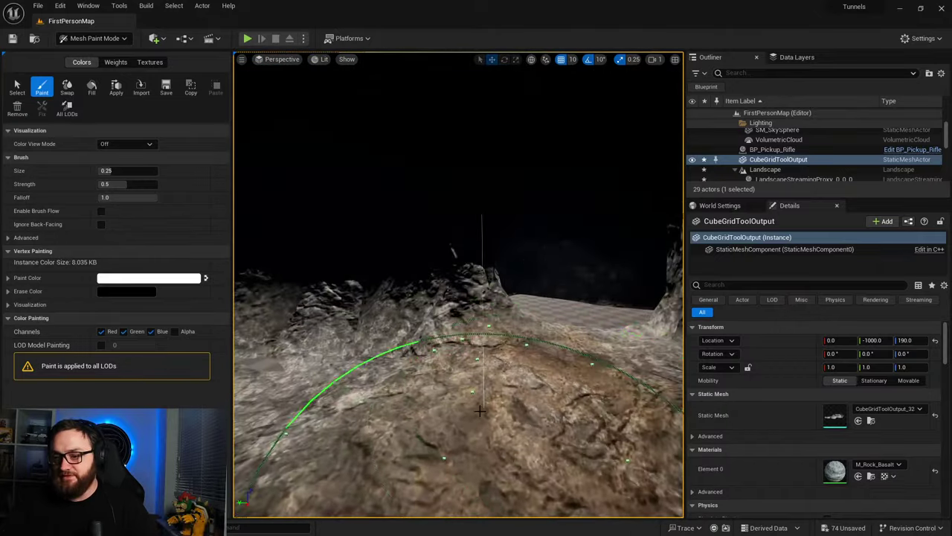
right_click_drag(479, 410, 520, 378)
right_click_drag(521, 411, 523, 403)
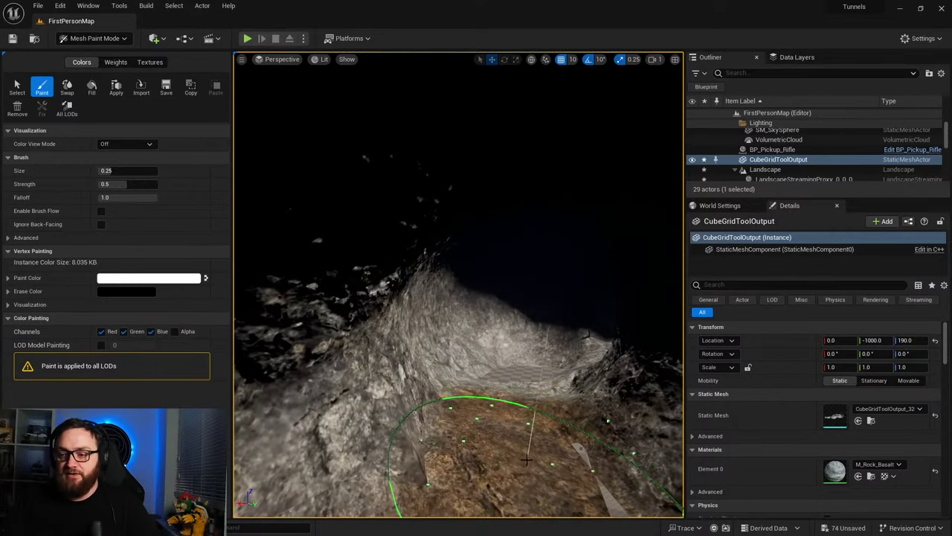
right_click_drag(526, 460, 500, 381)
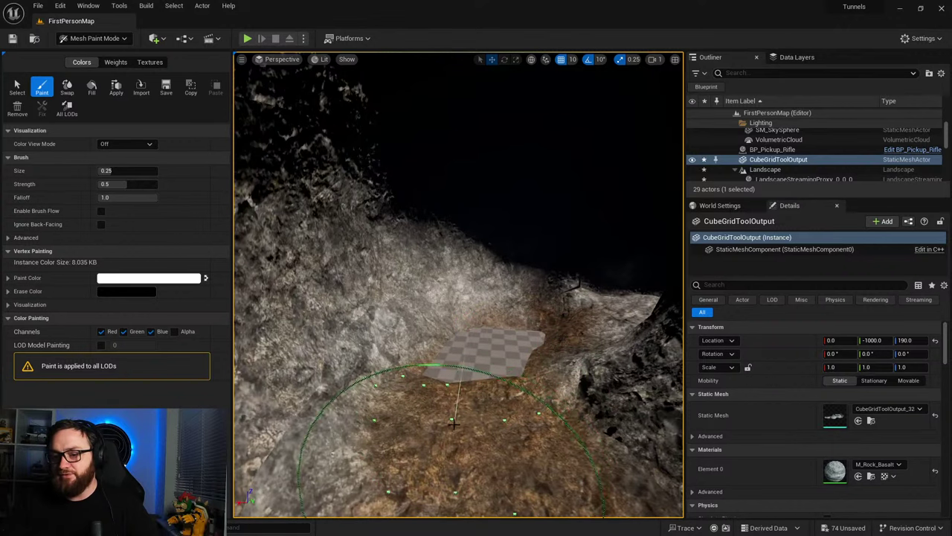
right_click_drag(450, 458, 445, 438)
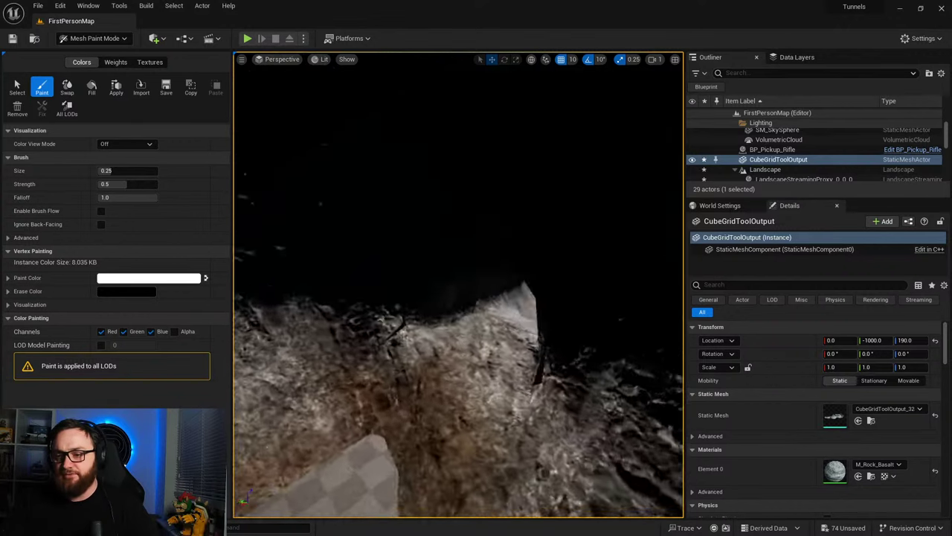
Step: Continue erasing vertex color along the rock edges around the large checkered floor area deeper in the tunnel
mouse_move(449, 314)
right_mouse_down()
mouse_move(551, 334)
mouse_move(607, 328)
right_mouse_up()
mouse_move(454, 317)
right_mouse_down()
mouse_move(480, 375)
mouse_move(460, 388)
right_mouse_up()
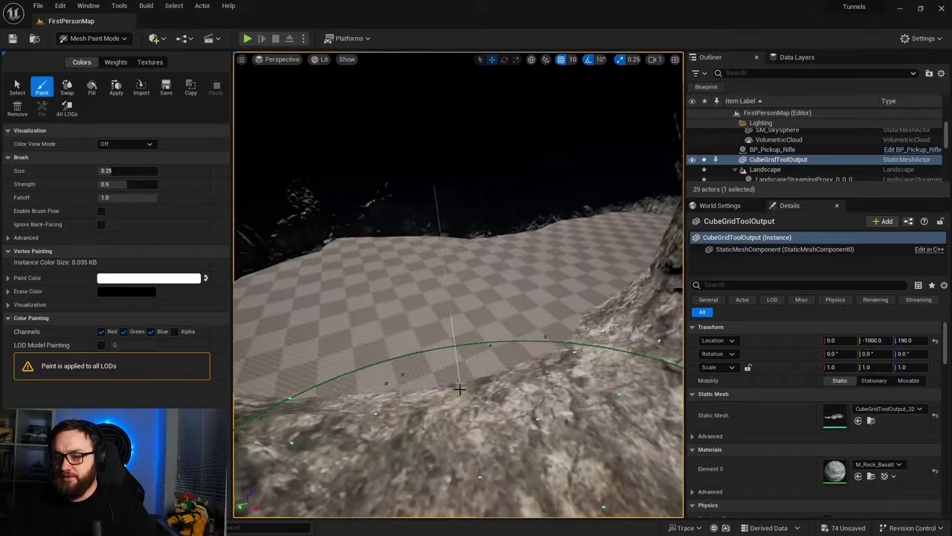
right_click_drag(470, 306, 460, 338)
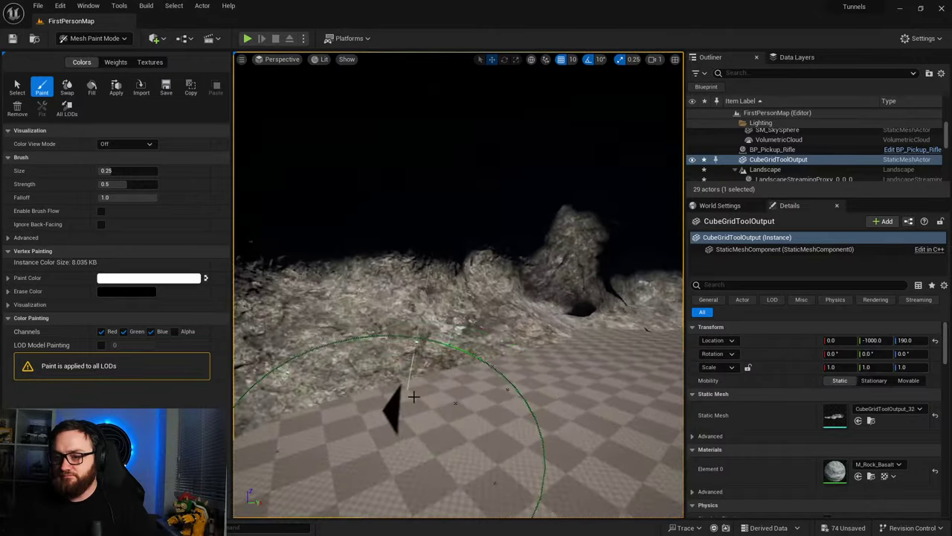
right_click_drag(579, 380, 404, 432)
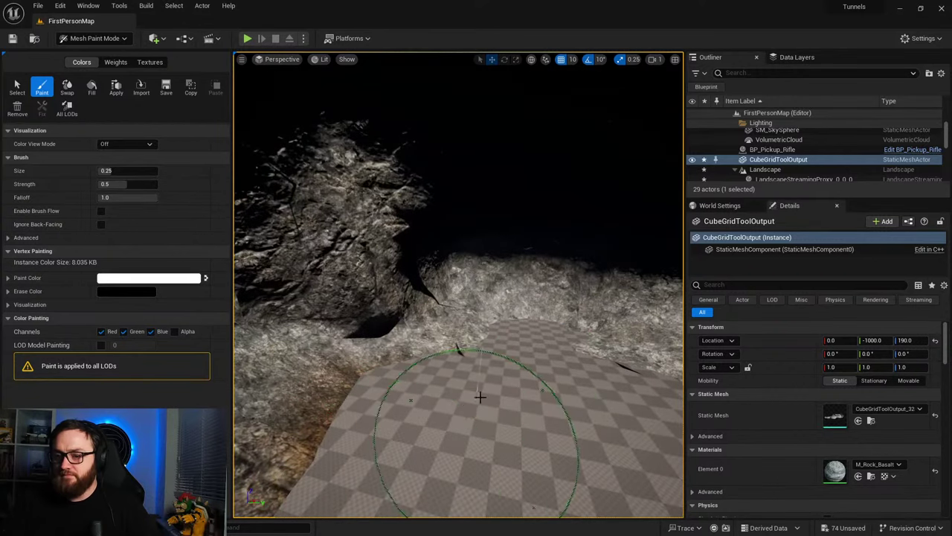
right_click_drag(601, 348, 366, 444)
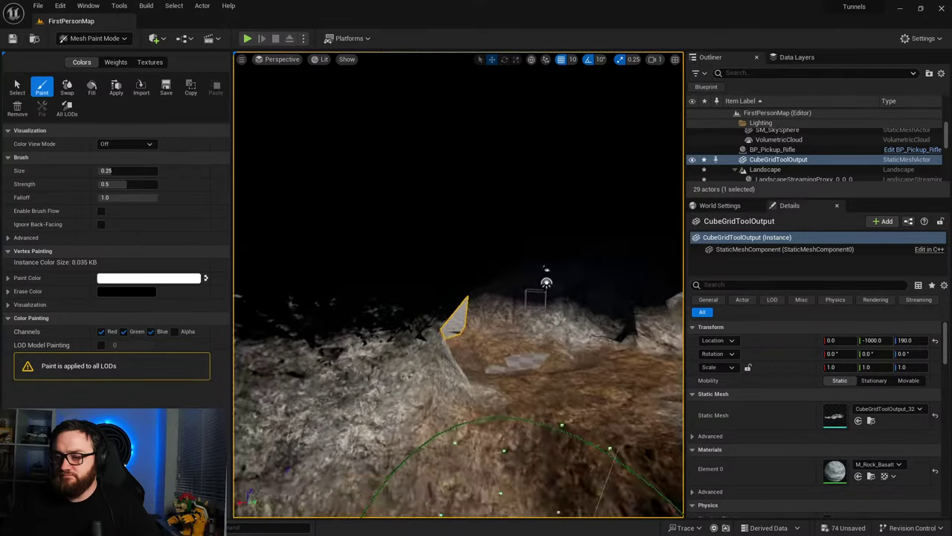
Step: Erase vertex color over the remaining grey patches of the main chamber floor and the adjoining rock slope
right_click_drag(535, 357, 451, 371)
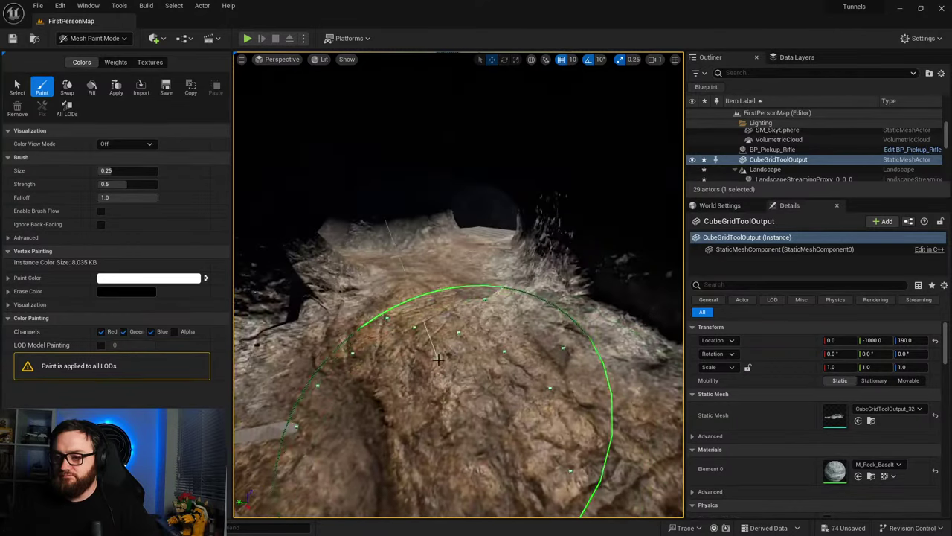
mouse_move(421, 321)
right_mouse_down()
mouse_move(388, 343)
mouse_move(419, 370)
mouse_move(444, 356)
right_mouse_up()
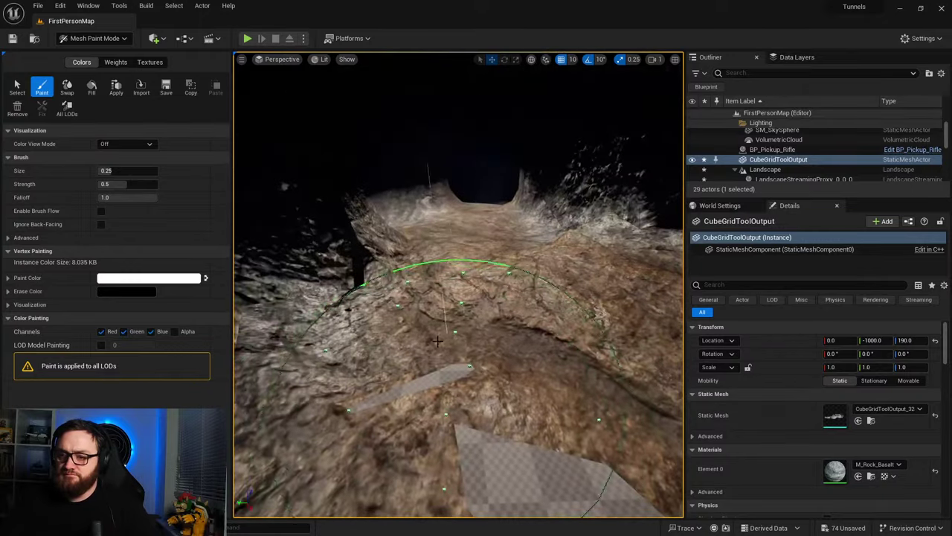
right_click_drag(517, 346, 549, 362)
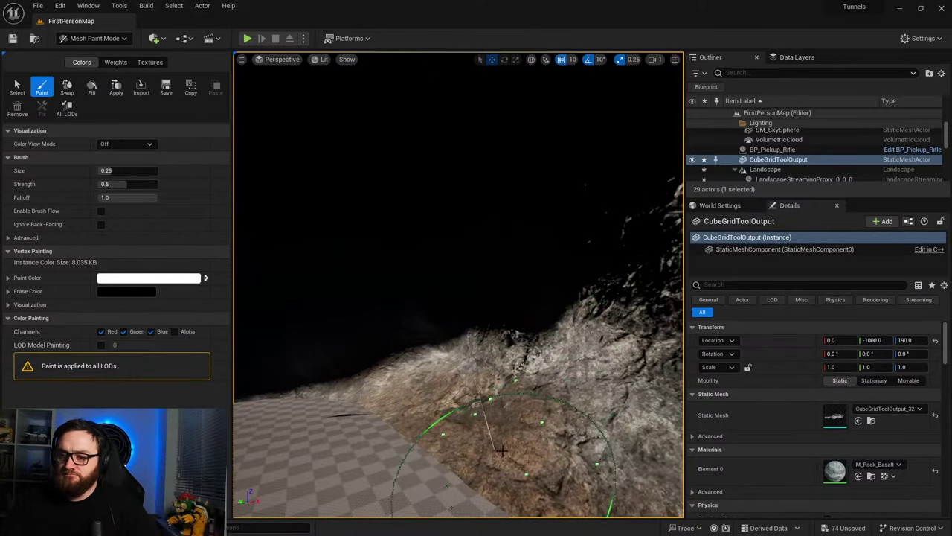
right_click_drag(528, 399, 514, 396)
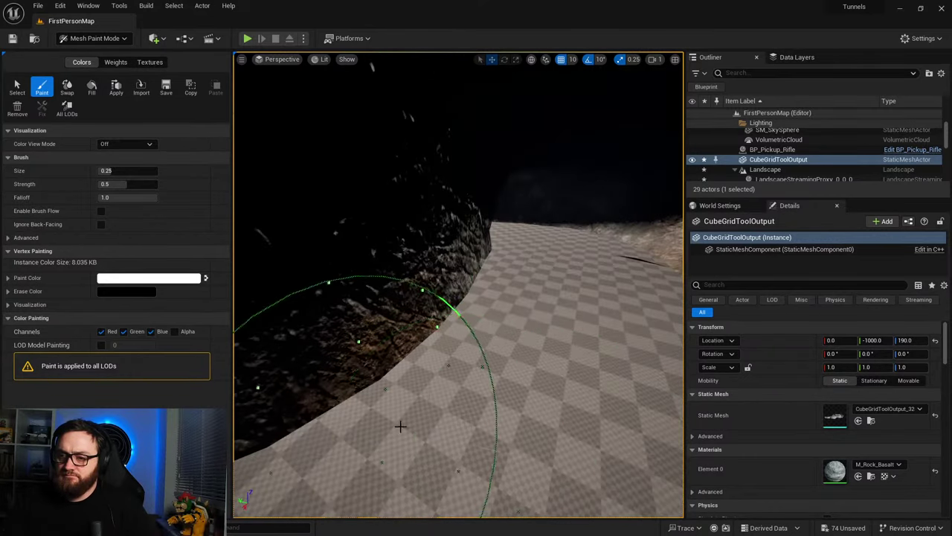
Step: Erase vertex color along the wall bases on both sides of the checkered tunnel floor
right_click_drag(401, 426, 485, 379)
right_click_drag(487, 446, 357, 432)
right_click_drag(454, 287, 588, 270)
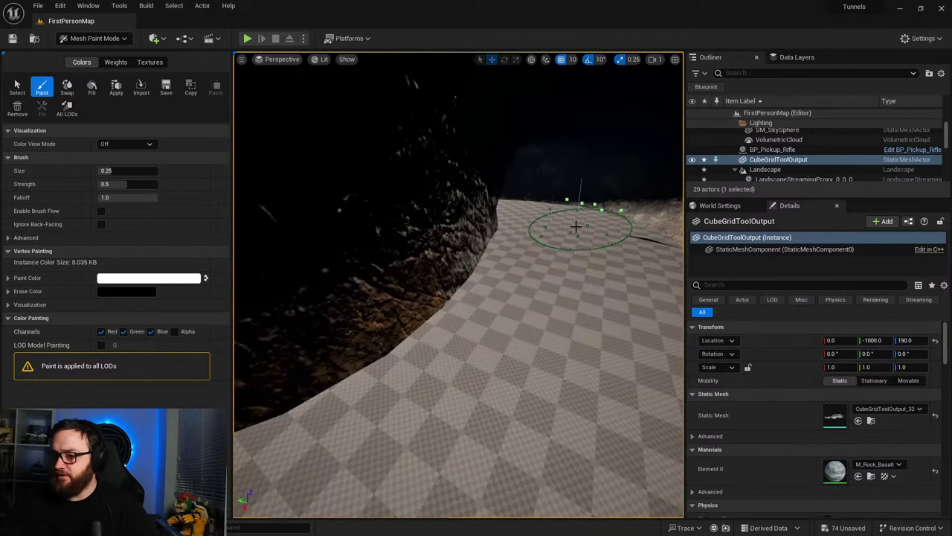
right_click_drag(549, 228, 556, 359)
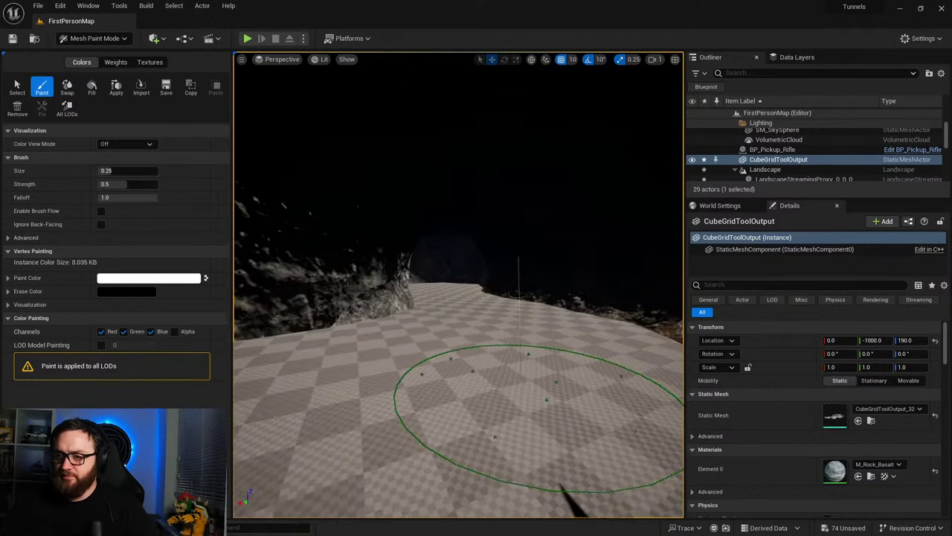
right_click_drag(514, 364, 460, 361)
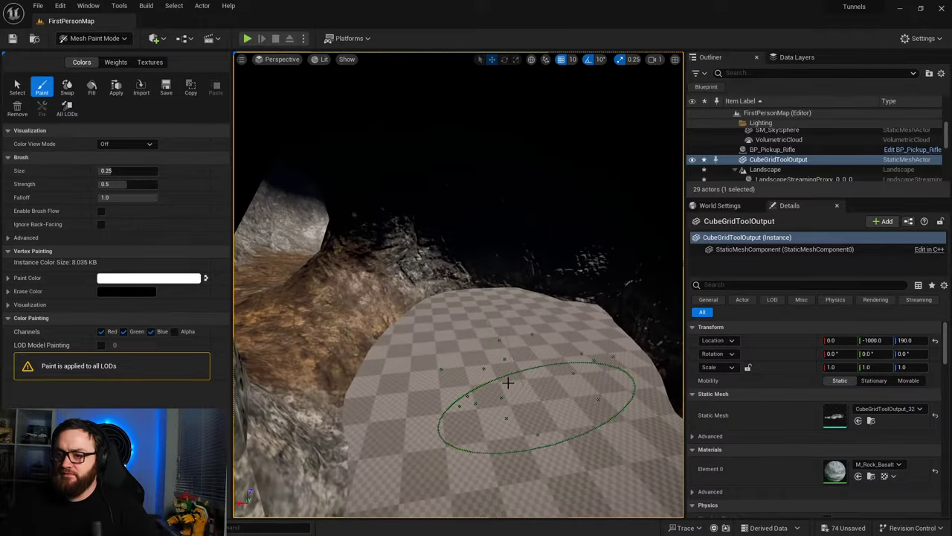
right_click_drag(508, 399, 349, 357)
mouse_move(448, 305)
right_mouse_down()
mouse_move(439, 301)
mouse_move(446, 297)
mouse_move(450, 335)
mouse_move(449, 306)
right_mouse_up()
left_click_drag(448, 306, 475, 324)
right_click_drag(475, 324, 401, 331)
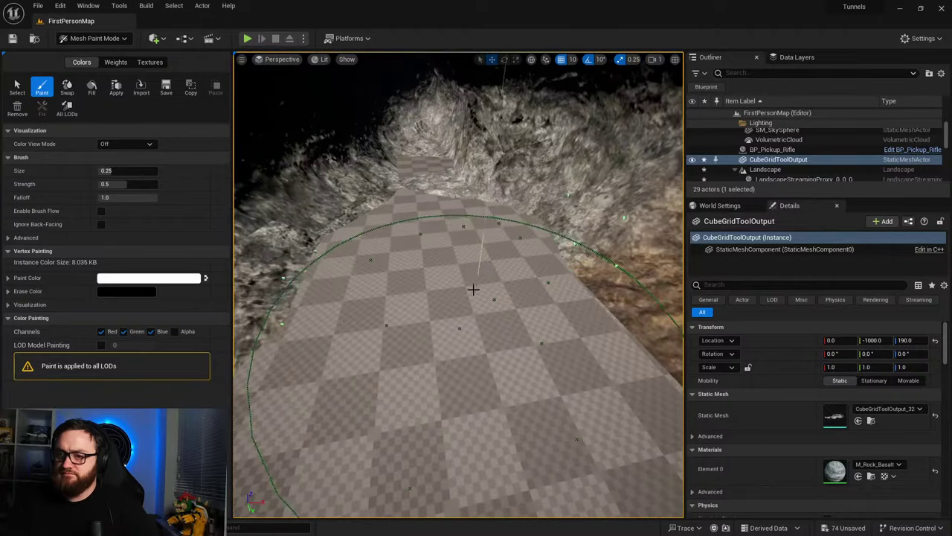
left_click_drag(472, 289, 436, 206)
Step: Erase vertex color on the remaining grey rock around the pointed ends and corners of the checkered floor
right_click_drag(436, 206, 505, 293)
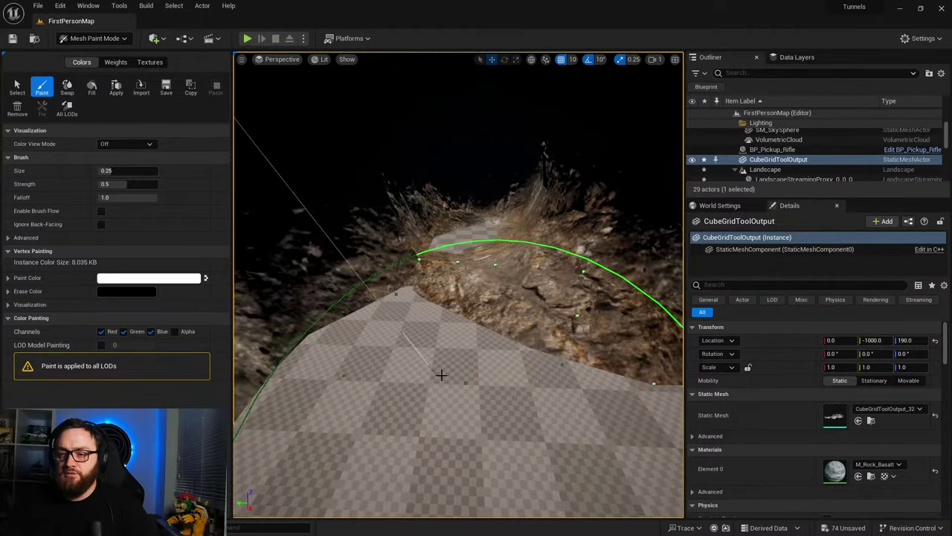
mouse_move(441, 375)
right_mouse_down()
mouse_move(449, 359)
mouse_move(493, 362)
mouse_move(464, 352)
mouse_move(474, 340)
mouse_move(446, 364)
mouse_move(513, 357)
right_mouse_up()
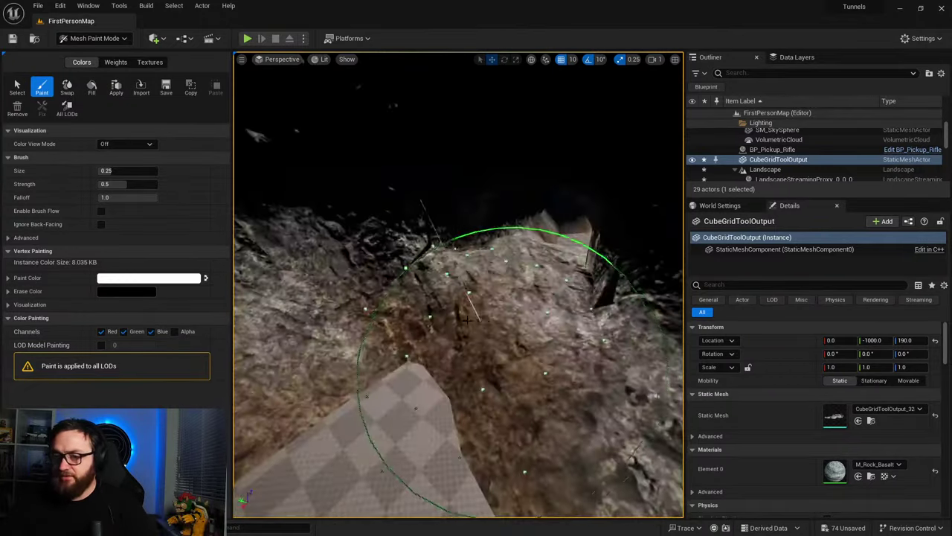
right_click_drag(533, 273, 537, 347)
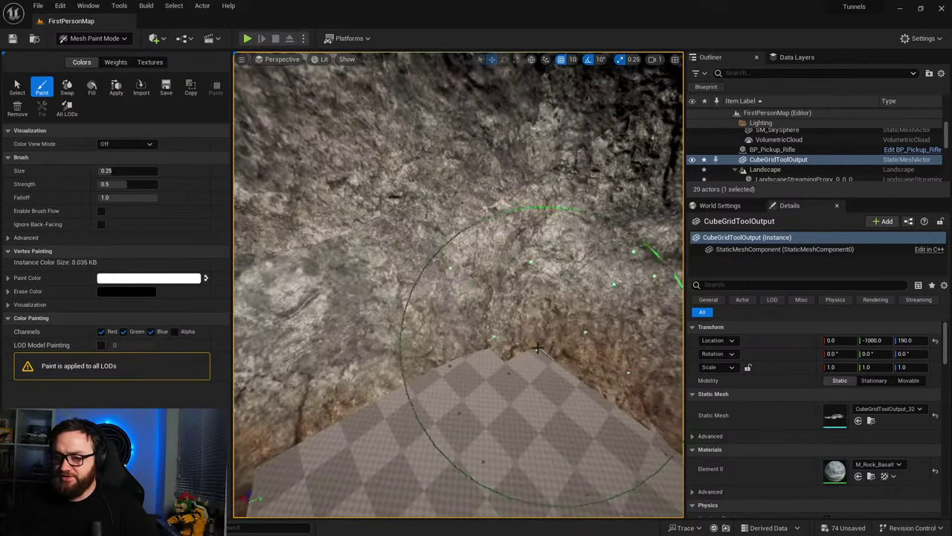
right_click_drag(392, 358, 394, 345)
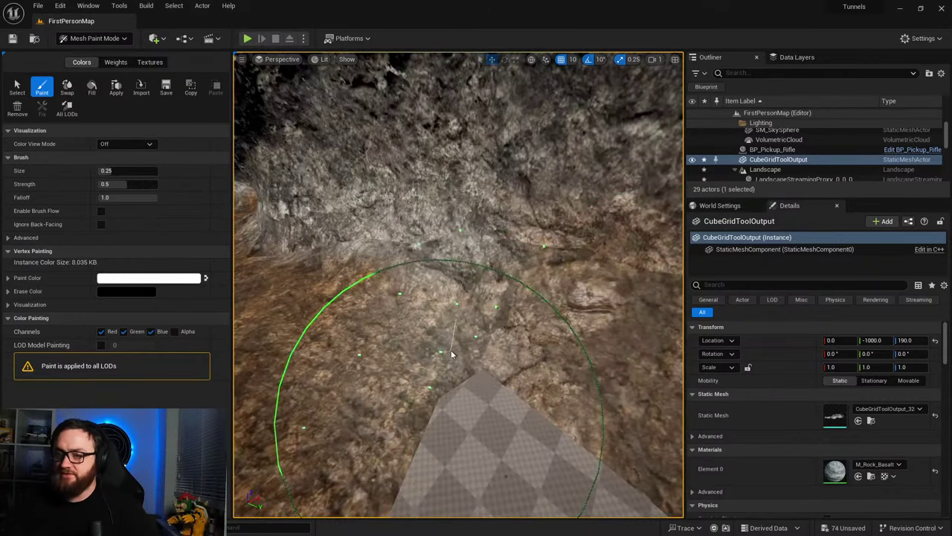
mouse_move(538, 380)
right_mouse_down()
mouse_move(565, 297)
mouse_move(736, 290)
mouse_move(710, 290)
right_mouse_up()
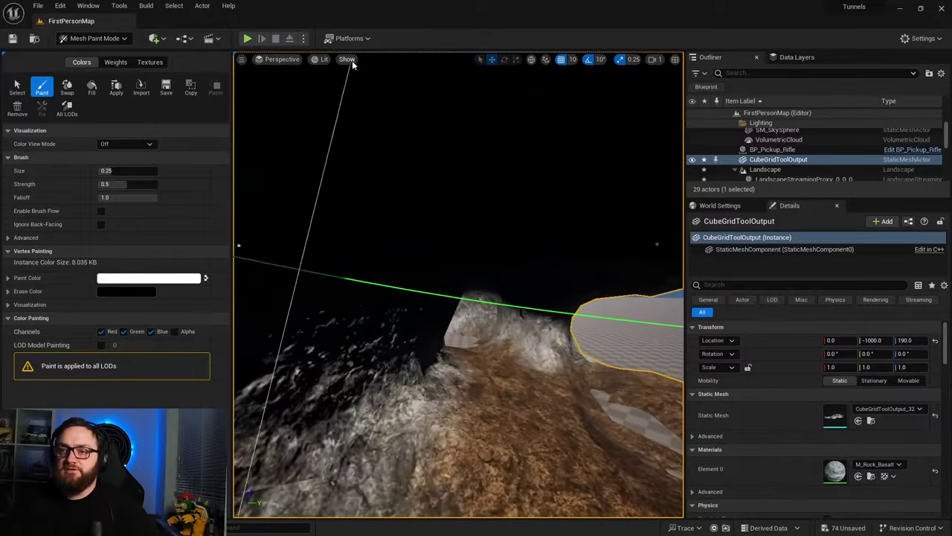
Step: Leave mesh painting and return the level editor to Selection mode
left_click(95, 38)
left_click(111, 65)
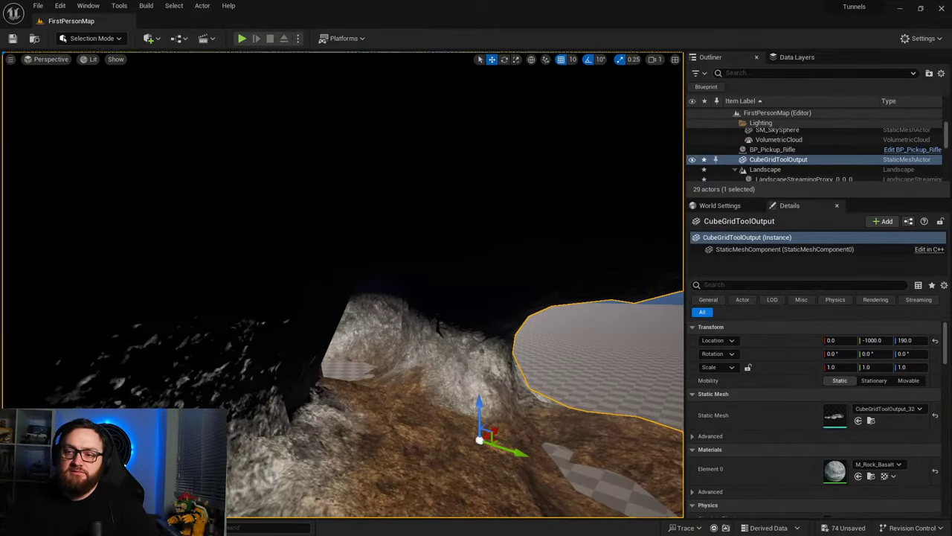
right_click_drag(342, 282, 312, 290)
Step: Play the level from the checkered ground outside the tunnel, walk through the painted cave, and stop the preview
right_click_drag(358, 423, 625, 450)
right_click(360, 439)
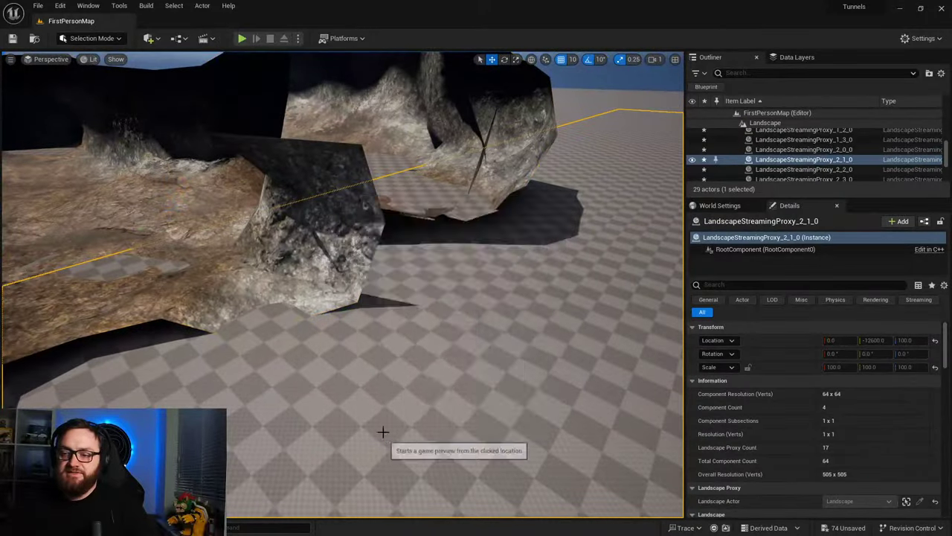
left_click(382, 432)
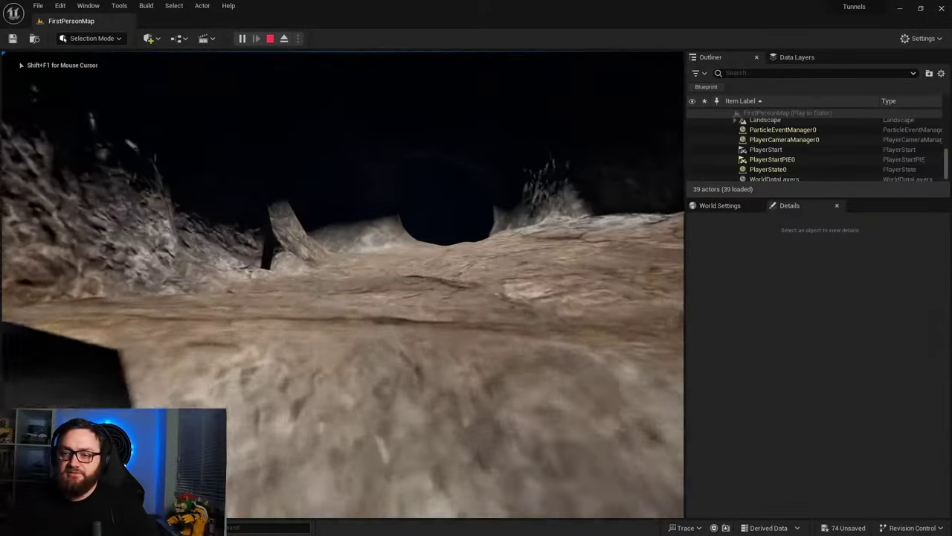
key("w")
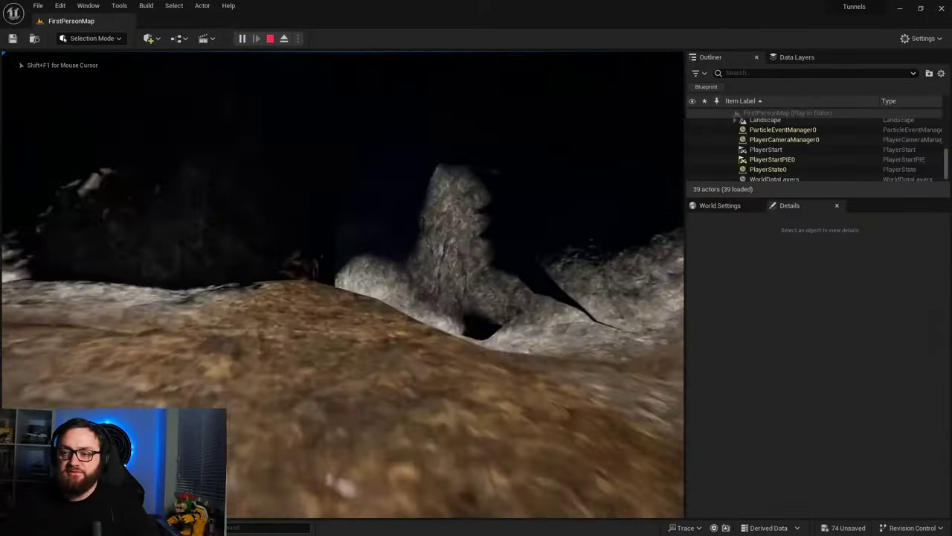
key("w")
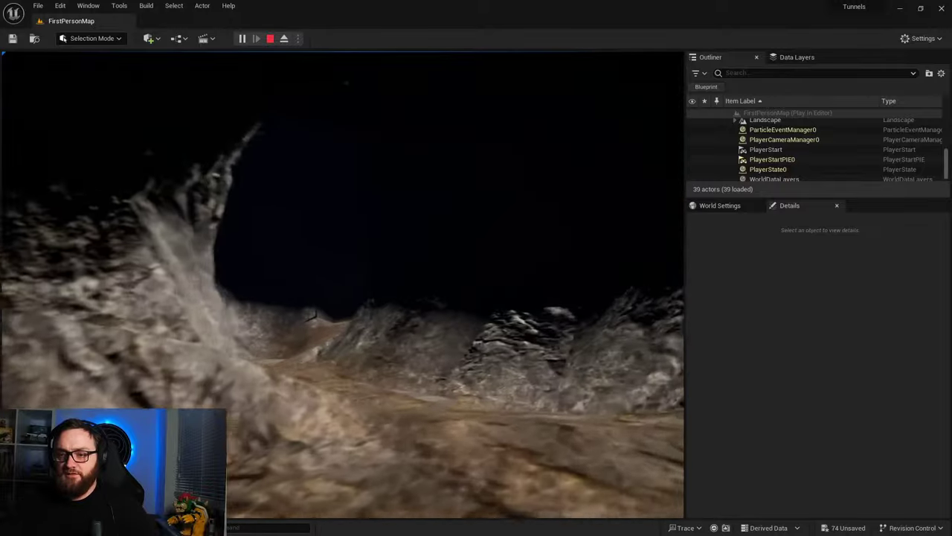
key("Escape")
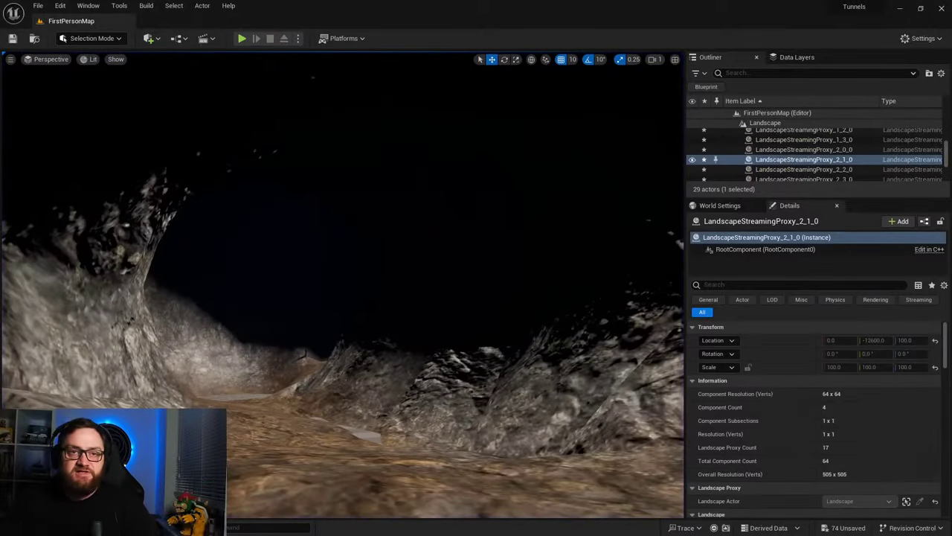
Step: Make the M_Rock_Basalt material two-sided, apply the change, and return to the level
right_click_drag(343, 284, 494, 327)
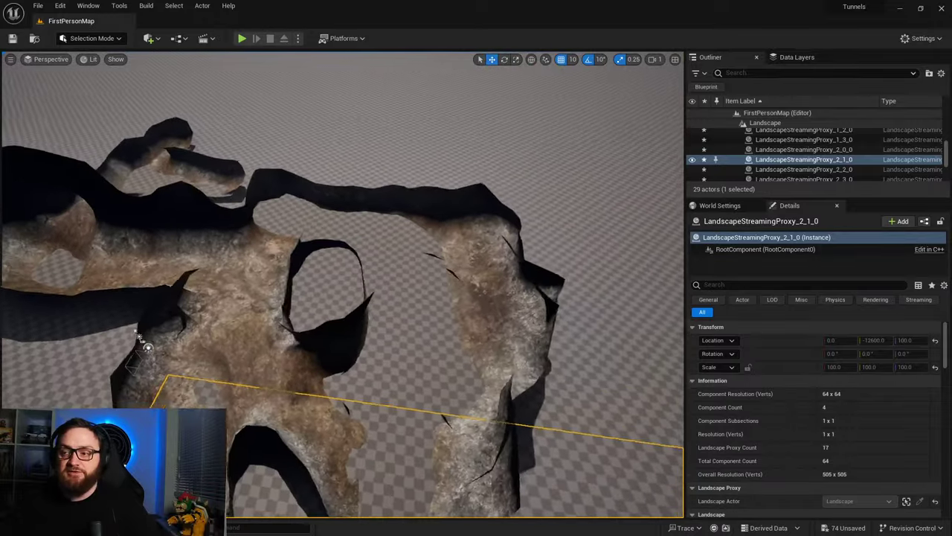
right_click_drag(342, 312, 283, 320)
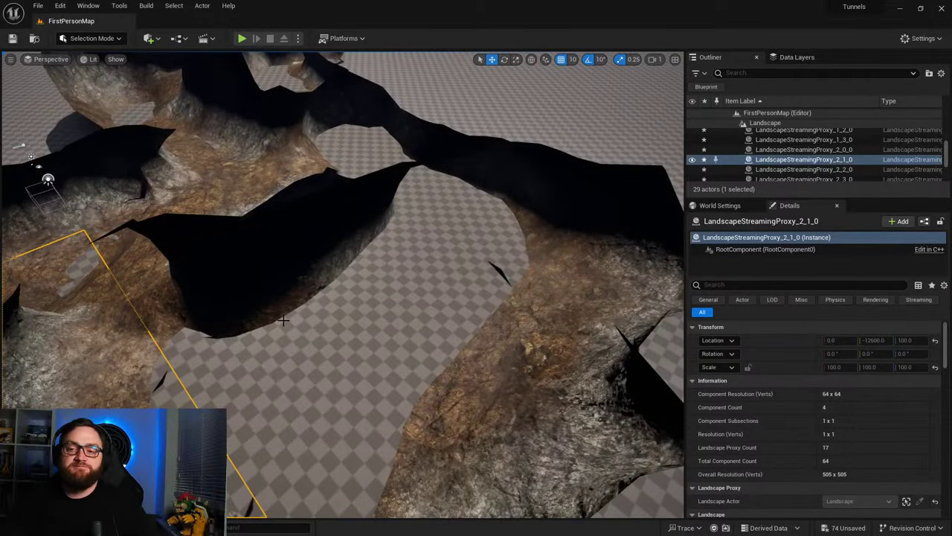
right_click_drag(581, 241, 536, 193)
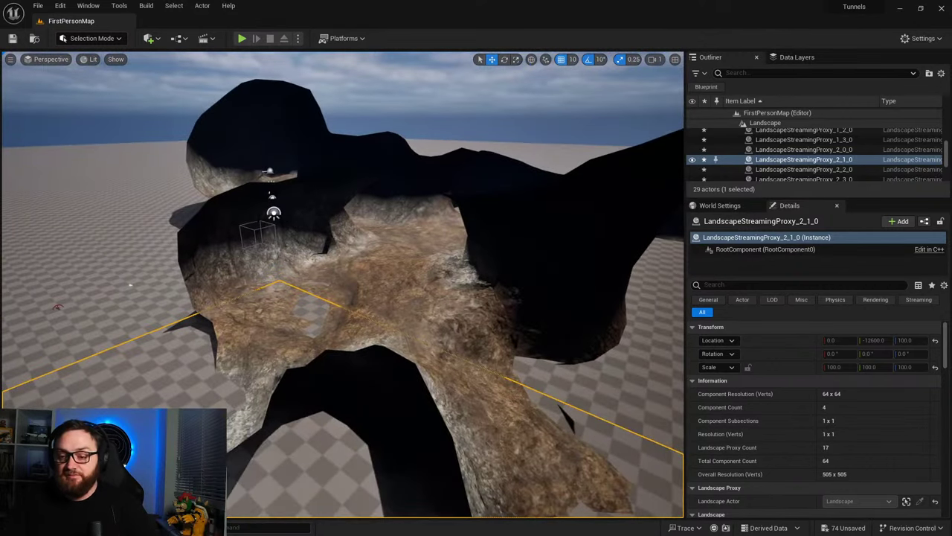
key("ctrl+space")
double_click(614, 388)
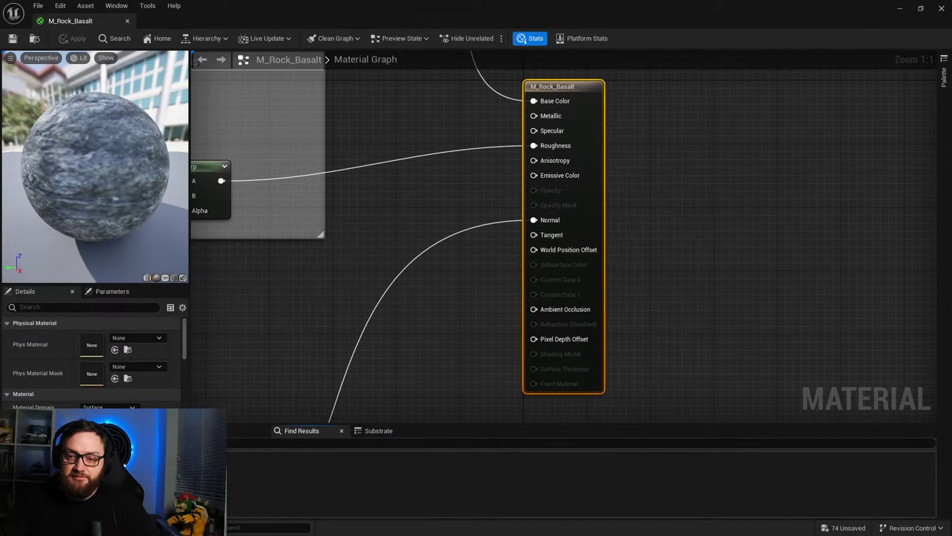
left_click(212, 155)
left_click(77, 41)
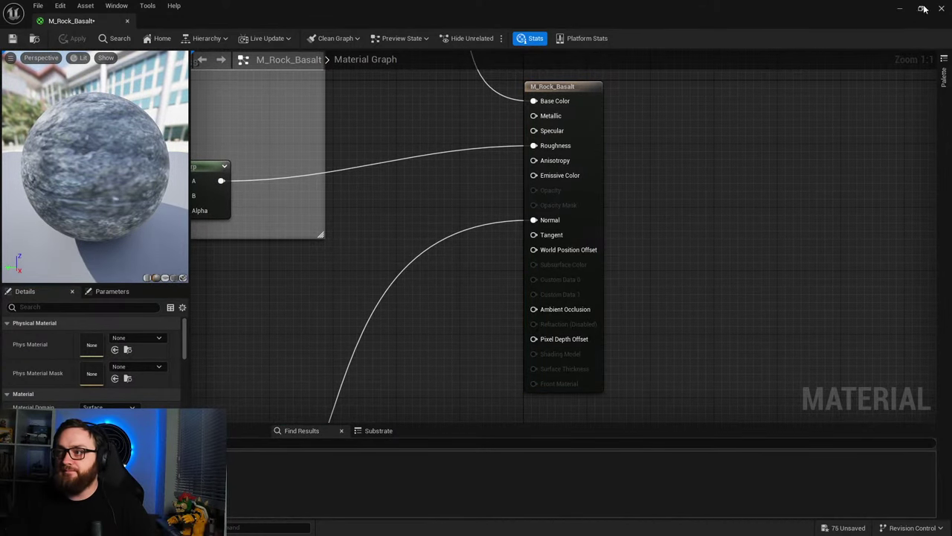
left_click(901, 11)
Step: Inspect the tunnel from inside and outside, play the level from its entrance to check the darkness, and stop the preview
right_click_drag(342, 283, 342, 257)
right_click_drag(316, 294, 316, 294)
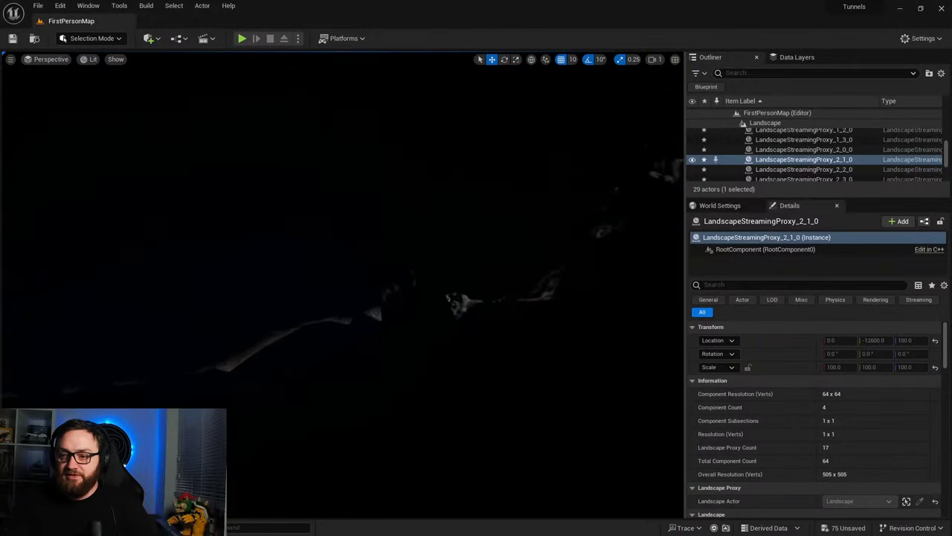
right_click_drag(316, 294, 316, 294)
right_click_drag(444, 299, 370, 208)
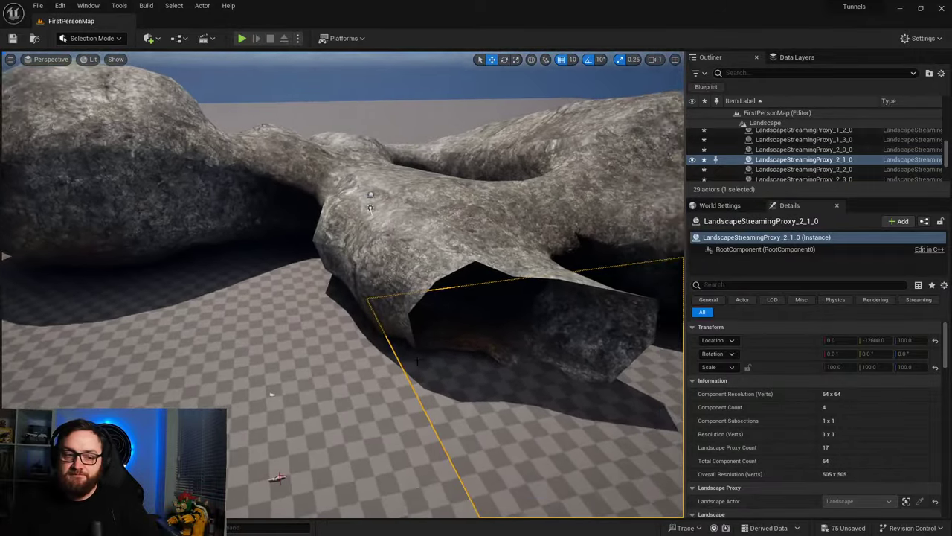
right_click_drag(319, 392, 319, 391)
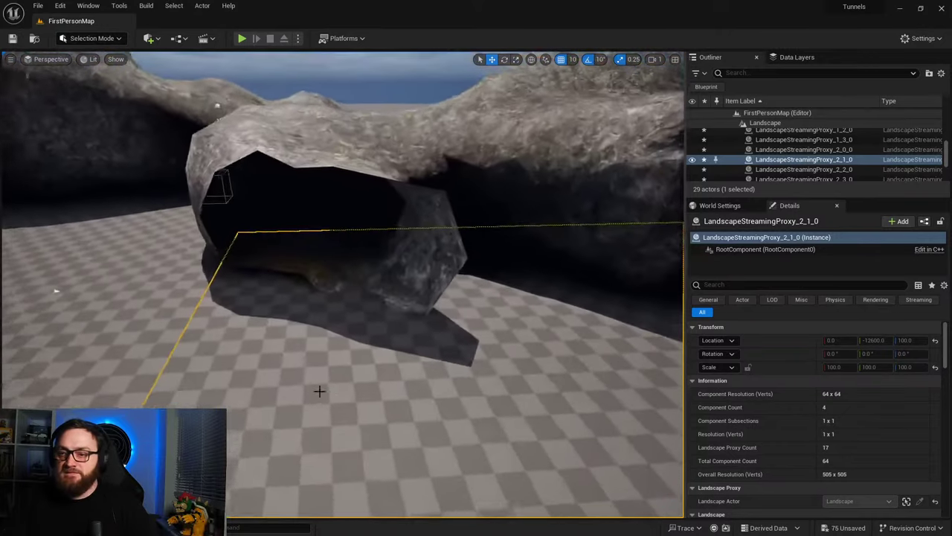
right_click(325, 343)
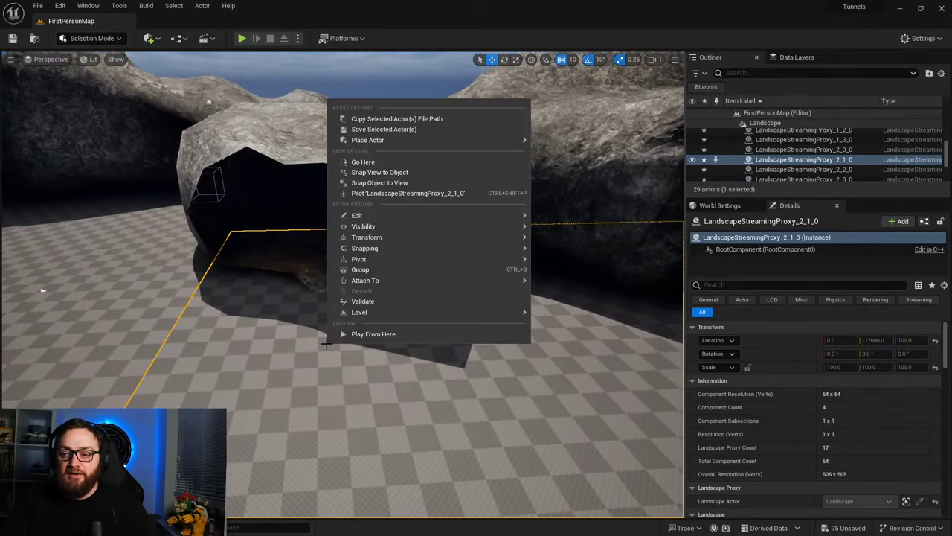
left_click(344, 335)
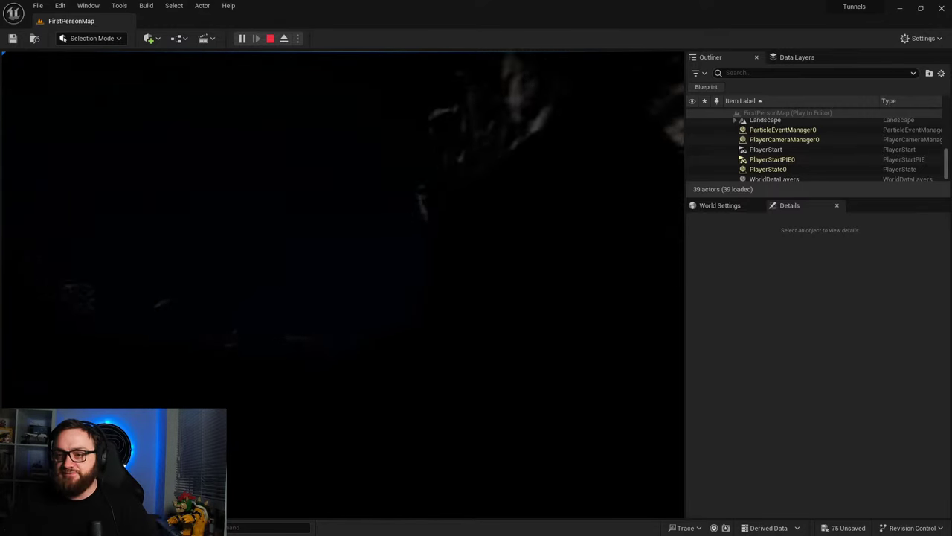
key("Escape")
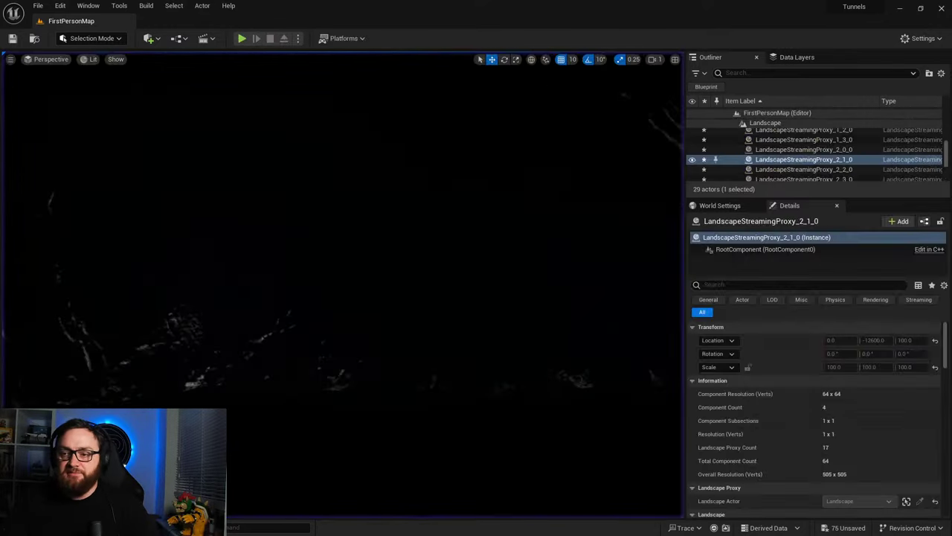
Step: Place a point light above the dark tunnel floor and raise it to about 530 on Z
key("s")
right_click_drag(342, 282, 483, 240)
right_click_drag(87, 393, 87, 392)
right_click_drag(323, 140, 196, 189)
right_click_drag(87, 392, 87, 393)
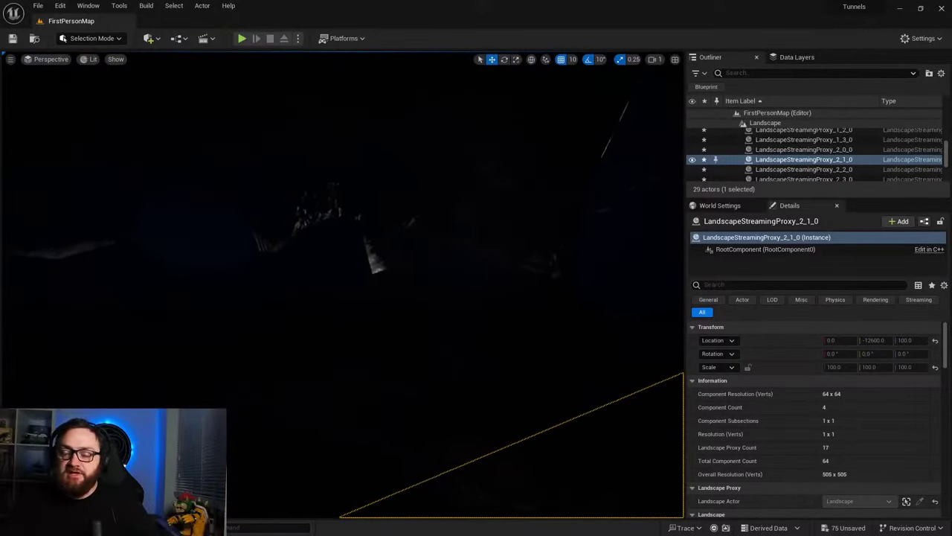
left_click(157, 39)
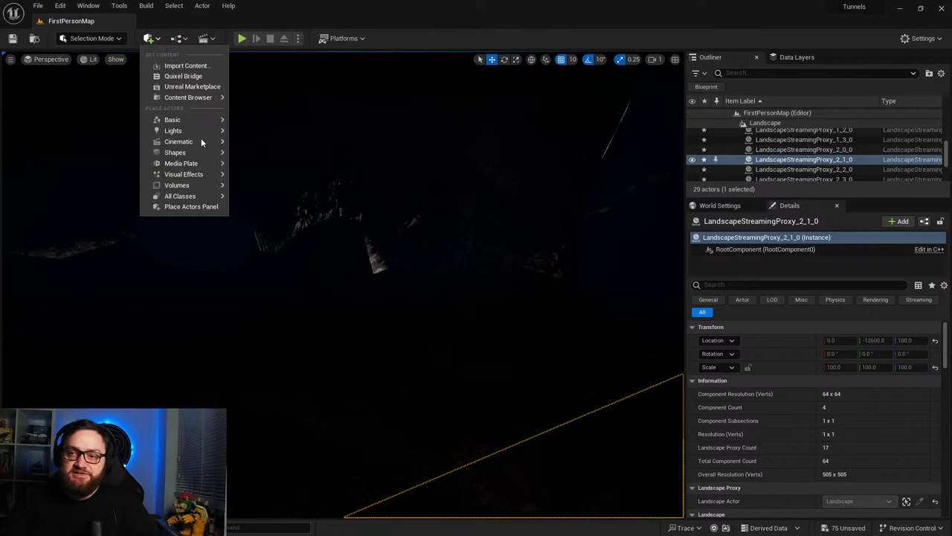
left_click_drag(271, 146, 158, 298)
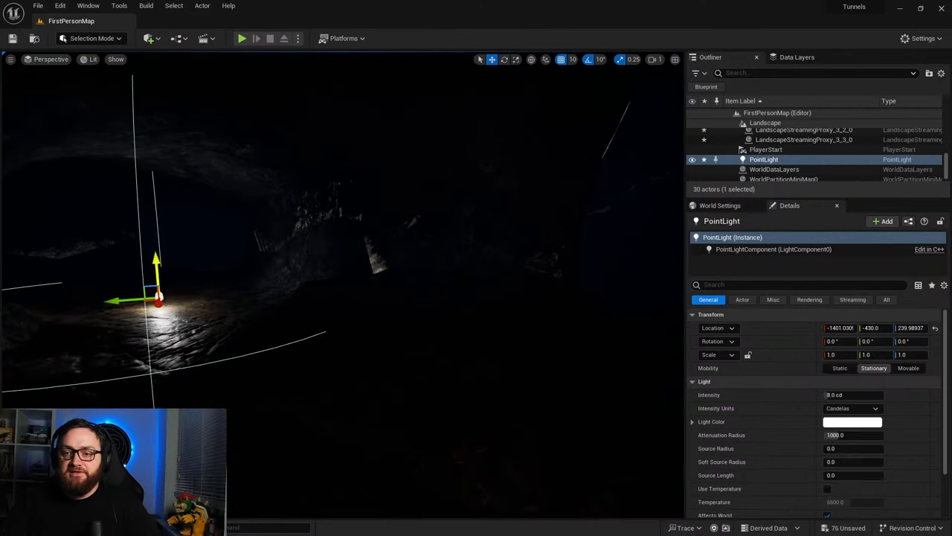
left_click_drag(156, 265, 134, 202)
Step: Increase the point light's source radius to 864
right_click_drag(135, 202, 119, 217)
key("w")
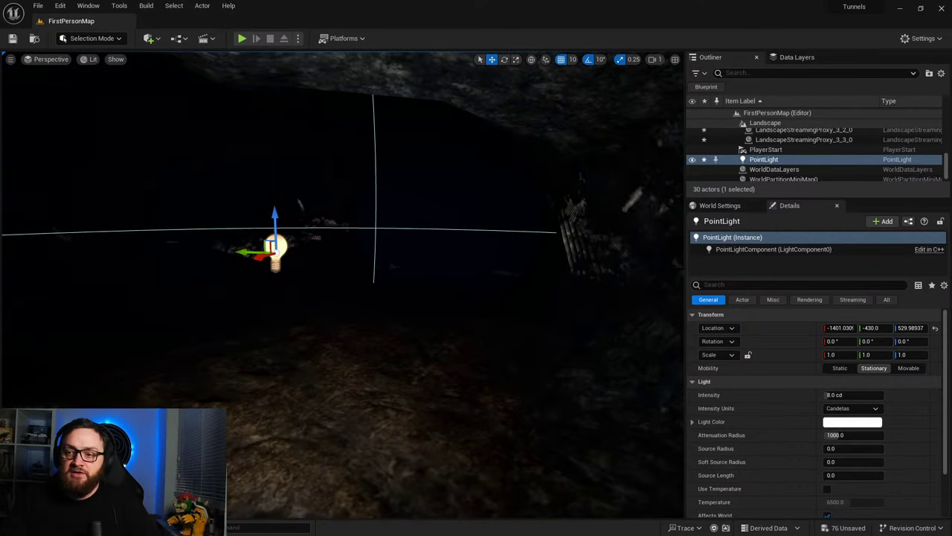
key("s")
mouse_move(119, 217)
right_mouse_down()
mouse_move(7, 209)
mouse_move(112, 206)
right_mouse_up()
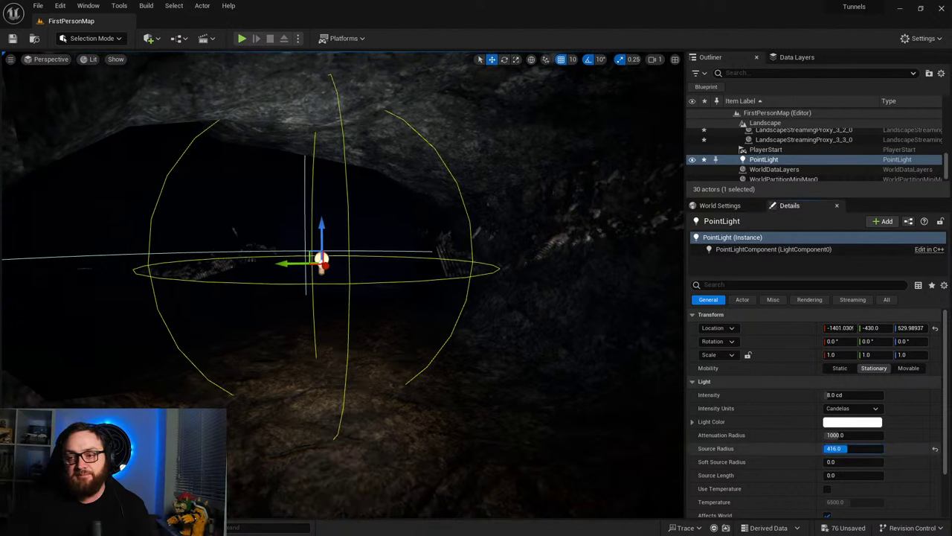
left_click_drag(846, 448, 872, 448)
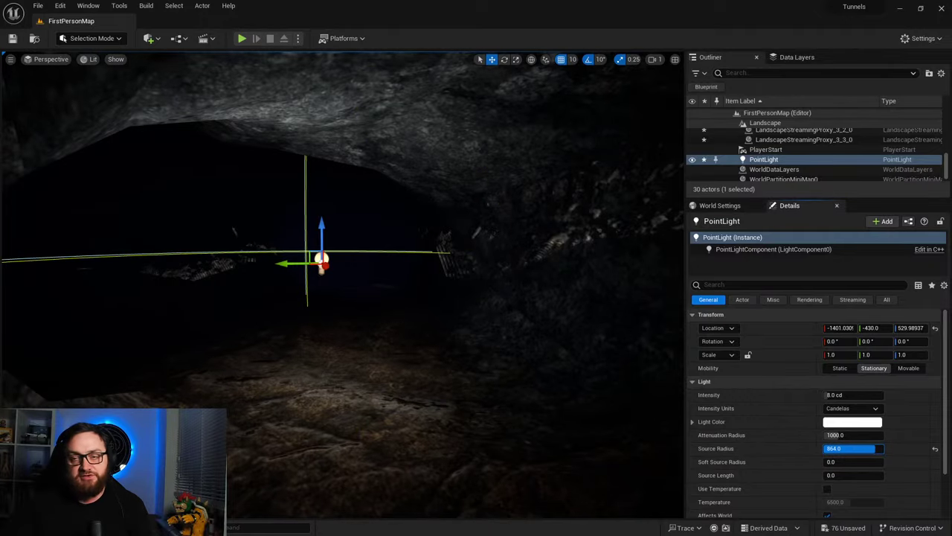
Step: Shift the point light to Y -350 and give it a pale blue light color
right_click_drag(565, 327, 521, 328)
right_click_drag(417, 238, 386, 253)
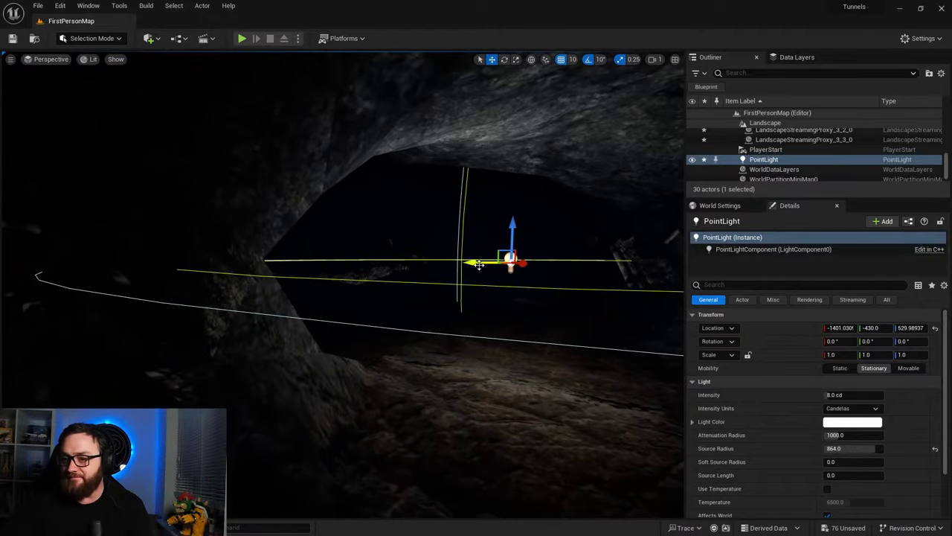
left_click(852, 423)
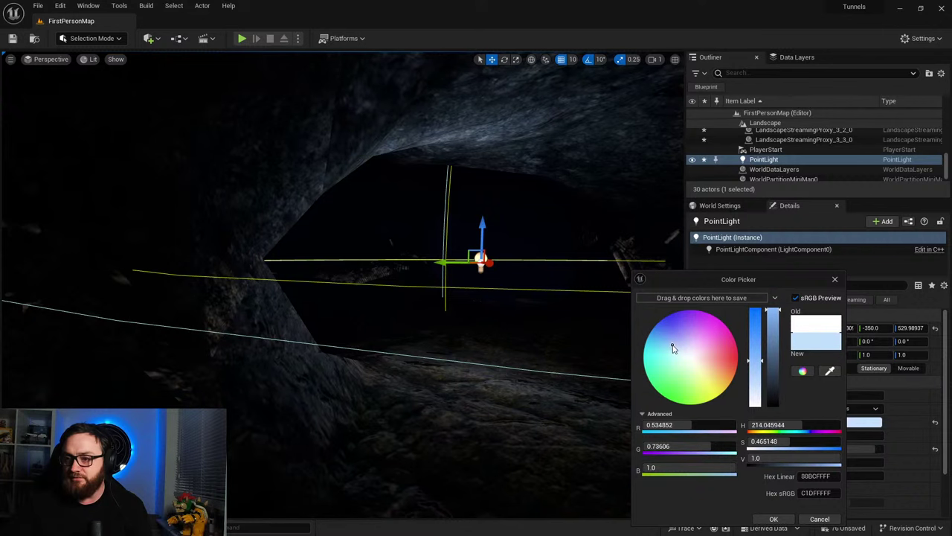
left_click(781, 525)
Step: Duplicate the blue point light and position the copy deeper in the tunnel, above the checkered floor area
key("w")
right_click_drag(446, 298, 304, 286)
key("s")
left_click_drag(506, 263, 499, 257, "alt+shift")
key("w")
right_click_drag(499, 257, 569, 260)
left_click_drag(367, 237, 402, 234)
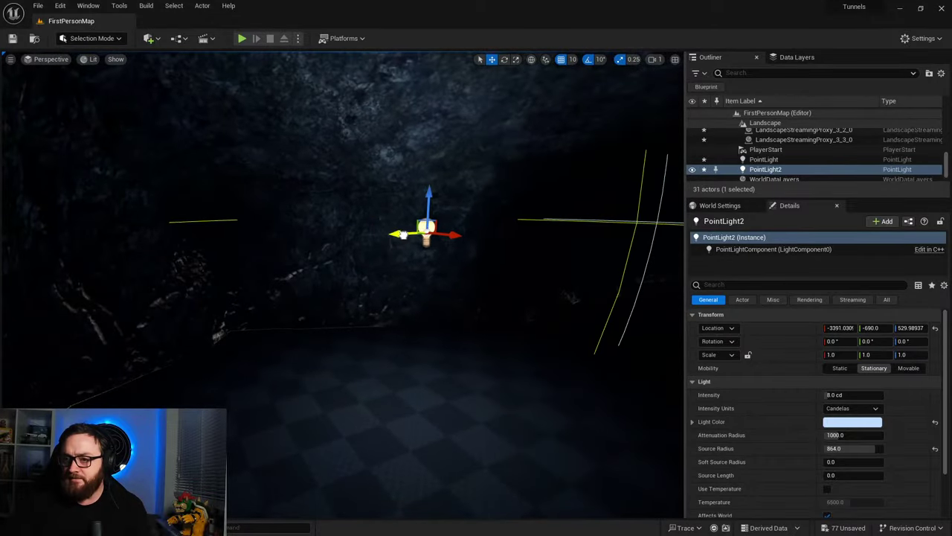
key("w")
right_click_drag(403, 234, 506, 241)
left_click_drag(199, 201, 353, 226)
key("a")
right_click_drag(420, 210, 491, 238)
Step: Duplicate the second point light and move the new copy further along the tunnel to about X -2761, Y -2950
left_click_drag(504, 262, 508, 258, "alt+shift")
key("w")
right_click_drag(507, 258, 342, 251)
key("d")
left_click_drag(435, 251, 667, 259)
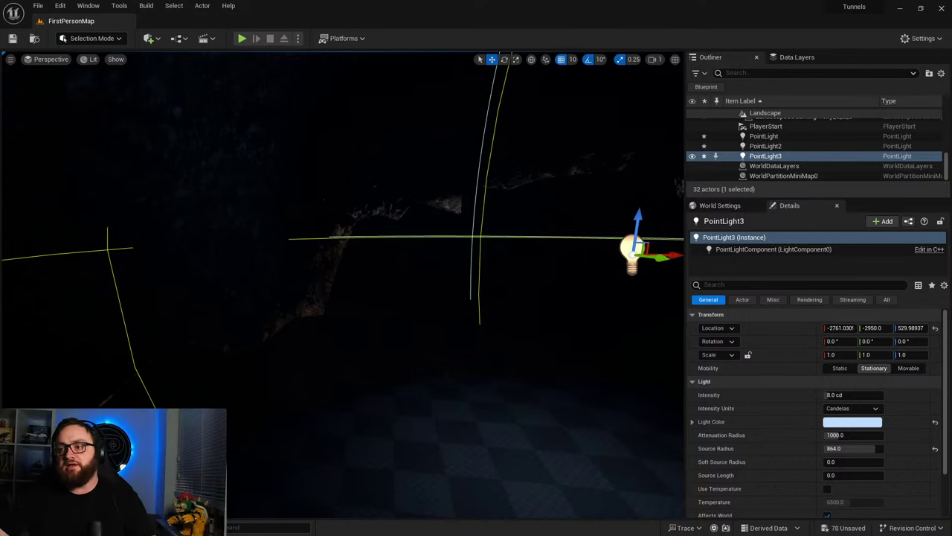
Step: Reposition the third point light to about X -2281, Y -3150 and raise it to about Z 560
key("f")
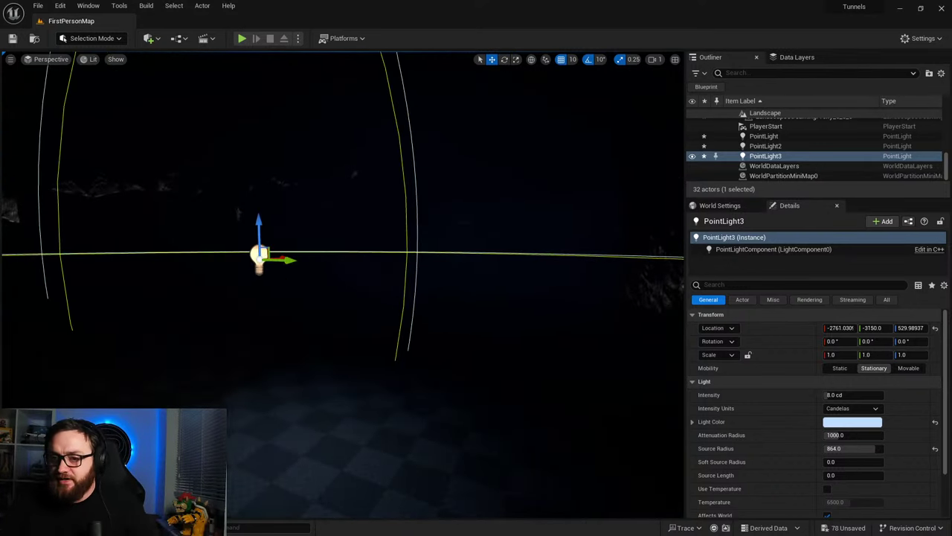
right_click_drag(416, 268, 246, 267)
key("d")
left_click_drag(399, 258, 588, 258)
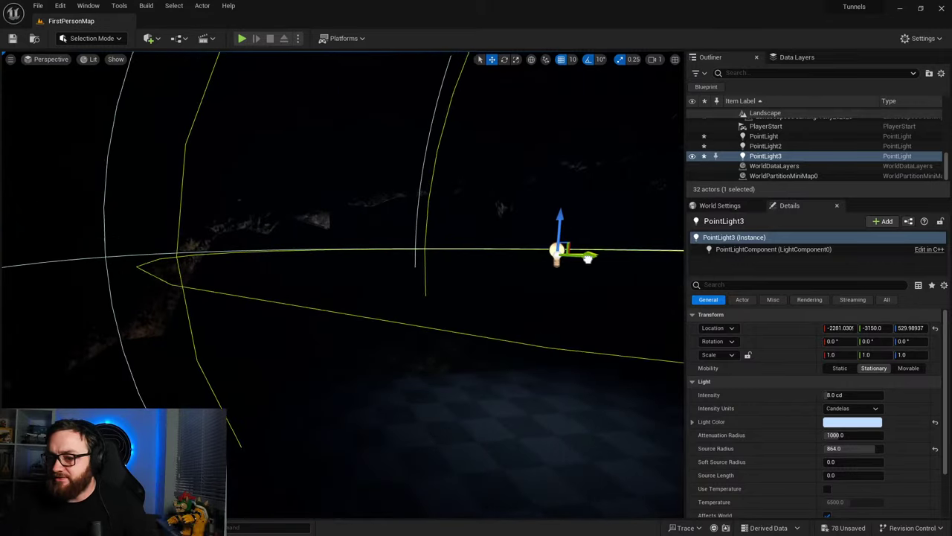
mouse_move(562, 215)
left_mouse_down()
mouse_move(570, 136)
mouse_move(565, 202)
left_mouse_up()
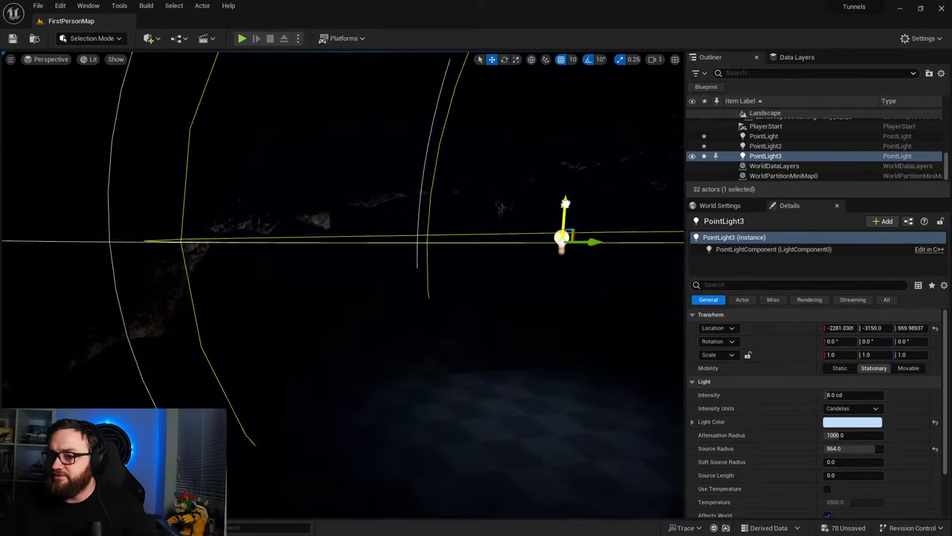
Step: Duplicate the first point light and move the copy into the opposite tunnel section at about X -1691, Y 2440
right_click_drag(417, 267, 681, 284)
key("w")
key("w")
right_click_drag(417, 282, 470, 279)
left_click(460, 321)
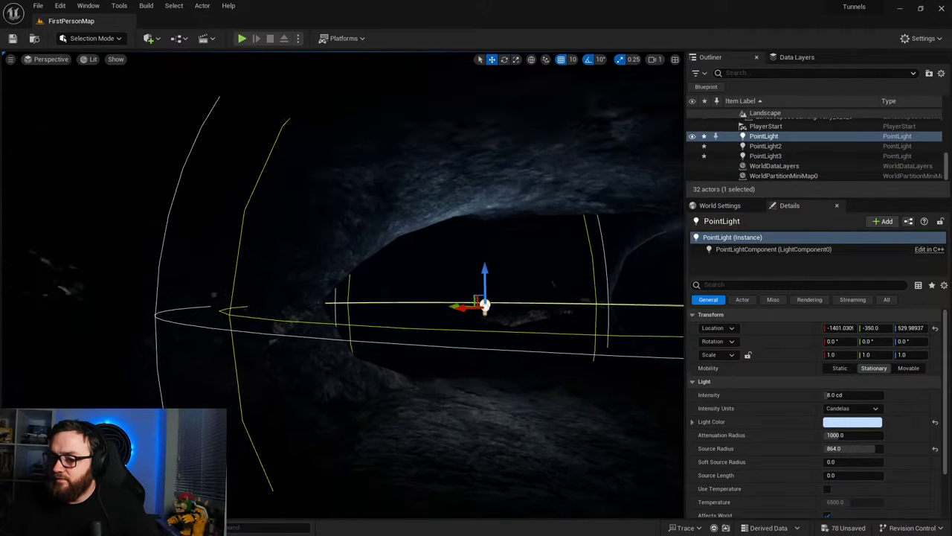
key("f")
right_click_drag(362, 287, 357, 364)
key("w")
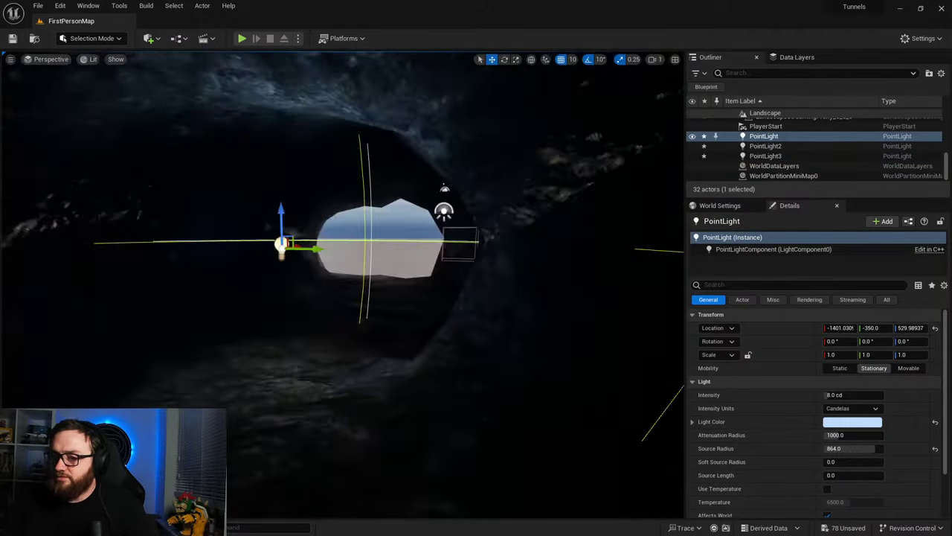
left_click_drag(336, 232, 358, 236, "alt+shift")
right_click_drag(358, 236, 186, 237)
key("d")
left_click_drag(504, 222, 406, 231)
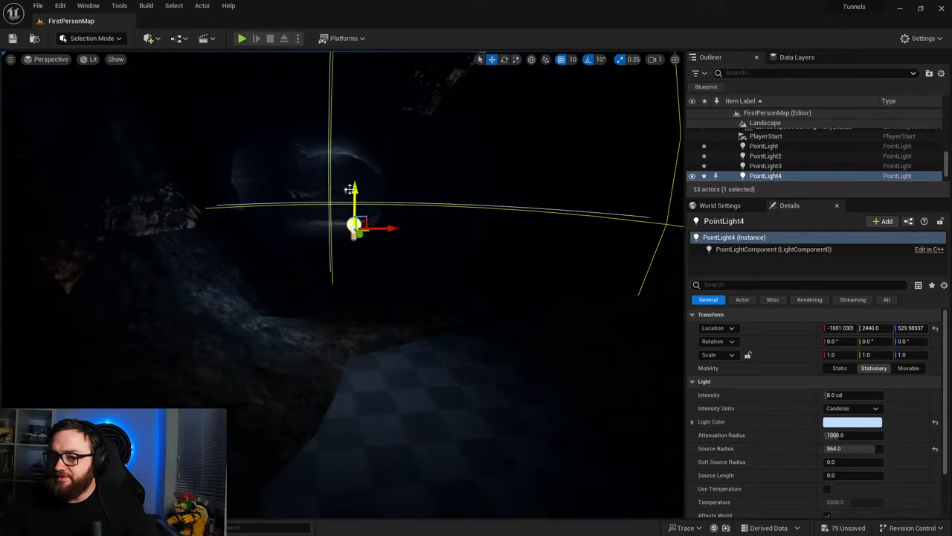
Step: Raise the fourth point light to about Z 680 and check how it lights the surrounding rock
right_click_drag(386, 175, 327, 168)
key("a")
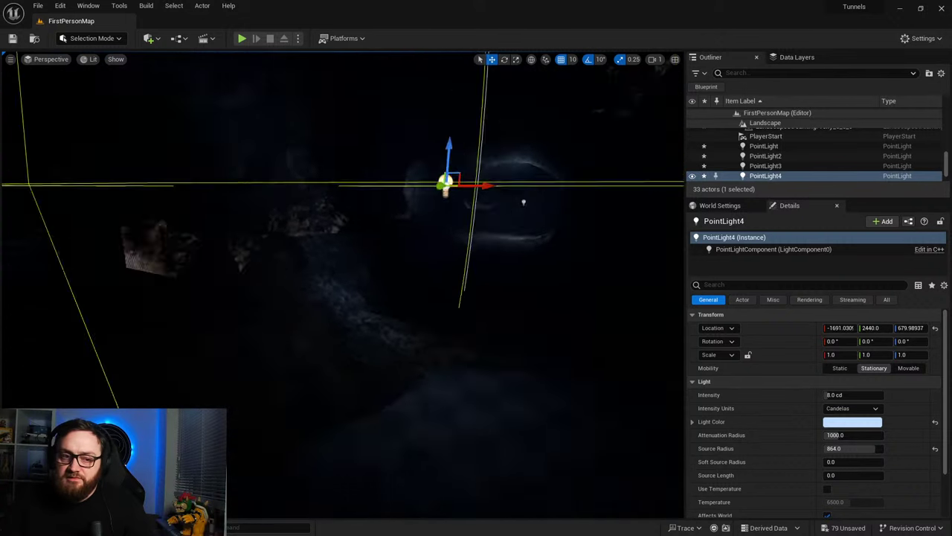
right_click_drag(372, 223, 290, 216)
key("w")
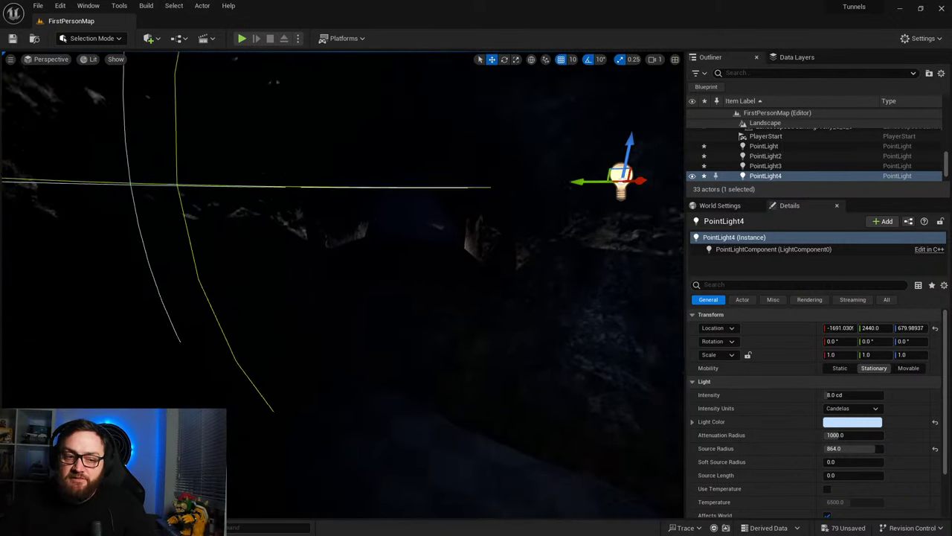
Step: Examine how the point lights illuminate the tunnel walls and floor, from the interior out to the tunnel entrance
right_click_drag(342, 223, 580, 212)
key("w")
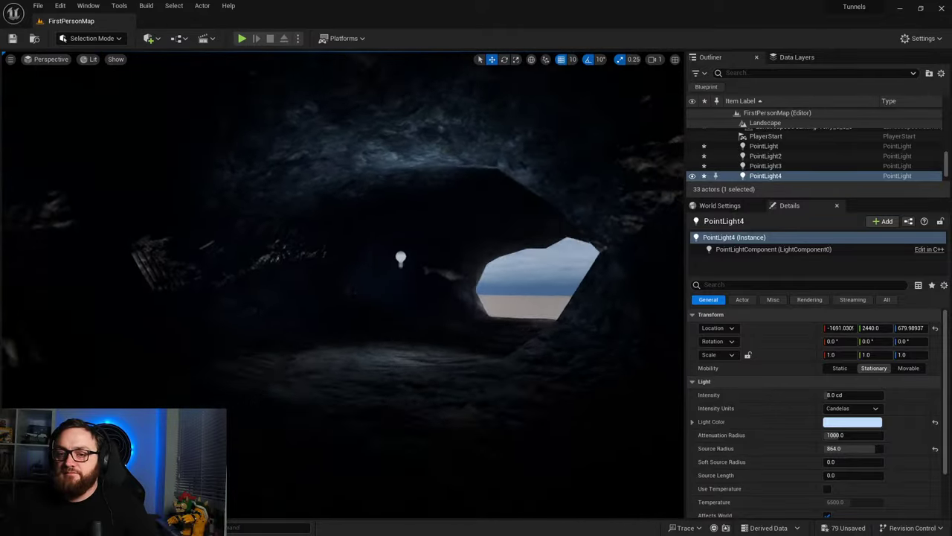
key("w")
right_click_drag(342, 223, 379, 235)
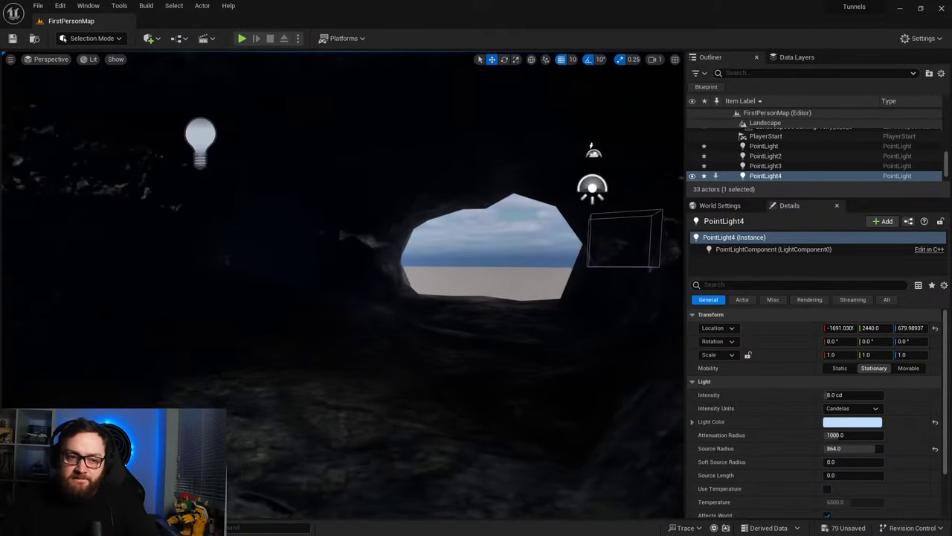
right_click_drag(513, 245, 550, 253)
key("w")
right_click_drag(342, 283, 321, 272)
key("s")
key("w")
key("s")
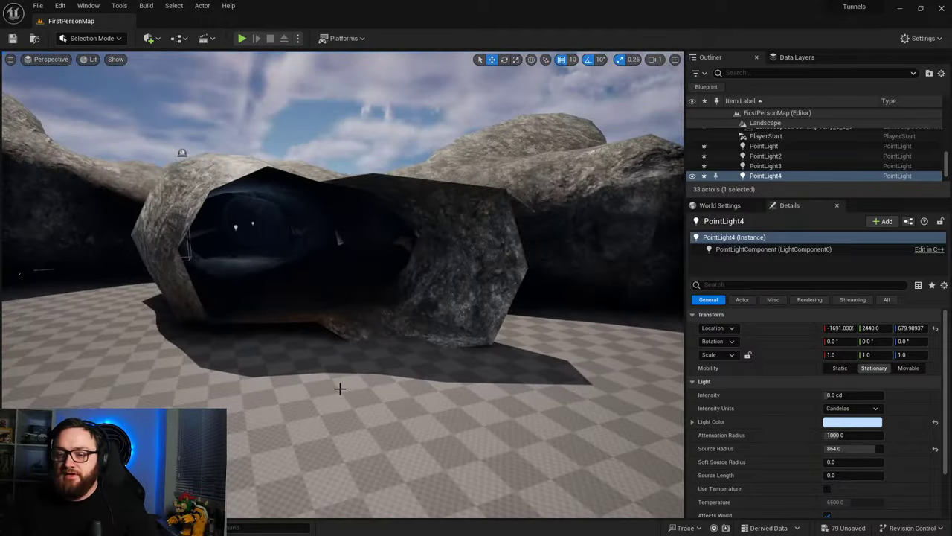
Step: Playtest the level from the ground outside the tunnel entrance, walk through the lit cave and end the session
right_click(340, 388)
left_click(363, 376)
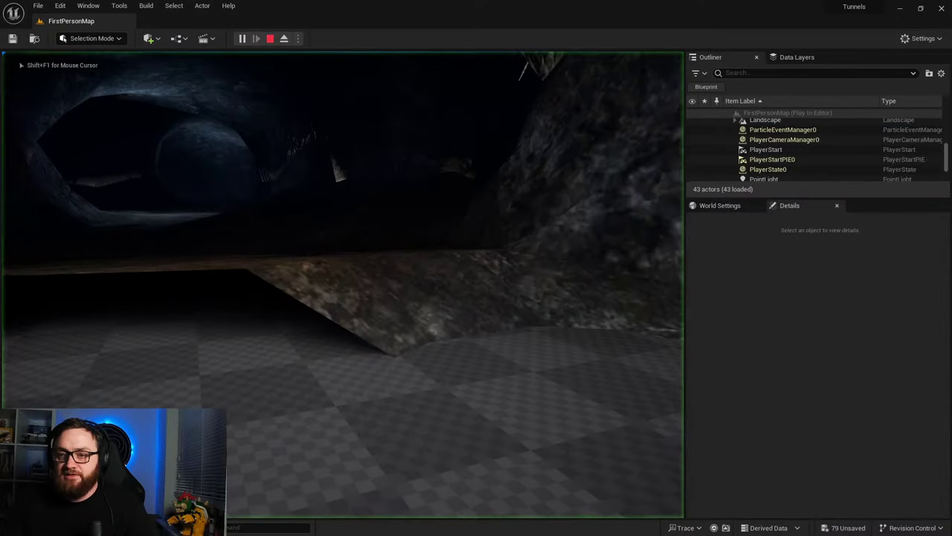
key("w")
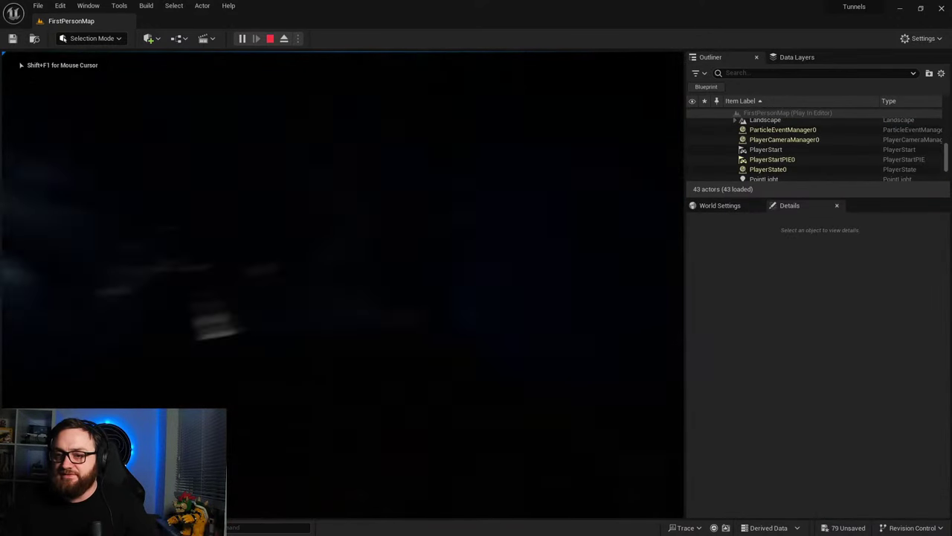
key("w")
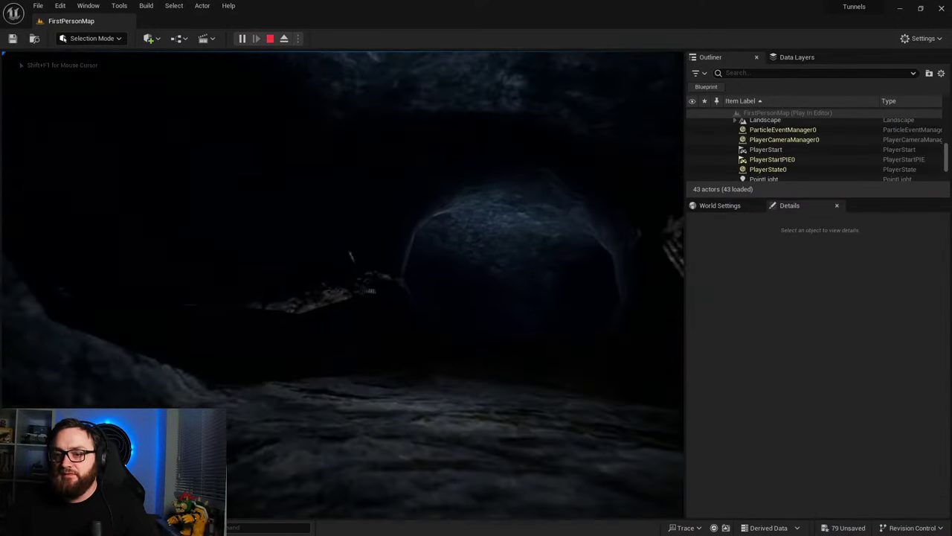
key("w")
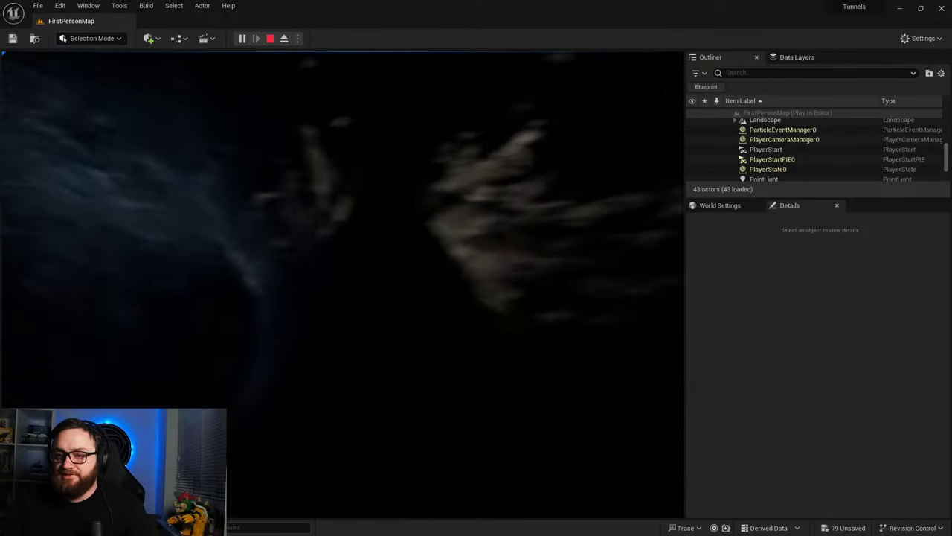
key("w")
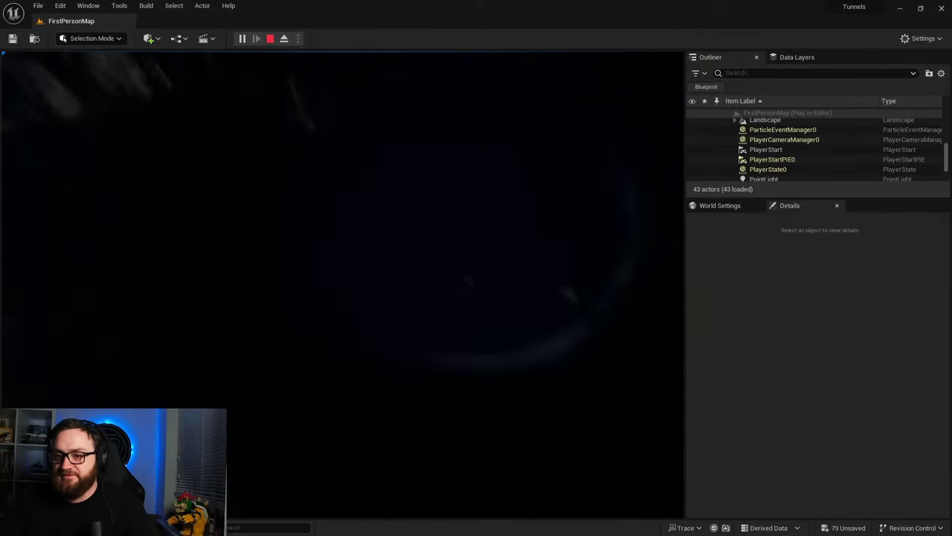
key("w")
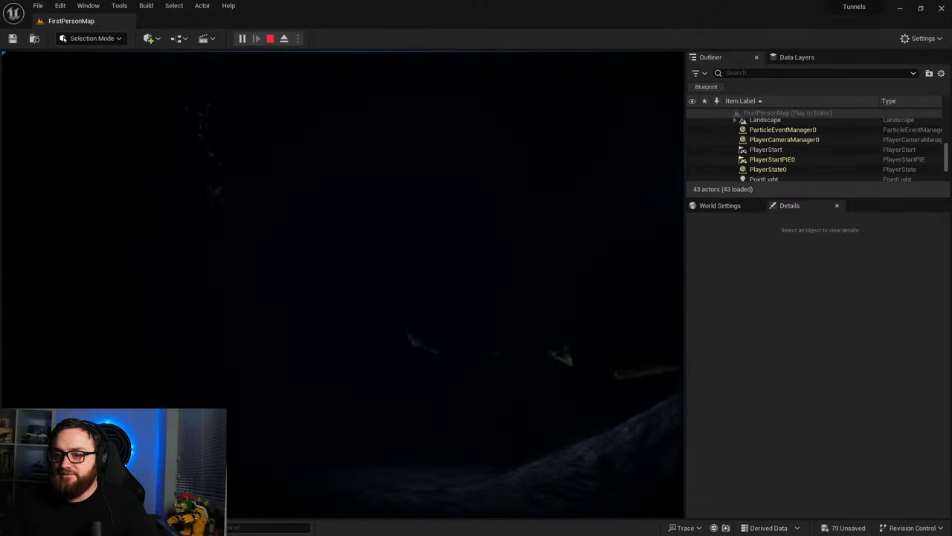
key("w")
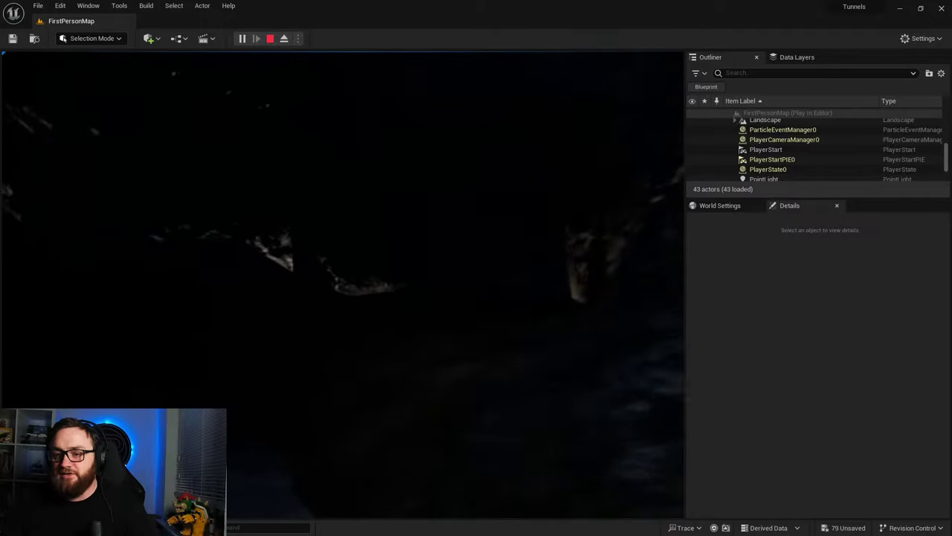
key("Escape")
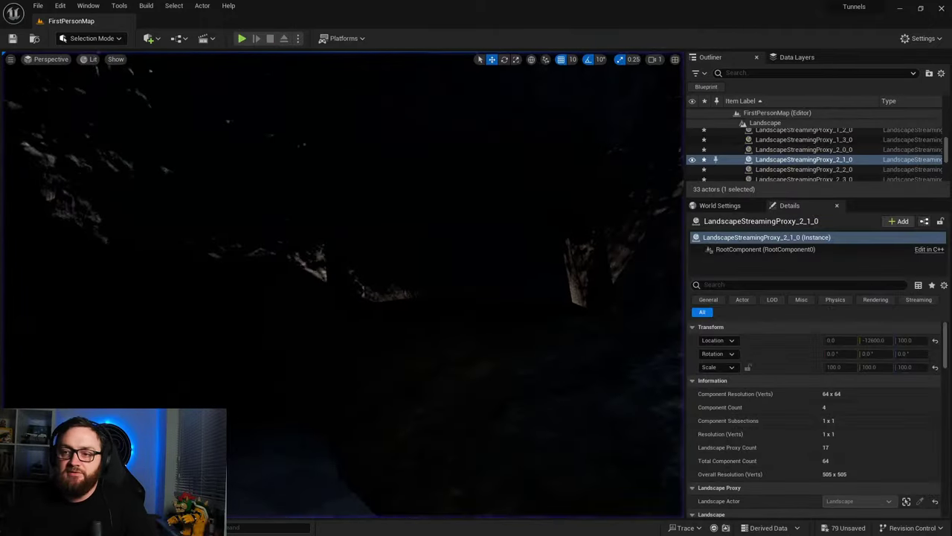
Step: Open the BP_FirstPersonCharacter blueprint from the FirstPerson Blueprints folder
mouse_move(261, 359)
right_mouse_down()
mouse_move(268, 372)
mouse_move(231, 358)
mouse_move(149, 357)
mouse_move(297, 353)
mouse_move(357, 401)
mouse_move(520, 387)
mouse_move(261, 359)
right_mouse_up()
key("w")
key("ctrl+space")
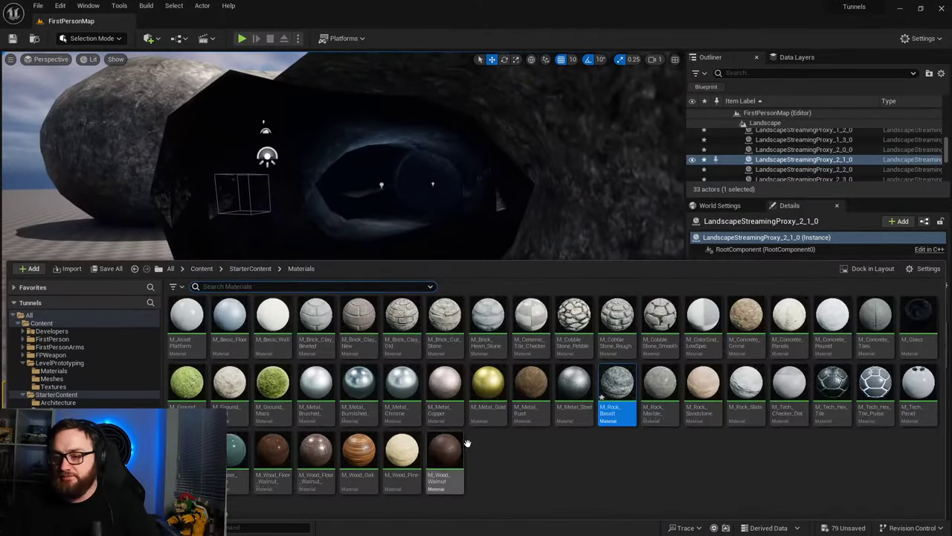
left_click(201, 269)
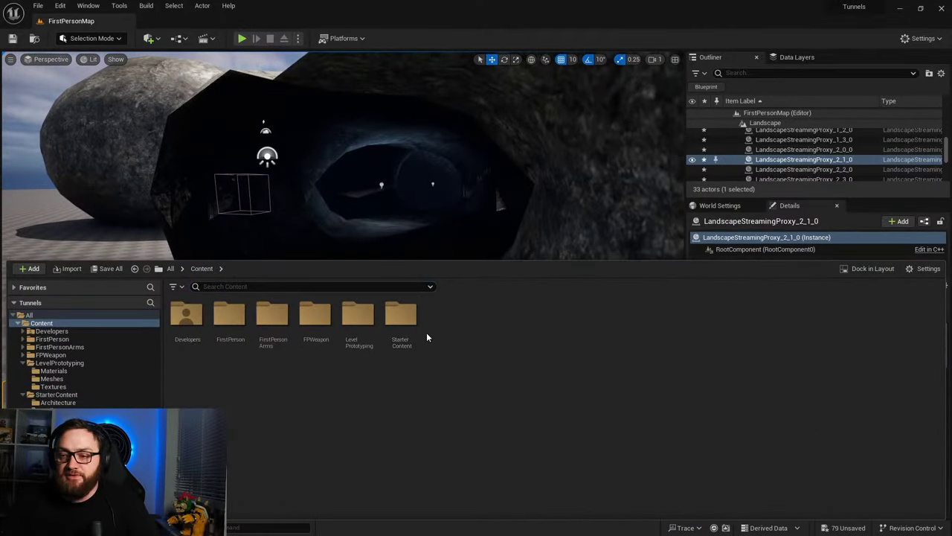
double_click(400, 320)
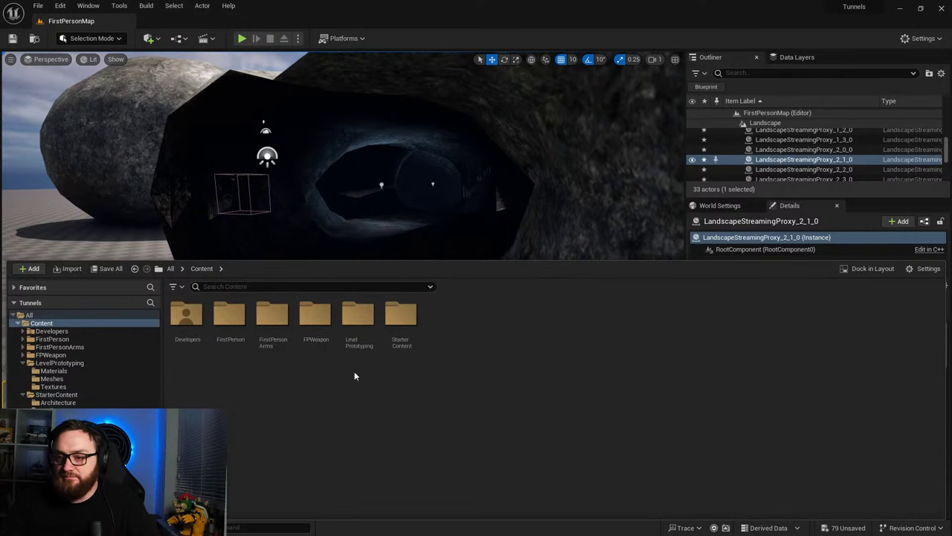
double_click(186, 316)
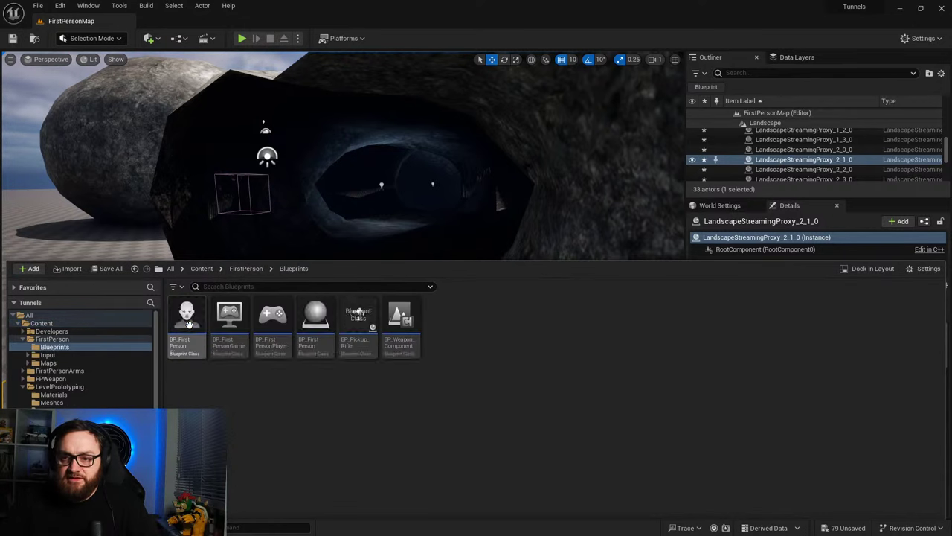
double_click(185, 316)
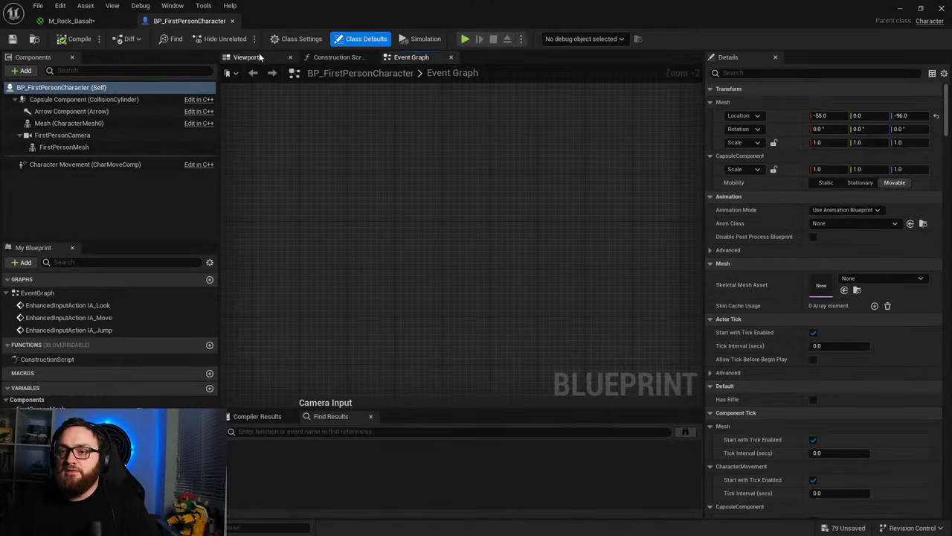
Step: Add a point light component above the character's camera at X -50, Z 120 and set its source radius to 520
left_click(249, 58)
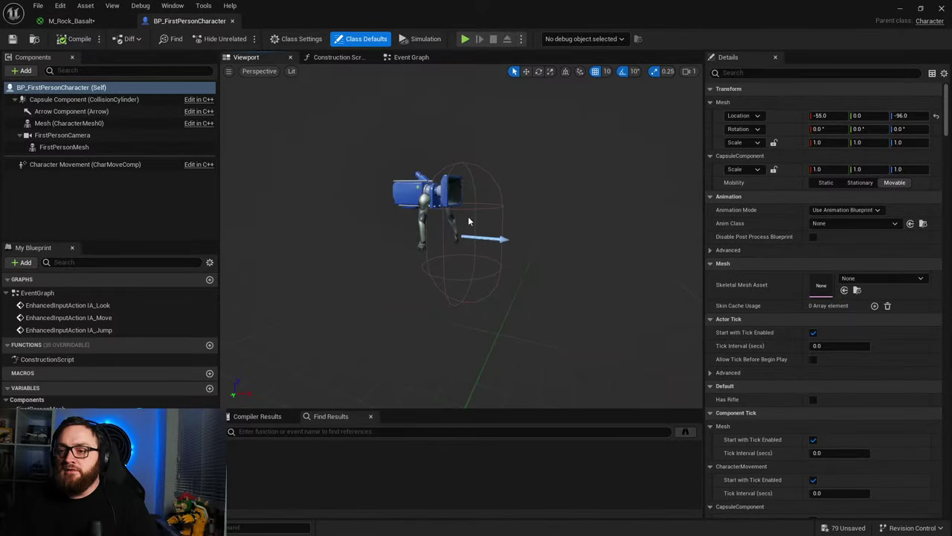
left_click(22, 71)
left_click(33, 153)
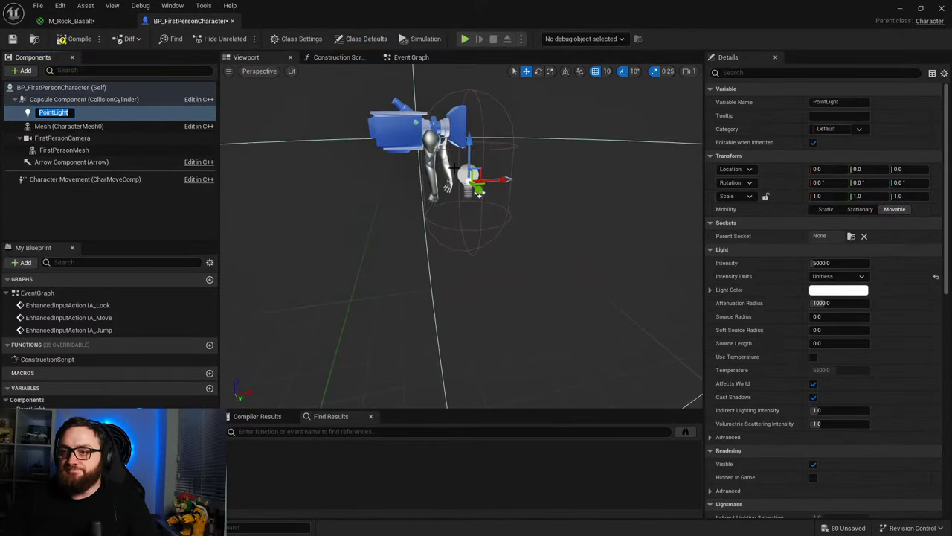
left_click_drag(472, 141, 472, 77)
scroll(471, 144, "down", 5)
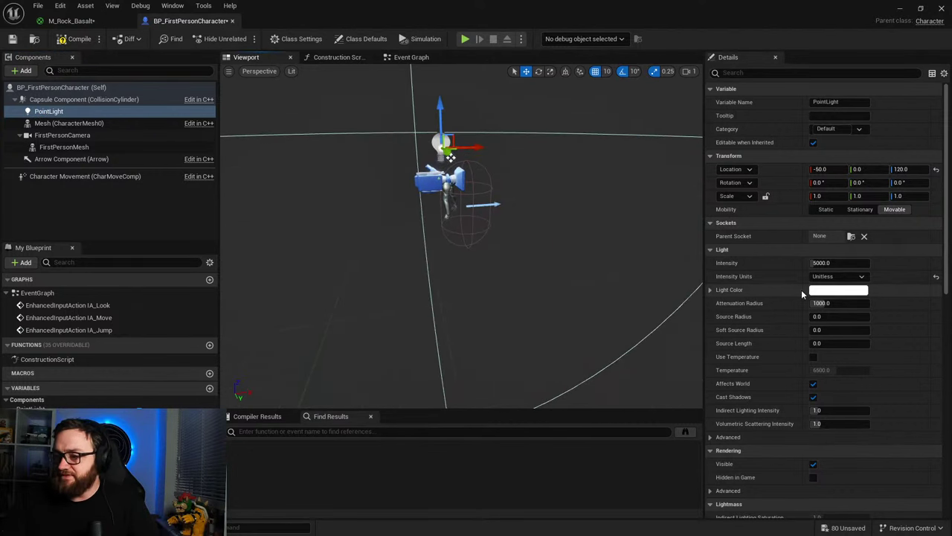
right_click_drag(588, 309, 684, 320)
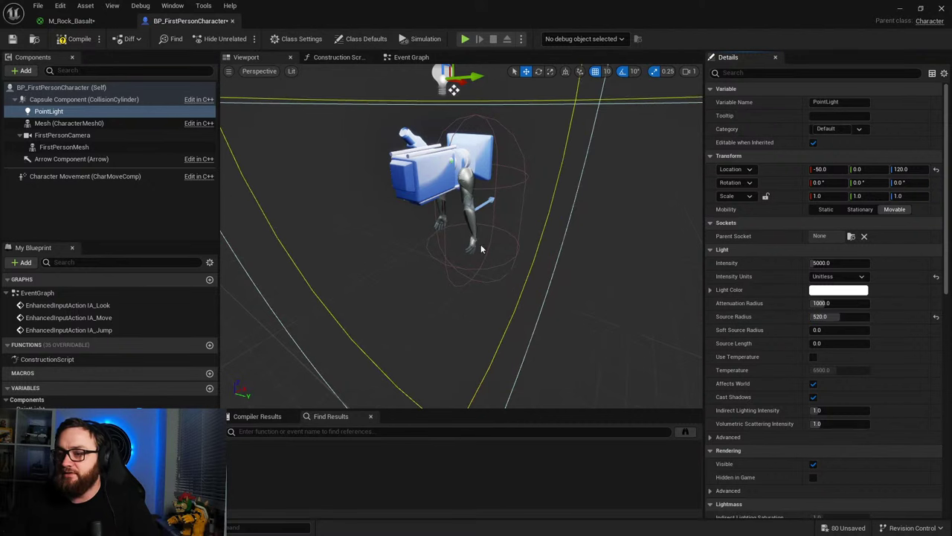
right_click_drag(481, 250, 410, 213)
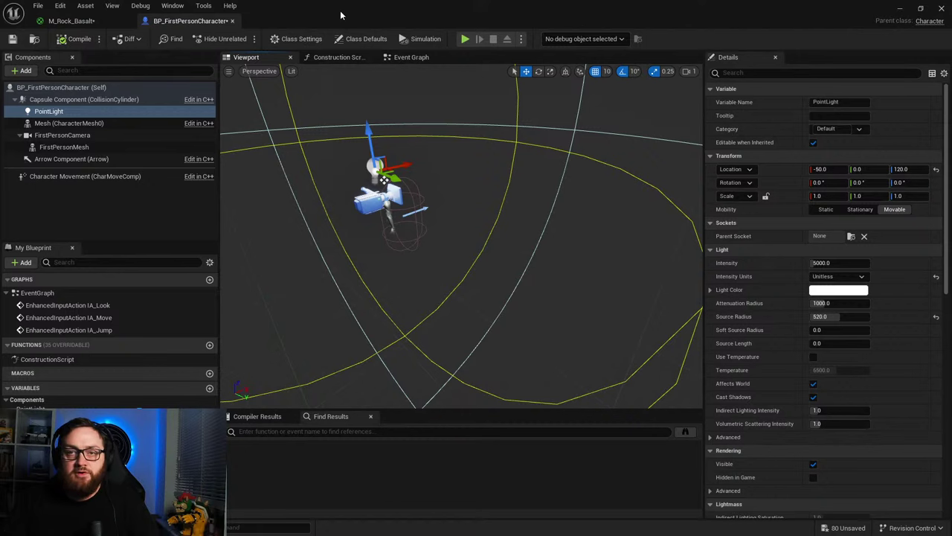
Step: Place a BP_FirstPersonCharacter instance in the level and move it into the tunnel mouth at X 250, Y -380
left_click_drag(337, 11, 2, 170)
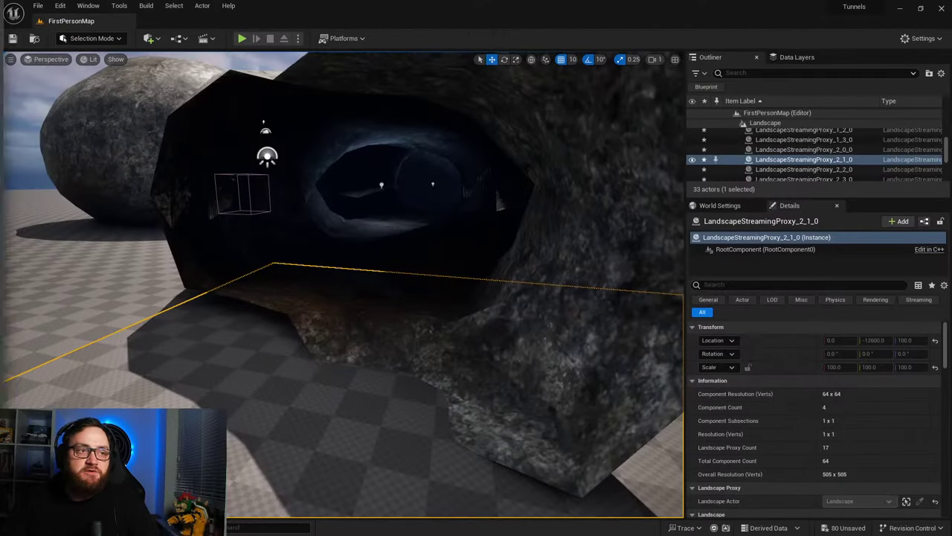
right_click_drag(323, 339, 89, 320)
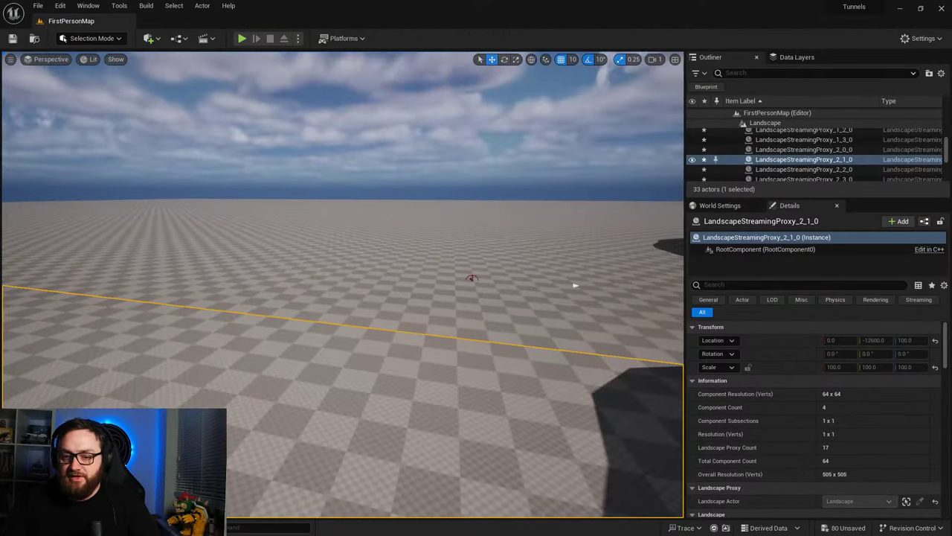
key("ctrl+space")
left_click_drag(181, 329, 617, 368)
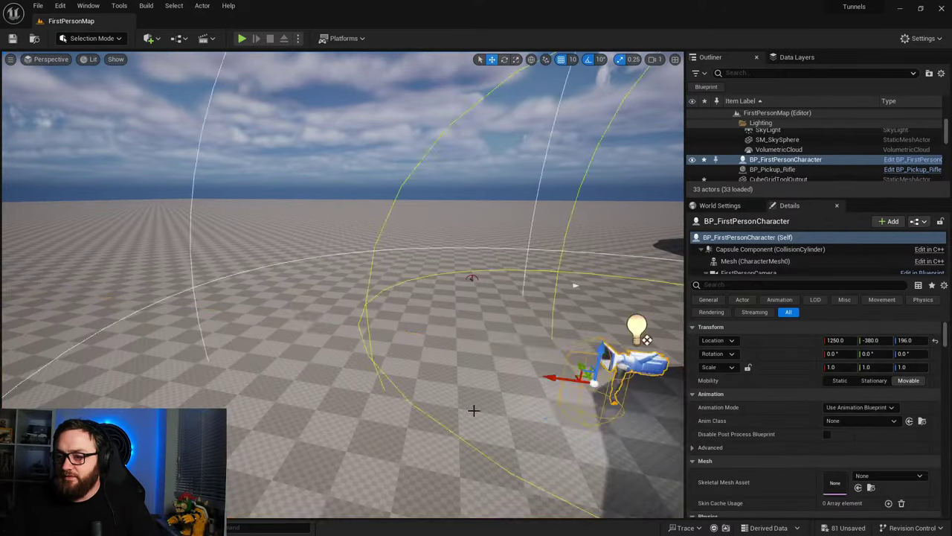
right_click_drag(473, 410, 618, 428)
left_click_drag(293, 326, 609, 288)
right_click_drag(608, 289, 681, 299)
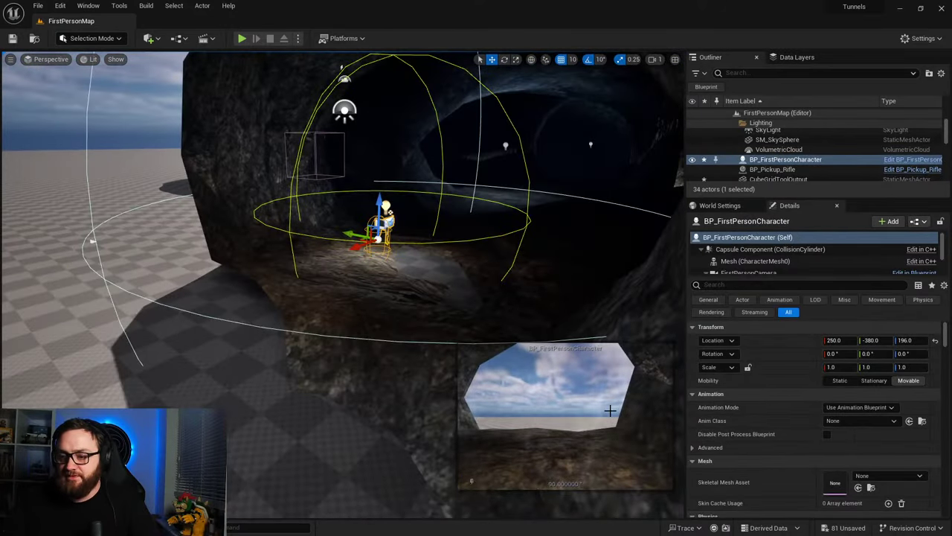
right_click_drag(319, 239, 319, 268)
key("w")
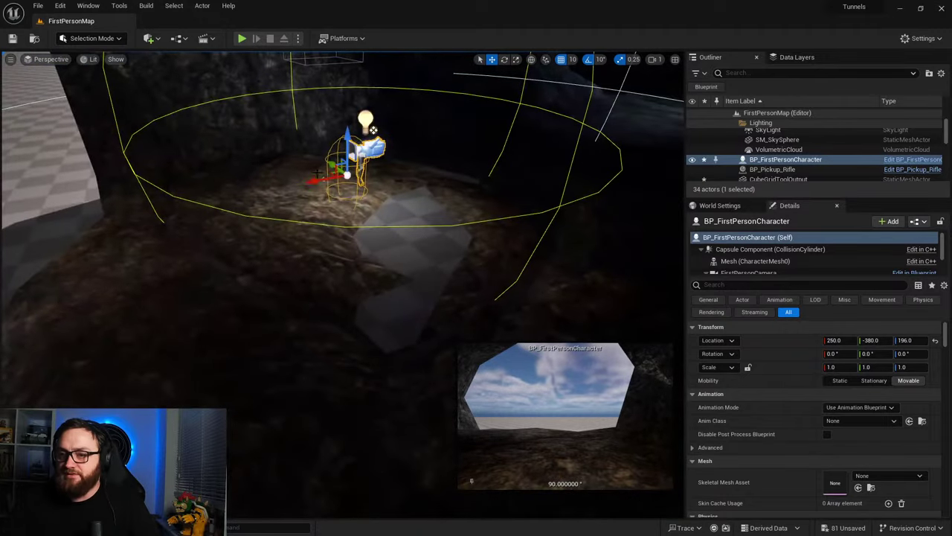
Step: Move the placed character deeper into the tunnel to X -1570, Y -340, Z 306 and rotate it to -20° about Y
left_click_drag(318, 179, 631, 132)
right_click_drag(631, 131, 711, 93)
key("w")
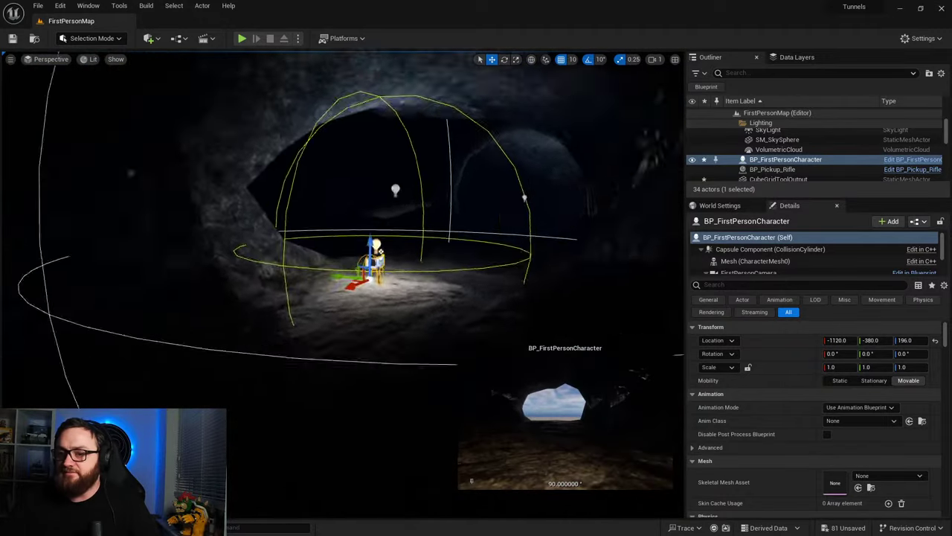
left_click_drag(471, 480, 471, 479)
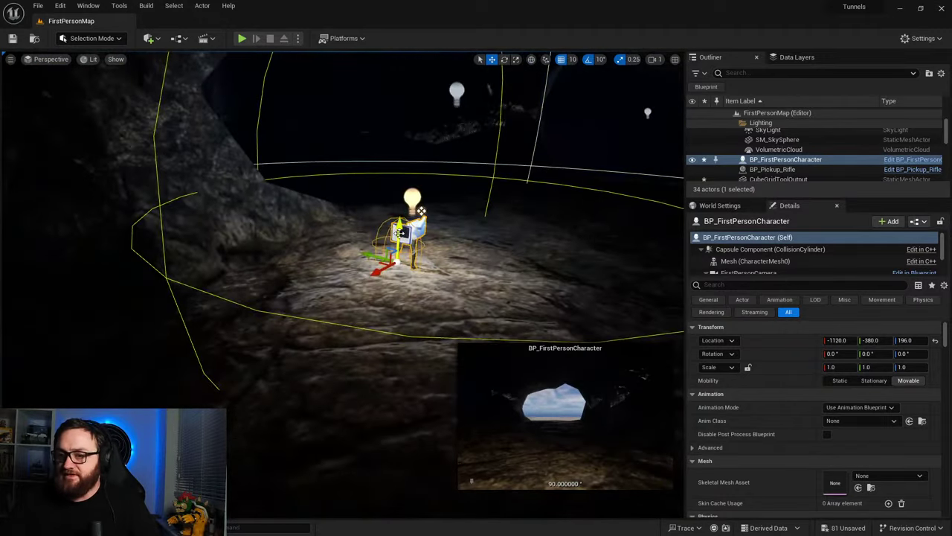
left_click_drag(400, 233, 439, 190)
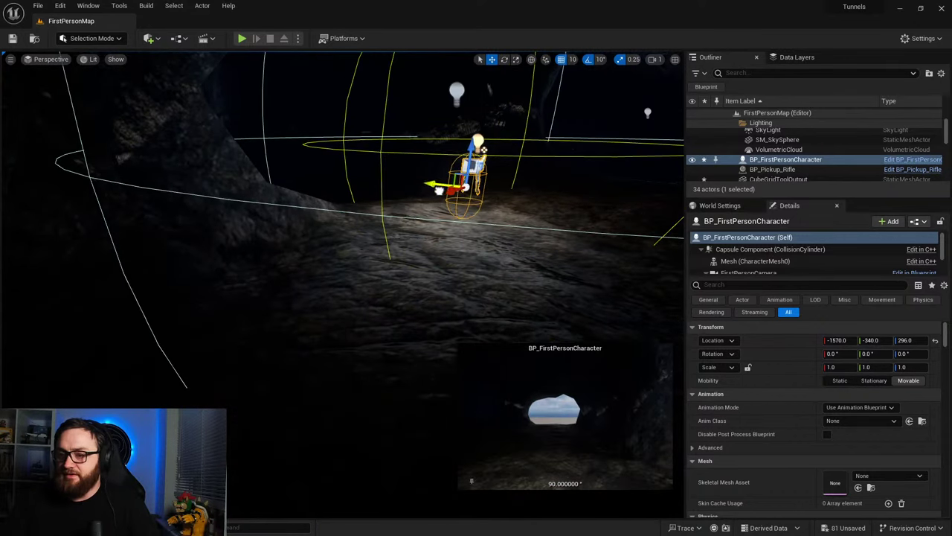
left_click_drag(471, 480, 470, 480)
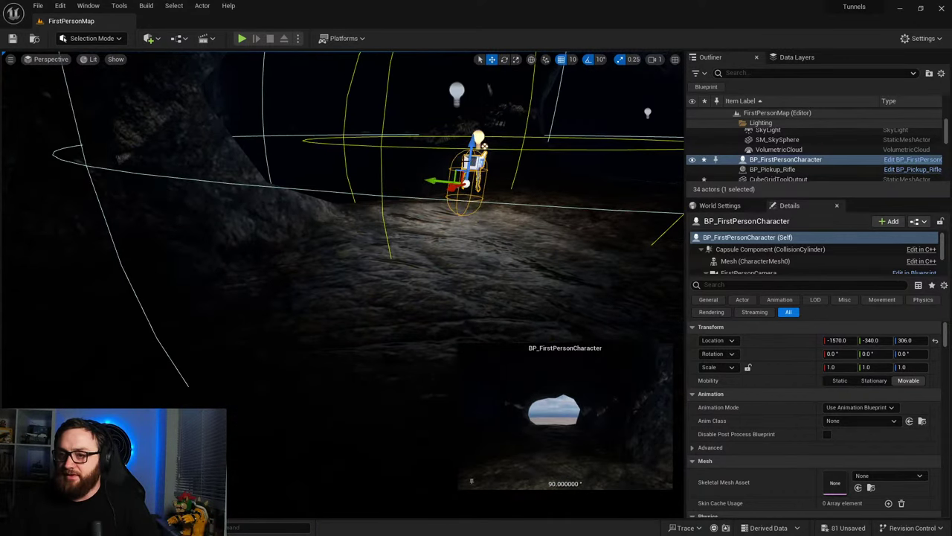
left_click_drag(448, 170, 443, 195)
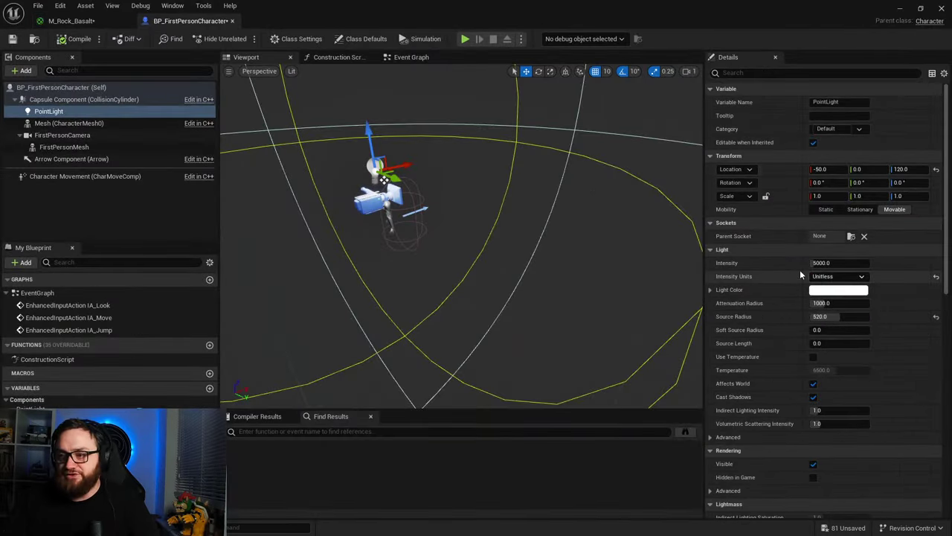
Step: Delete the test character instance from the level
left_click_drag(601, 18, 590, 42)
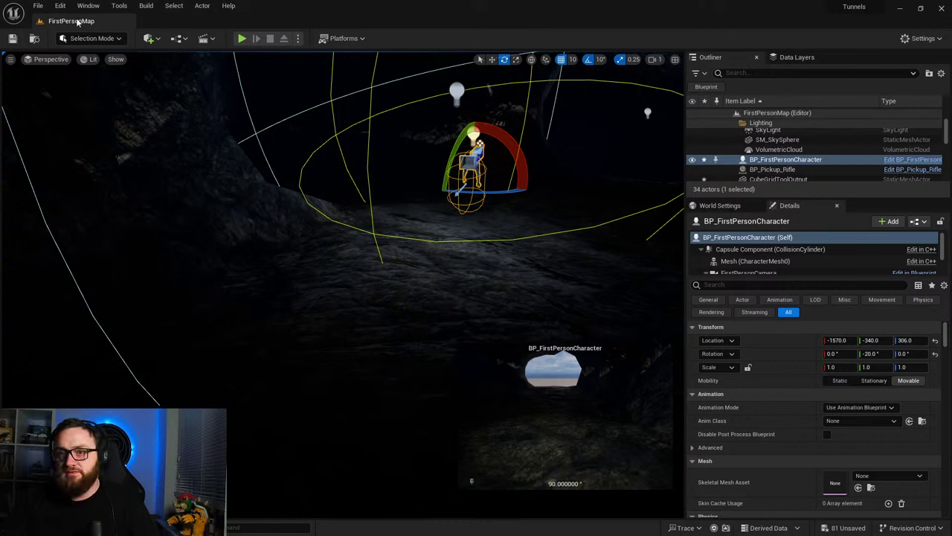
right_click_drag(327, 216, 297, 253)
right_click_drag(238, 160, 351, 231)
key("Delete")
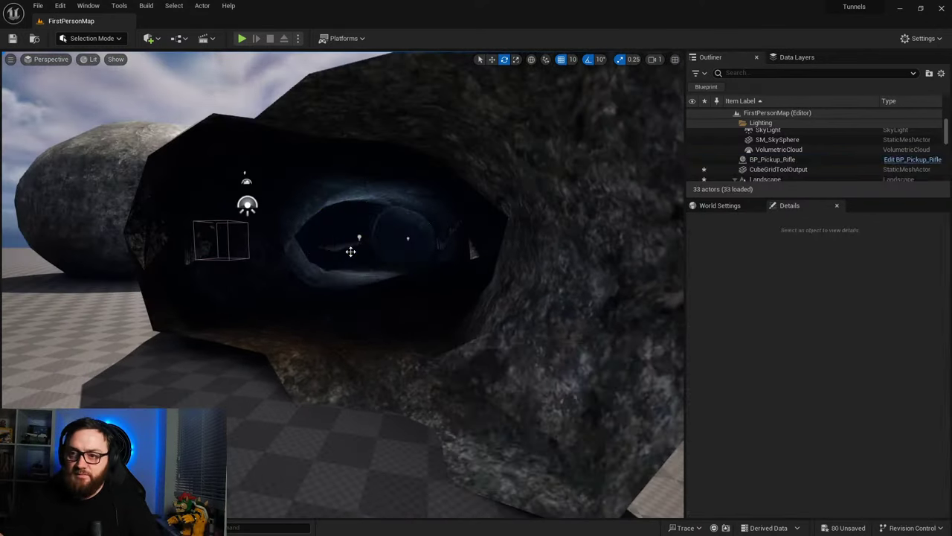
Step: Playtest the level from the ground at the tunnel mouth, walk through the dark tunnel, and end the play session
right_click(385, 457)
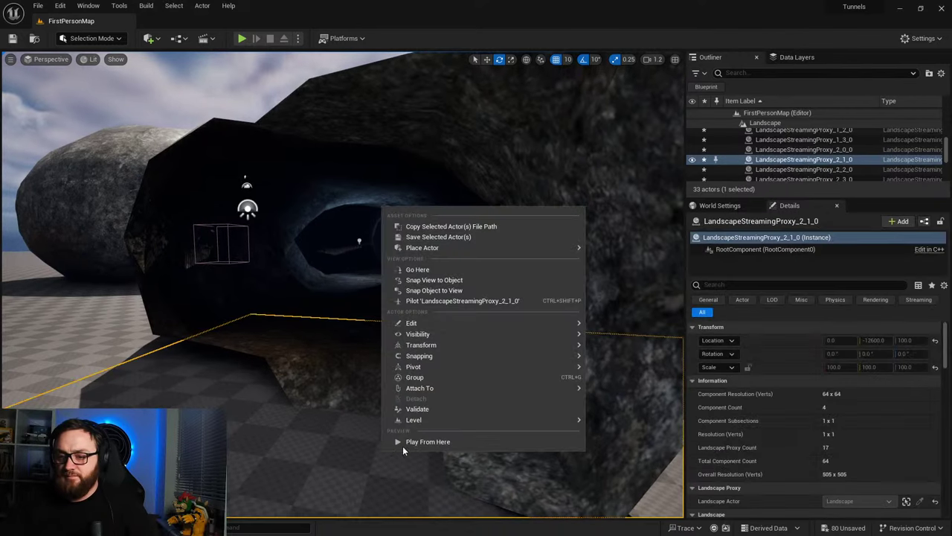
left_click(406, 444)
key("alt+p")
left_click(336, 260)
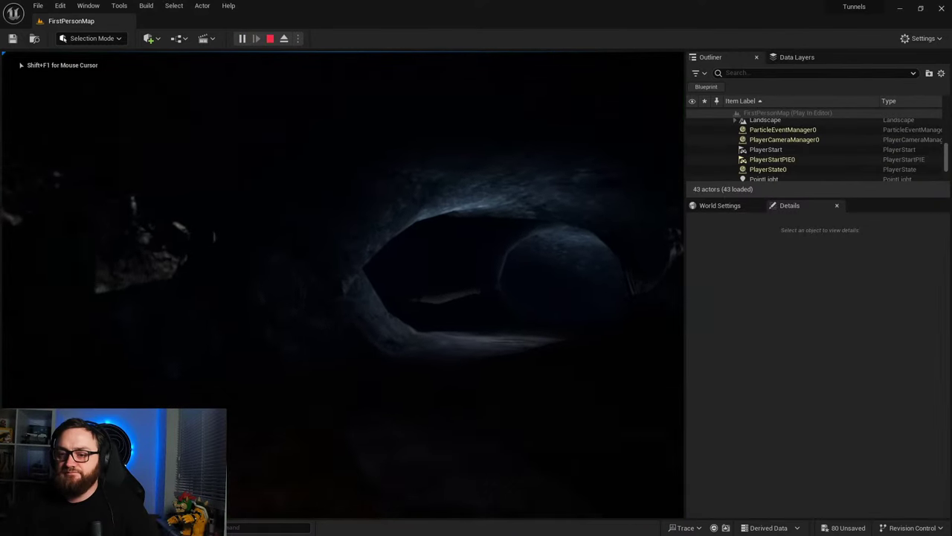
key("w")
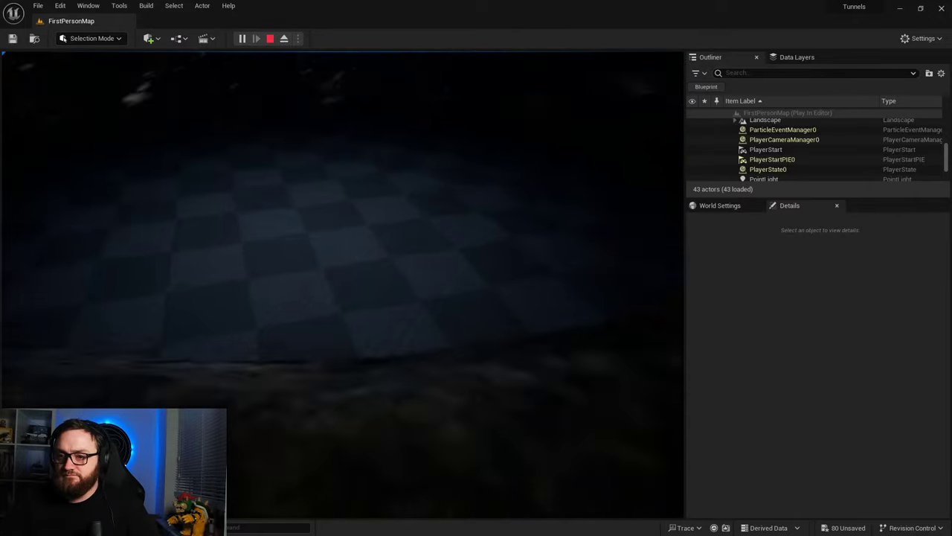
key("Escape")
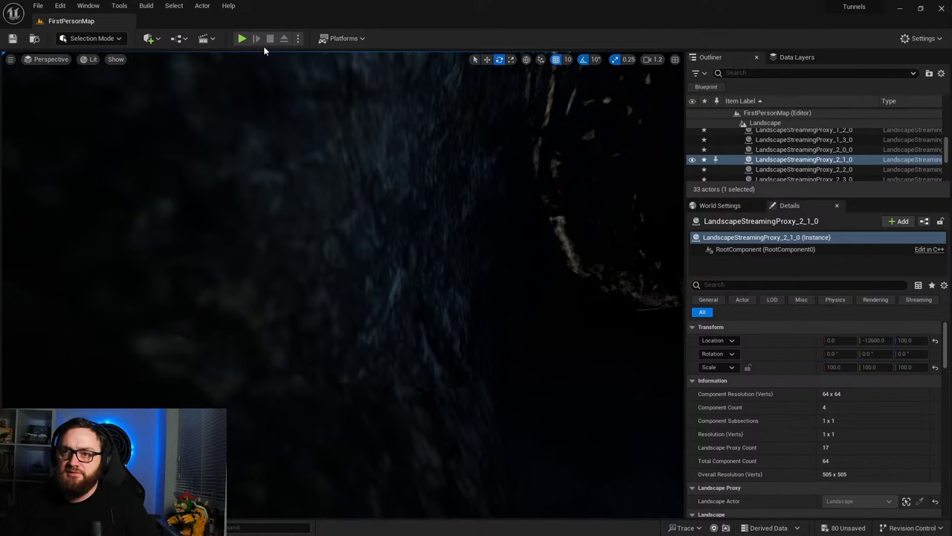
Step: Start a second play session from the floor inside the tunnel, explore the darker passages with the character's light, and stop it
right_click_drag(266, 127, 505, 134)
right_click(265, 127)
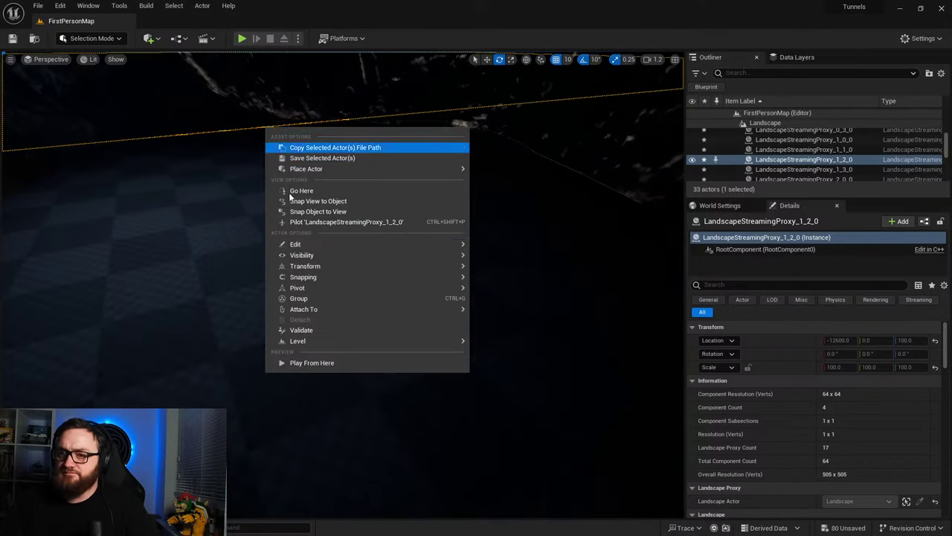
right_click(224, 265)
left_click(284, 507)
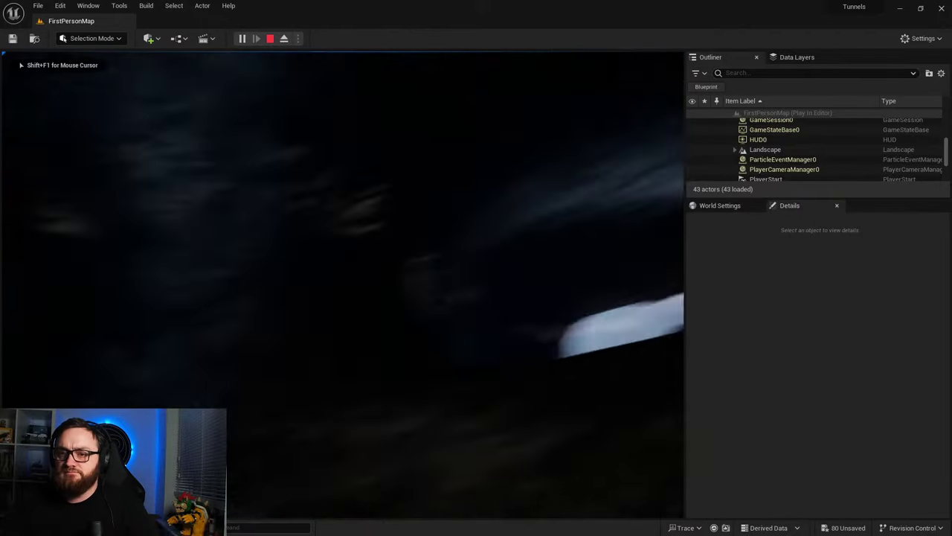
key("w")
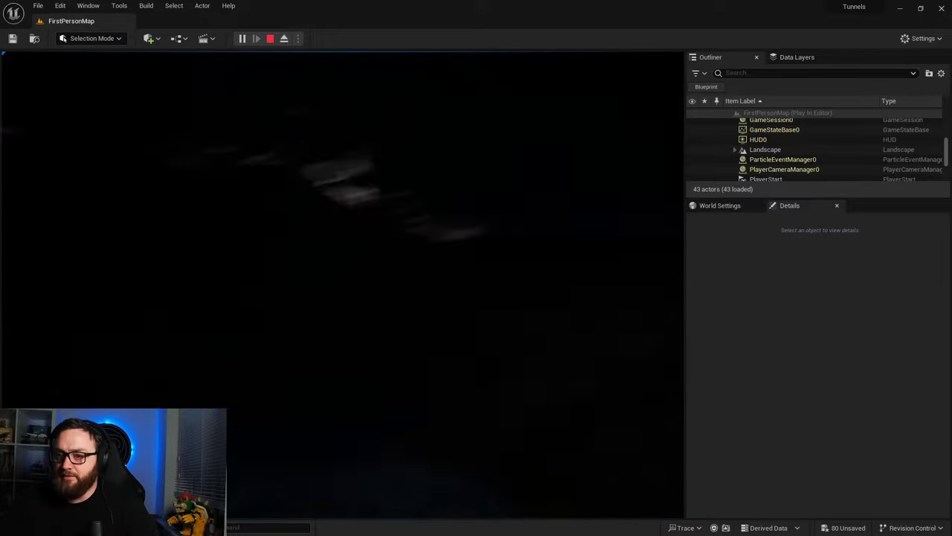
key("w")
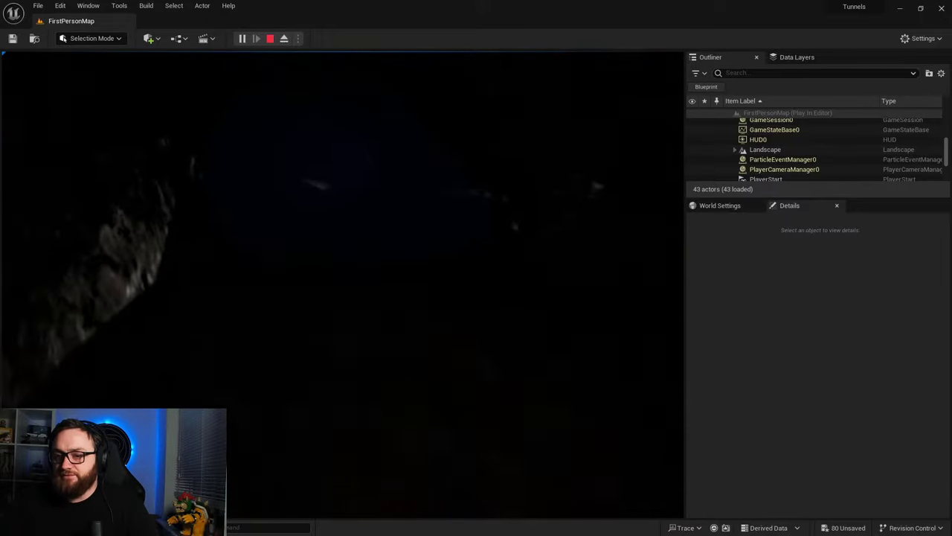
key("w")
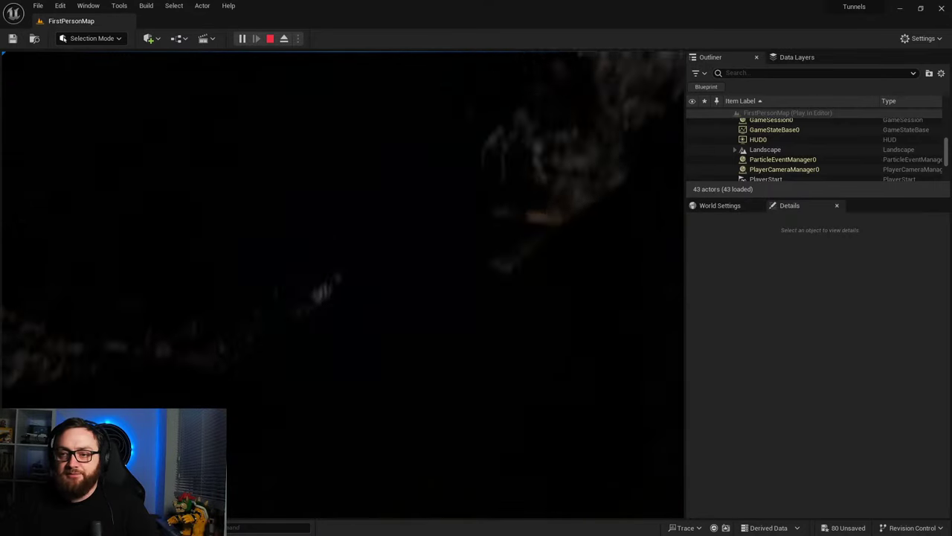
key("Escape")
Step: Add a directional light to the level, set its intensity to 1 lux, and turn off its shadow casting
right_click_drag(342, 283, 297, 335)
mouse_move(327, 383)
right_mouse_down()
mouse_move(401, 365)
mouse_move(320, 349)
mouse_move(328, 383)
right_mouse_up()
key("ctrl+space")
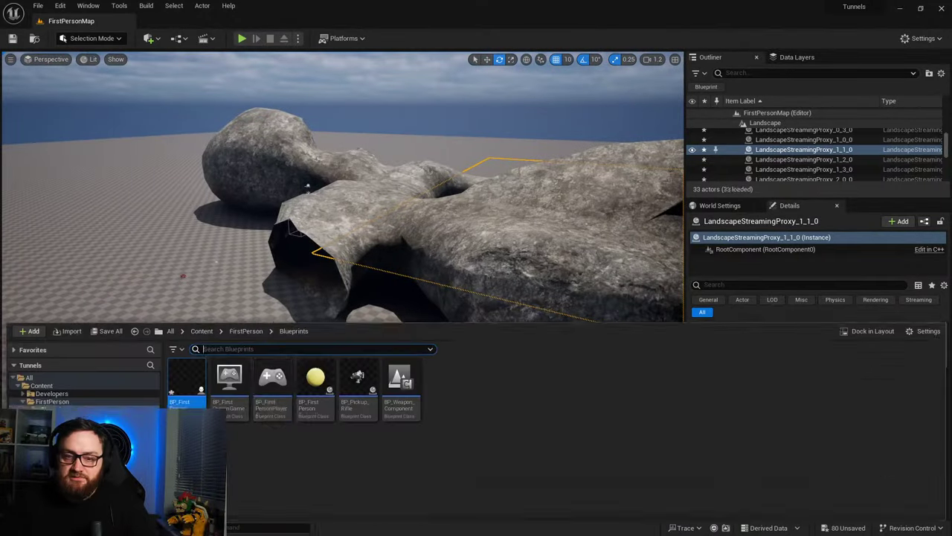
left_click(150, 38)
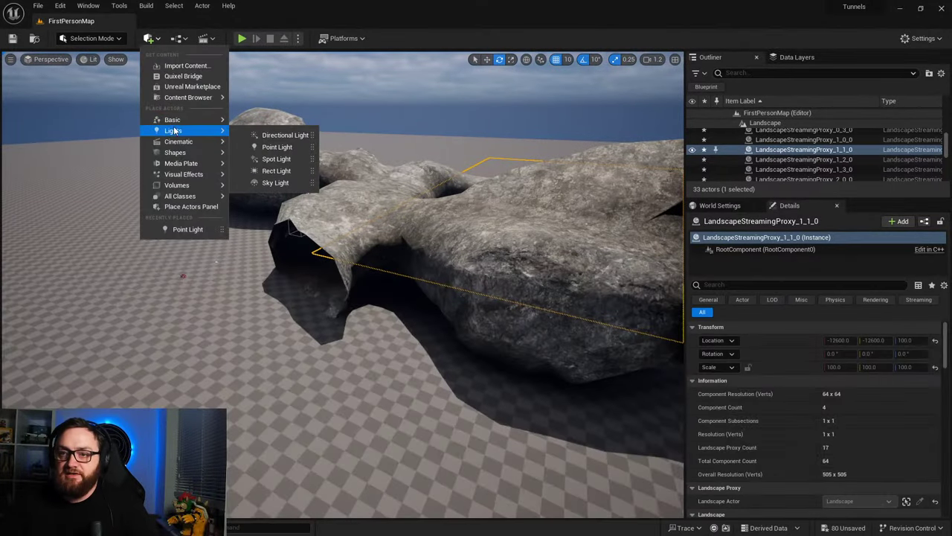
left_click(262, 136)
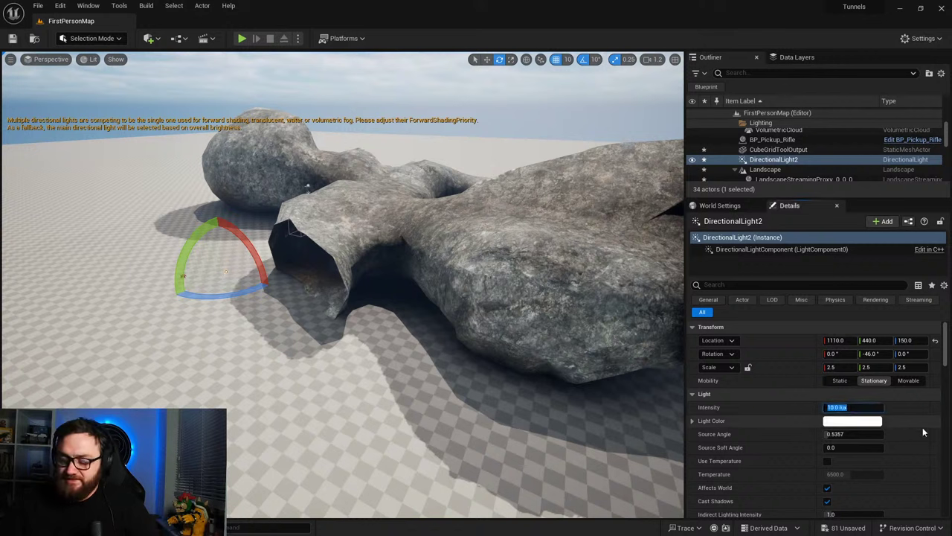
type("1")
key("Return")
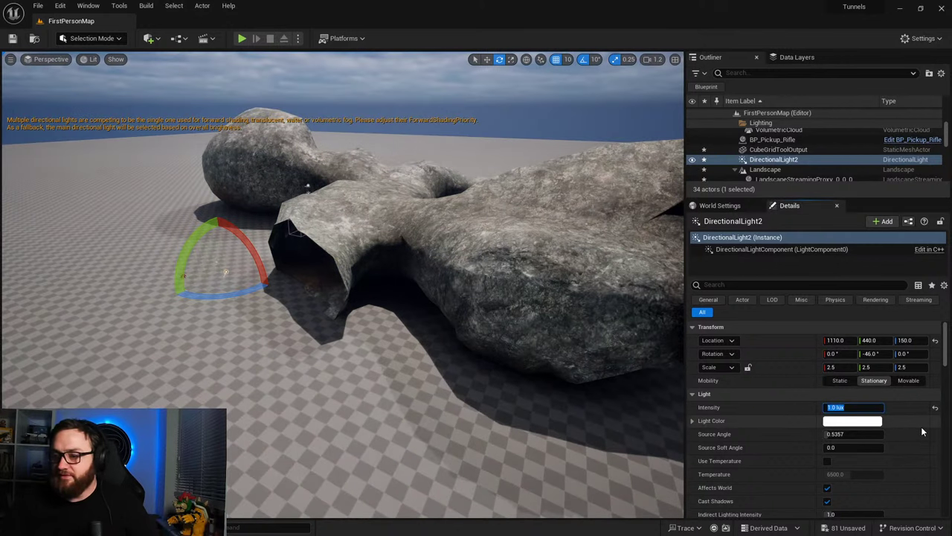
left_click(827, 502)
Step: Examine the tunnel under the shadowless directional light, playtest a walk through it from the ground outside, and end the session
right_click_drag(566, 387, 532, 357)
key("w")
key("w")
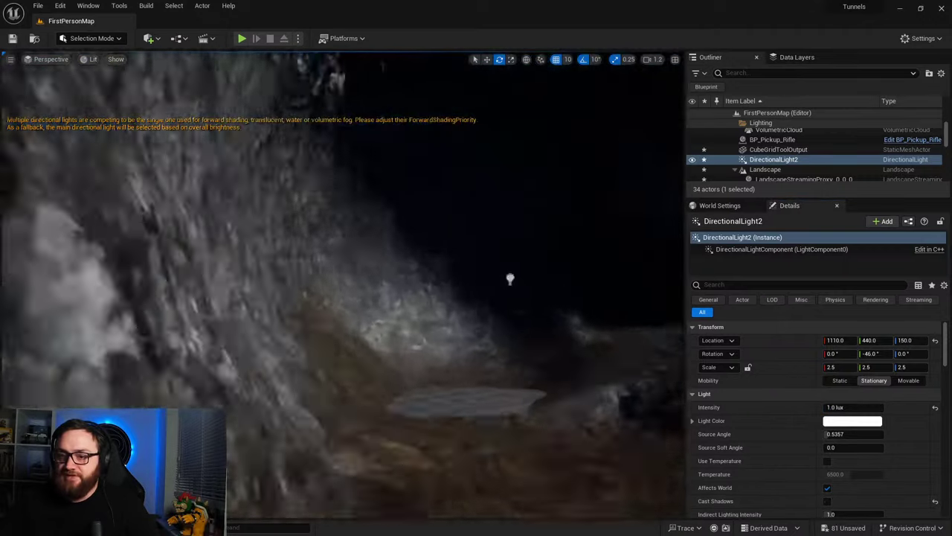
mouse_move(312, 303)
right_mouse_down()
mouse_move(297, 305)
mouse_move(327, 303)
right_mouse_up()
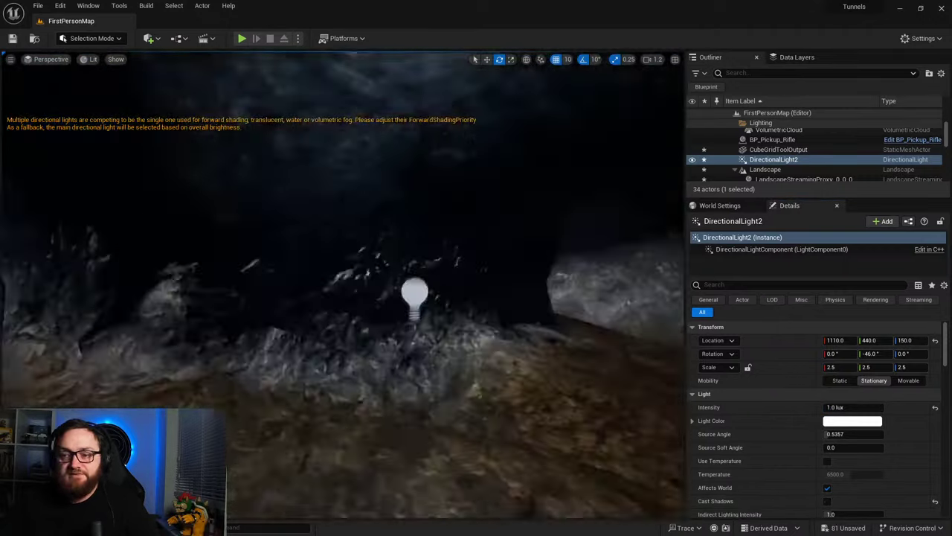
right_click_drag(339, 442, 359, 392)
right_click(397, 380)
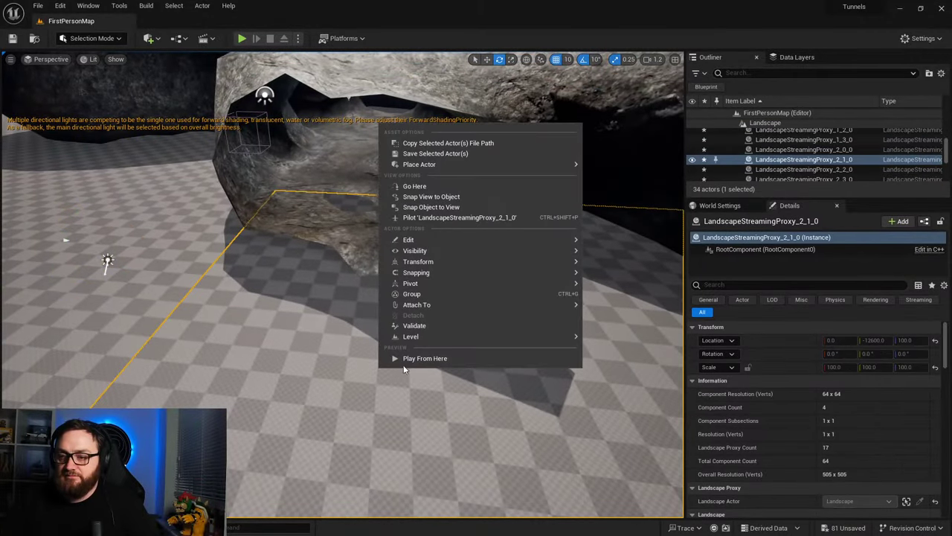
left_click(400, 361)
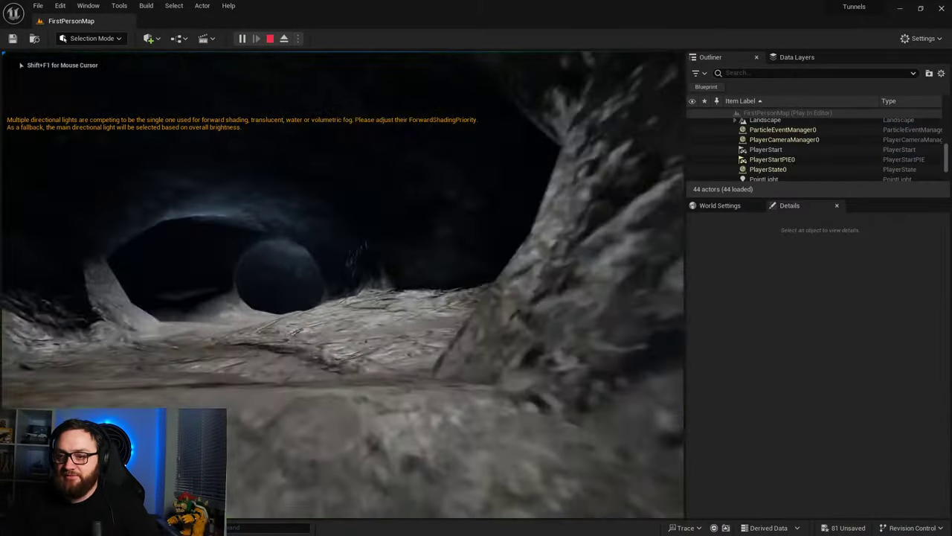
key("w")
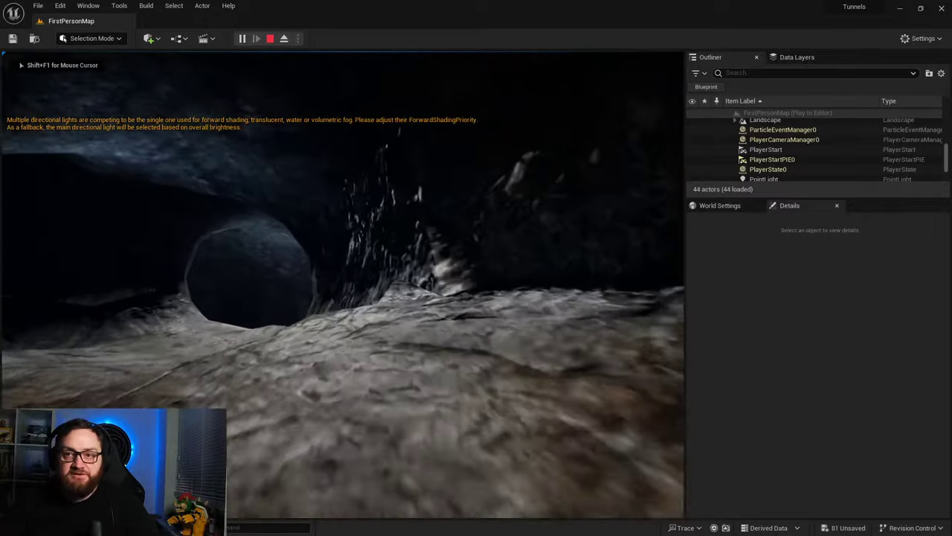
key("w")
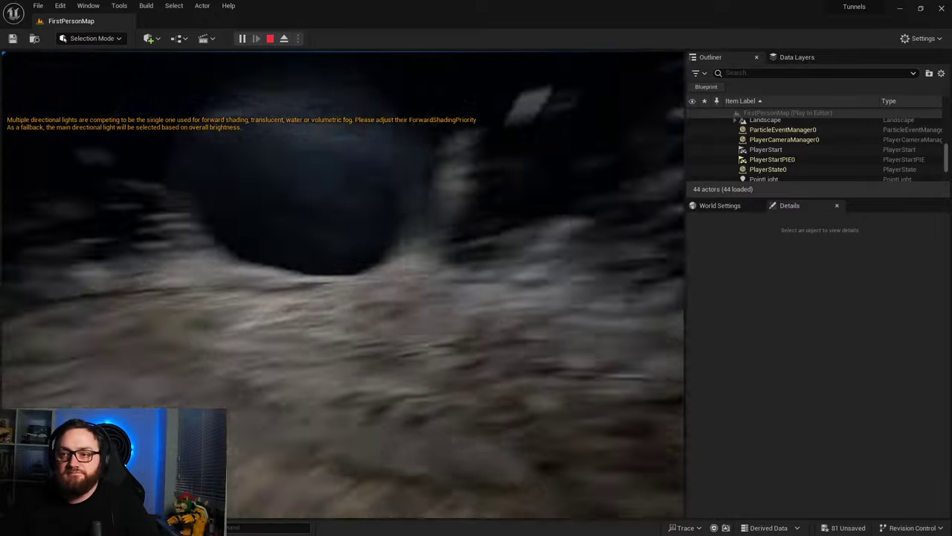
key("w")
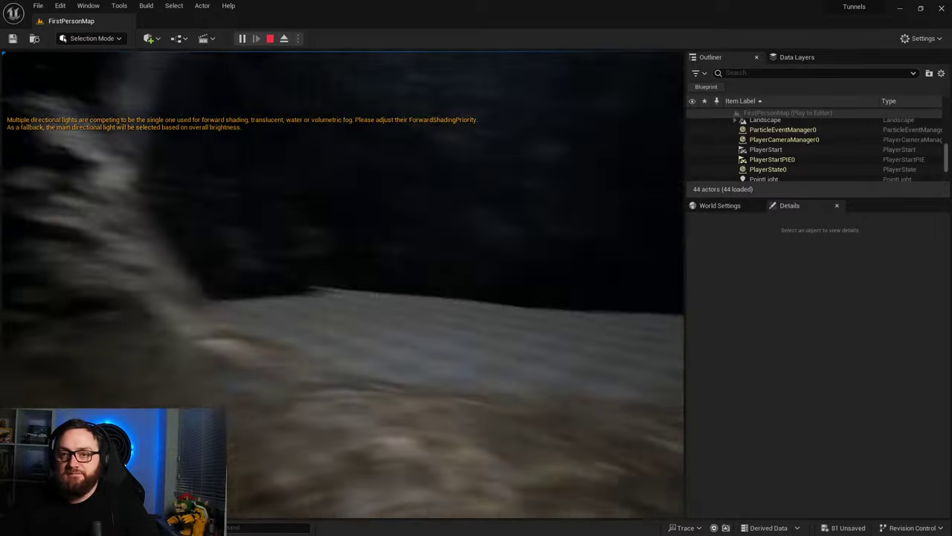
key("w")
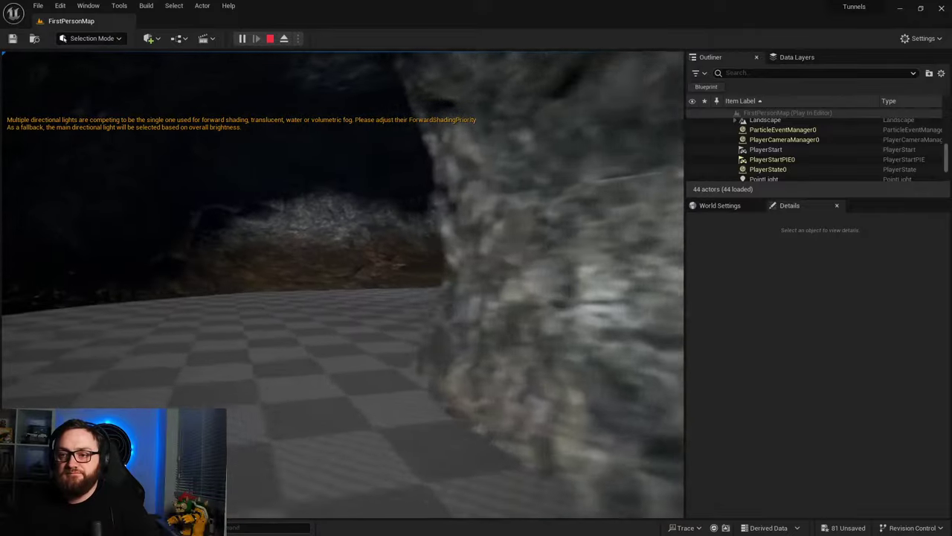
key("w")
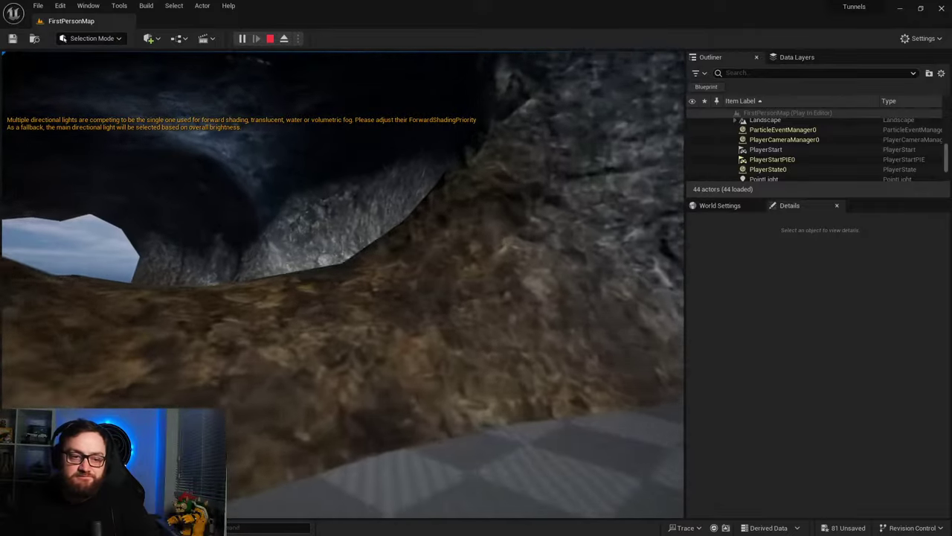
key("Escape")
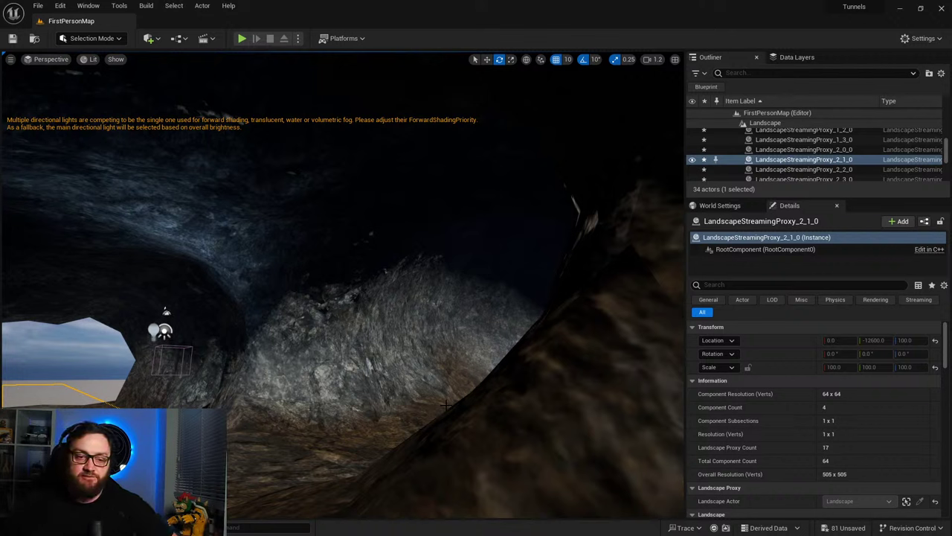
Step: Switch to Modeling Mode and start Vertex Sculpt on the CubeGridToolOutput tunnel mesh
right_click_drag(443, 305, 338, 316)
key("w")
right_click_drag(453, 342, 414, 280)
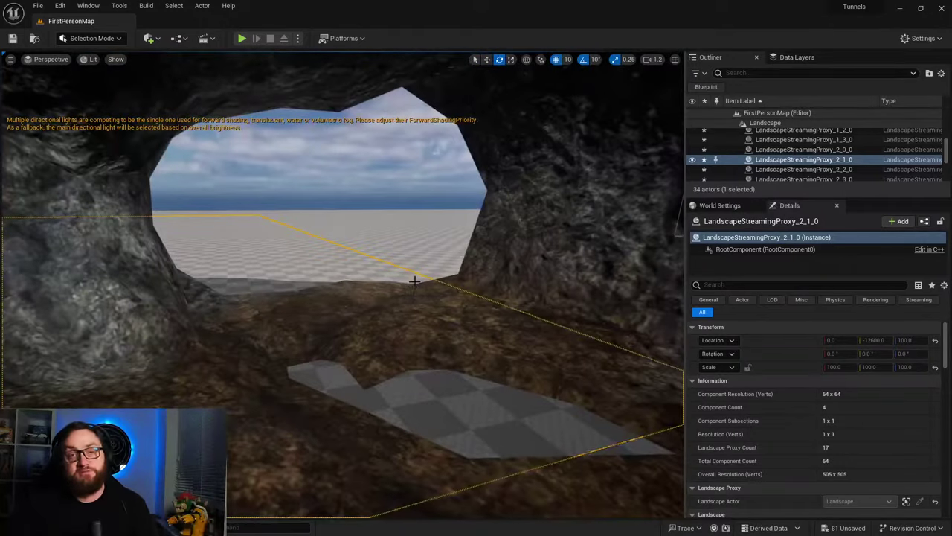
mouse_move(377, 325)
right_mouse_down()
mouse_move(365, 320)
mouse_move(372, 331)
mouse_move(381, 324)
right_mouse_up()
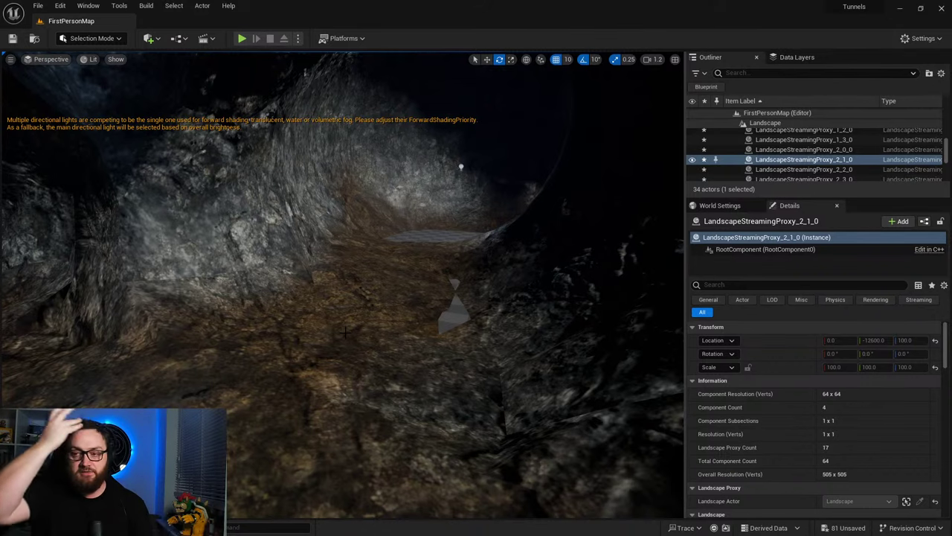
right_click_drag(346, 330, 346, 329)
left_click(96, 37)
left_click(105, 98)
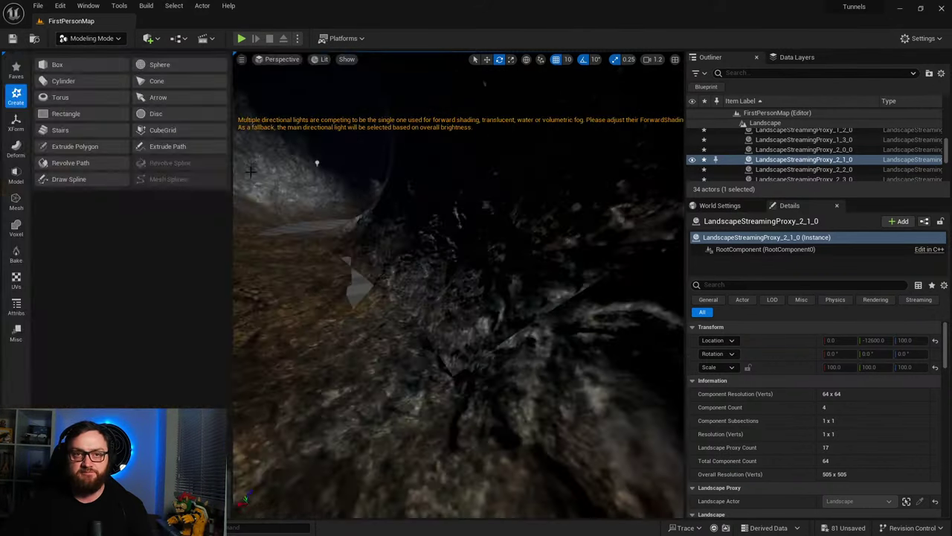
right_click_drag(247, 169, 247, 169)
left_click(17, 148)
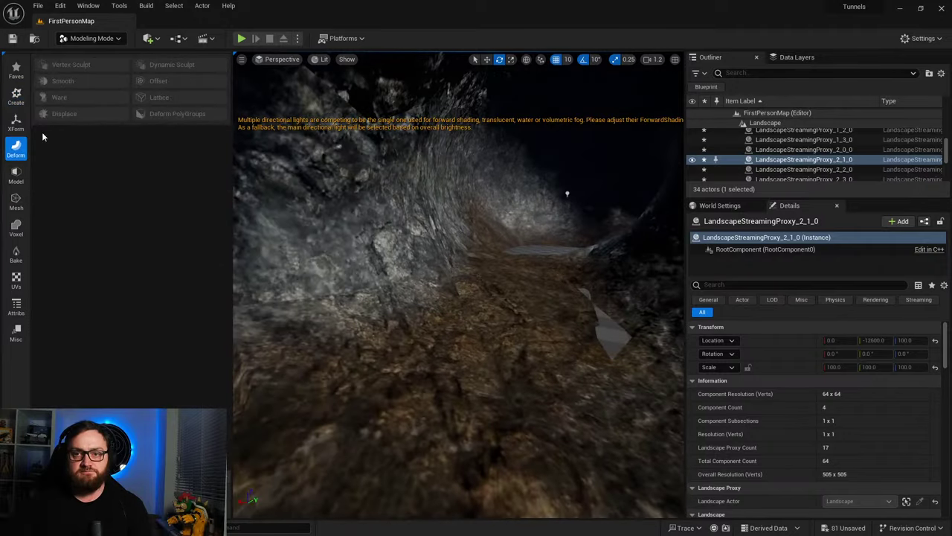
left_click(411, 342)
left_click(70, 65)
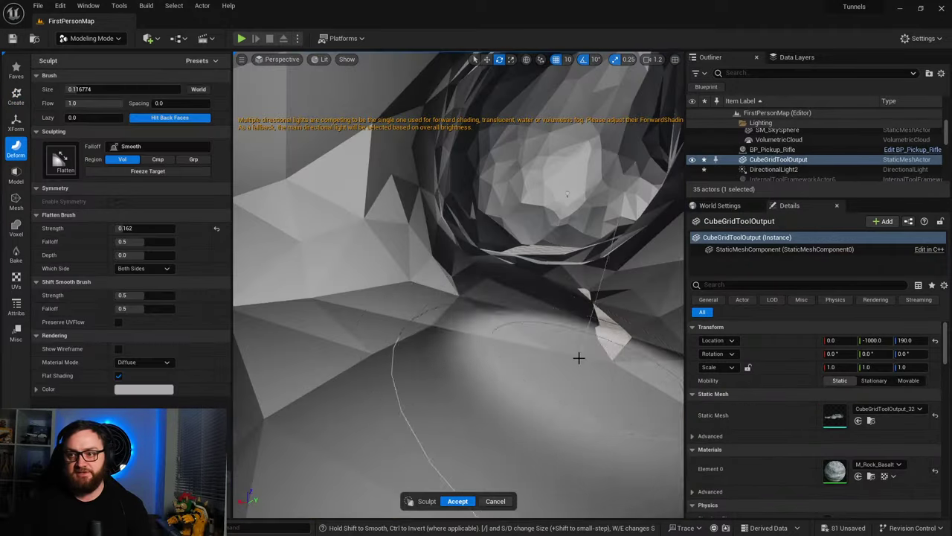
Step: Flatten a patch of the tunnel wall beside the round passage, and switch the sculpting brush to SculptN
right_click_drag(578, 358, 525, 330)
mouse_move(463, 398)
left_mouse_down()
mouse_move(425, 257)
mouse_move(429, 241)
mouse_move(434, 251)
mouse_move(536, 256)
mouse_move(448, 206)
mouse_move(506, 248)
mouse_move(438, 270)
mouse_move(440, 285)
left_mouse_up()
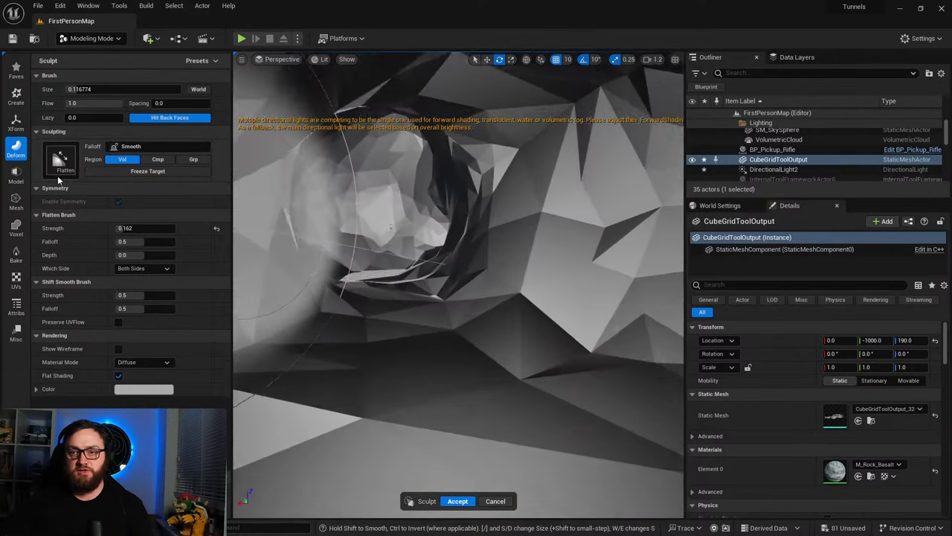
left_click(60, 159)
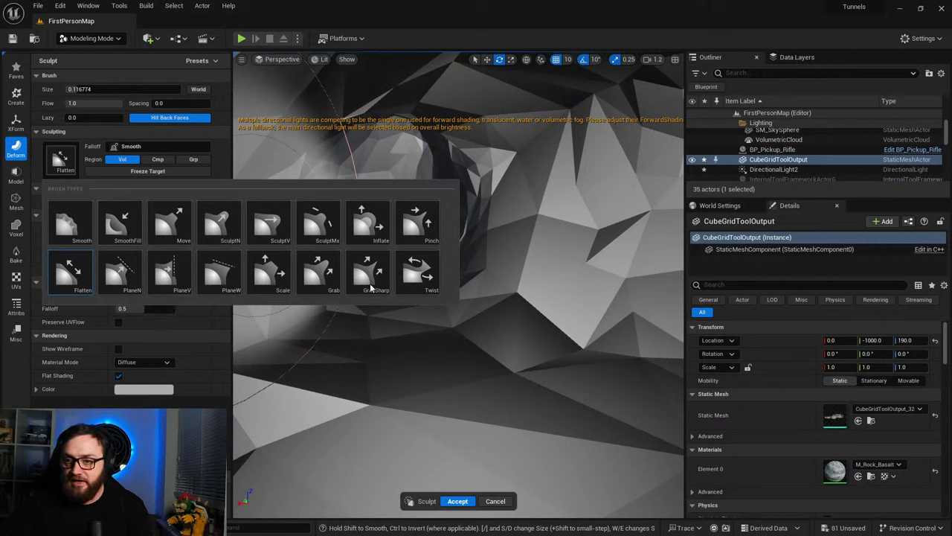
left_click(233, 234)
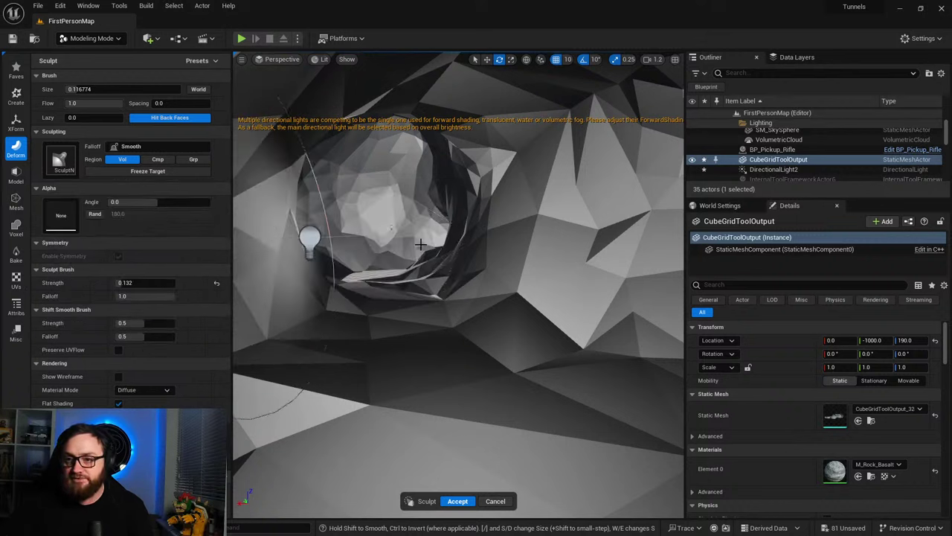
Step: Sculpt uneven bulges and ledges into the rock walls around the round passage with the SculptN brush
left_click_drag(536, 254, 492, 238)
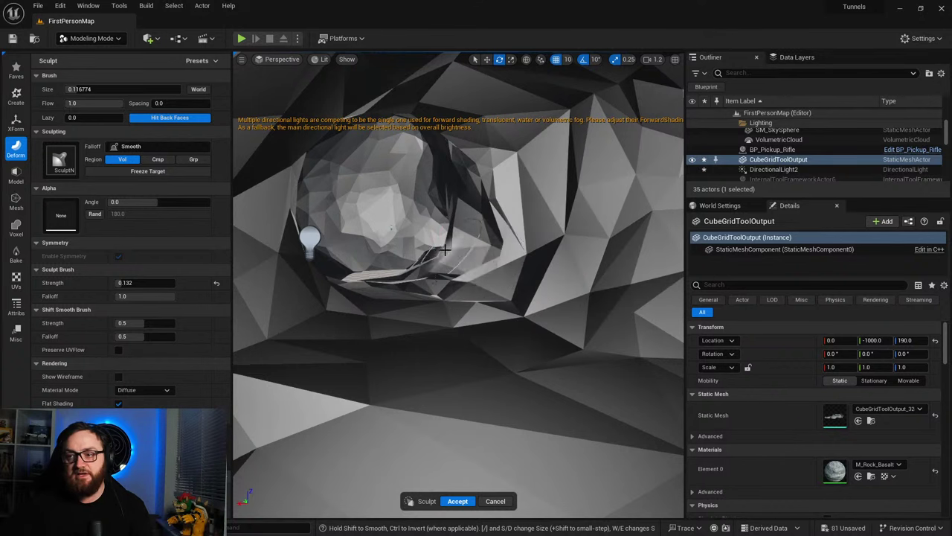
key("w")
mouse_move(451, 268)
right_mouse_down()
mouse_move(349, 279)
mouse_move(387, 291)
right_mouse_up()
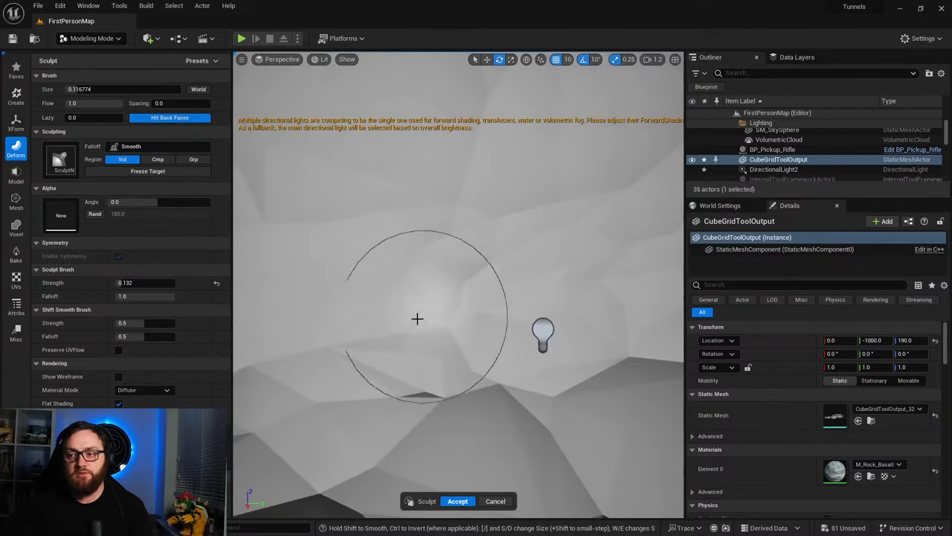
mouse_move(416, 319)
left_mouse_down()
mouse_move(492, 363)
mouse_move(480, 340)
mouse_move(581, 319)
left_mouse_up()
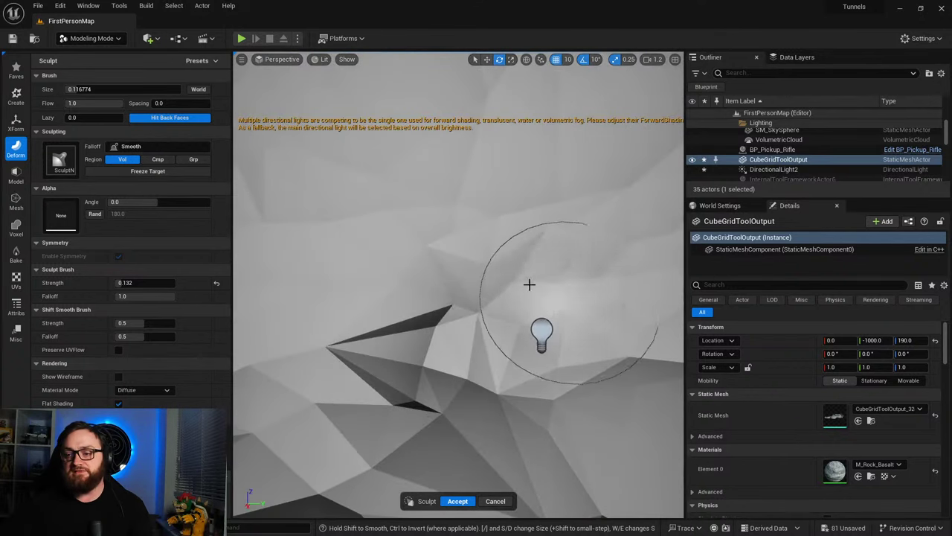
mouse_move(529, 284)
left_mouse_down()
mouse_move(330, 297)
mouse_move(484, 208)
mouse_move(483, 255)
mouse_move(511, 246)
left_mouse_up()
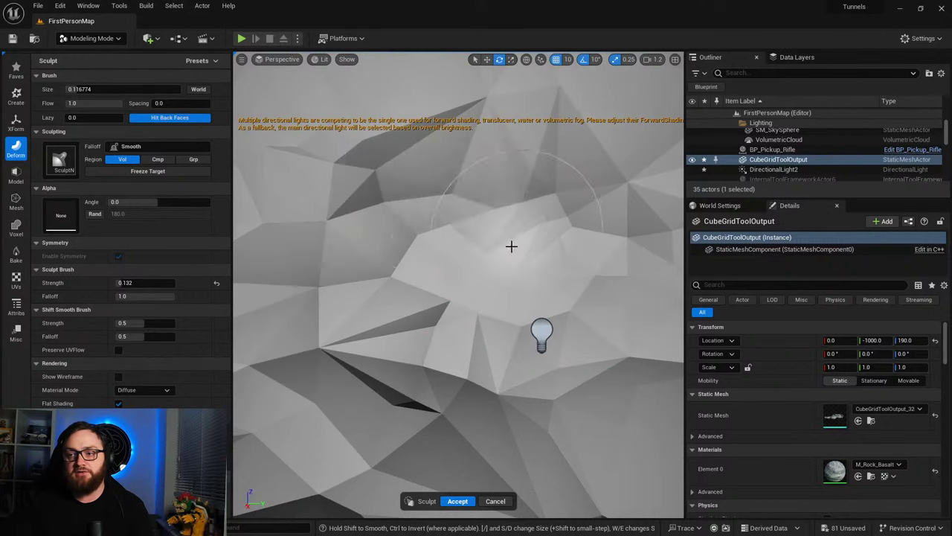
right_click_drag(442, 258, 552, 259)
mouse_move(446, 310)
left_mouse_down()
mouse_move(566, 369)
mouse_move(529, 287)
mouse_move(538, 266)
mouse_move(527, 234)
mouse_move(473, 261)
left_mouse_up()
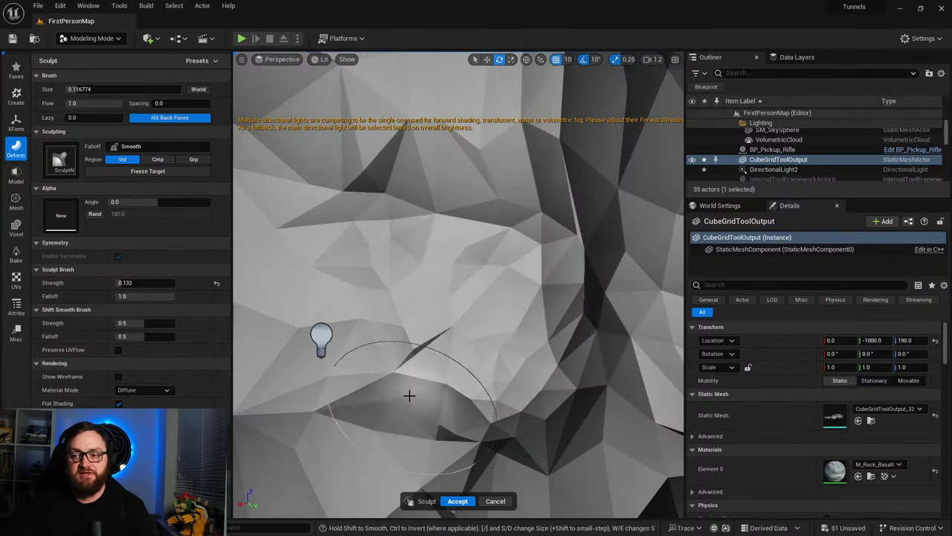
Step: Continue sculpting the lower tunnel walls with rough ridges down to where they meet the checkered floor
mouse_move(409, 396)
left_mouse_down()
mouse_move(362, 412)
mouse_move(438, 385)
left_mouse_up()
mouse_move(439, 385)
right_mouse_down()
mouse_move(451, 290)
mouse_move(546, 434)
mouse_move(510, 402)
right_mouse_up()
mouse_move(511, 402)
left_mouse_down()
mouse_move(452, 372)
mouse_move(470, 427)
left_mouse_up()
right_click_drag(469, 427, 514, 438)
mouse_move(417, 409)
left_mouse_down()
mouse_move(453, 403)
mouse_move(483, 430)
left_mouse_up()
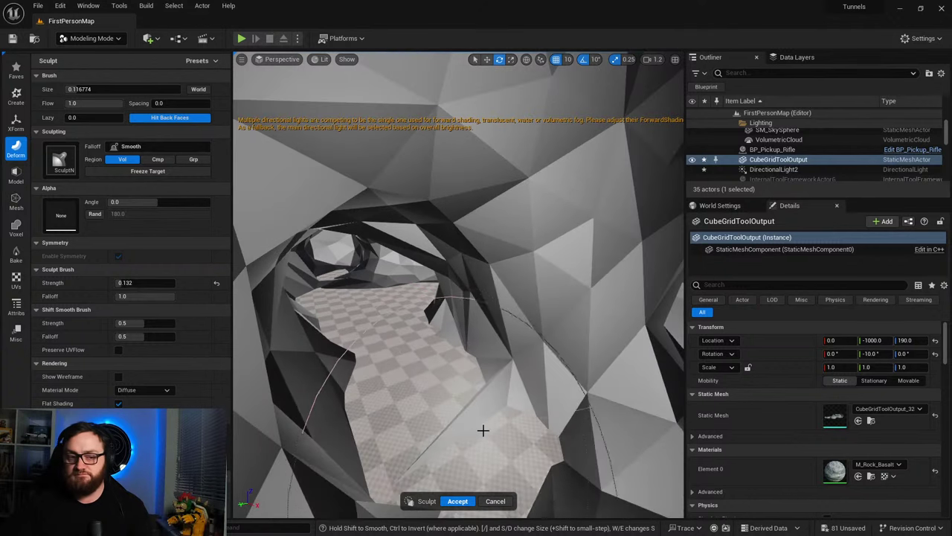
right_click_drag(483, 430, 485, 413)
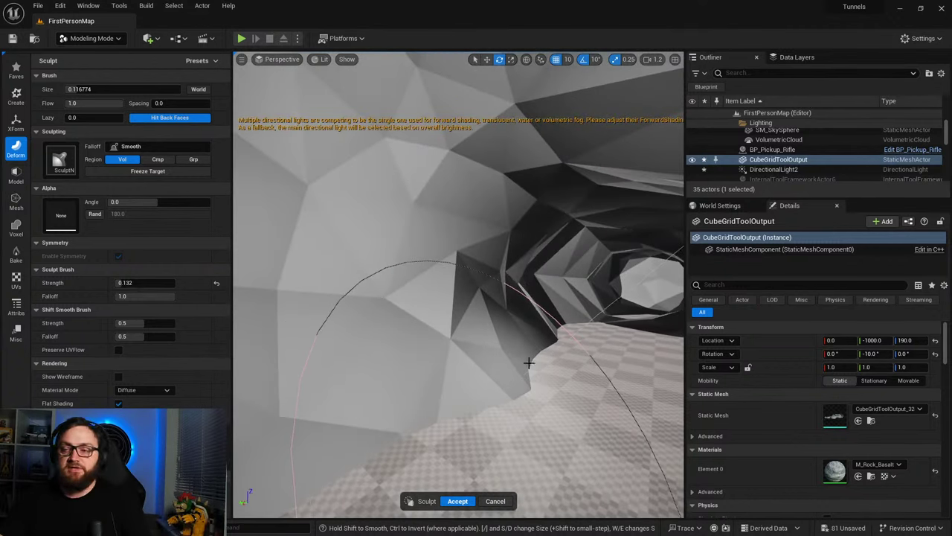
Step: Enlarge the brush to 0.14 and sculpt the side wall at the entrance of the next passage
right_click_drag(515, 319, 466, 330)
mouse_move(443, 378)
right_mouse_down()
mouse_move(389, 378)
mouse_move(412, 367)
right_mouse_up()
mouse_move(568, 337)
right_mouse_down()
mouse_move(582, 334)
mouse_move(455, 323)
right_mouse_up()
mouse_move(417, 242)
right_mouse_down()
mouse_move(438, 227)
mouse_move(516, 270)
mouse_move(476, 301)
mouse_move(565, 217)
mouse_move(429, 285)
mouse_move(260, 306)
mouse_move(260, 319)
mouse_move(410, 383)
right_mouse_up()
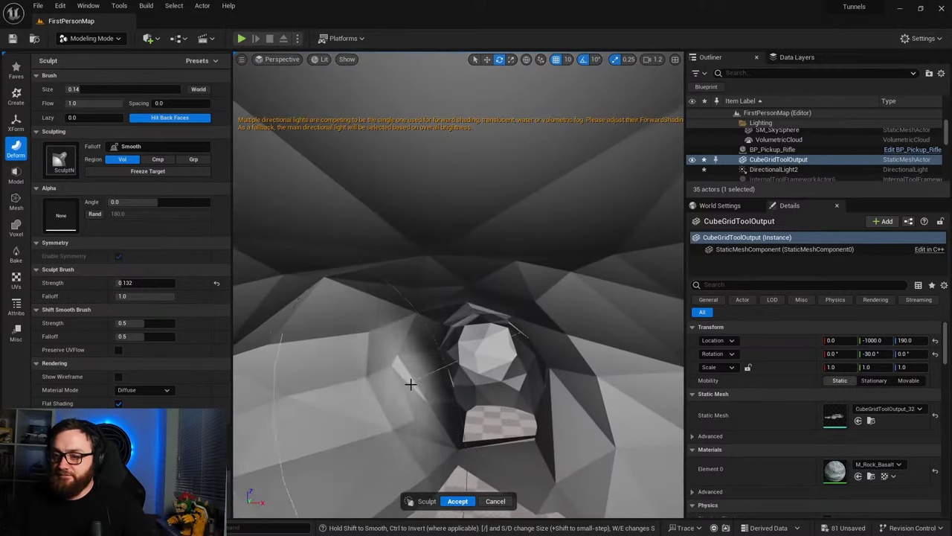
left_click_drag(410, 383, 441, 381)
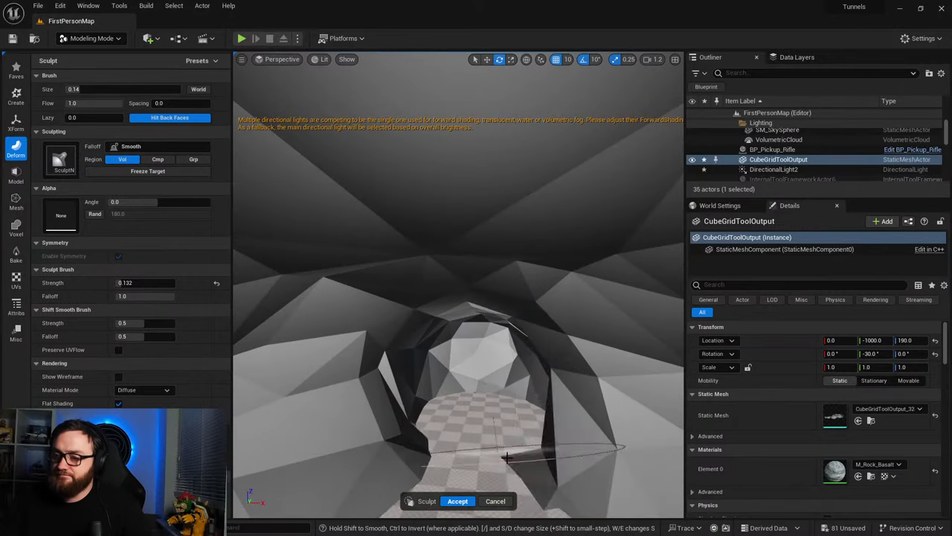
Step: Accept the vertex sculpt on the tunnel mesh and check the tunnel from the ground outside
right_click_drag(495, 379, 472, 468)
left_click(464, 510)
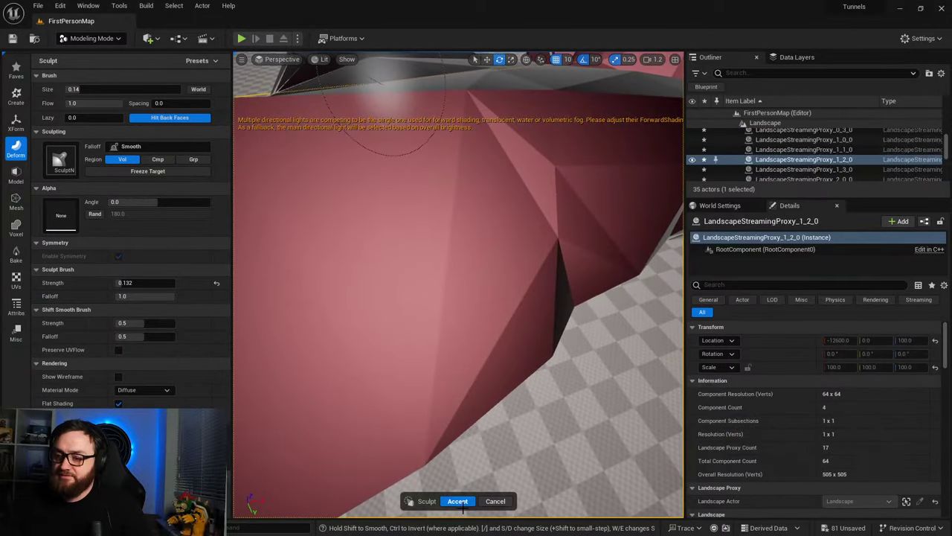
left_click(457, 501)
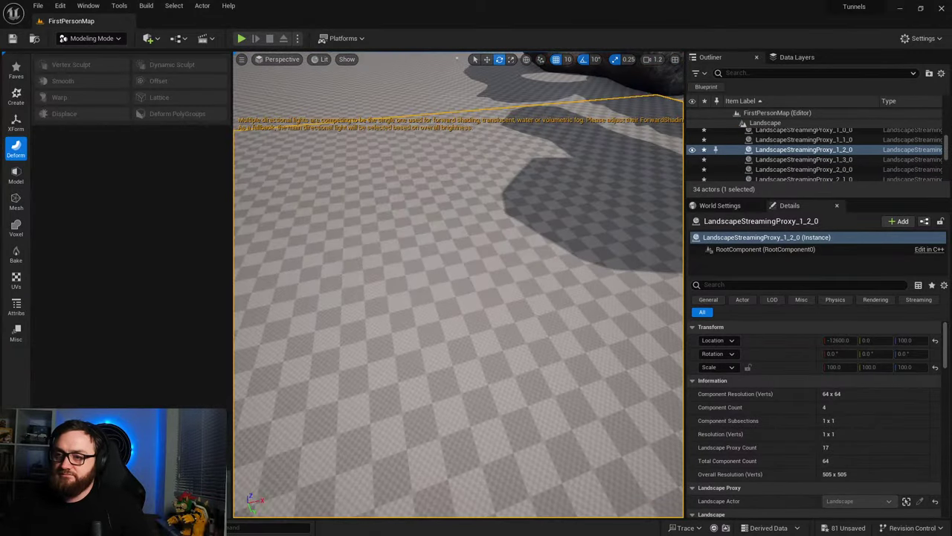
right_click_drag(478, 338, 487, 333)
mouse_move(455, 255)
right_mouse_down()
mouse_move(528, 242)
mouse_move(477, 178)
mouse_move(394, 141)
mouse_move(456, 256)
right_mouse_up()
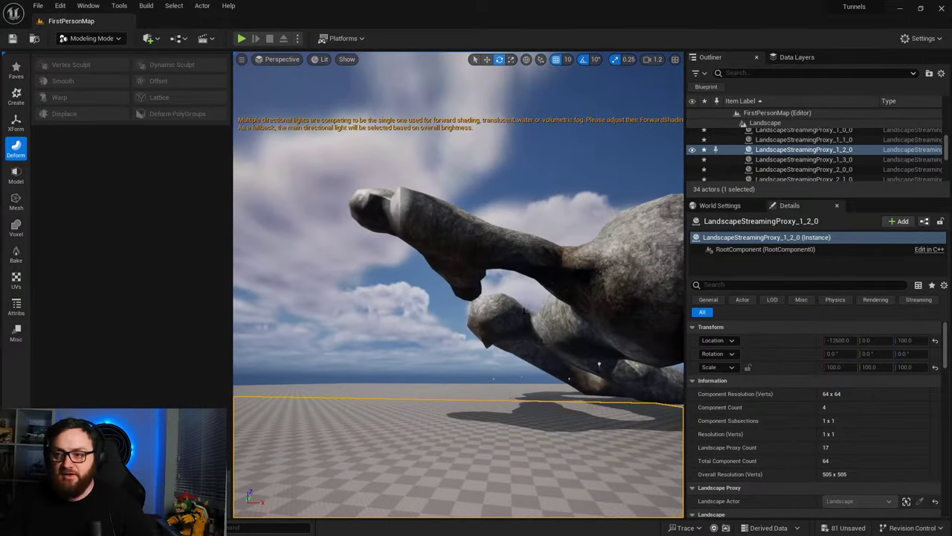
Step: Undo the recent tunnel edits, including the accepted sculpt, the brush strokes and the accidental rotation
key("ctrl+z")
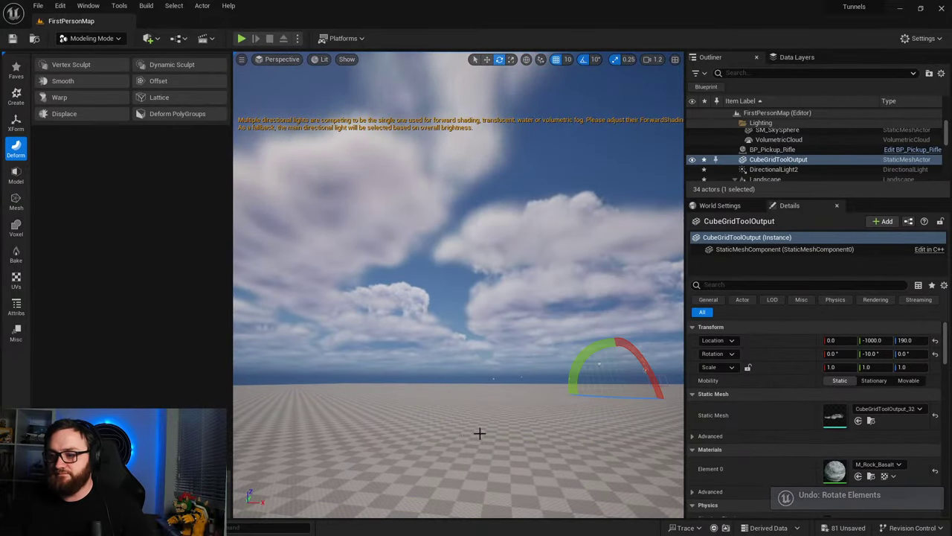
right_click_drag(479, 432, 500, 467)
left_click(442, 477)
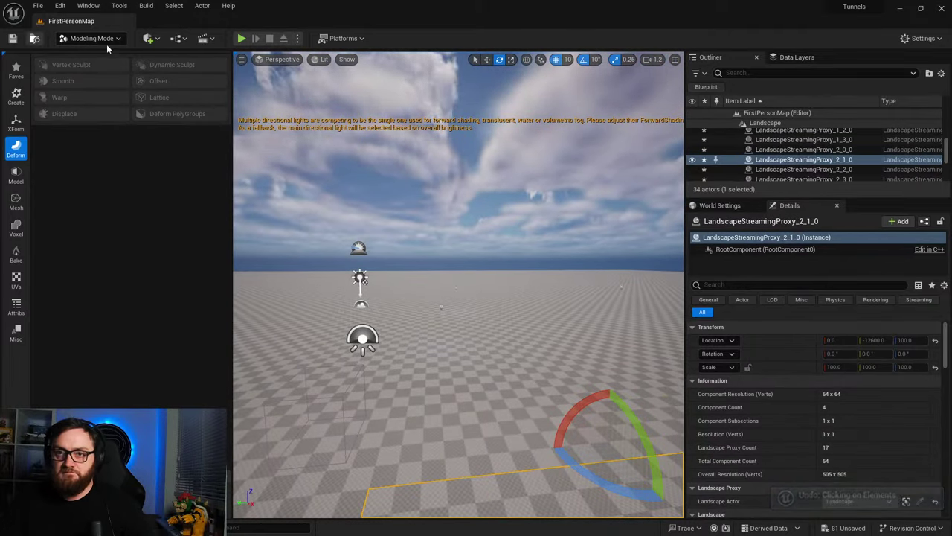
Step: Start a play session from the open ground, end it, and look over the level for the tunnel
right_click_drag(495, 268, 495, 267)
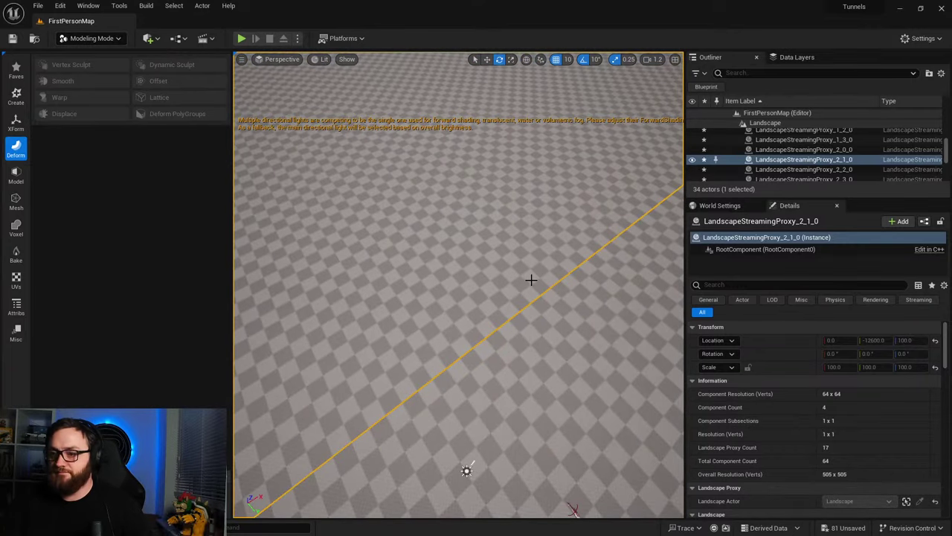
right_click(530, 281)
left_click(559, 514)
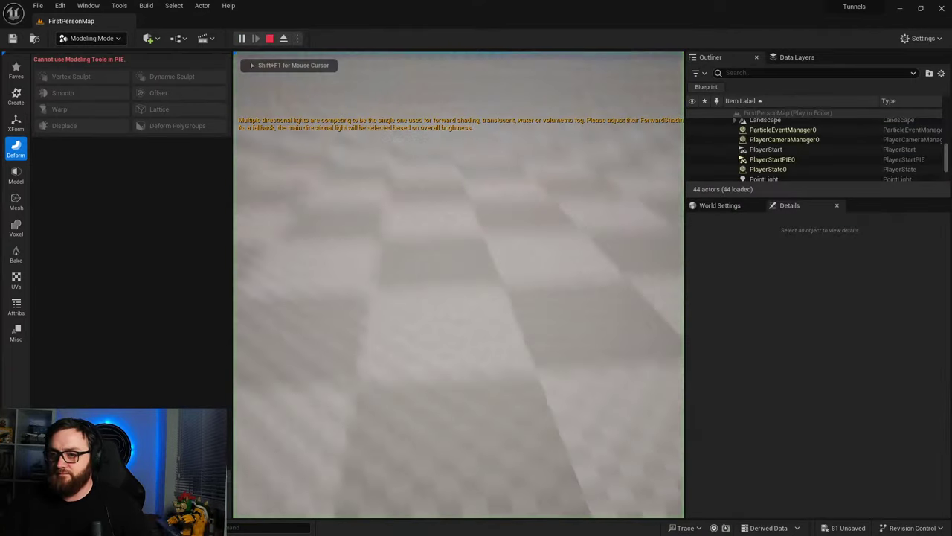
key("Escape")
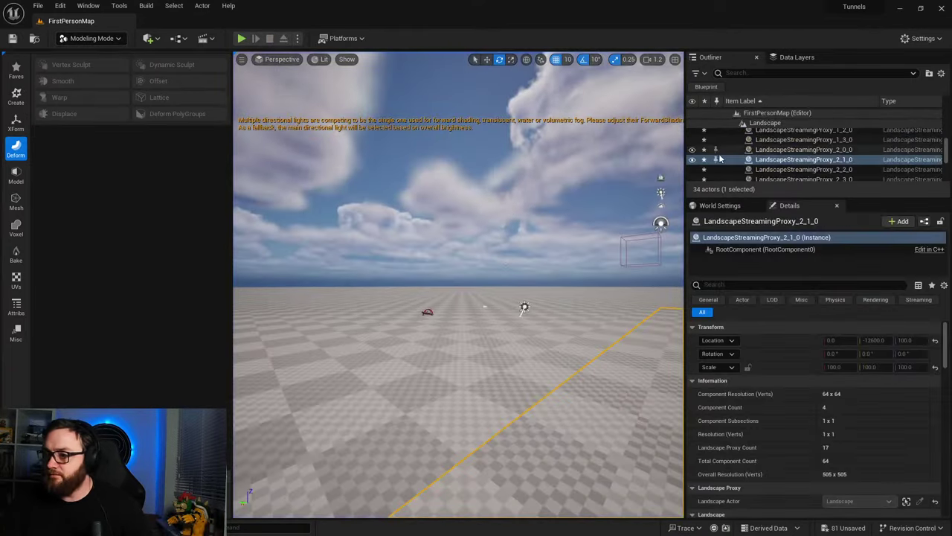
double_click(719, 159)
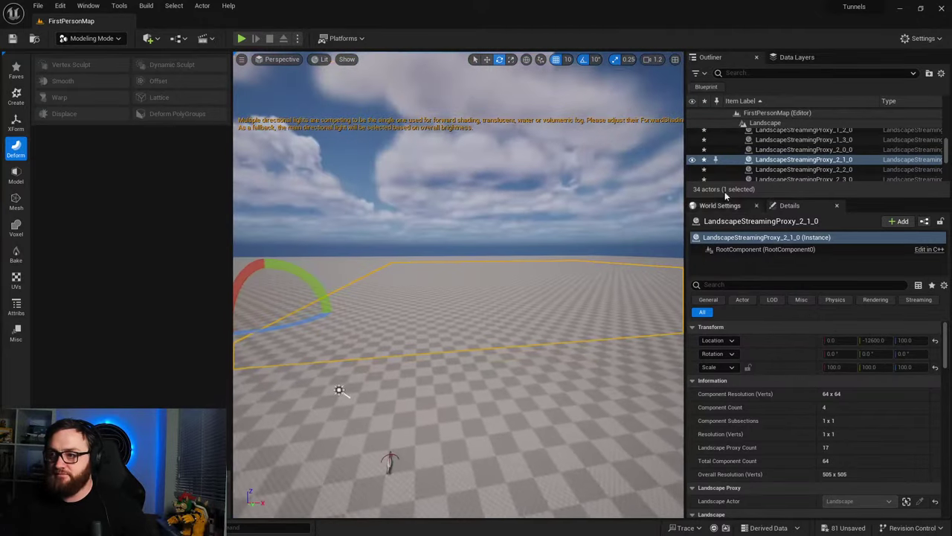
Step: Restore all undone edits up to the last Sculpt Mesh entry in the Undo History, check the tunnel, and close the history
left_click(59, 6)
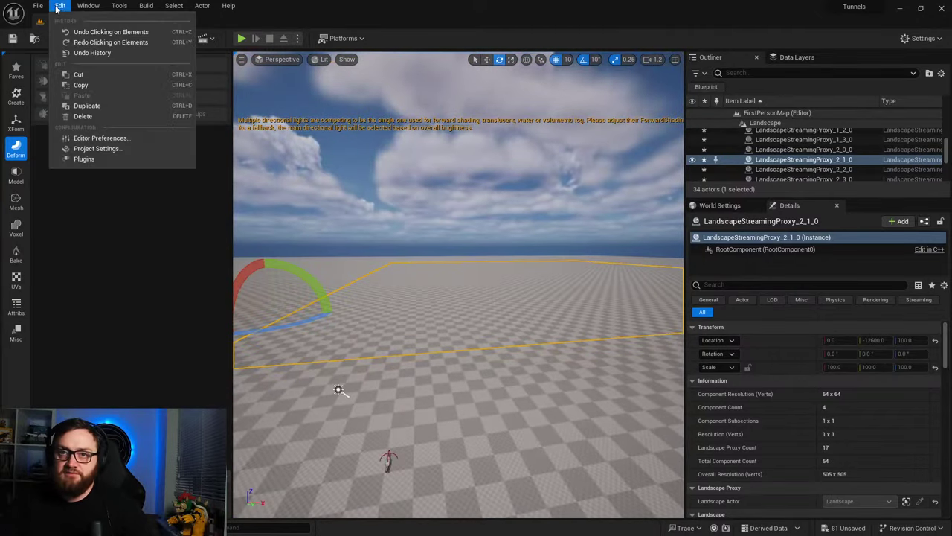
left_click(92, 53)
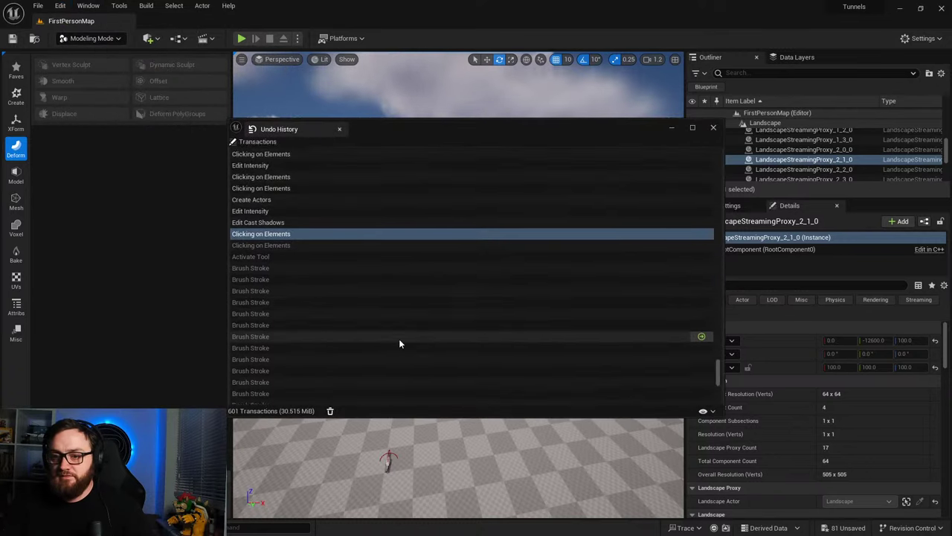
scroll(399, 339, "down", 5)
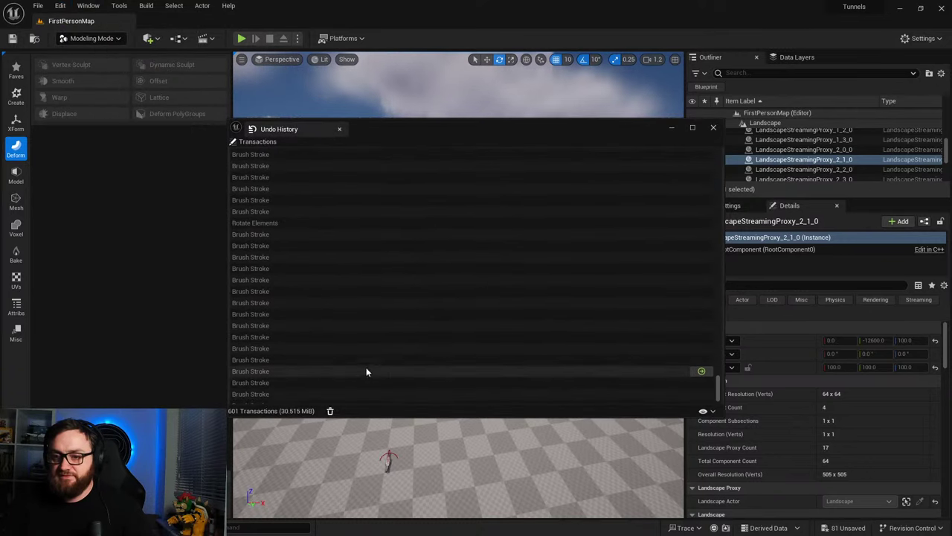
scroll(364, 376, "down", 2)
left_click(337, 398)
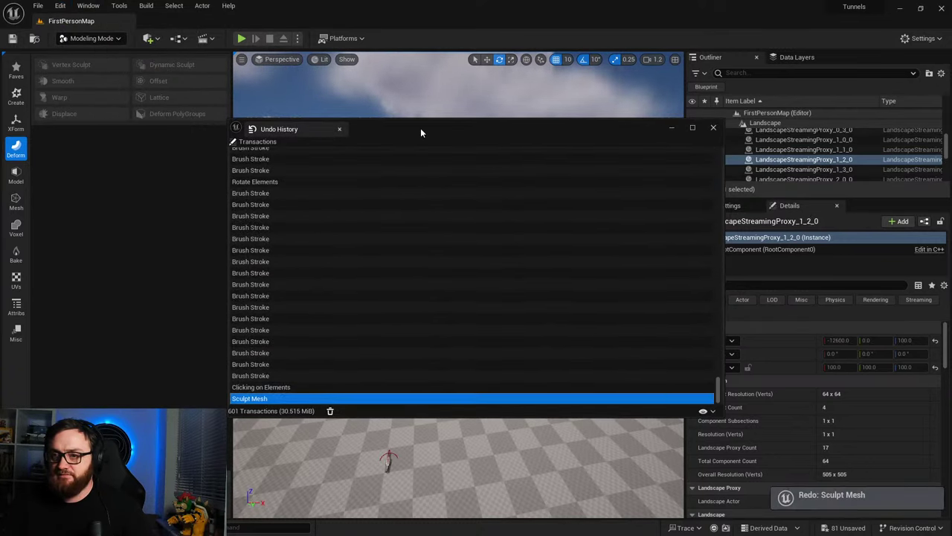
left_click_drag(420, 128, 765, 333)
right_click_drag(338, 389, 313, 386)
right_click_drag(555, 305, 538, 207)
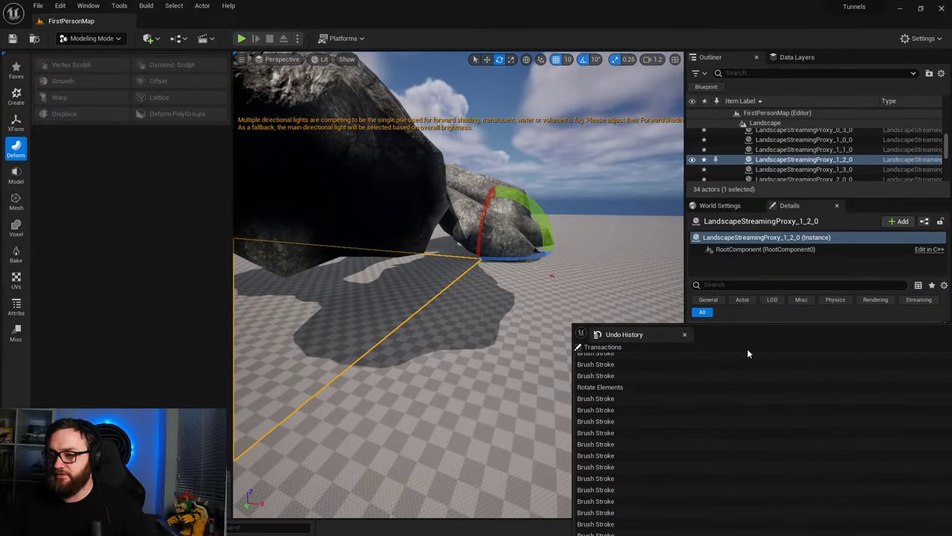
left_click_drag(744, 336, 517, 222)
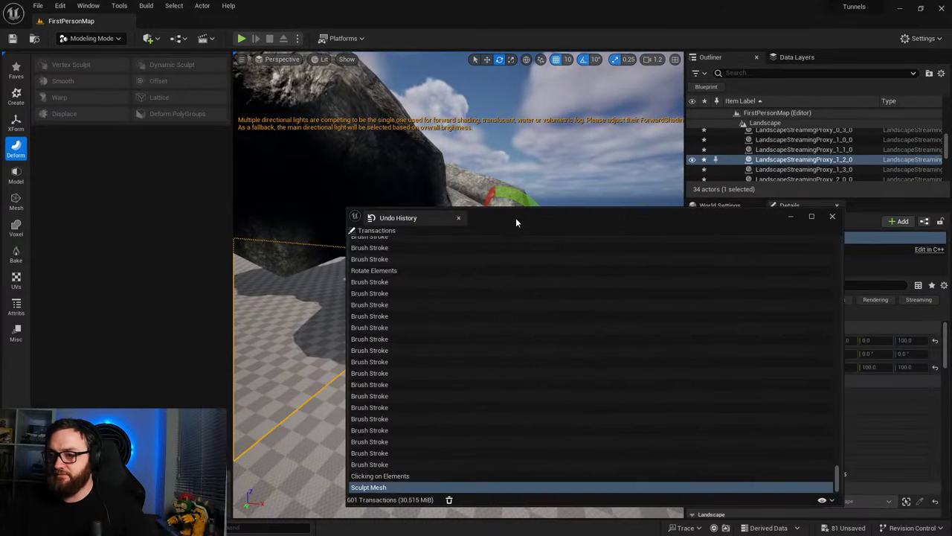
left_click(832, 216)
Step: Switch to Selection Mode, select the tilted tunnel mesh, and rotate it 30° to bring its Y rotation to 0°
left_click(103, 40)
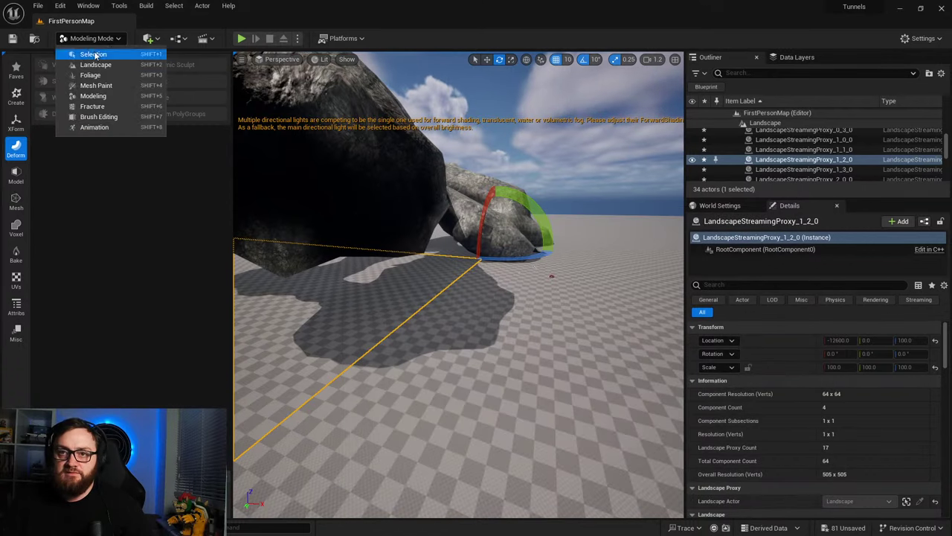
left_click(92, 55)
right_click_drag(357, 190, 287, 160)
left_click(364, 197)
right_click_drag(391, 282, 521, 320)
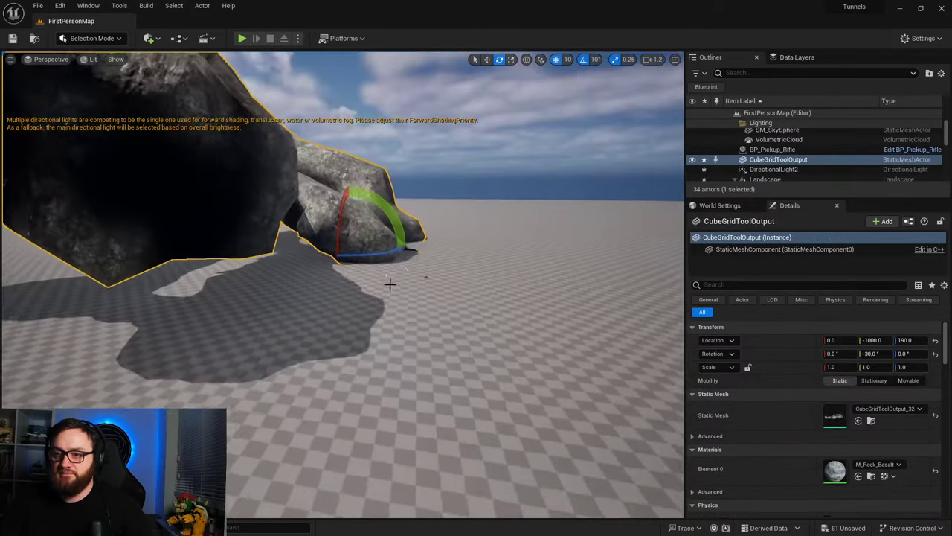
left_click_drag(392, 209, 372, 199)
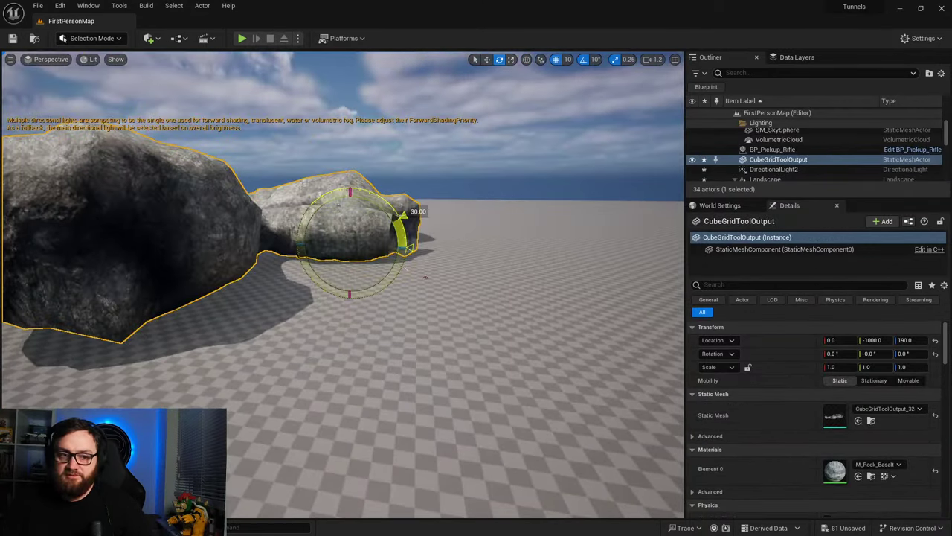
key("d")
right_click_drag(391, 216, 305, 164)
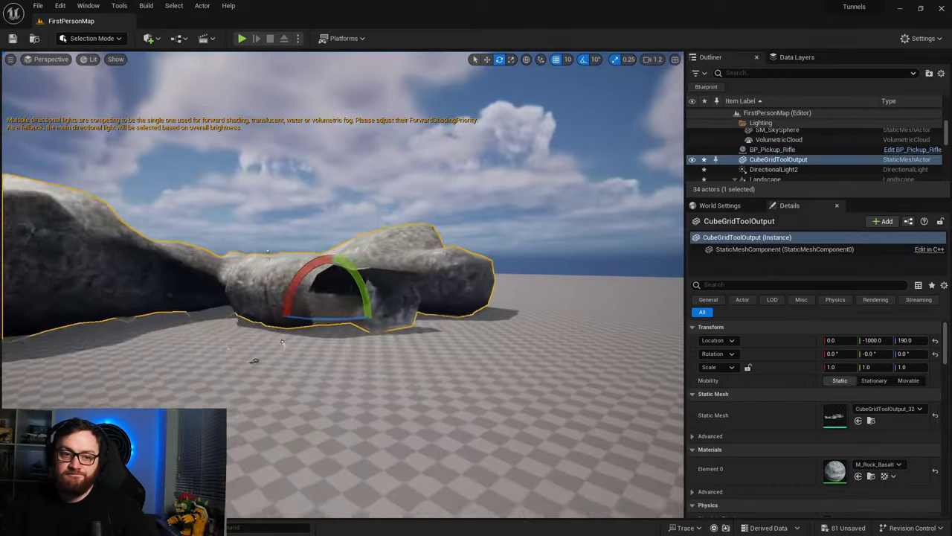
Step: Examine the levelled tunnel's open end and its rocky exterior from several sides and from farther away
left_click_drag(254, 361, 84, 343, "alt")
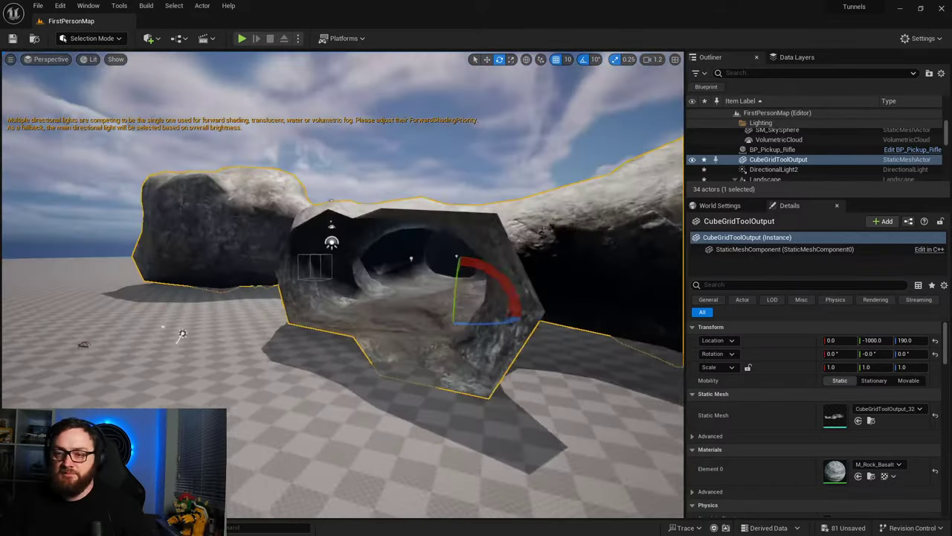
right_click_drag(362, 387, 362, 387)
key("a")
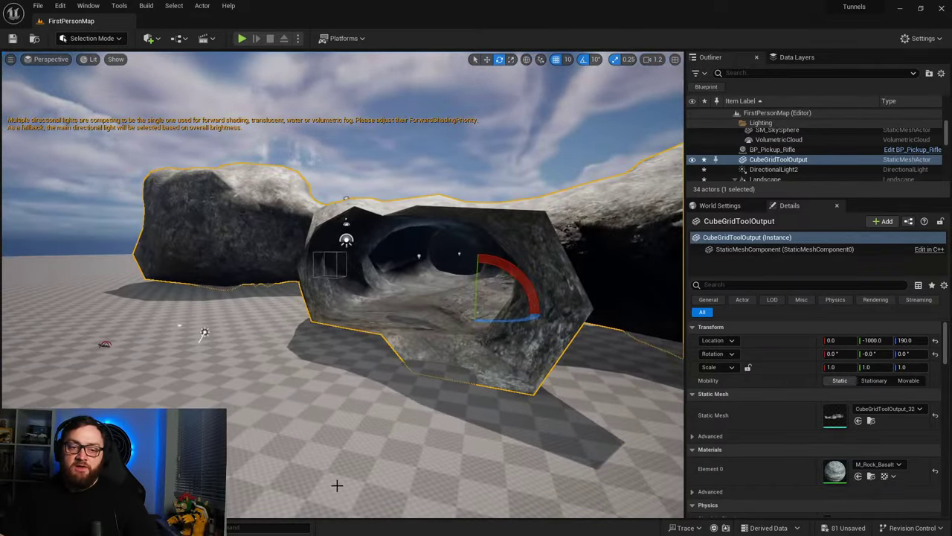
key("d")
mouse_move(283, 460)
right_mouse_down()
mouse_move(349, 476)
mouse_move(286, 450)
mouse_move(290, 457)
mouse_move(253, 453)
mouse_move(260, 487)
mouse_move(261, 450)
mouse_move(249, 443)
mouse_move(279, 469)
mouse_move(275, 457)
right_mouse_up()
key("w")
key("s")
key("s")
key("a")
key("s")
left_click_drag(500, 275, 410, 495, "alt")
left_click(397, 502)
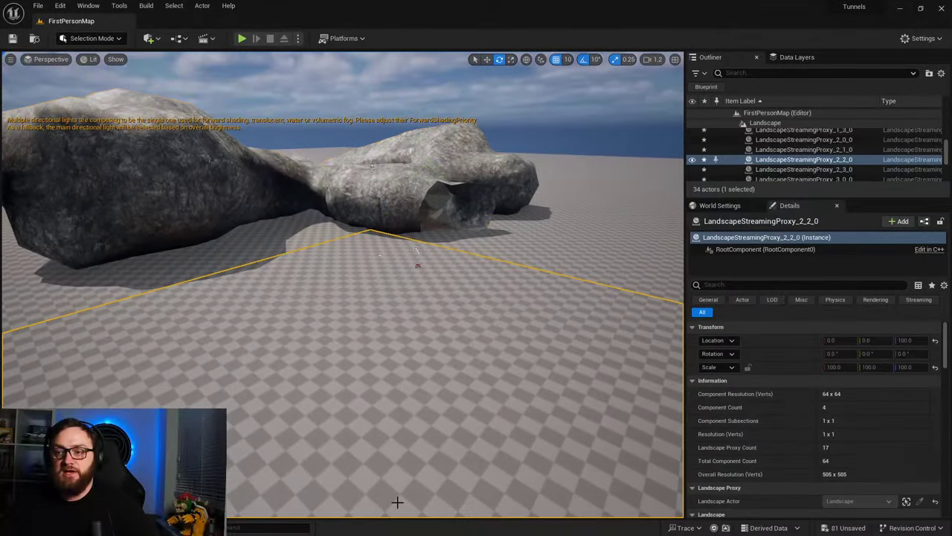
left_click_drag(257, 379, 95, 96, "alt")
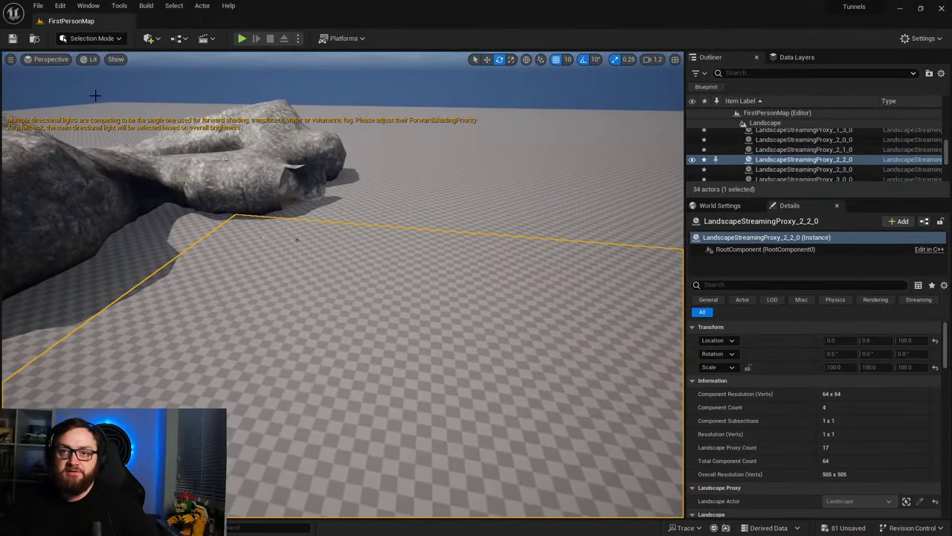
Step: Switch to Landscape Mode and raise the terrain over the tunnel mesh with the Sculpt tool at brush size 2048
left_click(88, 39)
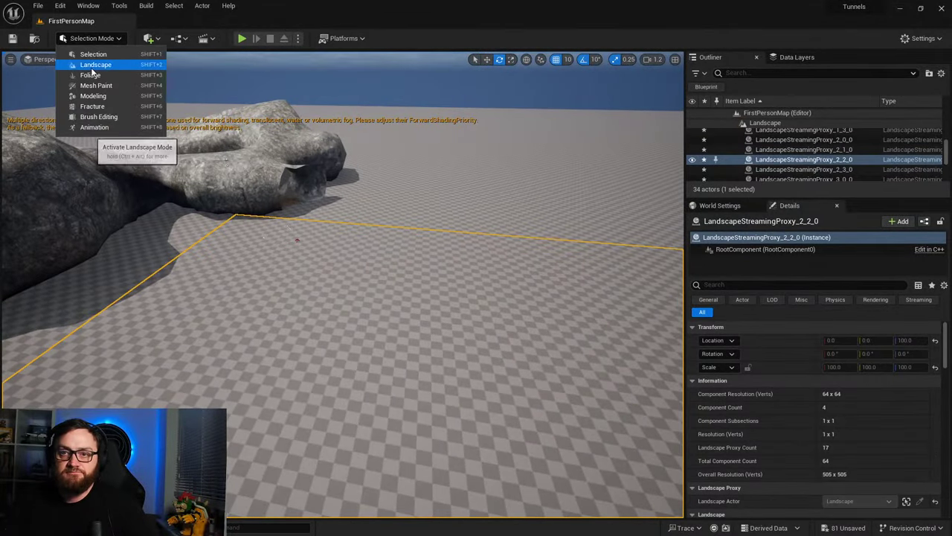
left_click(94, 65)
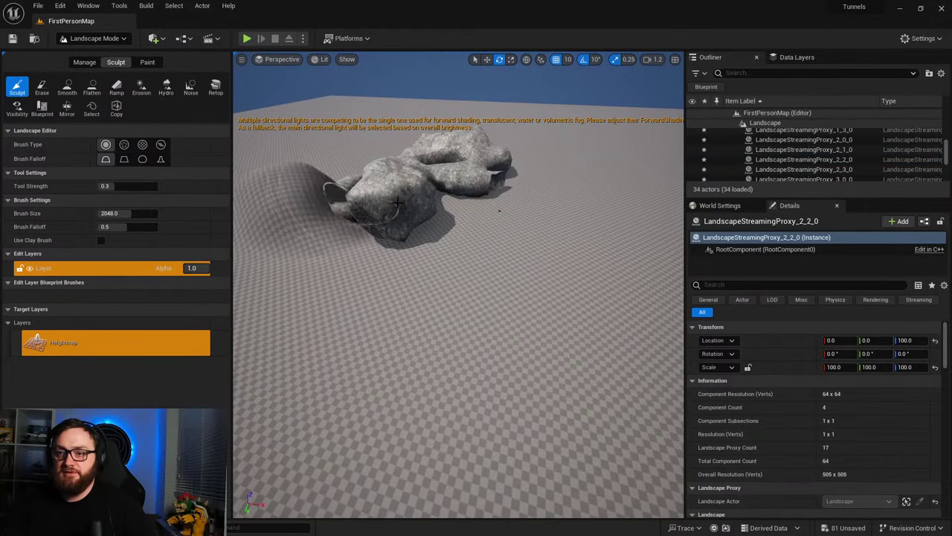
key("w")
right_click_drag(454, 238, 446, 178)
key("w")
right_click_drag(422, 289, 353, 253)
right_click_drag(495, 343, 552, 402)
key("s")
mouse_move(504, 195)
left_mouse_down()
mouse_move(479, 183)
mouse_move(470, 205)
mouse_move(483, 202)
left_mouse_up()
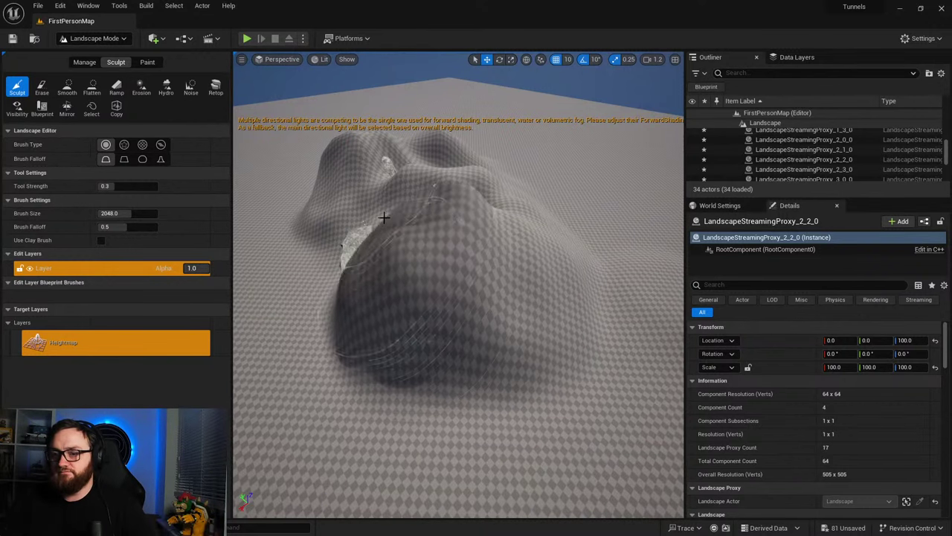
Step: Sculpt more terrain over the still exposed flank of the tunnel and along the slope beside it
left_click_drag(384, 218, 381, 225)
key("w")
mouse_move(381, 225)
right_mouse_down()
mouse_move(378, 178)
mouse_move(357, 197)
mouse_move(360, 230)
mouse_move(334, 272)
mouse_move(348, 238)
right_mouse_up()
key("s")
mouse_move(471, 195)
left_mouse_down()
mouse_move(514, 211)
mouse_move(572, 345)
mouse_move(476, 431)
left_mouse_up()
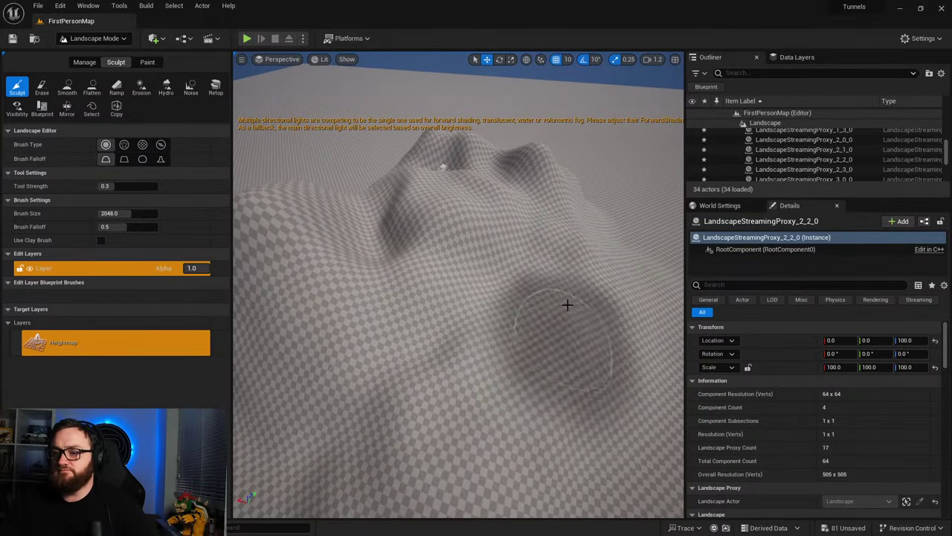
left_click_drag(567, 304, 435, 447)
Step: Fill the gap where the tunnel rock pokes through between the hills by raising the surrounding landscape
key("s")
mouse_move(338, 444)
right_mouse_down()
mouse_move(343, 361)
mouse_move(288, 316)
mouse_move(308, 311)
mouse_move(320, 439)
right_mouse_up()
key("w")
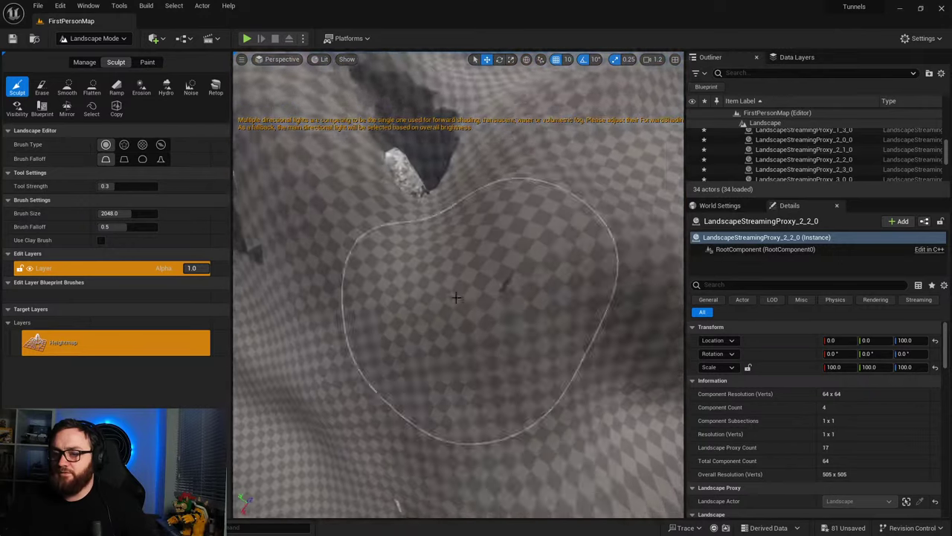
mouse_move(455, 288)
left_mouse_down()
mouse_move(428, 160)
mouse_move(431, 174)
mouse_move(423, 171)
left_mouse_up()
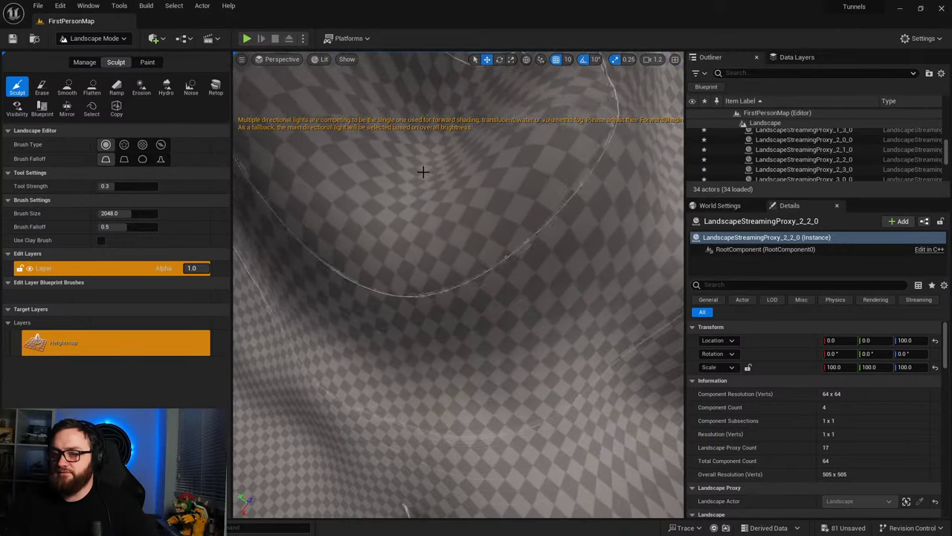
mouse_move(423, 172)
right_mouse_down()
mouse_move(349, 193)
mouse_move(458, 185)
mouse_move(495, 160)
mouse_move(392, 200)
right_mouse_up()
key("s")
mouse_move(391, 200)
left_mouse_down()
mouse_move(382, 240)
mouse_move(344, 274)
mouse_move(459, 241)
mouse_move(479, 262)
left_mouse_up()
Step: Raise extra hills at the far end of the covered tunnel to extend the ridge onto the flat ground
right_click_drag(480, 261, 490, 275)
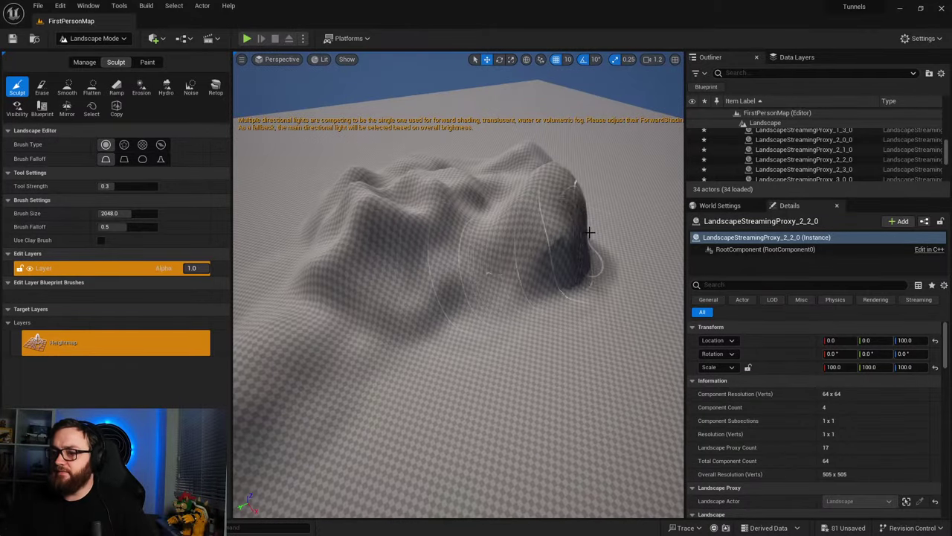
left_click_drag(589, 234, 598, 236)
right_click_drag(597, 236, 518, 244)
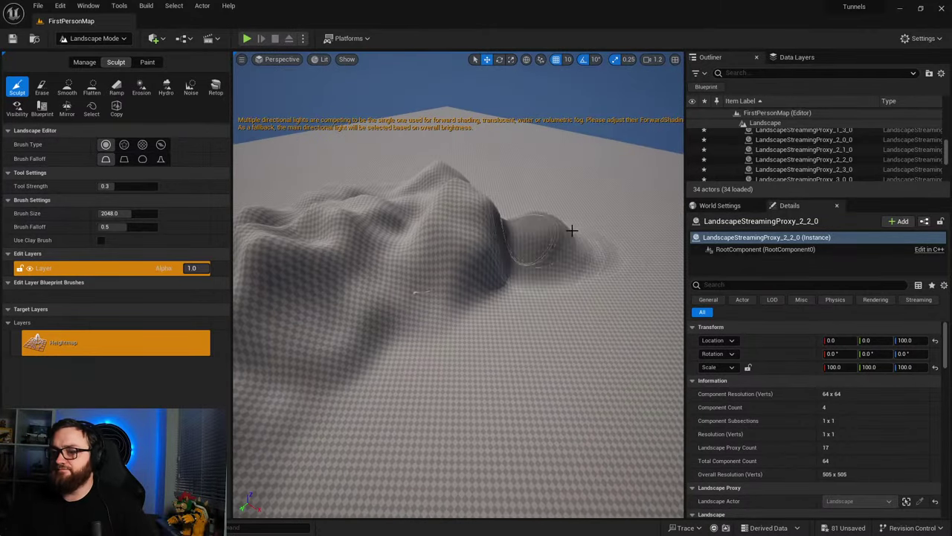
mouse_move(613, 234)
left_mouse_down()
mouse_move(627, 246)
mouse_move(556, 224)
left_mouse_up()
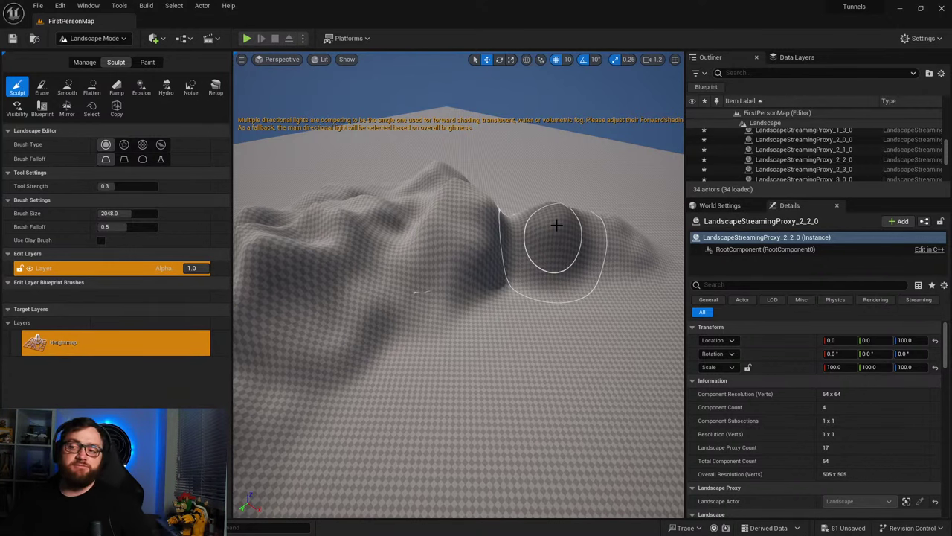
Step: Return to Selection Mode and select the parent Landscape actor instead of a streaming proxy, with its Landscape Material setting in view
key("w")
mouse_move(552, 301)
right_mouse_down()
mouse_move(561, 367)
mouse_move(549, 291)
mouse_move(452, 286)
right_mouse_up()
key("w")
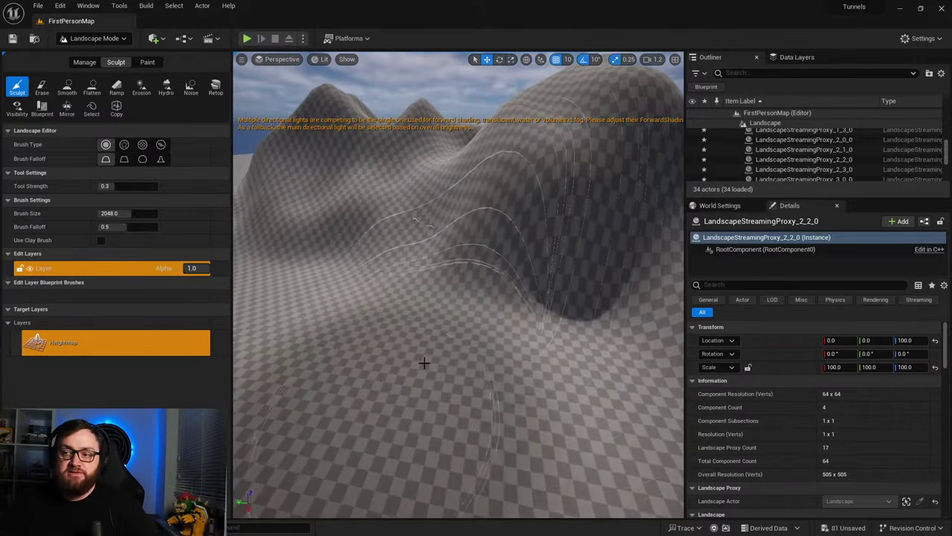
left_click(93, 54)
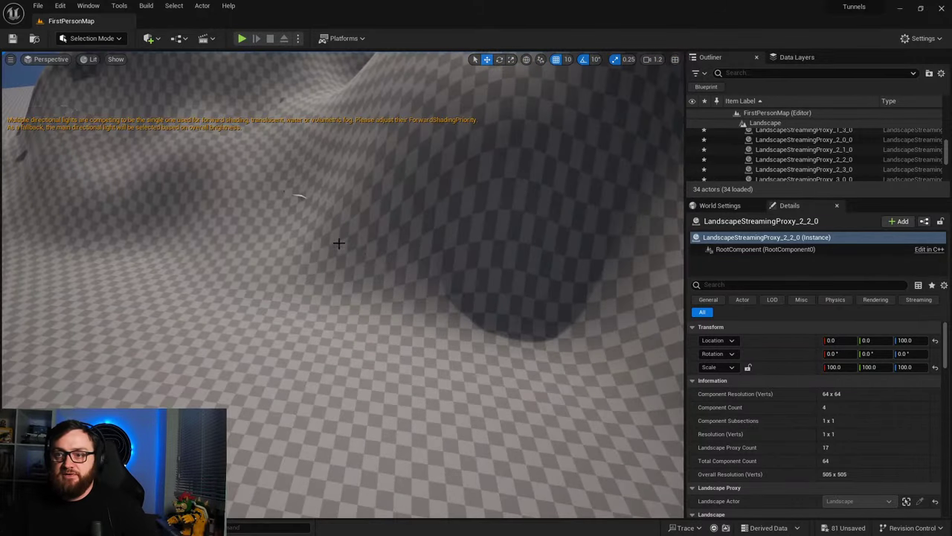
left_click(380, 268)
scroll(743, 430, "down", 5)
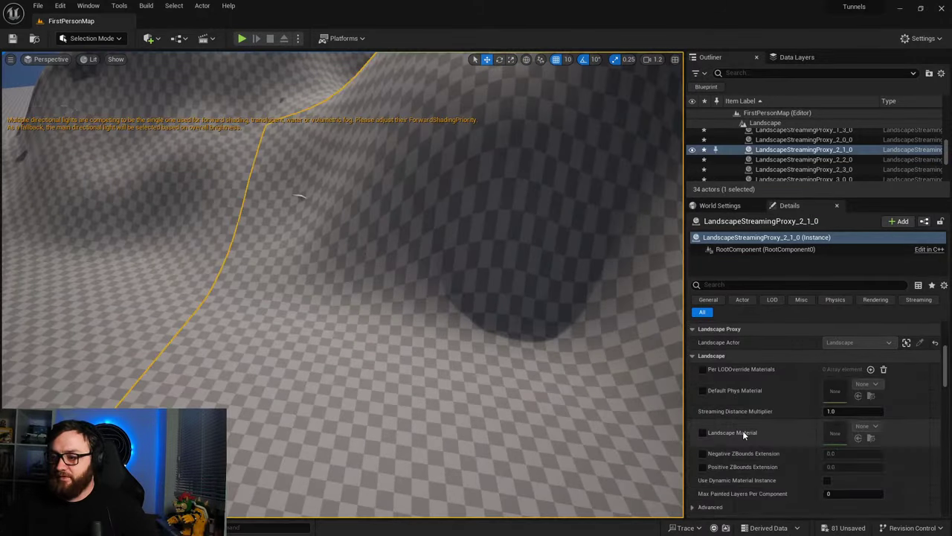
scroll(768, 169, "up", 3)
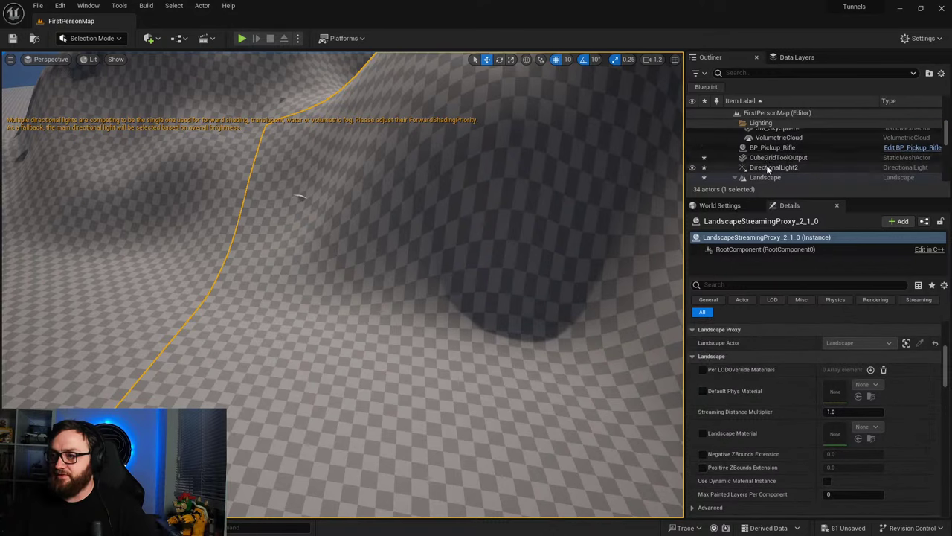
scroll(765, 160, "down", 4)
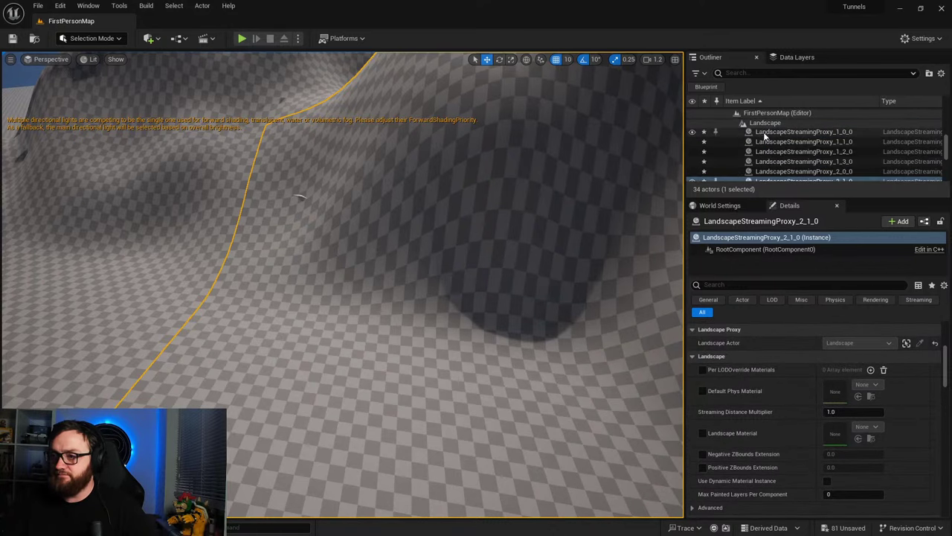
scroll(762, 133, "up", 3)
left_click(767, 149)
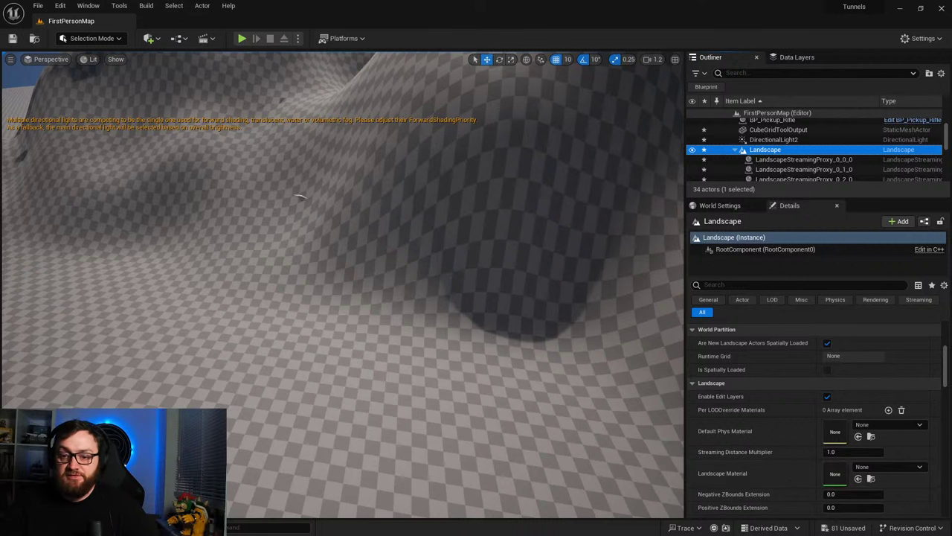
Step: Create a new Material in the FirstPerson content folder and open it for editing
key("ctrl+space")
left_click(247, 269)
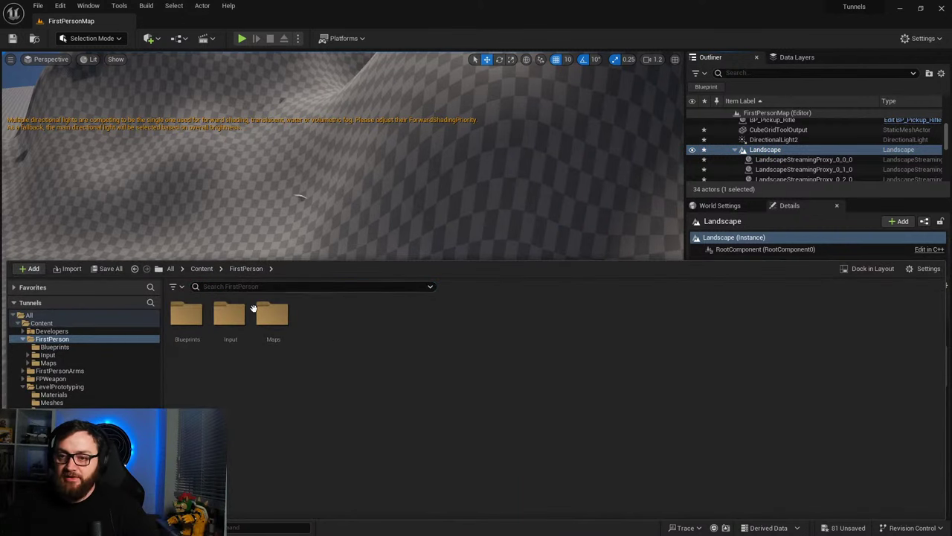
right_click(346, 336)
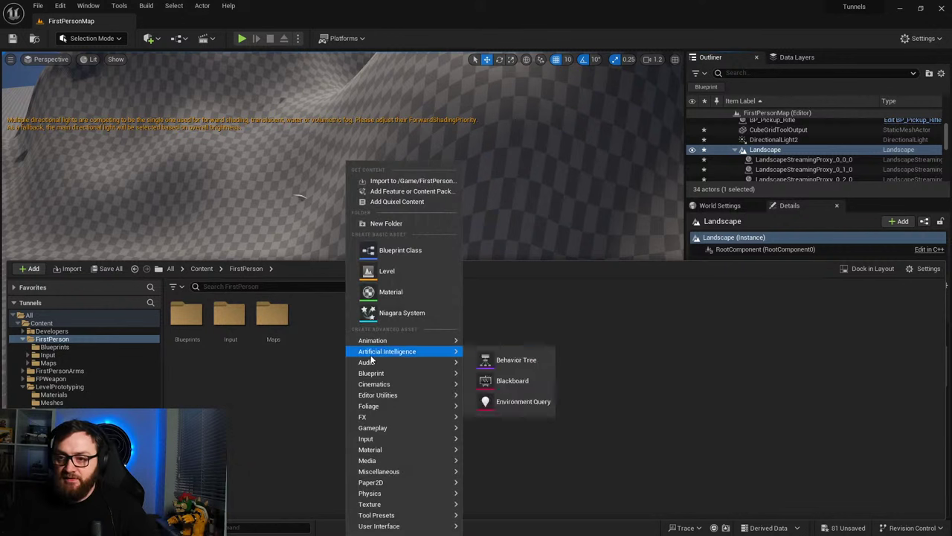
left_click(392, 296)
key("ctrl+space")
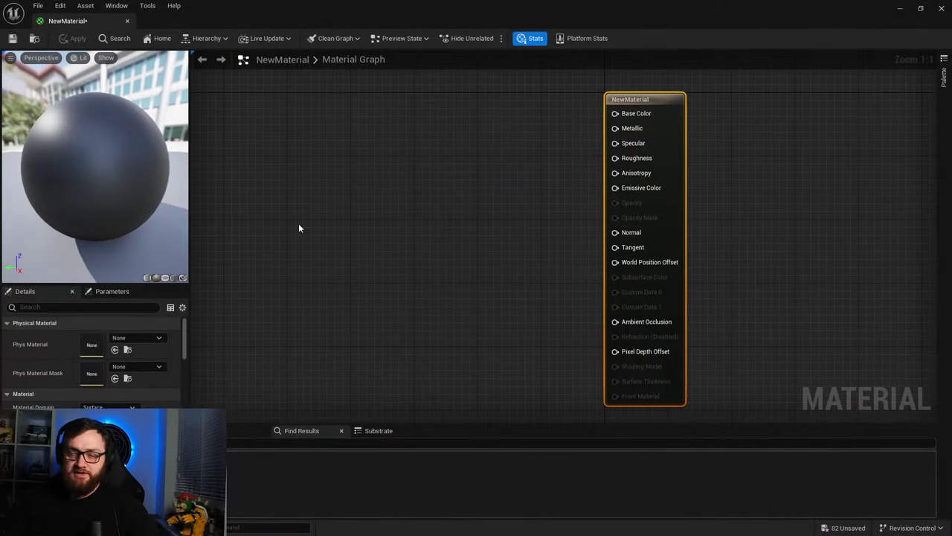
Step: Add a Texture Sample using T_Ground_Grass_D and connect its RGB output to the material's Base Color
right_click(299, 228)
left_click(366, 159)
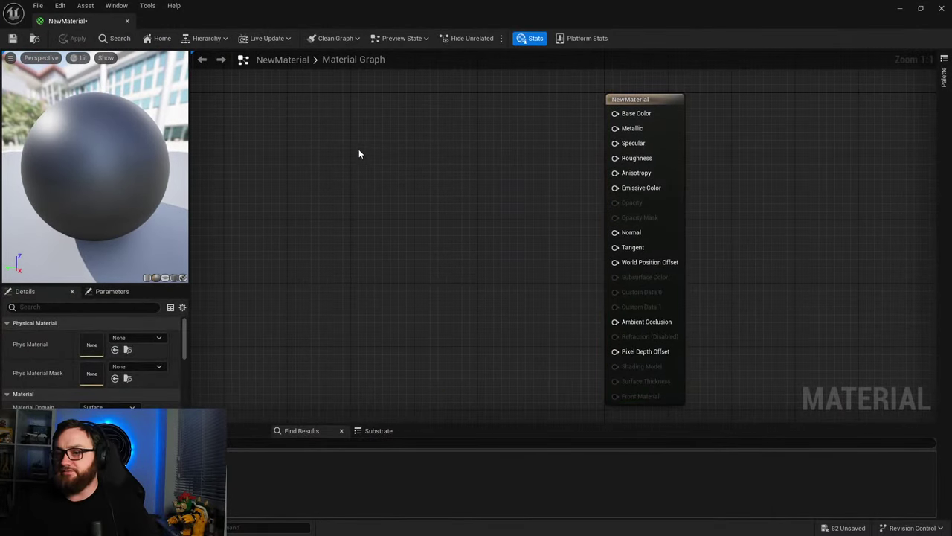
key("t")
left_click(359, 149)
left_click(145, 419)
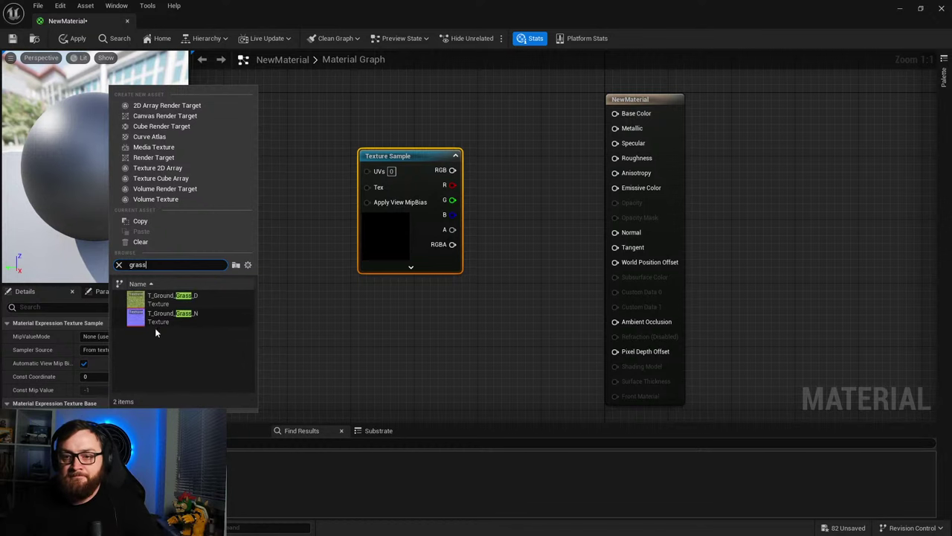
left_click(163, 300)
left_click_drag(452, 170, 615, 113)
left_click_drag(393, 245, 410, 220)
right_click_drag(278, 258, 429, 308)
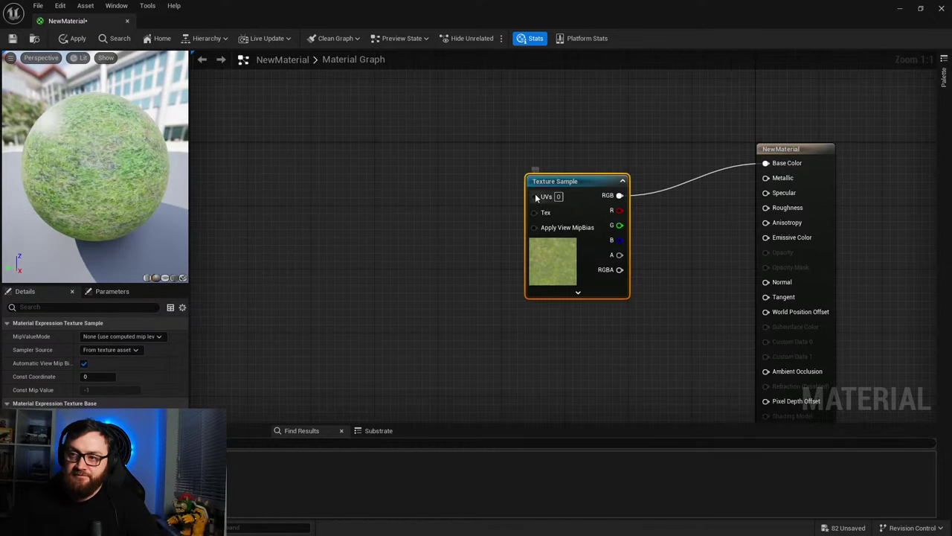
Step: Add a LandscapeLayerCoords node, connect it to the grass texture's UVs, and bring the texture node closer to it
left_click(353, 242)
right_click(325, 213)
type("lan")
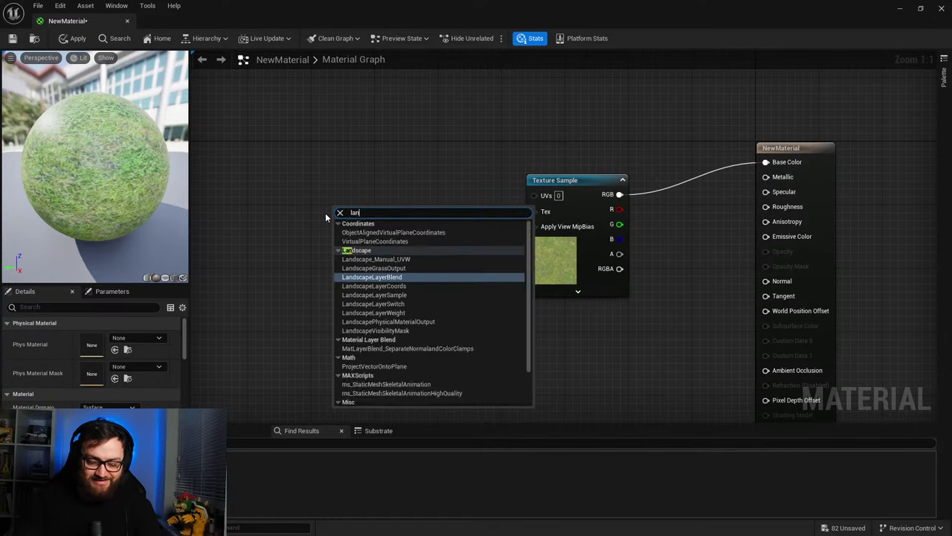
type("dscape layer")
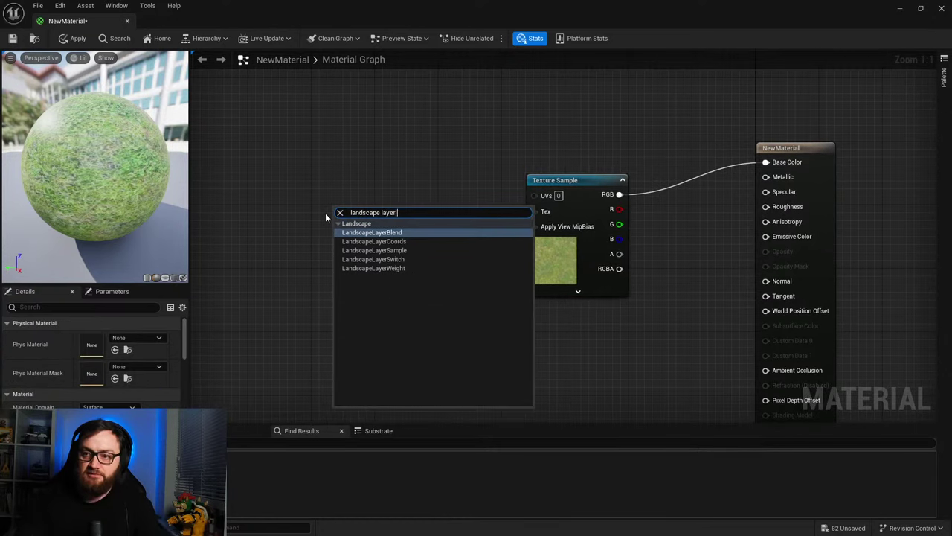
left_click(382, 241)
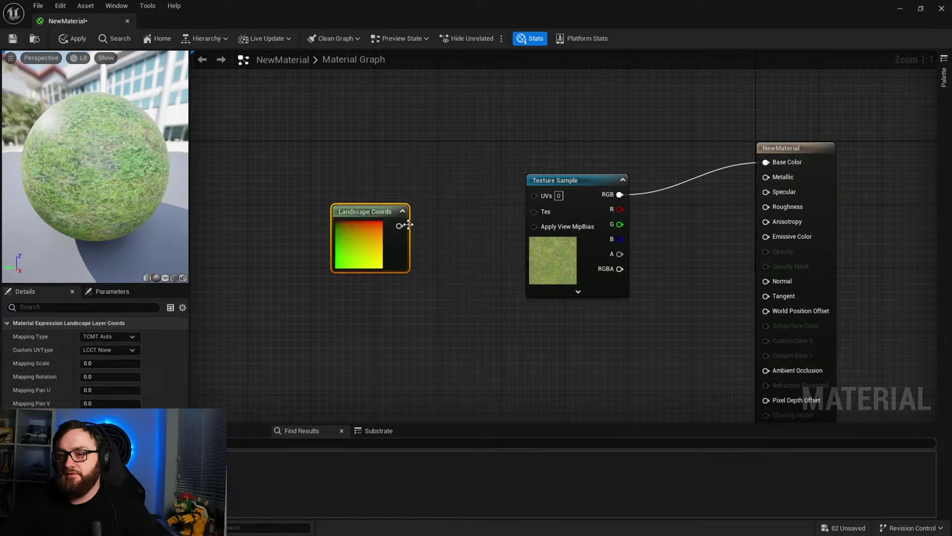
left_click_drag(407, 225, 530, 196)
left_click_drag(580, 261, 515, 253)
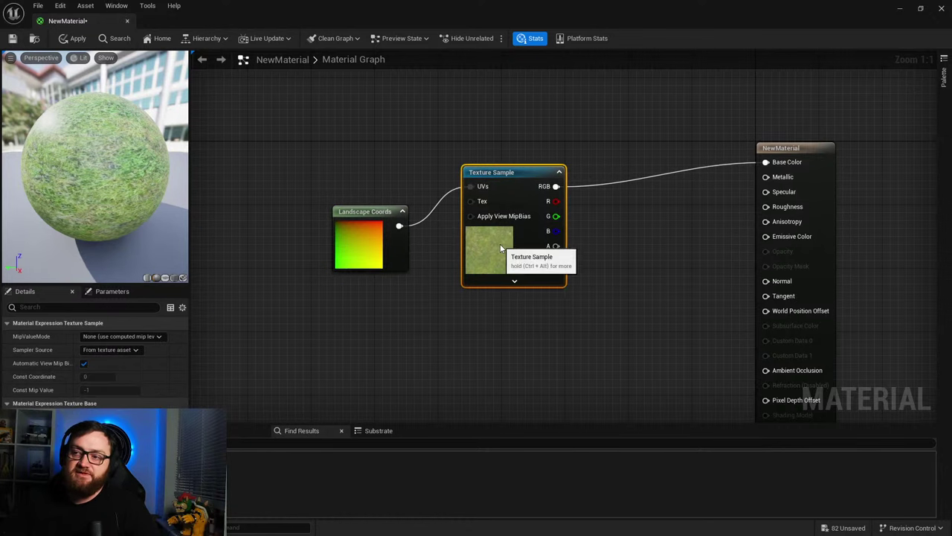
Step: Move the landscape coordinates and grass texture nodes together up and away from the material output to free space below
left_click_drag(458, 283, 381, 197)
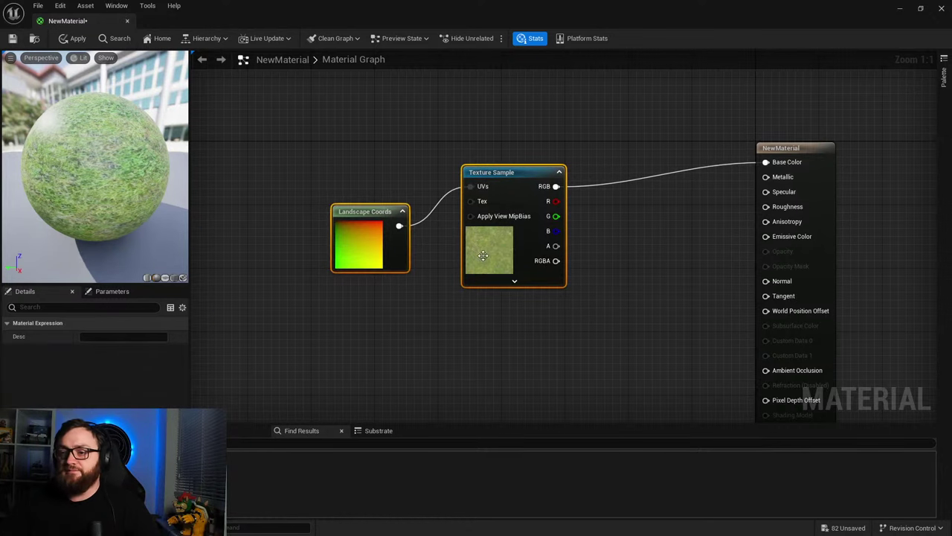
left_click_drag(482, 253, 419, 181)
right_click_drag(733, 239, 583, 229)
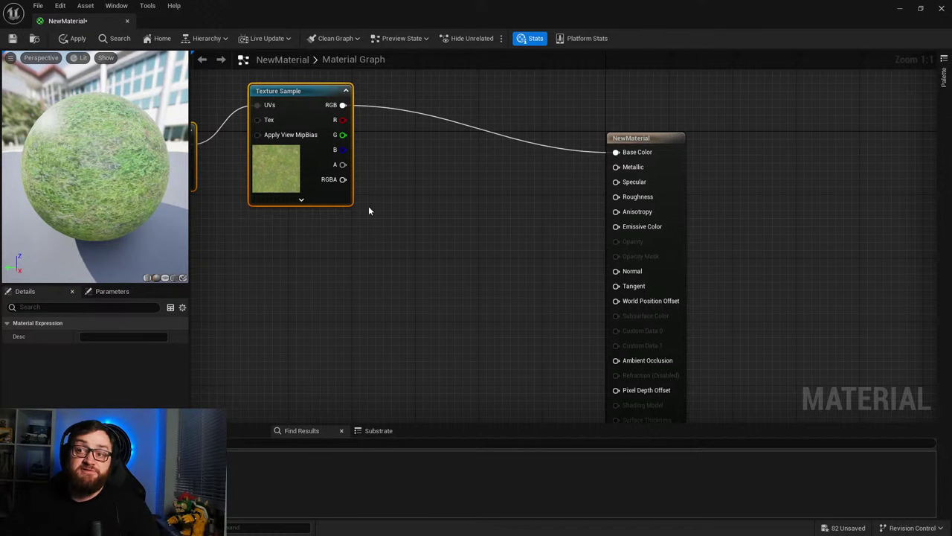
right_click_drag(368, 208, 525, 200)
Step: Add a LandscapeVisibilityMask node below the grass texture and connect it to the material's Opacity Mask input
right_click(538, 211)
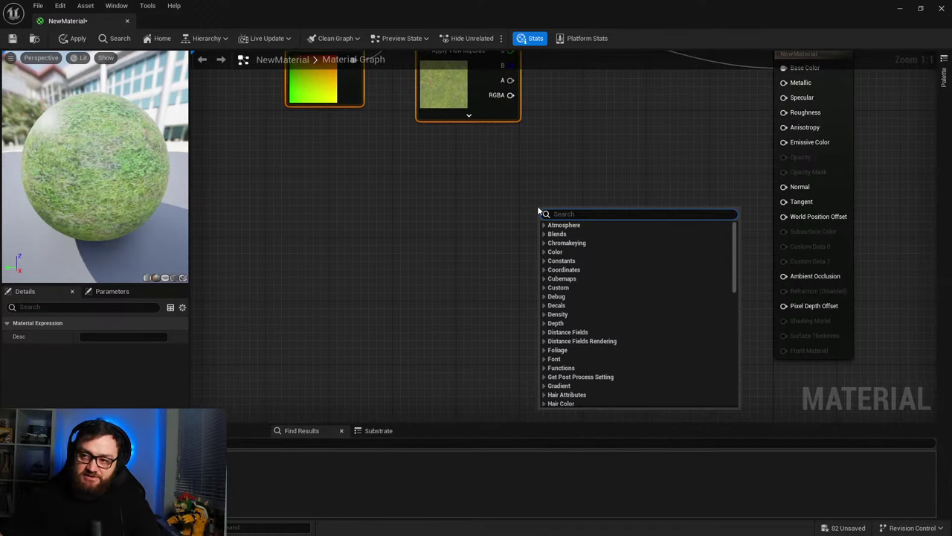
type("landscape ")
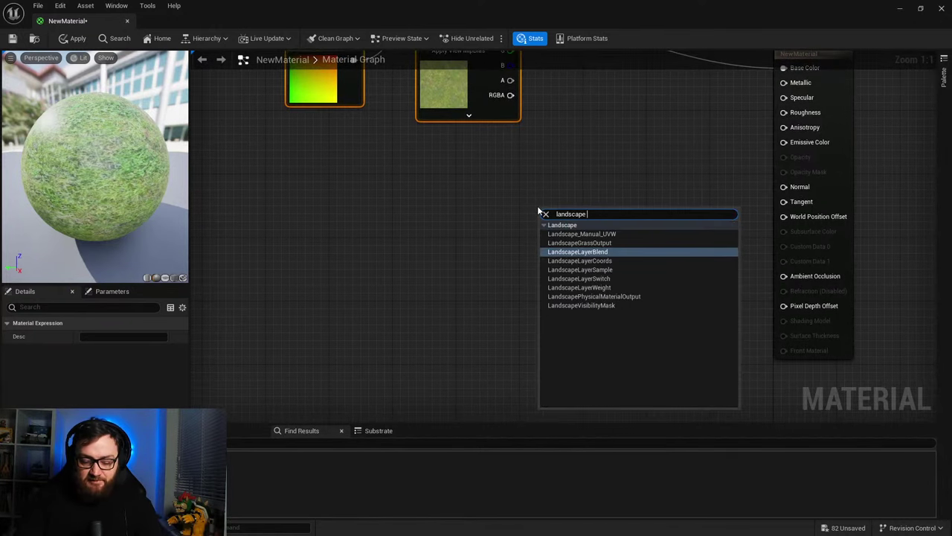
type("vis")
key("Return")
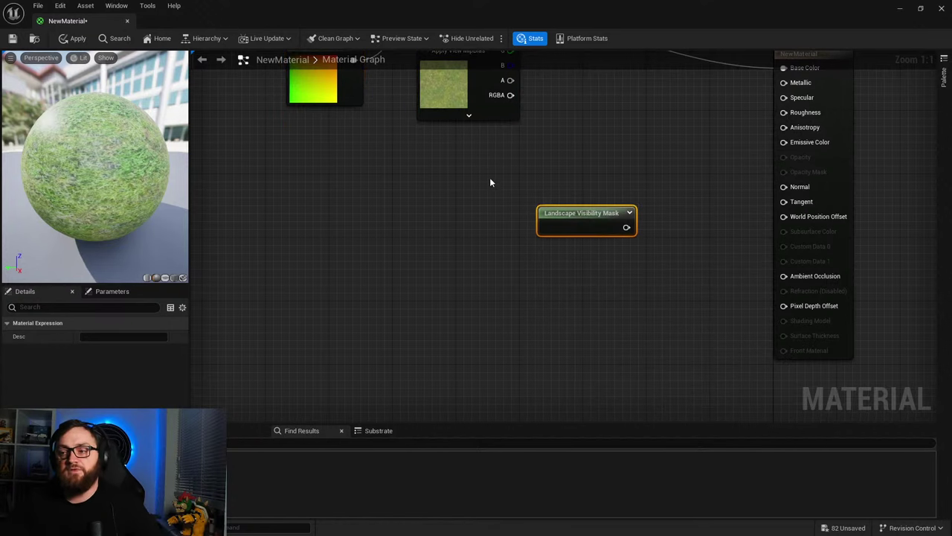
right_click_drag(622, 321, 431, 385)
left_click_drag(394, 291, 414, 283)
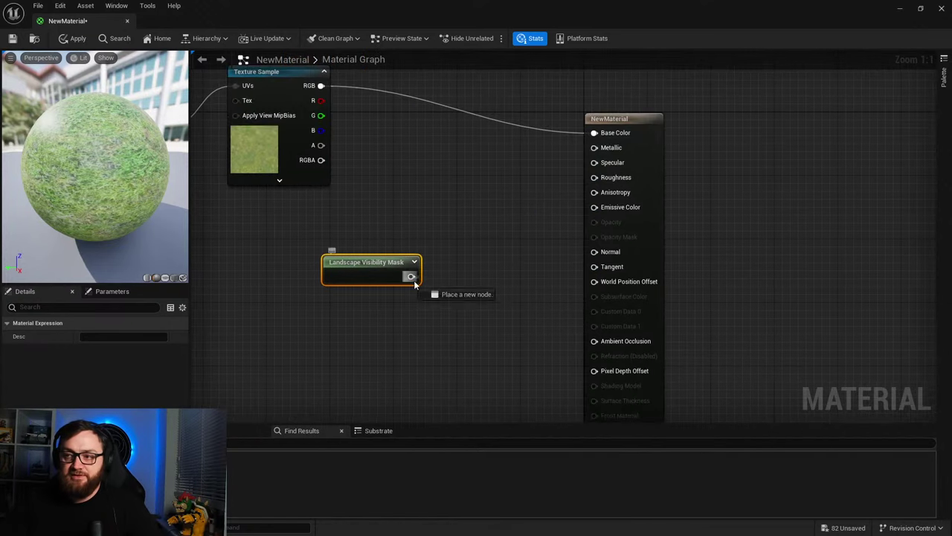
left_click_drag(604, 238, 602, 236)
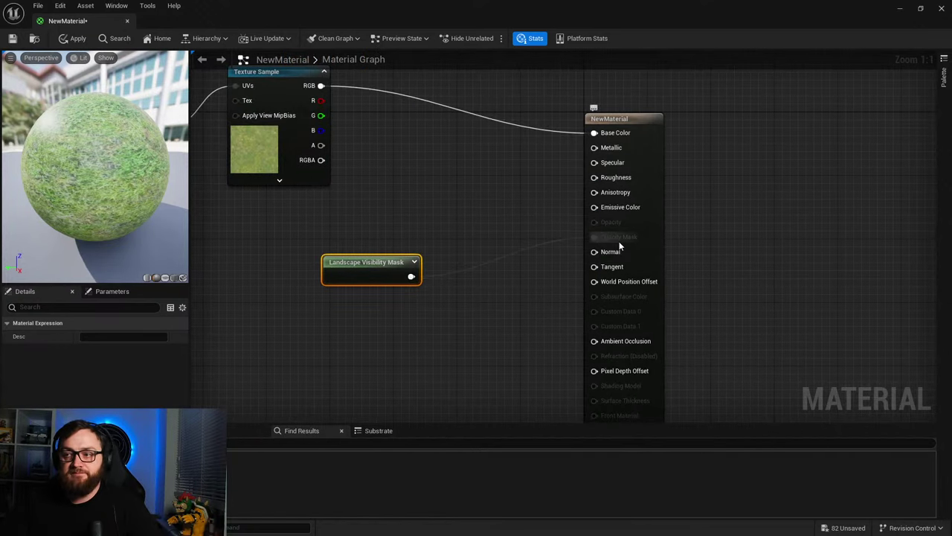
Step: Change the material's blend mode so its Opacity Mask input is enabled, and apply the material changes
left_click(651, 161)
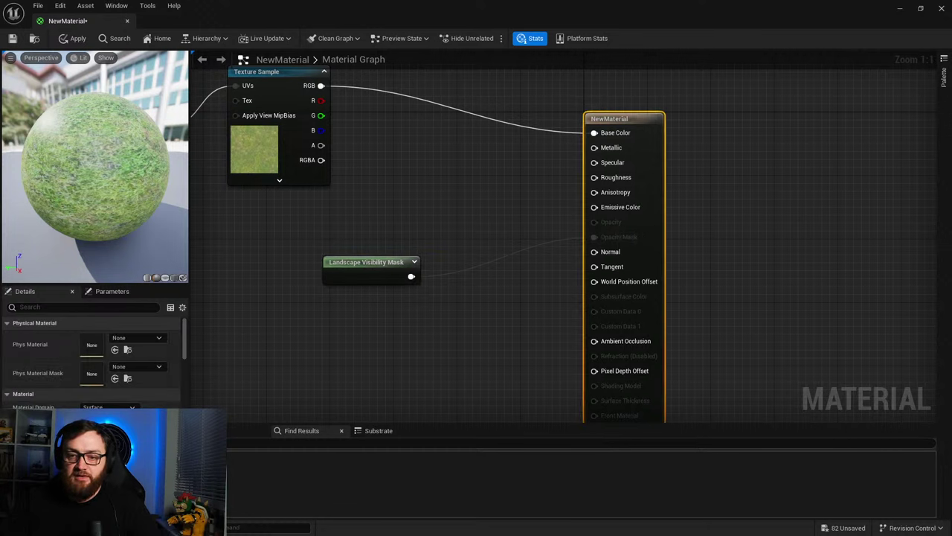
left_click(104, 446)
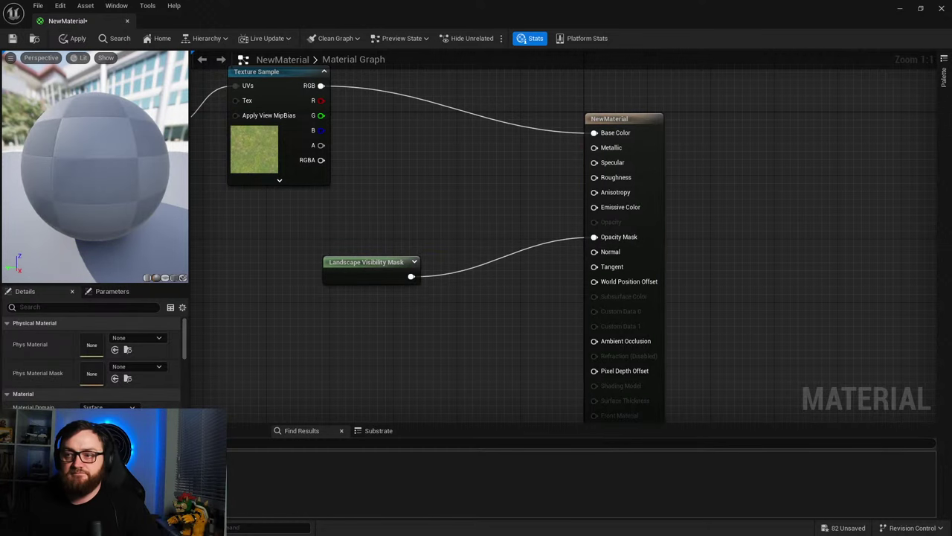
left_click(68, 39)
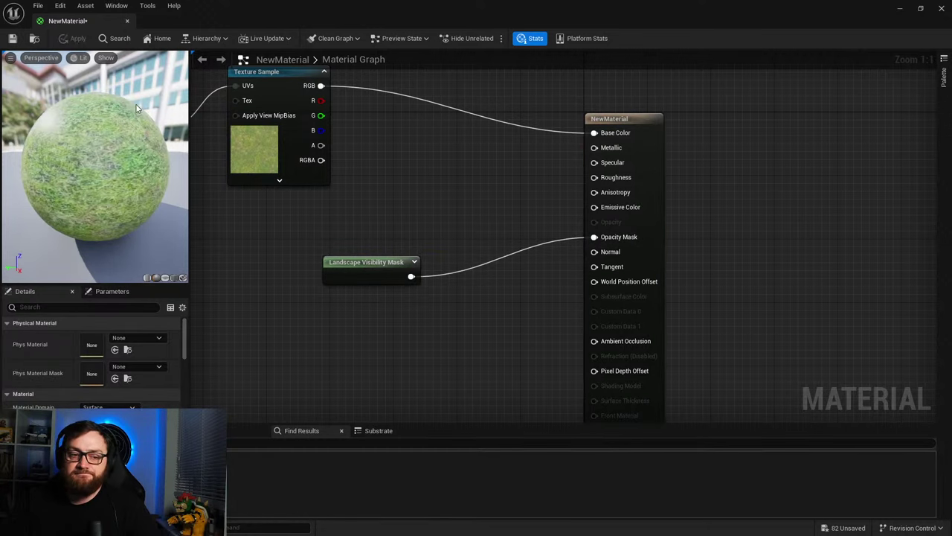
Step: Move the visibility mask node lower, then add a constant of 0 and connect it to the material's Specular input
left_click_drag(347, 276, 362, 347)
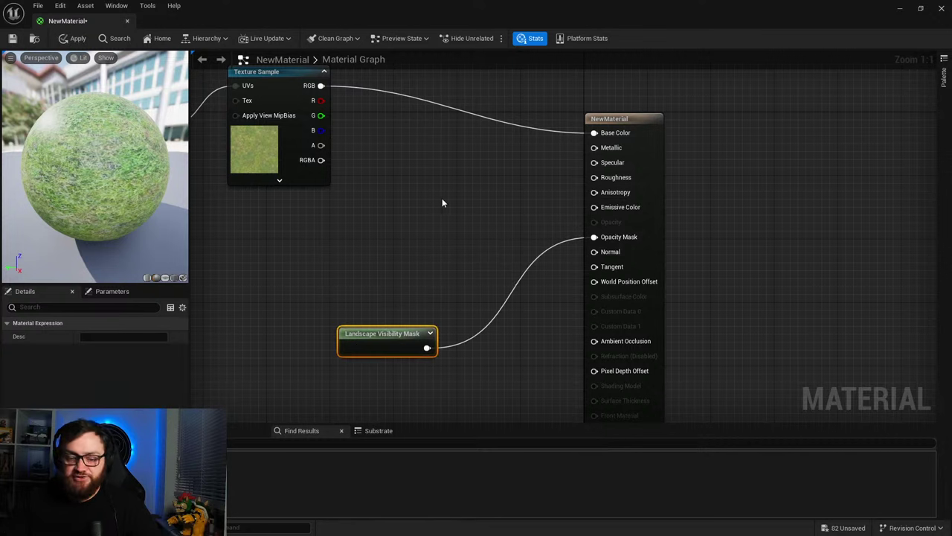
left_click(414, 180)
left_click_drag(471, 197, 594, 162)
left_click_drag(446, 182, 436, 167)
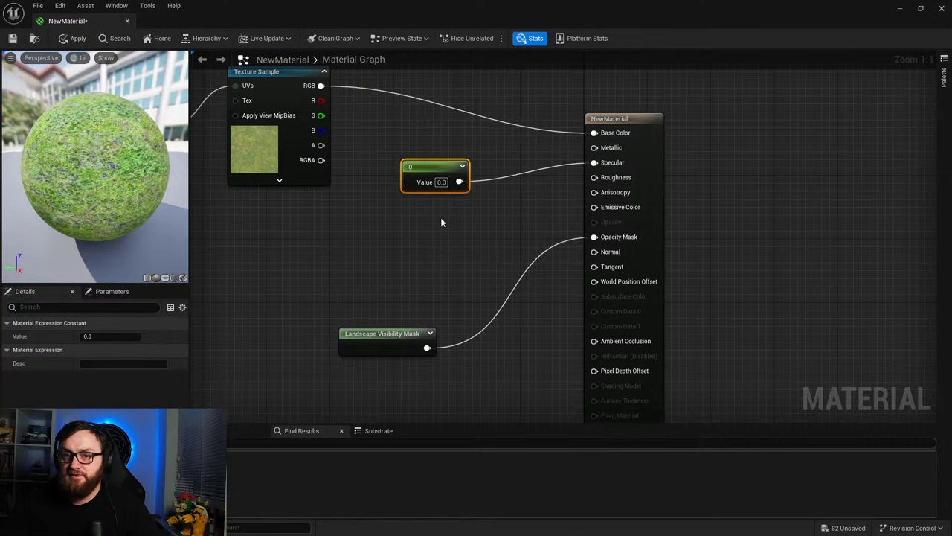
Step: Duplicate the grass Texture Sample node and place the copy below the original
left_click(371, 269)
right_click_drag(371, 269, 423, 223)
left_click(335, 133)
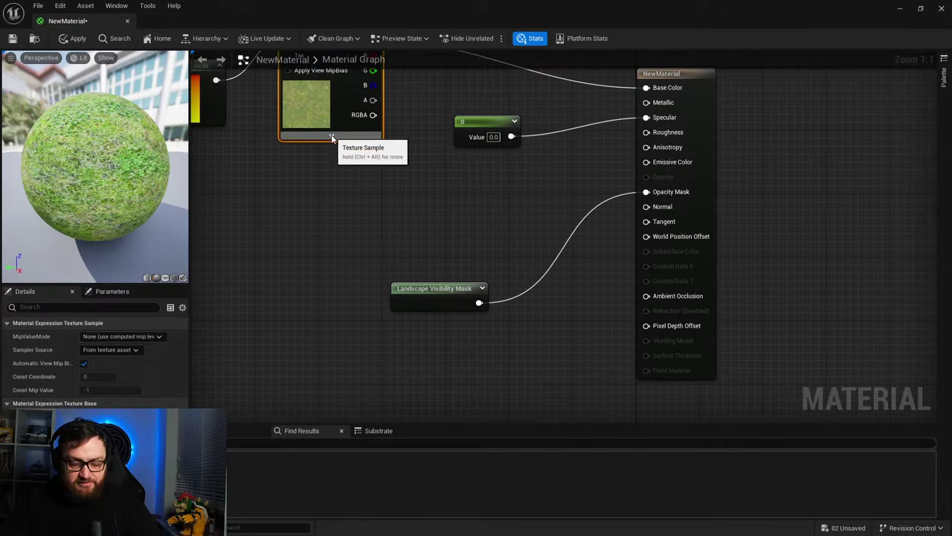
key("ctrl+c")
key("ctrl+v")
left_click_drag(372, 244, 334, 221)
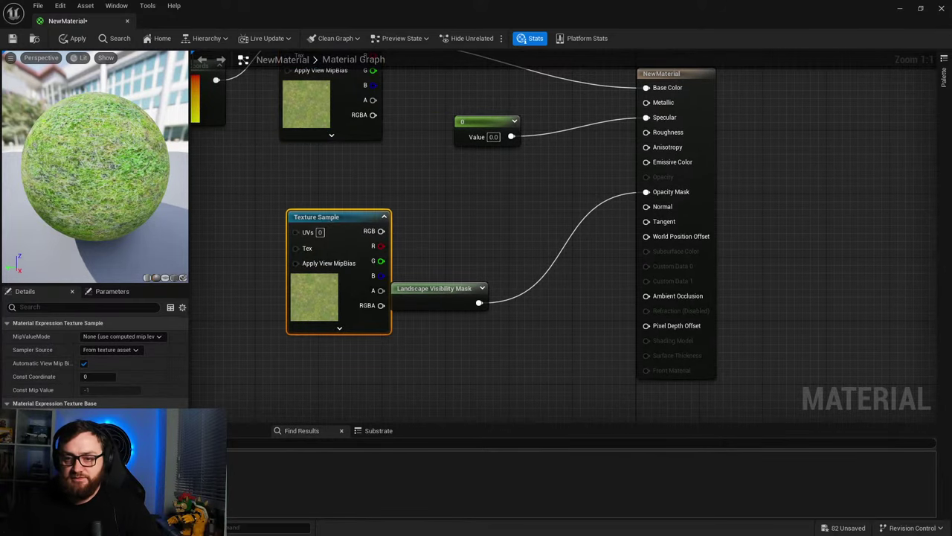
Step: Swap the copied node's texture for the grass normal map and connect its RGB output to the material's Normal input
left_click(151, 418)
left_click(166, 369)
left_click_drag(346, 291, 324, 269)
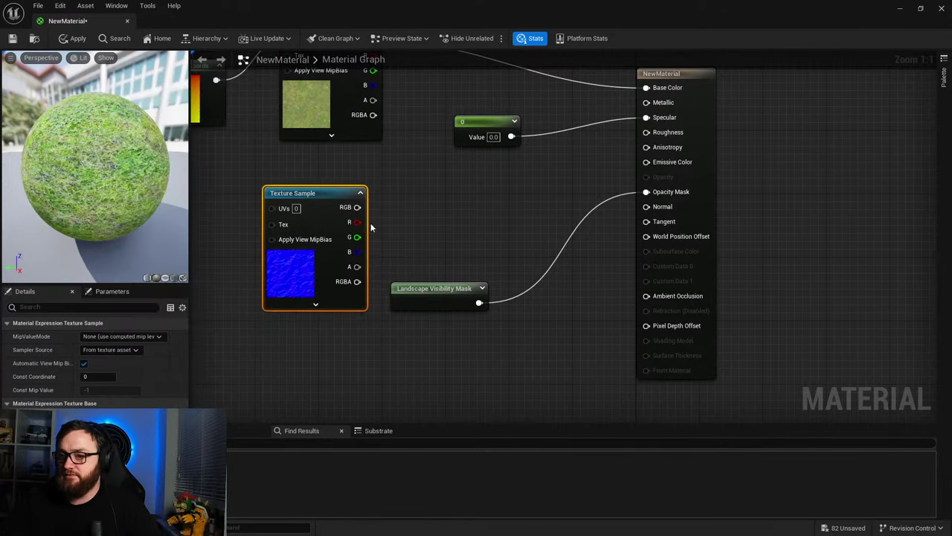
left_click_drag(357, 207, 651, 208)
Step: Connect the landscape coordinates to the normal map's UVs, apply the material changes, and close the material editor
right_click_drag(359, 181, 507, 261)
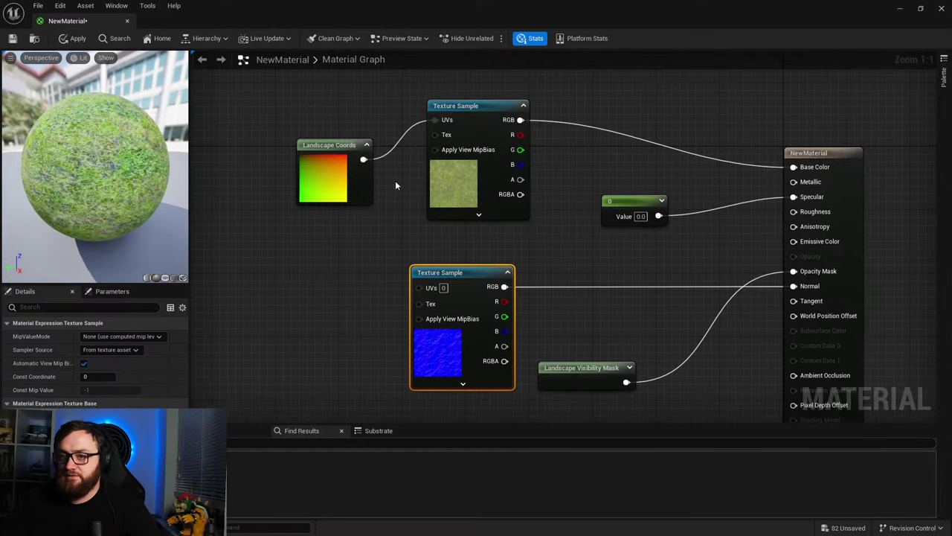
left_click_drag(342, 175, 420, 287)
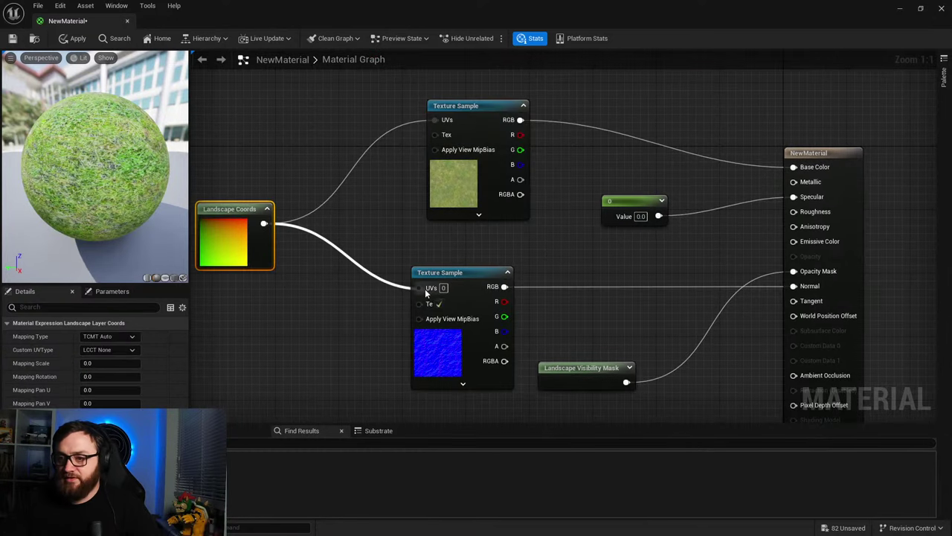
right_click_drag(587, 414, 504, 360)
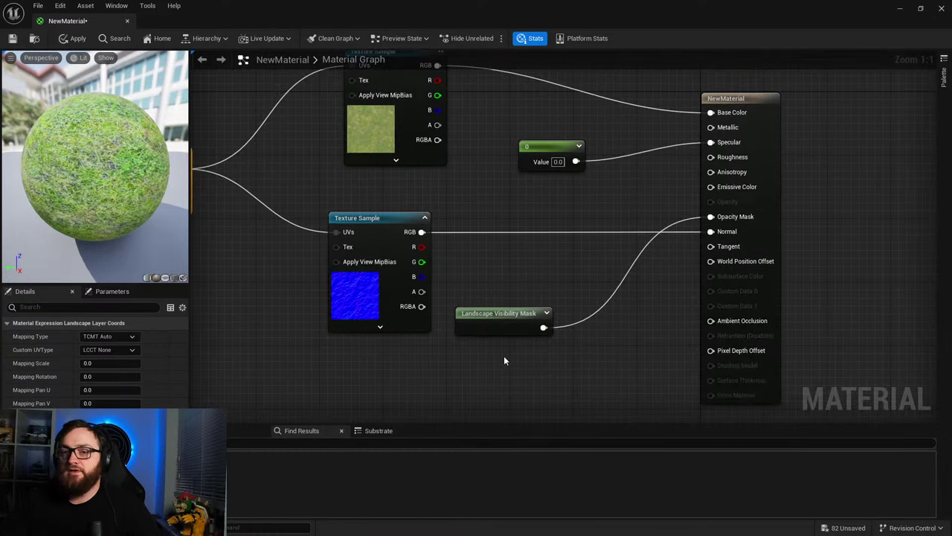
left_click(74, 38)
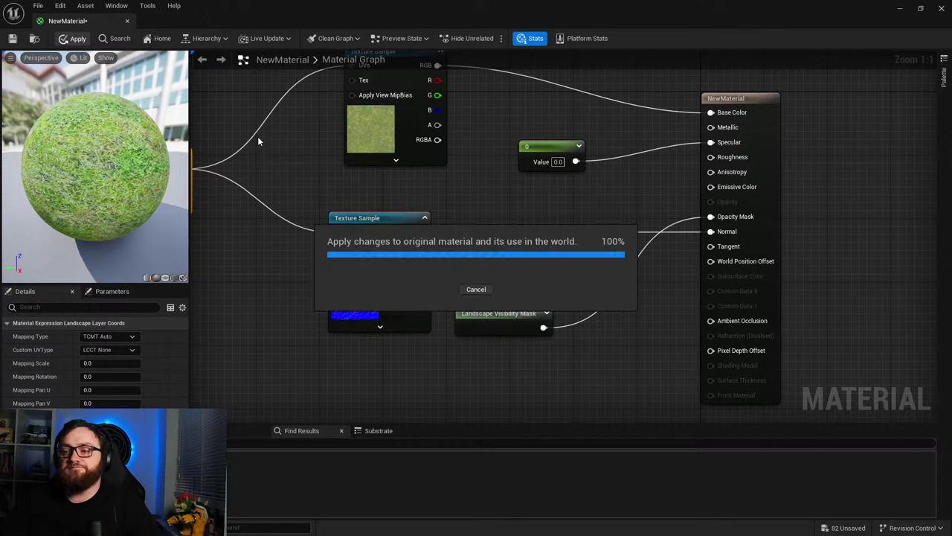
left_click(942, 11)
Step: Assign NewMaterial as the Landscape Material and inspect the grass on the terrain
right_click_drag(580, 260, 506, 261)
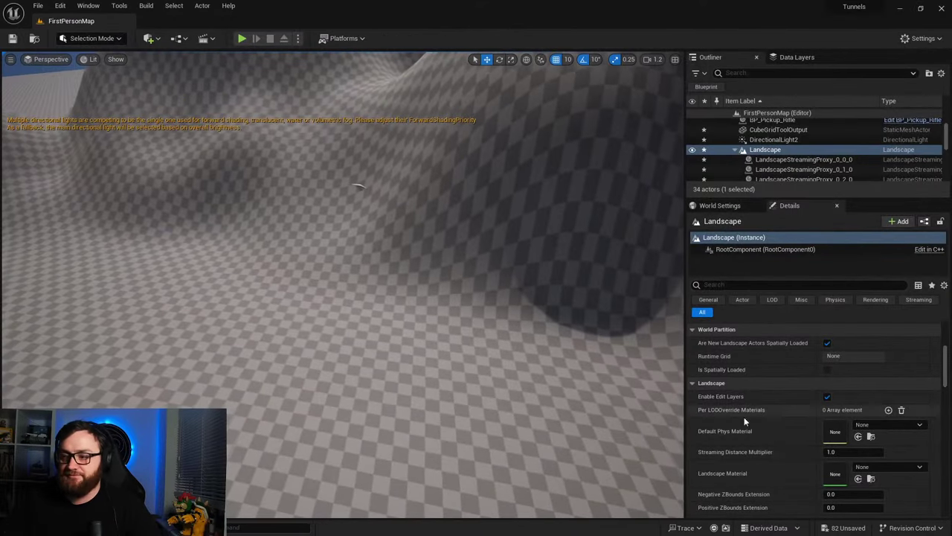
key("ctrl+space")
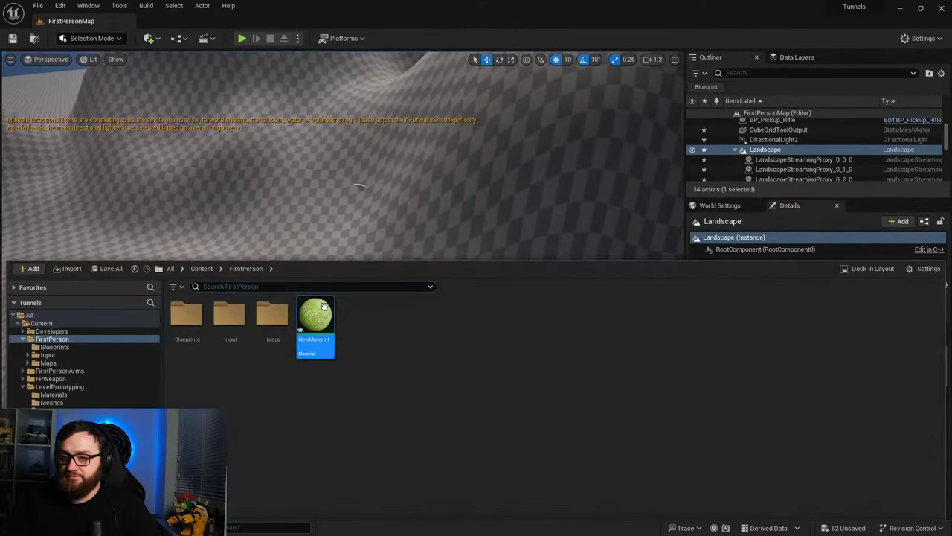
right_click_drag(493, 157, 493, 158)
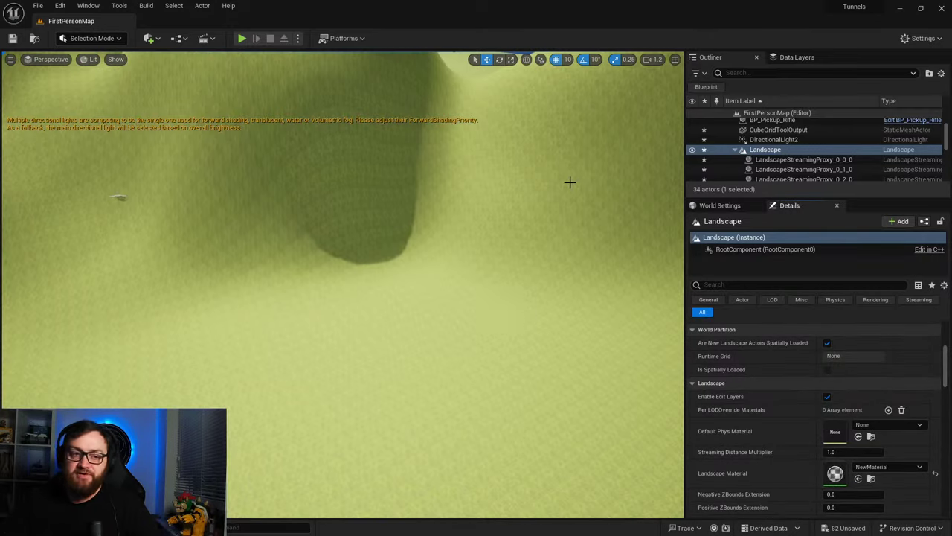
right_click_drag(362, 282, 362, 283)
right_click_drag(493, 158, 493, 158)
right_click_drag(397, 237, 397, 237)
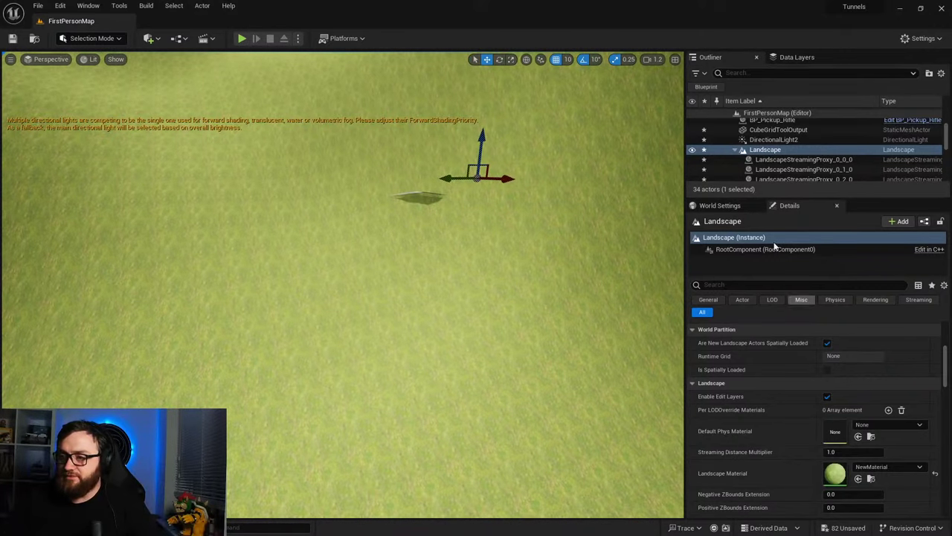
Step: Switch to landscape sculpting with the Visibility tool and reduce its brush size to about 117
left_click(92, 38)
left_click(83, 64)
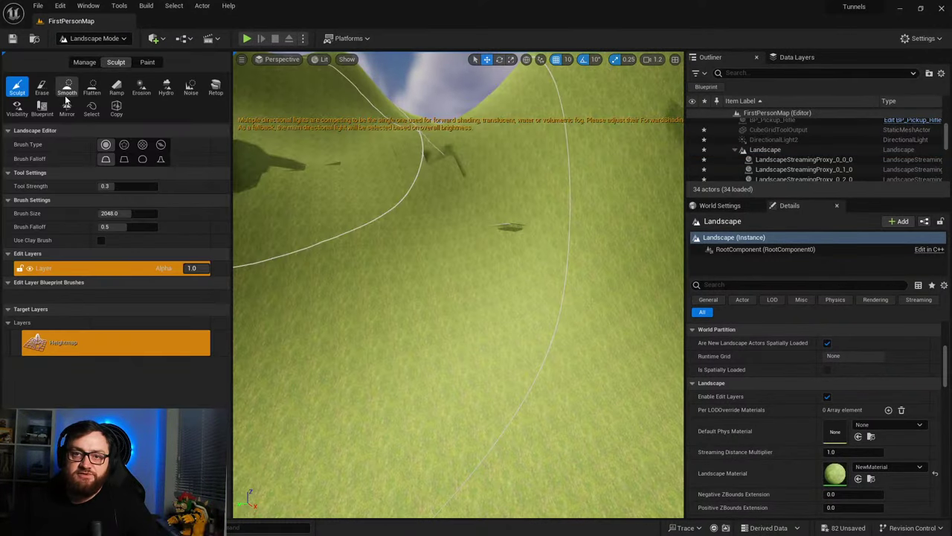
left_click(25, 108)
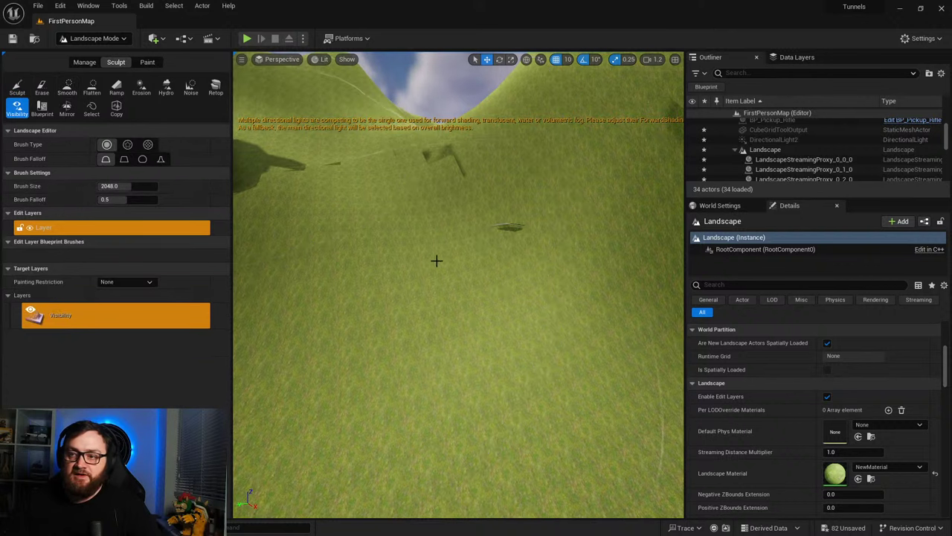
left_click_drag(119, 186, 101, 186)
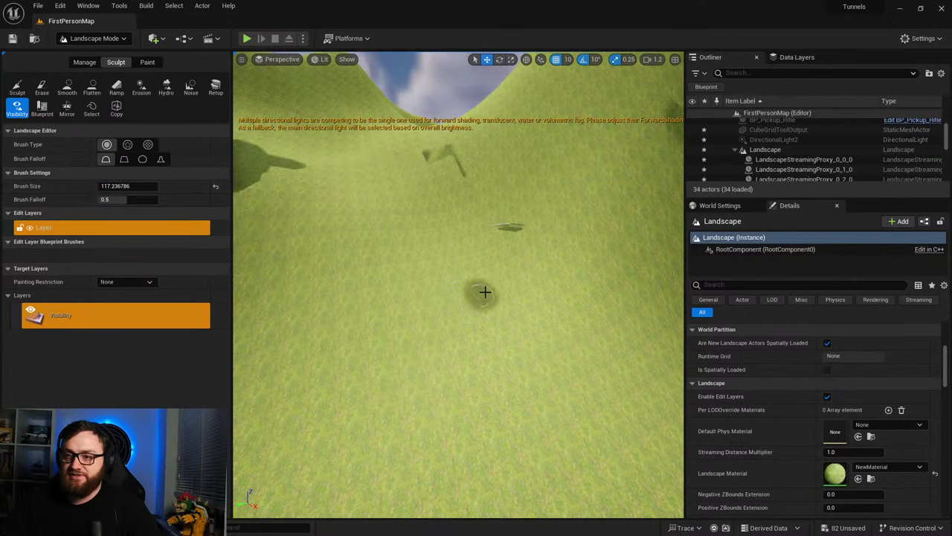
Step: Paint a visibility hole in the hillside landscape over the buried tunnel until its cave entrance is exposed
mouse_move(484, 293)
right_mouse_down()
mouse_move(550, 257)
mouse_move(521, 257)
mouse_move(499, 289)
right_mouse_up()
key("w")
mouse_move(498, 289)
left_mouse_down()
mouse_move(436, 244)
mouse_move(439, 272)
mouse_move(440, 259)
mouse_move(450, 264)
mouse_move(390, 312)
mouse_move(456, 321)
mouse_move(476, 306)
mouse_move(396, 335)
mouse_move(365, 326)
mouse_move(354, 277)
mouse_move(362, 261)
mouse_move(319, 257)
mouse_move(301, 280)
mouse_move(298, 315)
mouse_move(294, 301)
mouse_move(326, 237)
mouse_move(424, 227)
mouse_move(463, 240)
mouse_move(512, 289)
mouse_move(511, 320)
mouse_move(490, 346)
mouse_move(473, 337)
left_mouse_up()
mouse_move(473, 338)
right_mouse_down()
mouse_move(416, 253)
mouse_move(365, 268)
right_mouse_up()
mouse_move(475, 295)
right_mouse_down()
mouse_move(483, 291)
mouse_move(474, 295)
right_mouse_up()
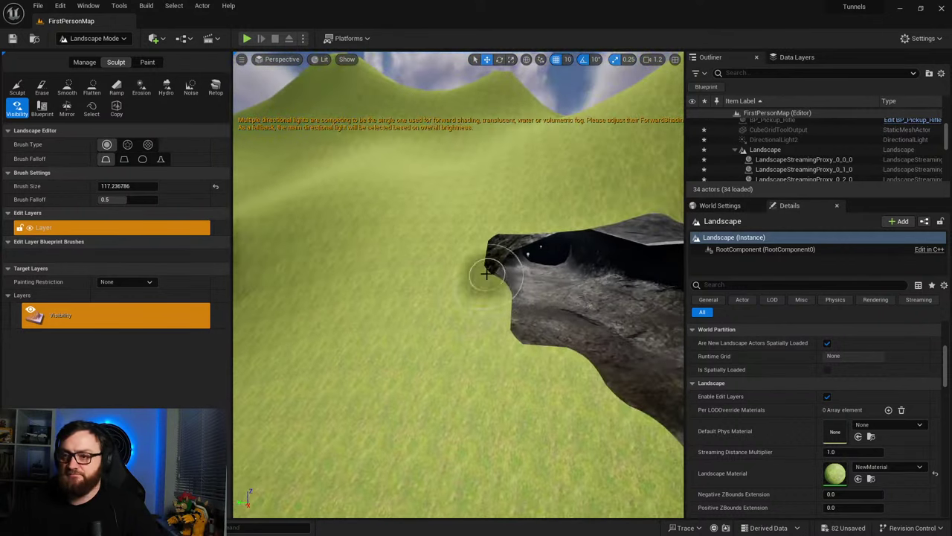
mouse_move(484, 270)
left_mouse_down()
mouse_move(479, 296)
mouse_move(515, 314)
left_mouse_up()
right_click_drag(548, 277, 569, 265)
mouse_move(480, 253)
left_mouse_down()
mouse_move(465, 245)
mouse_move(573, 229)
left_mouse_up()
right_click_drag(536, 326, 525, 329)
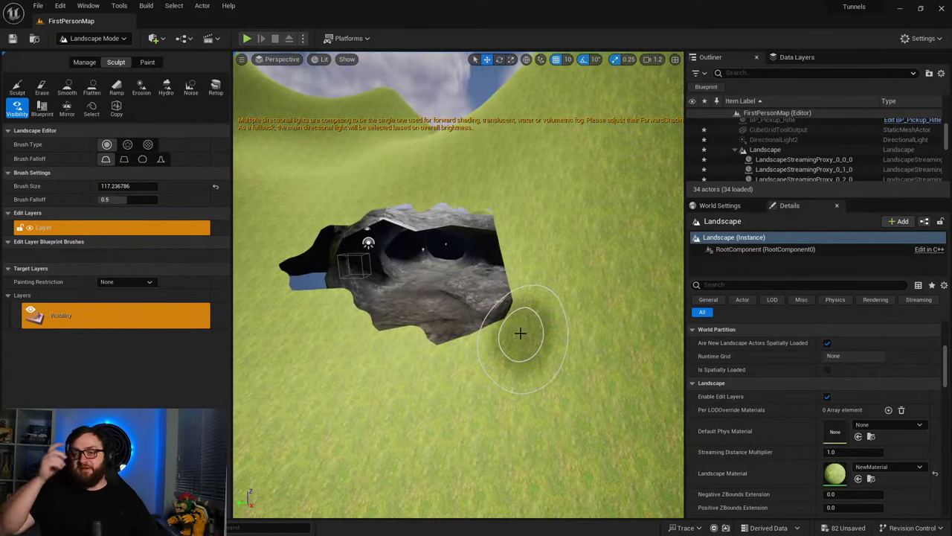
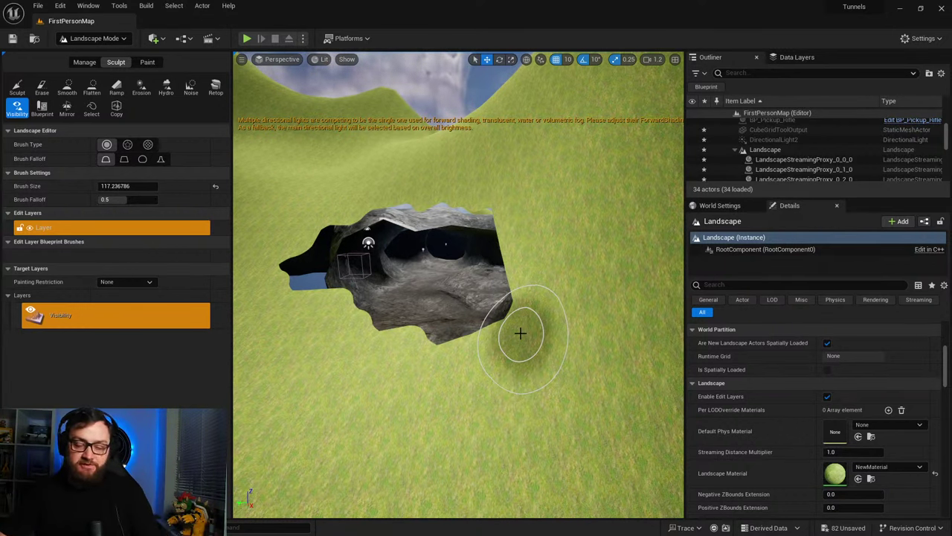
Step: Leave landscape editing, select the cave tunnel mesh, and examine the gap between its open edge and the grass
mouse_move(524, 290)
right_mouse_down()
mouse_move(468, 279)
mouse_move(476, 246)
right_mouse_up()
key("w")
right_click_drag(513, 334, 502, 334)
key("s")
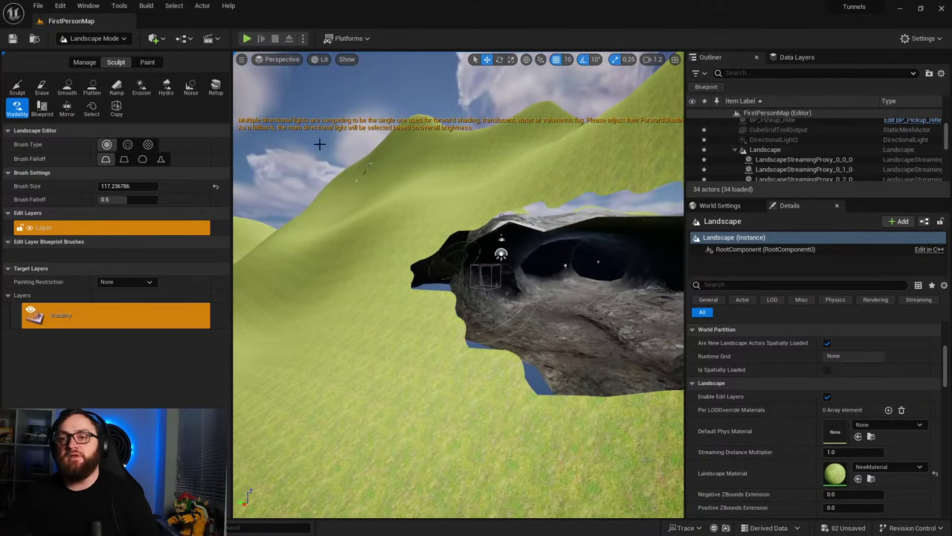
left_click(90, 38)
left_click(78, 51)
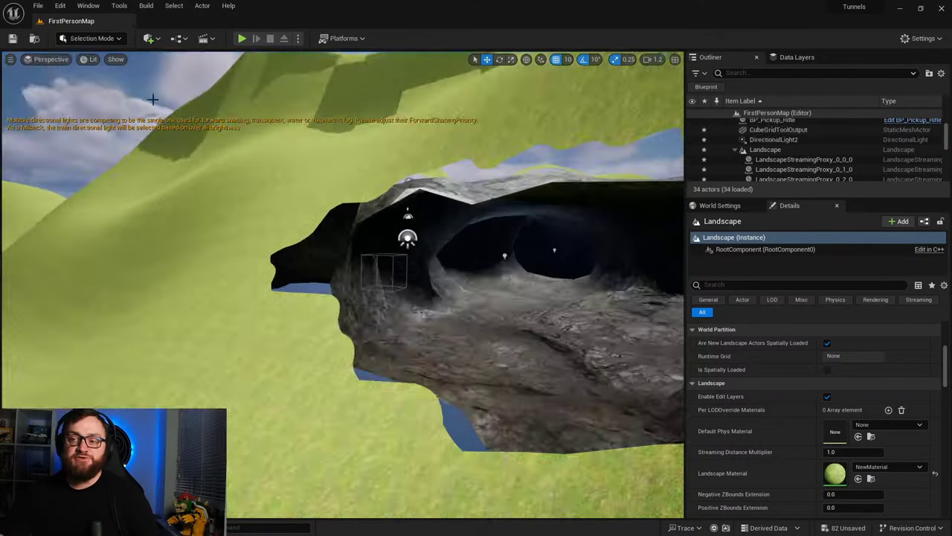
left_click(453, 356)
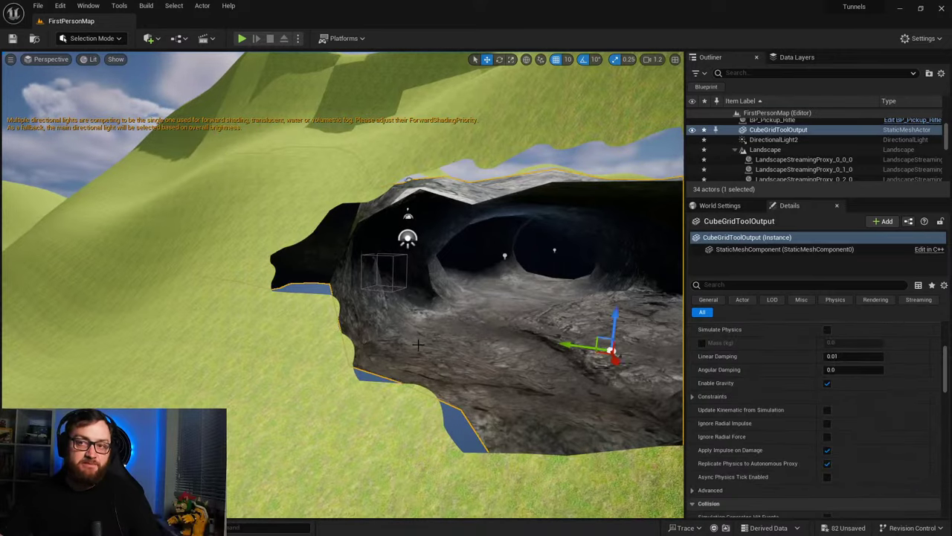
right_click_drag(379, 371, 372, 420)
right_click_drag(193, 297, 197, 331)
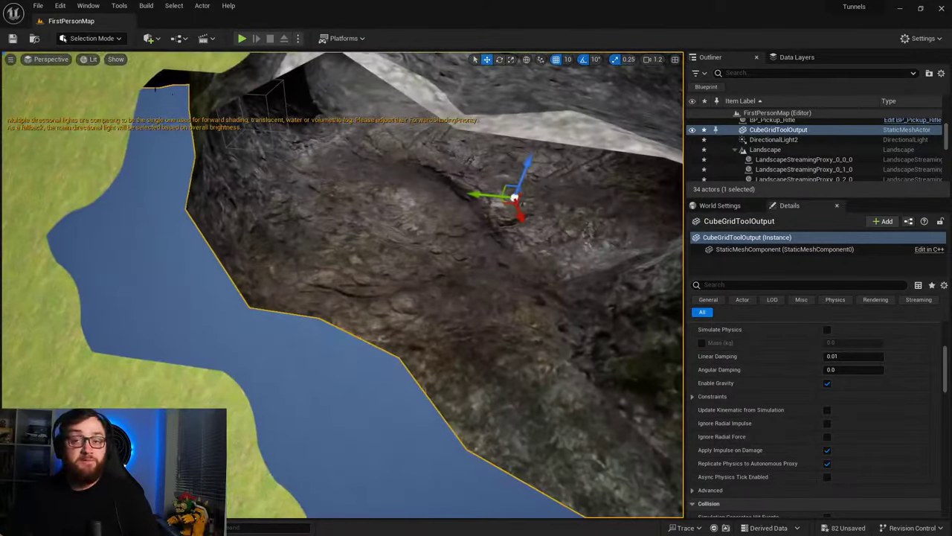
Step: Switch to modeling and start a PolyGroup Edit on the selected cave tunnel mesh
left_click(88, 38)
left_click(104, 102)
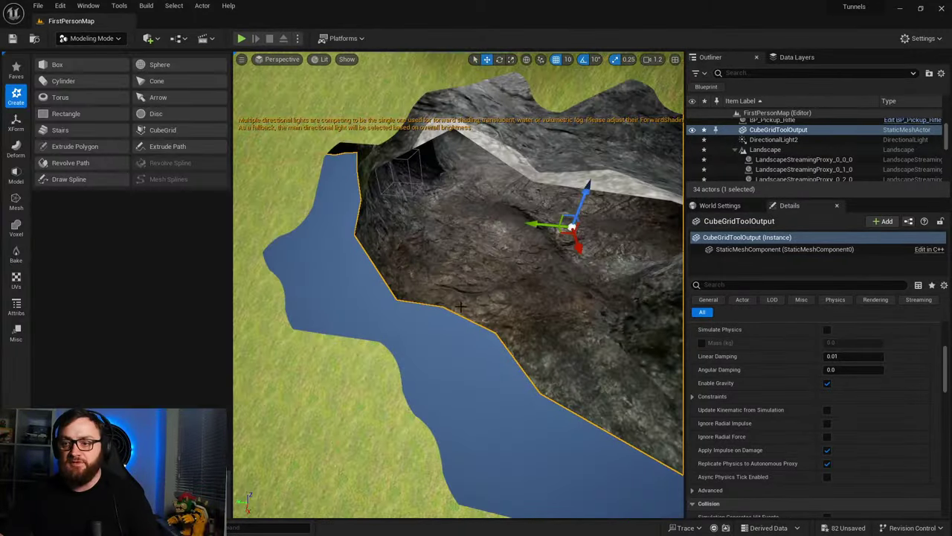
right_click_drag(462, 306, 399, 299)
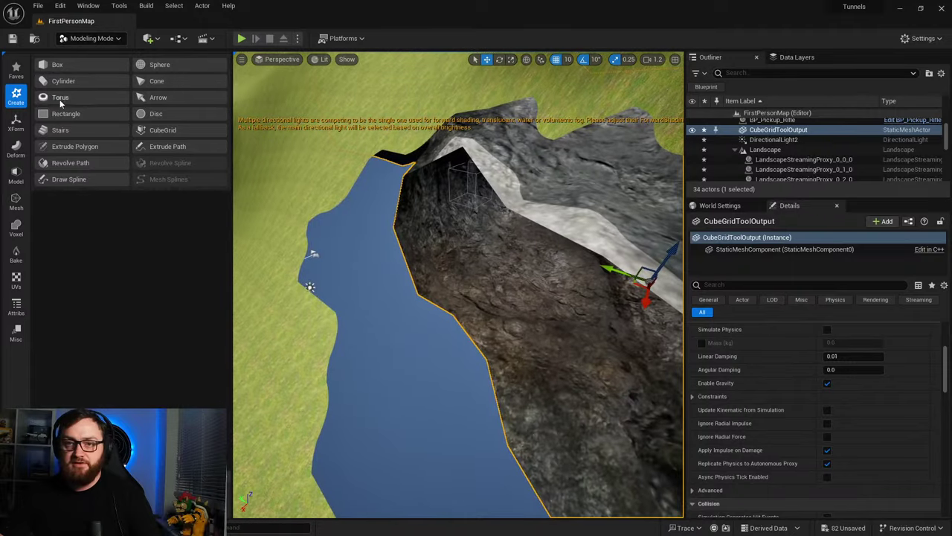
left_click(15, 149)
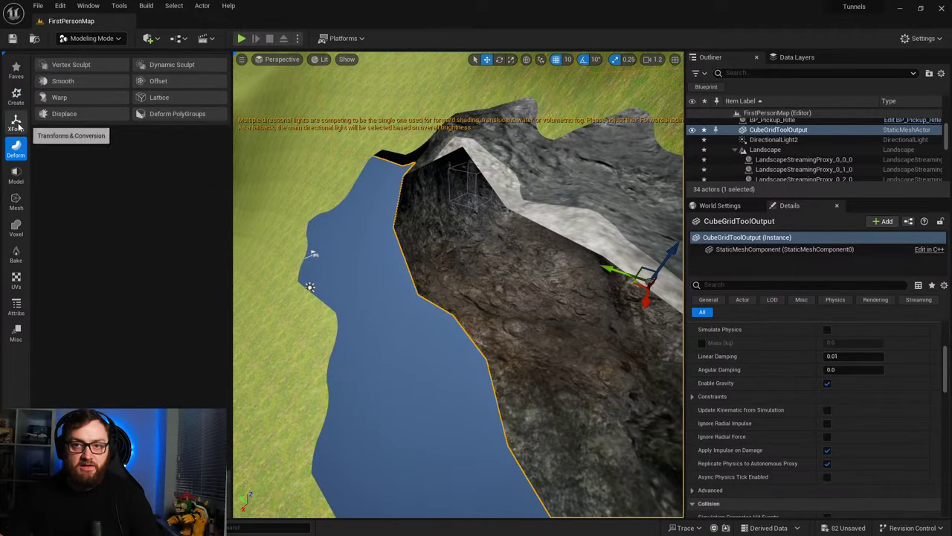
left_click(18, 178)
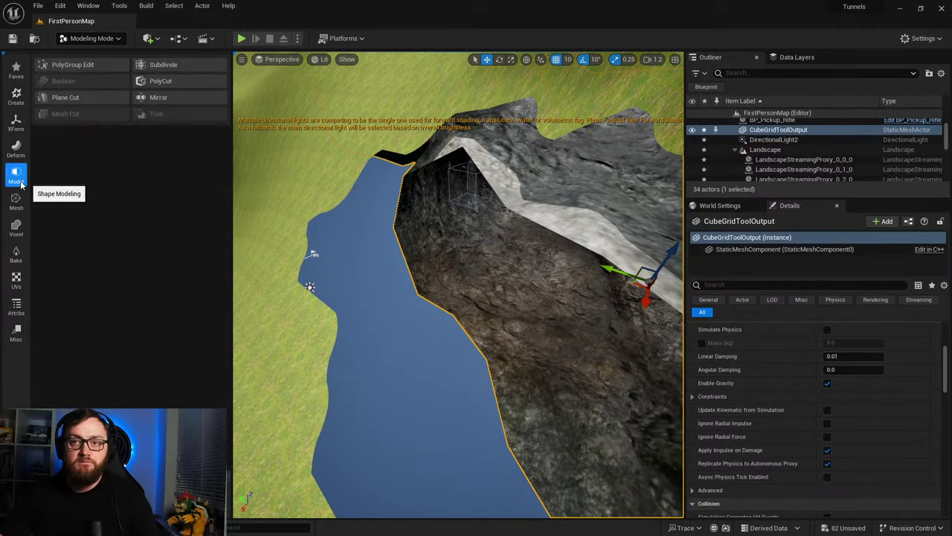
left_click(75, 65)
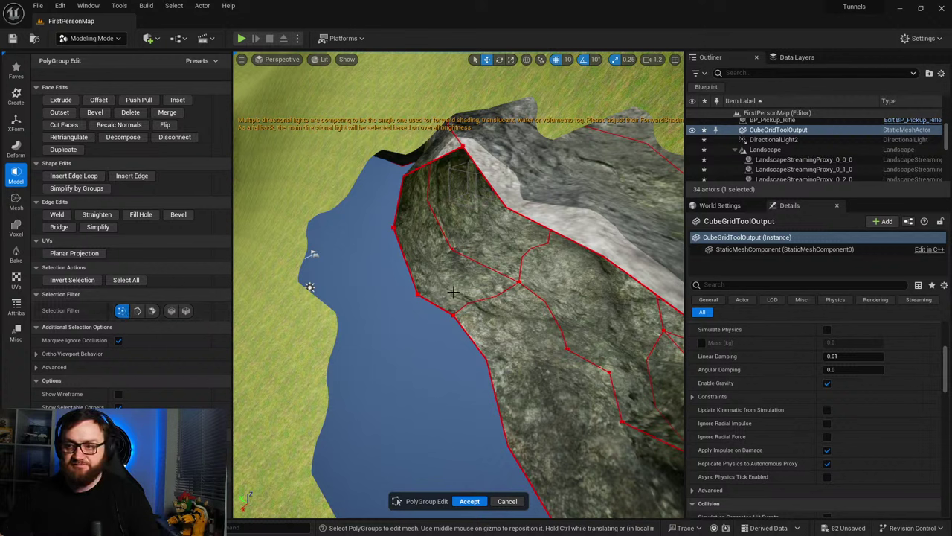
Step: Pull two neighbouring corner vertices on the tunnel entrance's open edge outward to meet the landscape and cover the gap
left_click(418, 295)
left_click_drag(406, 305, 276, 245)
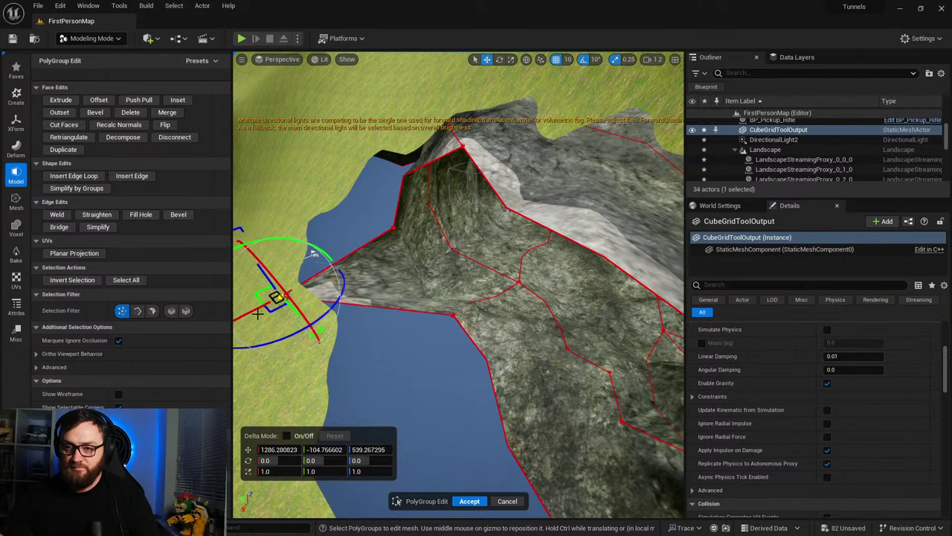
left_click_drag(257, 314, 461, 263)
left_click(393, 227)
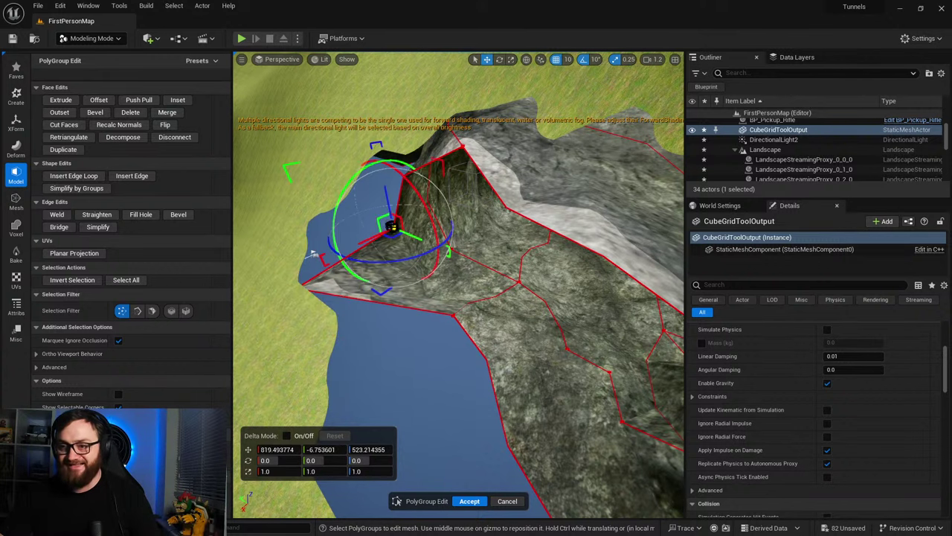
left_click_drag(372, 235, 287, 201)
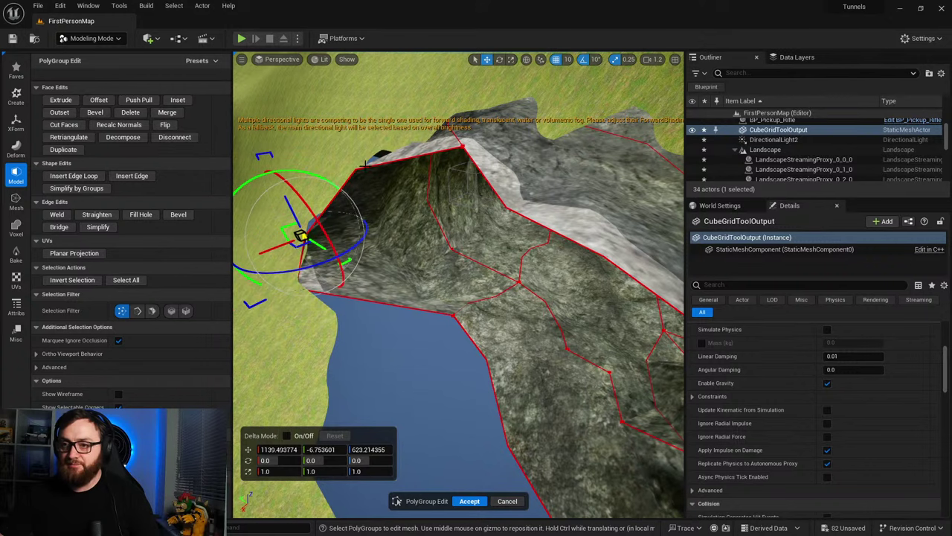
Step: Select the peak vertex of the entrance's roof edge, adjust its position, and come round to the opening's opposite side
left_click(462, 145)
right_click_drag(461, 144, 473, 273)
mouse_move(454, 274)
left_mouse_down()
mouse_move(431, 300)
mouse_move(473, 256)
mouse_move(436, 309)
mouse_move(463, 290)
left_mouse_up()
key("w")
right_click_drag(497, 303, 493, 335)
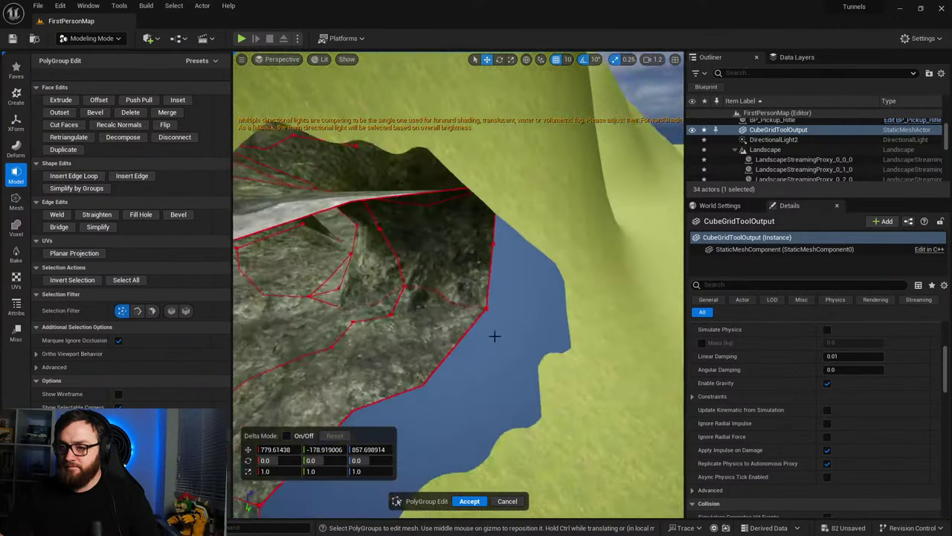
Step: Move the open-edge vertices on the entrance's opposite side outward into the grass hillside, undoing unwanted moves
left_click_drag(518, 311, 617, 319)
key("ctrl+z")
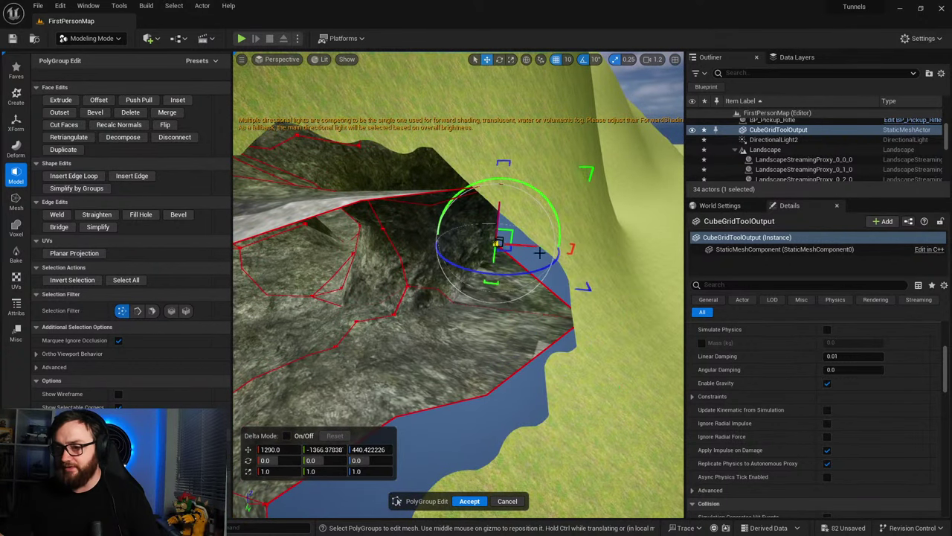
key("ctrl+z")
left_click(499, 243)
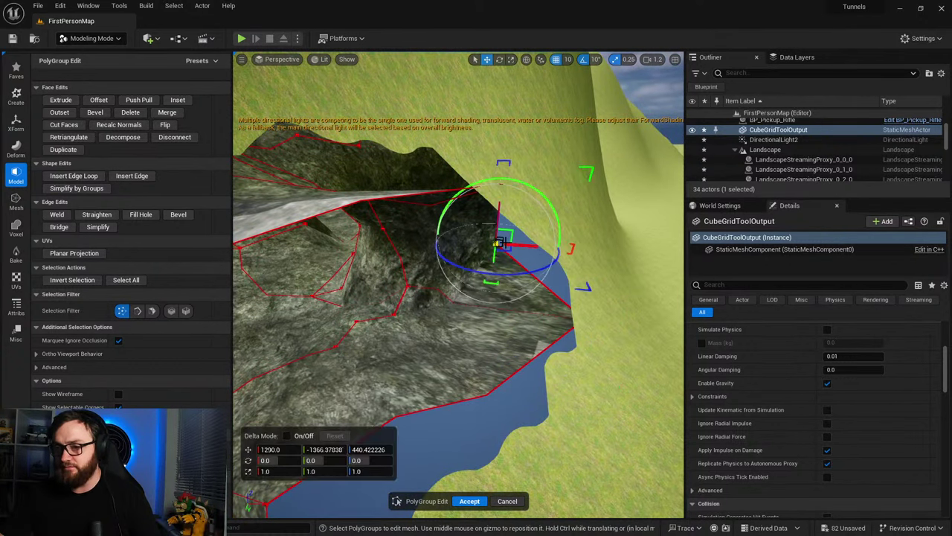
left_click_drag(524, 244, 601, 270)
mouse_move(601, 269)
right_mouse_down()
mouse_move(595, 290)
mouse_move(603, 283)
mouse_move(592, 279)
right_mouse_up()
left_click_drag(575, 272, 529, 259)
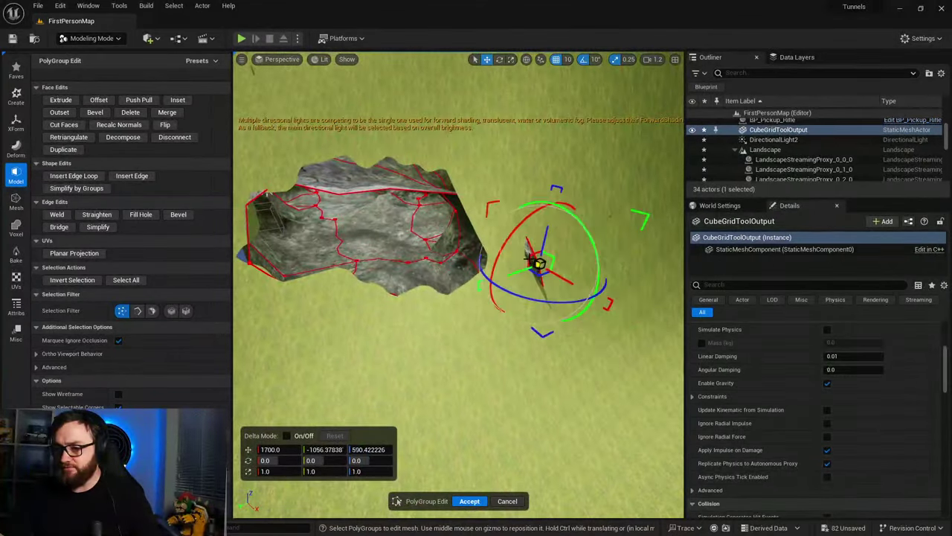
Step: Lower the selected open-edge vertex onto the grass hillside, at about X 1700, Y -1116, Z 480
right_click_drag(490, 286, 484, 218)
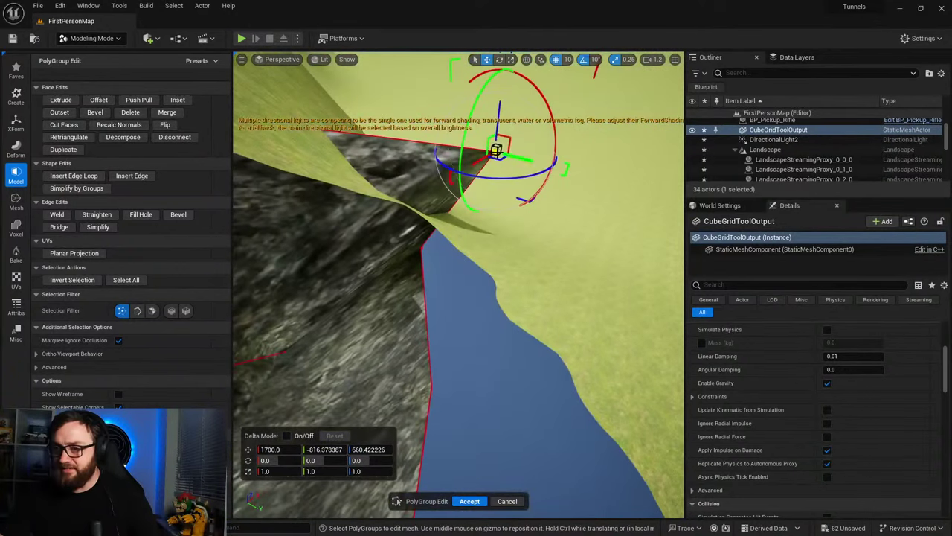
left_click_drag(496, 149, 412, 188)
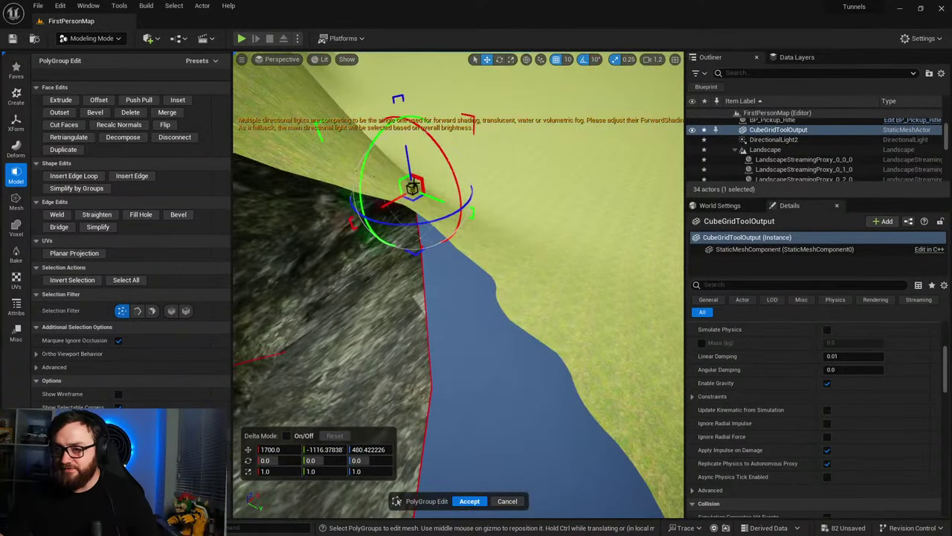
right_click_drag(454, 298, 436, 295)
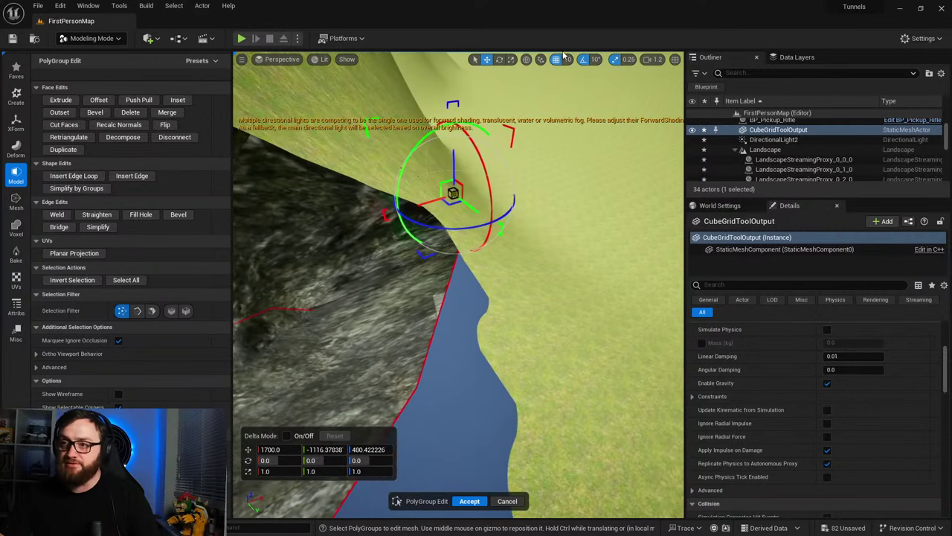
right_click_drag(526, 74, 506, 81)
right_click_drag(482, 290, 482, 290)
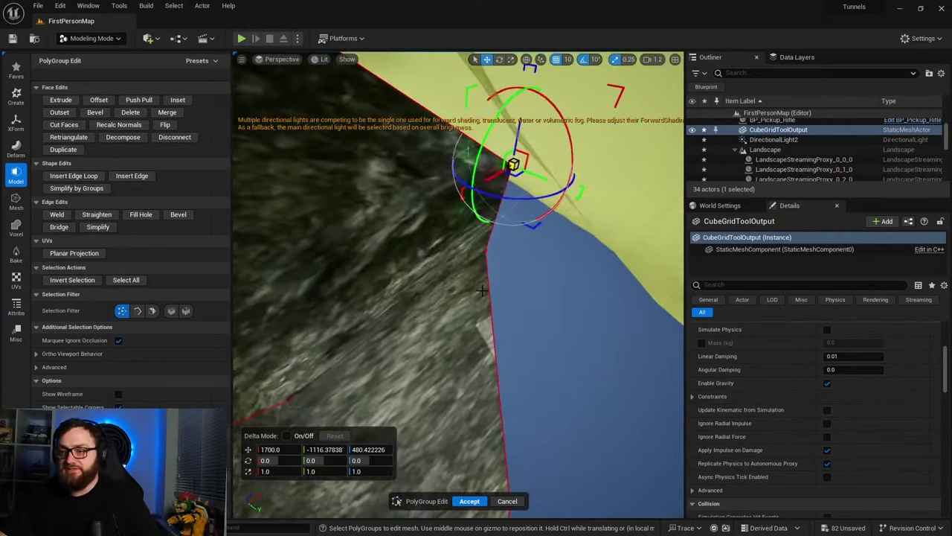
right_click_drag(496, 250, 470, 287)
Step: Select the next vertex down the open edge, try pulling it outward into the grass, and switch the gizmo to local coordinates
left_click(512, 239)
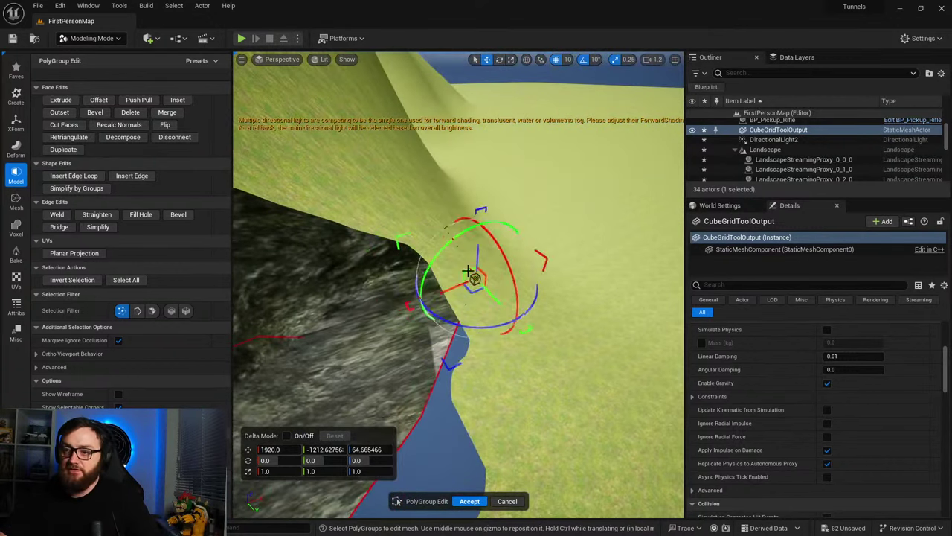
right_click_drag(512, 301, 545, 302)
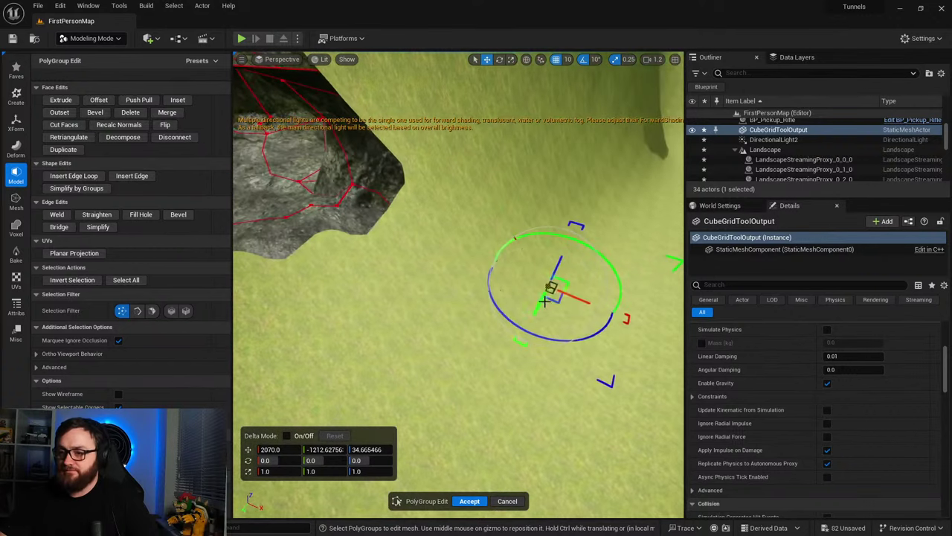
left_click_drag(558, 300, 487, 117)
left_click(527, 61)
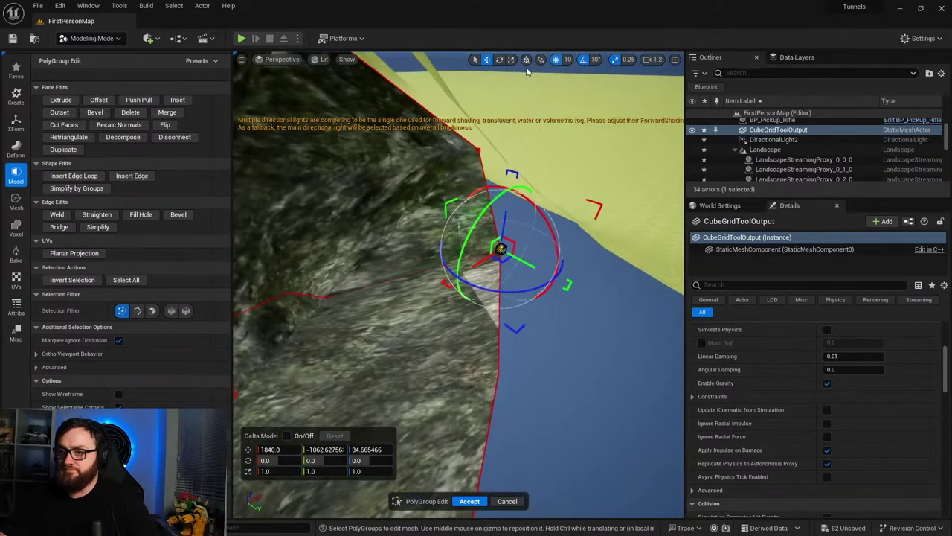
mouse_move(478, 362)
right_mouse_down()
mouse_move(491, 328)
mouse_move(479, 371)
right_mouse_up()
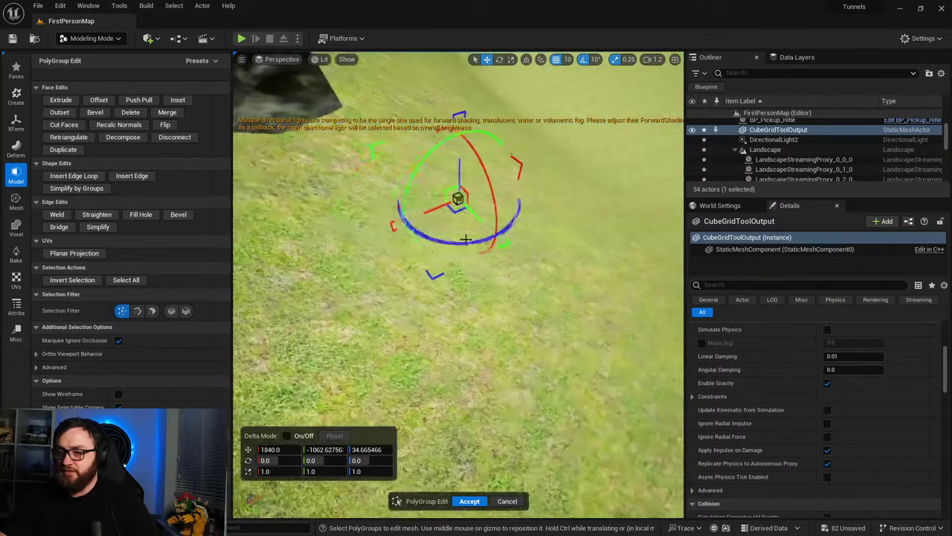
left_click_drag(453, 215, 467, 143)
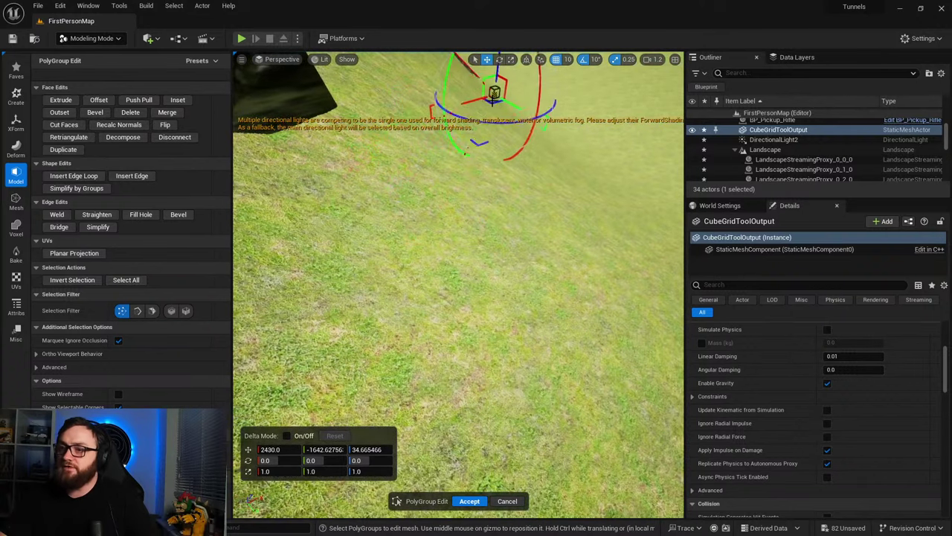
mouse_move(570, 265)
right_mouse_down()
mouse_move(547, 216)
mouse_move(584, 223)
mouse_move(570, 265)
right_mouse_up()
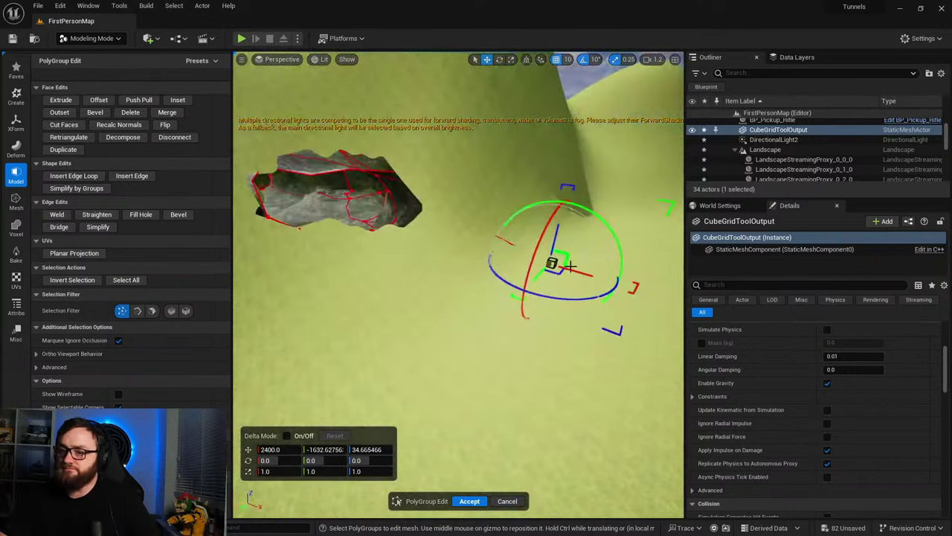
Step: Bring the same vertex back and raise it to meet the grass edge, at about X 1540, Y -723, Z 485
left_click_drag(558, 273, 418, 277)
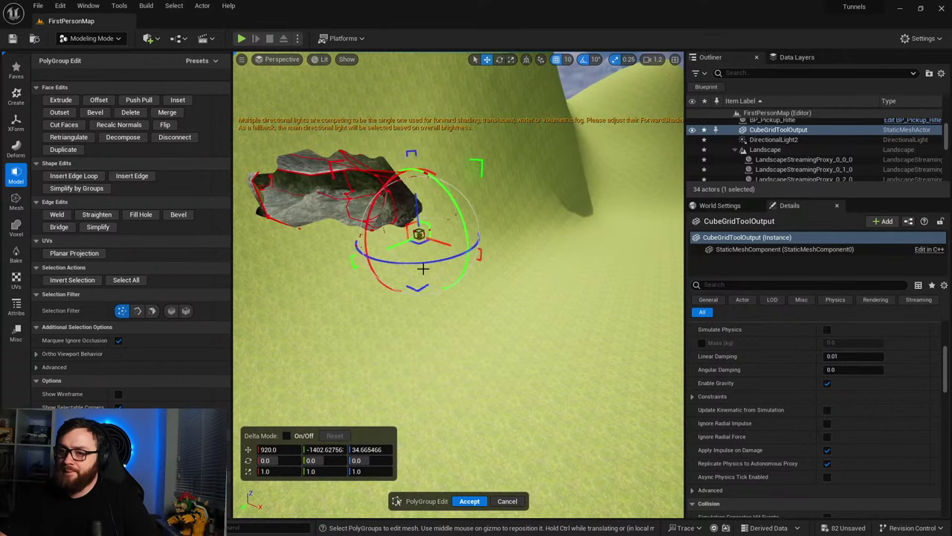
right_click_drag(422, 269, 444, 296)
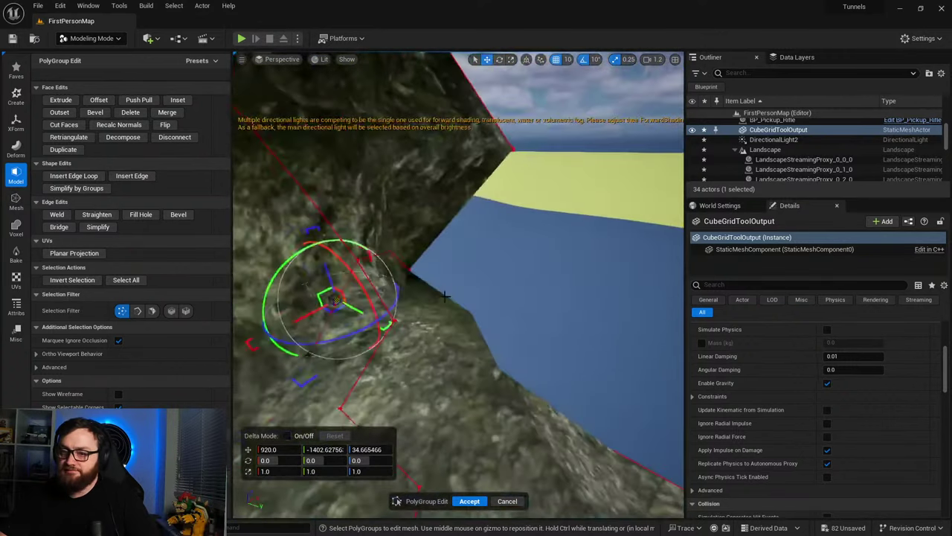
left_click_drag(359, 311, 571, 379)
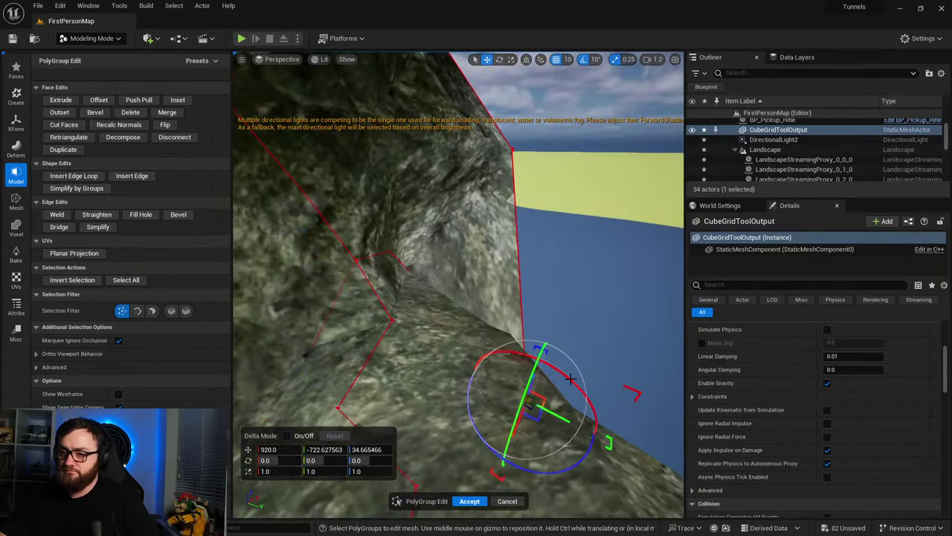
right_click_drag(541, 386, 533, 380)
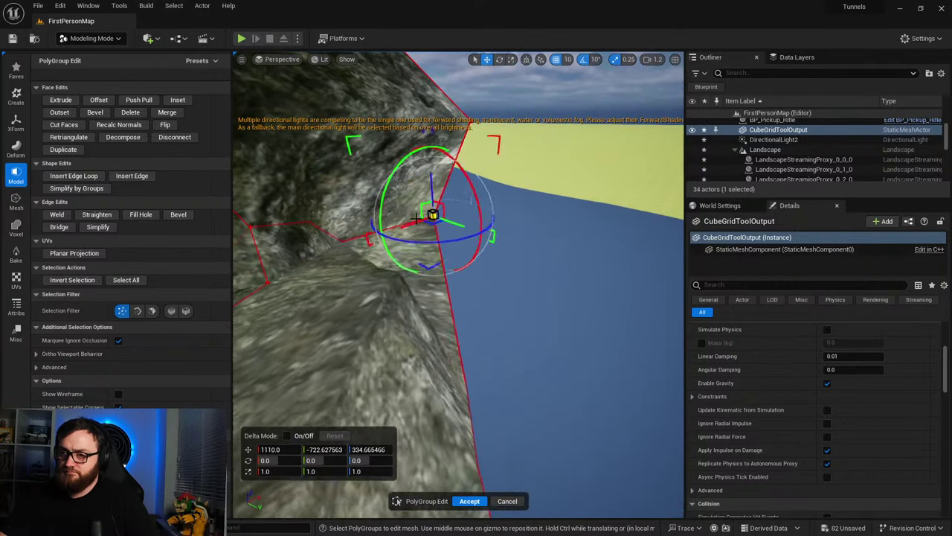
right_click_drag(522, 193, 495, 256)
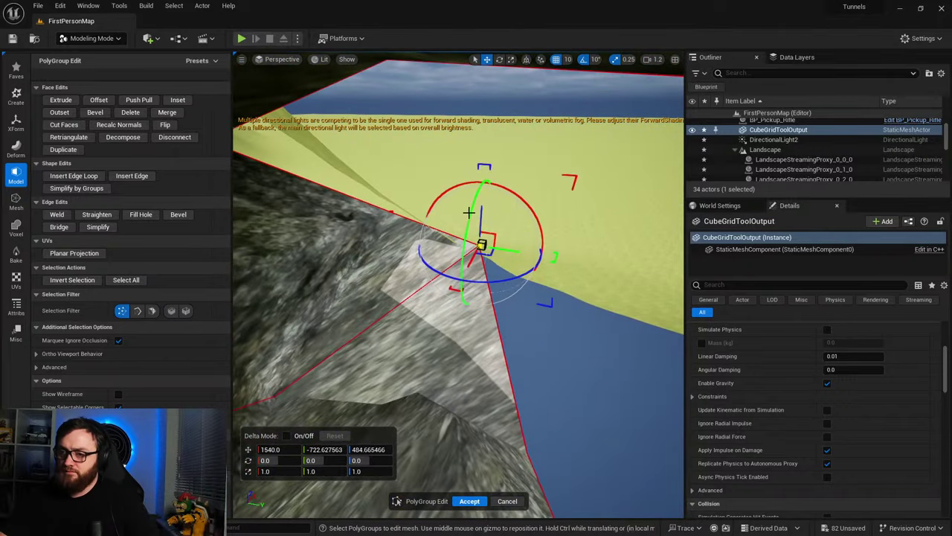
right_click_drag(464, 211, 461, 291)
Step: Move the neighbouring open-edge vertex against the hillside, at about X 1469, Y -272, Z 425, to close the gap
left_click(441, 331)
right_click_drag(494, 330, 461, 294)
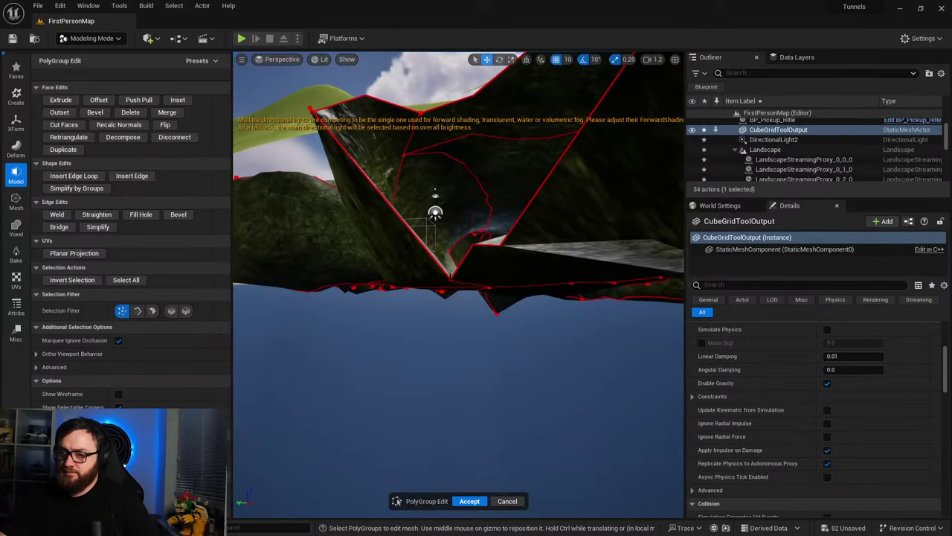
right_click_drag(516, 352, 592, 316)
left_click_drag(581, 302, 316, 246)
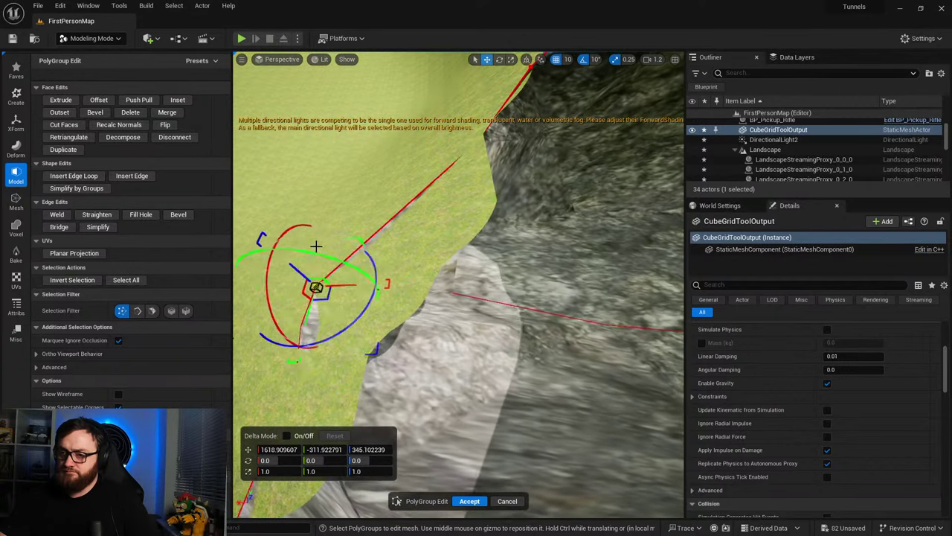
left_click_drag(332, 212, 376, 296)
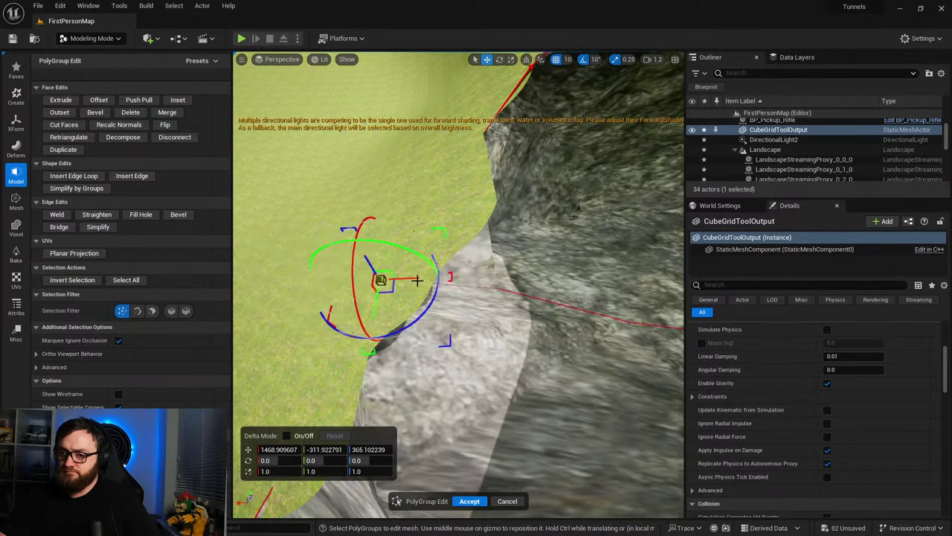
right_click_drag(371, 269, 372, 216)
right_click_drag(387, 305, 404, 289)
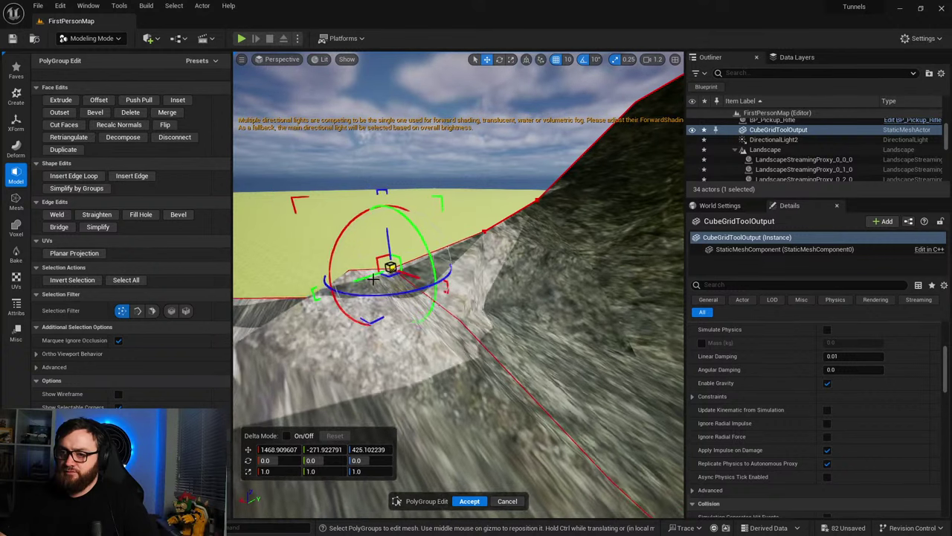
Step: Check the reshaped edges around the tunnel entrance and accept the PolyGroup Edit
right_click_drag(399, 352, 447, 357)
key("w")
key("s")
right_click_drag(414, 149, 459, 119)
key("w")
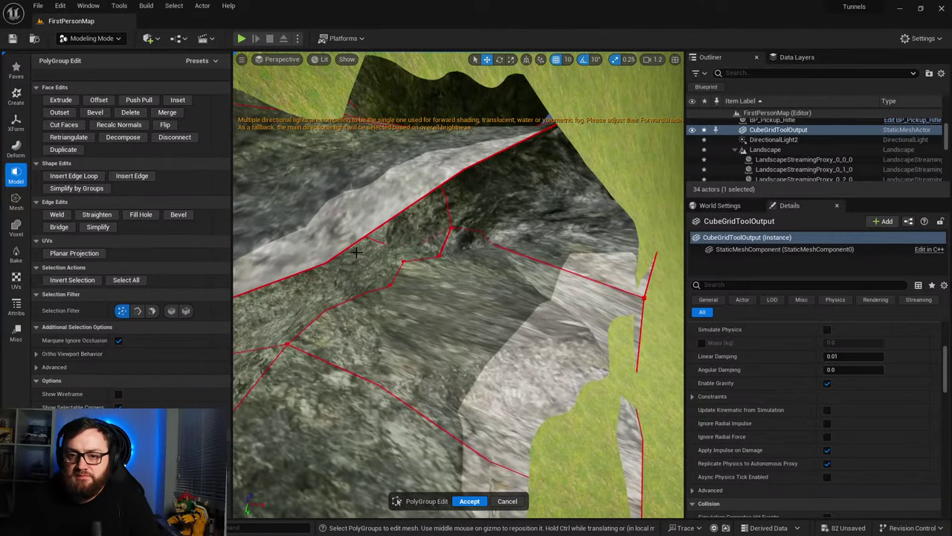
right_click_drag(356, 252, 400, 474)
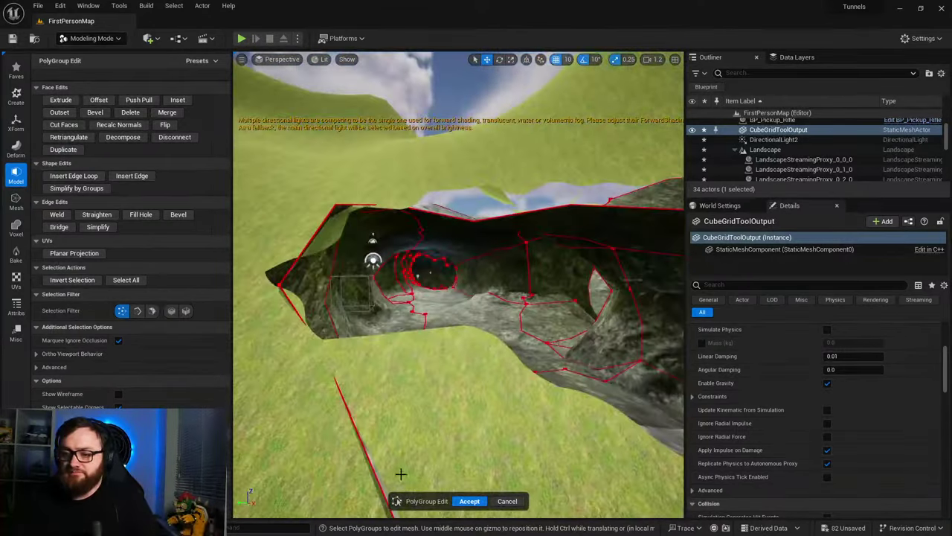
left_click(469, 500)
right_click_drag(462, 372, 520, 308)
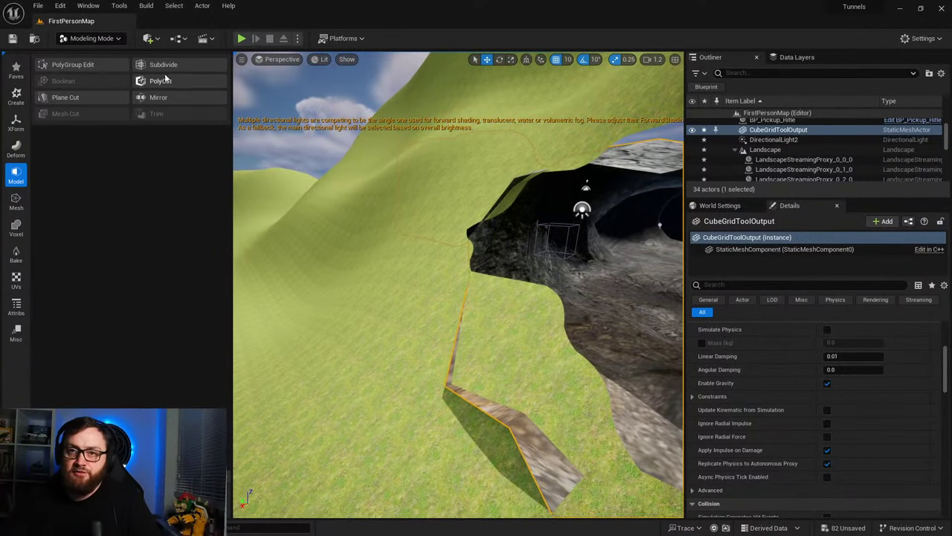
Step: Switch to landscape editing and widen the opening with the Visibility brush along the reshaped rock edges
left_click(89, 38)
left_click(88, 65)
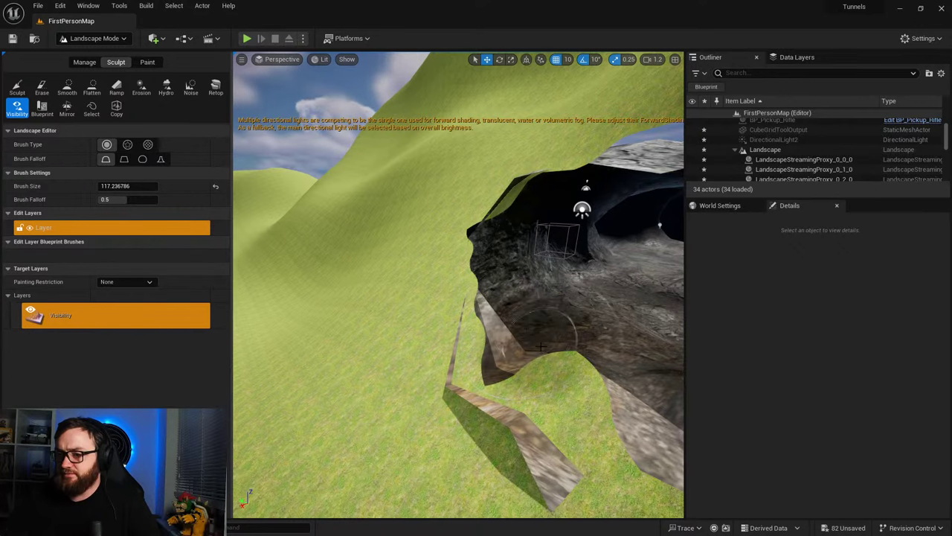
left_click_drag(540, 346, 523, 367, "shift")
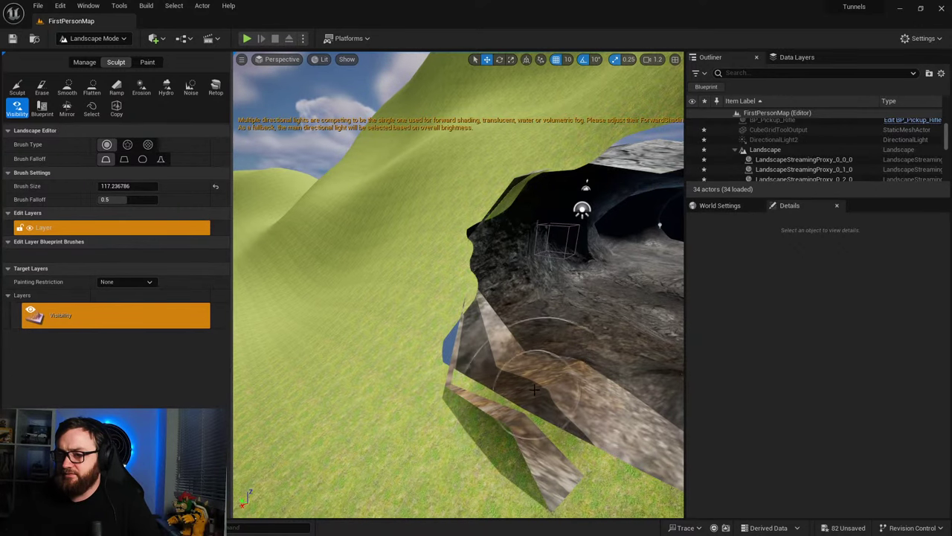
mouse_move(534, 390)
right_mouse_down()
mouse_move(595, 424)
mouse_move(580, 358)
mouse_move(618, 402)
mouse_move(547, 403)
right_mouse_up()
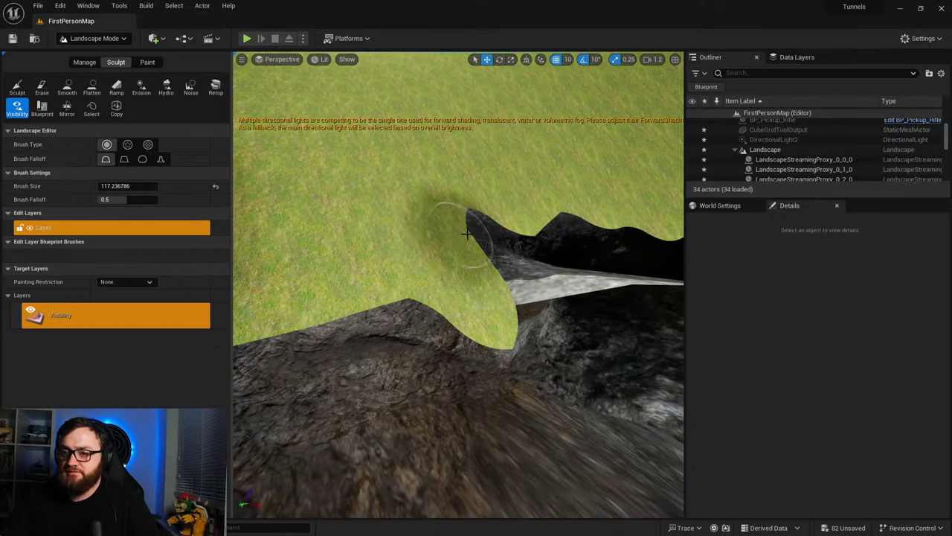
mouse_move(467, 233)
left_mouse_down("shift")
mouse_move(544, 221)
mouse_move(616, 231)
left_mouse_up("shift")
mouse_move(617, 231)
right_mouse_down()
mouse_move(570, 258)
mouse_move(588, 258)
right_mouse_up()
left_click_drag(464, 256, 457, 320, "shift")
mouse_move(457, 327)
right_mouse_down()
mouse_move(506, 331)
mouse_move(457, 340)
right_mouse_up()
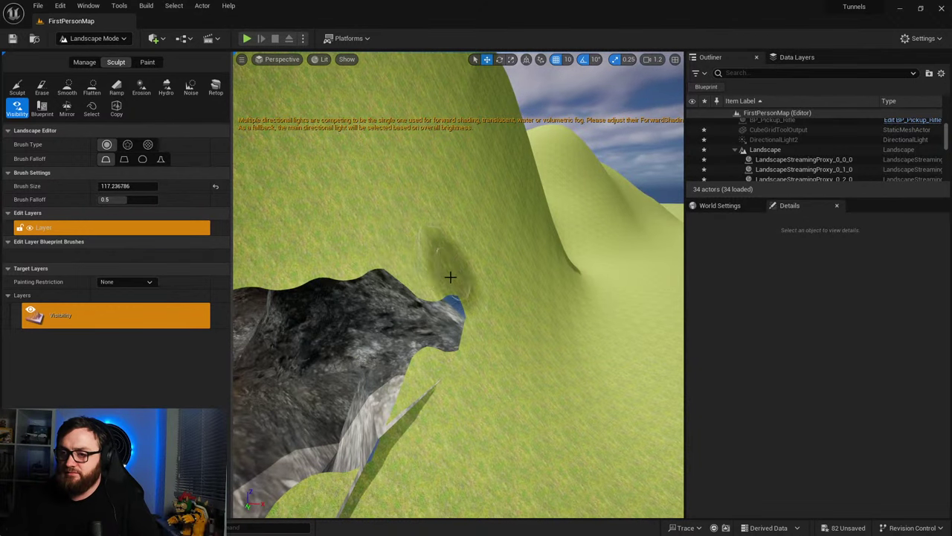
right_click_drag(439, 321, 386, 342)
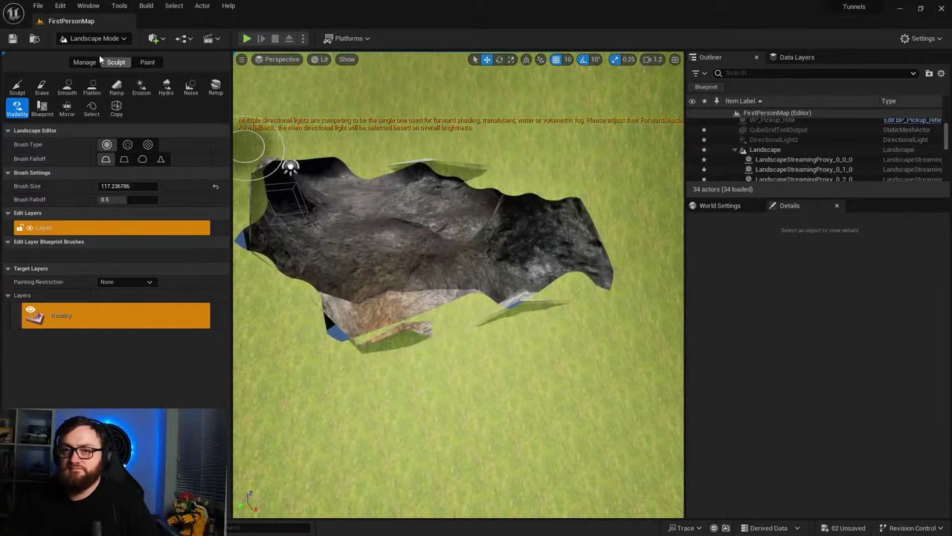
Step: Return to Selection mode and start a play test from the grass beside the cave opening
left_click(93, 38)
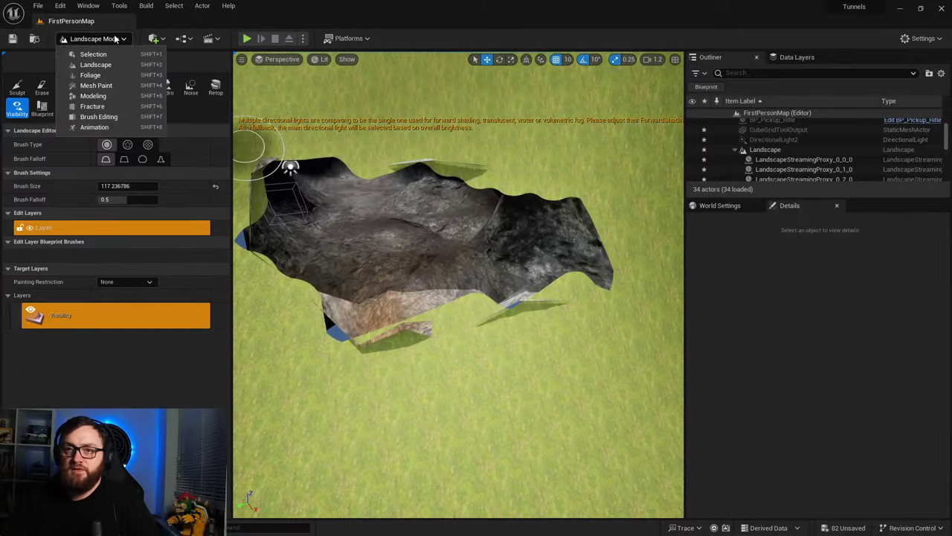
left_click(96, 54)
right_click(290, 331)
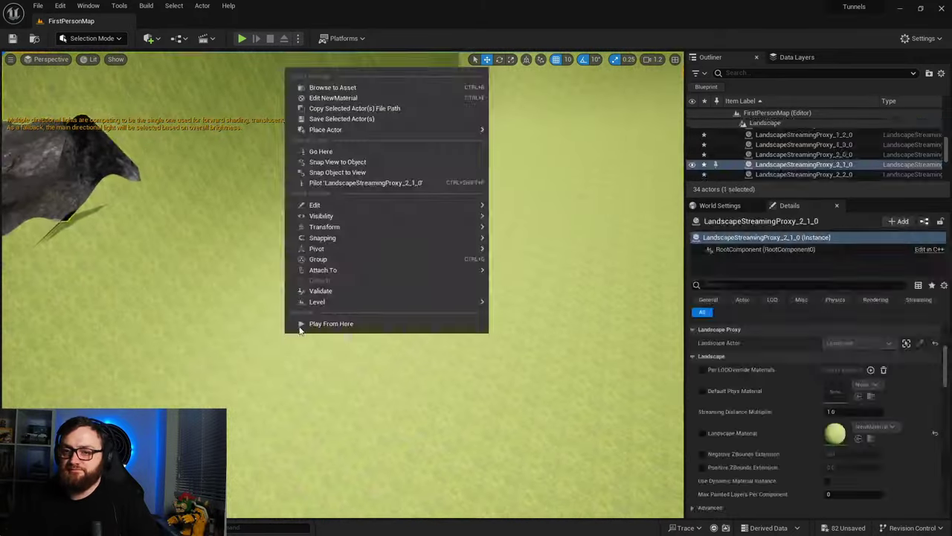
left_click(320, 325)
Step: Walk into the cave and back towards the opening, examining how the rock edges meet the landscape
key("w")
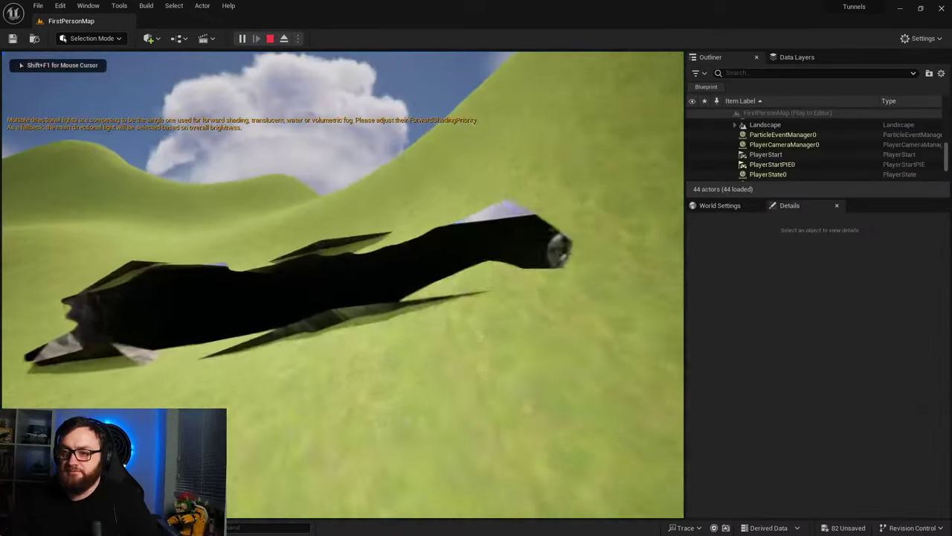
key("w")
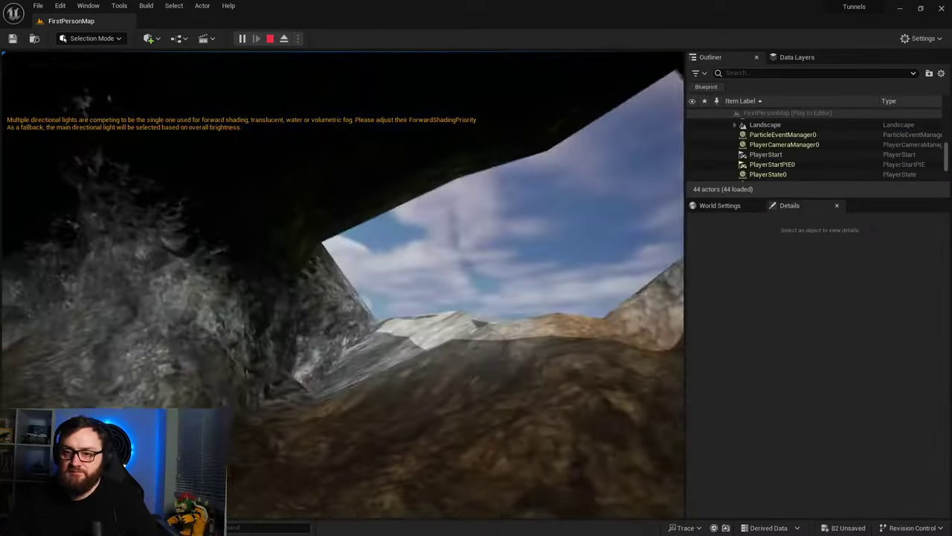
key("w")
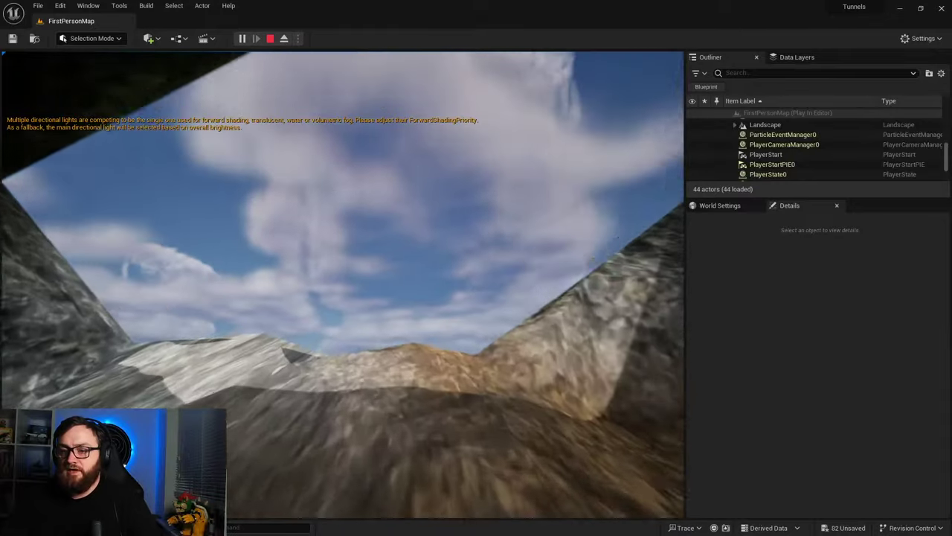
key("w")
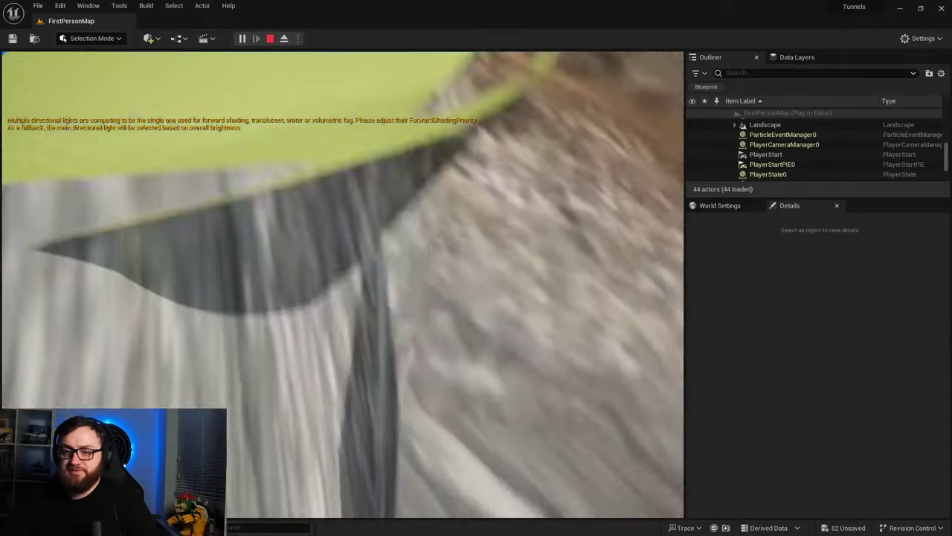
key("w")
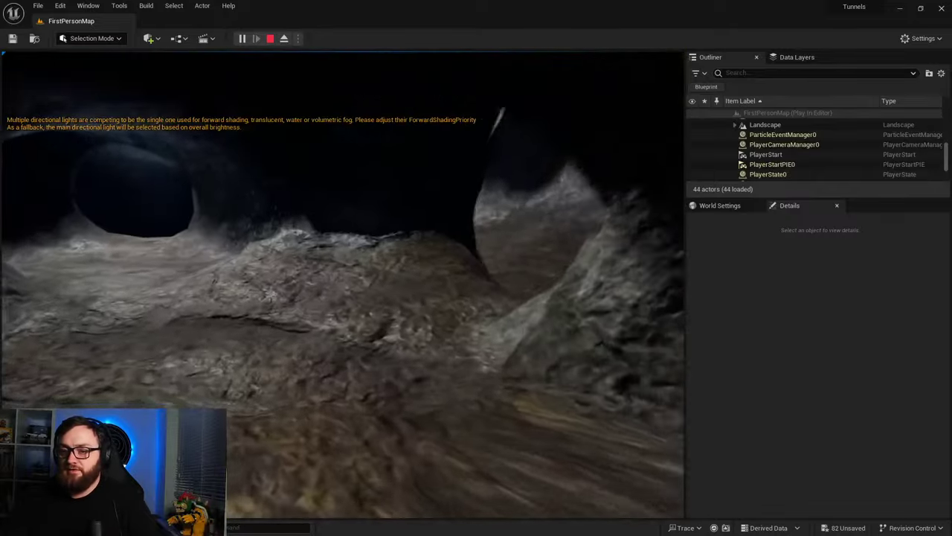
key("w")
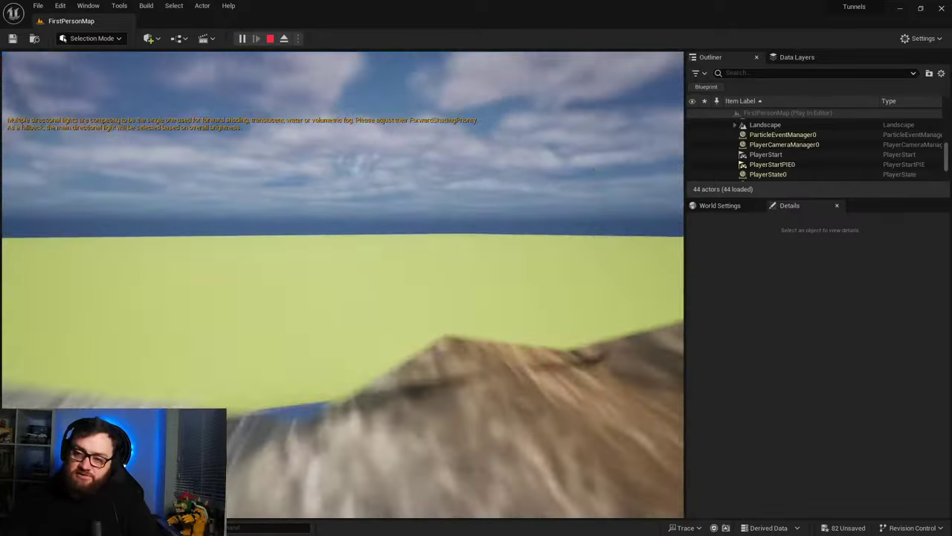
Step: Stop the play test and examine the cave opening's edges from above in the editor
key("Escape")
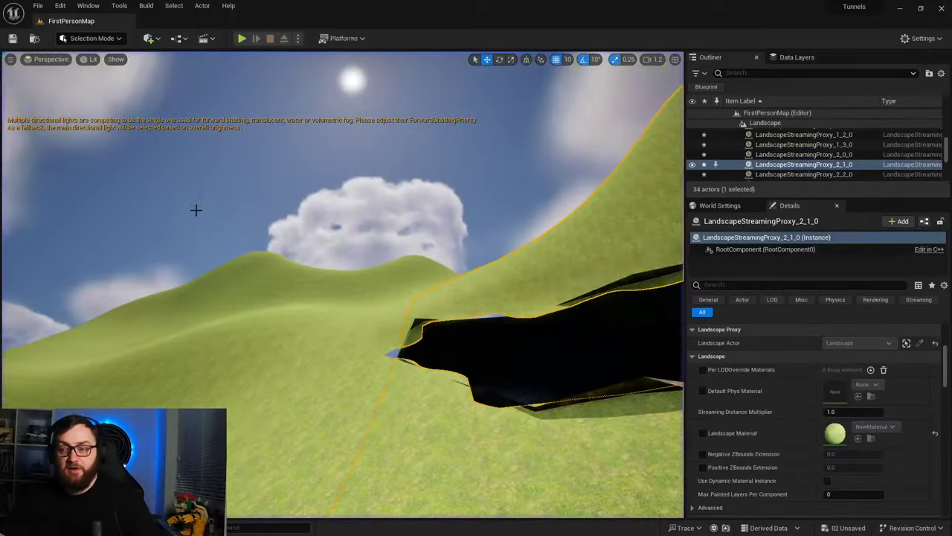
key("w")
right_click_drag(343, 284, 469, 328)
right_click_drag(394, 310, 393, 311)
key("a")
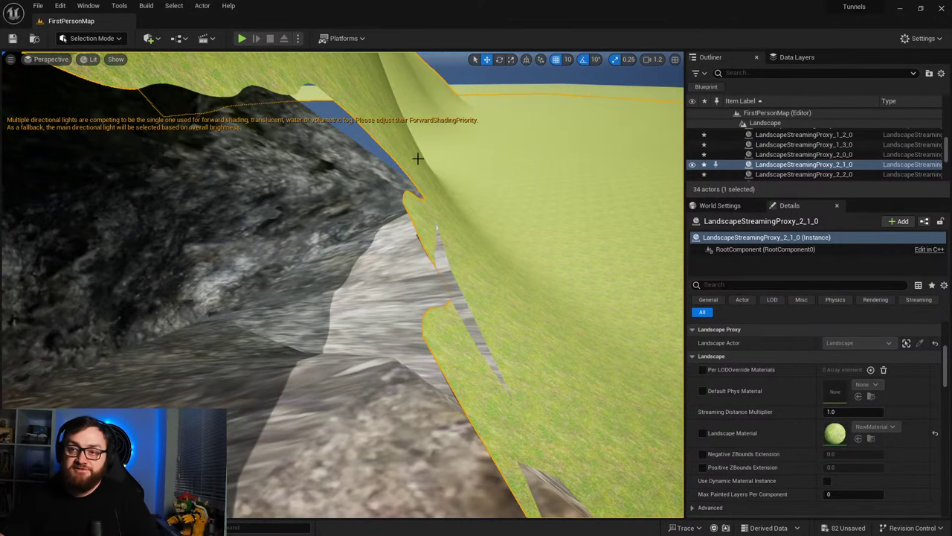
key("s")
right_click_drag(418, 159, 434, 228)
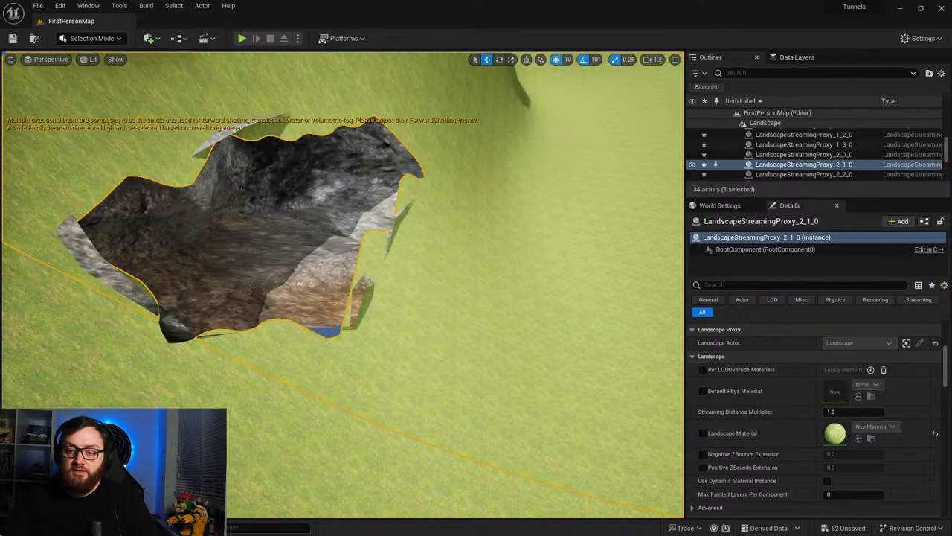
Step: Try placing the SM_Rock prop from the StarterContent Props folder at the edge of the cave opening, and delete it
key("ctrl+space")
left_click(201, 269)
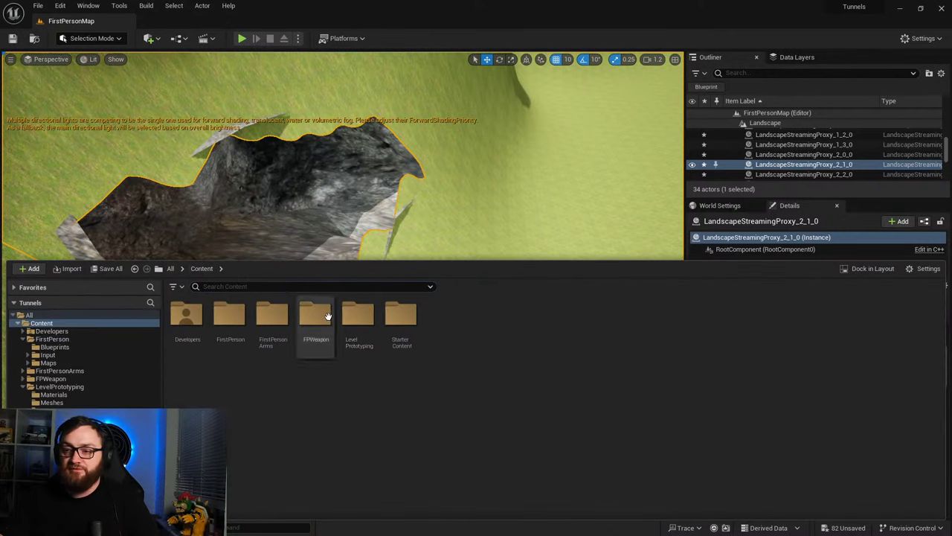
double_click(402, 317)
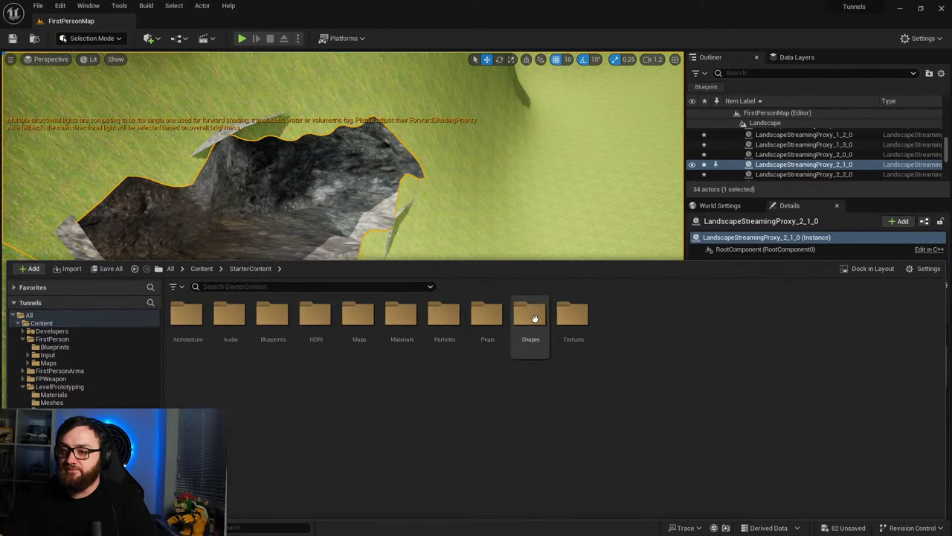
double_click(492, 316)
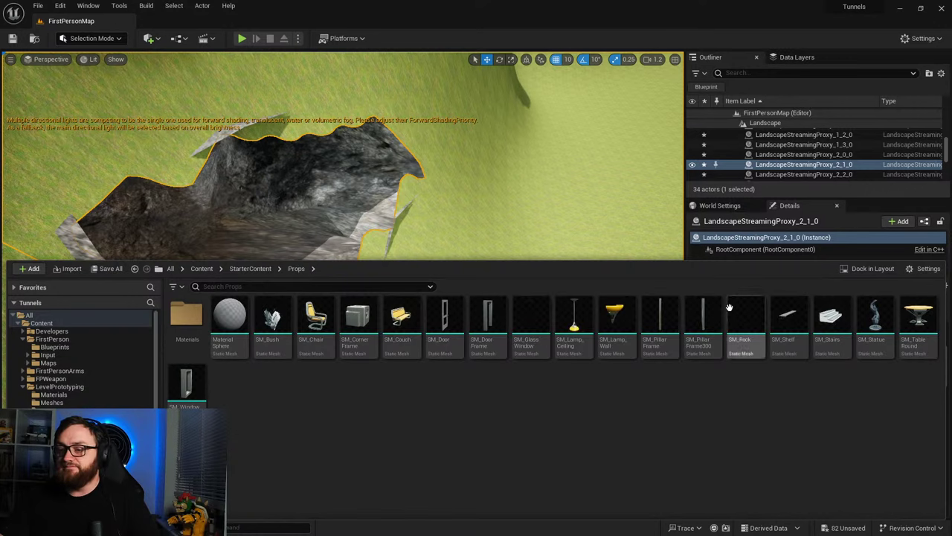
left_click_drag(746, 316, 402, 277)
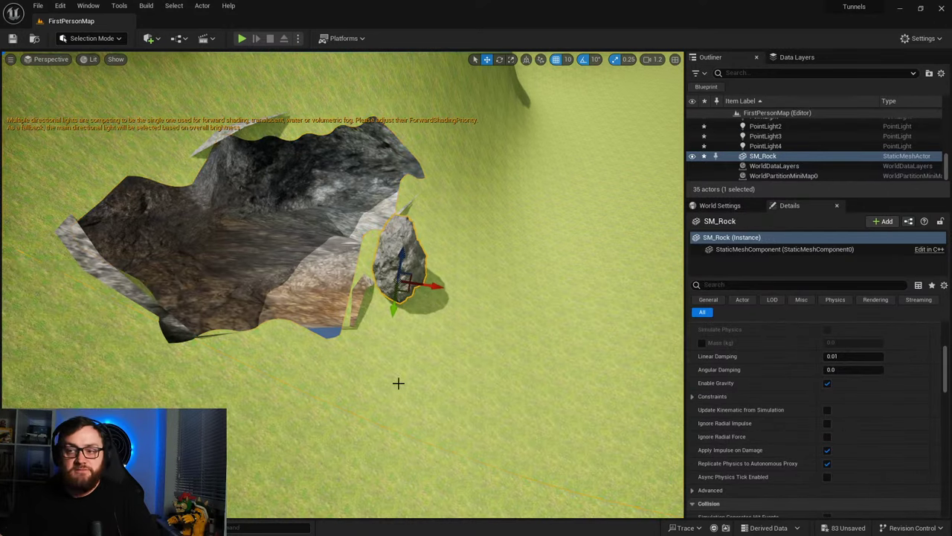
right_click_drag(396, 420, 414, 397)
key("e")
key("r")
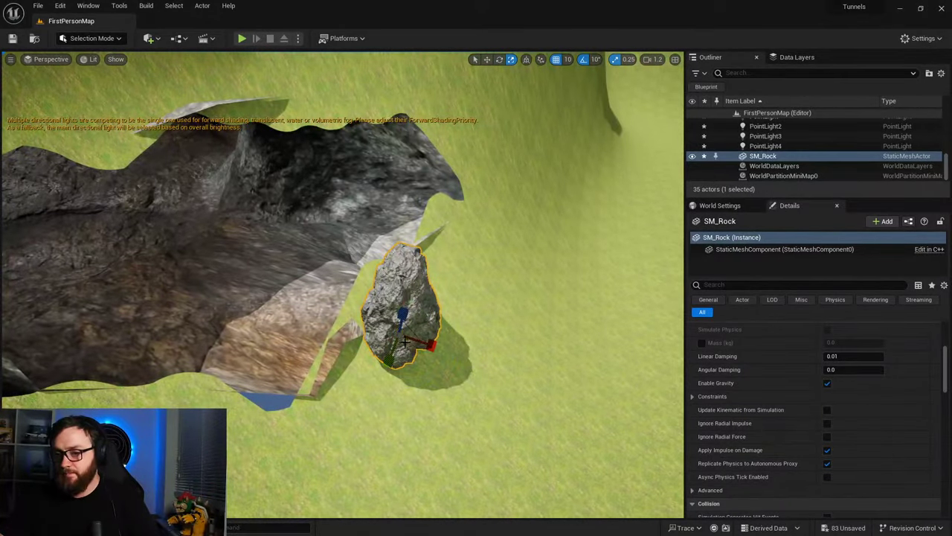
key("Delete")
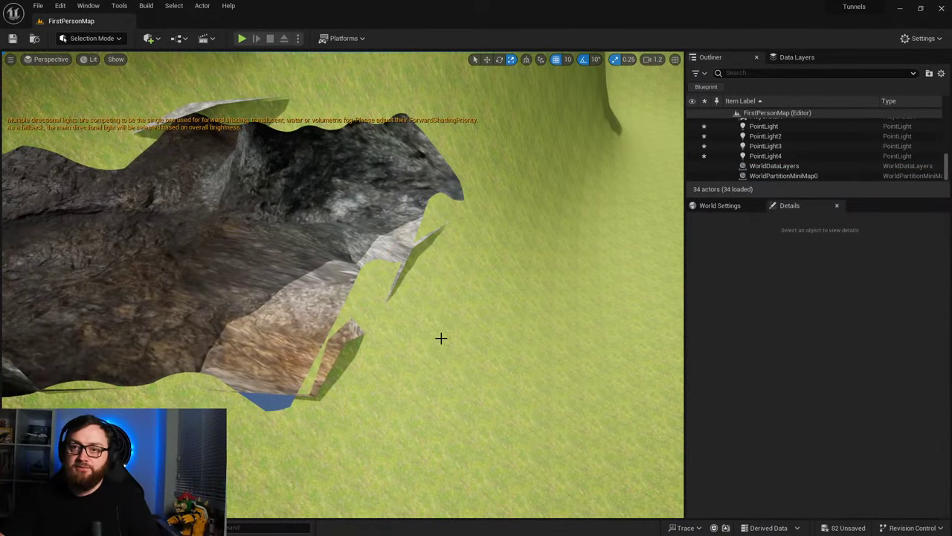
Step: In Modeling mode, place a torus on the grass beside the cave opening with major radius about 641 and minor radius about 113
left_click(104, 39)
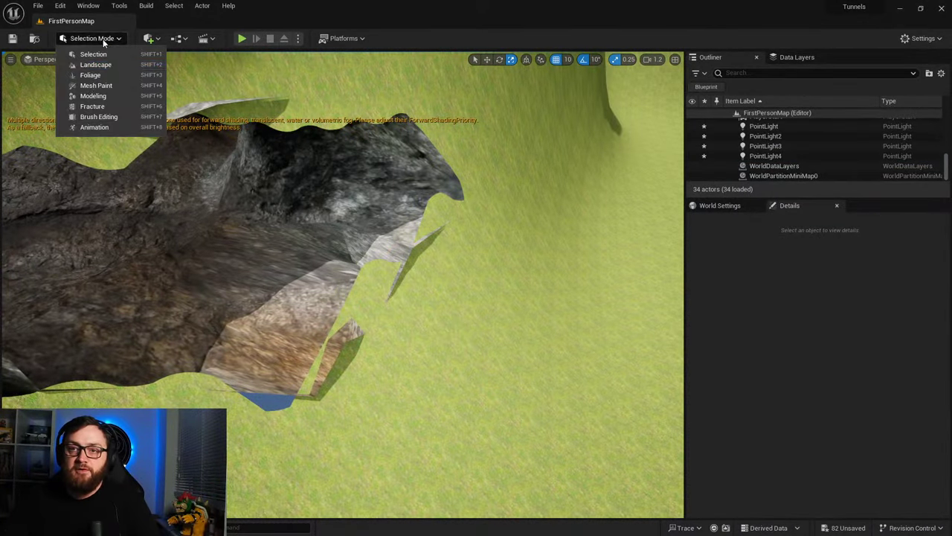
left_click(92, 95)
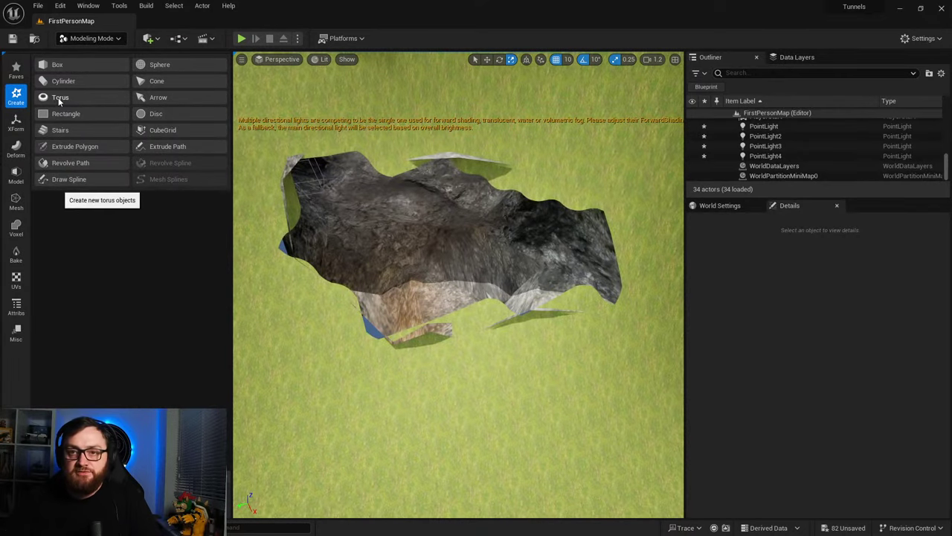
left_click(60, 98)
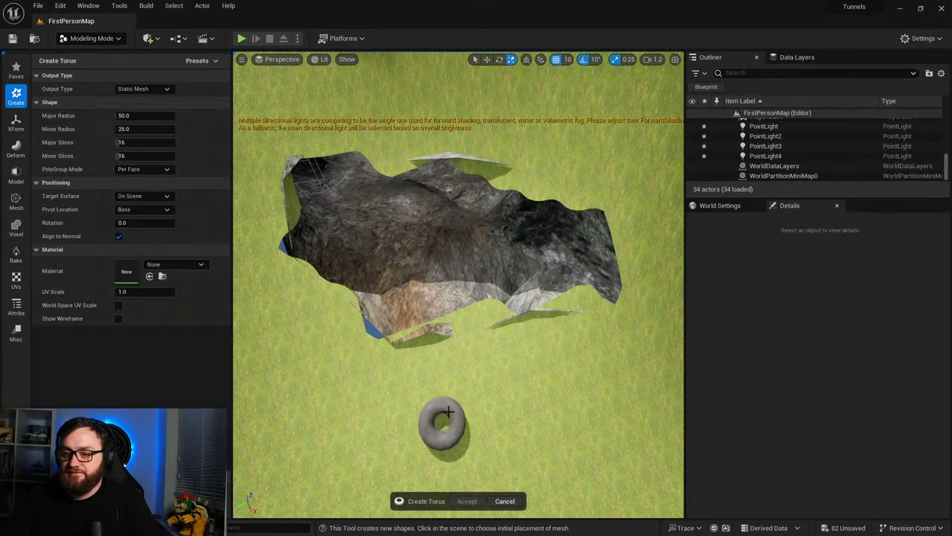
left_click(452, 391)
left_click_drag(454, 364, 440, 372)
left_click_drag(132, 130, 171, 129)
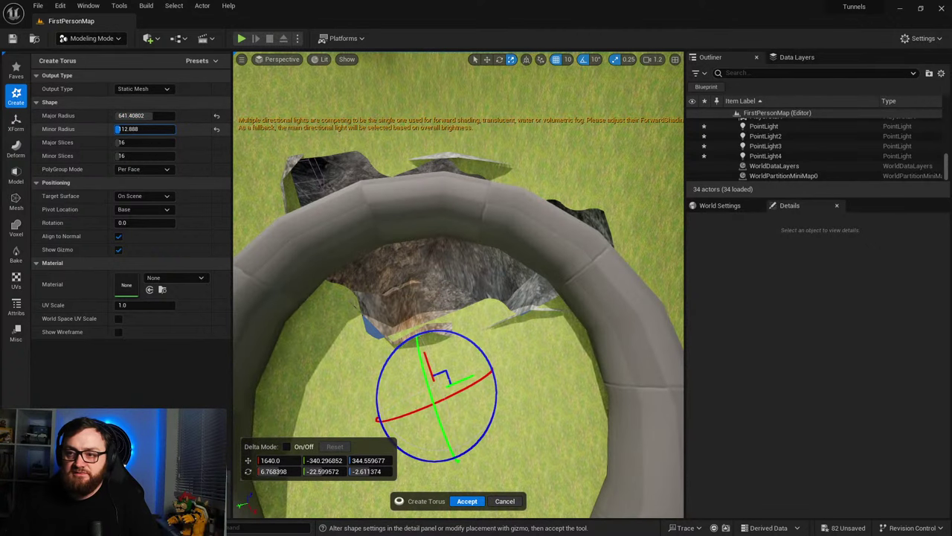
key("Return")
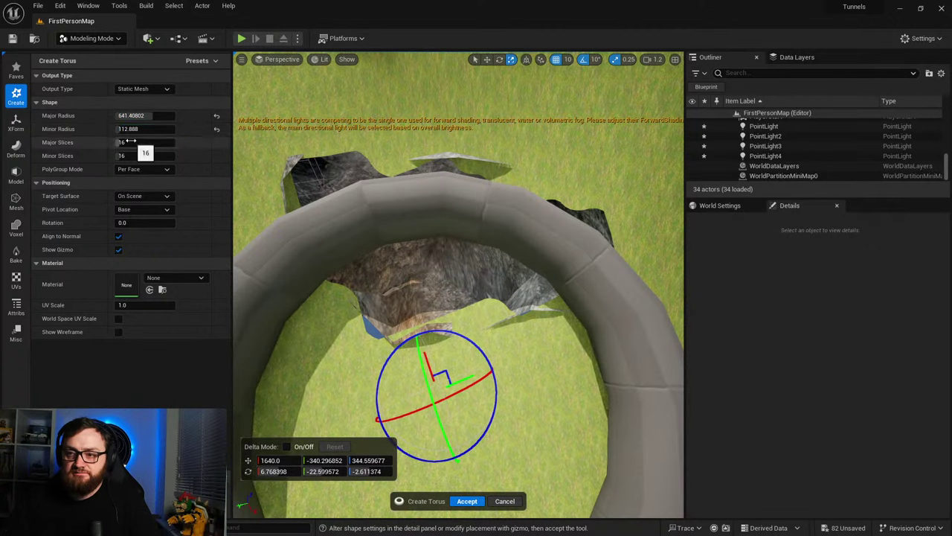
Step: Move and tilt the torus so it rings the cave opening, at about 1325, -324, 494, and accept it
right_click_drag(357, 275, 394, 294)
right_click_drag(524, 287, 558, 286)
left_click_drag(432, 274, 503, 215)
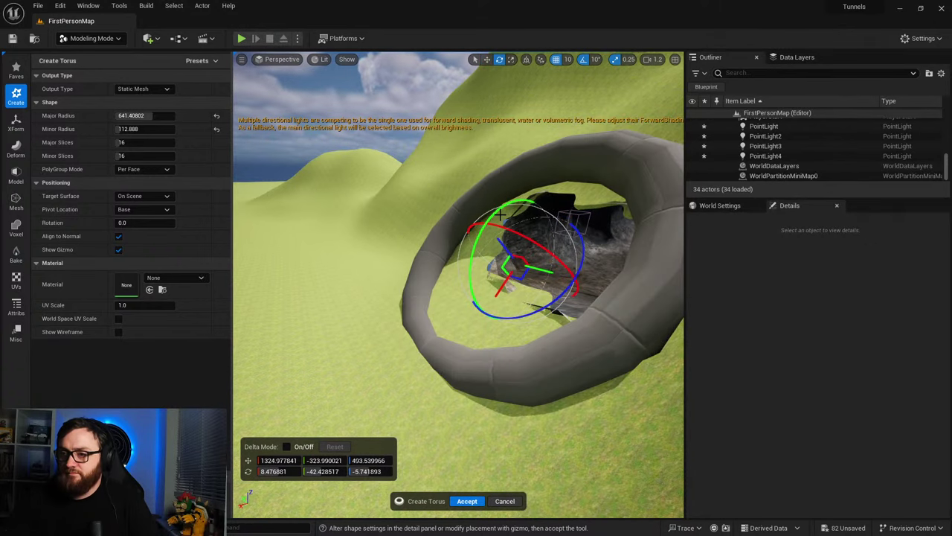
right_click_drag(500, 215, 303, 241)
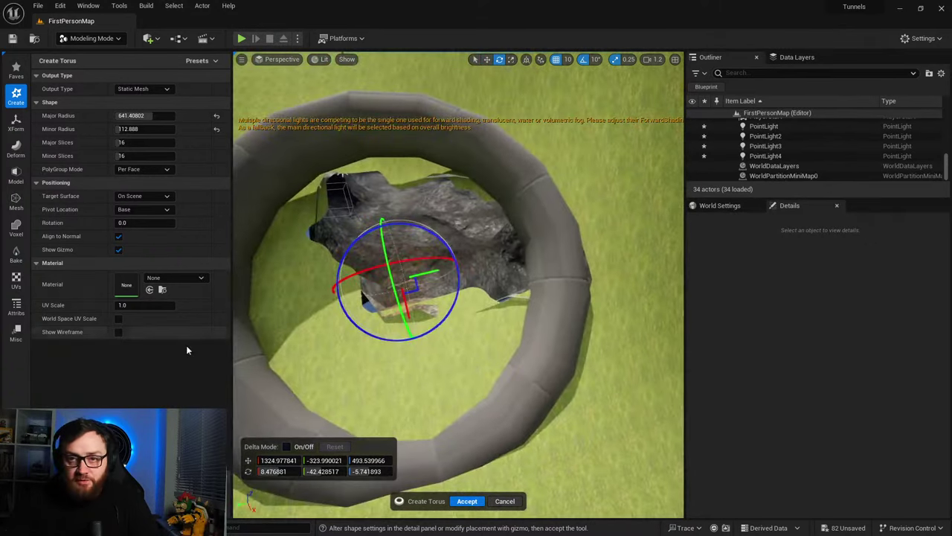
left_click(459, 501)
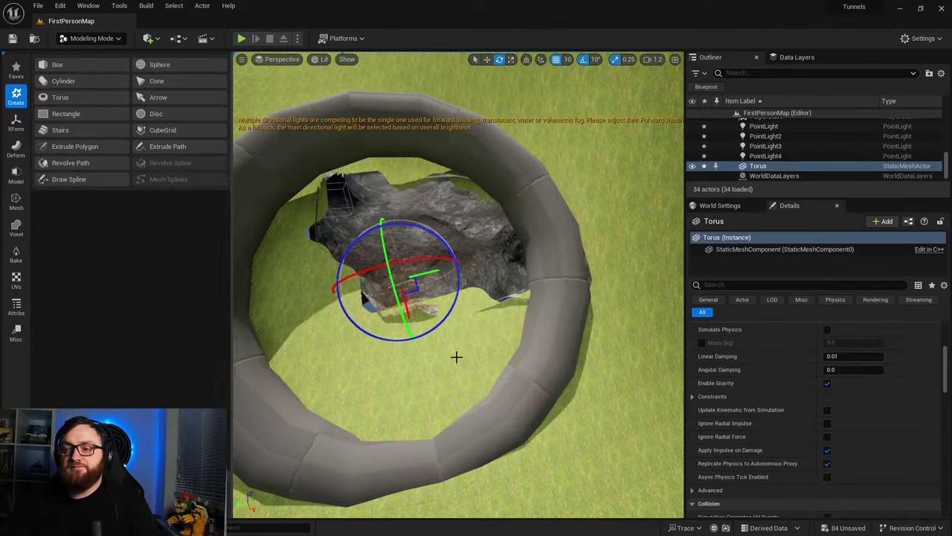
Step: Start the Sculpt deform tool on the torus and open the choice of sculpting brush types
scroll(456, 355, "up", 3)
right_click_drag(287, 286, 284, 257)
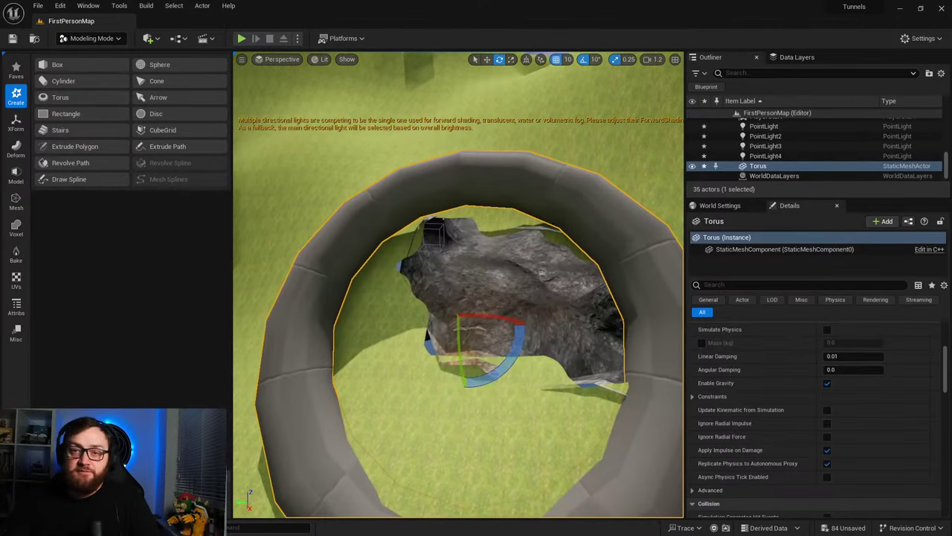
left_click(17, 149)
left_click(88, 67)
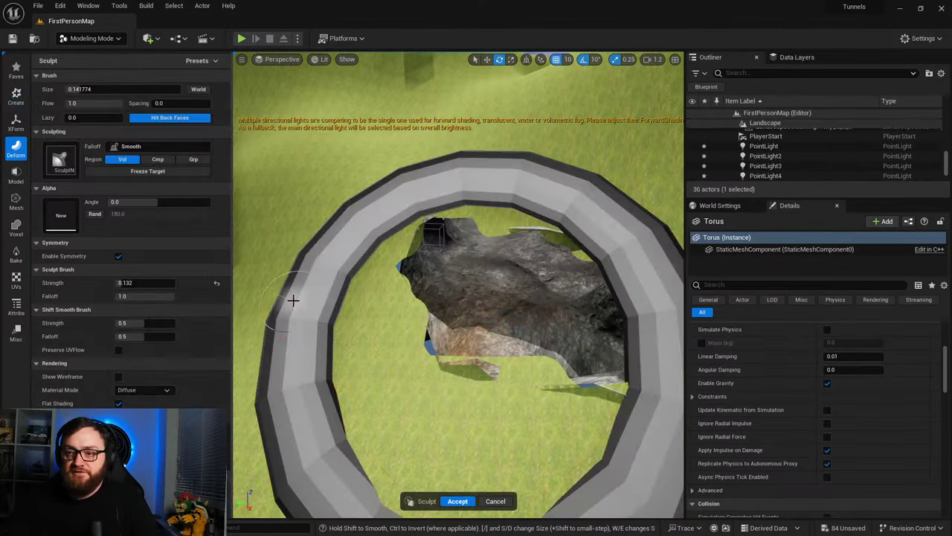
right_click_drag(293, 301, 397, 344)
right_click_drag(459, 379, 338, 368)
left_click(65, 161)
left_click(119, 160)
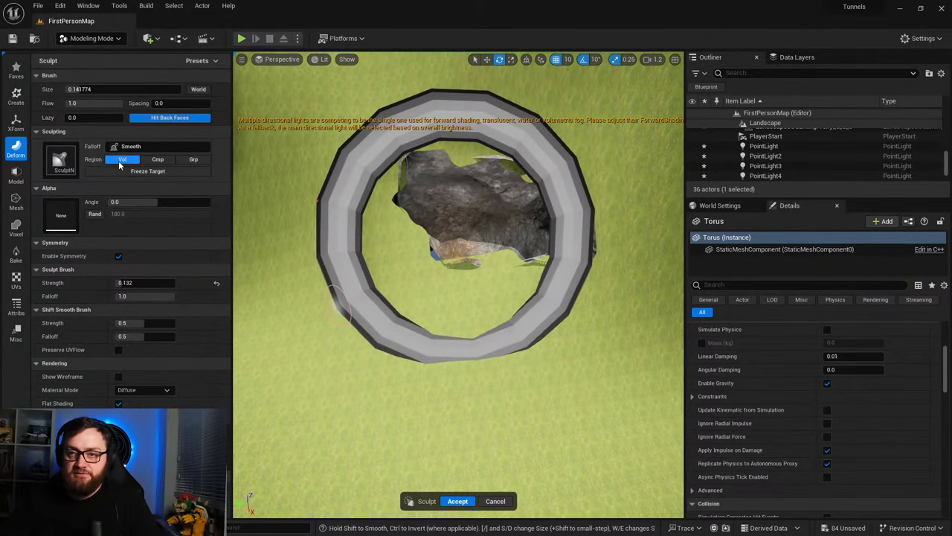
left_click(66, 164)
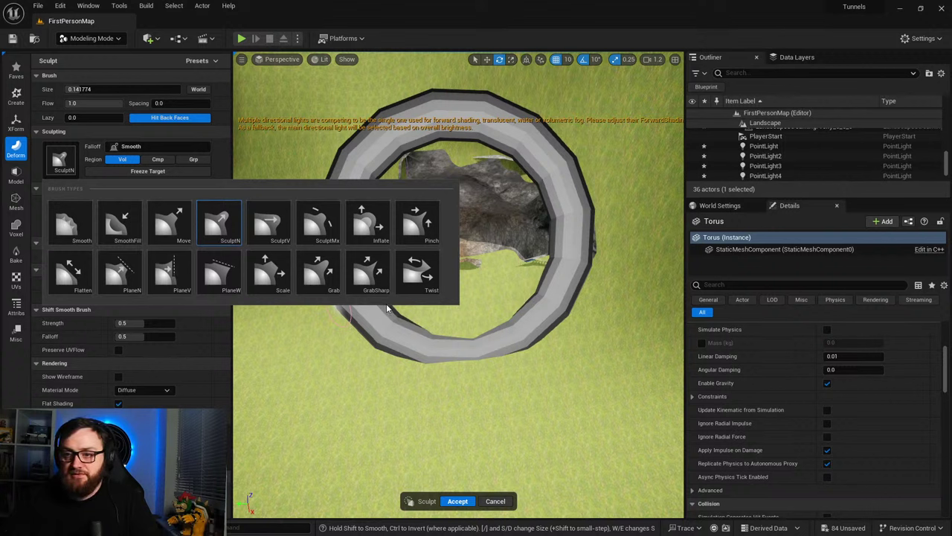
Step: Push one side of the torus inward with the Move brush at size 0.34
left_click(165, 230)
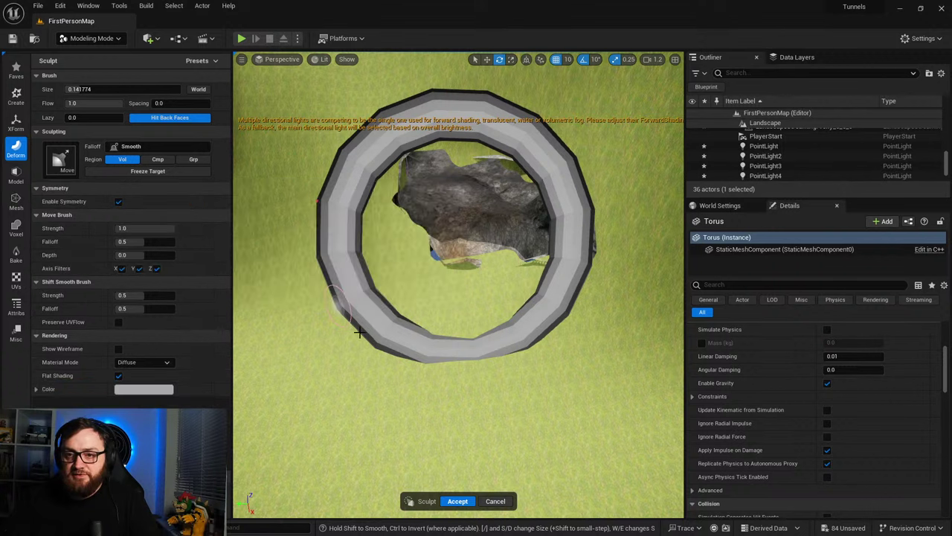
mouse_move(359, 332)
right_mouse_down()
mouse_move(452, 355)
mouse_move(408, 304)
mouse_move(365, 319)
right_mouse_up()
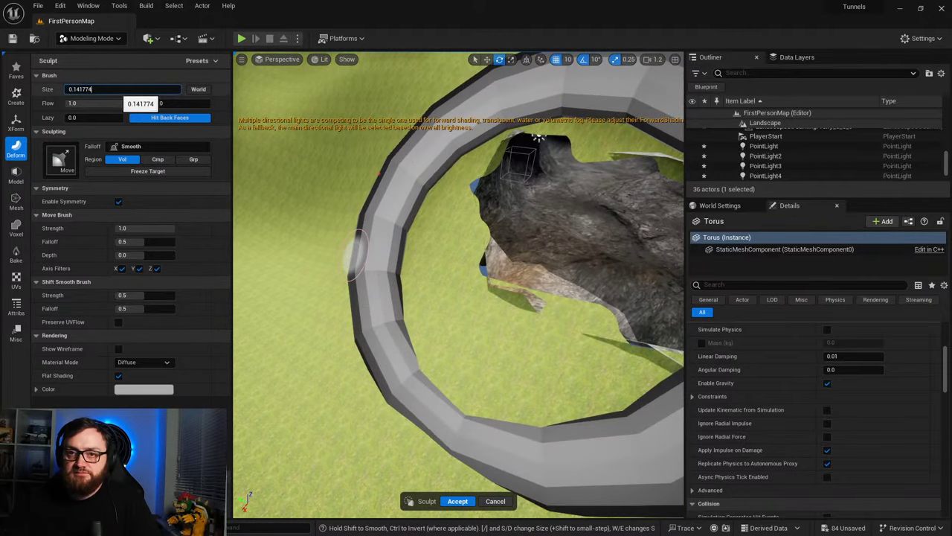
left_click(73, 77)
left_click(72, 78)
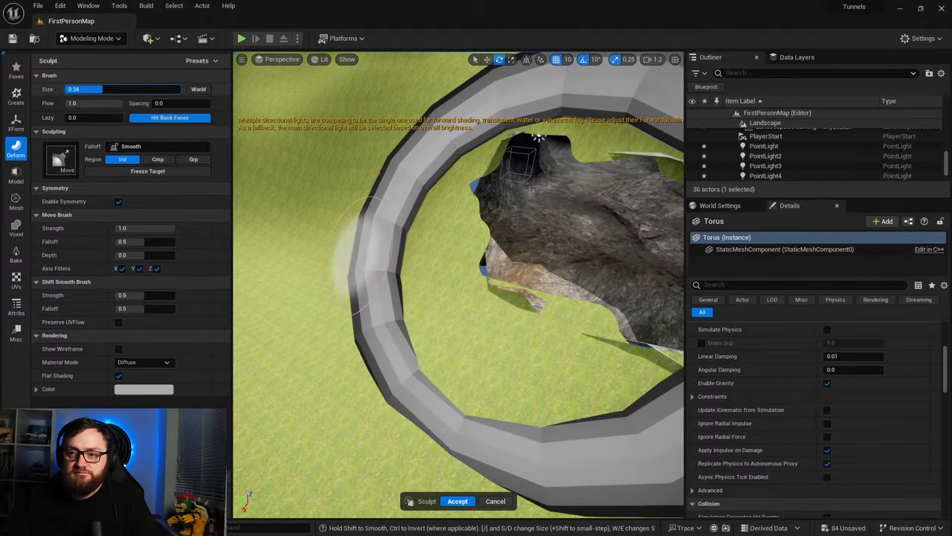
left_click_drag(354, 271, 380, 270)
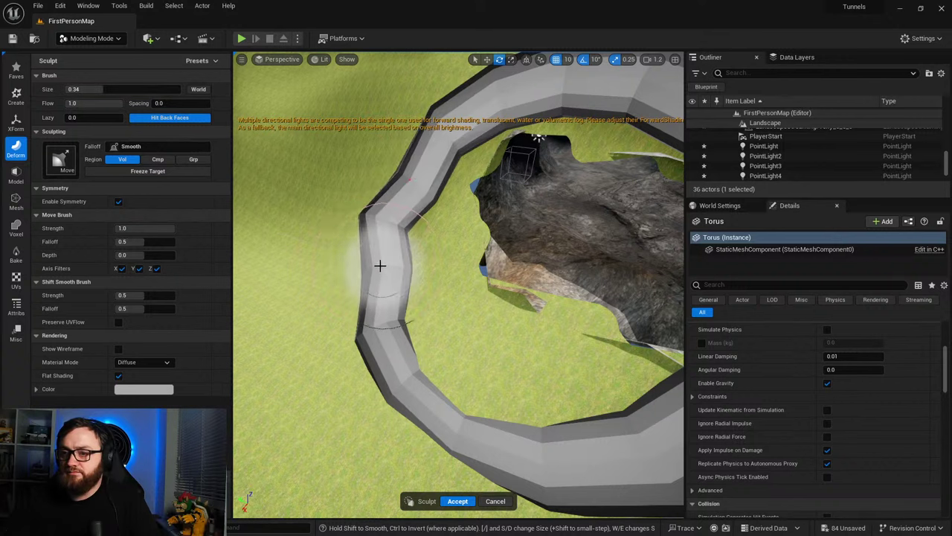
mouse_move(360, 228)
left_mouse_down()
mouse_move(386, 225)
mouse_move(379, 320)
mouse_move(406, 310)
mouse_move(401, 292)
mouse_move(387, 295)
left_mouse_up()
Step: Disable symmetry and pull the lower arc of the torus up toward the tunnel opening with the Move brush
mouse_move(402, 338)
right_mouse_down()
mouse_move(403, 347)
mouse_move(423, 311)
right_mouse_up()
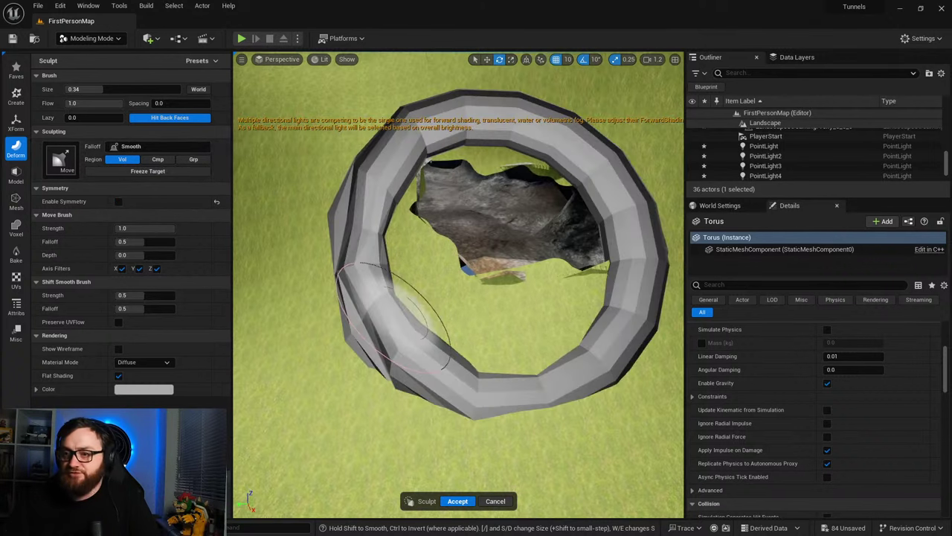
mouse_move(414, 359)
left_mouse_down()
mouse_move(412, 342)
mouse_move(377, 334)
mouse_move(468, 389)
mouse_move(506, 398)
mouse_move(491, 342)
mouse_move(499, 321)
mouse_move(426, 324)
left_mouse_up()
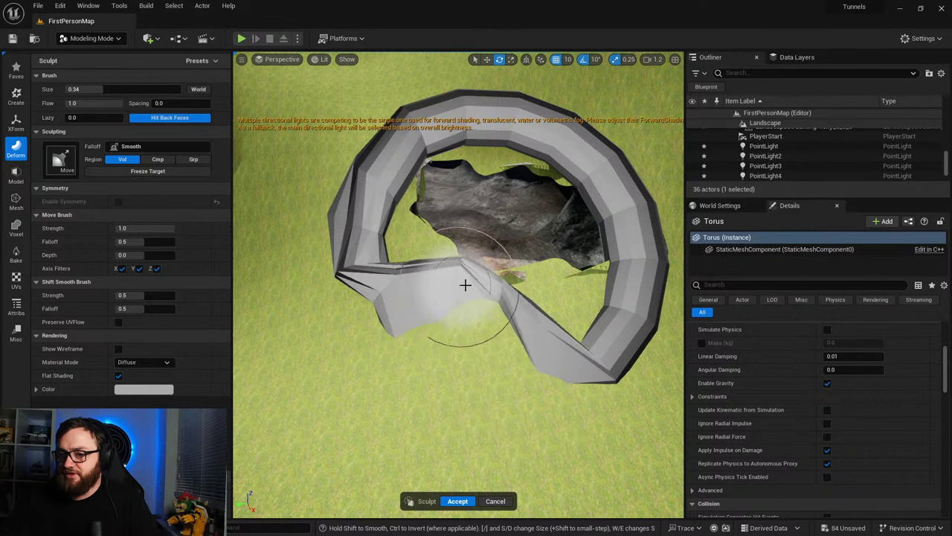
mouse_move(465, 285)
left_mouse_down()
mouse_move(347, 251)
mouse_move(399, 242)
left_mouse_up()
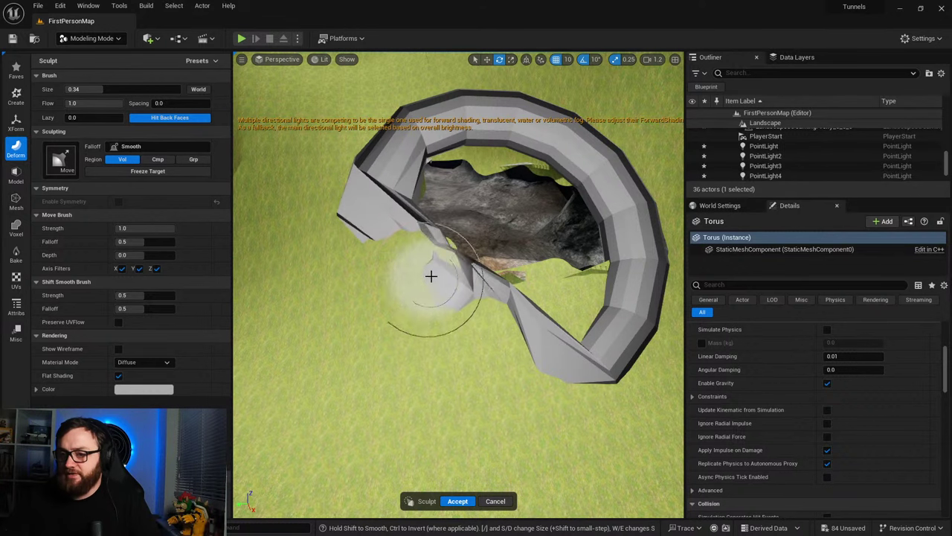
mouse_move(570, 360)
left_mouse_down()
mouse_move(551, 287)
mouse_move(570, 298)
left_mouse_up()
right_click_drag(609, 362, 625, 350)
mouse_move(592, 402)
left_mouse_down()
mouse_move(551, 359)
mouse_move(530, 311)
left_mouse_up()
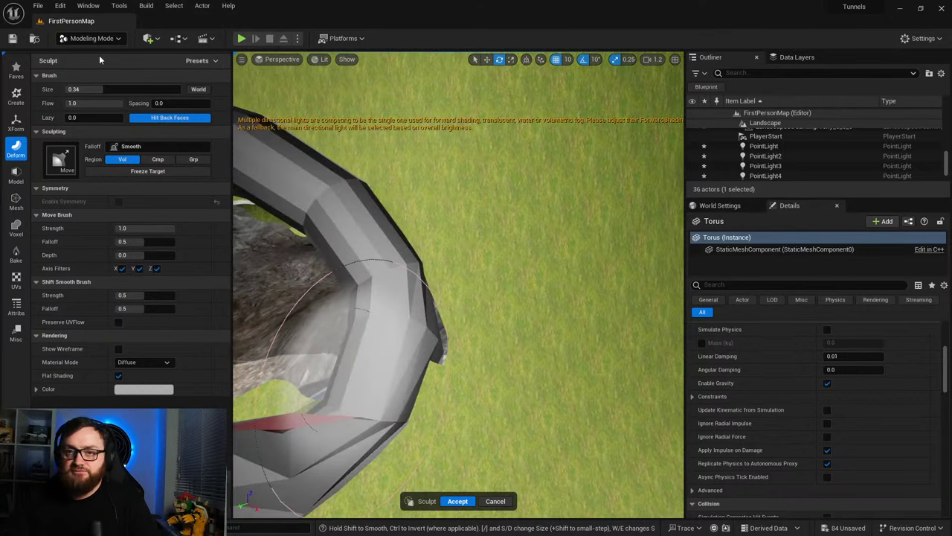
Step: Increase the Move brush size to 0.64 and shift the torus's right and lower sections in around the tunnel mouth
left_click_drag(102, 89, 138, 90)
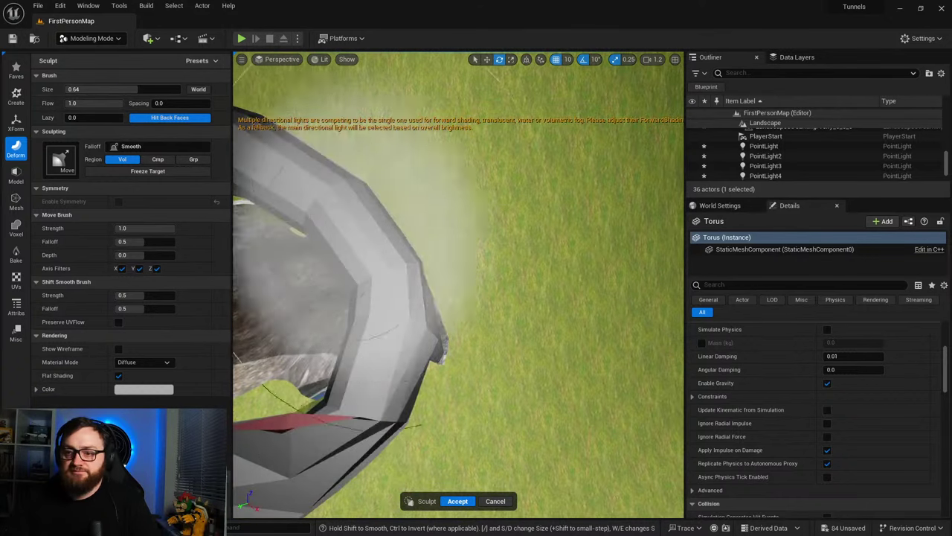
scroll(445, 290, "down", 4)
mouse_move(431, 275)
left_mouse_down()
mouse_move(478, 282)
mouse_move(387, 292)
left_mouse_up()
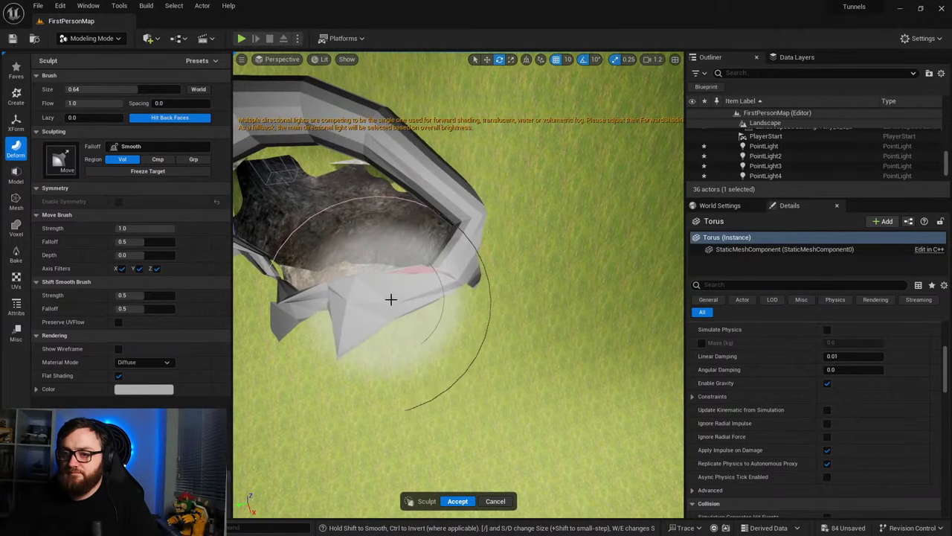
mouse_move(391, 299)
right_mouse_down()
mouse_move(373, 287)
mouse_move(367, 302)
right_mouse_up()
left_click_drag(367, 302, 432, 297)
Step: Pull the torus's outer side outward and reshape its jagged lower edge with the Move brush
mouse_move(431, 298)
right_mouse_down()
mouse_move(439, 316)
mouse_move(476, 309)
mouse_move(461, 335)
right_mouse_up()
mouse_move(491, 145)
left_mouse_down()
mouse_move(442, 143)
mouse_move(442, 186)
mouse_move(334, 220)
mouse_move(320, 238)
left_mouse_up()
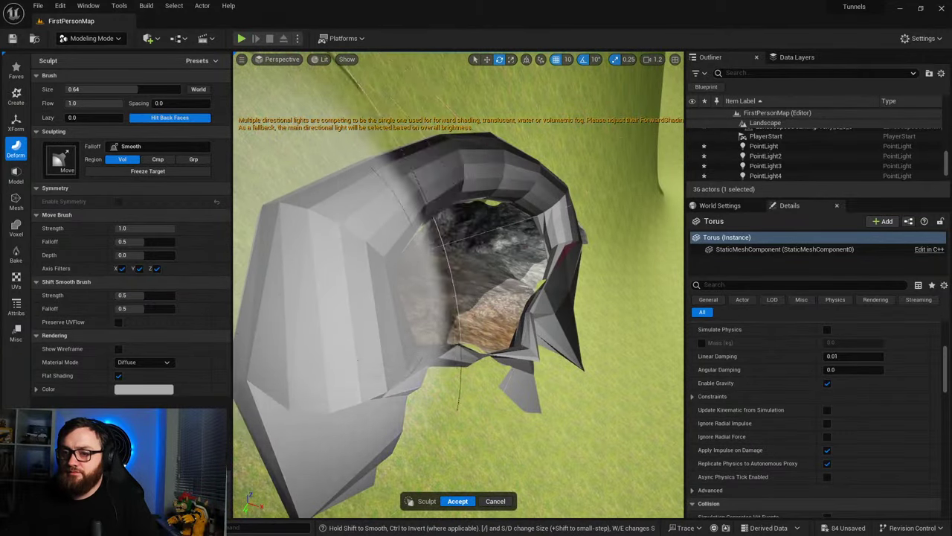
right_click_drag(320, 238, 395, 272)
left_click_drag(399, 274, 484, 247)
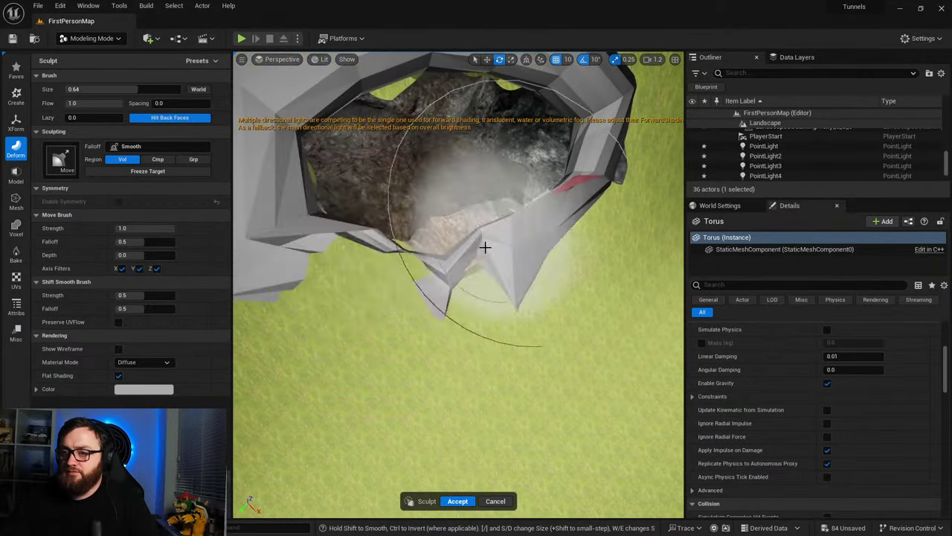
left_click_drag(556, 217, 589, 232)
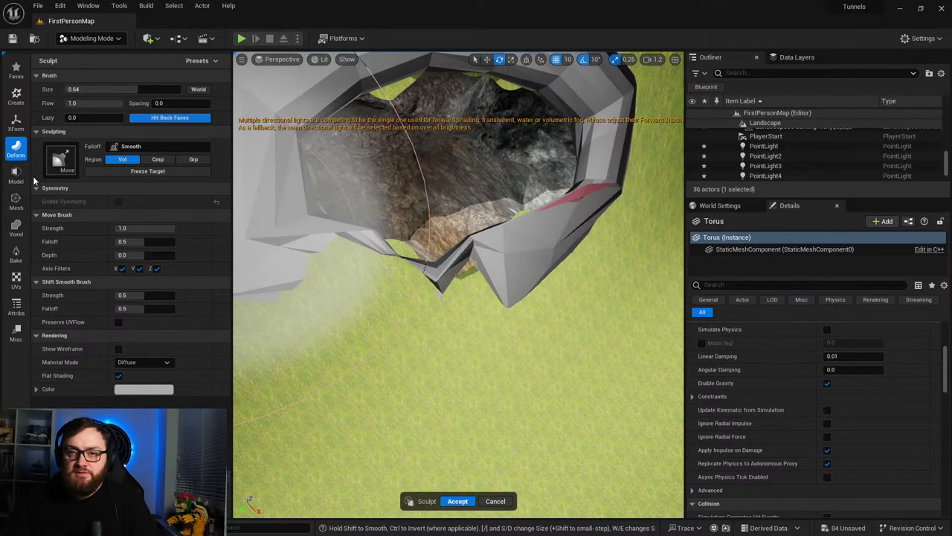
Step: Smooth the spikes and folds around the torus's rim with the SmoothFill brush, and accept the sculpt
left_click(74, 175)
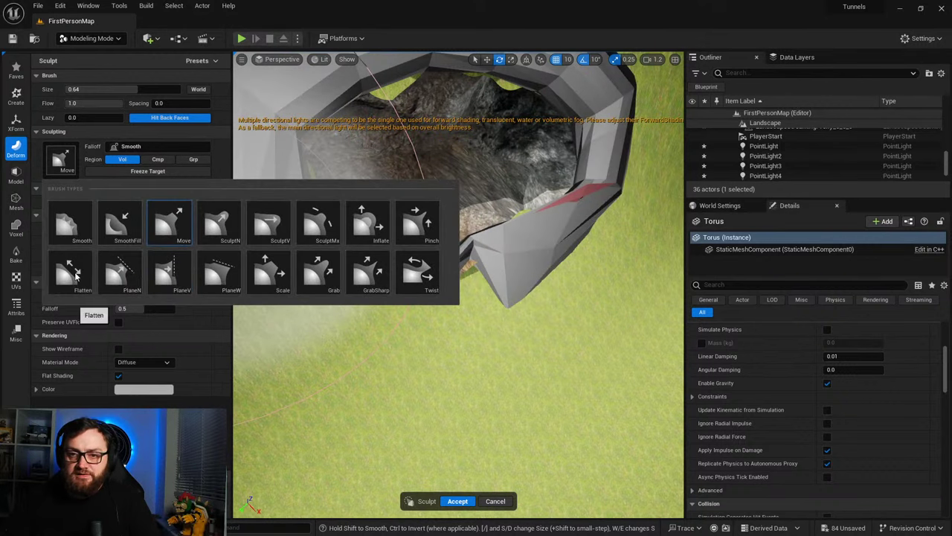
left_click(119, 228)
mouse_move(461, 238)
left_mouse_down()
mouse_move(548, 231)
mouse_move(407, 297)
mouse_move(525, 285)
mouse_move(616, 191)
left_mouse_up()
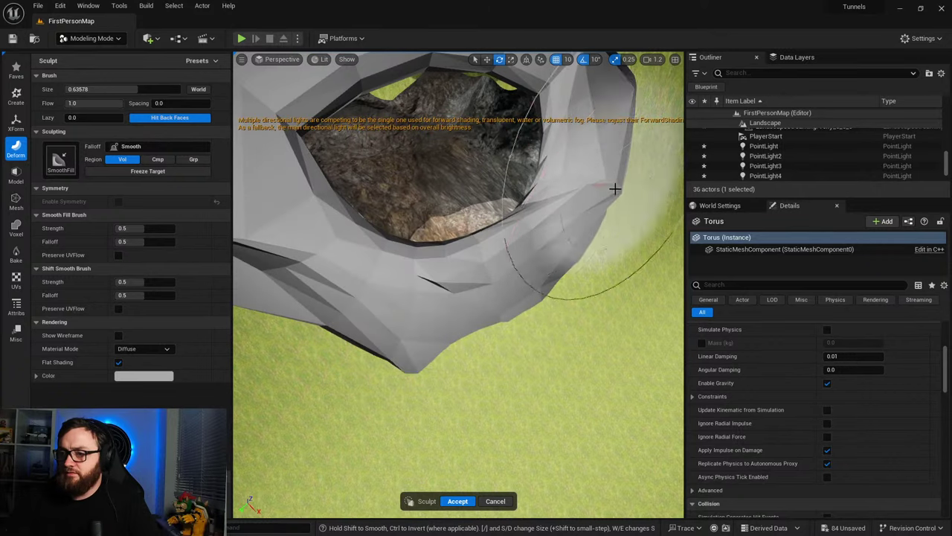
right_click_drag(573, 241, 568, 216)
left_click_drag(554, 257, 523, 214, "alt")
mouse_move(461, 221)
left_mouse_down()
mouse_move(290, 230)
mouse_move(294, 320)
left_mouse_up()
mouse_move(294, 320)
right_mouse_down()
mouse_move(297, 335)
mouse_move(349, 253)
mouse_move(417, 256)
mouse_move(411, 262)
right_mouse_up()
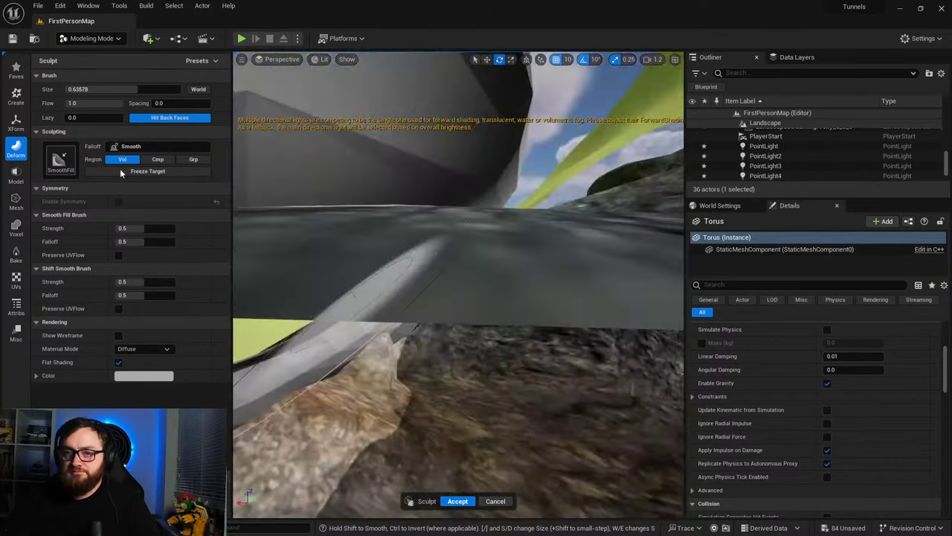
left_click(452, 504)
Step: Scale the torus along one axis to stretch it at the tunnel mouth
mouse_move(334, 289)
right_mouse_down()
mouse_move(287, 313)
mouse_move(320, 317)
mouse_move(333, 289)
right_mouse_up()
key("r")
left_click_drag(335, 262, 330, 249)
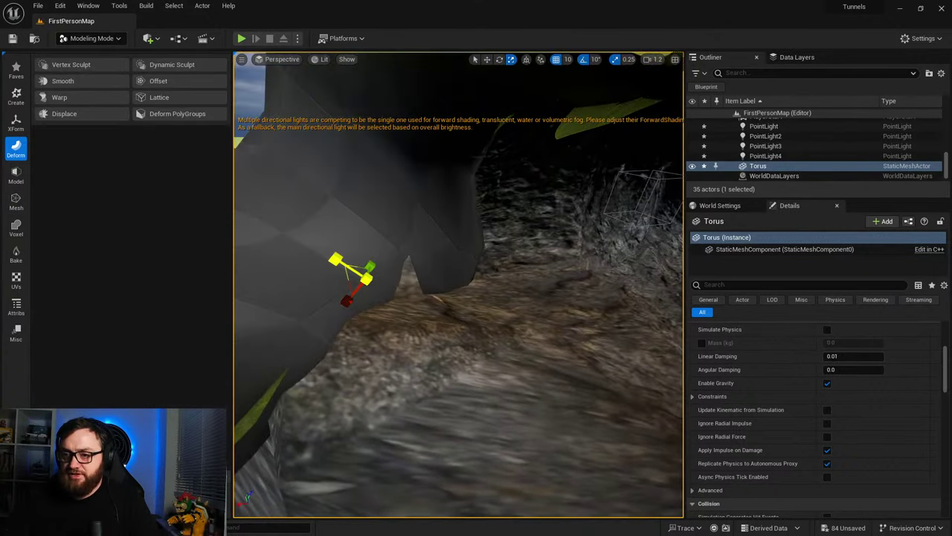
right_click_drag(330, 250, 245, 257)
key("f")
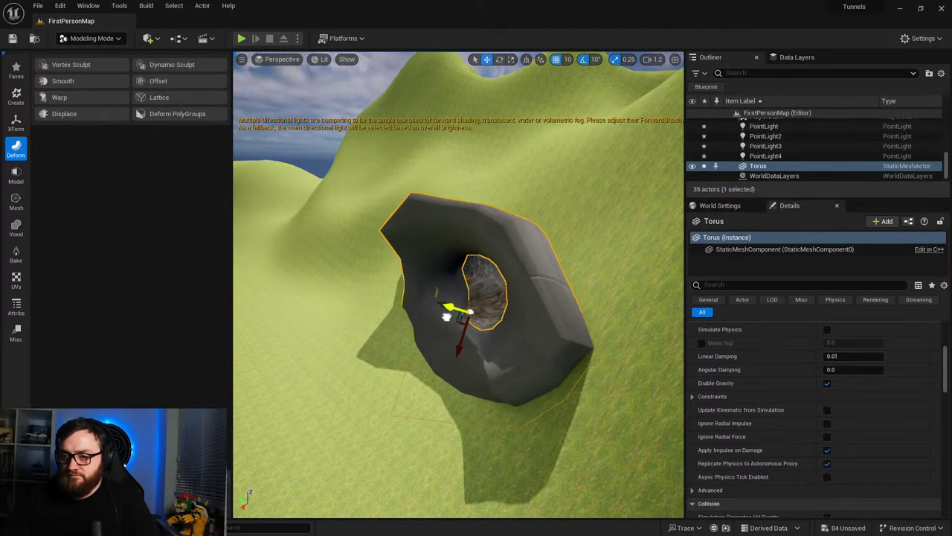
Step: Reopen Vertex Sculpt, smooth the torus's outer surface with the SmoothFill brush at size 0.28, and accept the result
right_click_drag(435, 321, 454, 354)
left_click(75, 68)
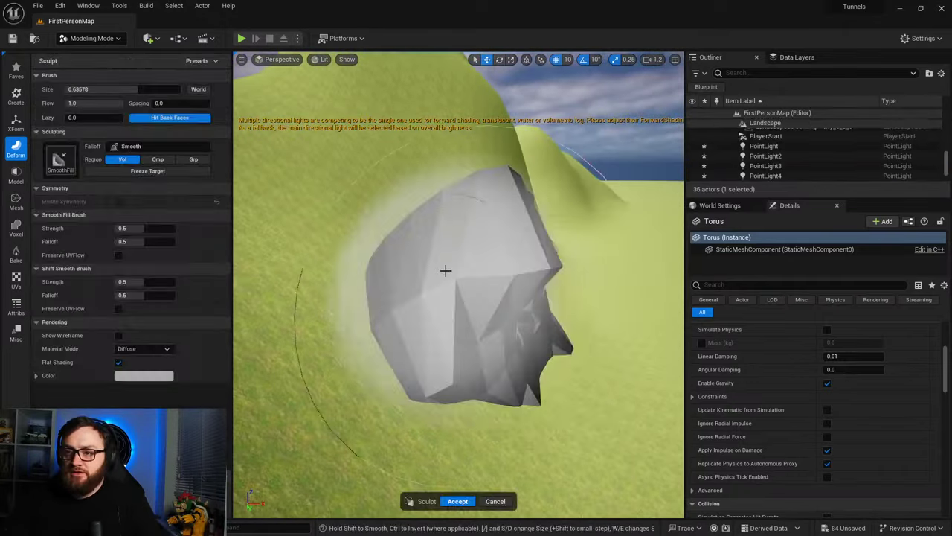
right_click_drag(484, 229, 401, 245)
left_click_drag(476, 268, 484, 224, "alt")
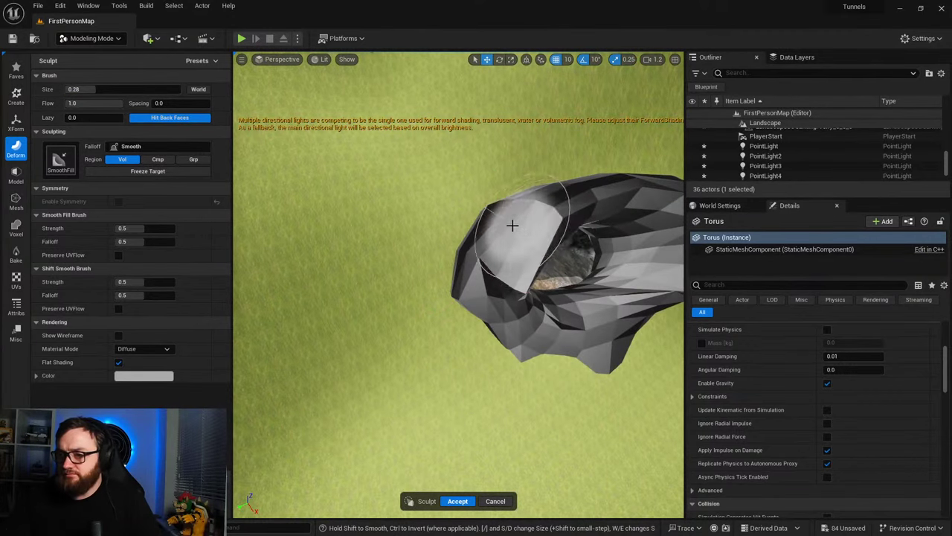
left_click_drag(547, 209, 474, 297, "alt")
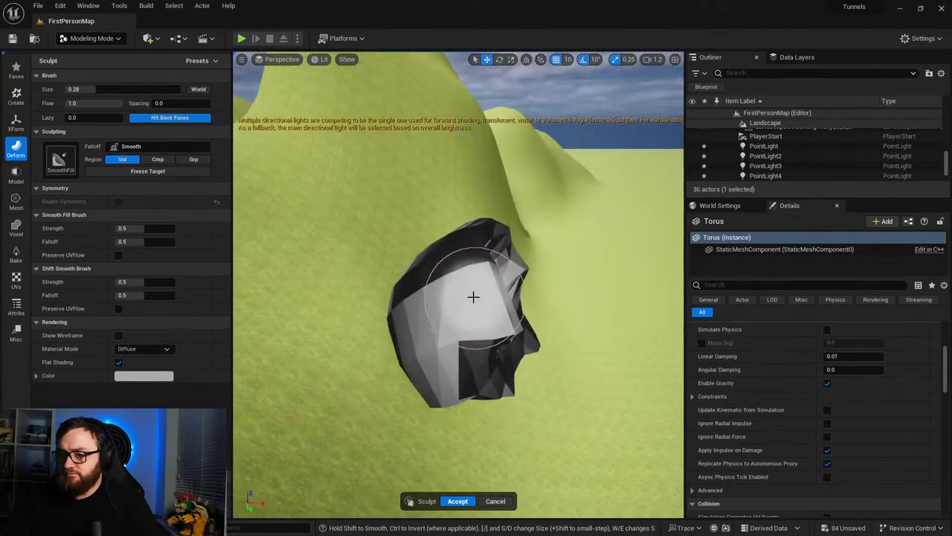
left_click(458, 501)
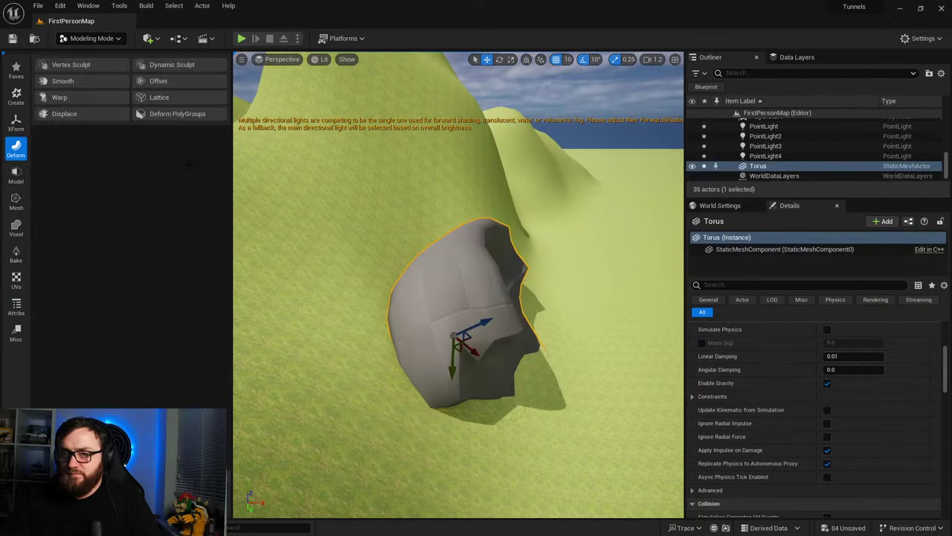
Step: Start another Vertex Sculpt and reshape the torus's large outer flap with the Move brush
left_click(72, 65)
left_click_drag(417, 298, 350, 372, "alt")
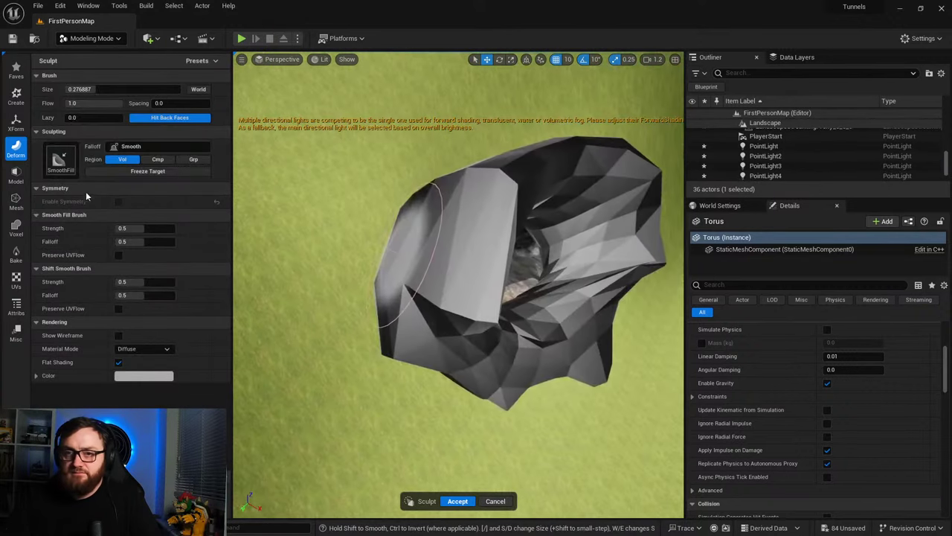
left_click(63, 161)
left_click(181, 232)
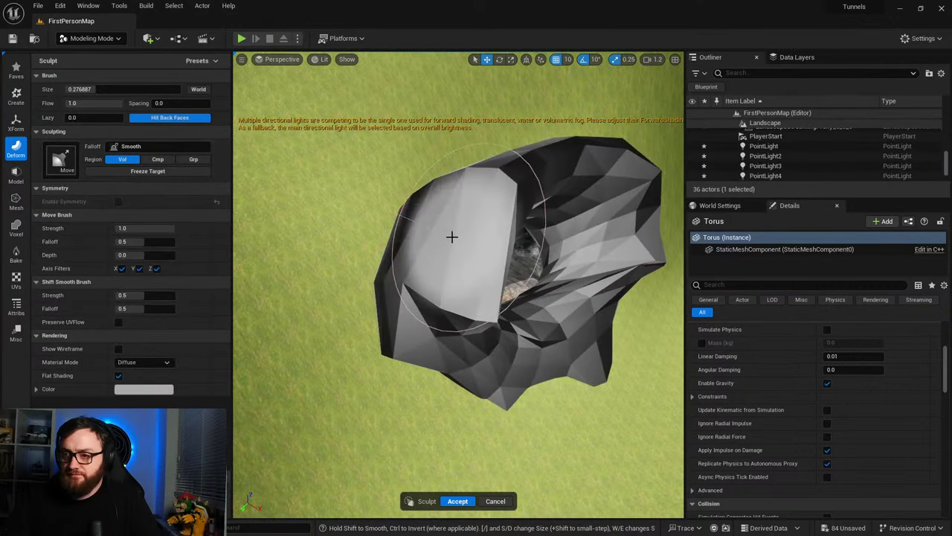
mouse_move(449, 238)
left_mouse_down()
mouse_move(478, 230)
mouse_move(467, 191)
mouse_move(442, 278)
left_mouse_up()
right_click_drag(442, 280, 417, 242)
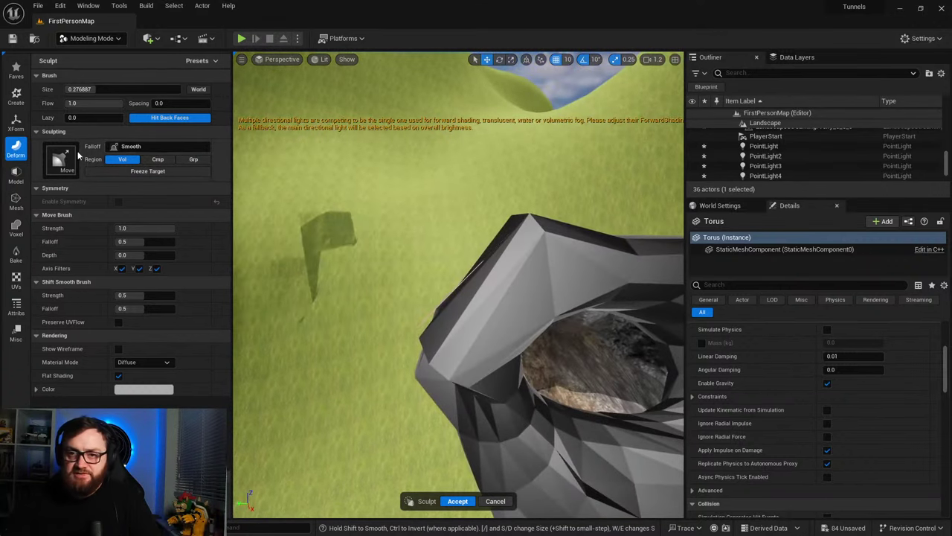
Step: Build up the torus's upper rim with the SculptN brush at strength 0.132
left_click(73, 156)
left_click(217, 225)
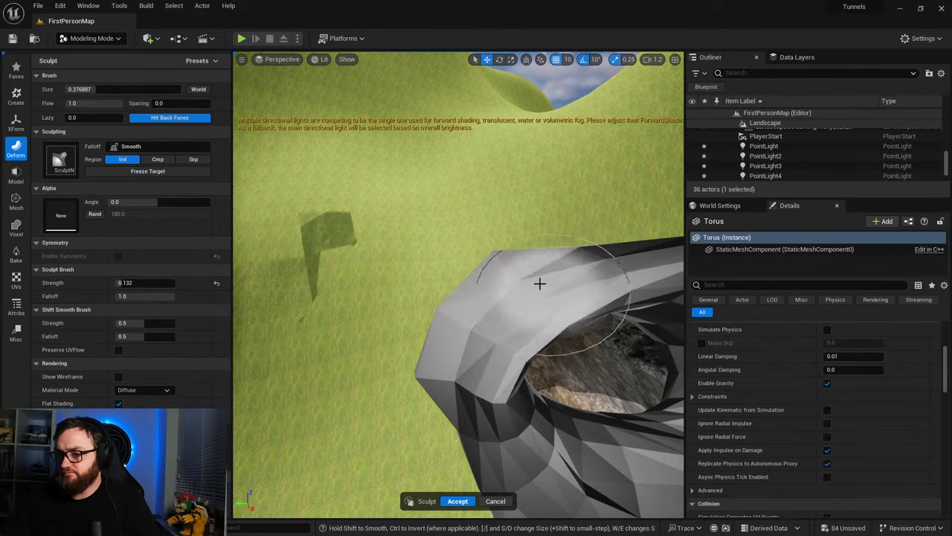
key("d")
mouse_move(478, 393)
right_mouse_down()
mouse_move(497, 406)
mouse_move(487, 410)
mouse_move(458, 362)
right_mouse_up()
mouse_move(459, 361)
left_mouse_down()
mouse_move(476, 390)
mouse_move(461, 425)
mouse_move(481, 347)
mouse_move(536, 307)
left_mouse_up()
left_click_drag(520, 342, 536, 330, "alt")
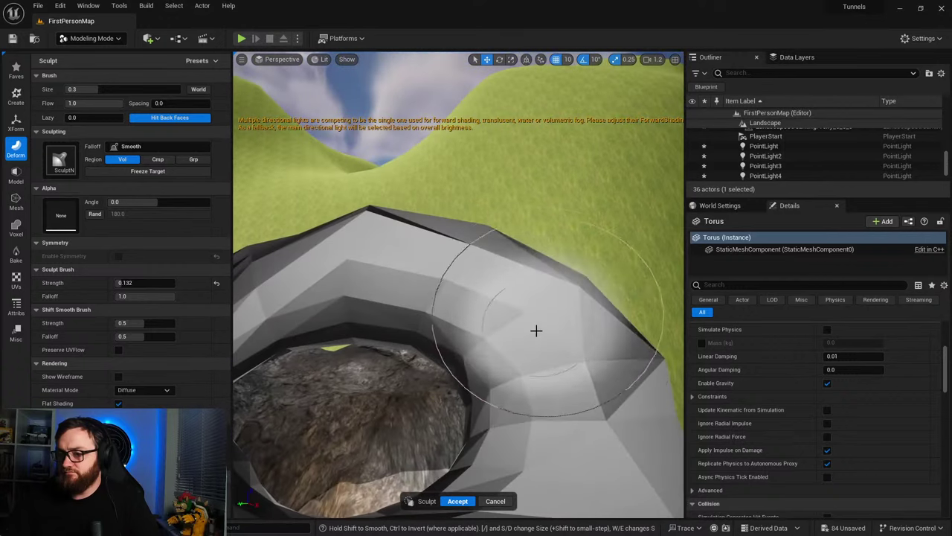
Step: Continue shaping the torus's front rim and sides with the SculptN brush, enlarging it to about size 0.35
right_click_drag(617, 369, 566, 421)
key("d")
right_click_drag(469, 376, 498, 416)
left_click_drag(521, 339, 493, 350, "alt")
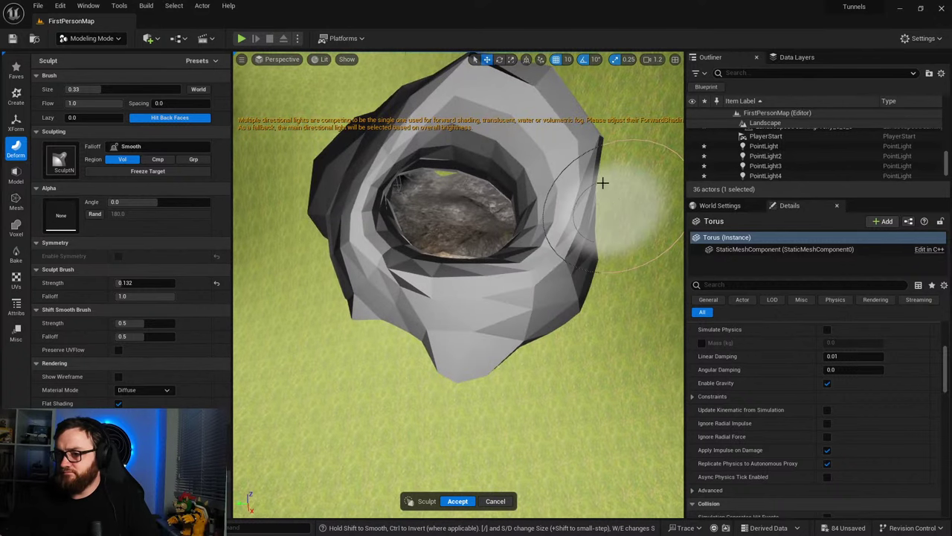
left_click_drag(602, 182, 419, 225, "alt")
left_click_drag(413, 262, 437, 280, "alt")
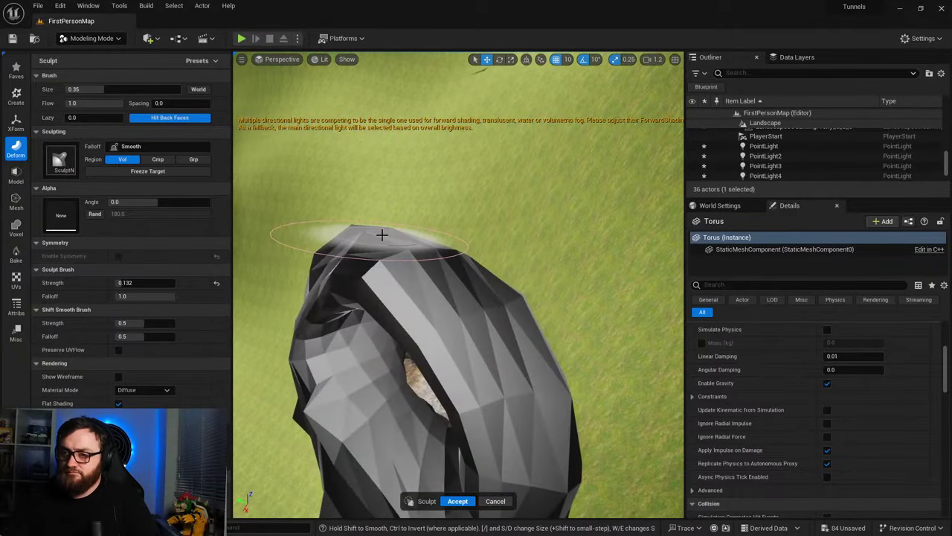
Step: Work the SculptN brush around the torus's outer back surface, enlarging the brush to size 0.38
left_click_drag(382, 235, 459, 304, "alt")
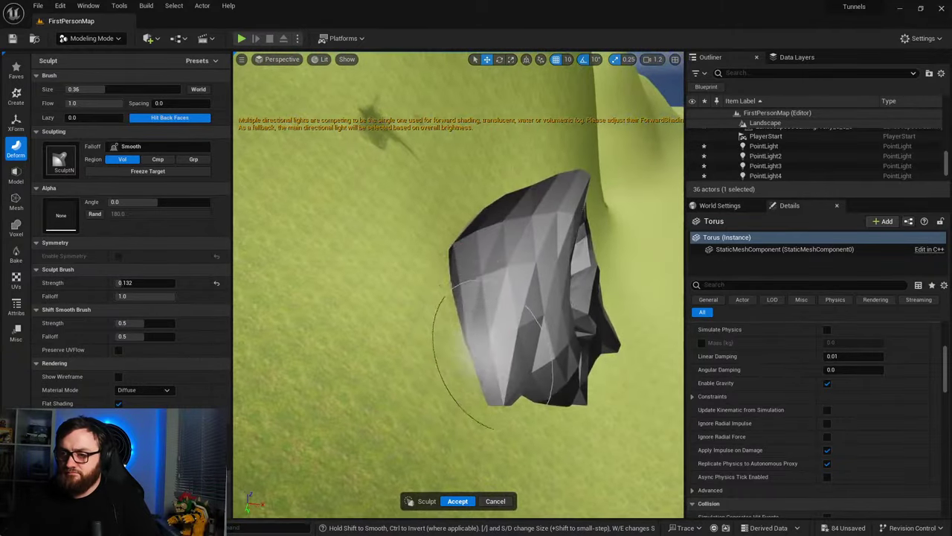
left_click_drag(494, 353, 417, 327, "alt")
key("w")
mouse_move(454, 365)
right_mouse_down()
mouse_move(453, 379)
mouse_move(402, 342)
mouse_move(416, 320)
right_mouse_up()
scroll(483, 357, "down", 6)
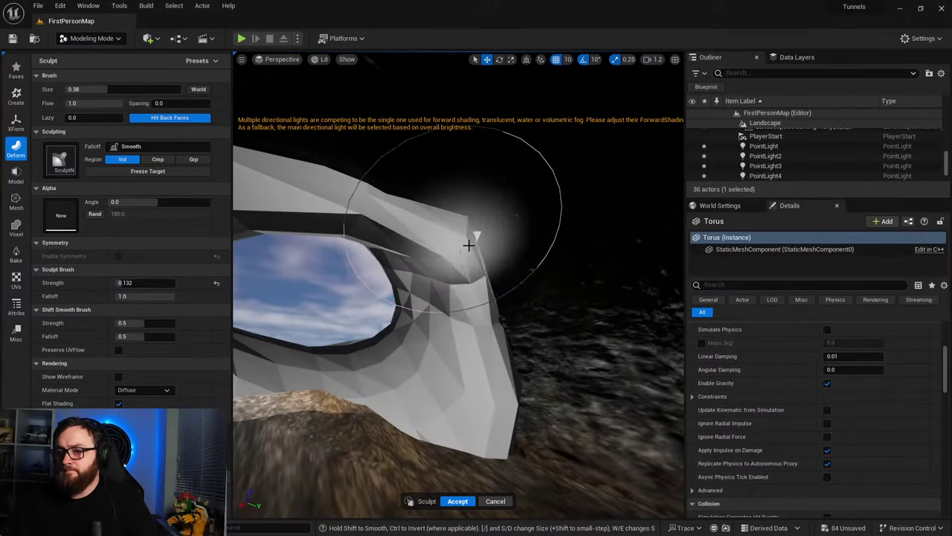
Step: Sculpt the torus's cave-side surface and lower edges with the SculptN brush at size 0.41, and accept the sculpt
mouse_move(469, 245)
left_mouse_down("alt")
mouse_move(428, 231)
mouse_move(444, 240)
mouse_move(446, 289)
left_mouse_up("alt")
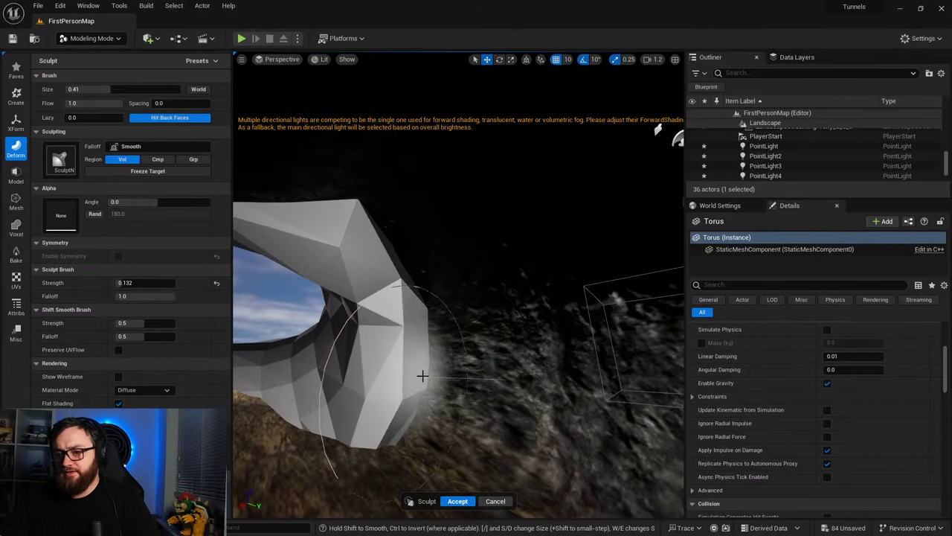
right_click_drag(418, 404, 555, 378)
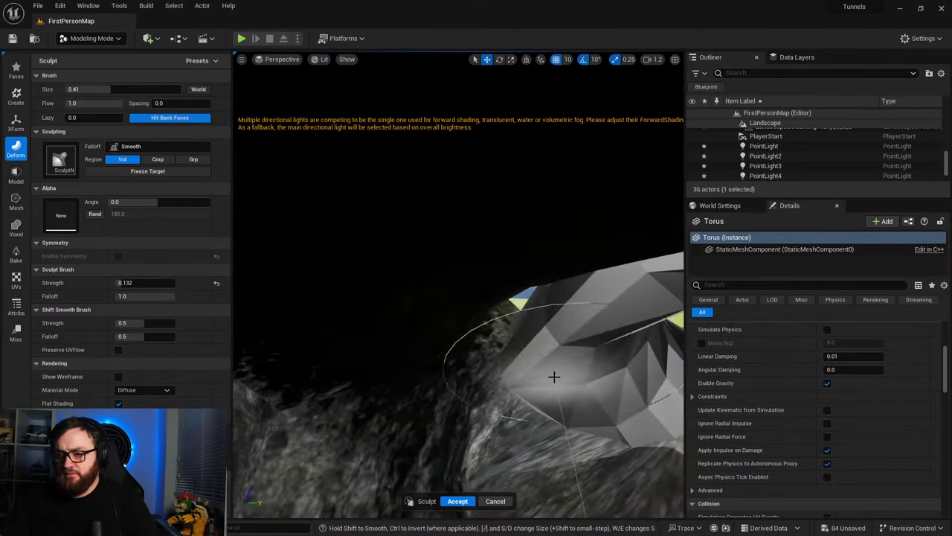
left_click_drag(515, 302, 481, 312)
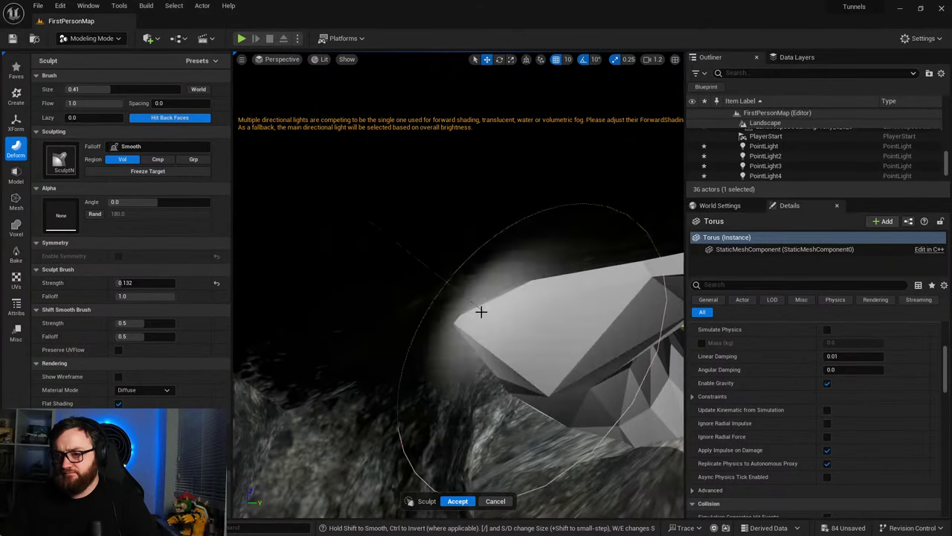
mouse_move(480, 313)
right_mouse_down()
mouse_move(505, 349)
mouse_move(544, 352)
right_mouse_up()
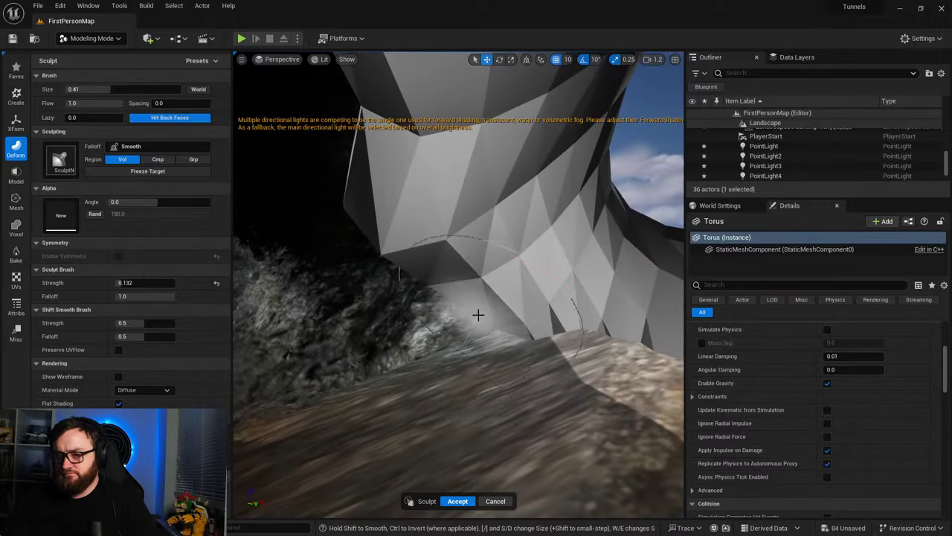
left_click_drag(459, 286, 426, 323, "alt")
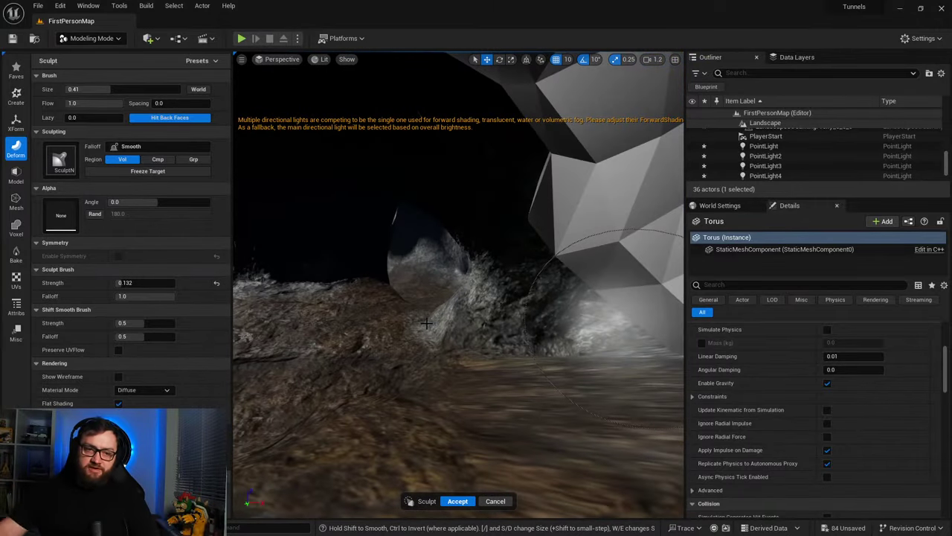
right_click_drag(453, 414, 478, 259)
left_click_drag(462, 256, 376, 413, "alt")
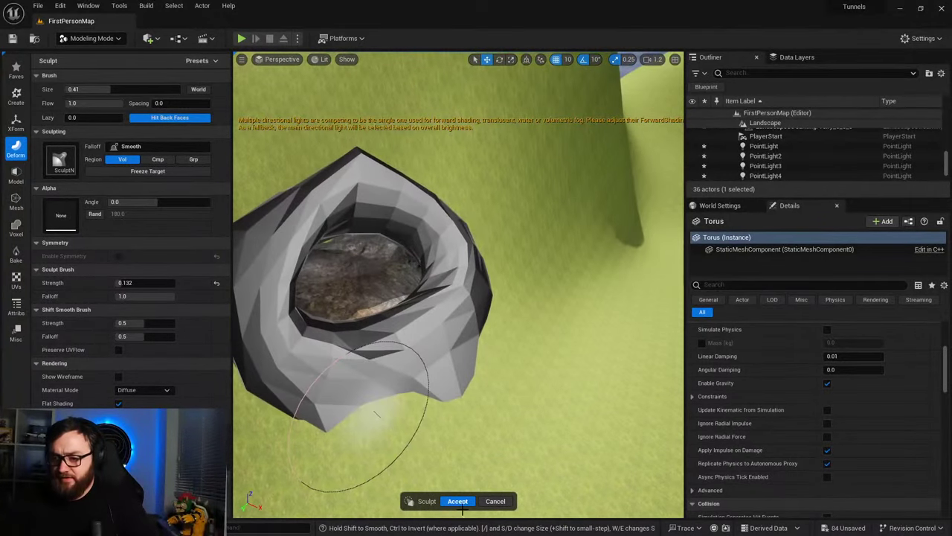
left_click(457, 502)
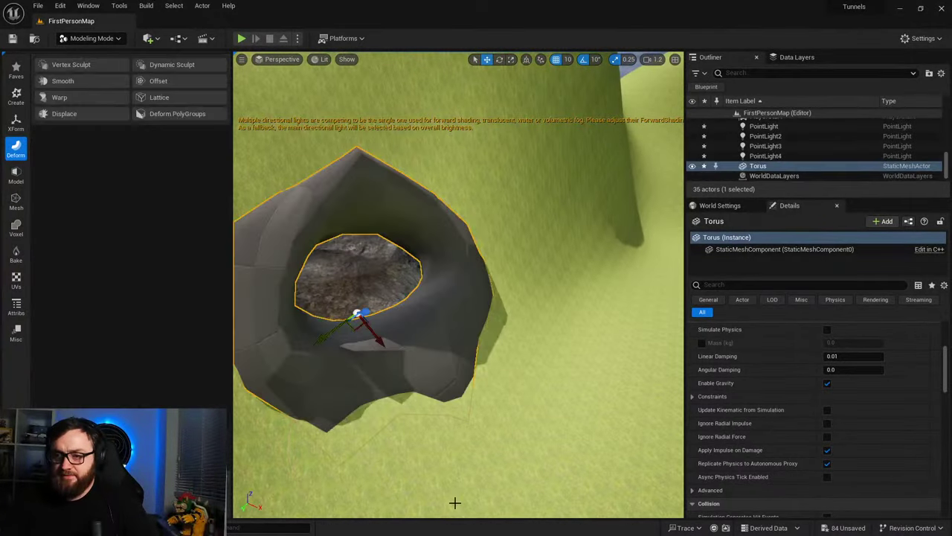
Step: Generate new UVs for the torus with AutoUV using the Patch Builder method, and accept them
left_click(16, 279)
left_click(80, 68)
left_click_drag(469, 330, 476, 297, "alt")
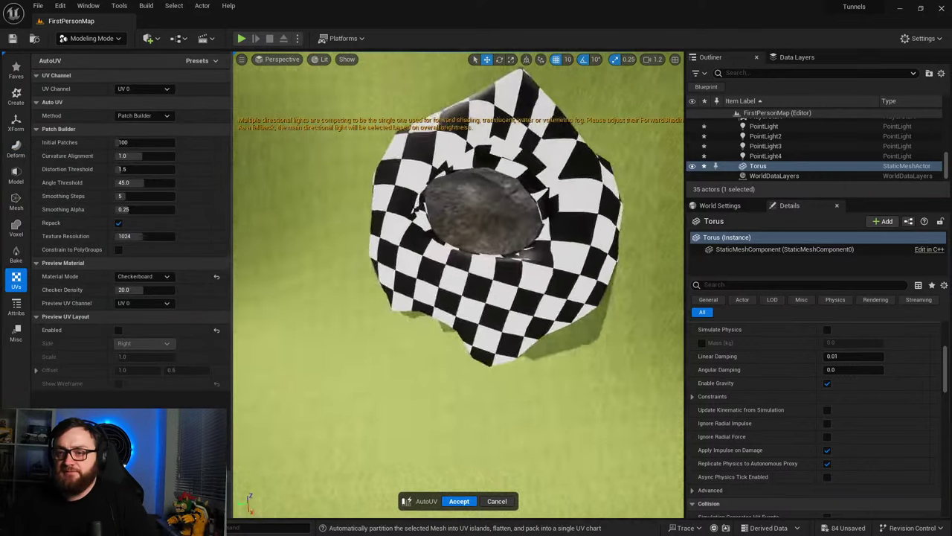
right_click_drag(476, 298, 419, 306)
left_click(469, 504)
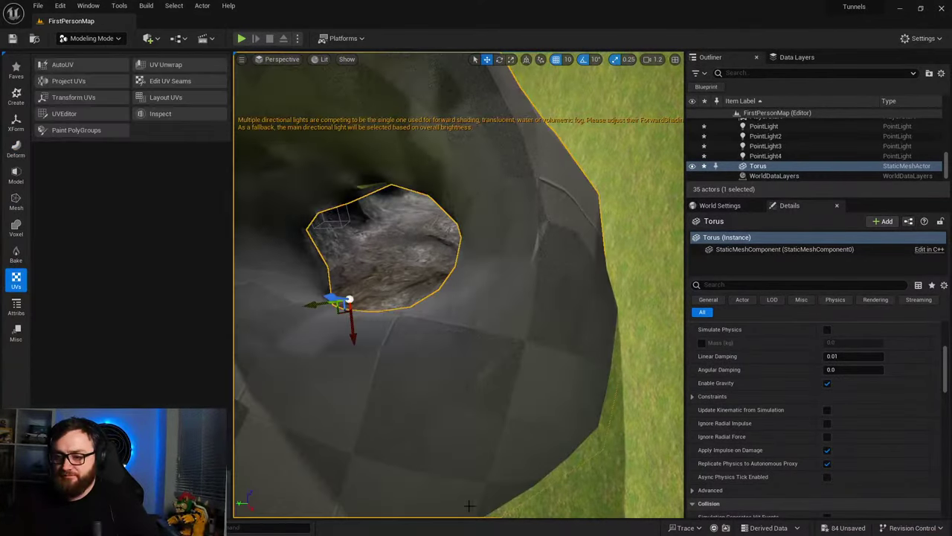
right_click_drag(448, 406, 454, 372)
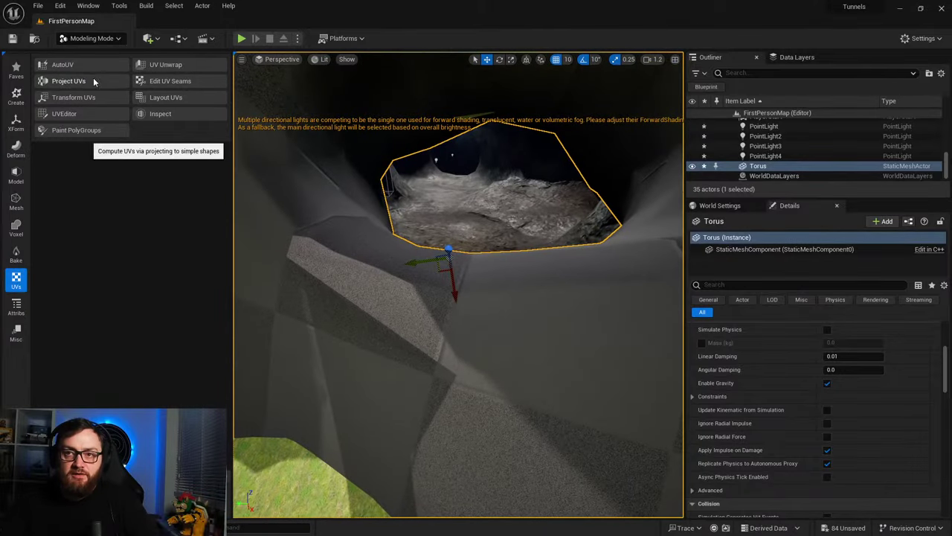
key("f")
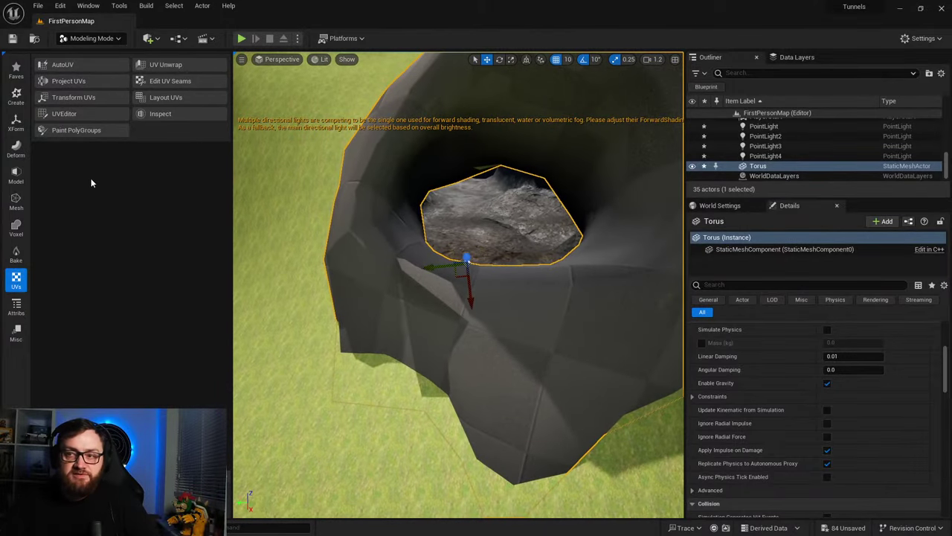
Step: Apply the M_Rock_Basalt material from StarterContent's Materials folder to the torus
key("ctrl+space")
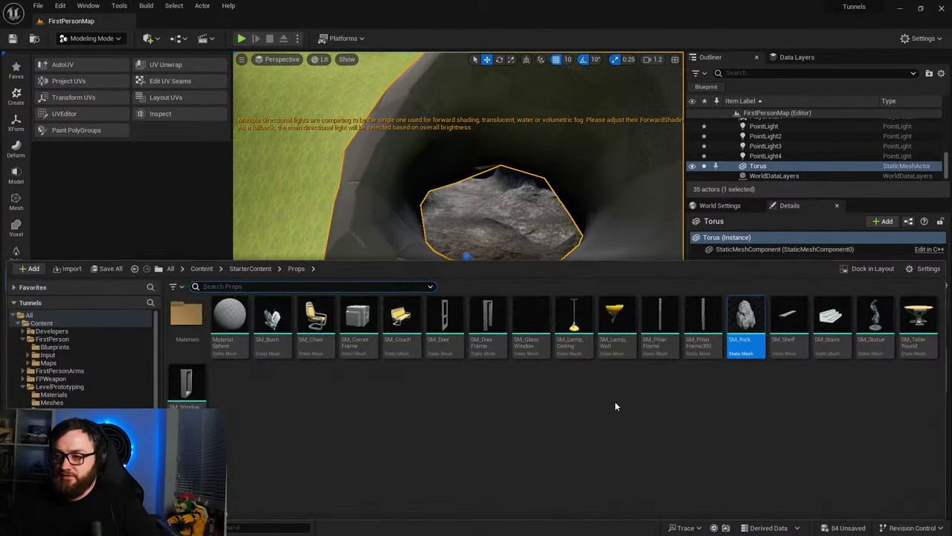
left_click(241, 268)
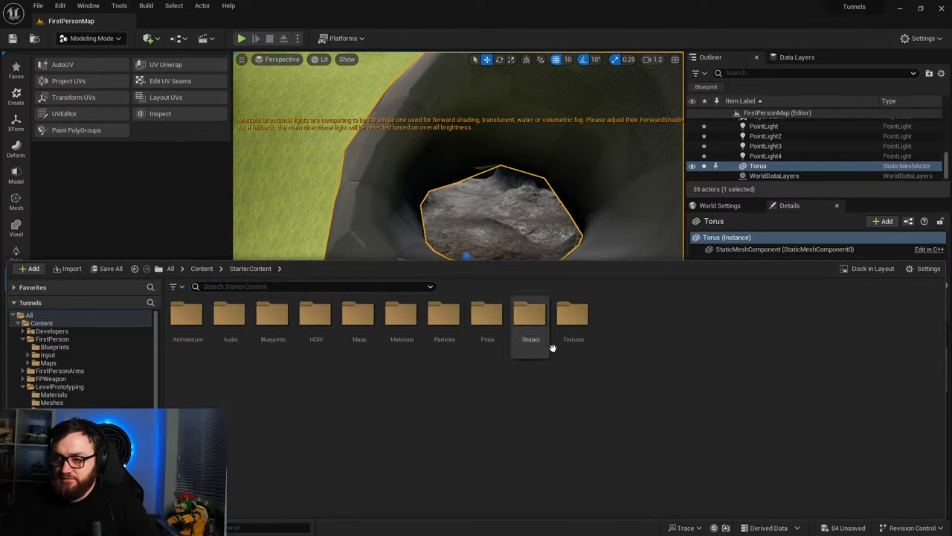
left_click(202, 269)
double_click(403, 327)
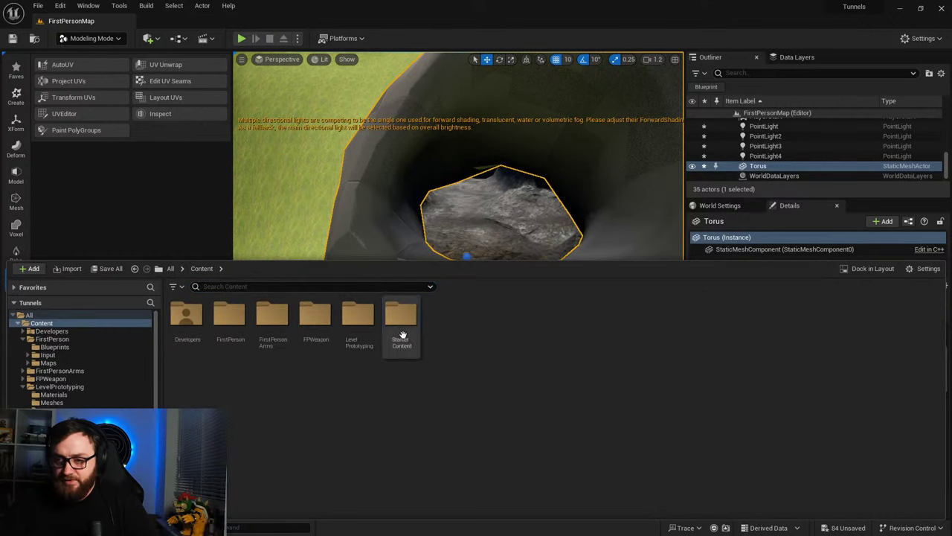
double_click(402, 316)
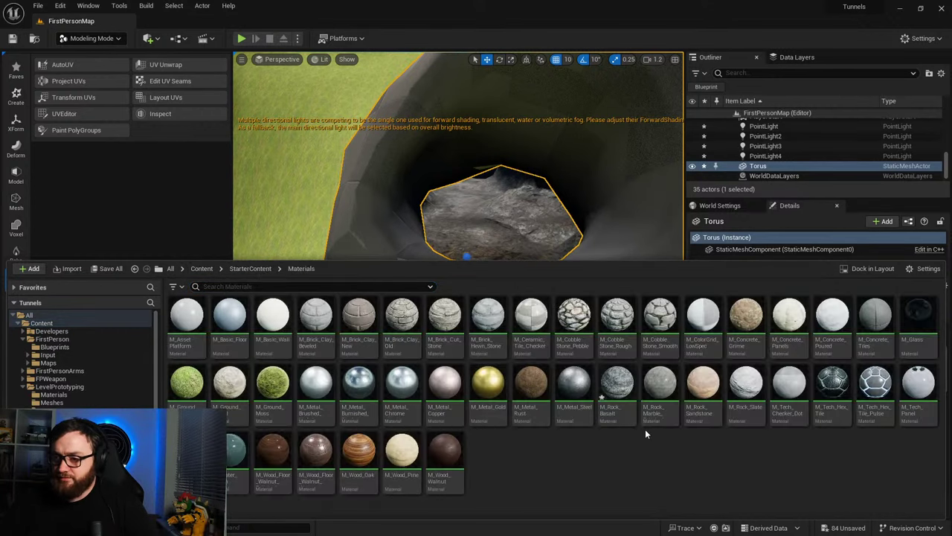
left_click_drag(618, 388, 373, 205)
right_click_drag(448, 286, 465, 223)
key("w")
key("s")
key("w")
key("f")
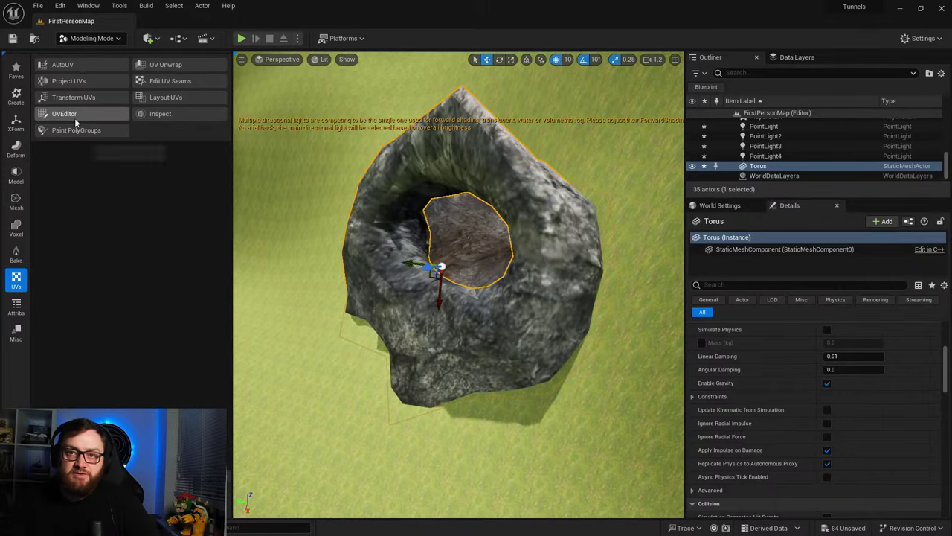
Step: Scale up all of the torus's UV islands uniformly in the UV Editor, apply the change and close the editor
left_click(74, 117)
left_click_drag(502, 407, 288, 178)
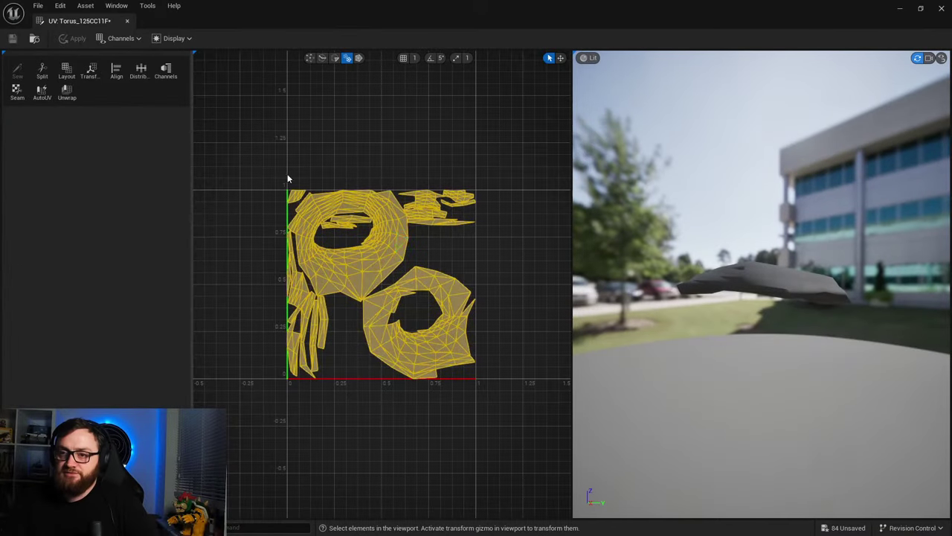
scroll(494, 291, "down", 8)
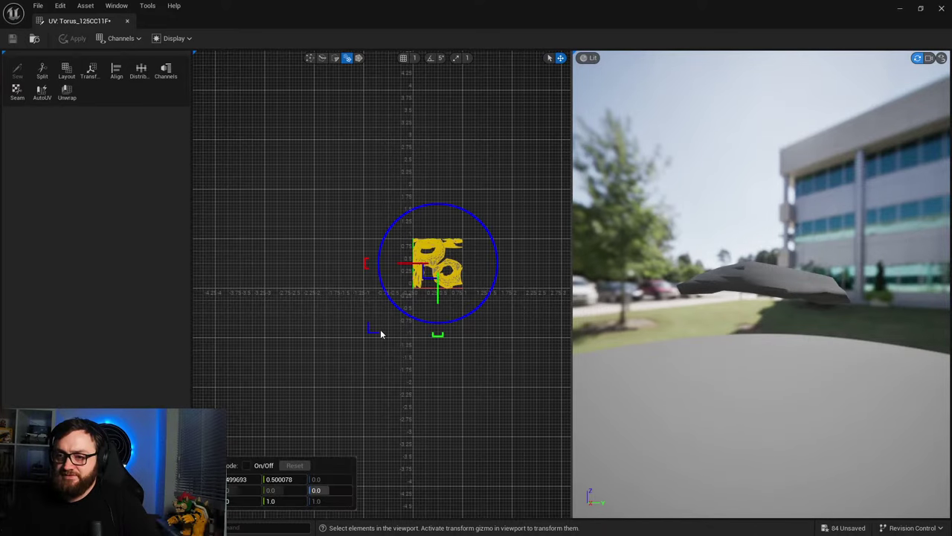
mouse_move(374, 337)
left_mouse_down()
mouse_move(341, 367)
mouse_move(372, 354)
left_mouse_up()
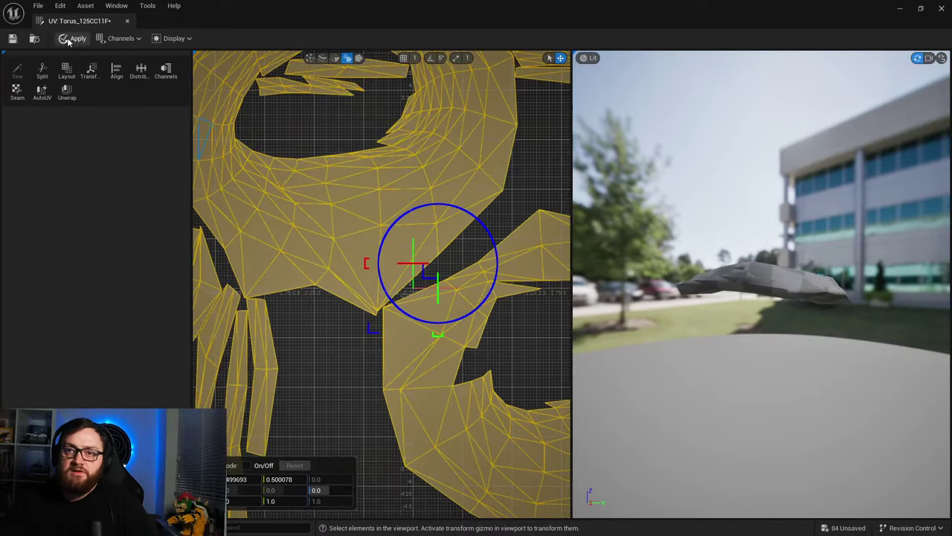
left_click(943, 10)
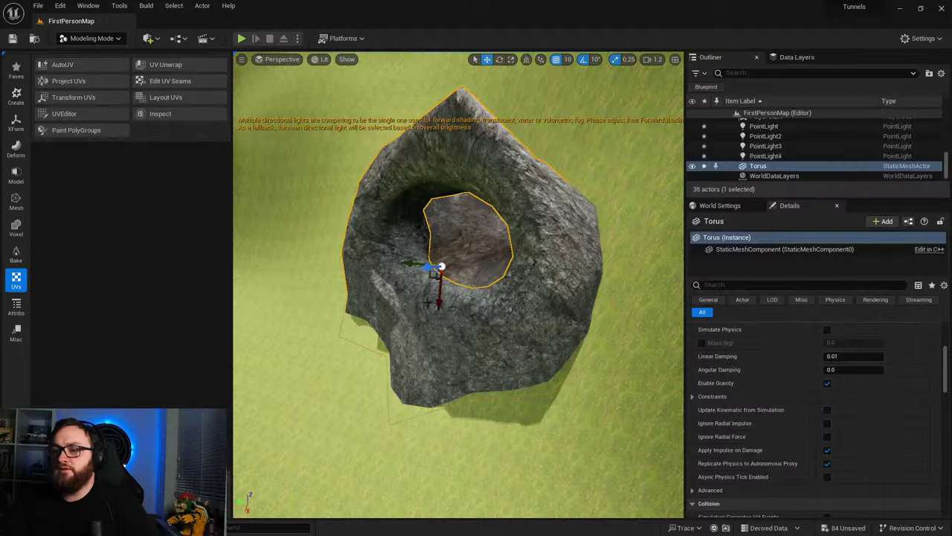
Step: Place an SM_Rock mesh from StarterContent's Props folder on the grass beside the torus entrance
mouse_move(458, 285)
right_mouse_down()
mouse_move(491, 290)
mouse_move(476, 186)
mouse_move(461, 253)
mouse_move(551, 245)
mouse_move(539, 247)
mouse_move(573, 298)
mouse_move(491, 261)
mouse_move(457, 282)
right_mouse_up()
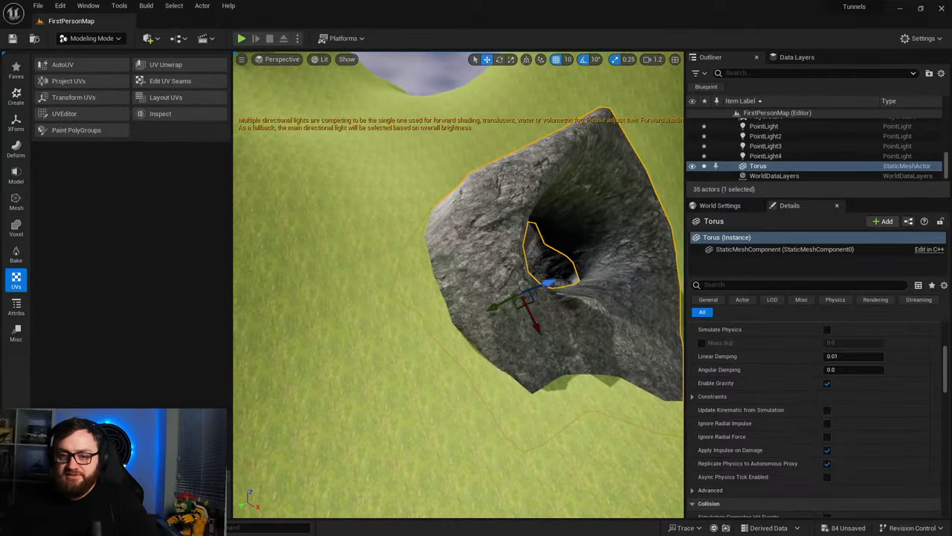
key("ctrl+space")
left_click(202, 268)
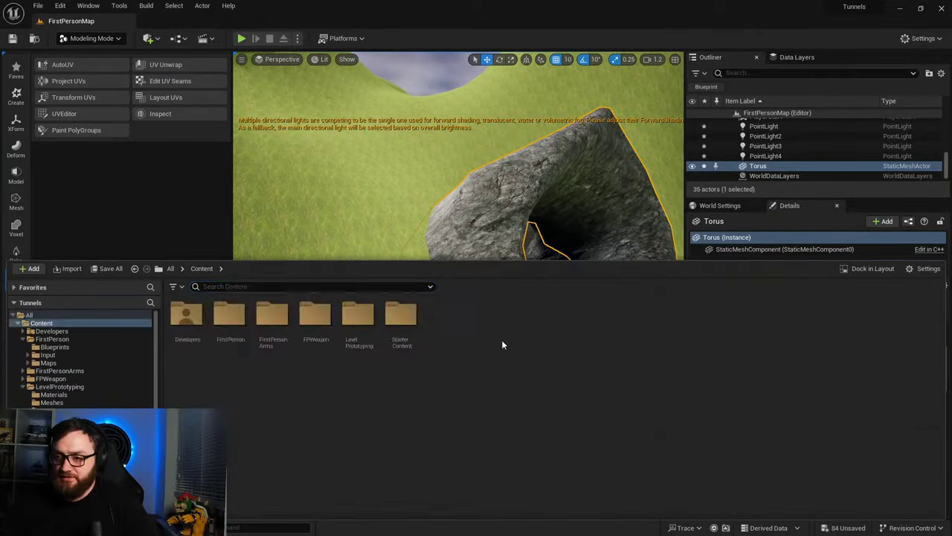
double_click(358, 320)
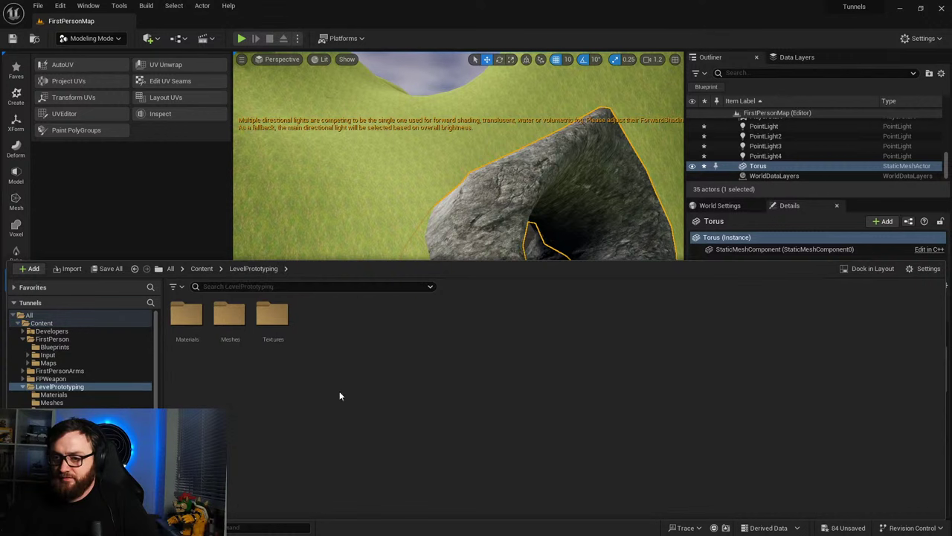
double_click(229, 316)
left_click(202, 269)
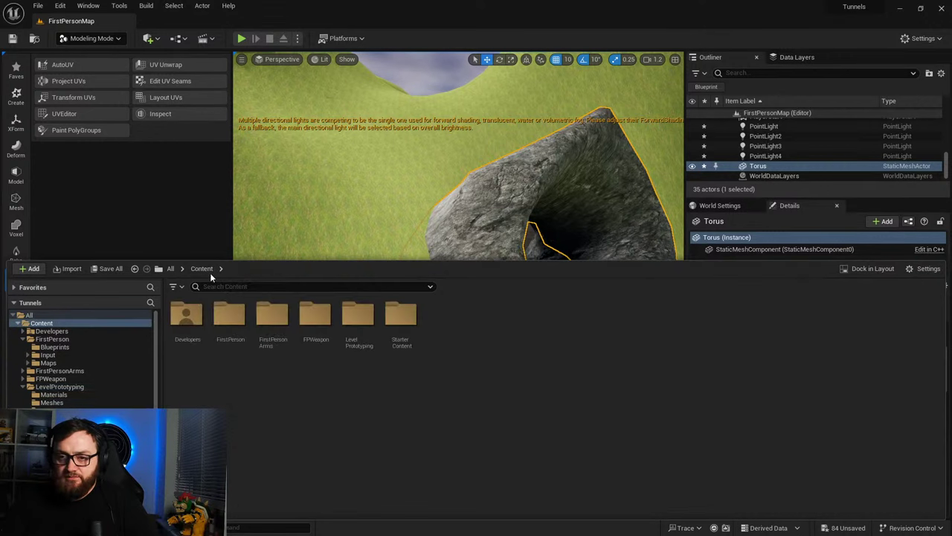
double_click(401, 316)
double_click(484, 316)
left_click_drag(743, 383, 458, 383)
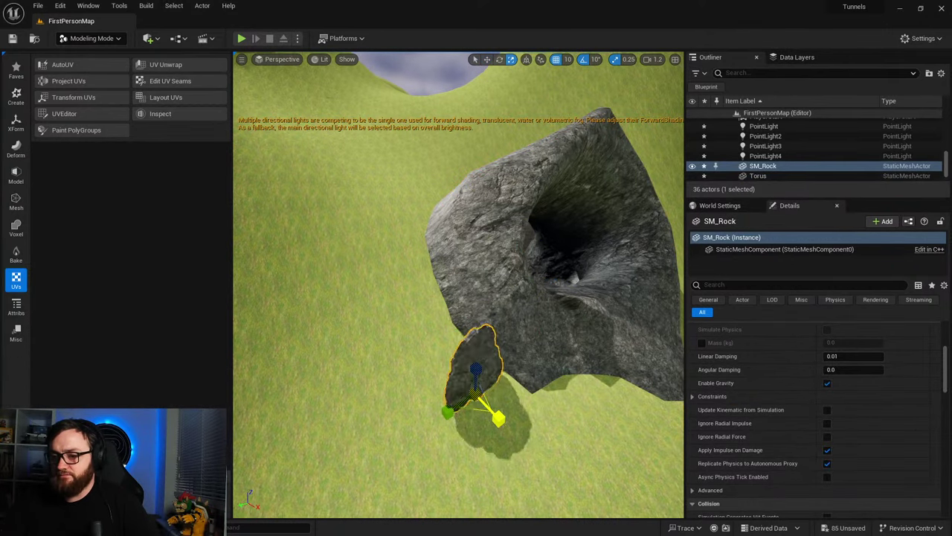
Step: Enlarge and rotate the rock, and move it against the outer side of the torus entrance
left_click_drag(498, 418, 515, 431)
left_click_drag(473, 397, 519, 430)
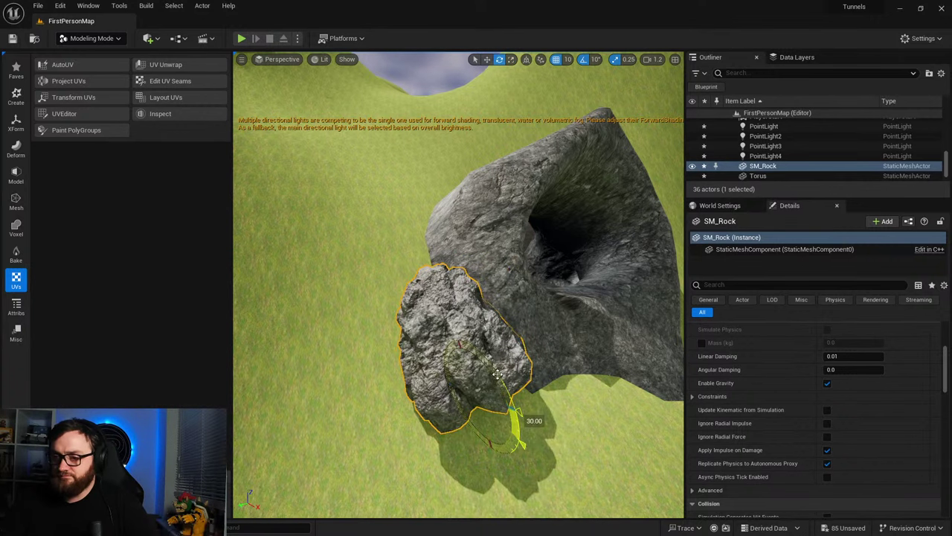
right_click_drag(497, 375, 550, 387)
key("w")
left_click_drag(312, 306, 379, 321)
left_click_drag(380, 276, 296, 347)
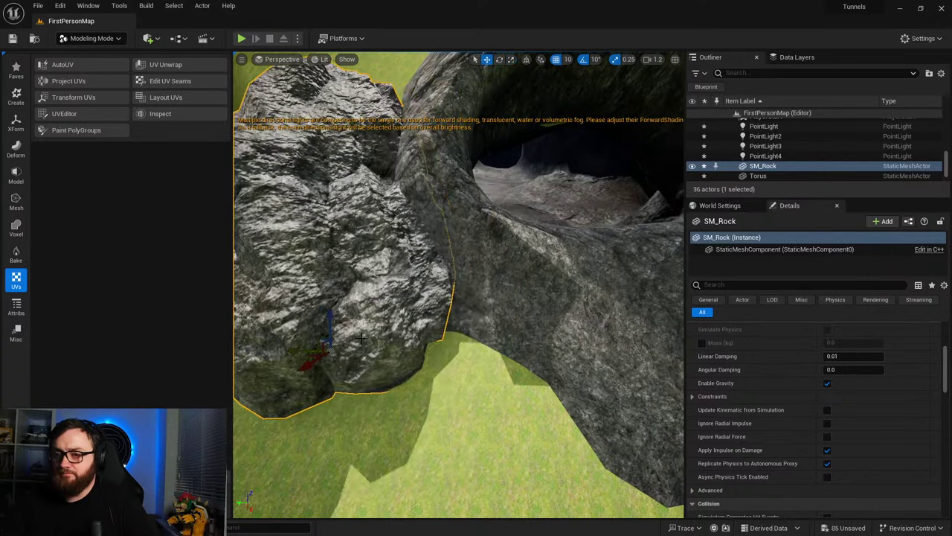
Step: Duplicate the rock and position the copy beside the first one, partly sunk into the grass
mouse_move(500, 335)
right_mouse_down()
mouse_move(507, 343)
mouse_move(499, 335)
right_mouse_up()
left_click_drag(448, 291, 283, 199)
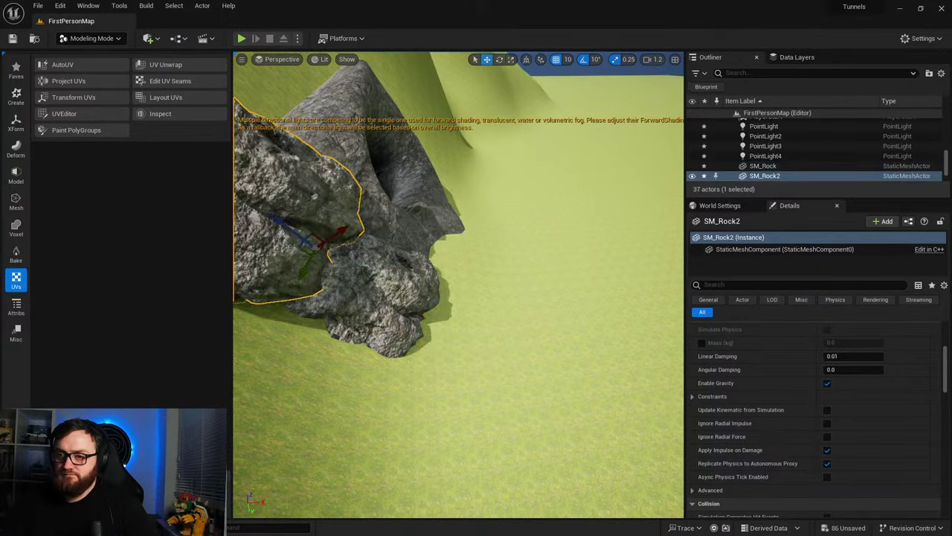
right_click_drag(317, 196, 223, 174)
right_click_drag(450, 270, 450, 270)
left_click_drag(431, 293, 428, 357)
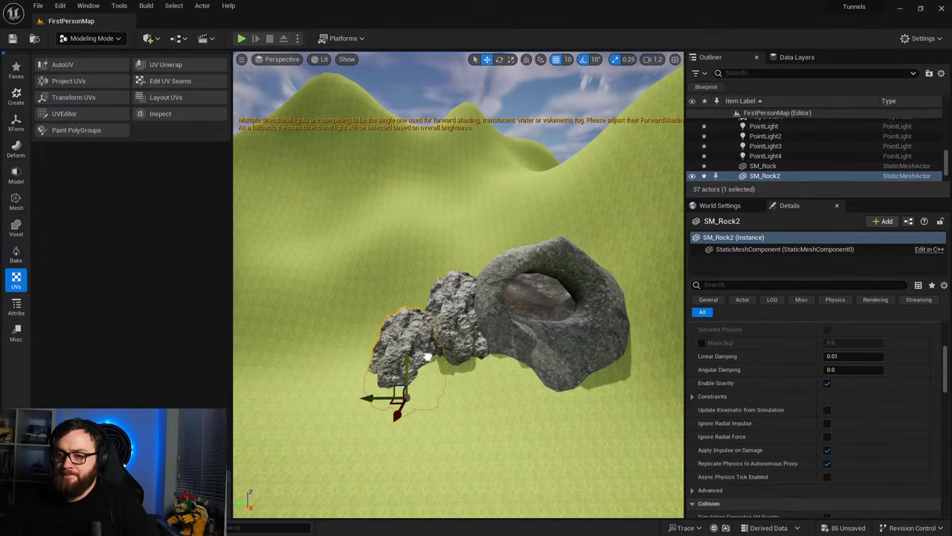
Step: Duplicate the outer rock again, rotate the copy and place it in front of the first rock near the entrance
left_click_drag(387, 401, 465, 418, "alt")
key("e")
key("w")
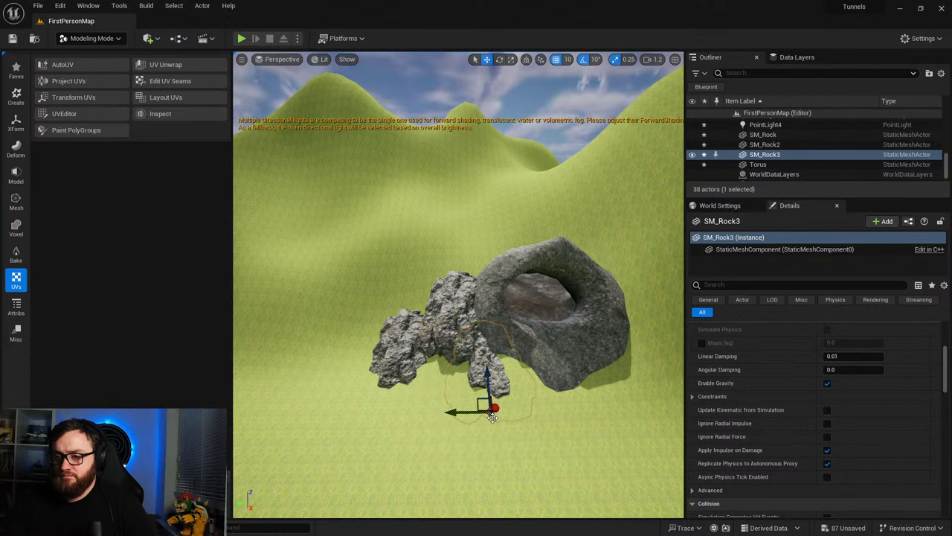
right_click_drag(492, 417, 384, 417)
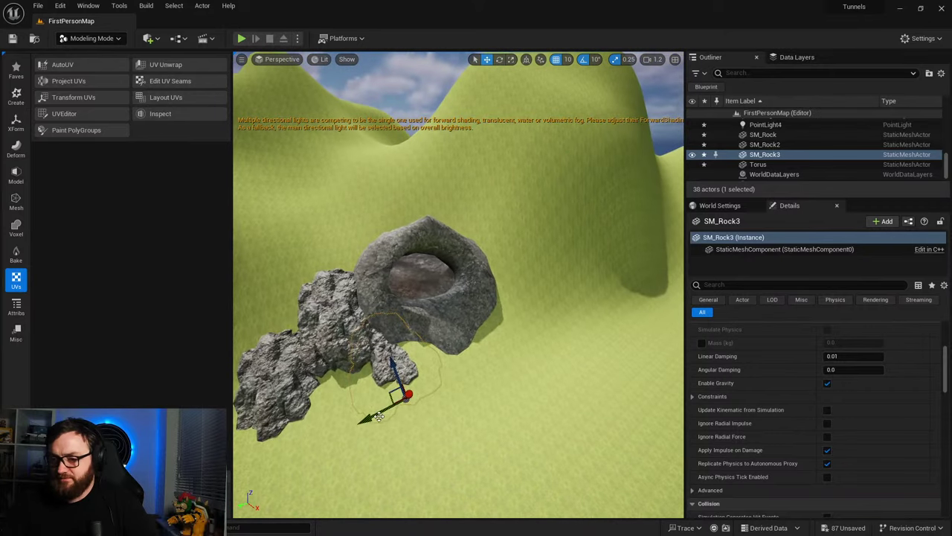
Step: Add two more rock duplicates, one in front of the existing rocks and one at the entrance's opposite front edge
left_click_drag(443, 382, 333, 430, "alt")
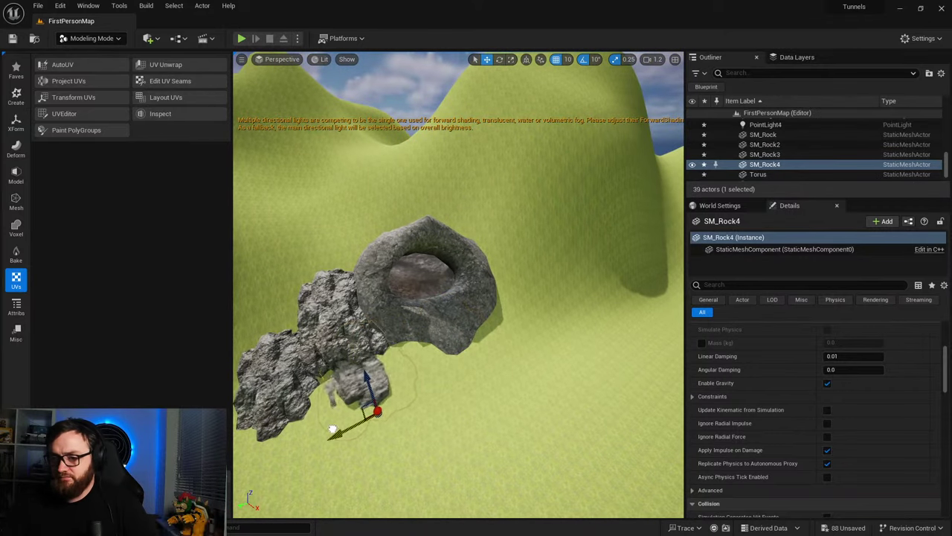
right_click_drag(346, 427, 364, 442)
left_click_drag(309, 462, 328, 454, "alt")
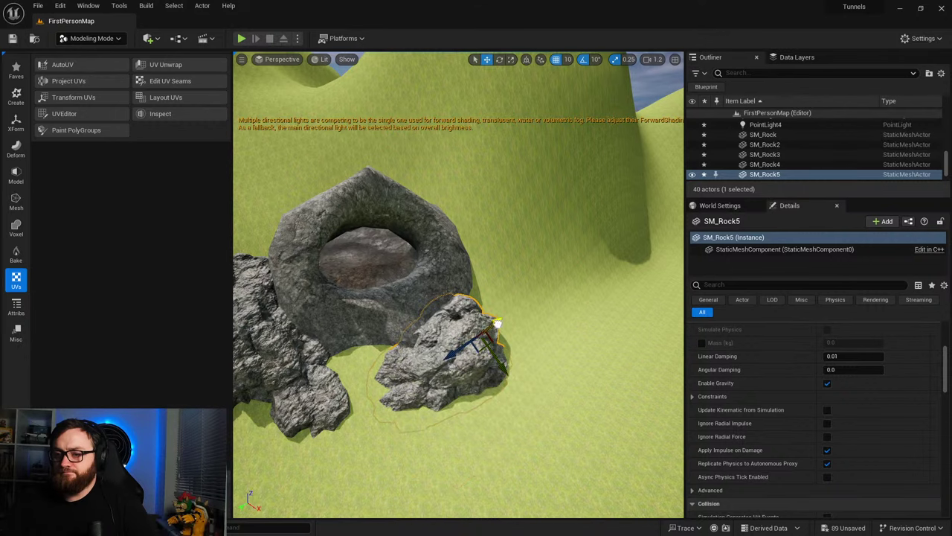
Step: Place another SM_Rock from the StarterContent props inside the tunnel just behind the entrance and enlarge it against the wall
right_click_drag(492, 331, 357, 320)
key("w")
key("s")
key("s")
key("w")
right_click_drag(476, 262, 364, 426)
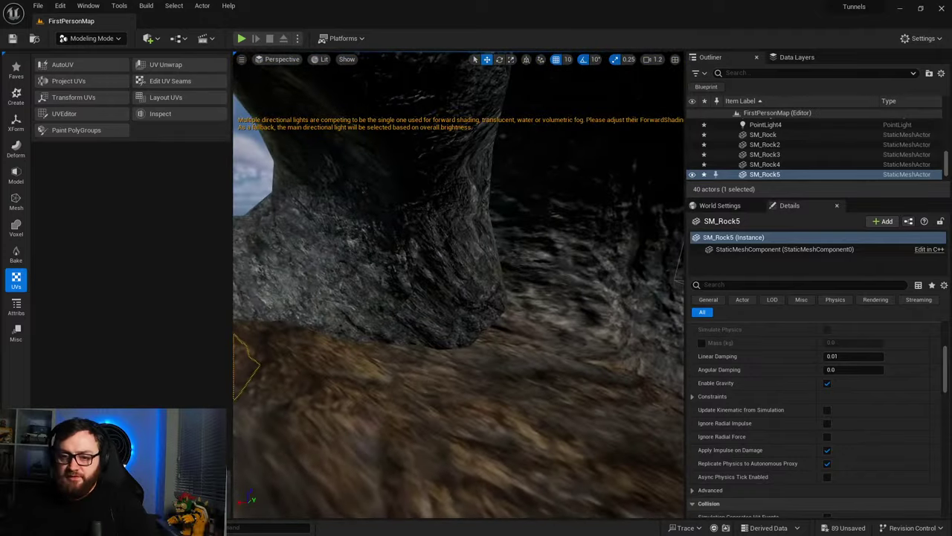
key("ctrl+space")
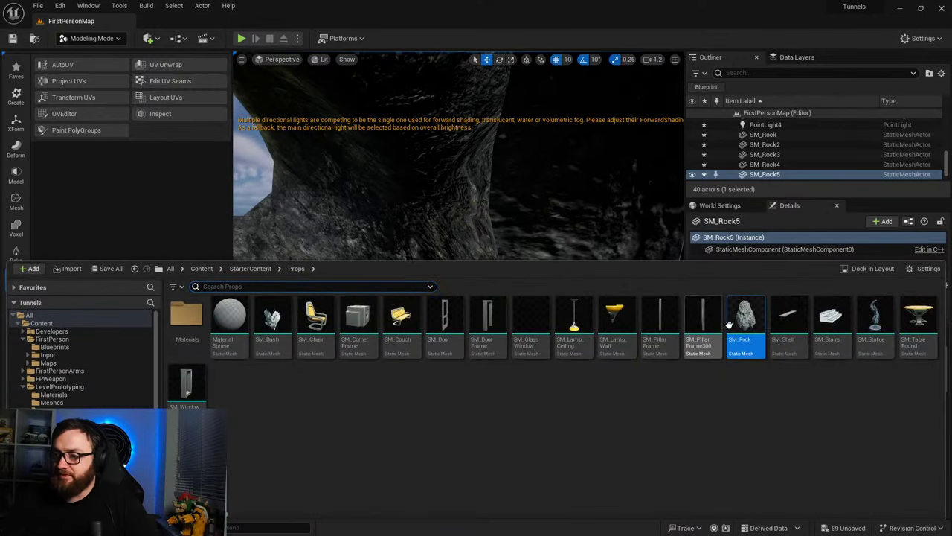
left_click_drag(729, 325, 468, 316)
key("r")
right_click_drag(455, 328, 551, 322)
mouse_move(451, 289)
right_mouse_down()
mouse_move(424, 289)
mouse_move(451, 289)
right_mouse_up()
left_click_drag(450, 286, 434, 278)
right_click_drag(434, 285, 351, 275)
key("w")
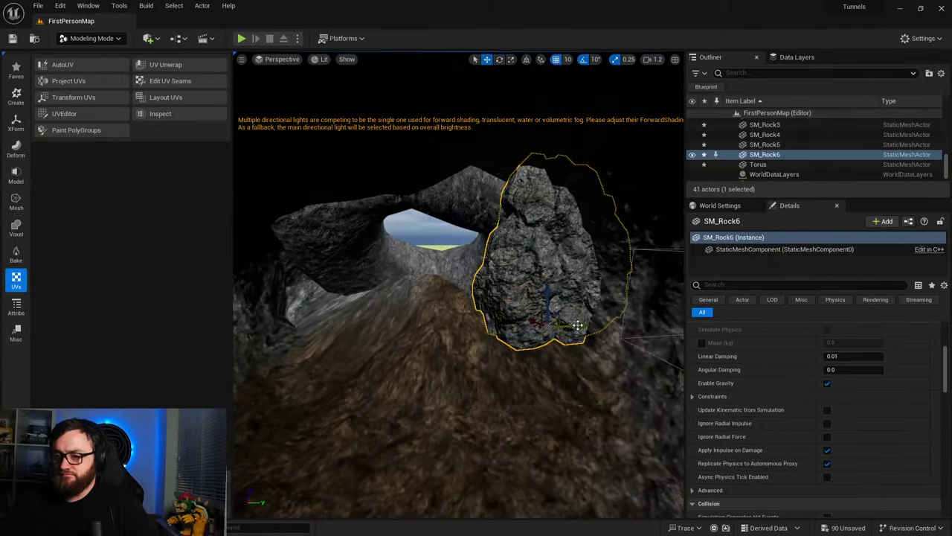
Step: Duplicate the tunnel rock to the opposite wall, and rotate and resize the copy so it blends into the tunnel side
left_click_drag(578, 325, 273, 338, "alt")
right_click_drag(272, 339, 320, 338)
left_click_drag(395, 347, 511, 318)
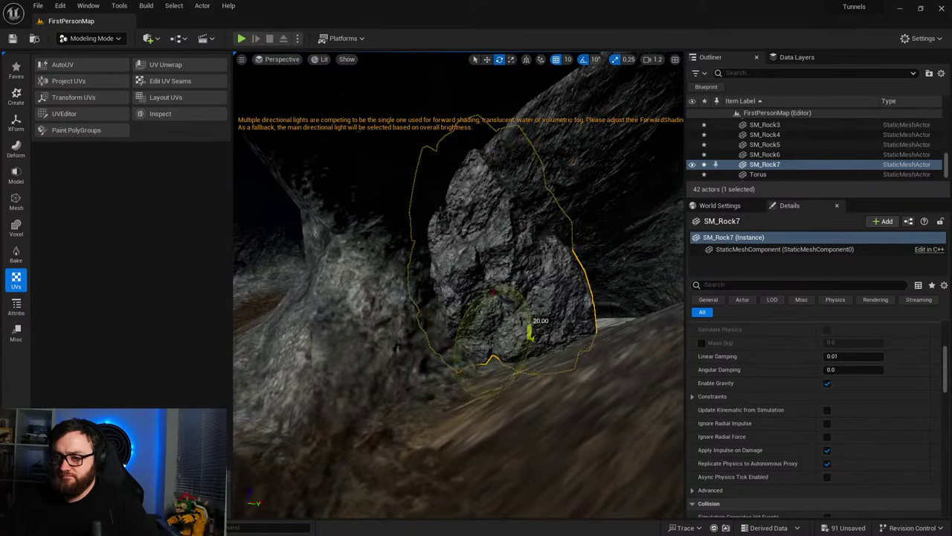
left_click_drag(530, 331, 546, 290)
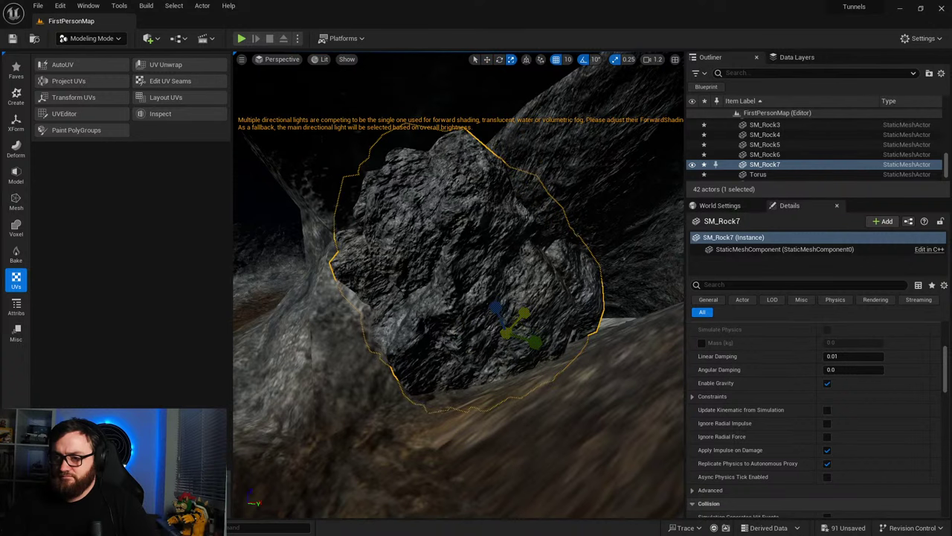
left_click_drag(540, 342, 546, 296)
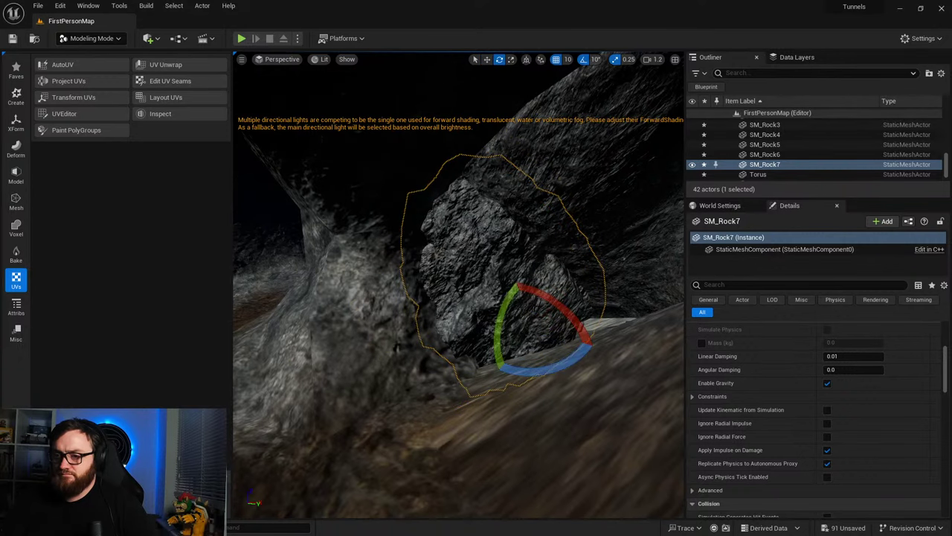
left_click_drag(557, 300, 540, 330)
right_click_drag(540, 330, 595, 359)
Step: Play the level from the grass in front of the entrance, test walking over the torus lip, and end the play session
right_click_drag(477, 357, 439, 401)
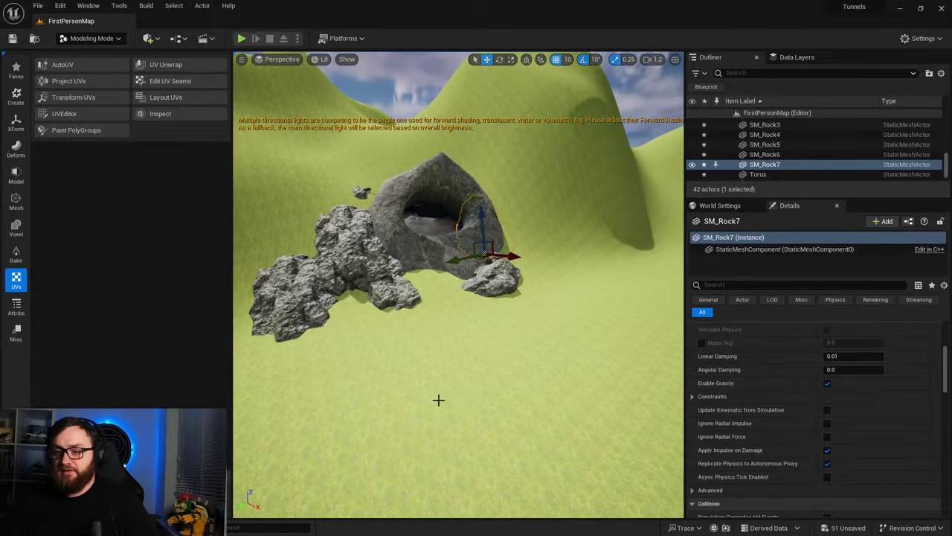
right_click(468, 321)
left_click(493, 313)
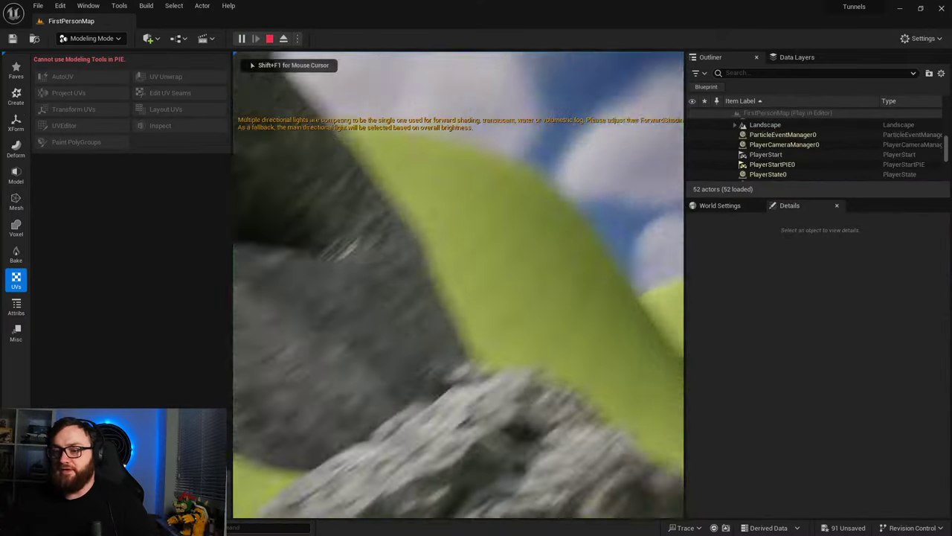
key("w")
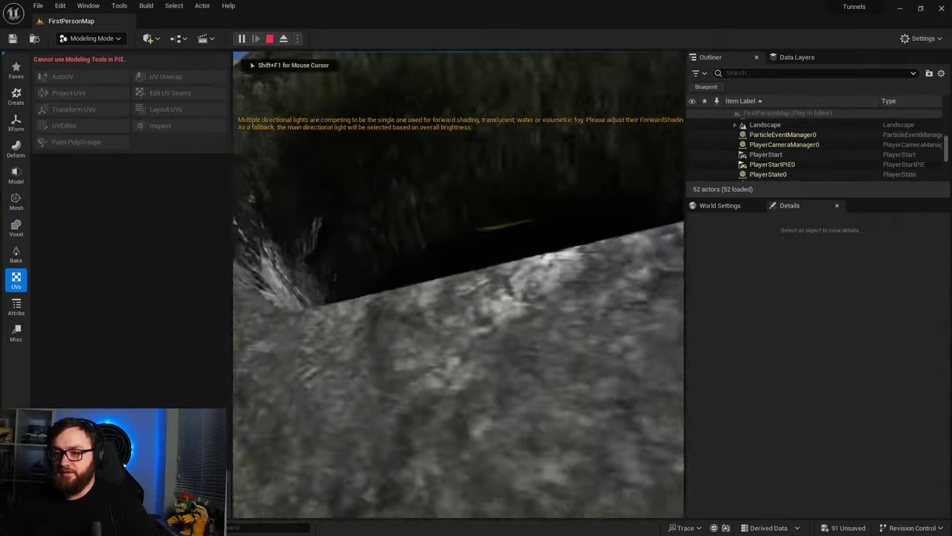
key("w")
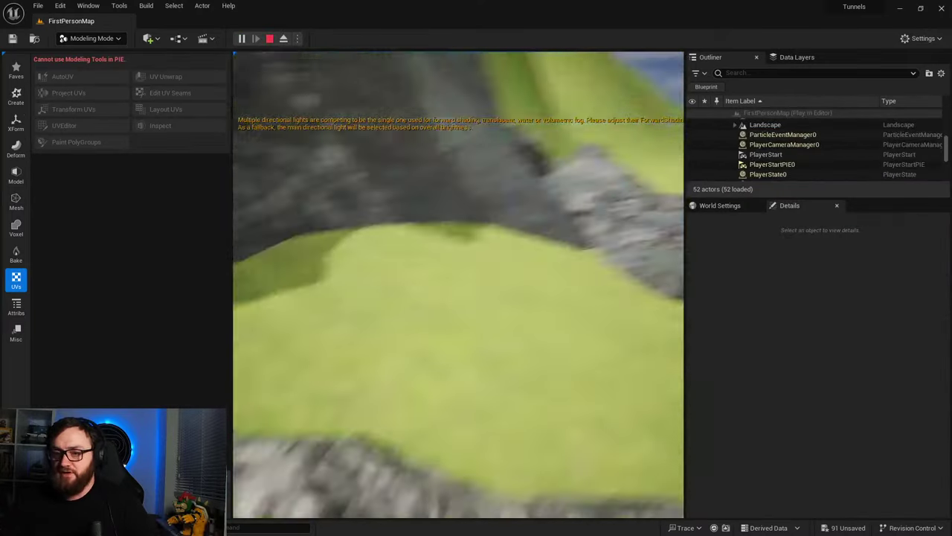
key("Escape")
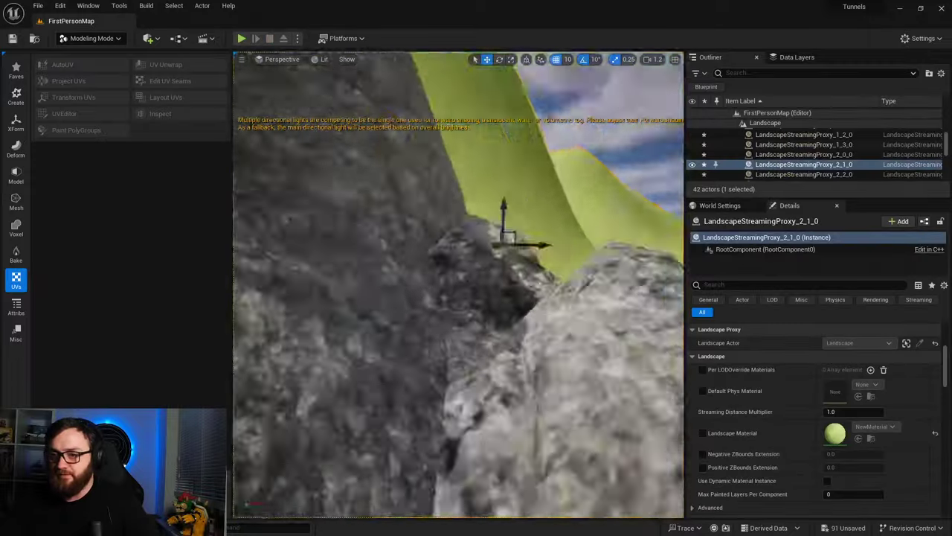
Step: Sculpt the torus's lower lip around the opening with Vertex Sculpt and the SculptN brush at strength 0.132
right_click_drag(447, 253, 446, 342)
left_click(405, 223)
right_click_drag(406, 224, 385, 184)
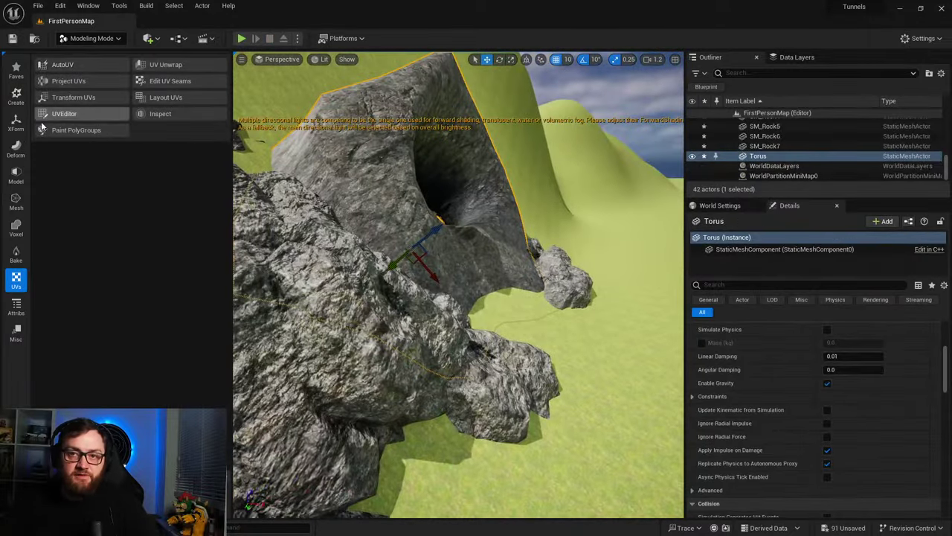
left_click(16, 147)
left_click(82, 69)
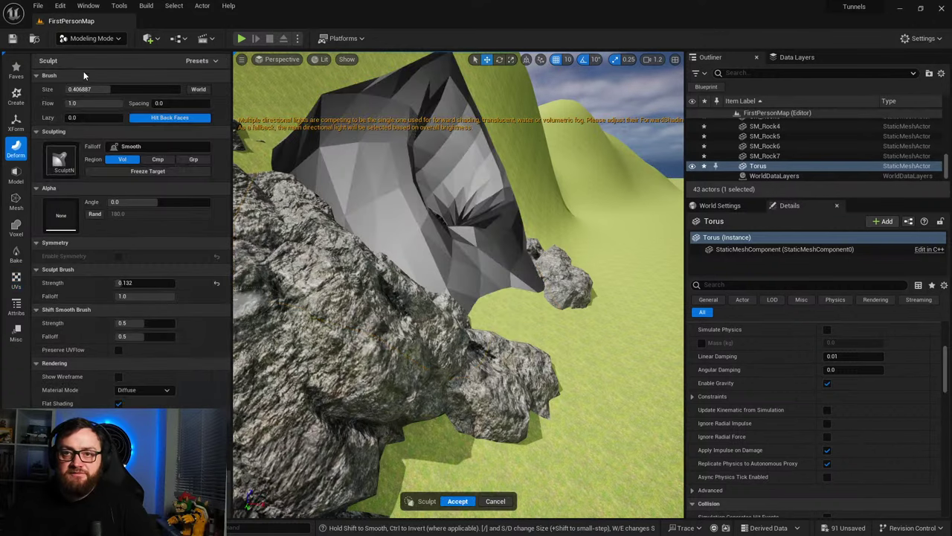
mouse_move(389, 253)
right_mouse_down()
mouse_move(446, 223)
mouse_move(393, 261)
mouse_move(495, 300)
right_mouse_up()
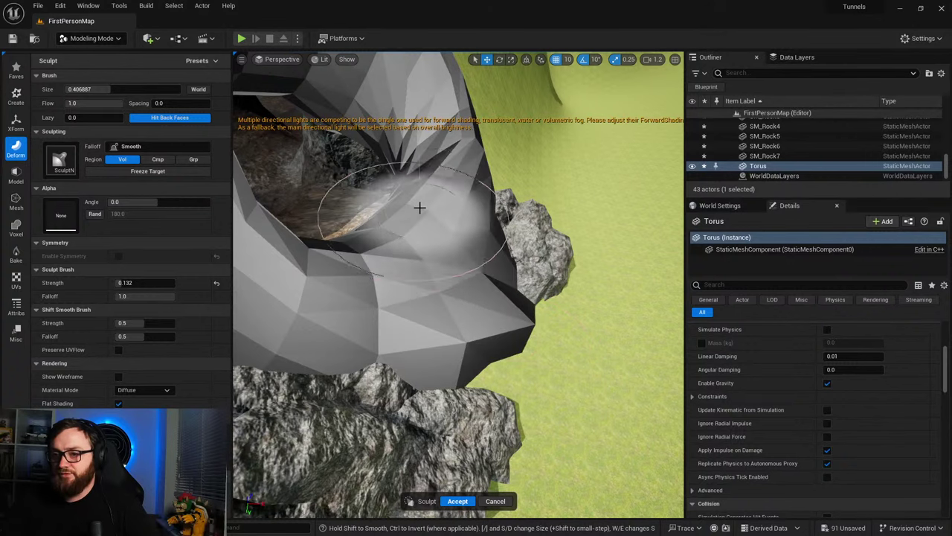
right_click_drag(443, 223, 419, 259)
left_click_drag(419, 259, 446, 308)
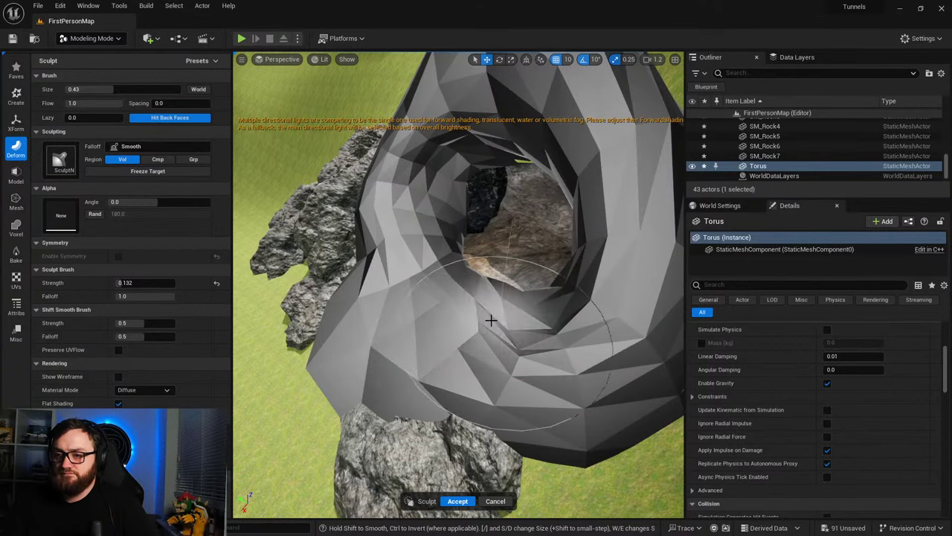
Step: Build up the torus's lower front edge toward the grass and surrounding rocks, and accept the sculpt
mouse_move(491, 320)
right_mouse_down()
mouse_move(415, 328)
mouse_move(366, 315)
mouse_move(549, 287)
mouse_move(533, 303)
right_mouse_up()
left_click_drag(533, 302, 509, 260)
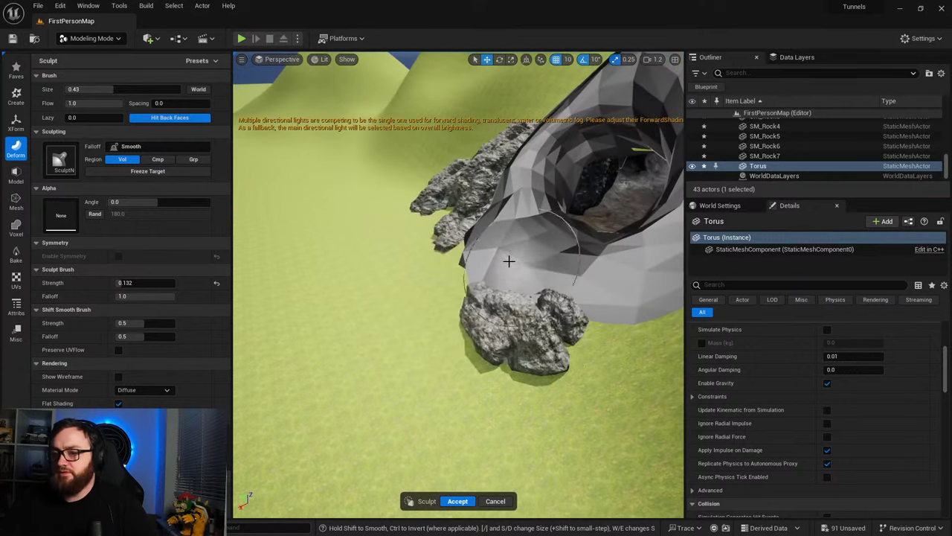
mouse_move(473, 250)
right_mouse_down()
mouse_move(499, 328)
mouse_move(513, 320)
mouse_move(472, 323)
mouse_move(535, 282)
right_mouse_up()
key("d")
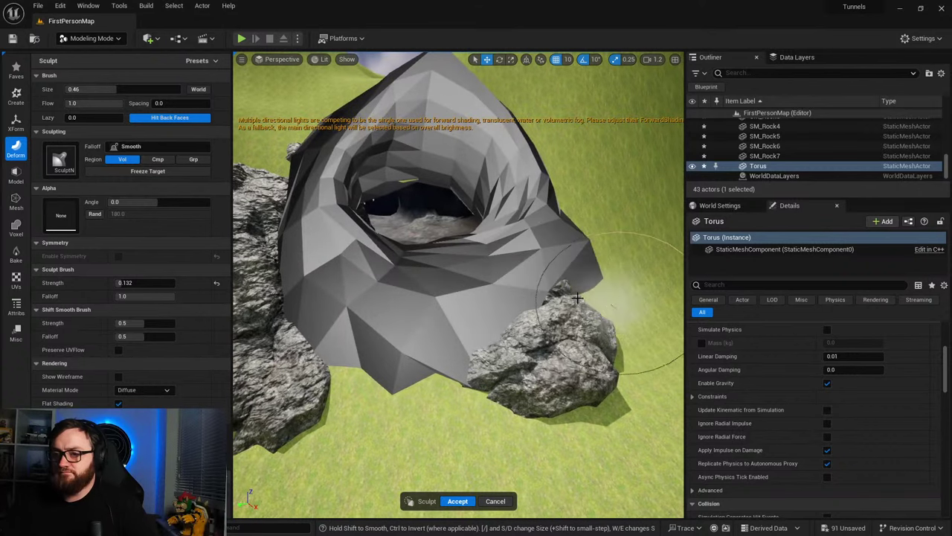
left_click(459, 501)
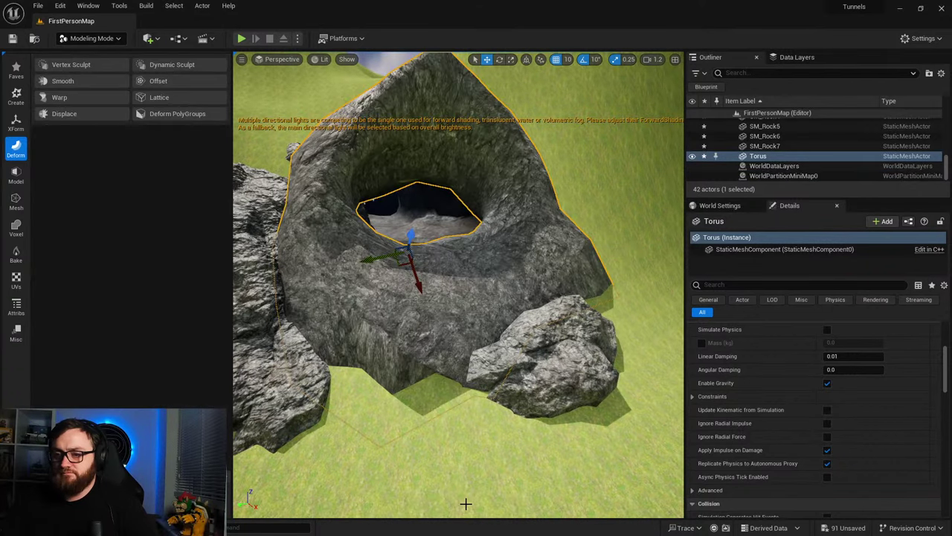
Step: Play the level from in front of the entrance, walk over the reshaped lip into the tunnel, and end the play session
right_click_drag(434, 402, 434, 402)
right_click(433, 402)
left_click(459, 395)
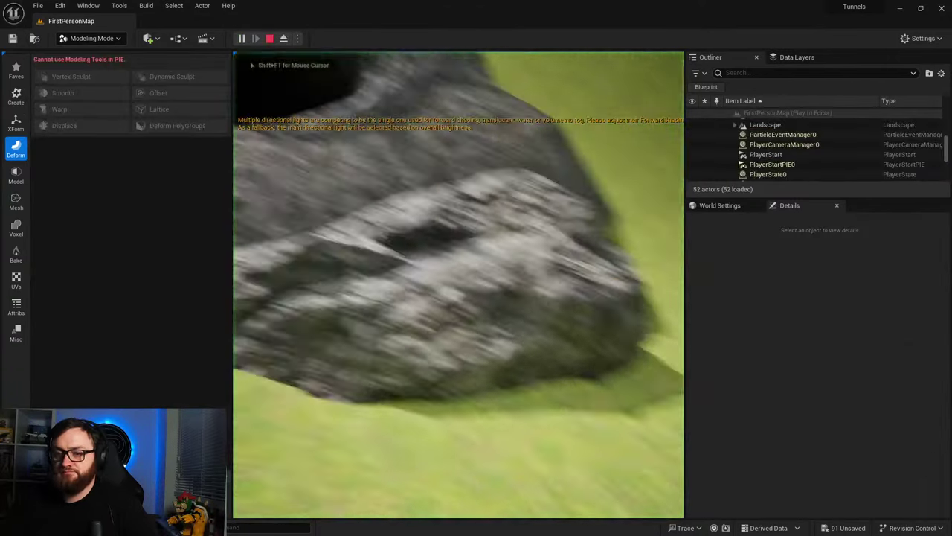
key("w")
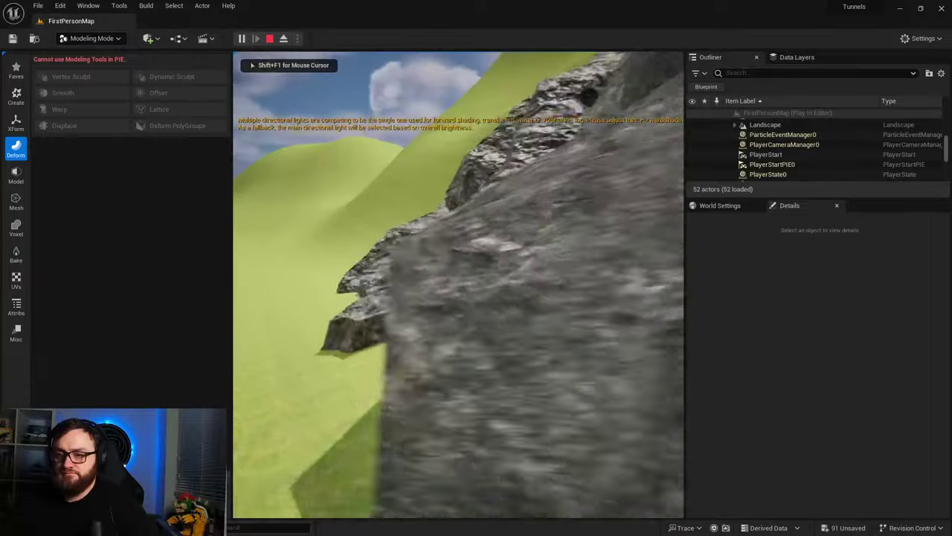
key("w")
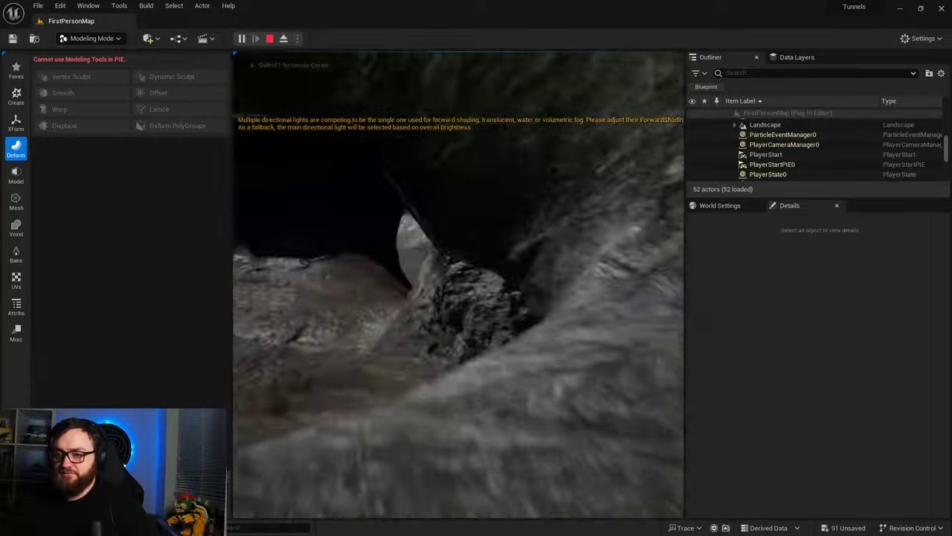
key("w")
key("w")
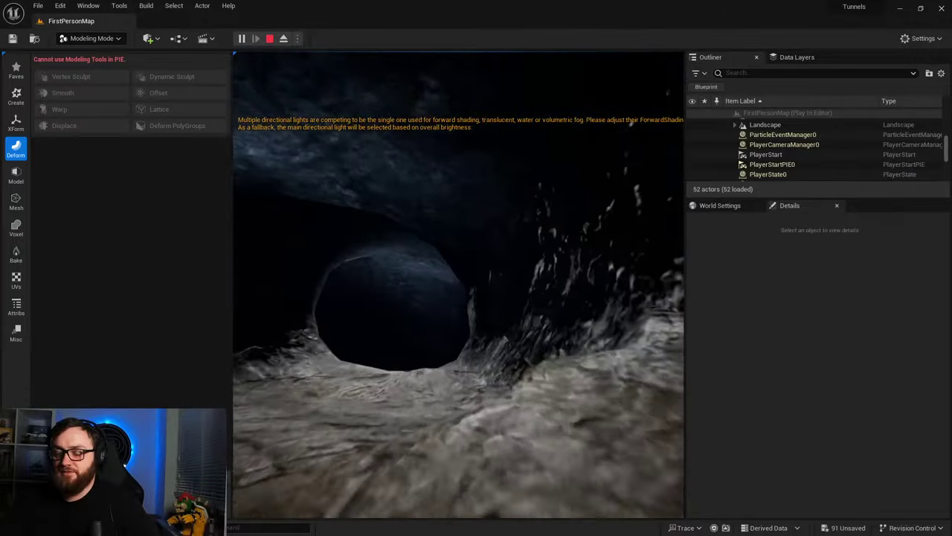
key("w")
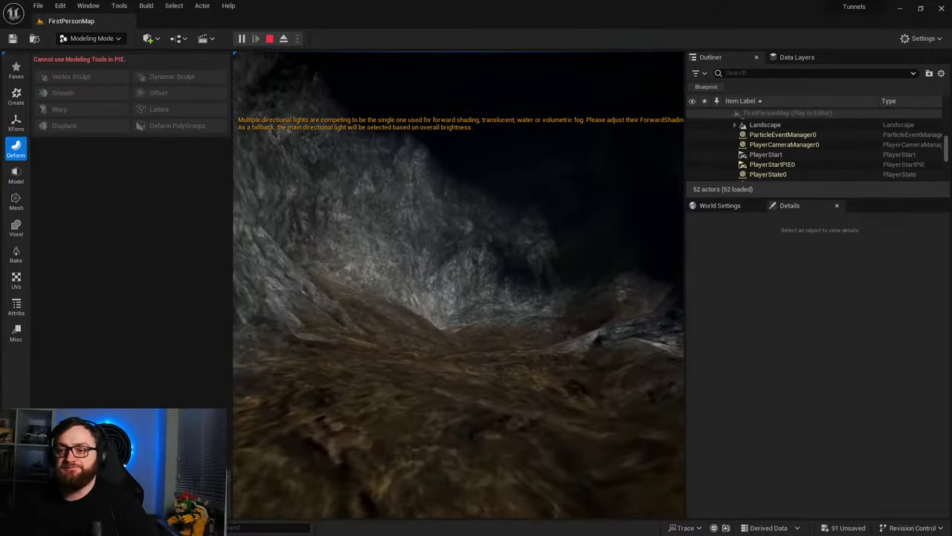
key("Escape")
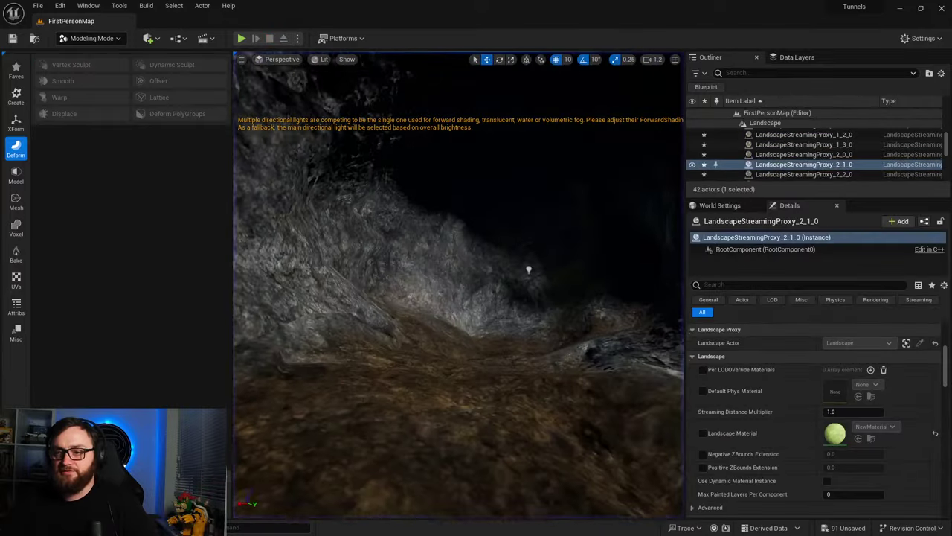
Step: Filter the Outliner for "dir" and delete the duplicate light DirectionalLight2
key("s")
right_click_drag(458, 297, 365, 312)
key("ctrl+f")
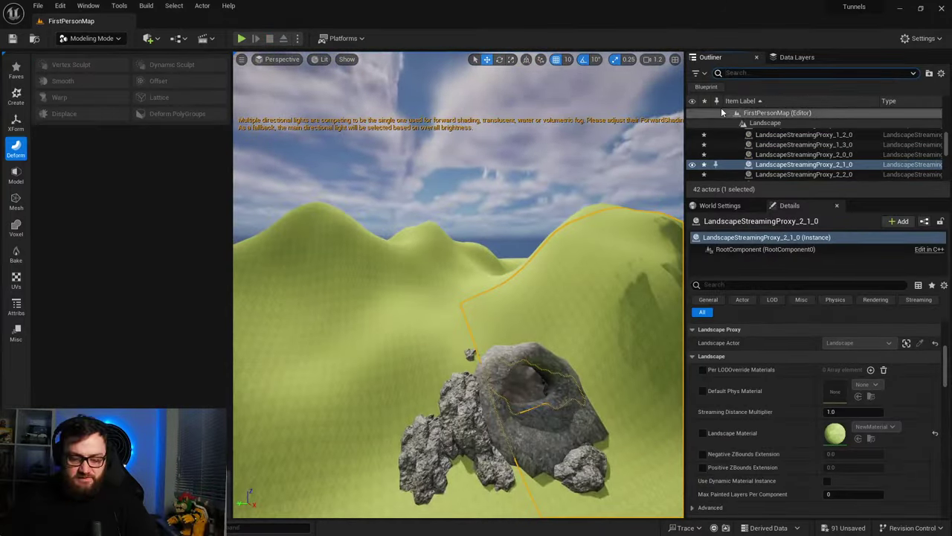
type("dir")
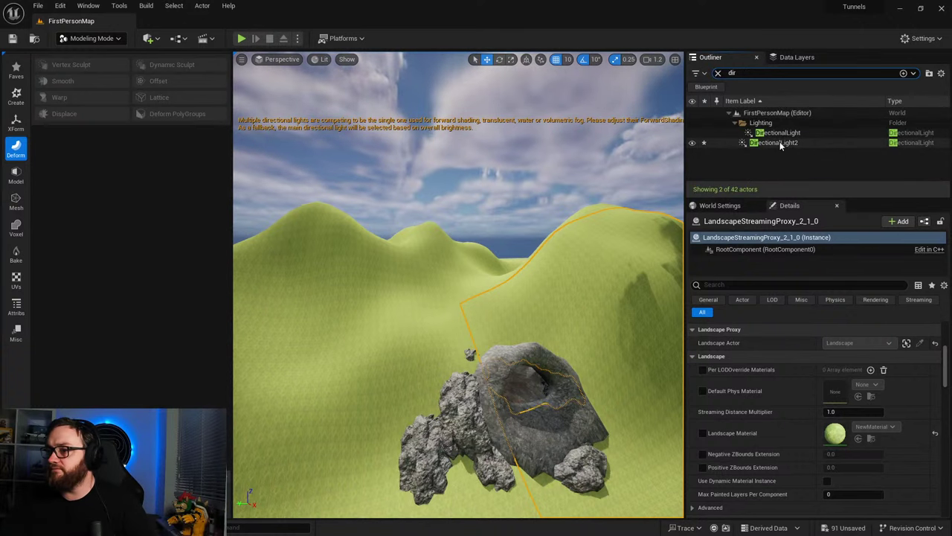
left_click(778, 142)
key("Delete")
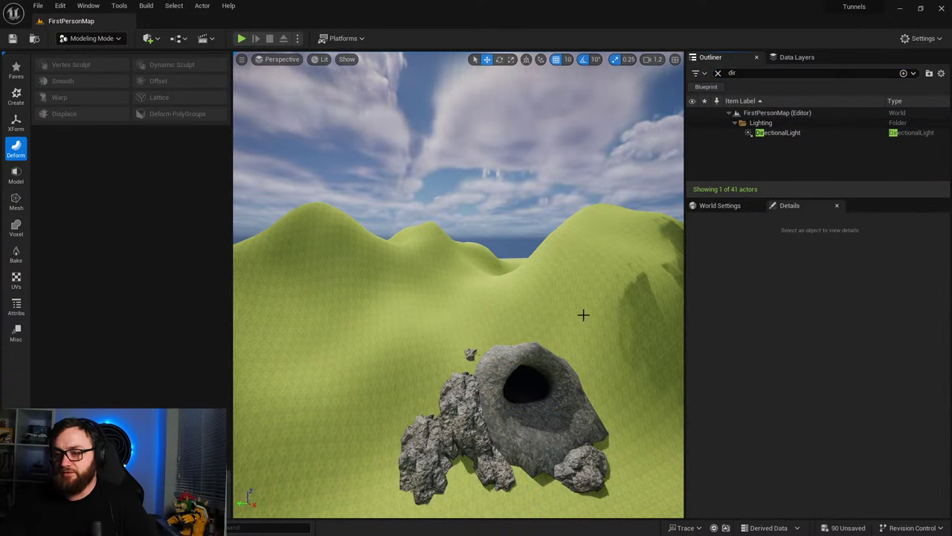
Step: Flatten the torus's lower front lip with Vertex Sculpt, using the Flatten brush at strength 0.162
key("w")
right_click_drag(583, 314, 602, 409)
right_click_drag(499, 335, 531, 308)
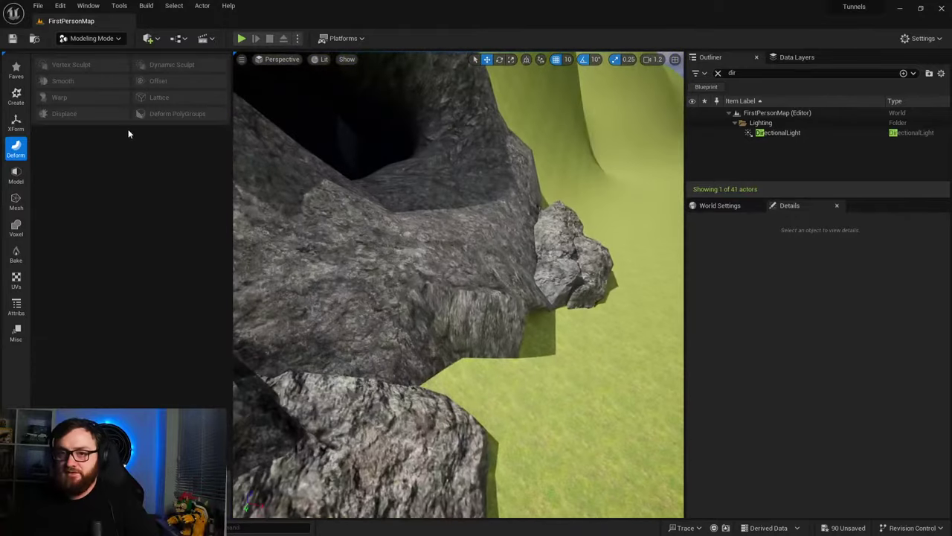
left_click(388, 241)
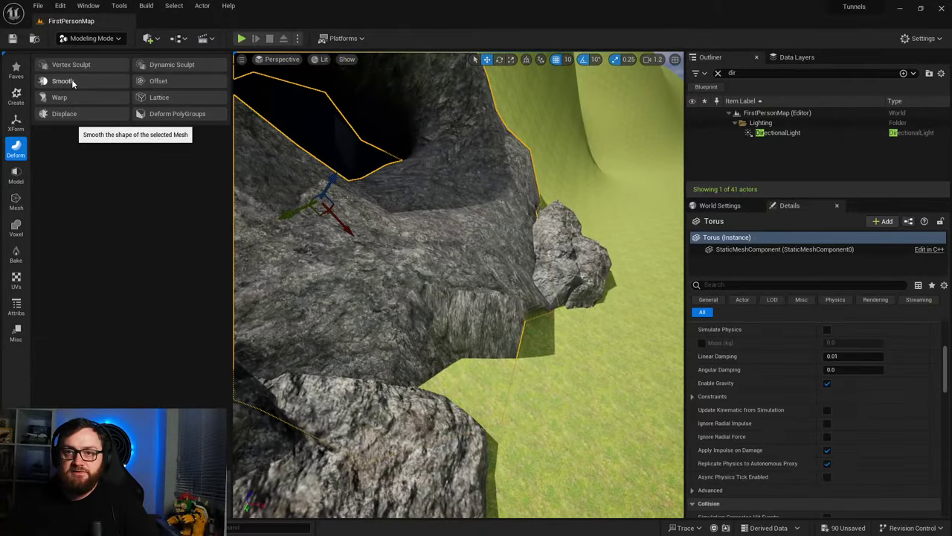
left_click(18, 177)
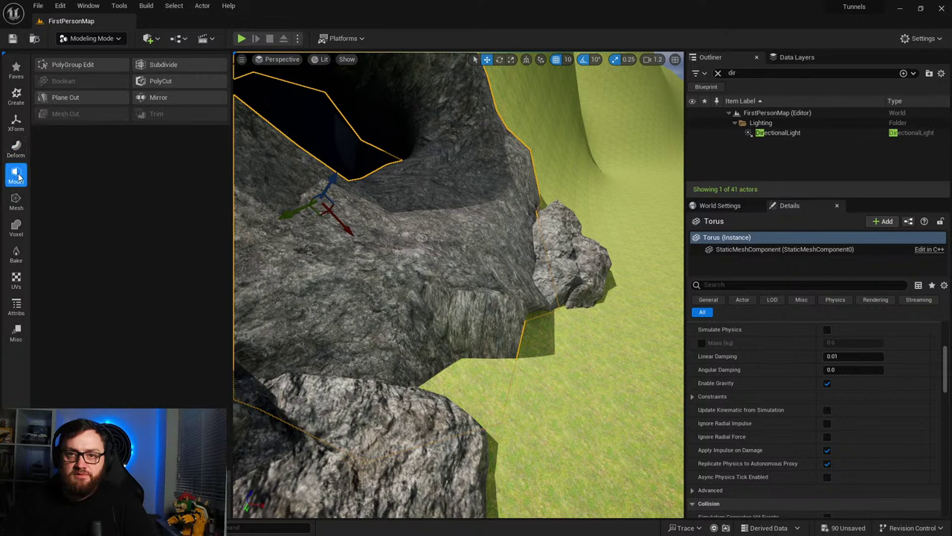
left_click(16, 148)
left_click(71, 66)
left_click(63, 169)
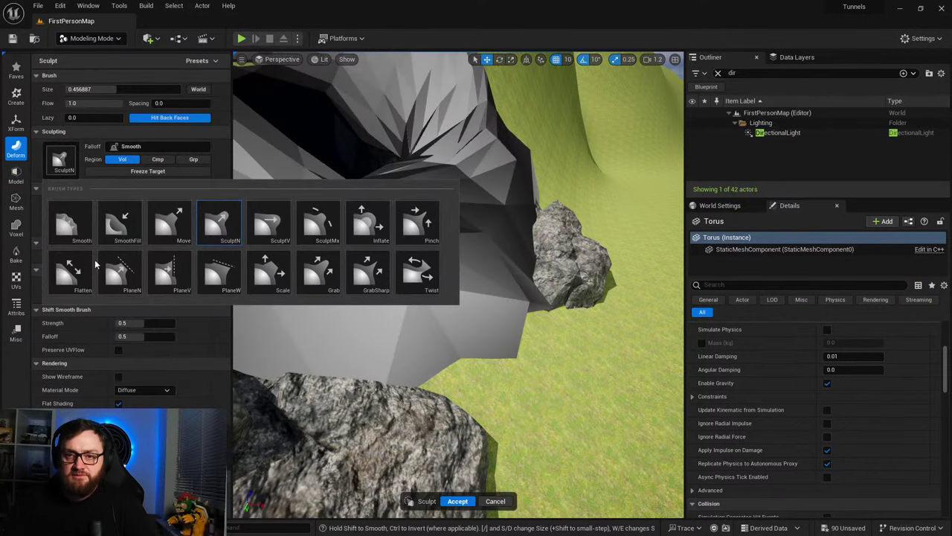
left_click(69, 275)
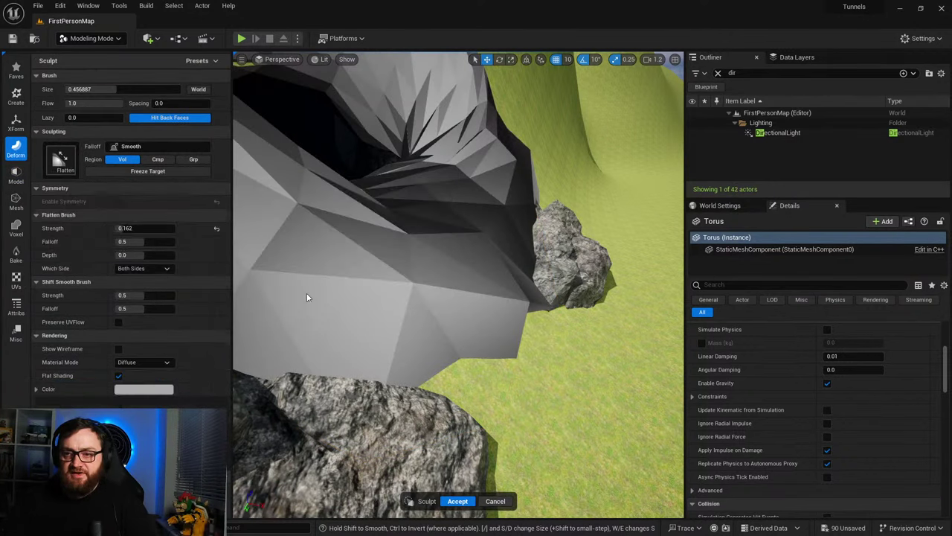
mouse_move(308, 293)
left_mouse_down()
mouse_move(483, 319)
mouse_move(480, 210)
left_mouse_up()
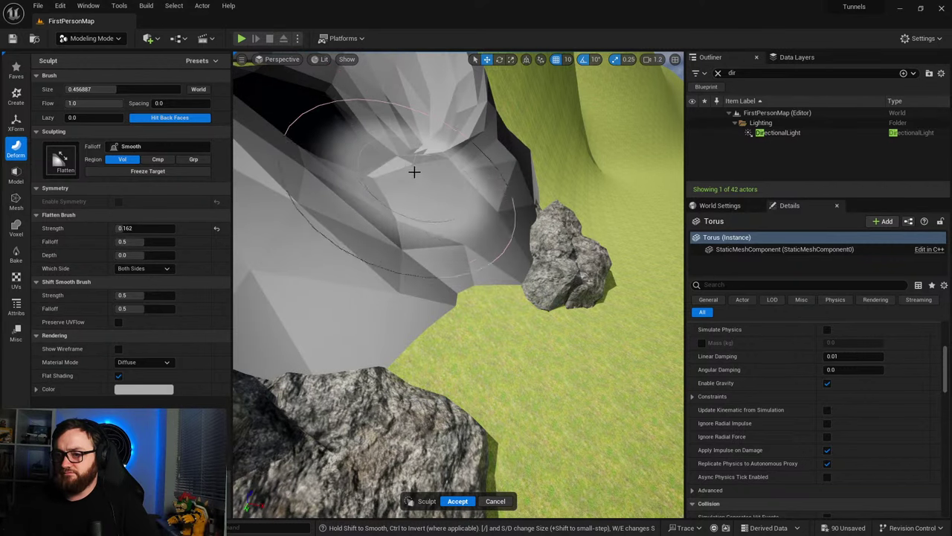
mouse_move(396, 192)
left_mouse_down()
mouse_move(404, 225)
mouse_move(431, 226)
left_mouse_up()
Step: Try flattening the side of the torus opening with the same brush, and undo the stroke
mouse_move(499, 250)
right_mouse_down()
mouse_move(491, 216)
mouse_move(521, 263)
right_mouse_up()
mouse_move(520, 263)
left_mouse_down()
mouse_move(475, 276)
mouse_move(550, 282)
left_mouse_up()
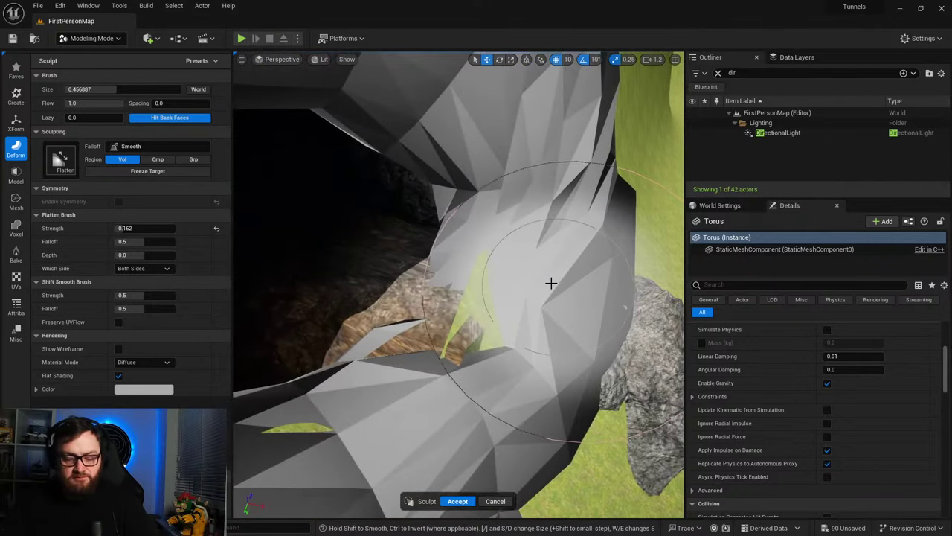
key("ctrl+z")
Step: Reshape the side of the torus opening with the Move brush to cover the grass gap, and accept the sculpt
left_click(63, 161)
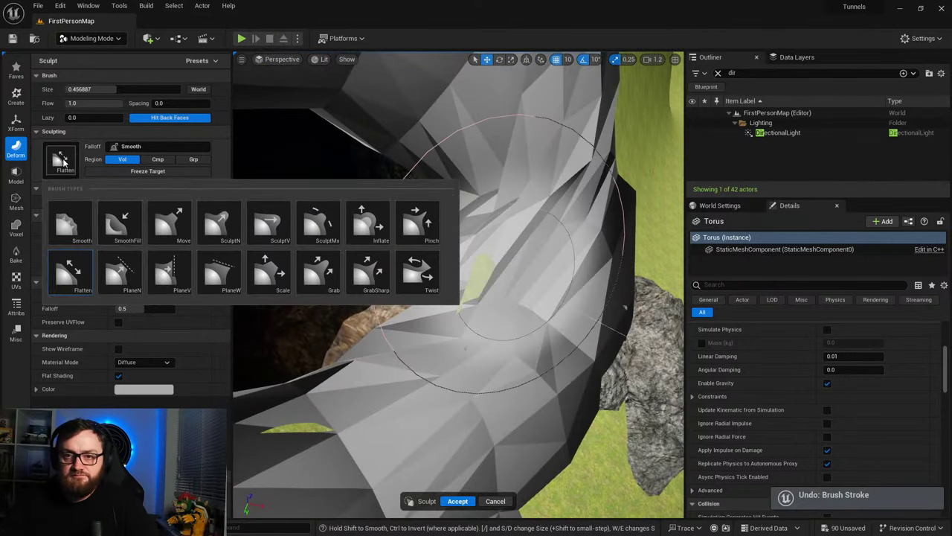
left_click(177, 227)
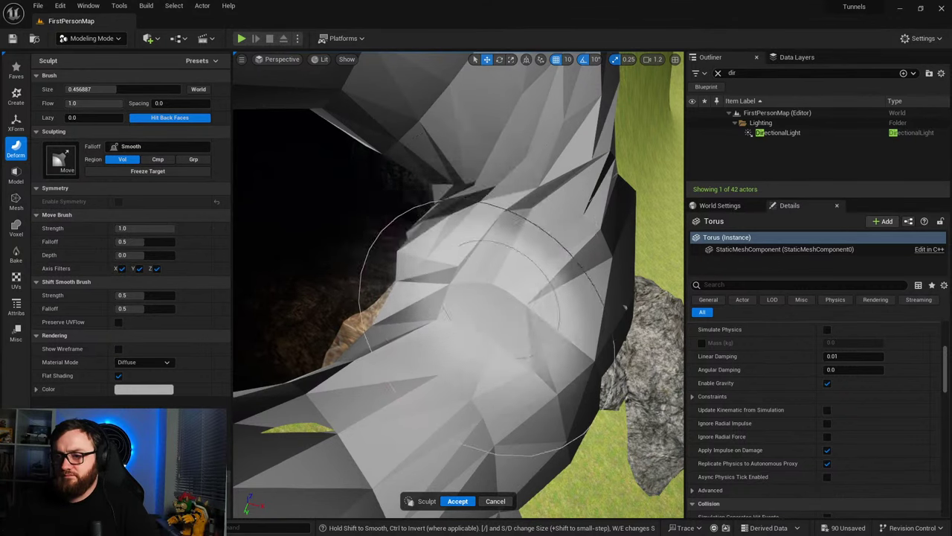
mouse_move(488, 329)
right_mouse_down()
mouse_move(482, 365)
mouse_move(424, 364)
mouse_move(439, 297)
mouse_move(447, 346)
mouse_move(487, 398)
mouse_move(499, 368)
mouse_move(484, 320)
mouse_move(513, 305)
right_mouse_up()
left_click(448, 501)
Step: Play the level from in front of the entrance, walk deep into the dark tunnel, and end the play session
right_click_drag(327, 335, 386, 406)
left_click(424, 397)
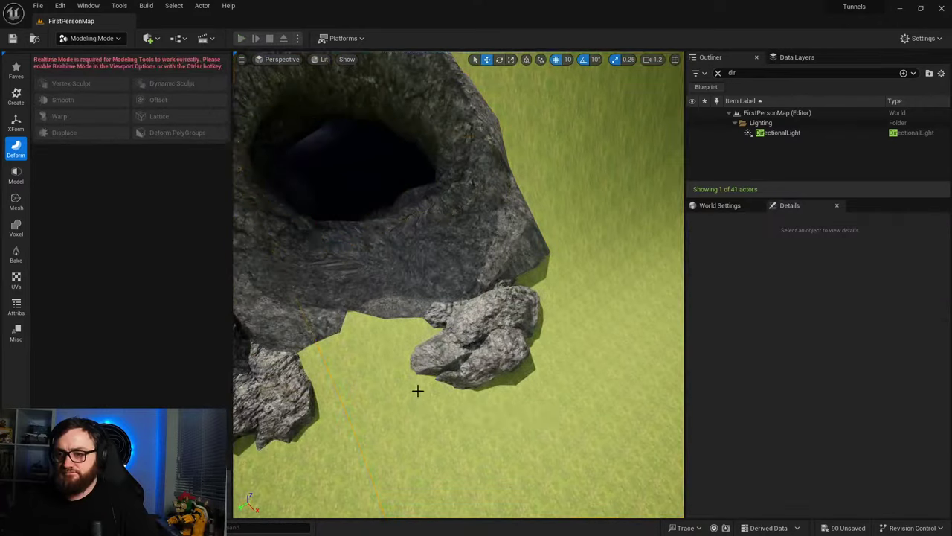
key("w")
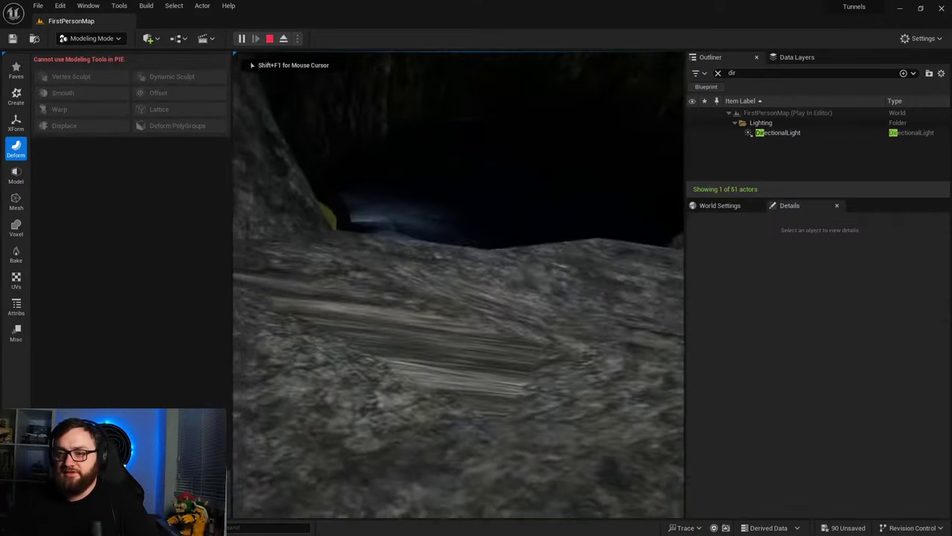
key("w")
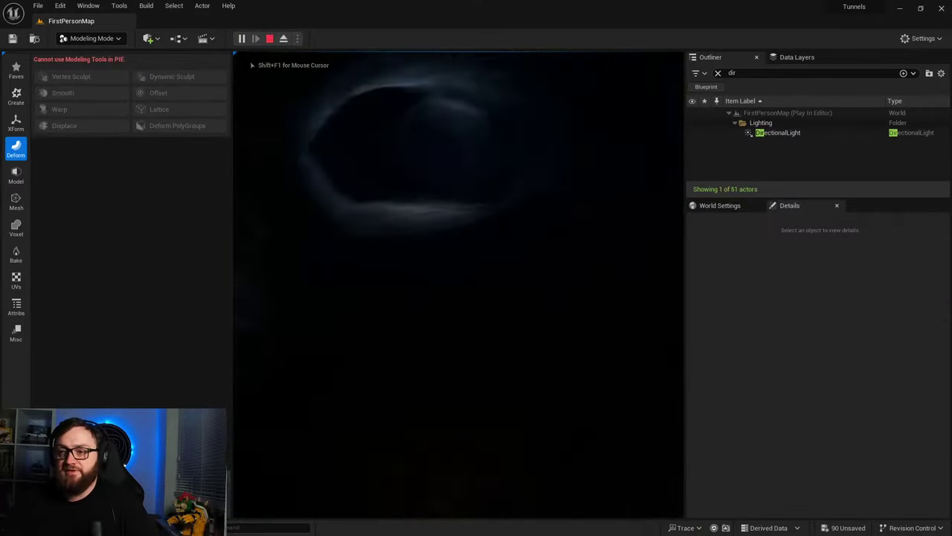
key("w")
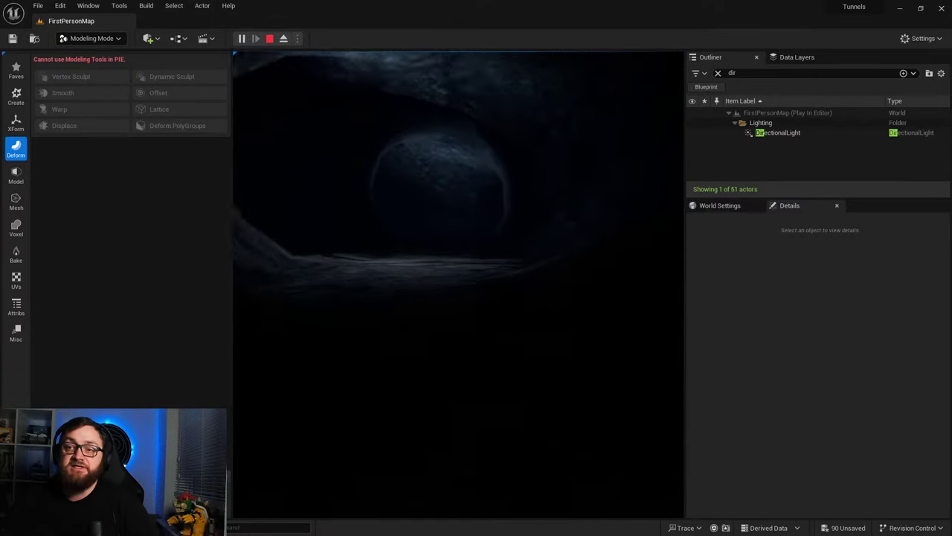
key("w")
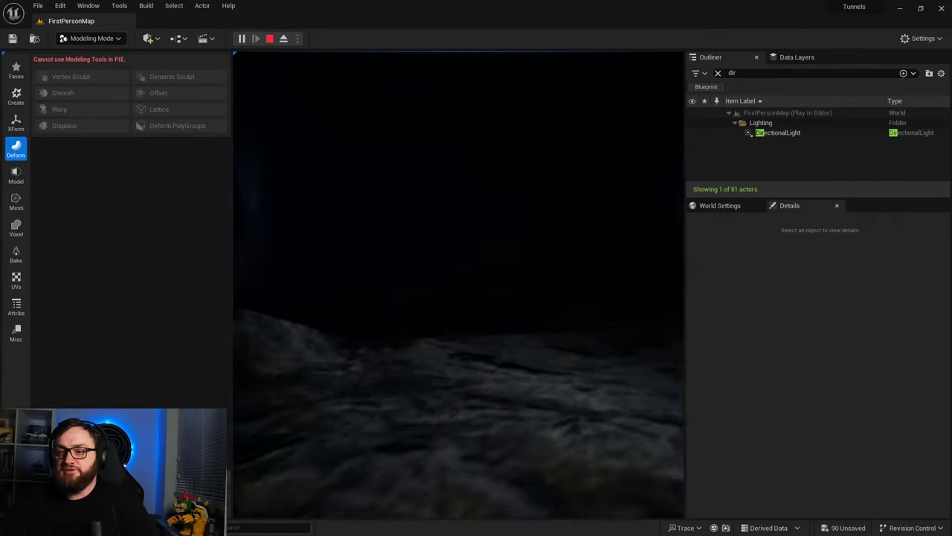
key("w")
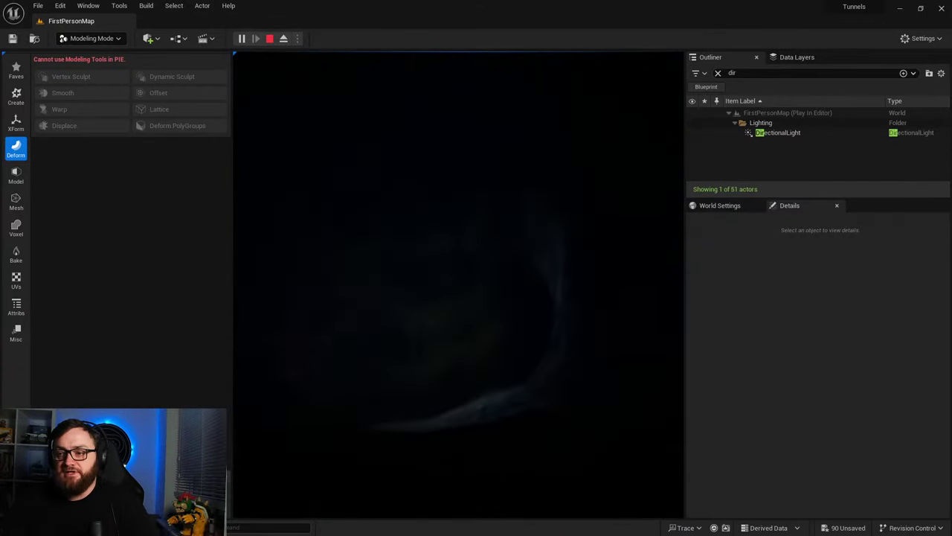
key("Escape")
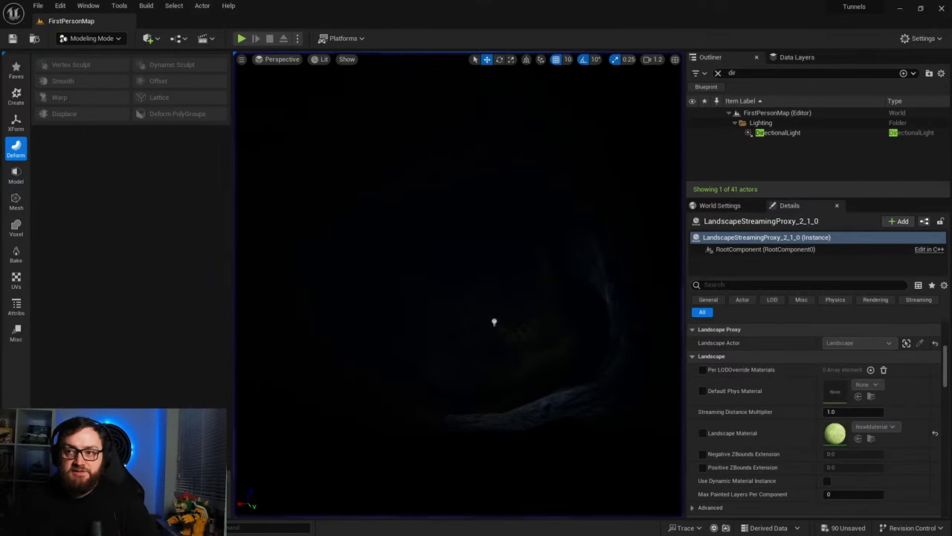
Step: Switch to Selection mode and set the viewport to Unlit so the tunnel interior can be seen
right_click_drag(459, 285, 539, 321)
left_click(104, 43)
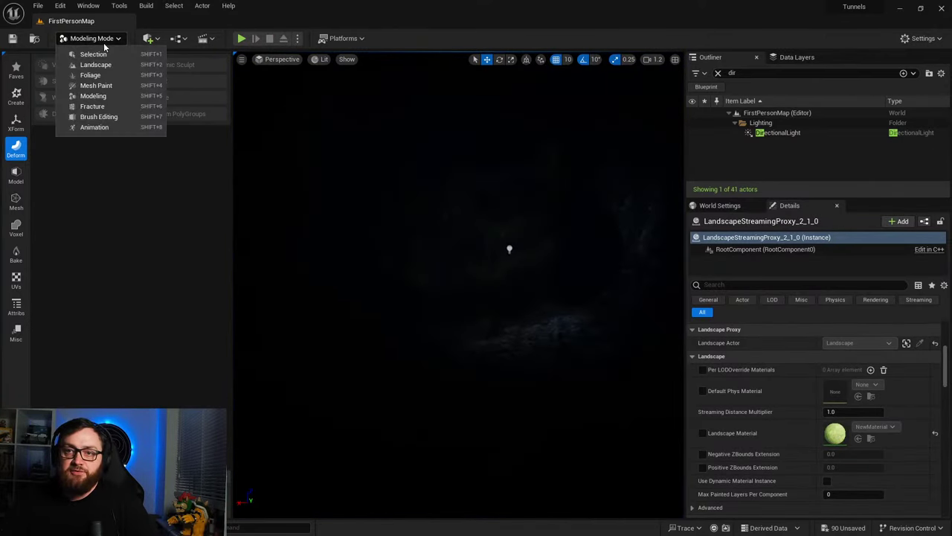
left_click(95, 55)
key("w")
right_click_drag(357, 253, 267, 257)
key("w")
key("w")
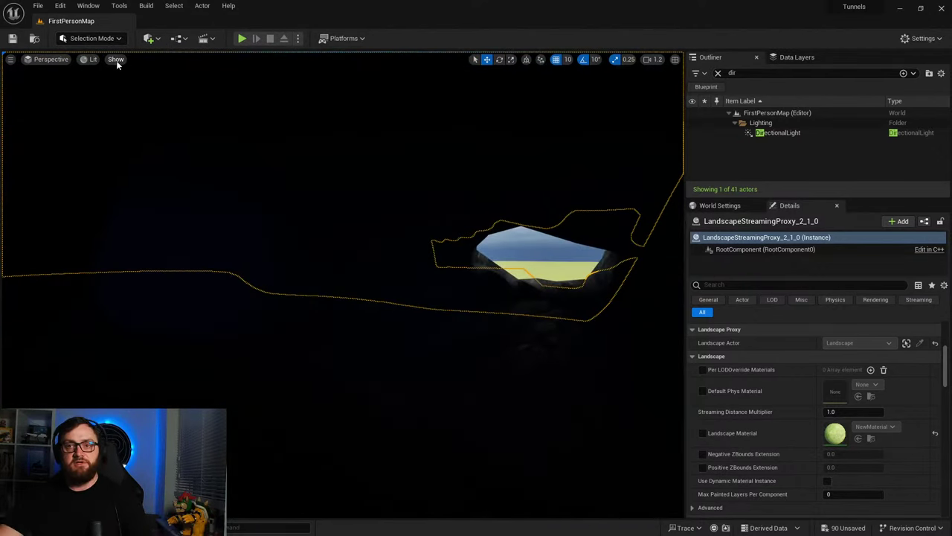
left_click(90, 59)
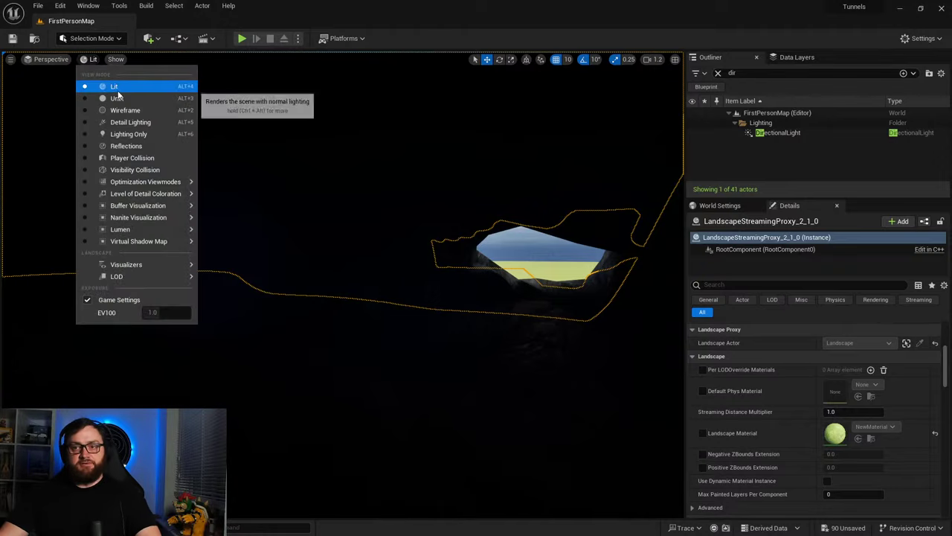
left_click(171, 102)
Step: Place the SM_Cube mesh from the LevelPrototyping Meshes folder on the brown tunnel floor beside the rock wall
right_click_drag(342, 267, 639, 261)
key("w")
right_click_drag(394, 290, 412, 453)
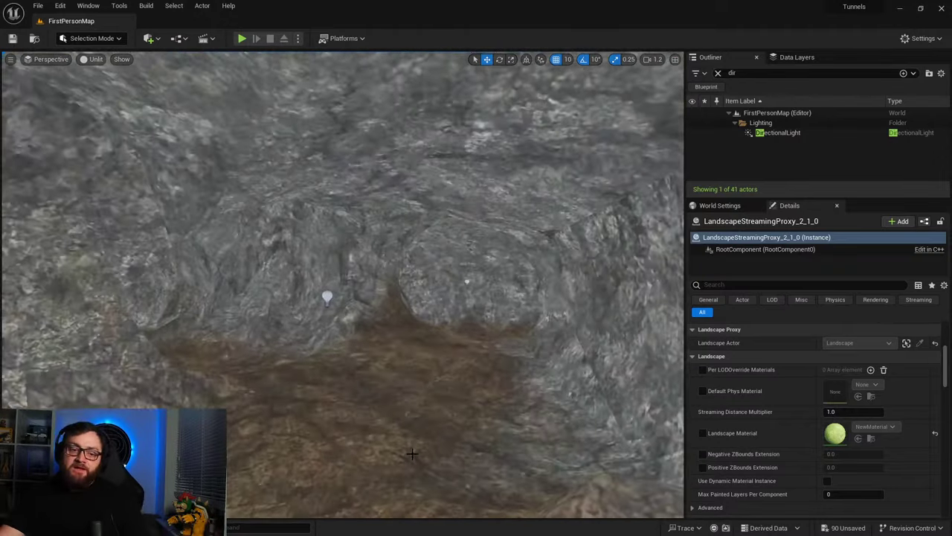
key("w")
right_click_drag(347, 378, 438, 405)
right_click_drag(342, 283, 342, 305)
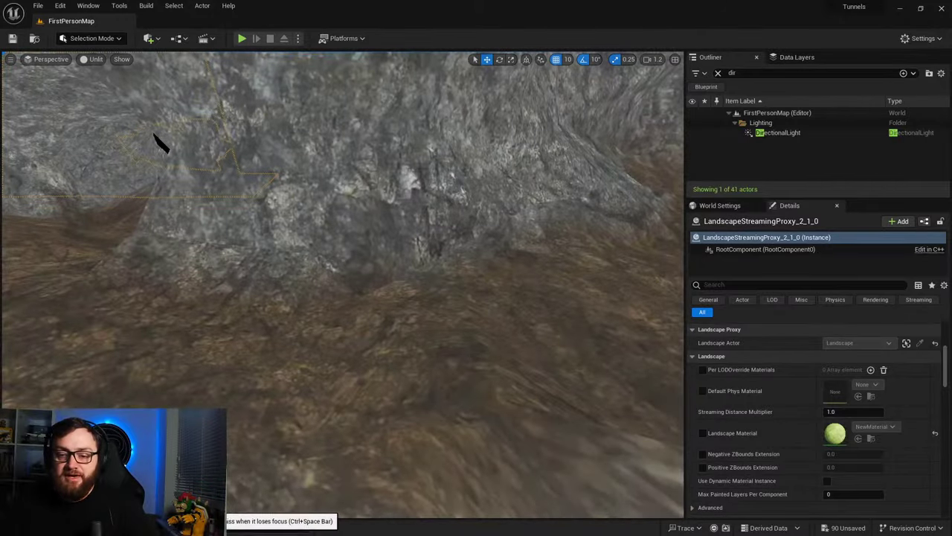
left_click(30, 527)
left_click(252, 268)
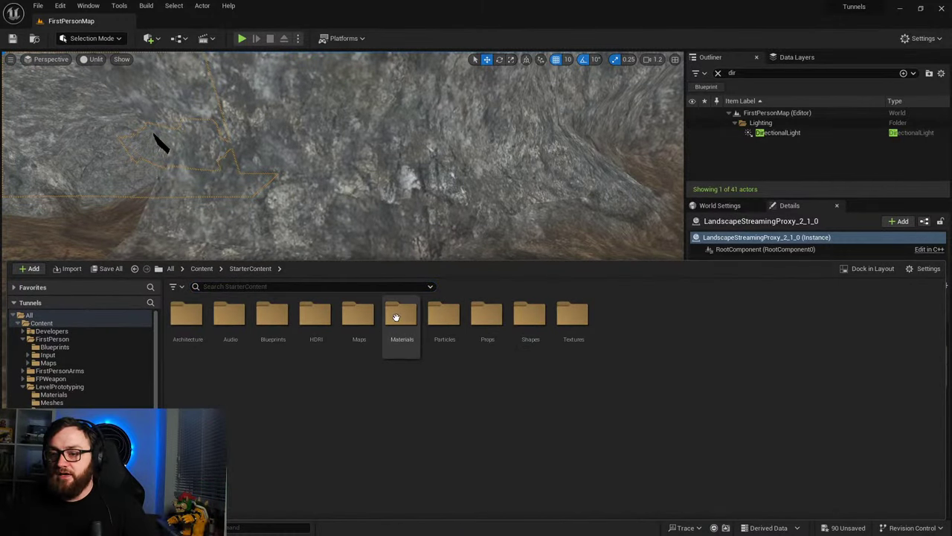
left_click(200, 268)
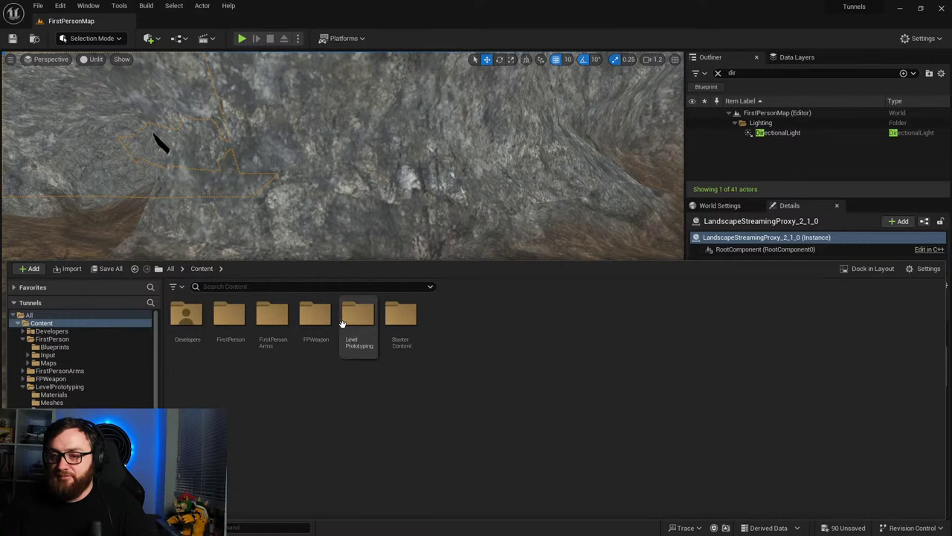
double_click(359, 316)
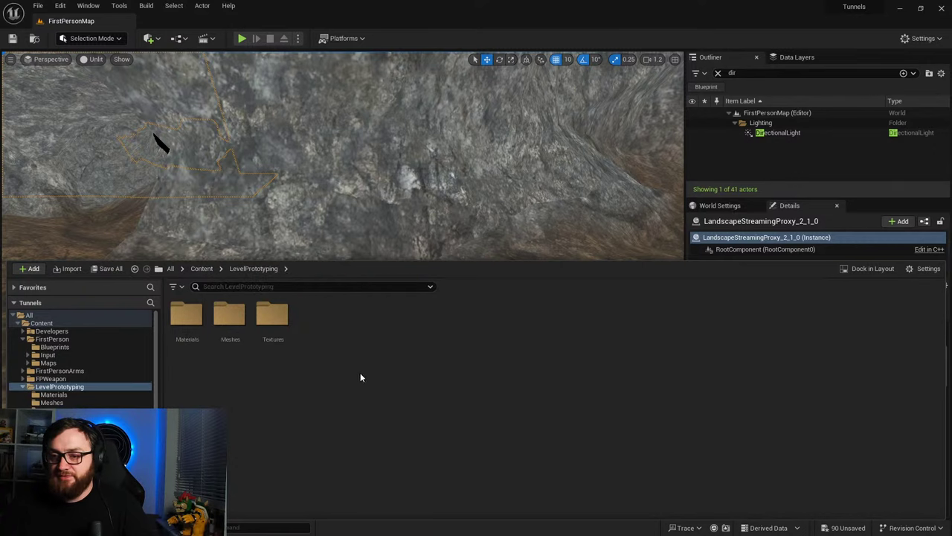
double_click(223, 341)
mouse_move(236, 326)
left_mouse_down()
mouse_move(406, 168)
mouse_move(241, 319)
left_mouse_up()
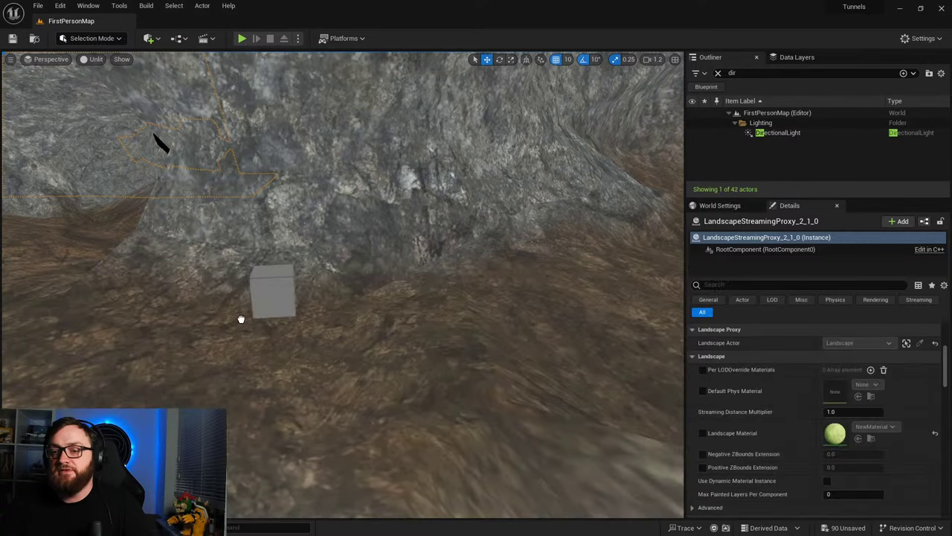
left_click_drag(184, 306, 309, 314)
Step: Scale the cube across the tunnel's width and lengthwise to form a floor slab between the rock walls
right_click_drag(308, 313, 401, 293)
right_click_drag(352, 360, 194, 341)
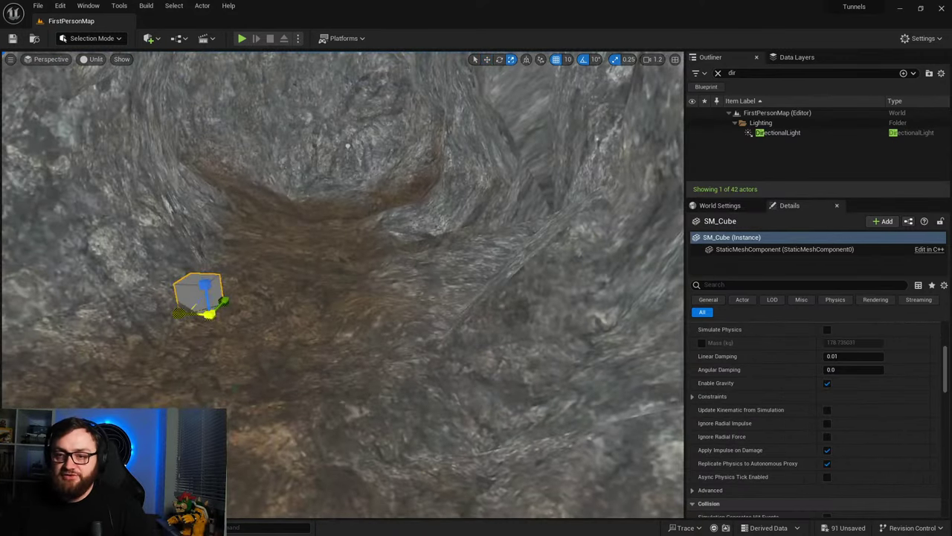
left_click_drag(179, 319, 461, 328)
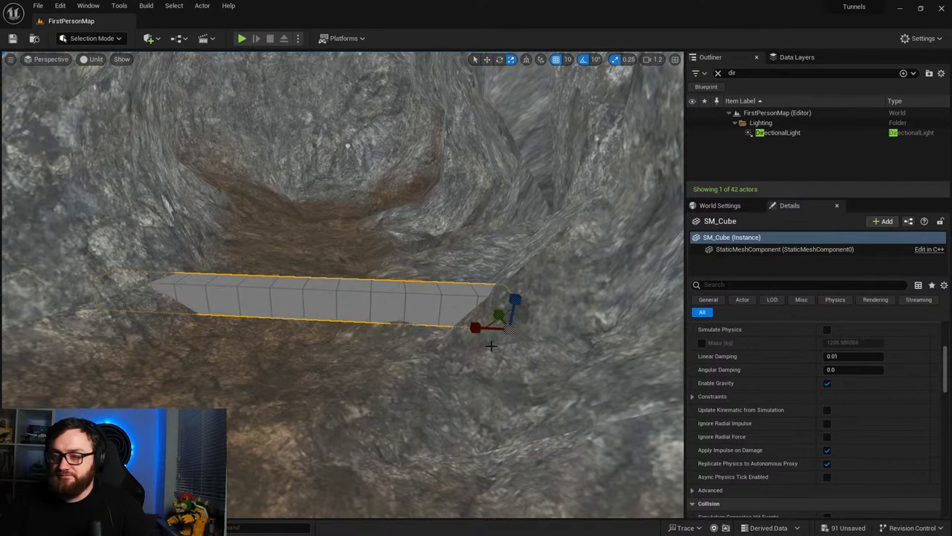
right_click_drag(491, 346, 466, 323)
left_click_drag(402, 304, 319, 299)
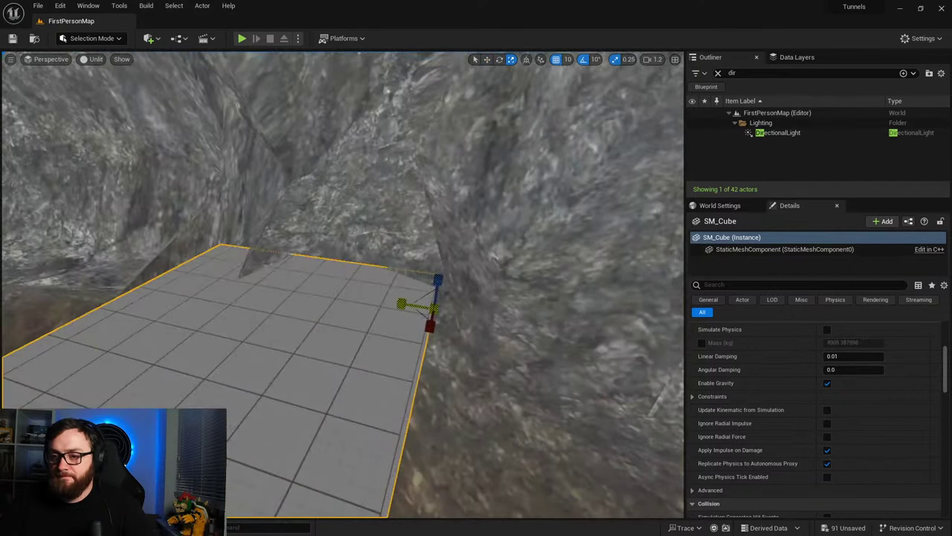
left_click_drag(399, 302, 605, 354)
Step: Thicken the floor slab vertically and adjust its height so it is partly sunk into the cave floor
mouse_move(479, 320)
right_mouse_down()
mouse_move(520, 353)
mouse_move(587, 331)
mouse_move(478, 320)
right_mouse_up()
key("e")
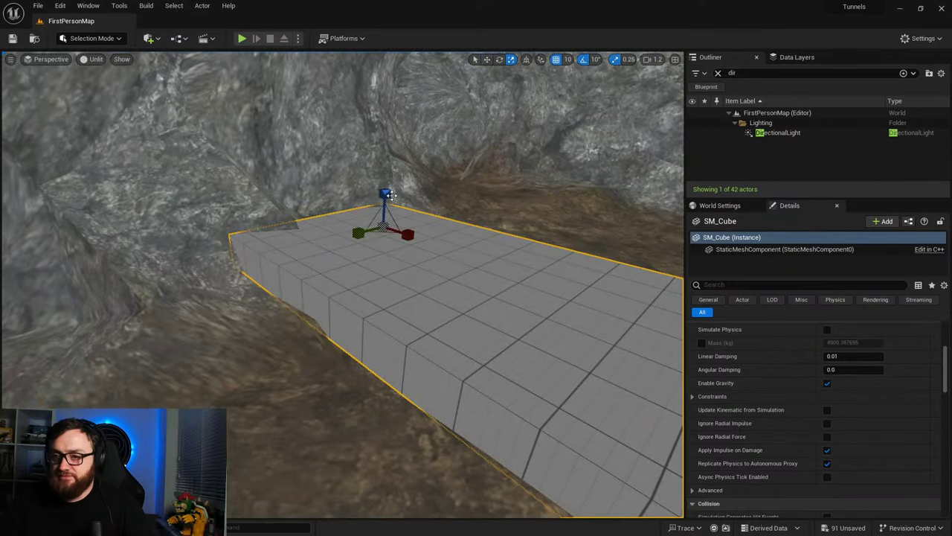
left_click_drag(389, 195, 376, 264)
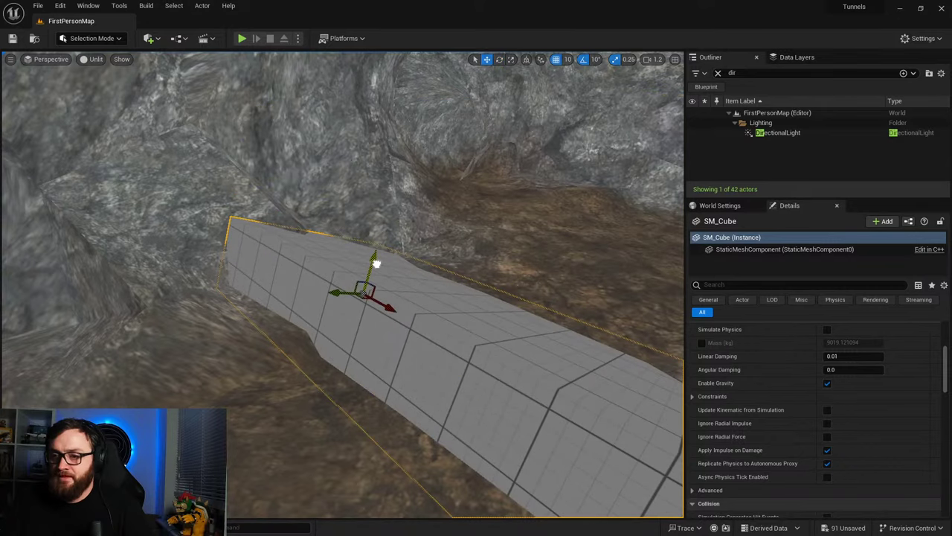
right_click_drag(359, 286, 471, 399)
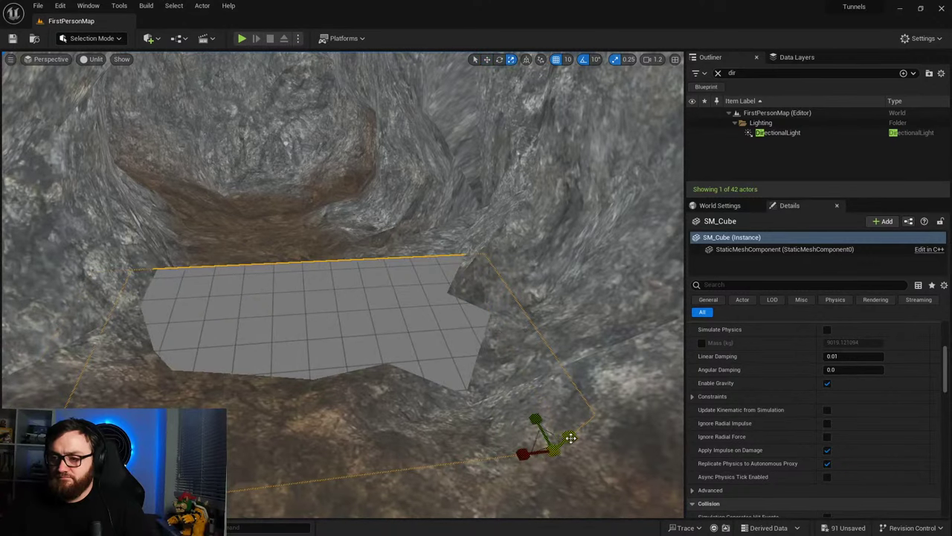
Step: Stretch the slab further along the tunnel so its edges run into the surrounding rock and ground
mouse_move(447, 339)
right_mouse_down()
mouse_move(514, 335)
mouse_move(444, 337)
mouse_move(435, 328)
right_mouse_up()
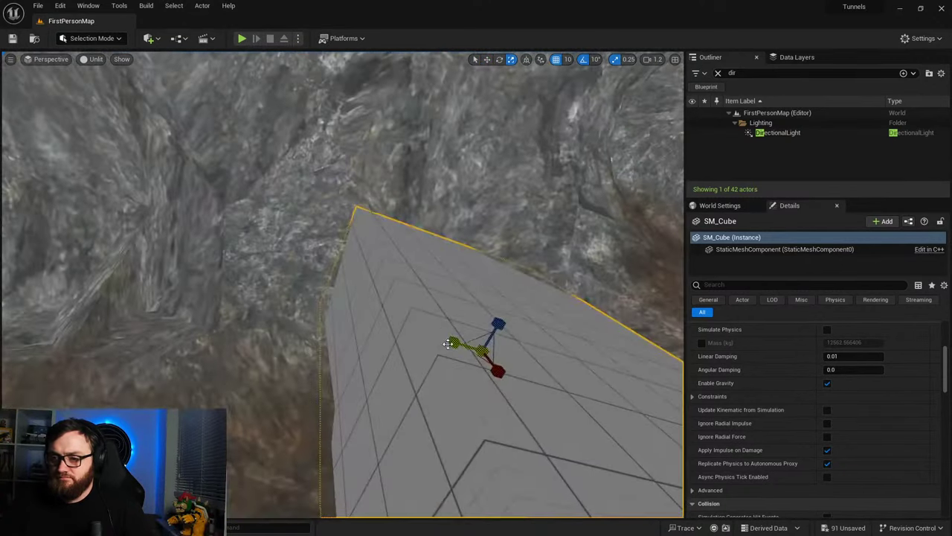
left_click_drag(452, 342, 410, 334)
right_click_drag(410, 333, 483, 362)
key("w")
left_click_drag(362, 304, 399, 315)
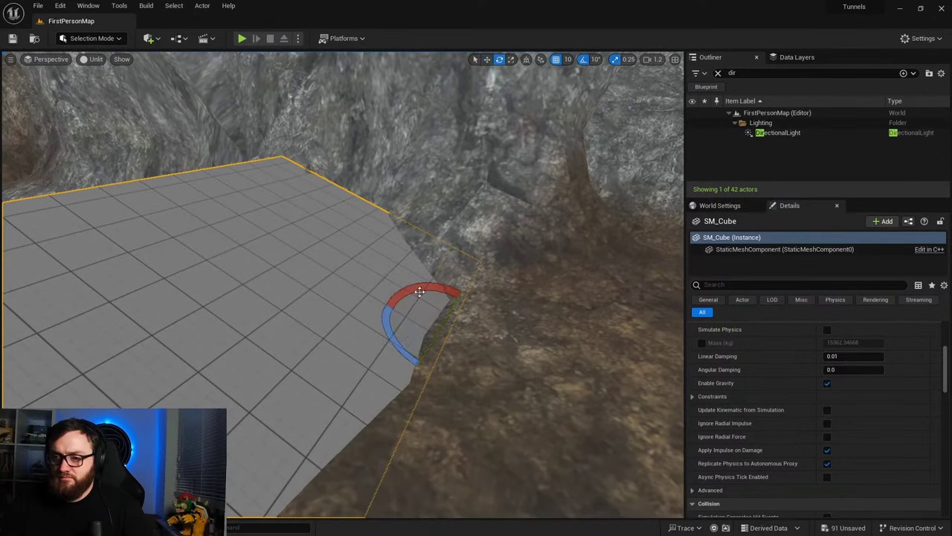
right_click_drag(420, 291, 469, 312)
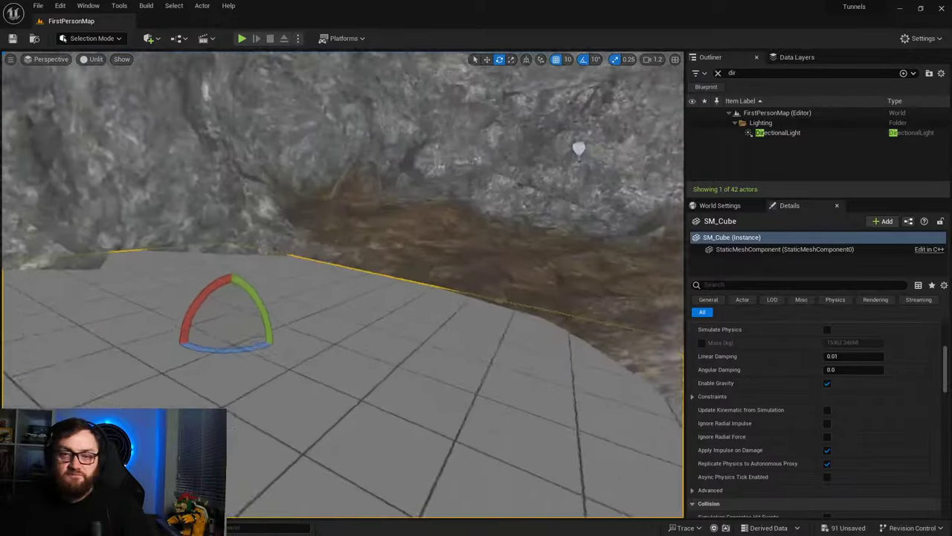
right_click_drag(376, 293, 295, 369)
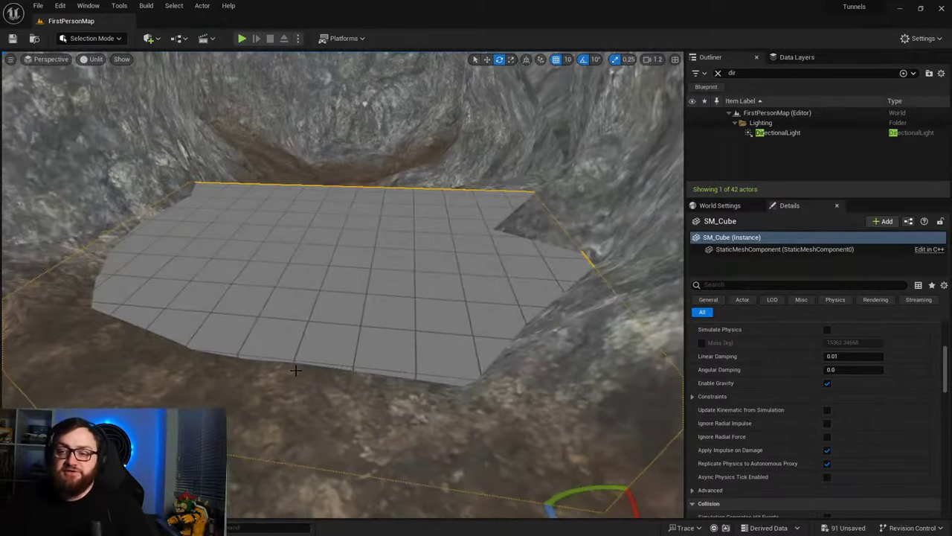
Step: Switch to Modeling mode, try Vertex Sculpt with the Move brush on the slab, and accept to close the tool
left_click(154, 39)
left_click(110, 39)
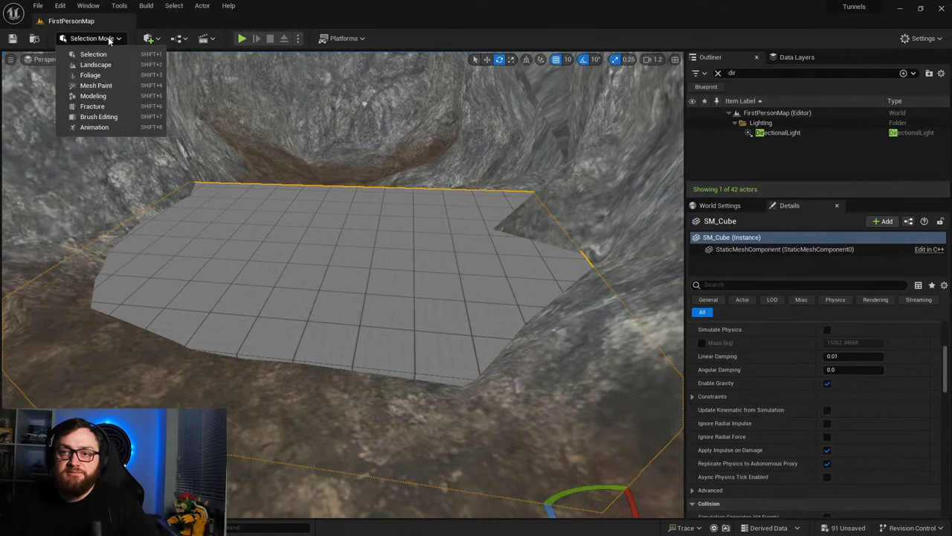
left_click(97, 95)
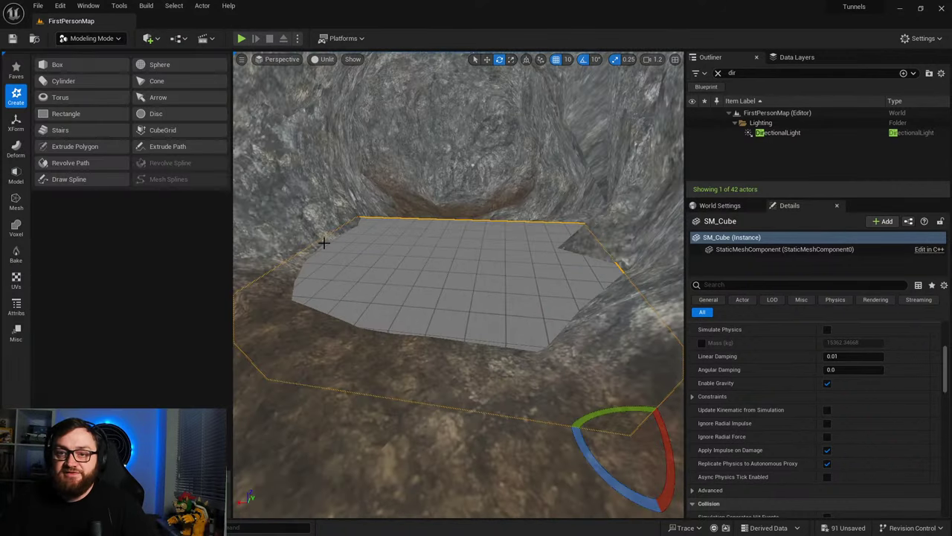
left_click(15, 150)
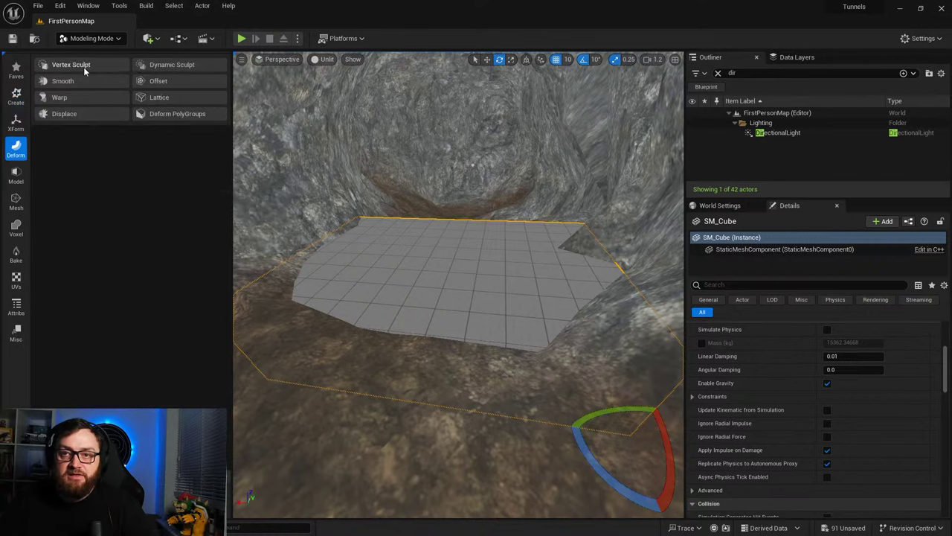
left_click(72, 66)
key("w")
mouse_move(387, 228)
right_mouse_down()
mouse_move(357, 253)
mouse_move(389, 228)
right_mouse_up()
mouse_move(443, 214)
right_mouse_down()
mouse_move(438, 195)
mouse_move(483, 205)
mouse_move(439, 236)
mouse_move(366, 216)
right_mouse_up()
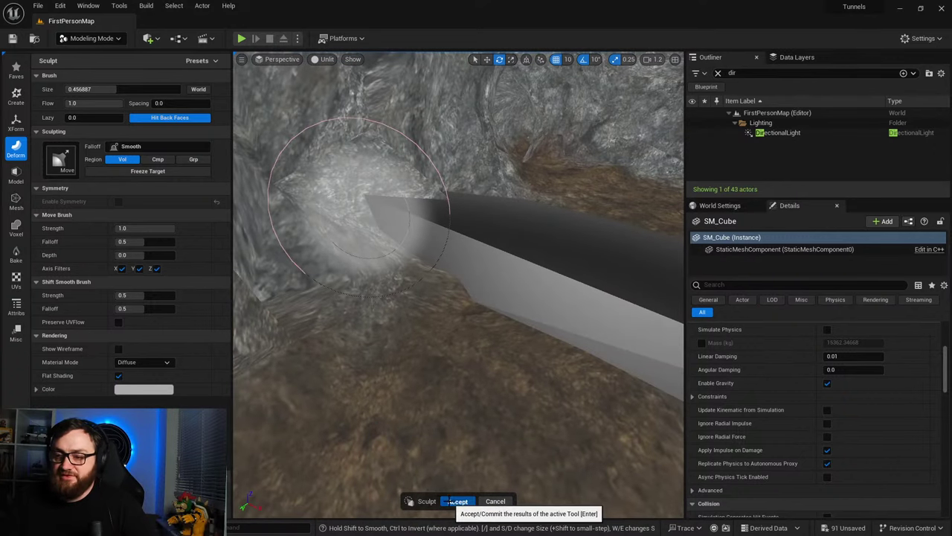
left_click(454, 501)
Step: Use Dynamic Sculpt with brush size 0.08 and remeshing enabled to stroke across the slab's surface and edges, and accept the result
left_click(162, 66)
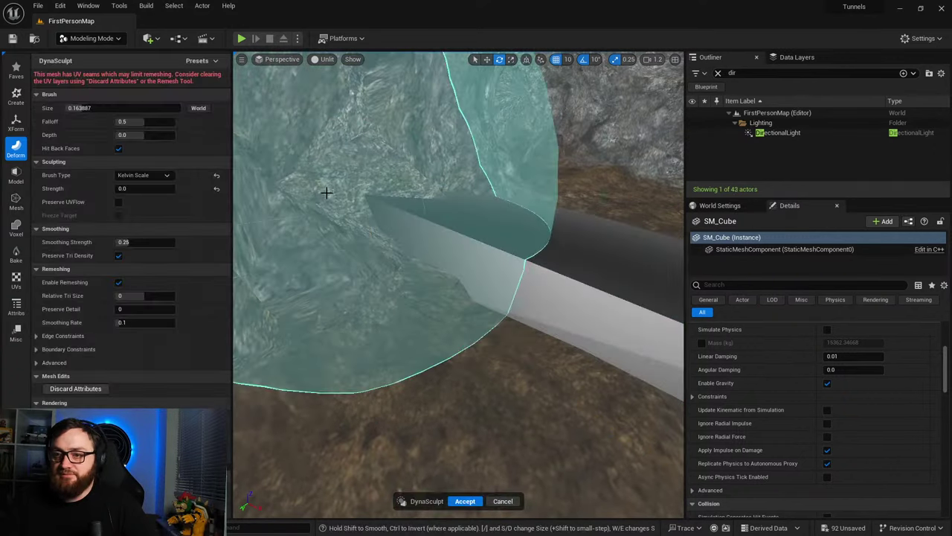
left_click_drag(82, 110, 72, 109)
mouse_move(399, 211)
left_mouse_down()
mouse_move(391, 219)
mouse_move(506, 245)
mouse_move(524, 300)
mouse_move(511, 330)
left_mouse_up()
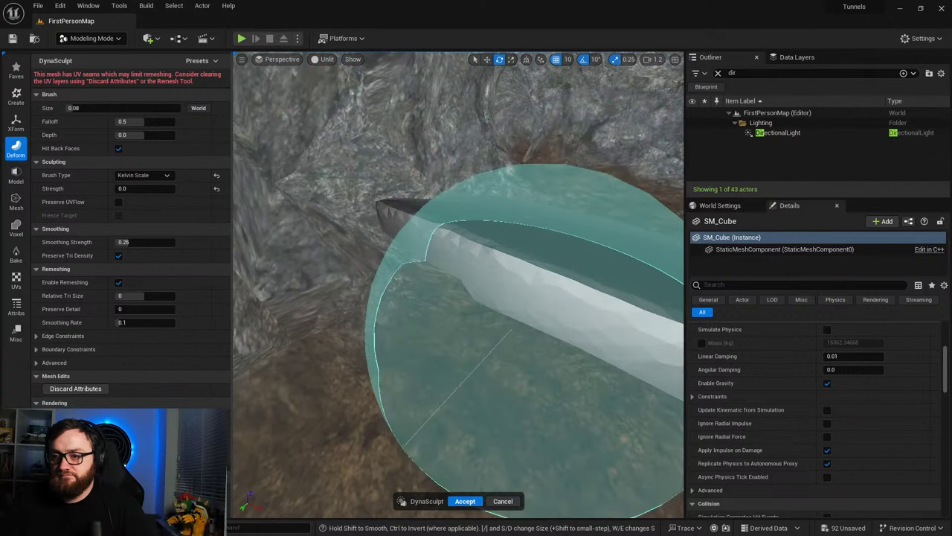
mouse_move(511, 329)
right_mouse_down()
mouse_move(484, 273)
mouse_move(447, 277)
right_mouse_up()
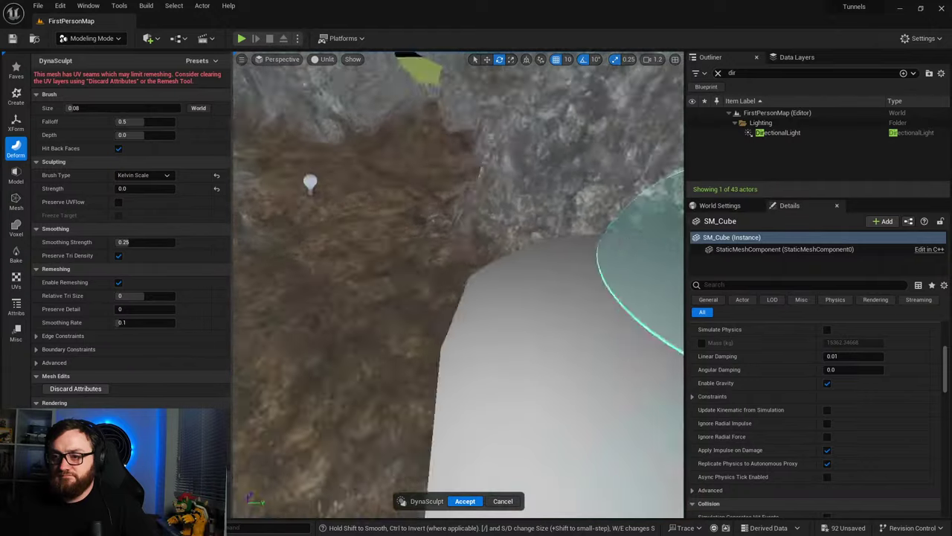
right_click_drag(528, 223, 446, 280)
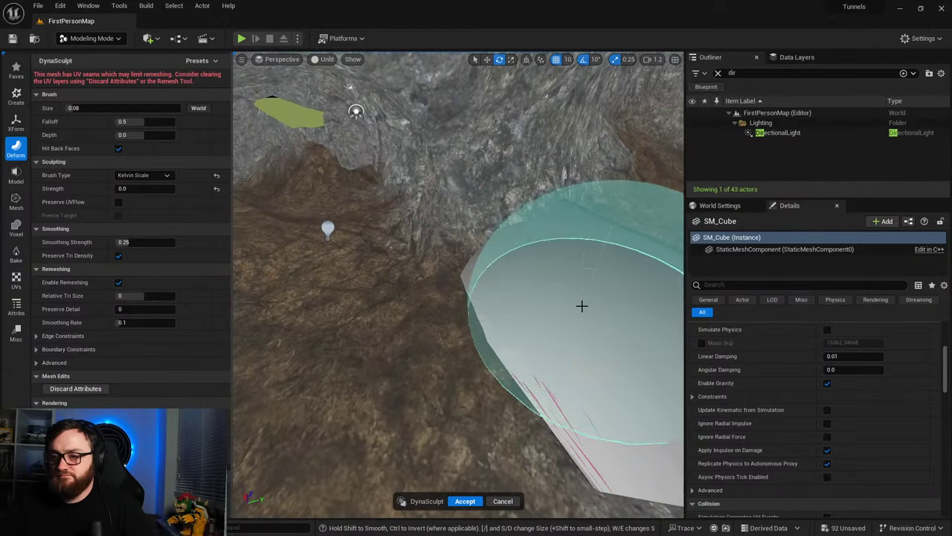
right_click_drag(616, 387, 537, 339)
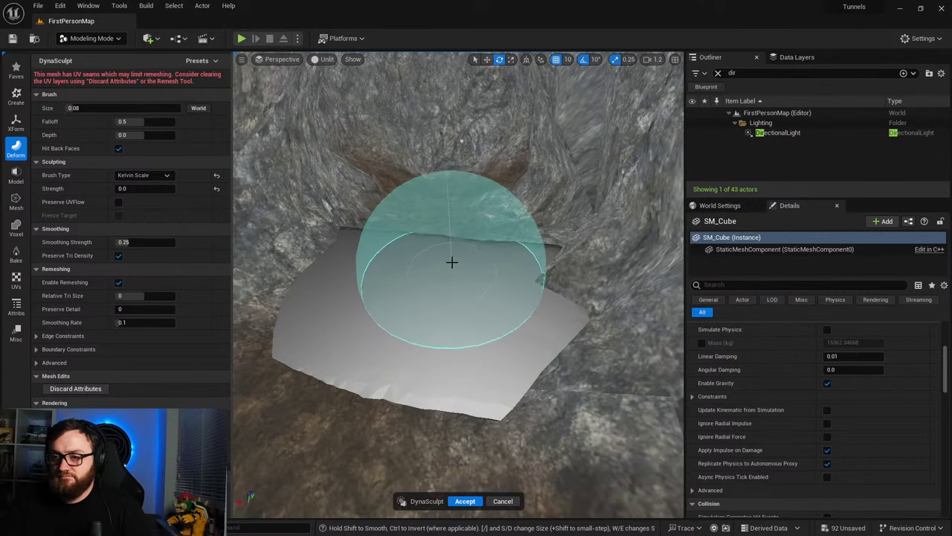
right_click_drag(546, 253, 531, 259)
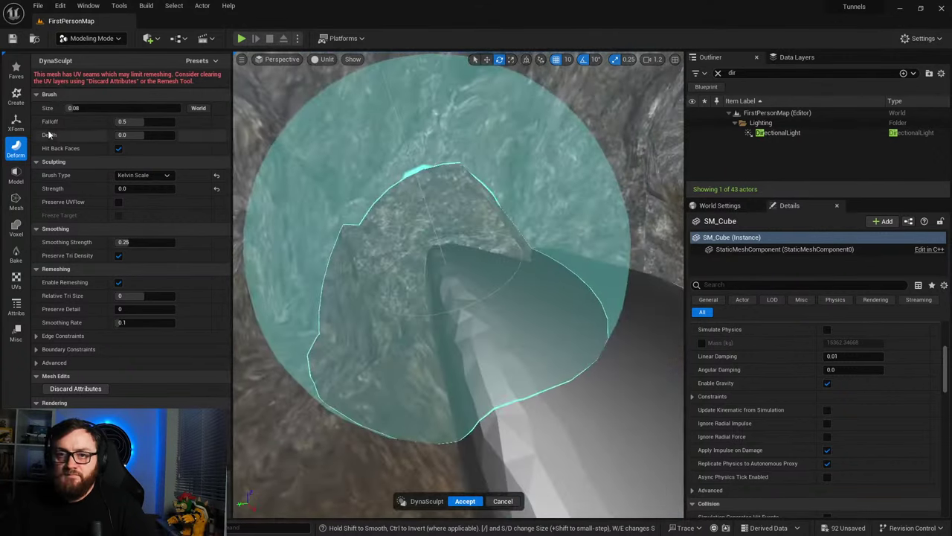
left_click(464, 501)
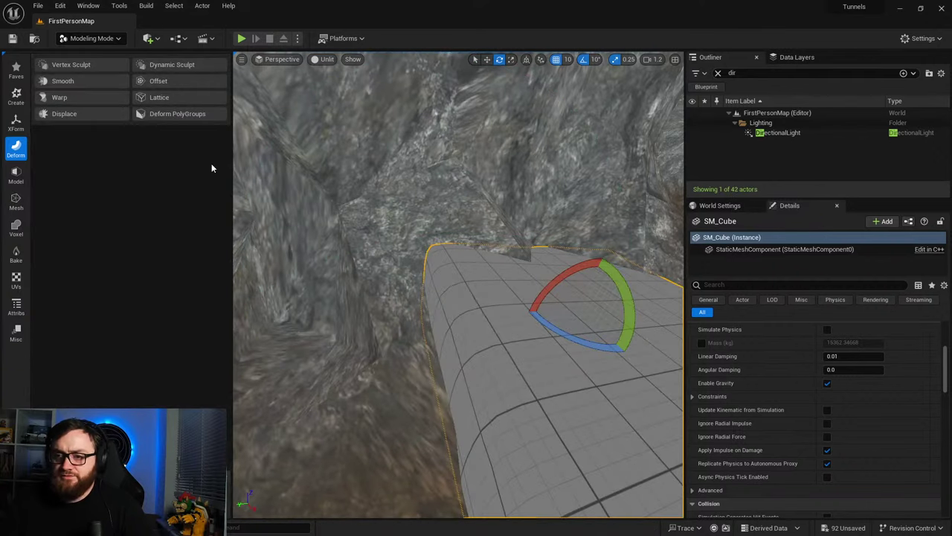
Step: Reshape the slab's edges into uneven rock with Vertex Sculpt's Move brush, blending its ends into the tunnel walls, and accept the sculpt
left_click(69, 67)
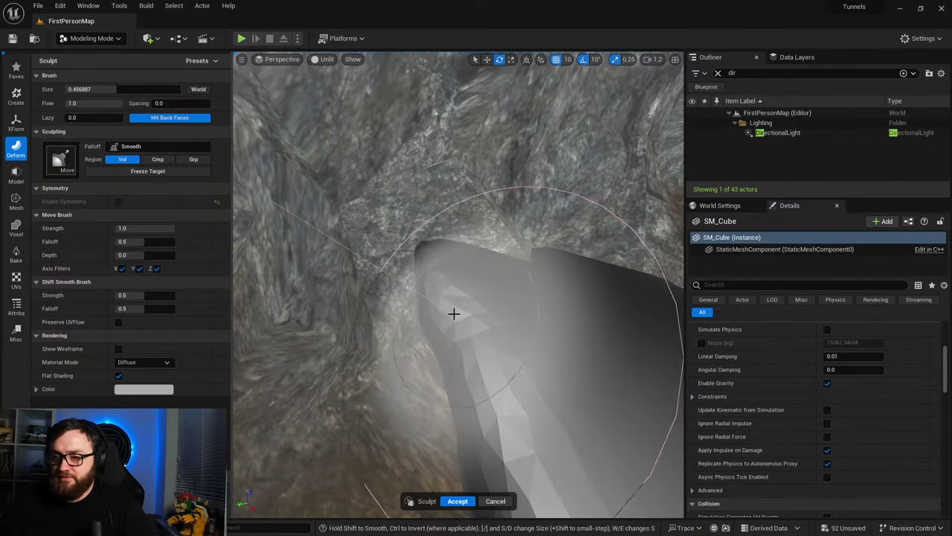
right_click_drag(453, 312, 436, 318)
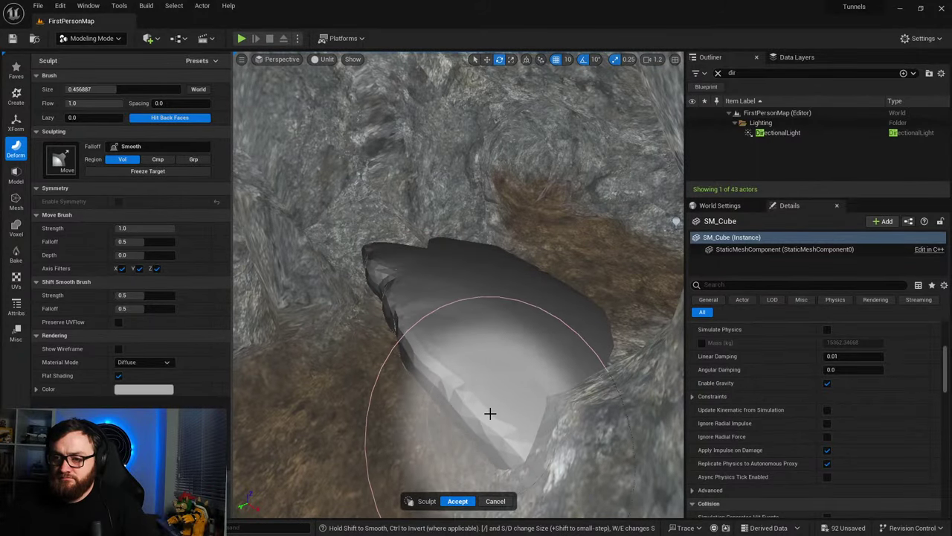
right_click_drag(424, 321, 408, 320)
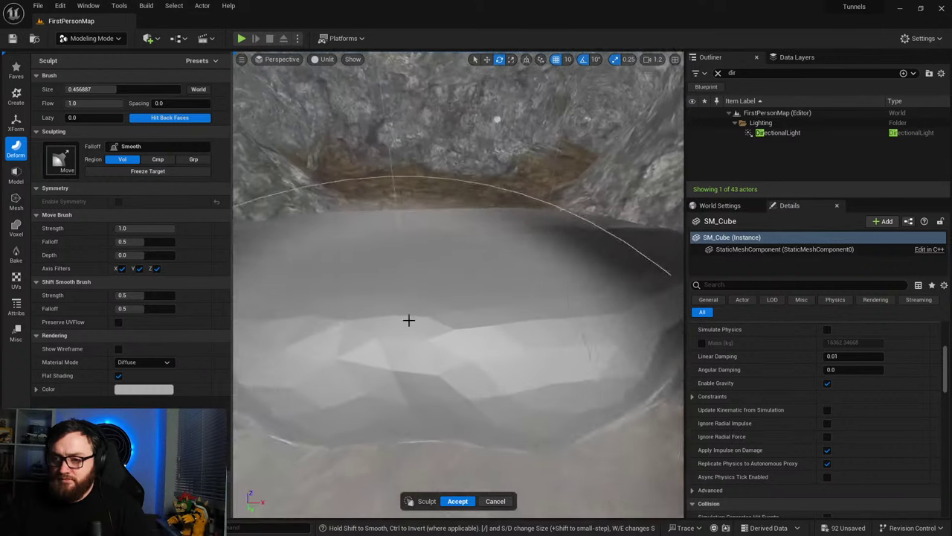
left_click_drag(402, 305, 405, 285)
mouse_move(405, 285)
right_mouse_down()
mouse_move(444, 293)
mouse_move(442, 285)
mouse_move(491, 273)
mouse_move(436, 325)
mouse_move(426, 295)
right_mouse_up()
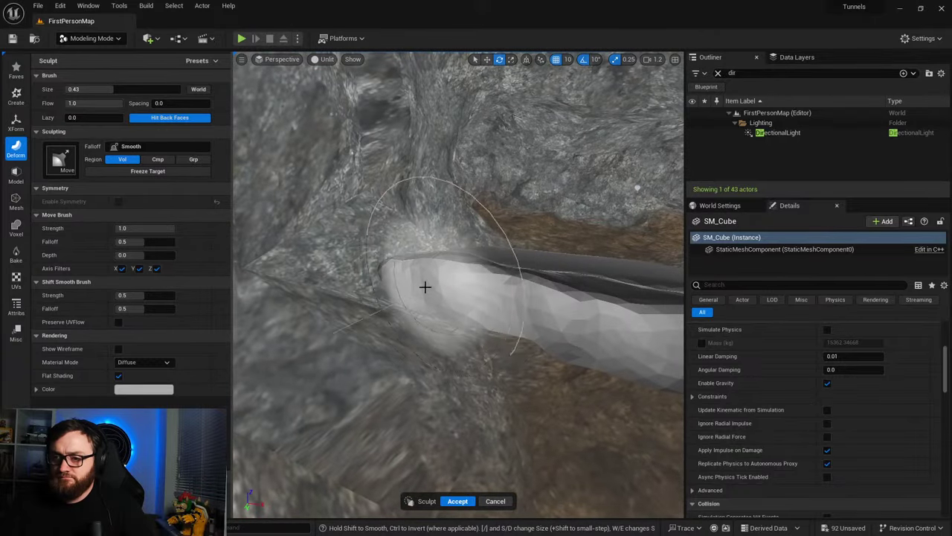
right_click_drag(546, 314, 551, 338)
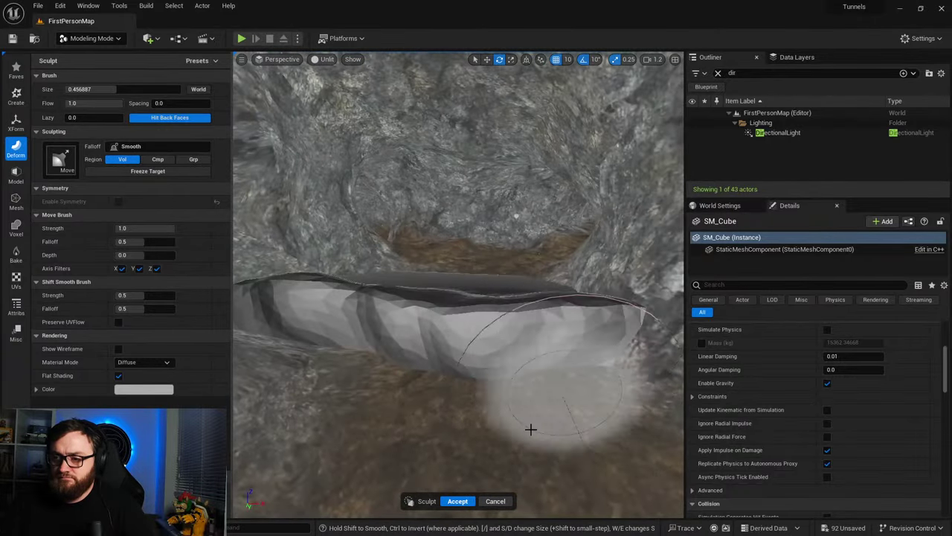
left_click(457, 500)
Step: Start AutoUV with the Patch Builder method on the sculpted slab and examine its checkerboard preview
mouse_move(468, 446)
right_mouse_down()
mouse_move(428, 406)
mouse_move(342, 398)
right_mouse_up()
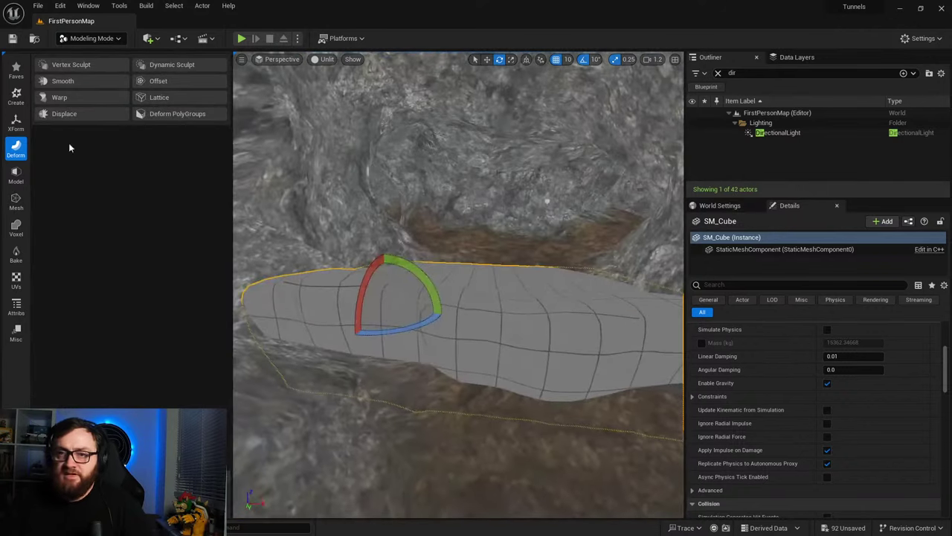
left_click(16, 281)
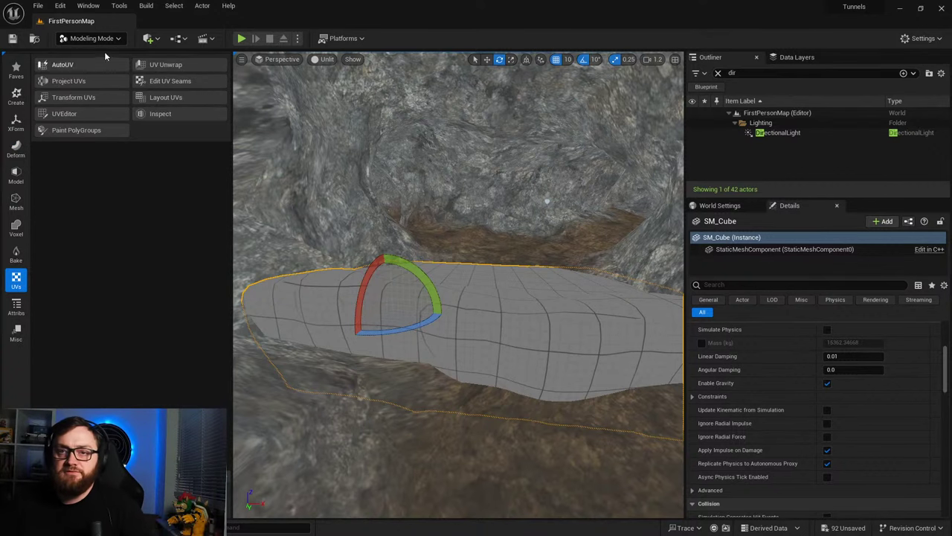
left_click(63, 65)
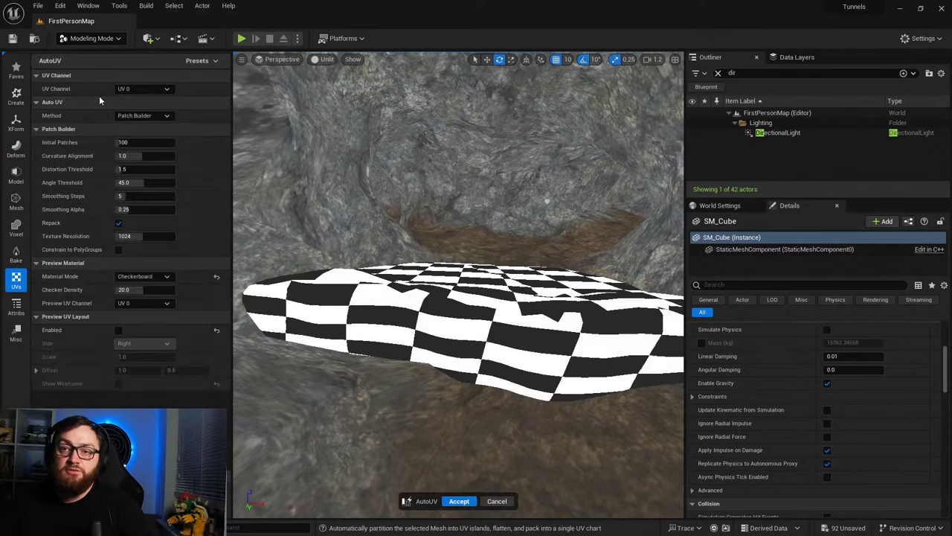
right_click_drag(255, 214, 330, 264)
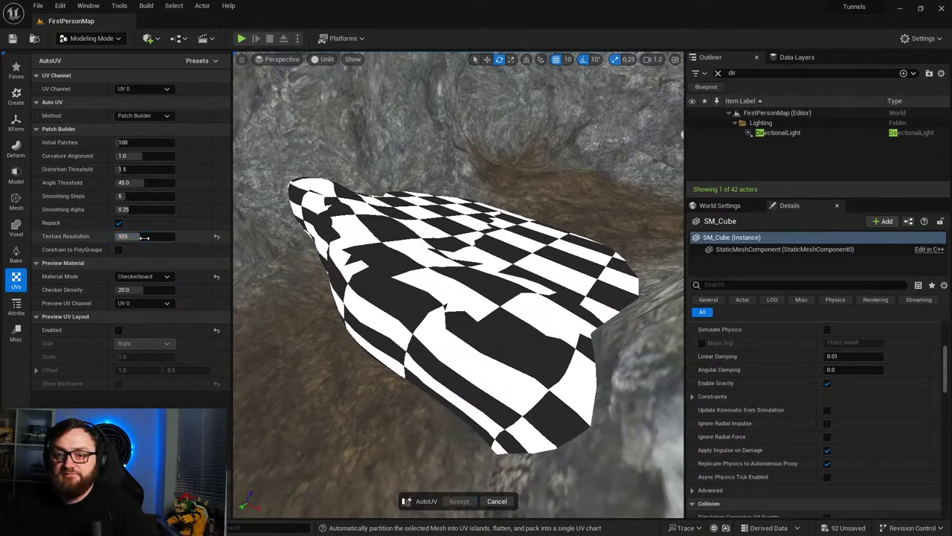
Step: Try AutoUV with 10 initial patches, examine the checkerboard over the slab, and restore the default of 100
left_click(216, 236)
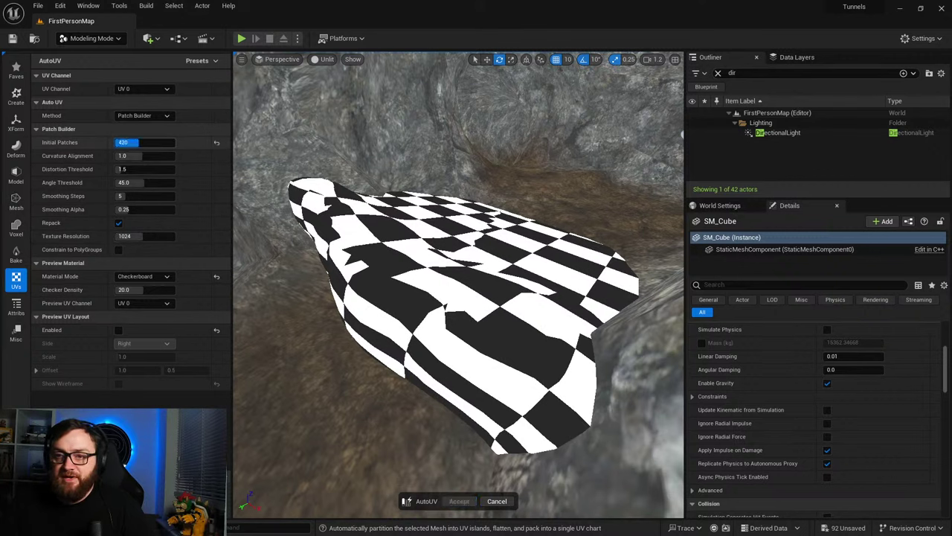
left_click(217, 143)
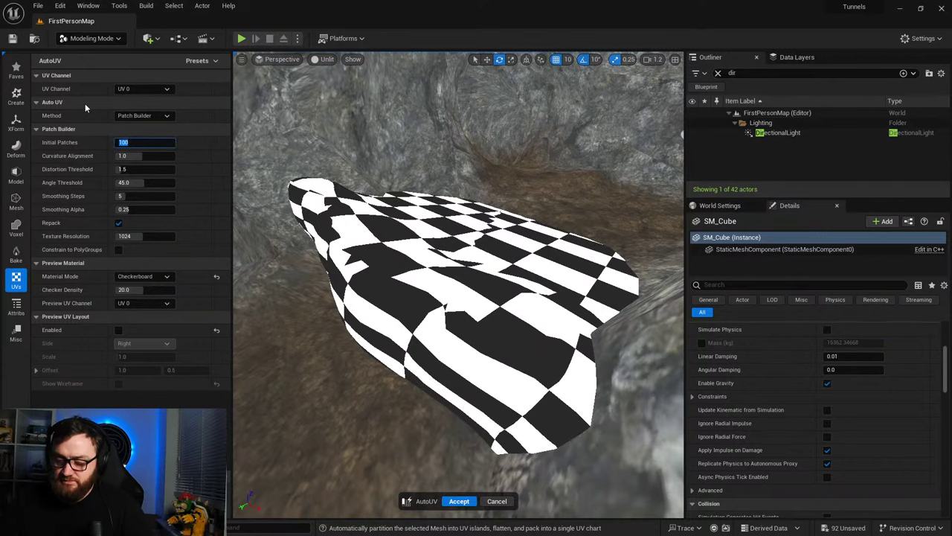
type("10")
key("Return")
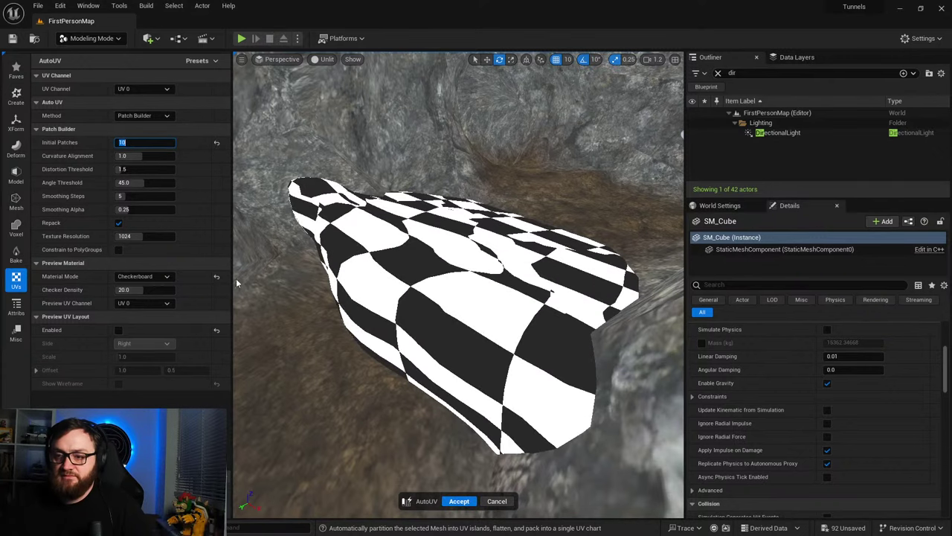
key("w")
right_click_drag(387, 287, 417, 320)
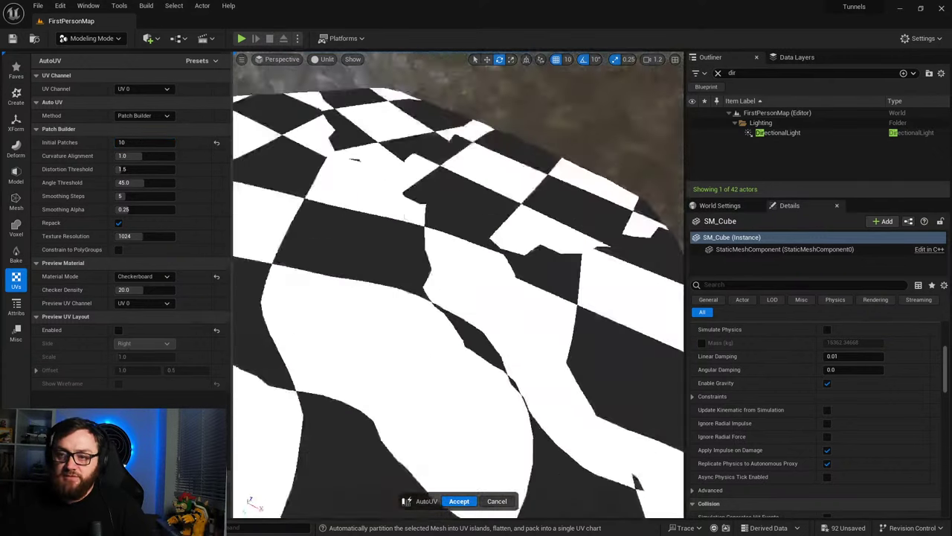
key("s")
right_click_drag(404, 216, 402, 194)
key("s")
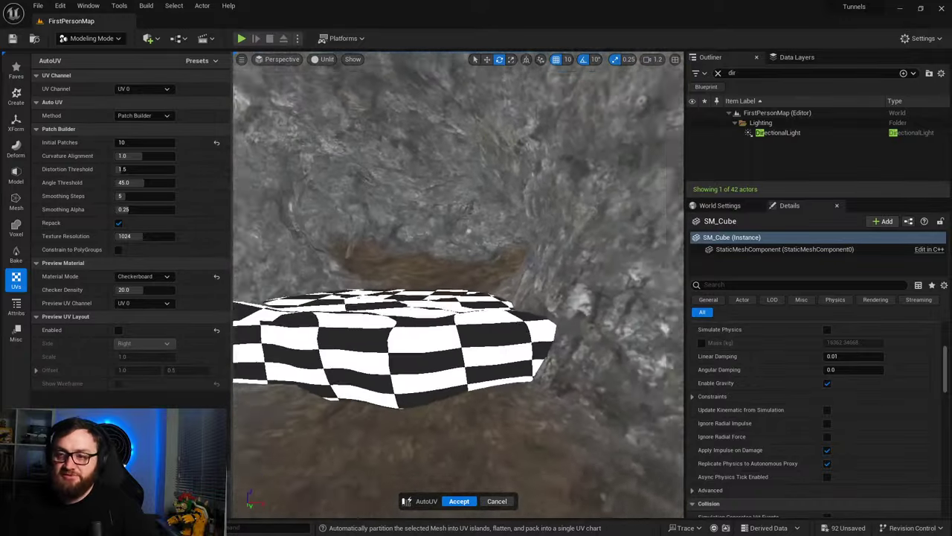
right_click_drag(327, 249, 324, 246)
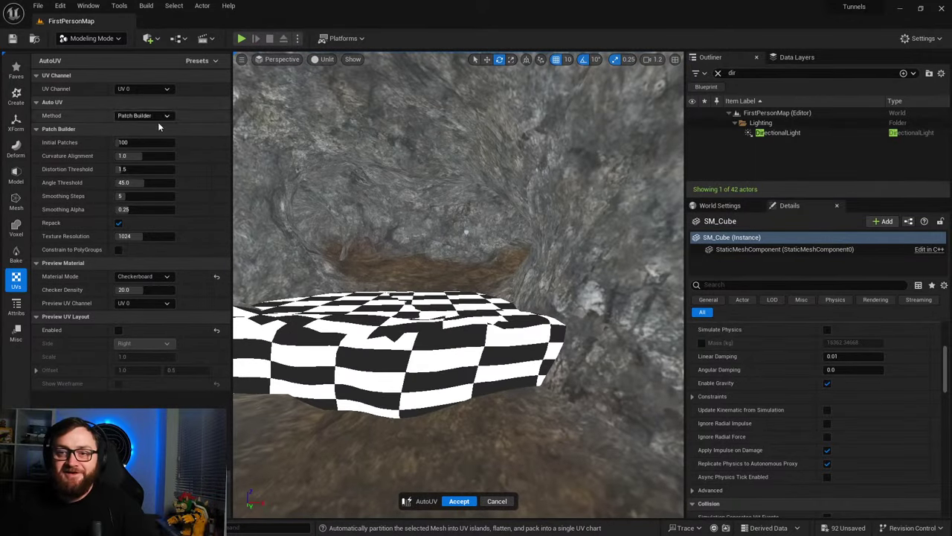
Step: Accept the AutoUV result for the slab and return to Selection mode
left_click(462, 500)
right_click_drag(438, 365, 455, 337)
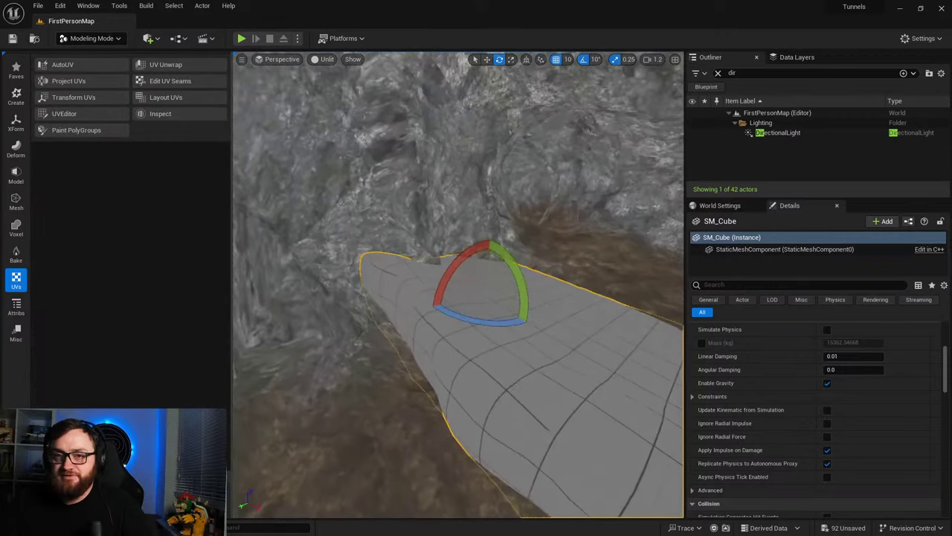
left_click(90, 38)
left_click(84, 56)
right_click_drag(345, 275, 299, 327)
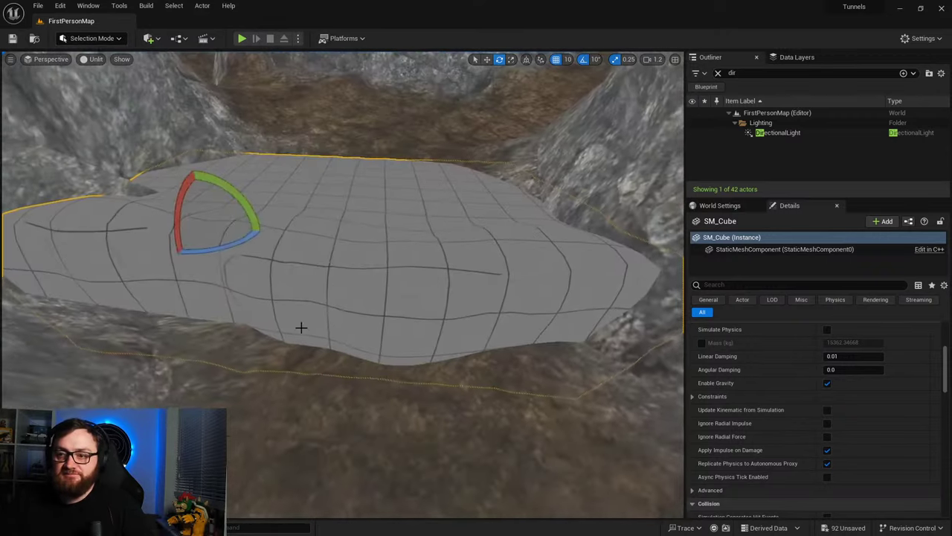
Step: Find the SM_Cube mesh in the LevelPrototyping Meshes folder and examine its asset details
left_click(41, 527)
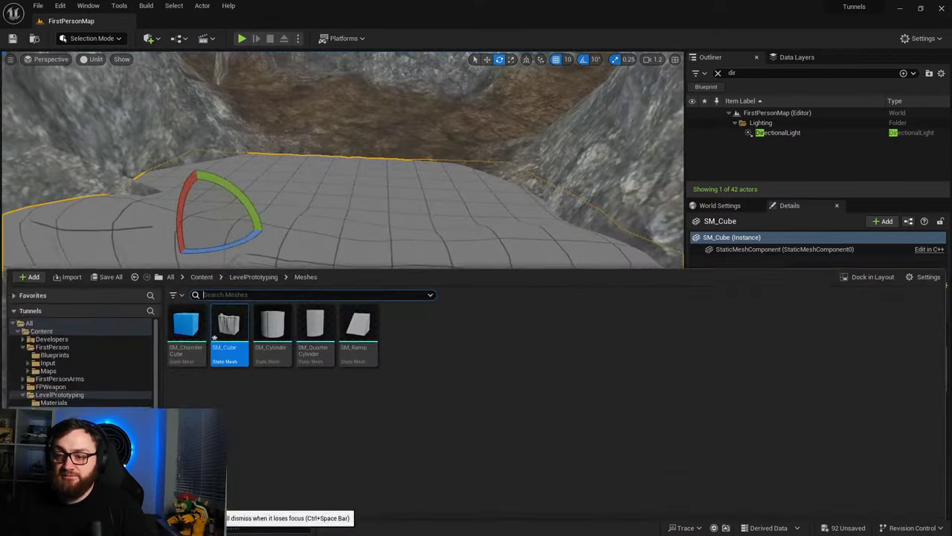
left_click(201, 270)
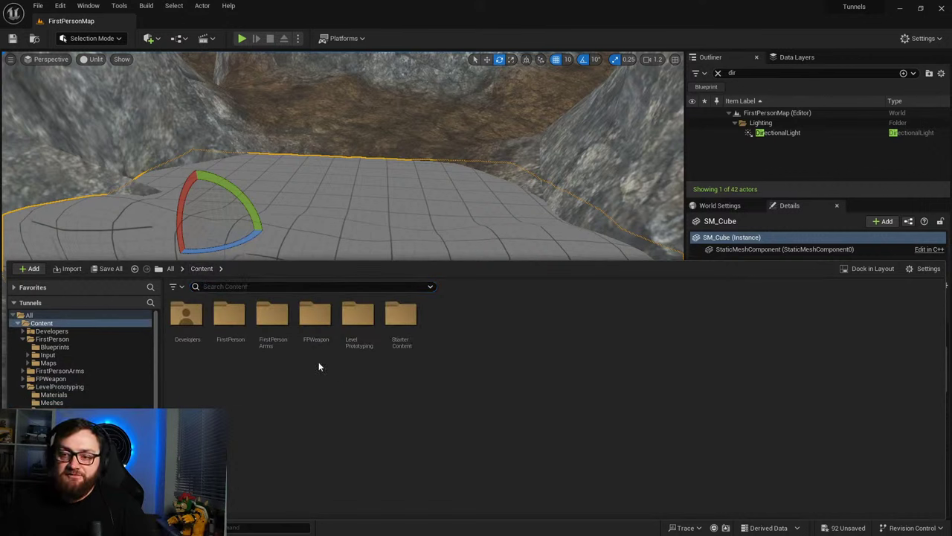
double_click(316, 318)
left_click(201, 269)
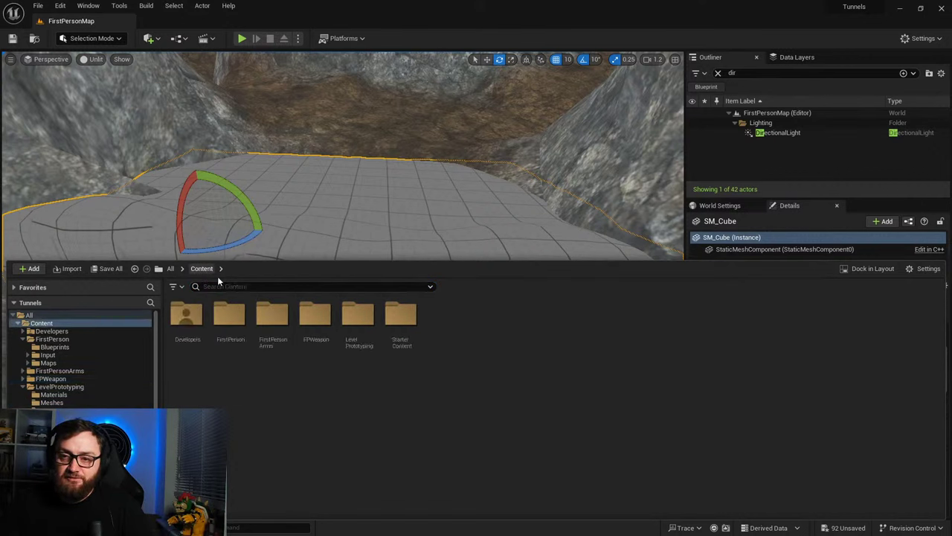
double_click(358, 316)
double_click(273, 319)
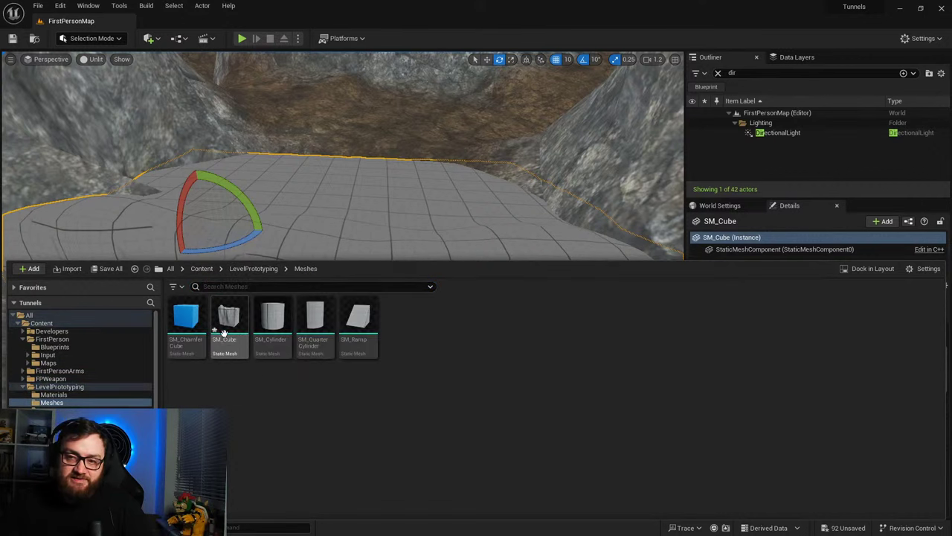
mouse_move(230, 321)
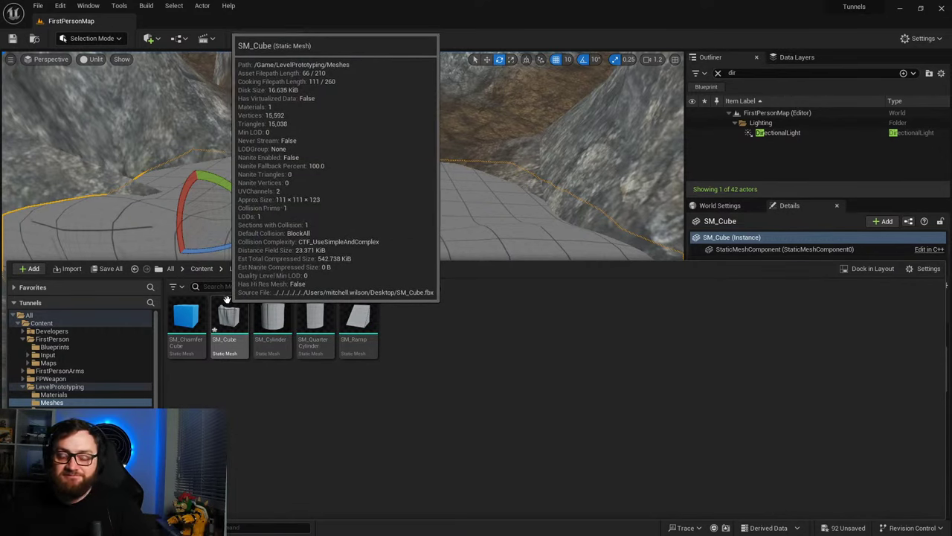
right_click_drag(366, 232, 375, 165)
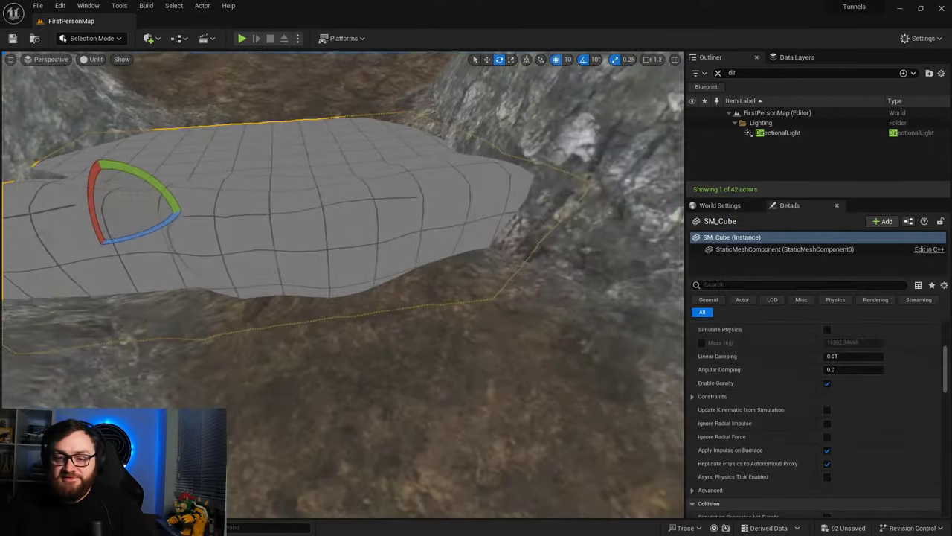
Step: Apply the M_Rock_Basalt material from the StarterContent Materials folder to the slab
key("ctrl+space")
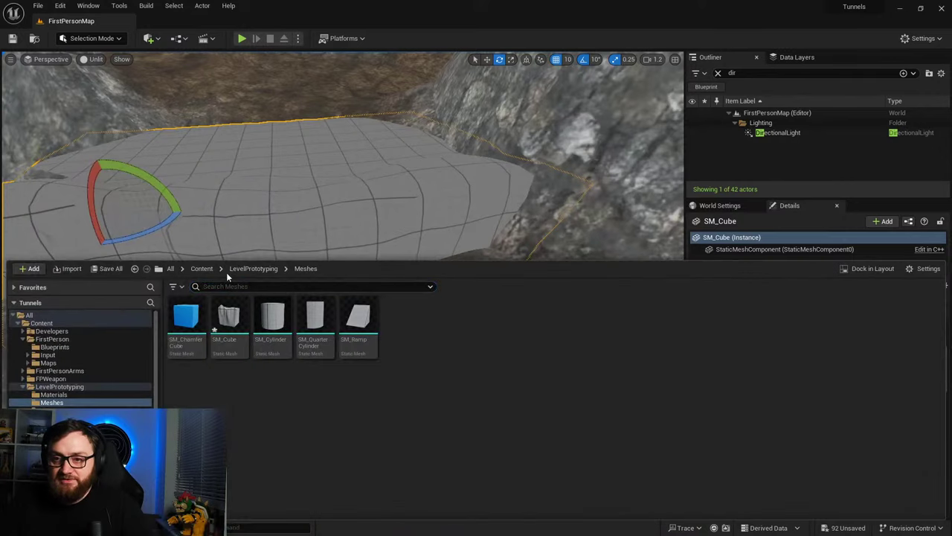
left_click(201, 268)
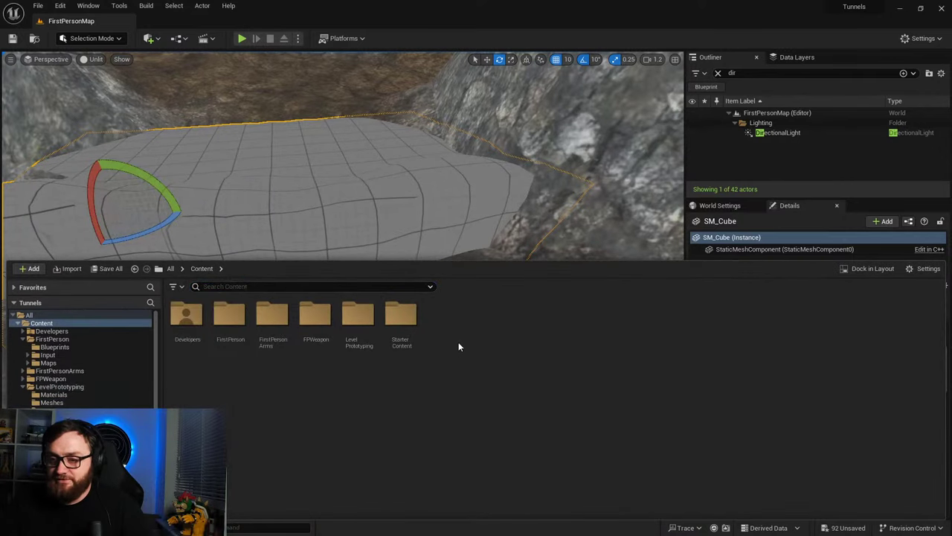
double_click(412, 312)
double_click(402, 316)
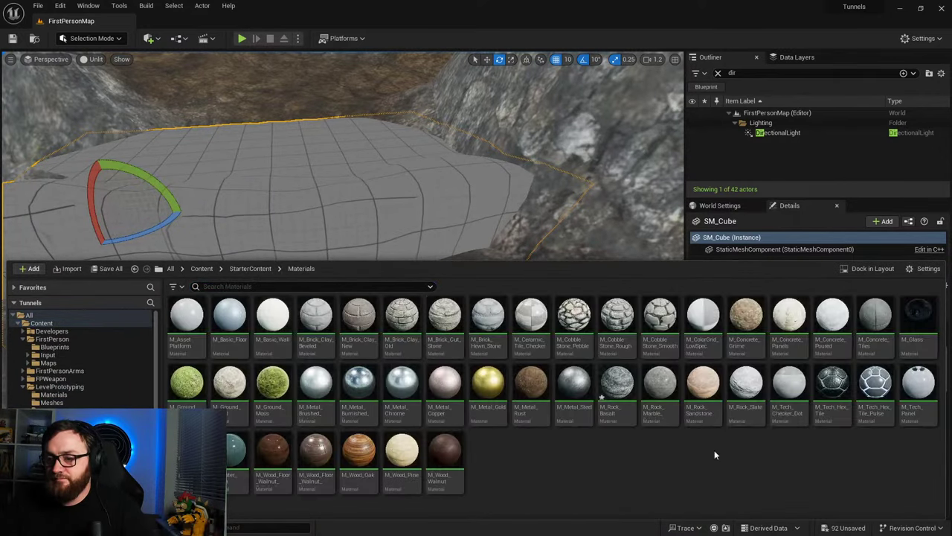
left_click_drag(618, 383, 368, 193)
right_click_drag(367, 193, 350, 208)
key("ctrl+space")
Step: Open the slab in the UV Editor, scale up all of its UV islands together, and apply the new layout
right_click_drag(580, 372, 558, 357)
left_click(89, 39)
left_click(93, 96)
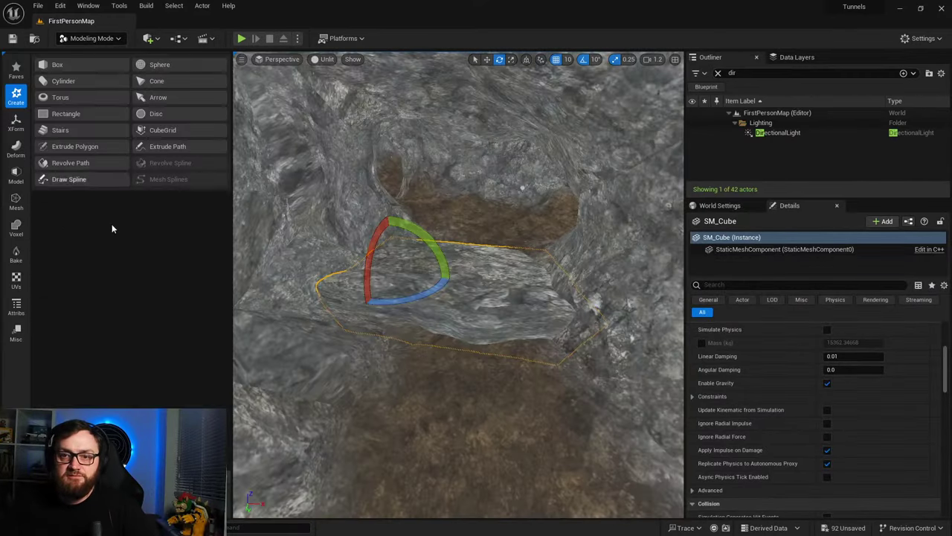
left_click(16, 281)
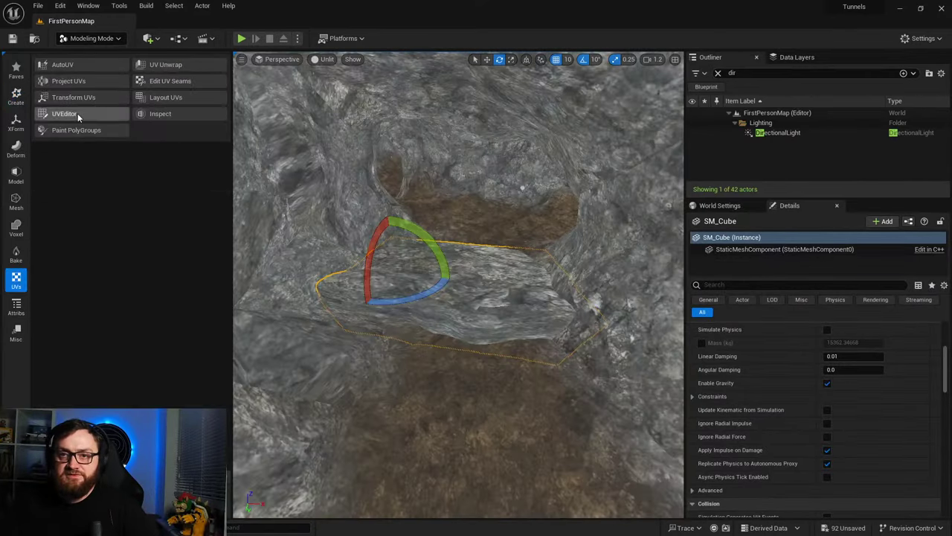
left_click(77, 113)
left_click_drag(501, 387, 240, 108)
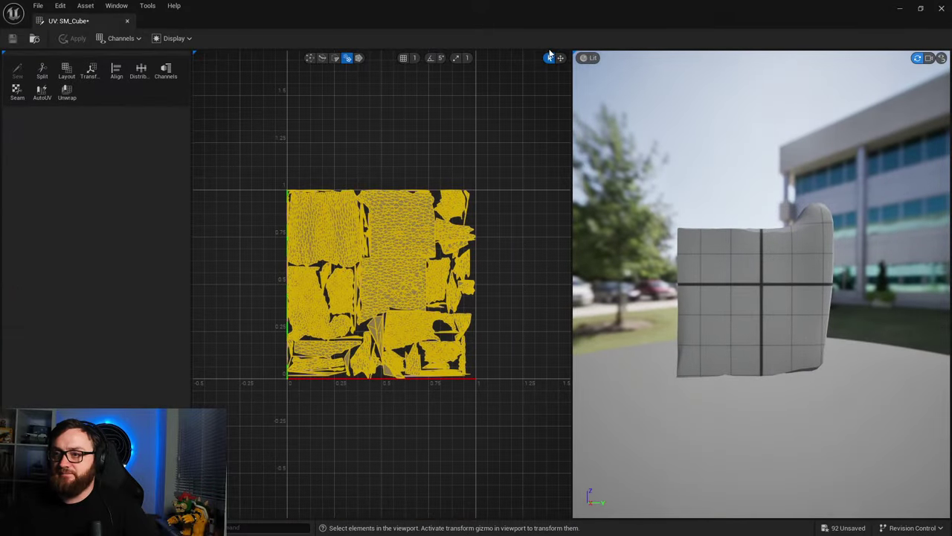
left_click(561, 57)
left_click_drag(392, 291, 389, 288)
left_click_drag(445, 348, 467, 370)
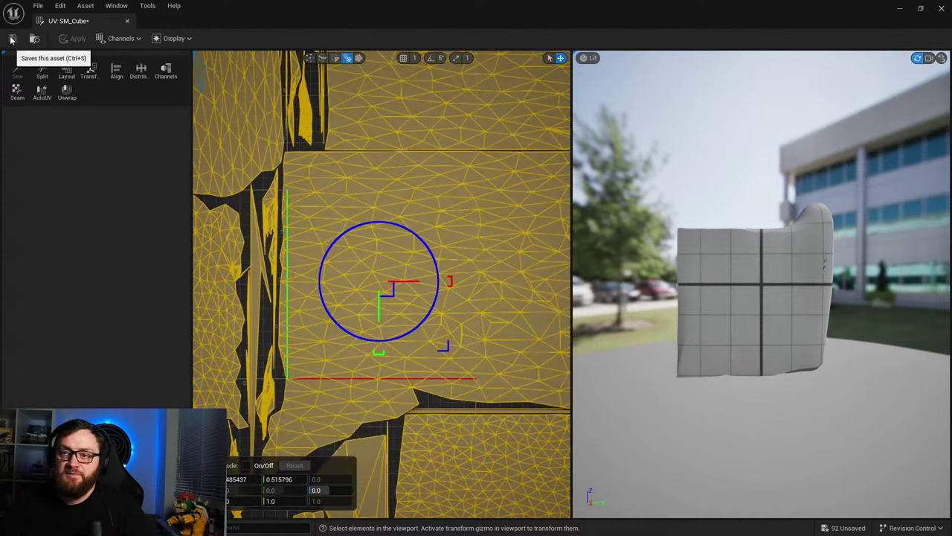
left_click(941, 8)
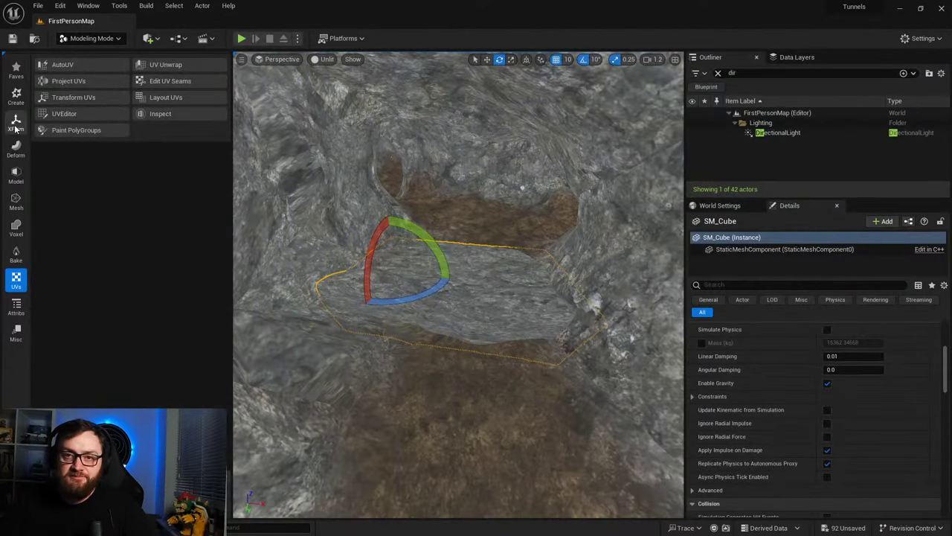
Step: Simplify the slab mesh with the QEM simplifier at a target percentage of 10 and accept the result
left_click(17, 151)
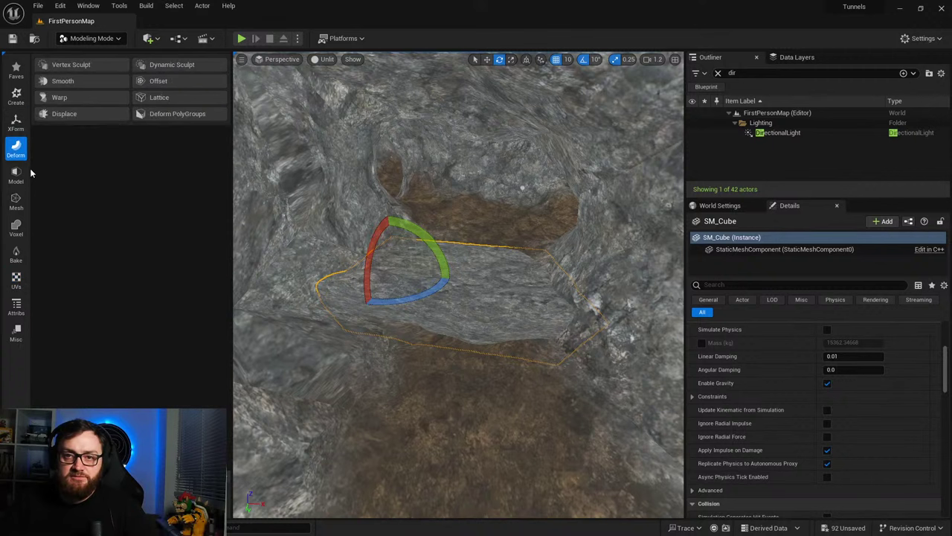
left_click(16, 176)
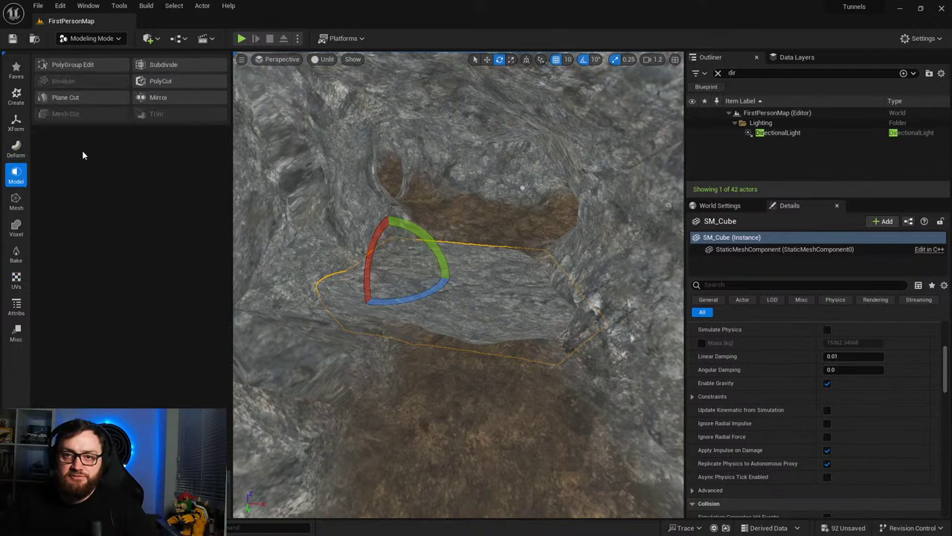
left_click(17, 201)
left_click(64, 116)
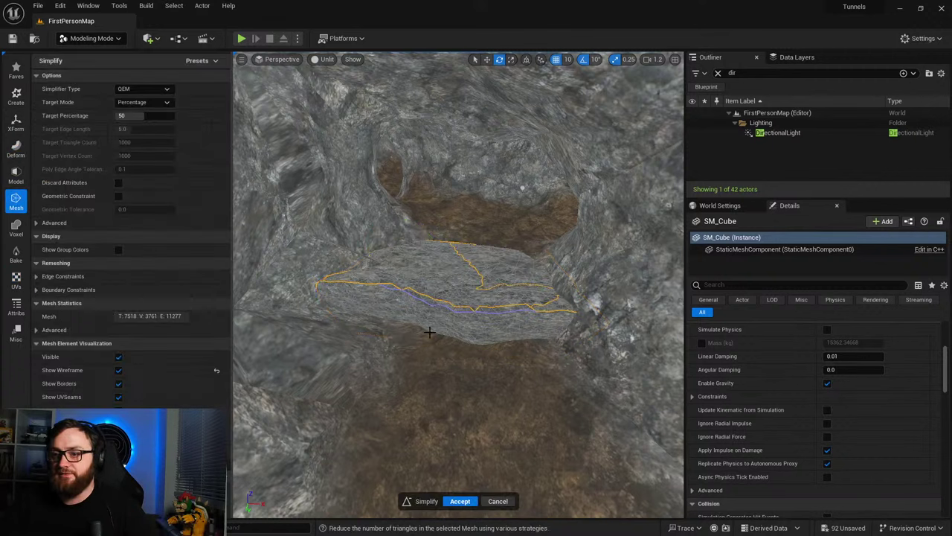
mouse_move(419, 378)
right_mouse_down()
mouse_move(402, 378)
mouse_move(418, 378)
right_mouse_up()
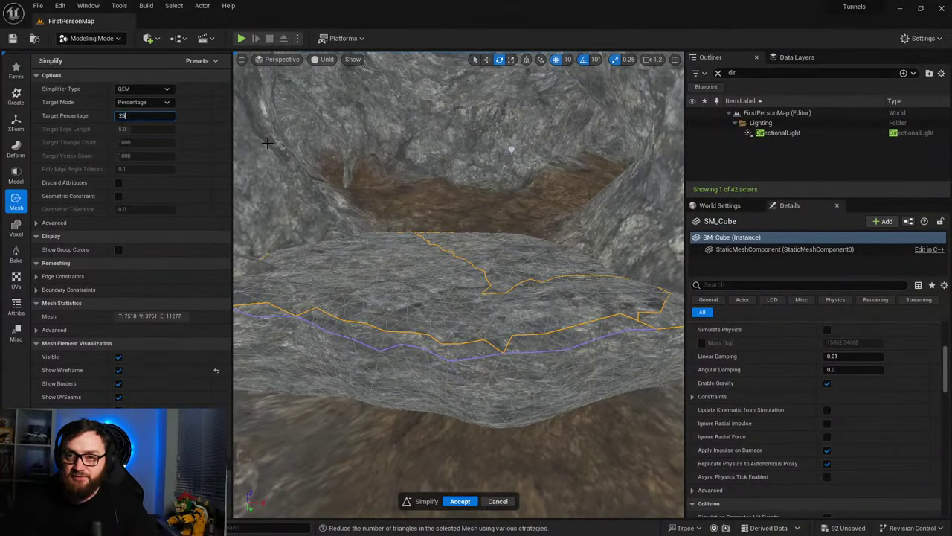
type("25")
key("Return")
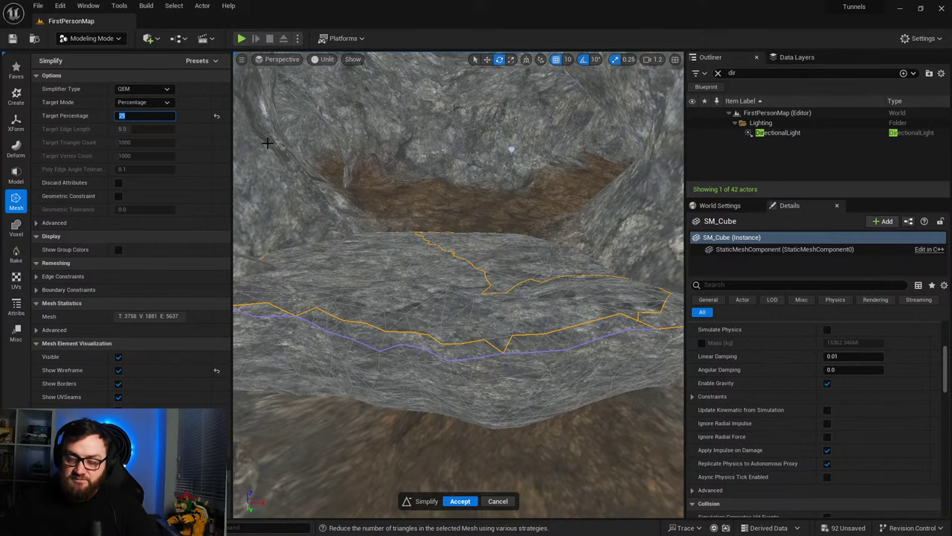
key("Return")
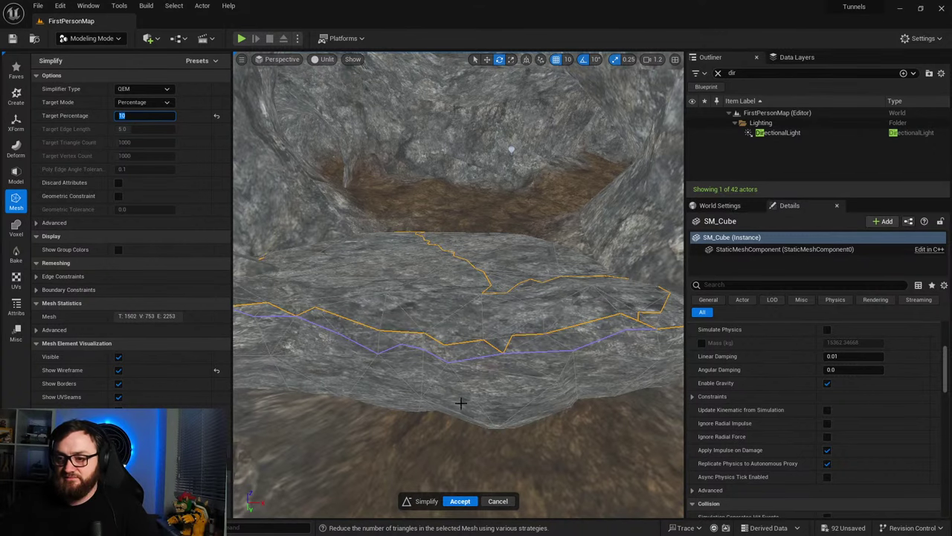
left_click(462, 499)
right_click_drag(418, 294, 536, 290)
right_click_drag(257, 213, 258, 213)
right_click_drag(278, 482, 278, 483)
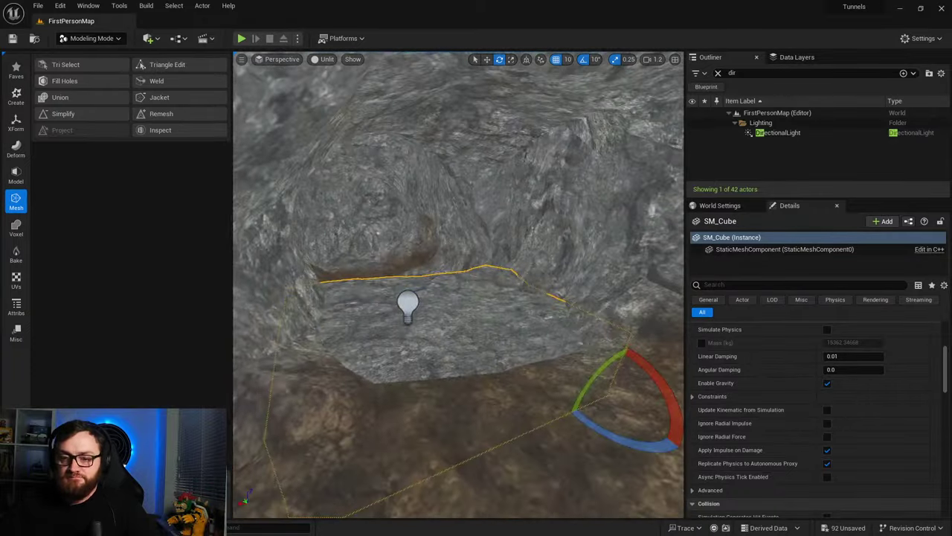
key("ctrl+space")
left_click(256, 268)
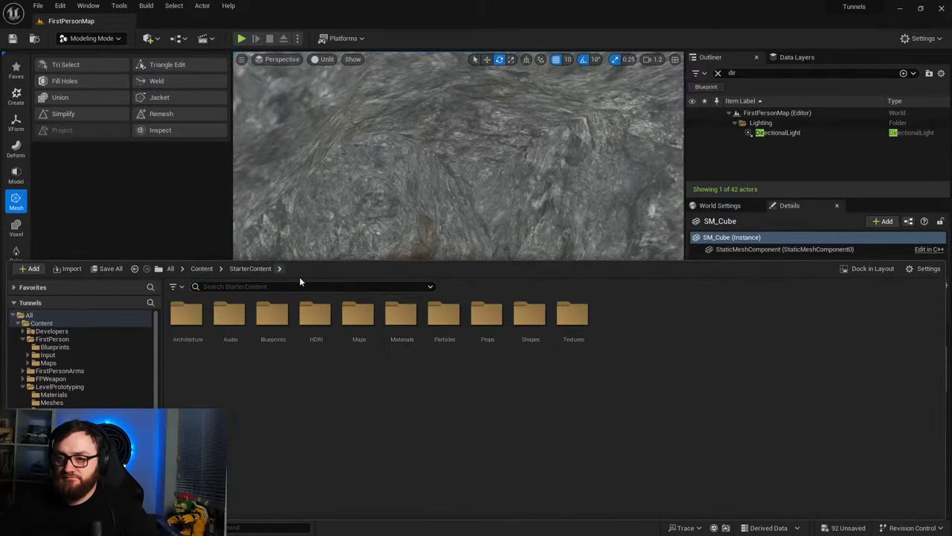
key("ctrl+space")
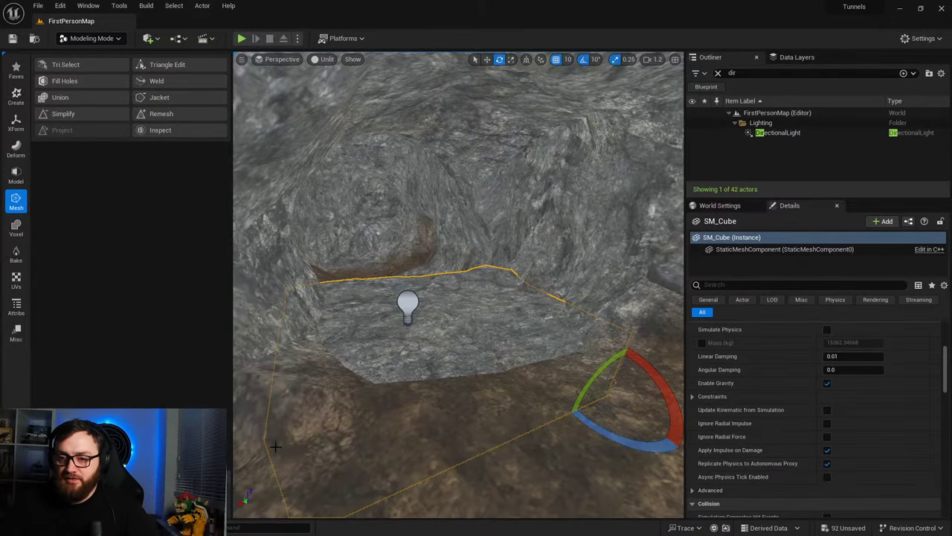
key("ctrl+space")
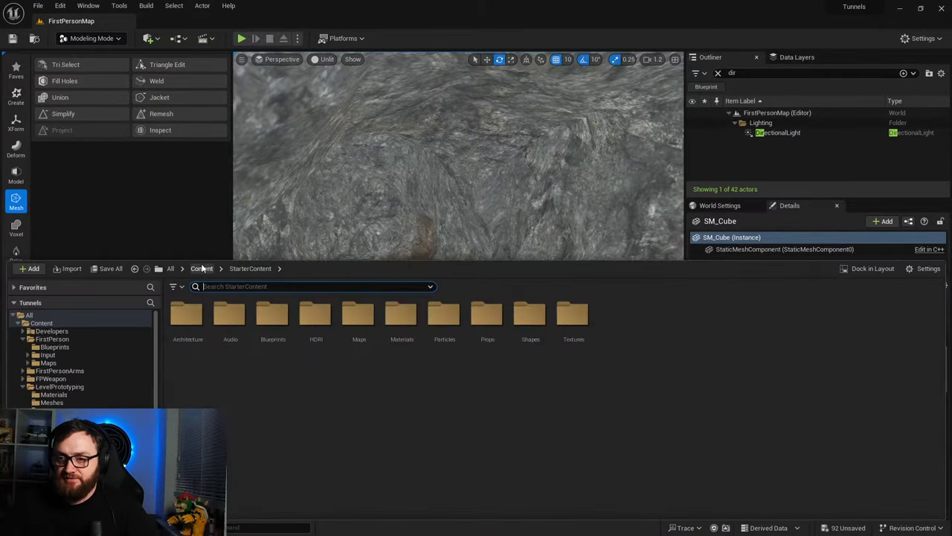
left_click(202, 268)
left_click(288, 328)
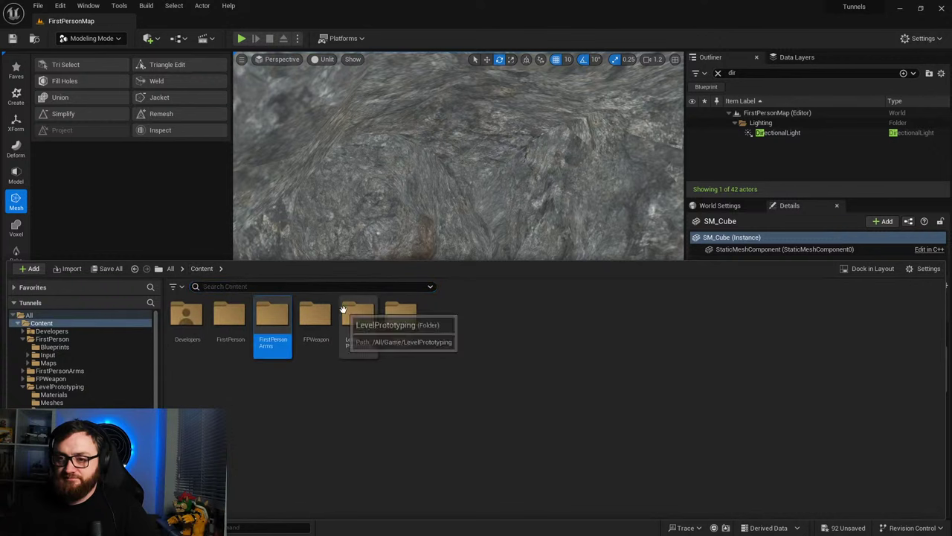
Step: Place a cube shape at the slab's edge beside the cave wall and stretch it into a tall upright post
left_click(148, 37)
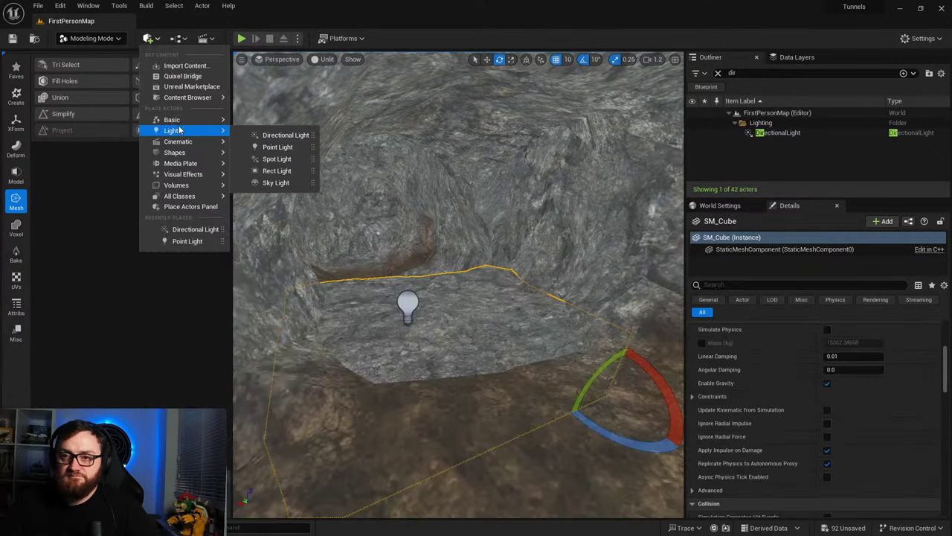
mouse_move(176, 123)
mouse_move(187, 154)
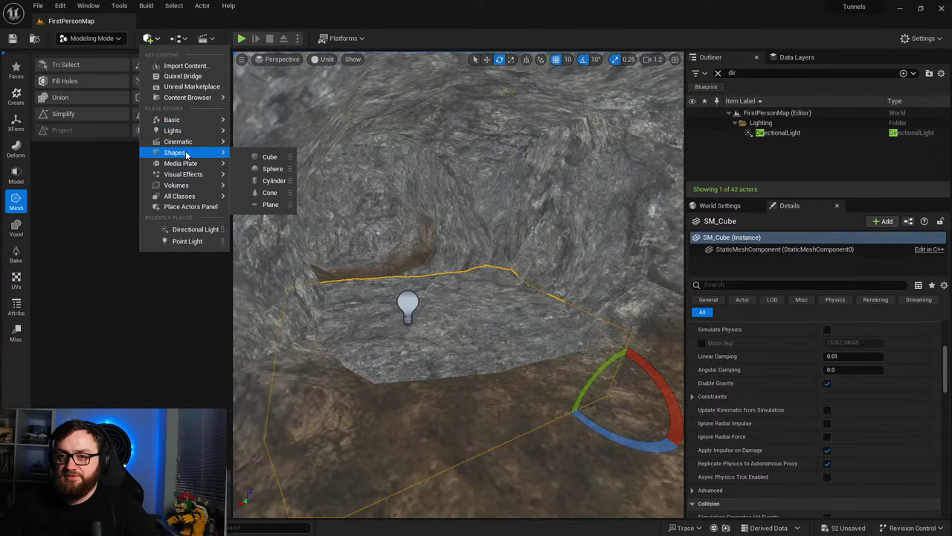
left_click_drag(258, 164, 428, 355)
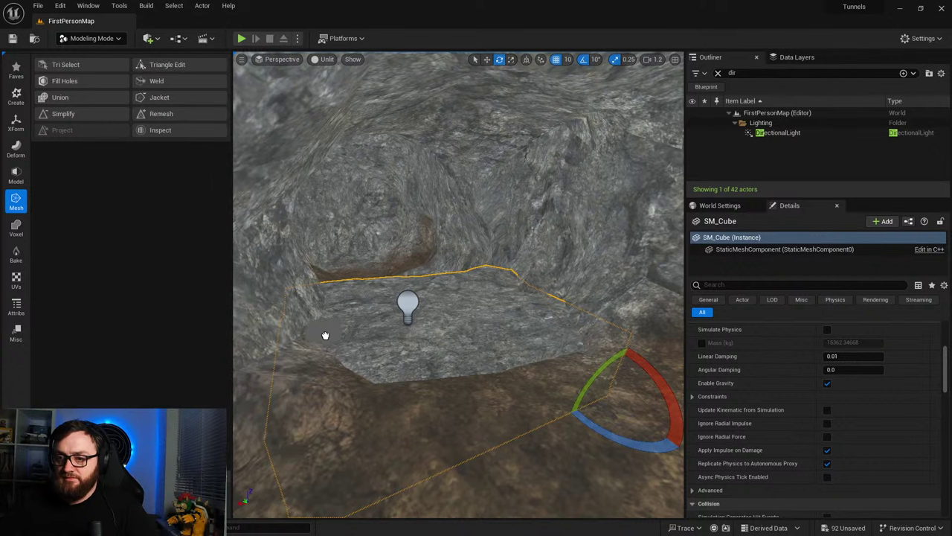
left_click_drag(326, 336, 324, 336)
key("r")
left_click_drag(320, 304, 321, 257)
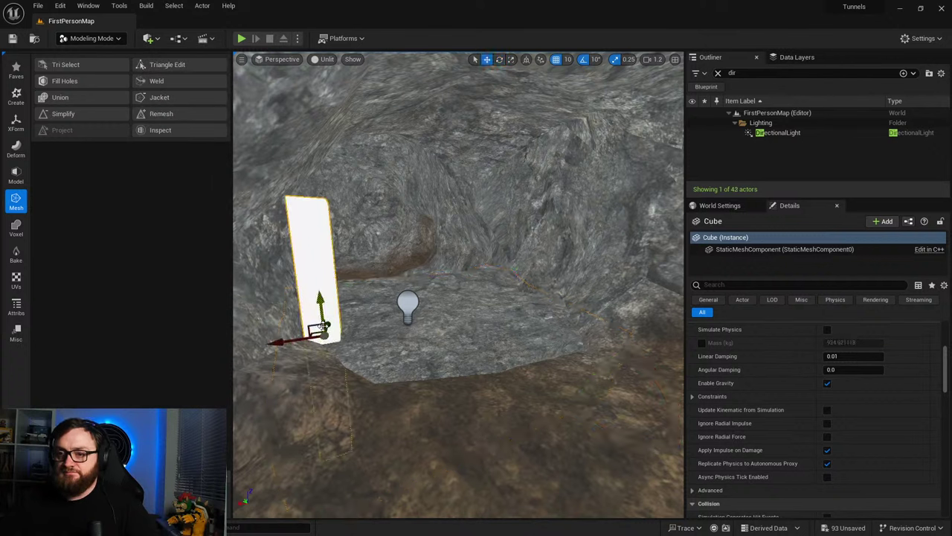
left_click_drag(320, 298, 307, 189)
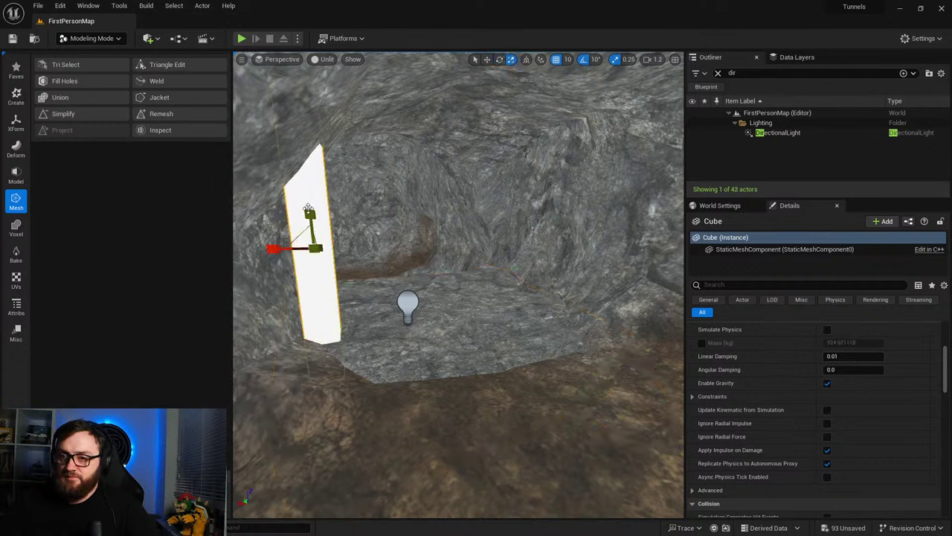
right_click_drag(386, 280, 387, 283)
key("w")
Step: Apply the M_Metal_Rust material from the StarterContent Materials folder to the post
key("ctrl+space")
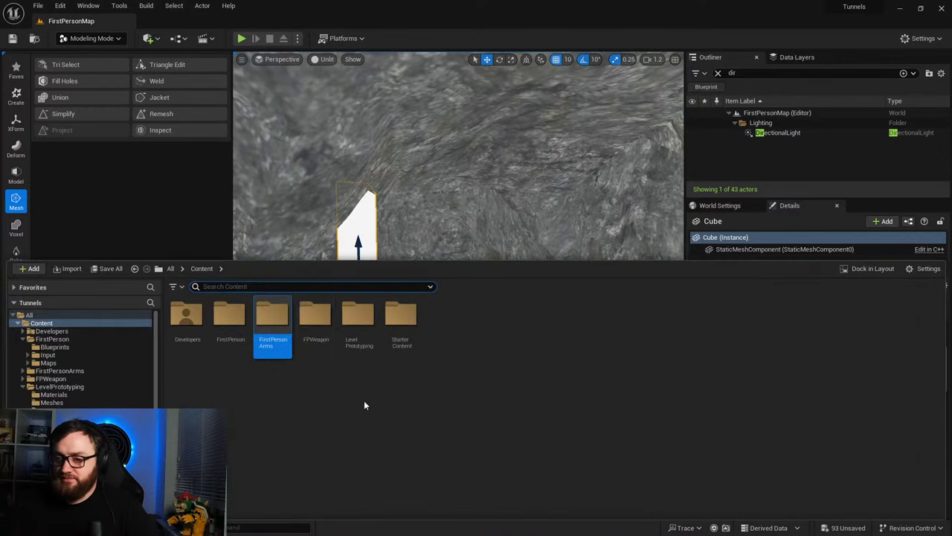
double_click(399, 316)
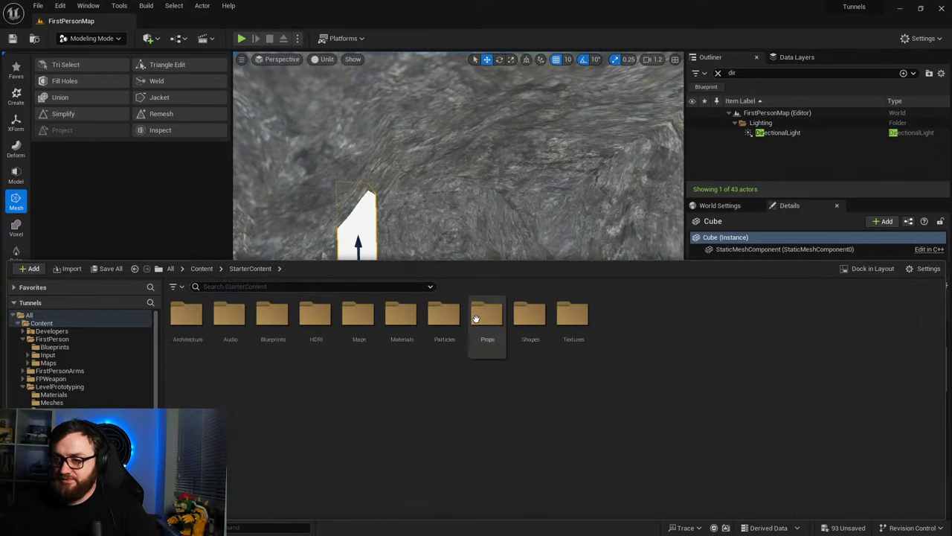
double_click(401, 317)
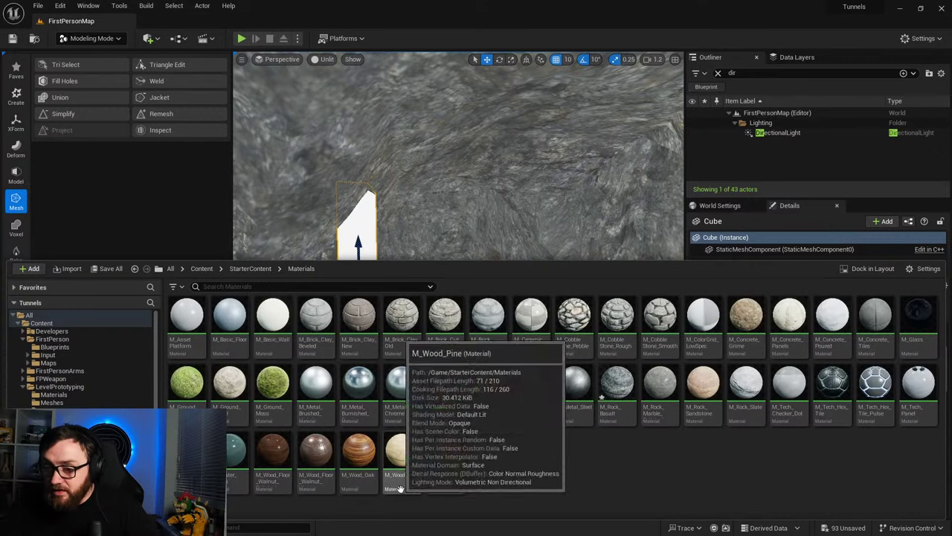
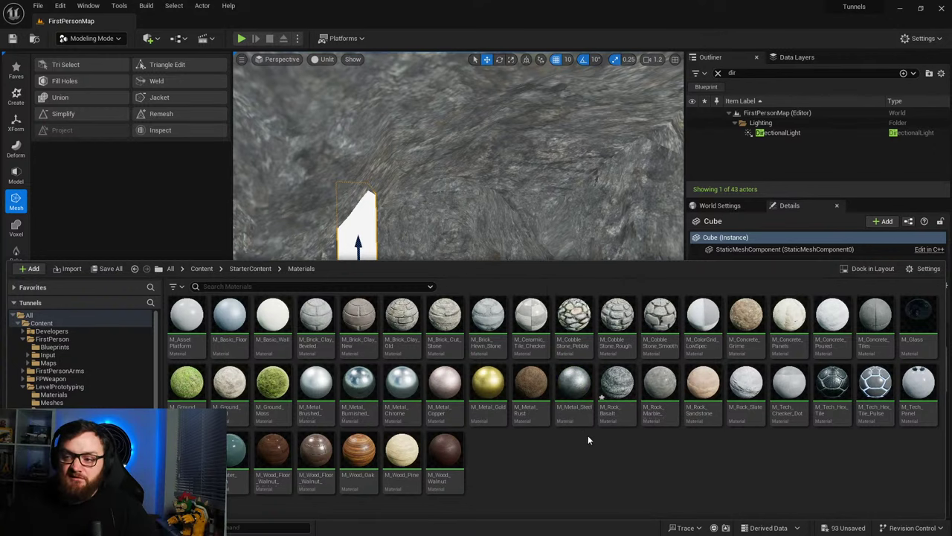
left_click(527, 381)
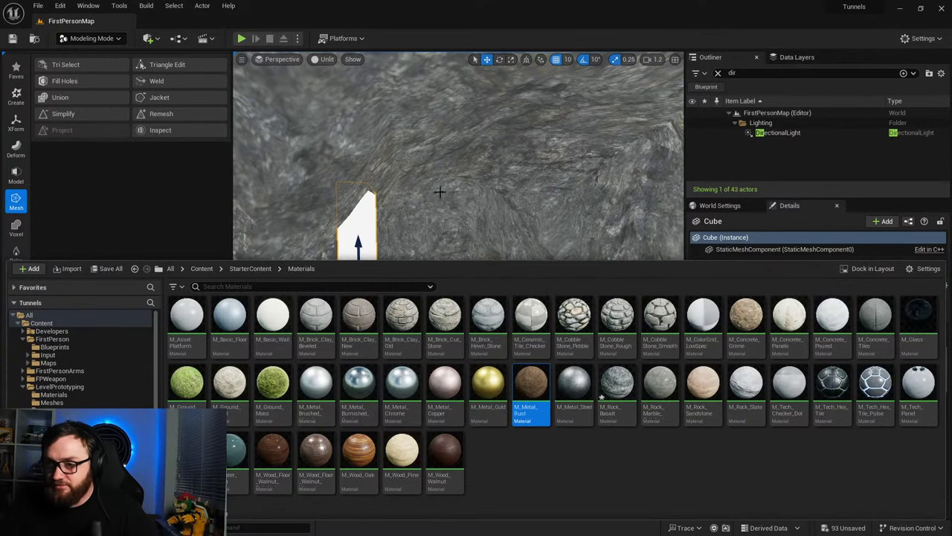
right_click_drag(440, 192, 440, 223)
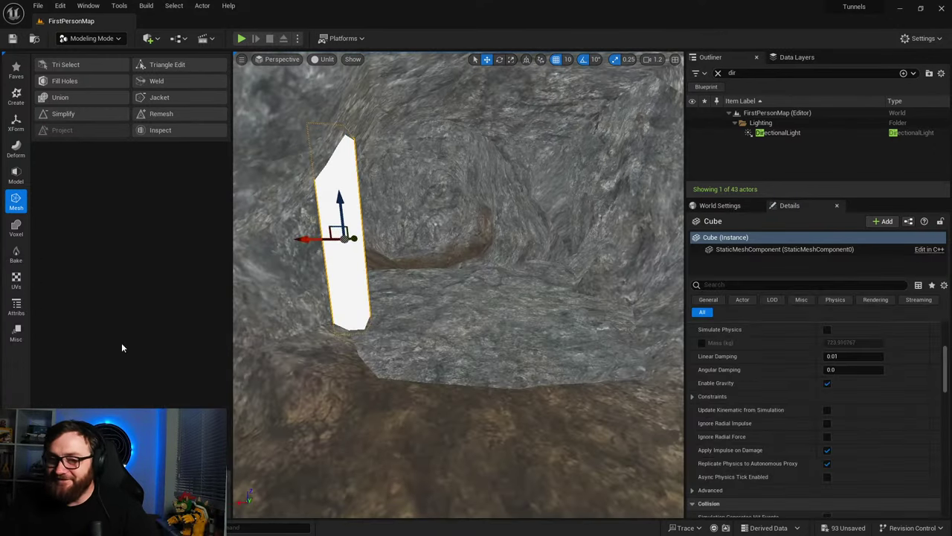
scroll(759, 366, "up", 3)
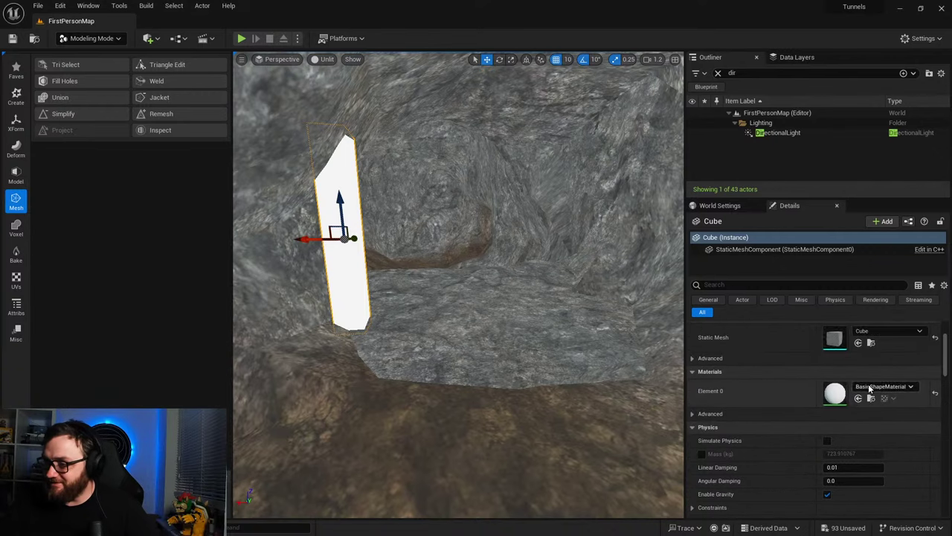
left_click(857, 398)
Step: Duplicate the post to the opposite side of the tunnel and make the copy taller so it reaches the ceiling
right_click_drag(442, 332, 531, 316)
right_click_drag(392, 306, 446, 306)
left_click_drag(311, 304, 558, 343, "alt")
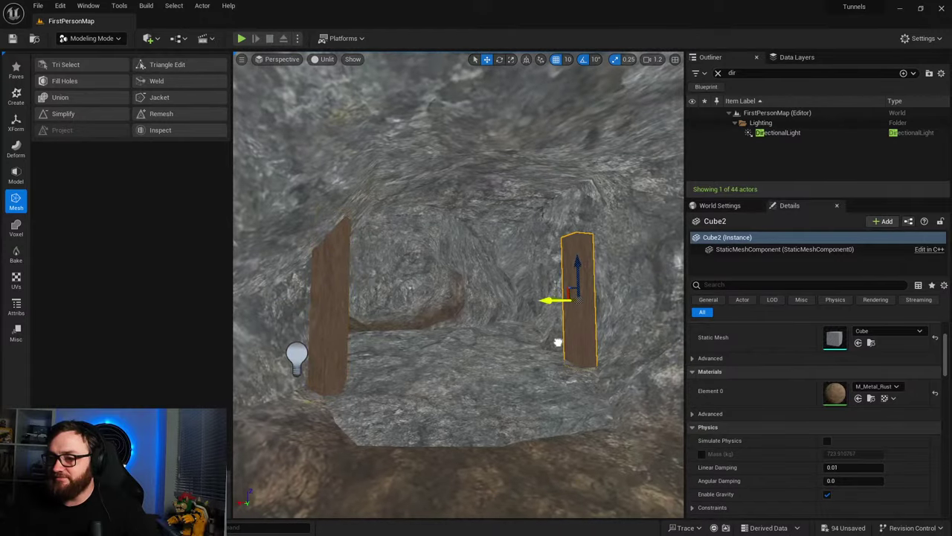
mouse_move(574, 264)
left_mouse_down()
mouse_move(575, 212)
mouse_move(577, 246)
left_mouse_up()
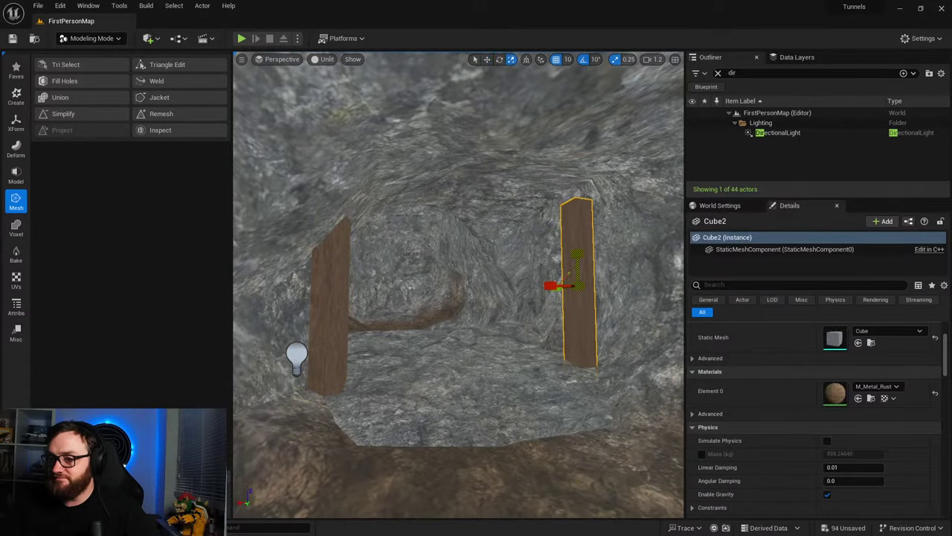
Step: Duplicate the taller post, rotate the copy to nearly horizontal, and position it as a crossbeam between the two posts
key("e")
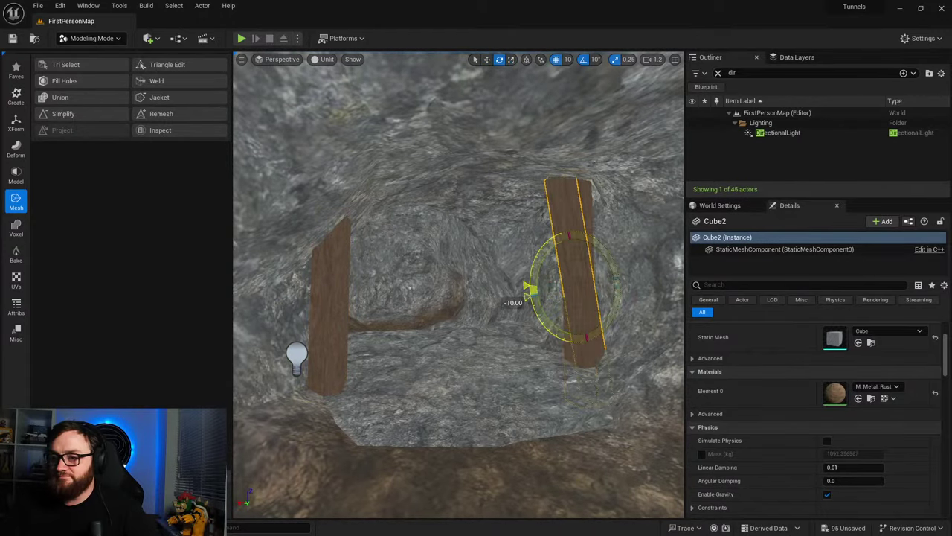
left_click_drag(533, 290, 480, 256, "alt")
key("w")
key("e")
key("w")
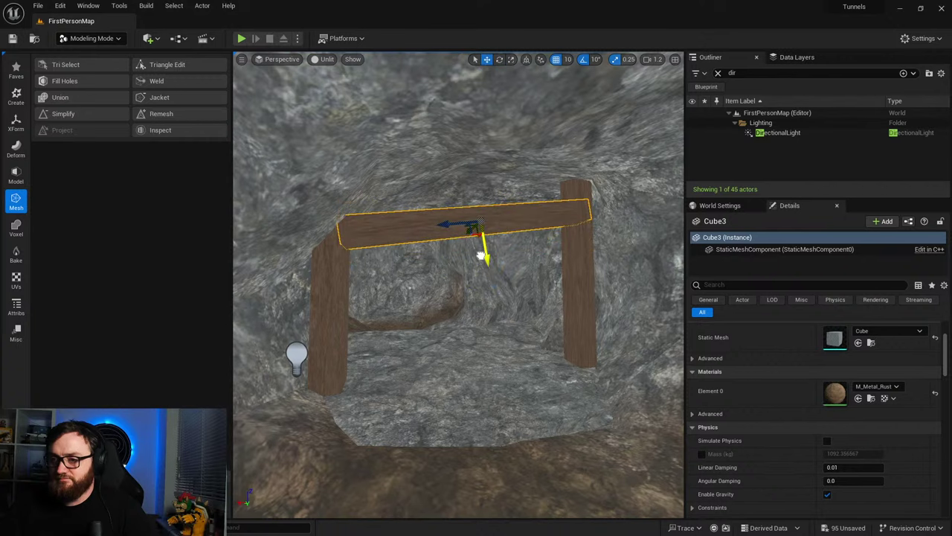
Step: Start a play test from the grass landscape outside the cave
right_click_drag(507, 385, 405, 372)
key("w")
right_click_drag(519, 418, 335, 421)
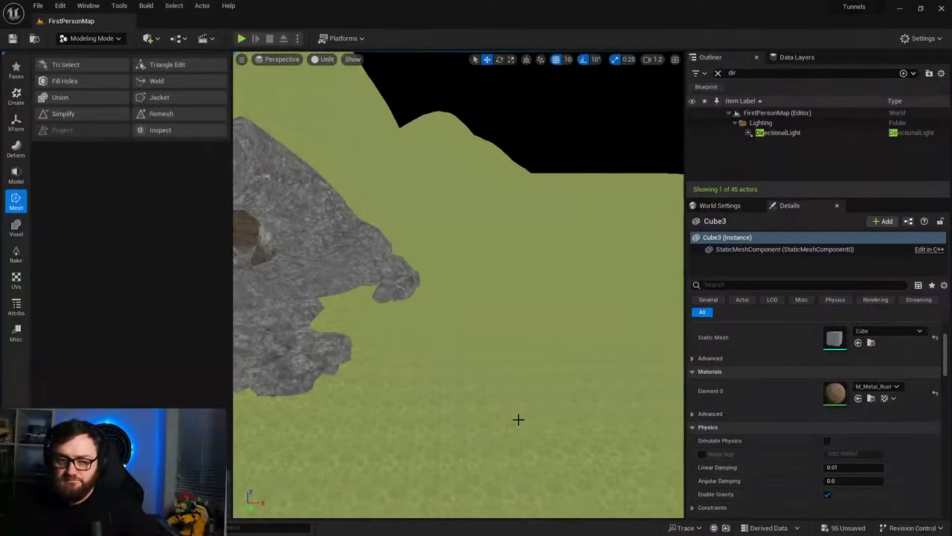
right_click(525, 364)
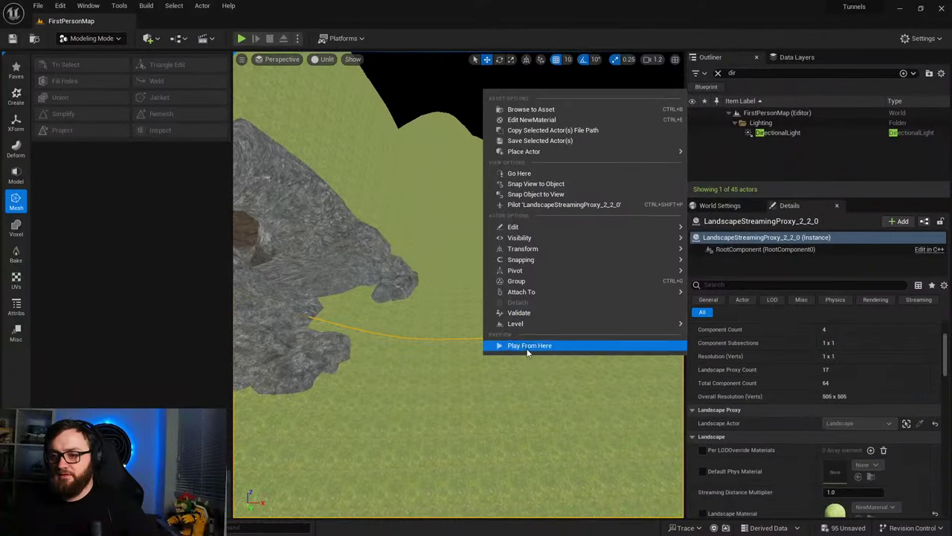
left_click(527, 346)
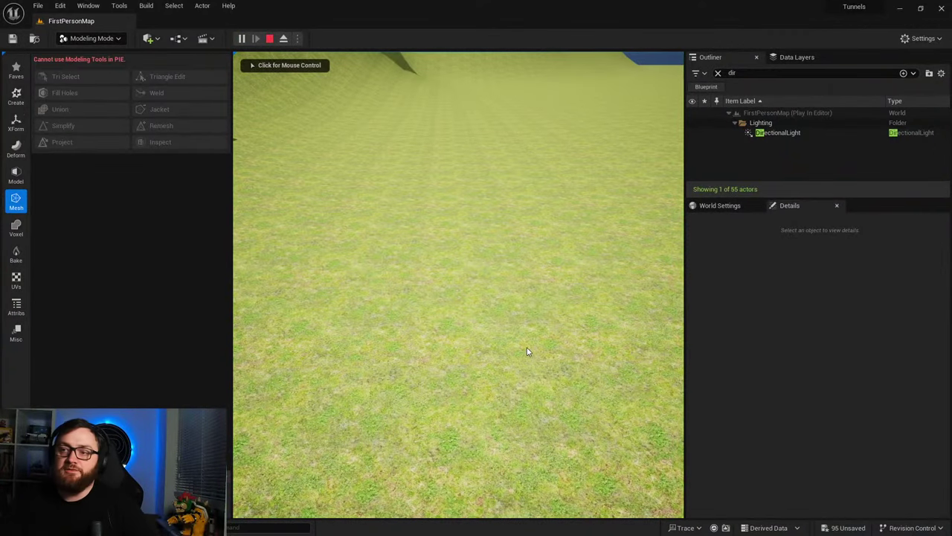
Step: Walk the character from the grass through the dark cave tunnel in the running play test, and end the test
left_click(527, 352)
key("w")
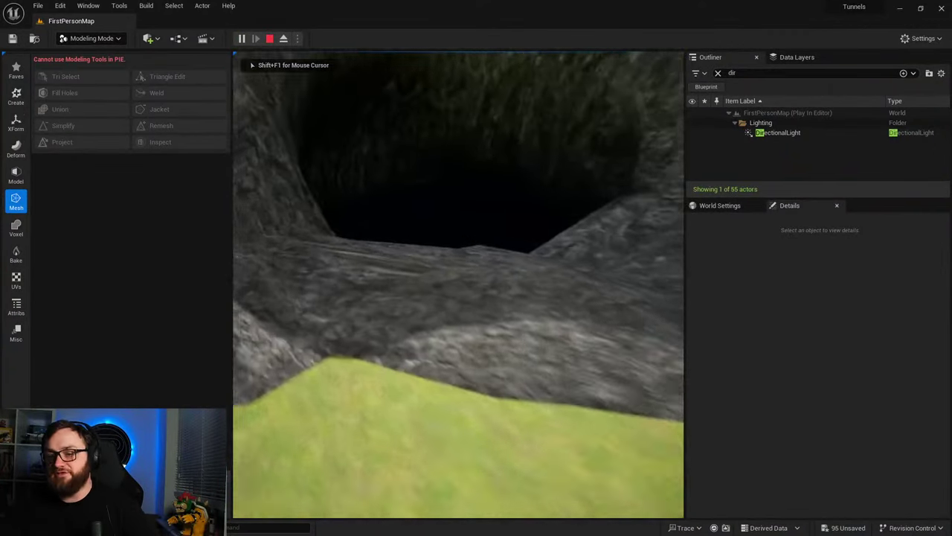
key("w")
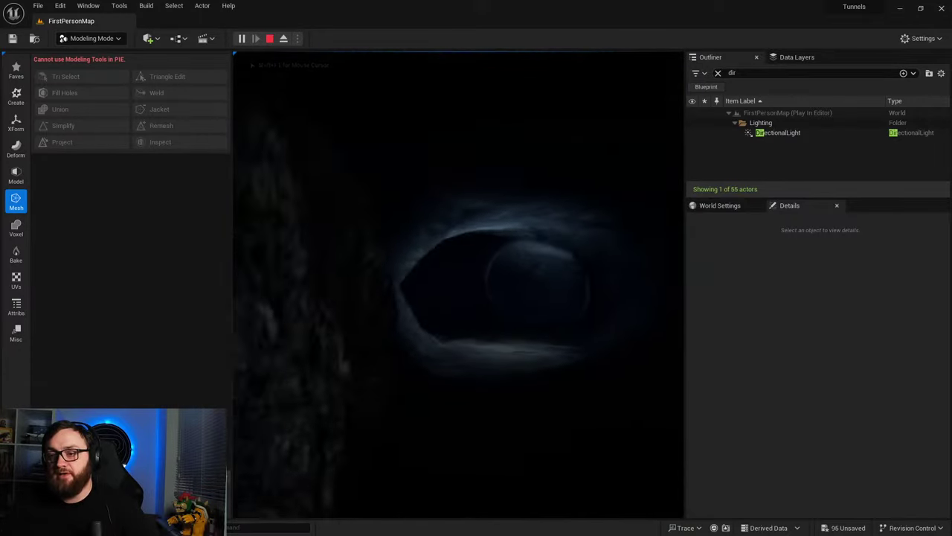
key("w")
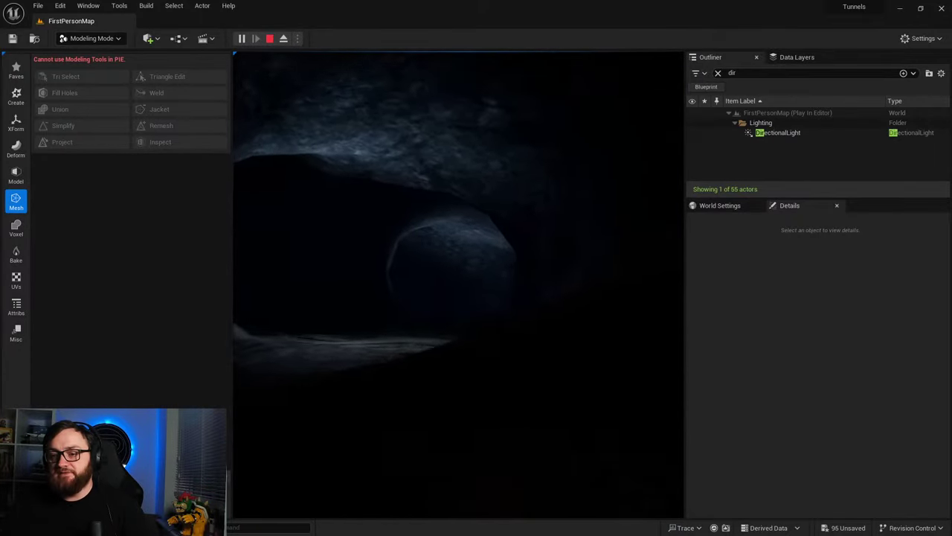
key("w")
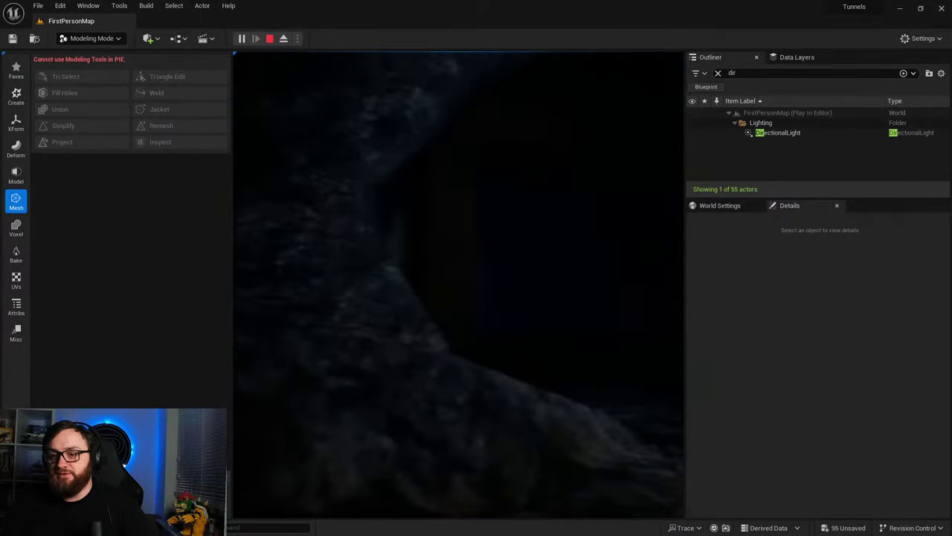
key("w")
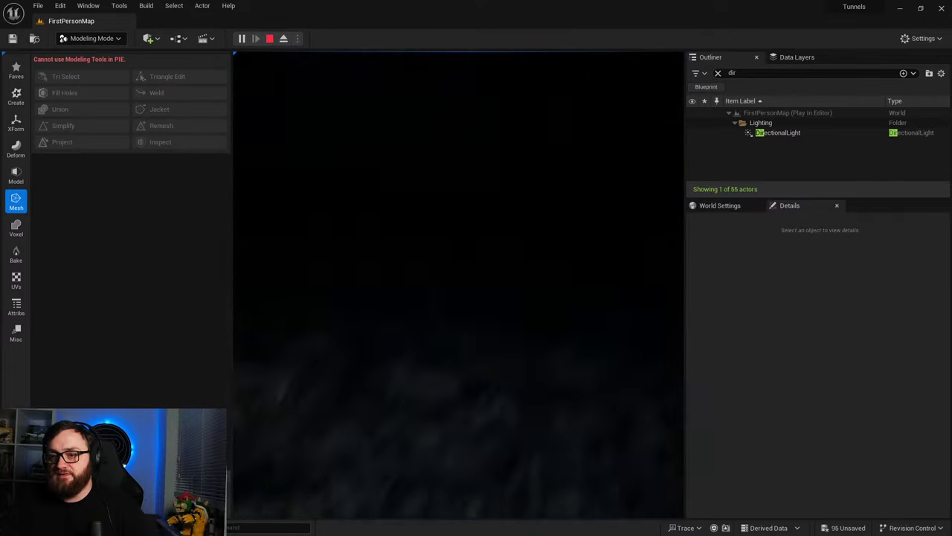
key("w")
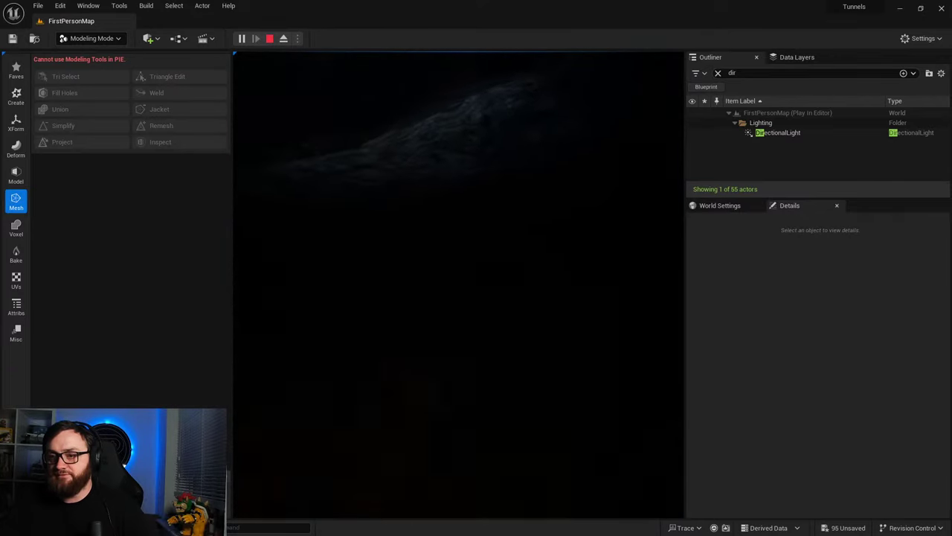
key("w")
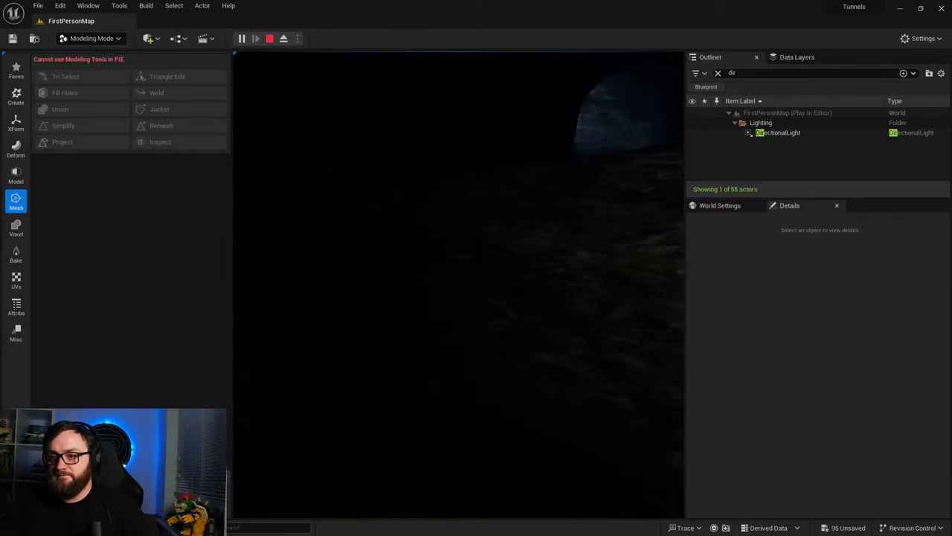
key("w")
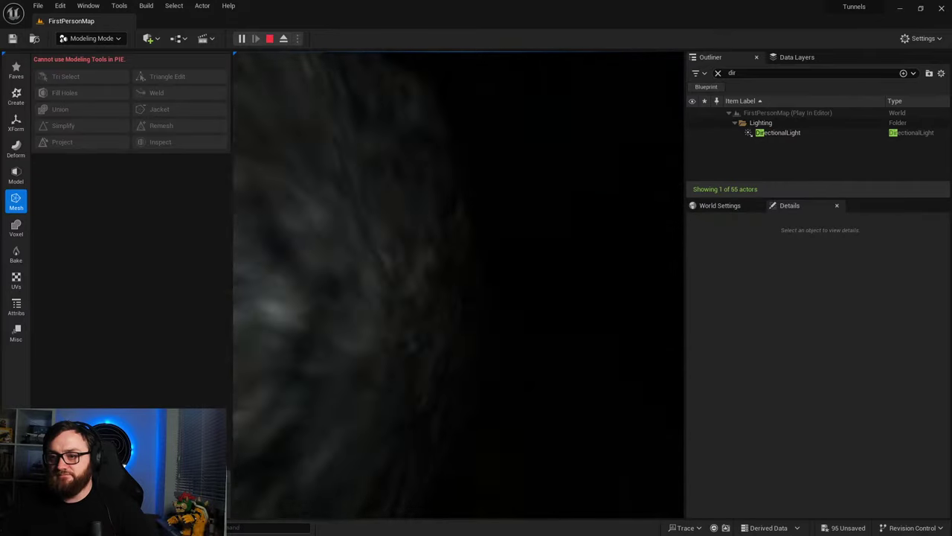
key("w")
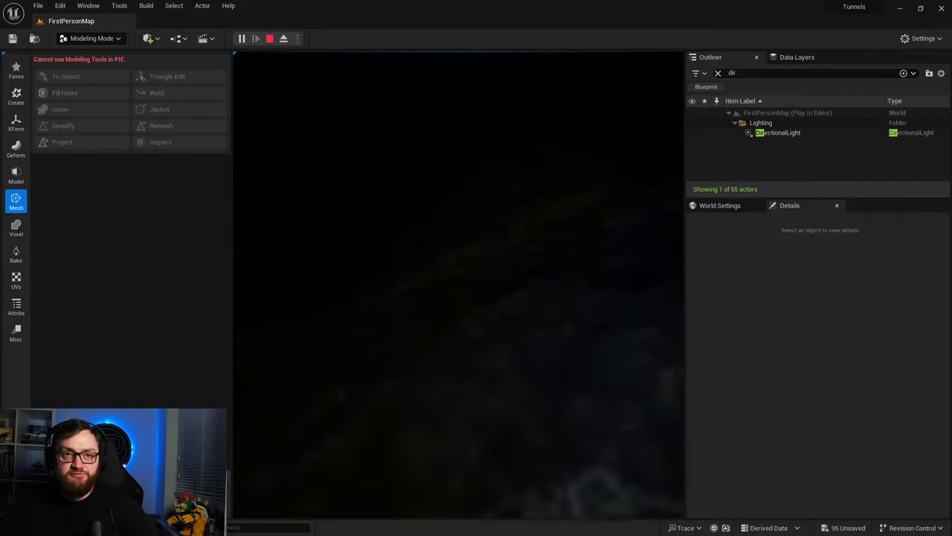
key("Escape")
Step: Switch to Selection Mode, place an enlarged Nav Mesh Bounds Volume in the cave, and turn on the navigation mesh display
right_click_drag(595, 380, 565, 380)
left_click(89, 39)
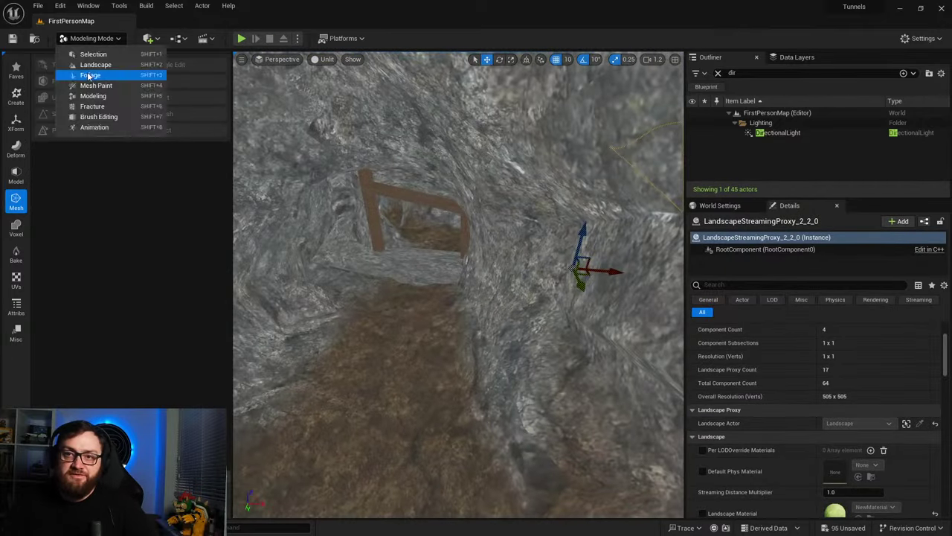
left_click(111, 52)
left_click(150, 39)
mouse_move(184, 186)
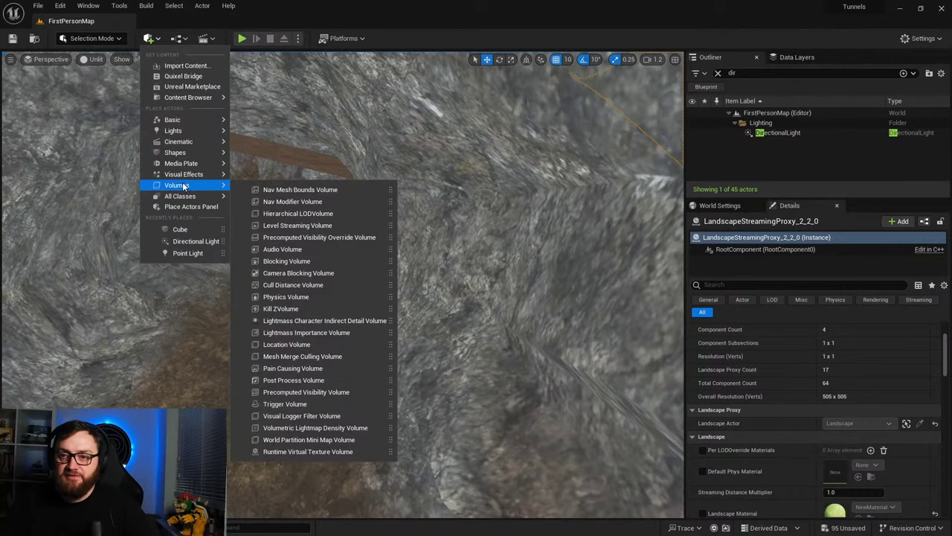
left_click_drag(279, 184, 179, 383)
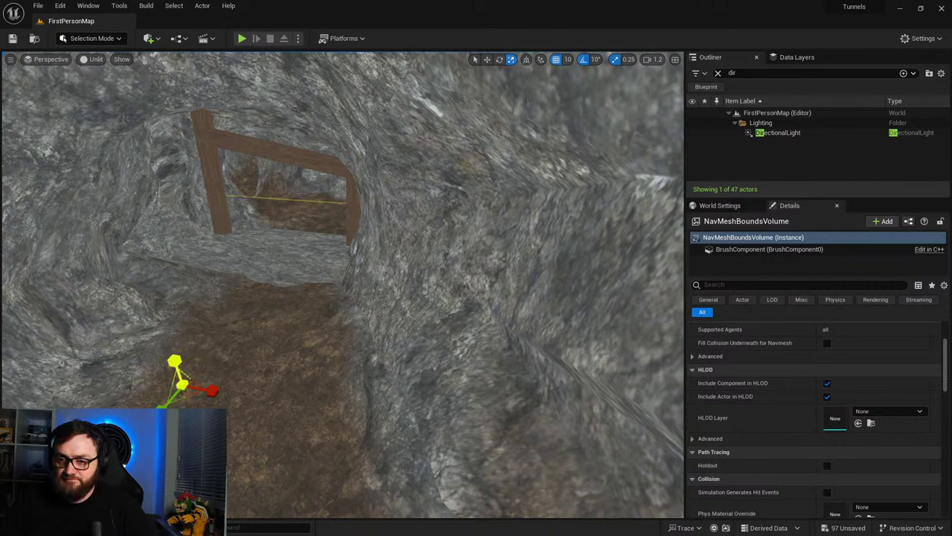
key("p")
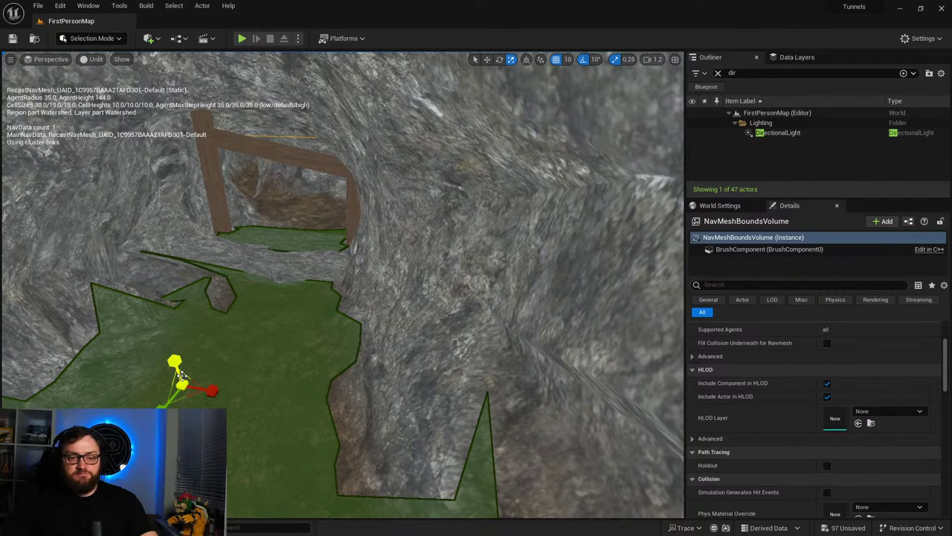
Step: Reposition the Nav Mesh Bounds Volume around the cave and inspect the generated navigation mesh along the tunnel floor
key("s")
right_click_drag(239, 337, 342, 424)
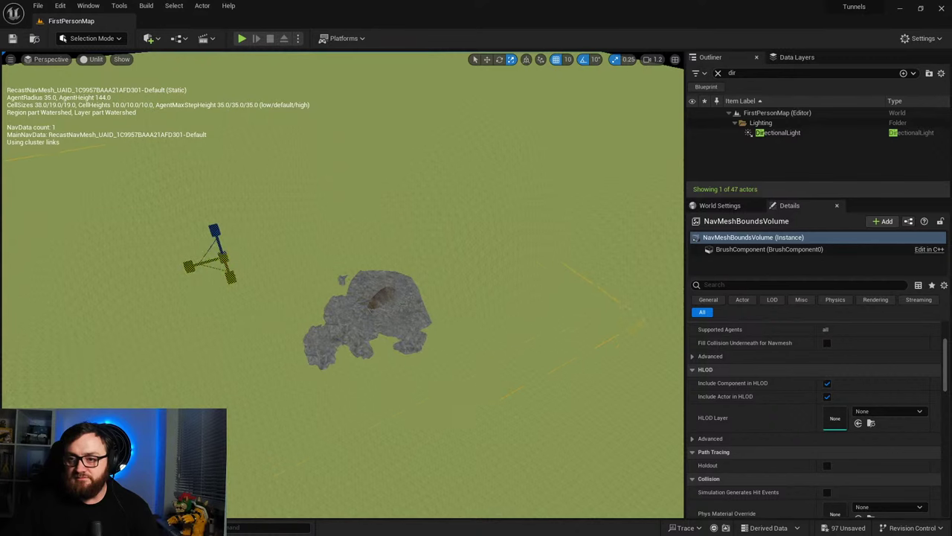
key("w")
left_click_drag(194, 264, 222, 257)
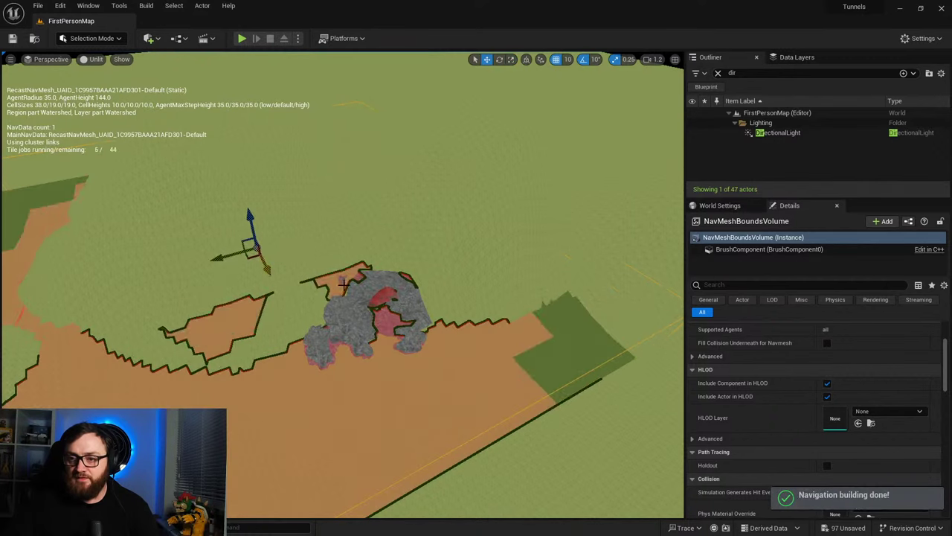
key("w")
right_click_drag(222, 256, 268, 276)
key("w")
mouse_move(237, 319)
right_mouse_down()
mouse_move(242, 331)
mouse_move(237, 320)
right_mouse_up()
Step: Place a Plane shape on the low floor area inside the cave and scale it up to cover the hollow
left_click(111, 41)
left_click(119, 51)
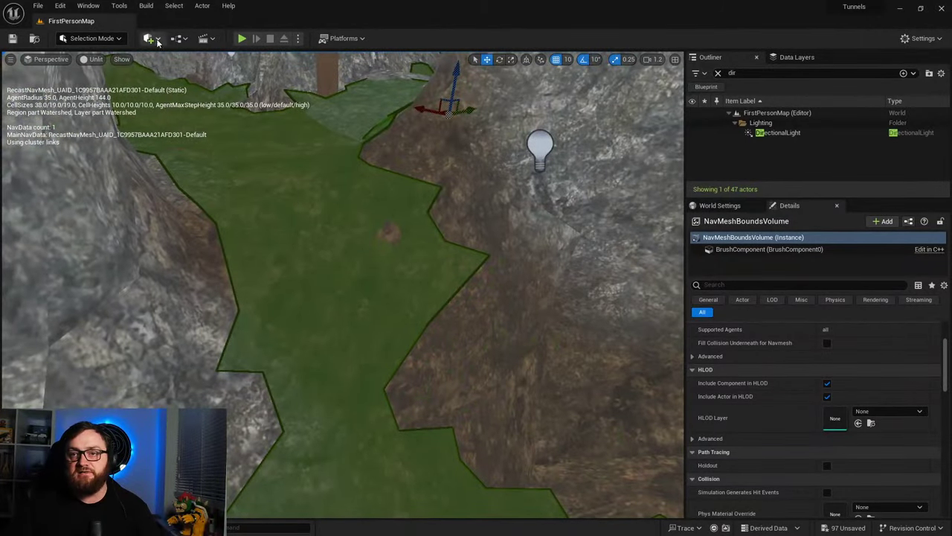
right_click_drag(202, 101, 202, 101)
left_click(152, 39)
mouse_move(209, 137)
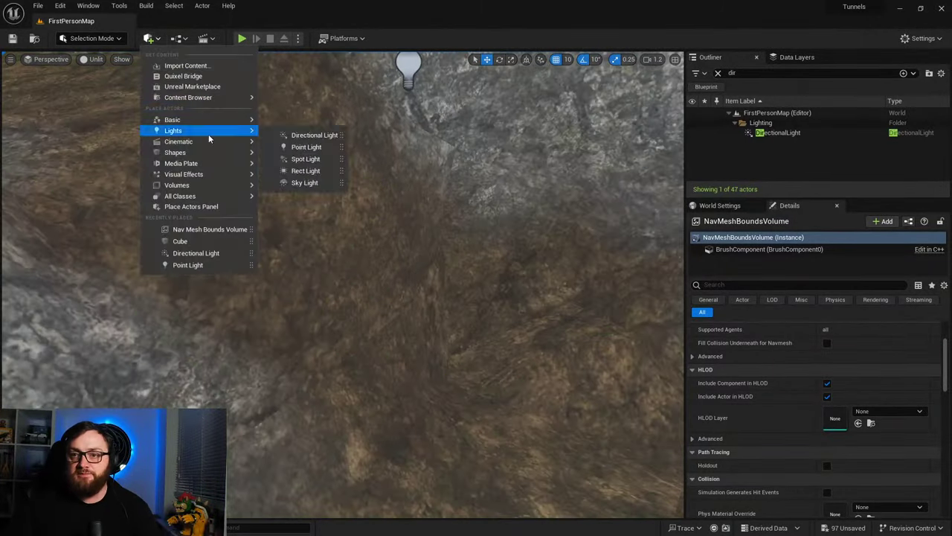
left_click_drag(298, 203, 468, 416)
right_click_drag(393, 402, 393, 402)
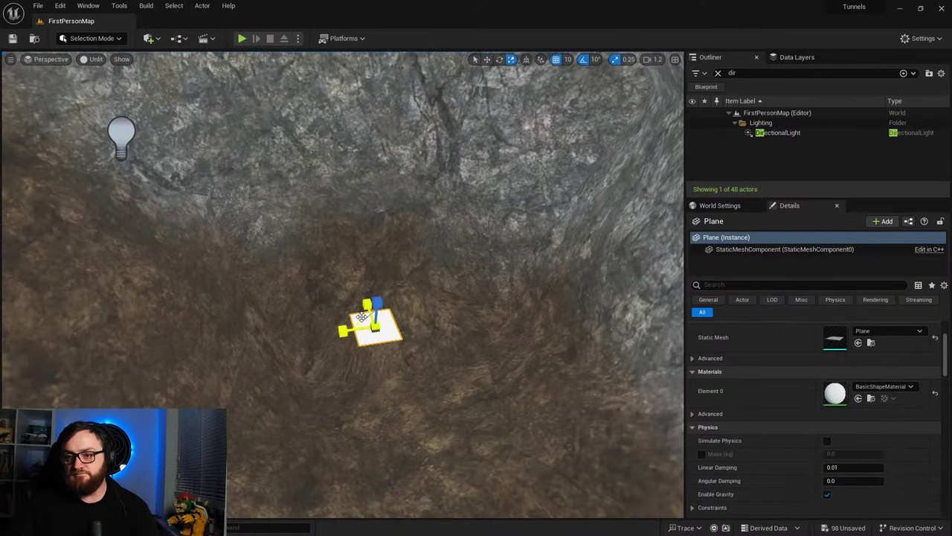
left_click_drag(362, 316, 383, 286)
right_click_drag(370, 307, 361, 316)
Step: Apply the M_Water_Lake material to the plane, and adjust its position and size so it fills the cave's hollows as pools
key("ctrl+space")
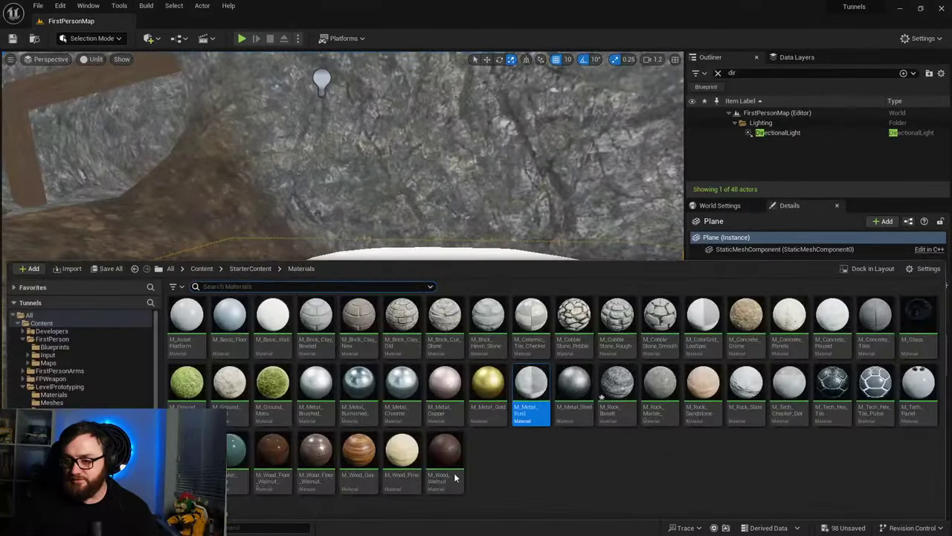
right_click_drag(342, 194, 353, 275)
left_click(860, 399)
right_click_drag(491, 252, 469, 233)
key("w")
left_click_drag(476, 222, 473, 261)
right_click_drag(473, 313, 473, 312)
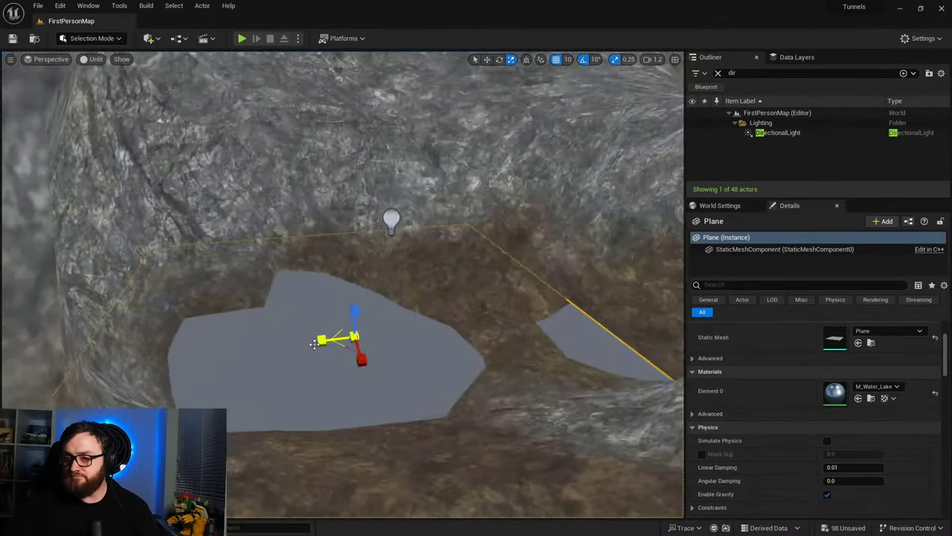
left_click_drag(441, 325, 432, 323)
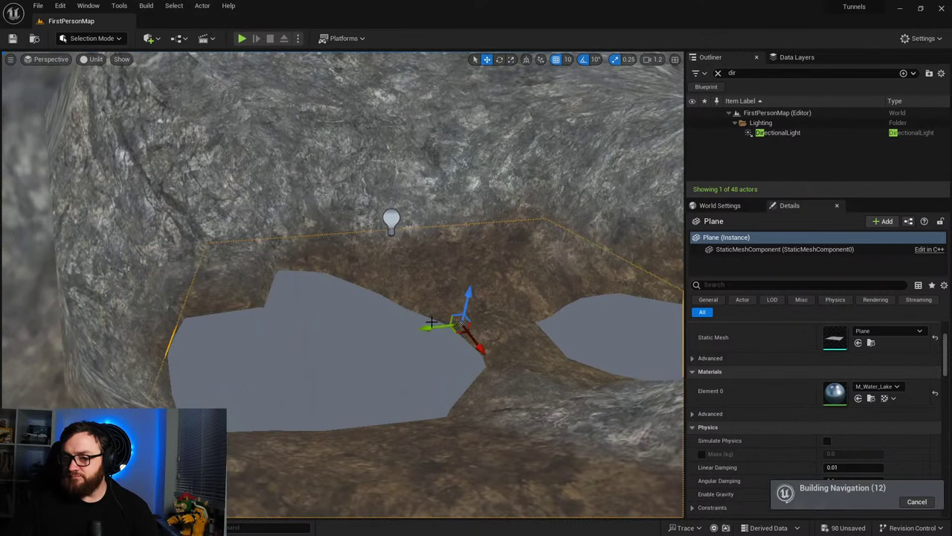
Step: Start a play test from the rock floor beside the pool, look at the water surface, and stop the test
right_click_drag(454, 377, 440, 355)
right_click_drag(367, 270, 367, 270)
right_click_drag(327, 359, 326, 358)
right_click(354, 380)
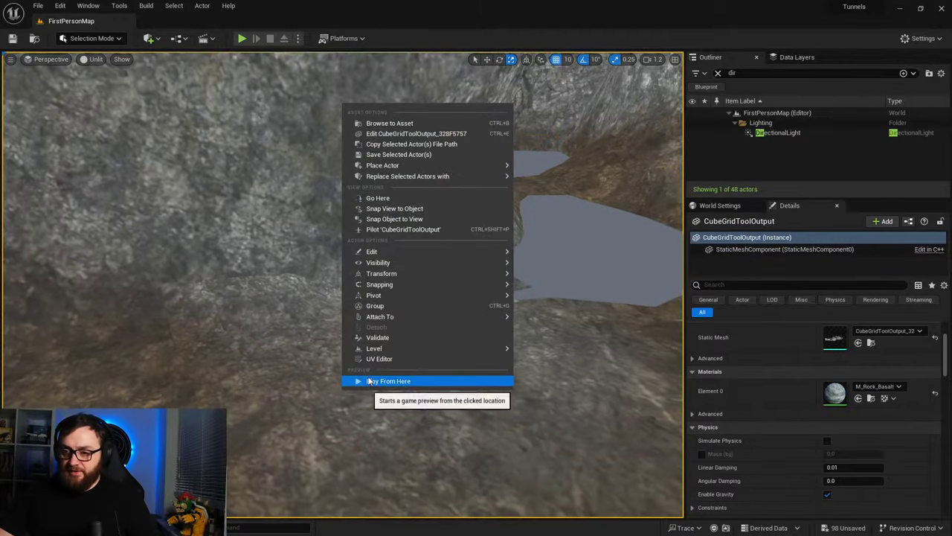
left_click(370, 381)
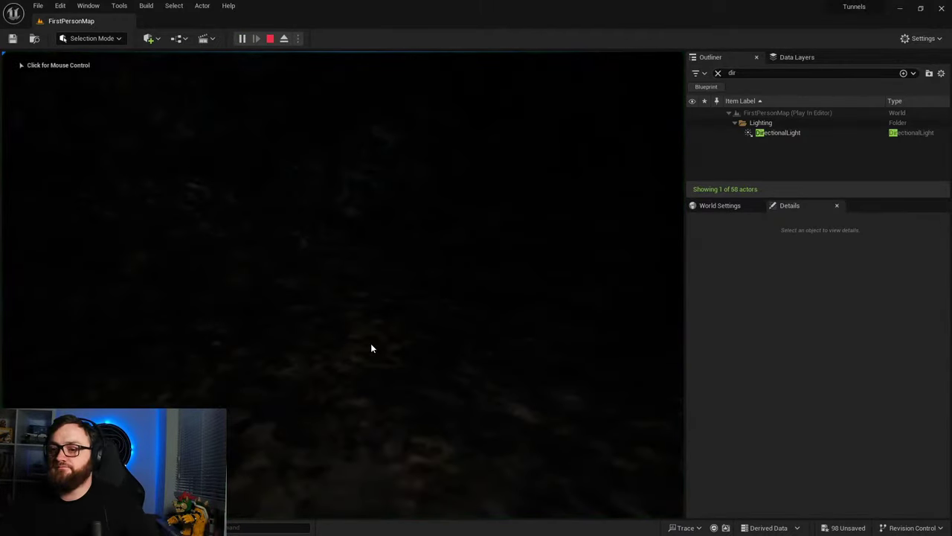
left_click(372, 347)
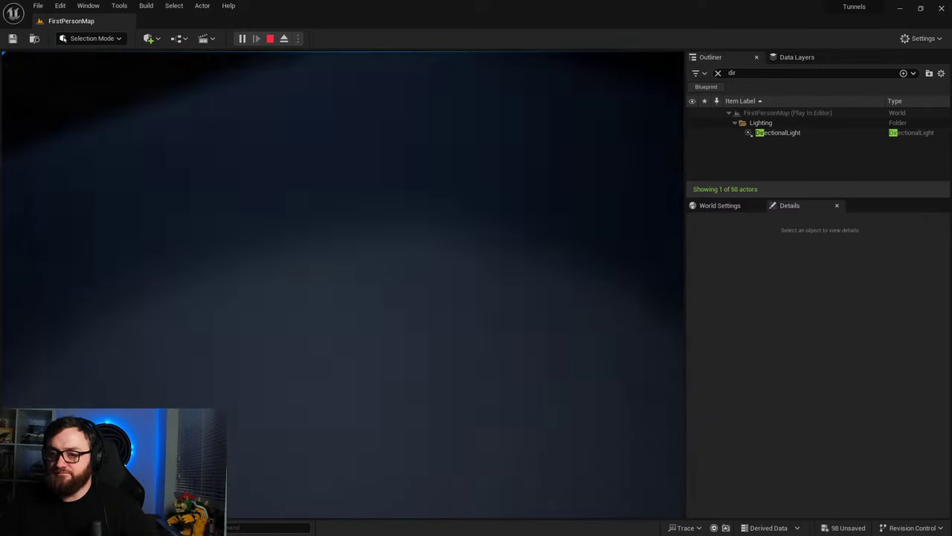
key("Escape")
Step: Select the water plane, switch to Modeling Mode, and open the plane in the UV Editor
mouse_move(397, 347)
right_mouse_down()
mouse_move(439, 316)
mouse_move(397, 347)
right_mouse_up()
left_click(457, 329)
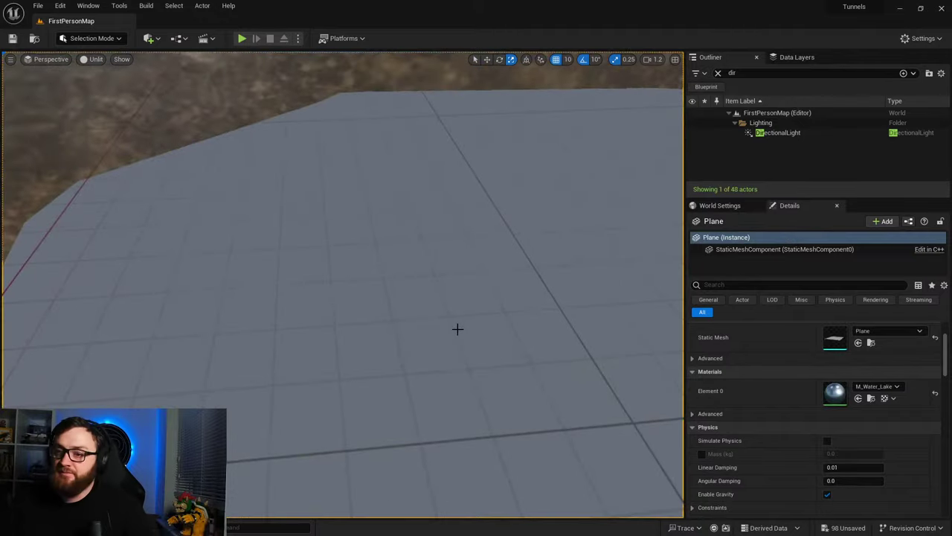
left_click(158, 38)
left_click(92, 38)
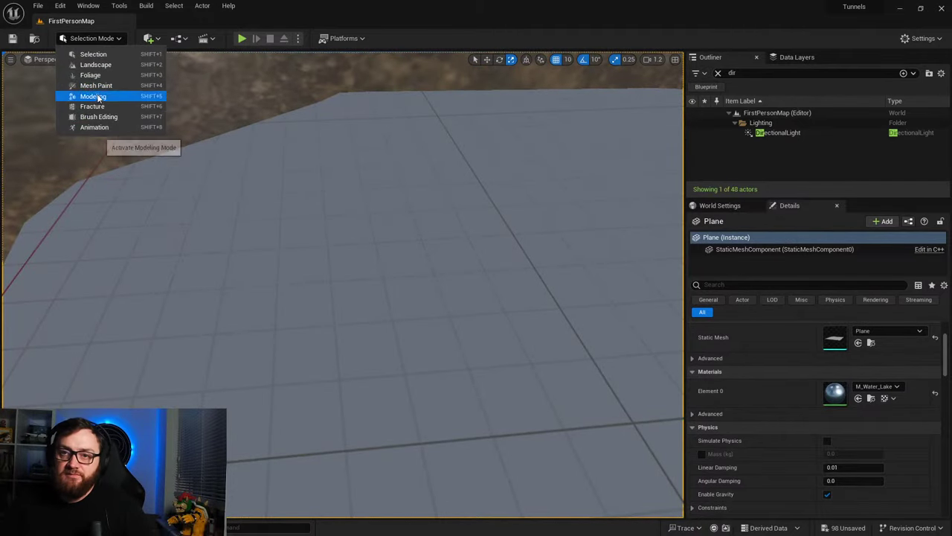
left_click(97, 96)
left_click(16, 280)
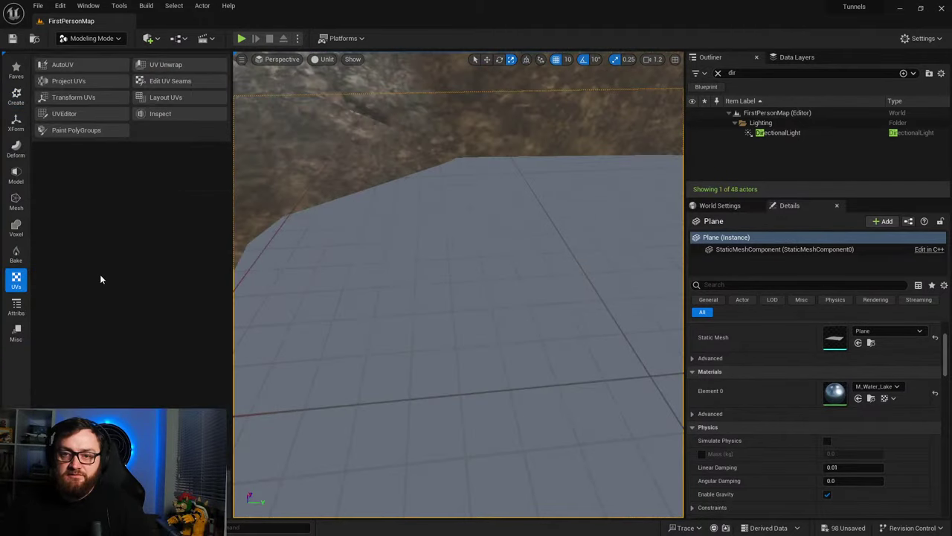
left_click(64, 114)
Step: Select the plane's whole UV island, scale it up uniformly far beyond the 0–1 square, apply the change, and close the editor
left_click_drag(523, 395, 231, 111)
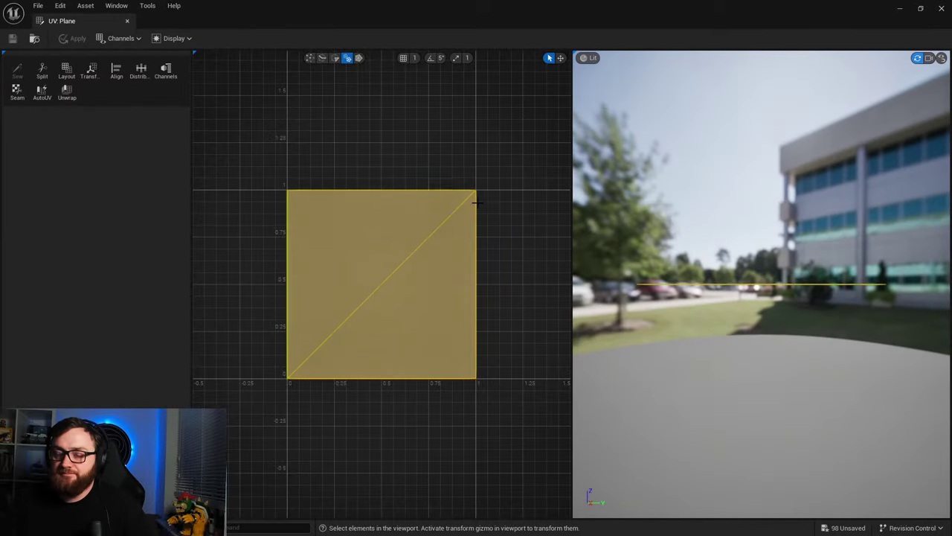
scroll(468, 227, "down", 10)
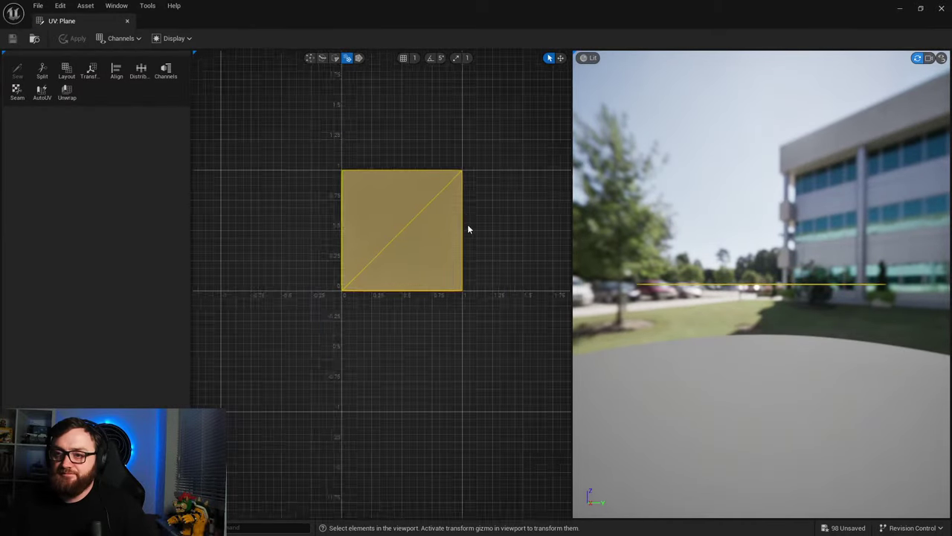
left_click(561, 58)
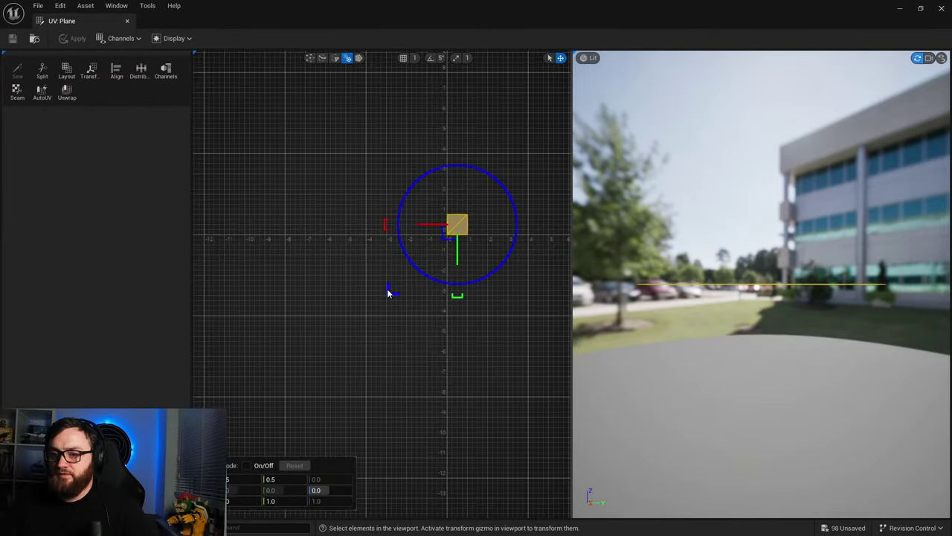
left_click_drag(388, 292, 364, 291)
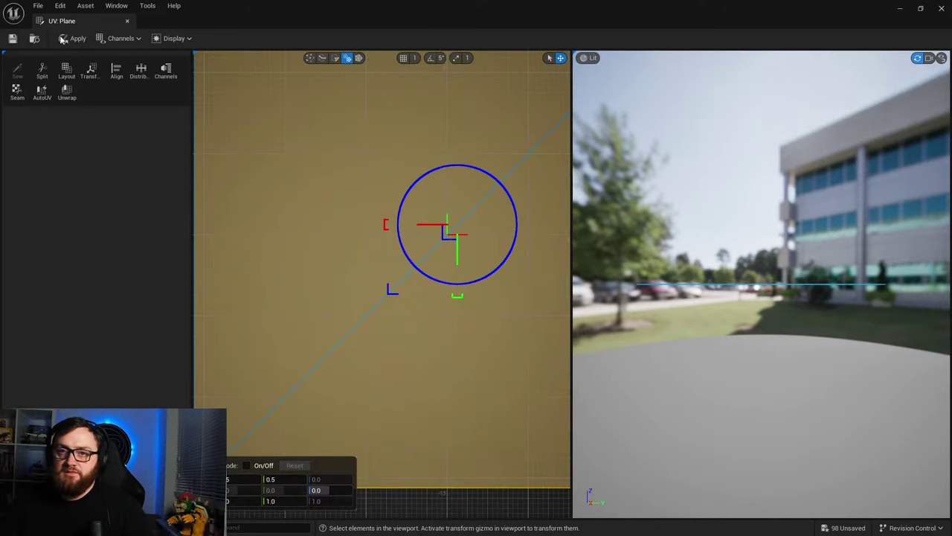
left_click(936, 9)
Step: Play test from the floor near the pool to check the water with its enlarged UVs, and stop the test
right_click_drag(637, 149, 625, 104)
right_click_drag(456, 441, 365, 444)
right_click(450, 438)
left_click(470, 424)
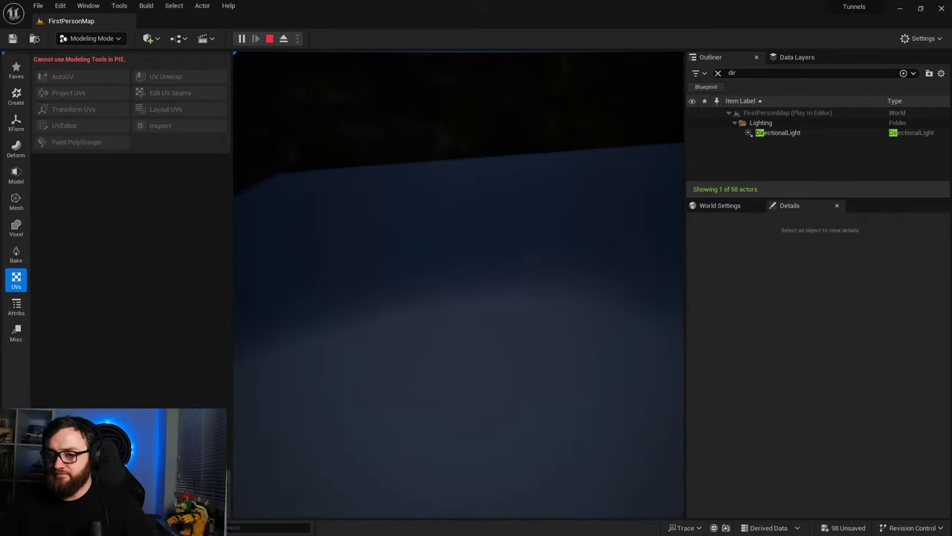
key("Escape")
Step: Select the water plane over the pool and replace its material with M_Water_Ocean
right_click_drag(444, 308, 558, 309)
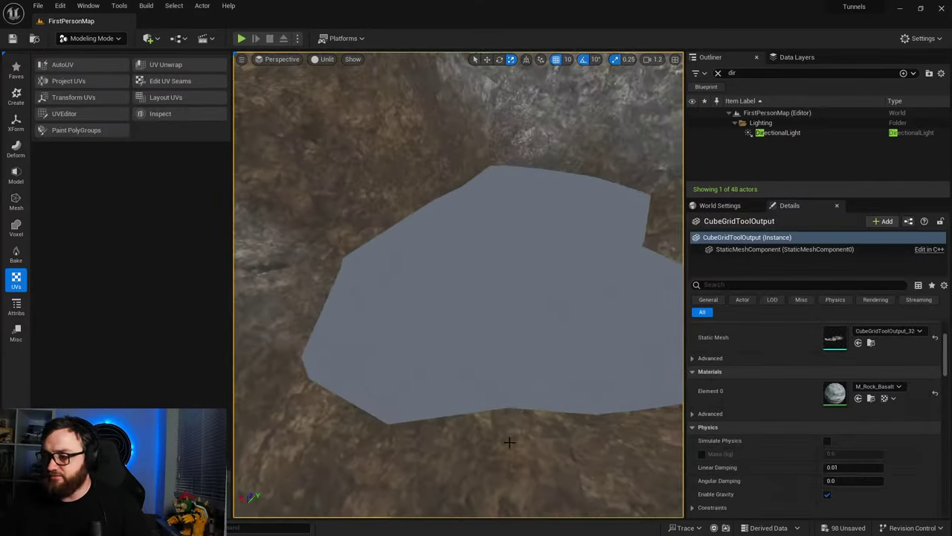
left_click(444, 308)
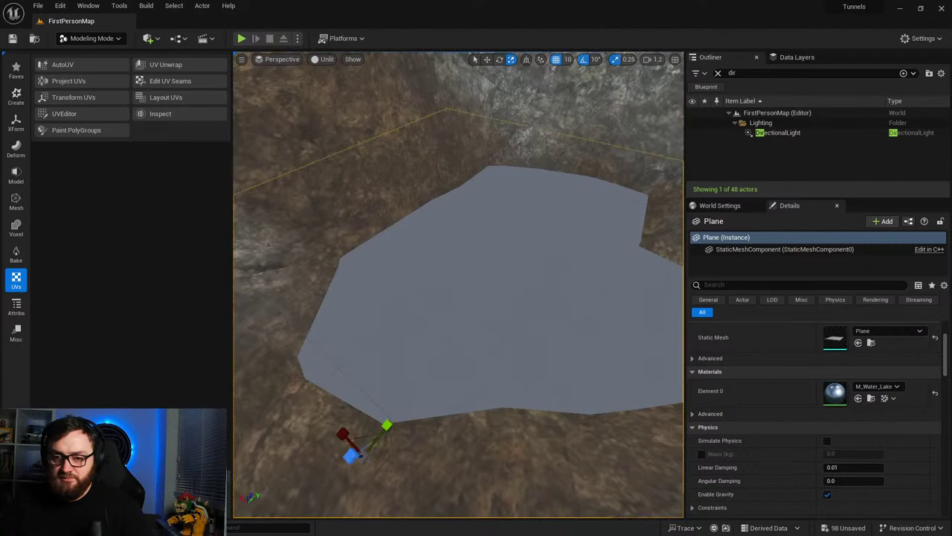
key("ctrl+space")
left_click(235, 464)
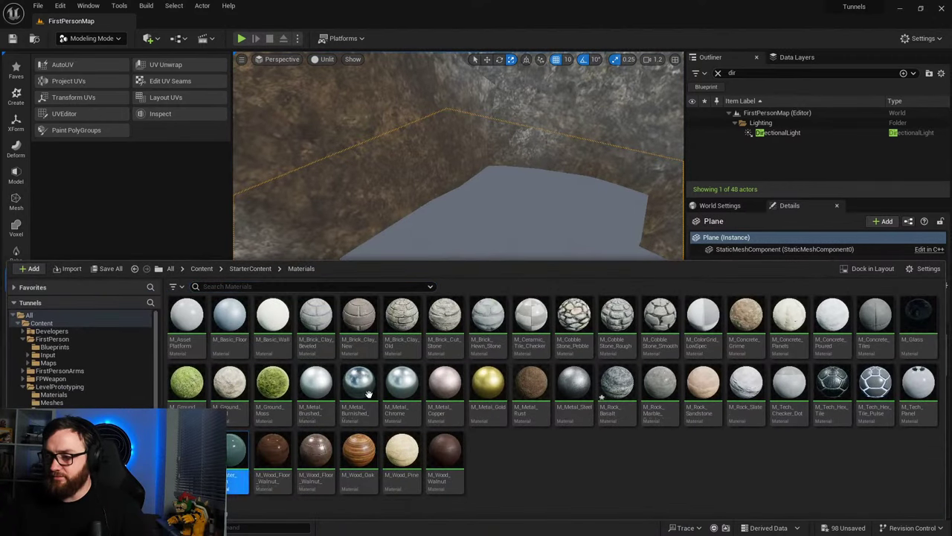
right_click_drag(476, 216, 514, 230)
left_click(859, 398)
right_click_drag(614, 343, 491, 338)
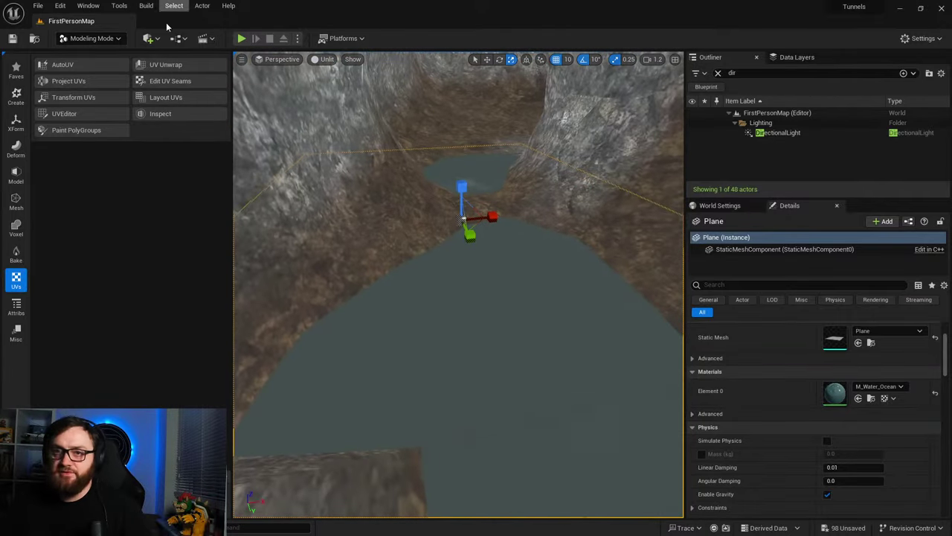
Step: Scale the water plane's UV island up uniformly in the UV Editor, apply the change, and close the editor
left_click(62, 114)
scroll(360, 270, "down", 6)
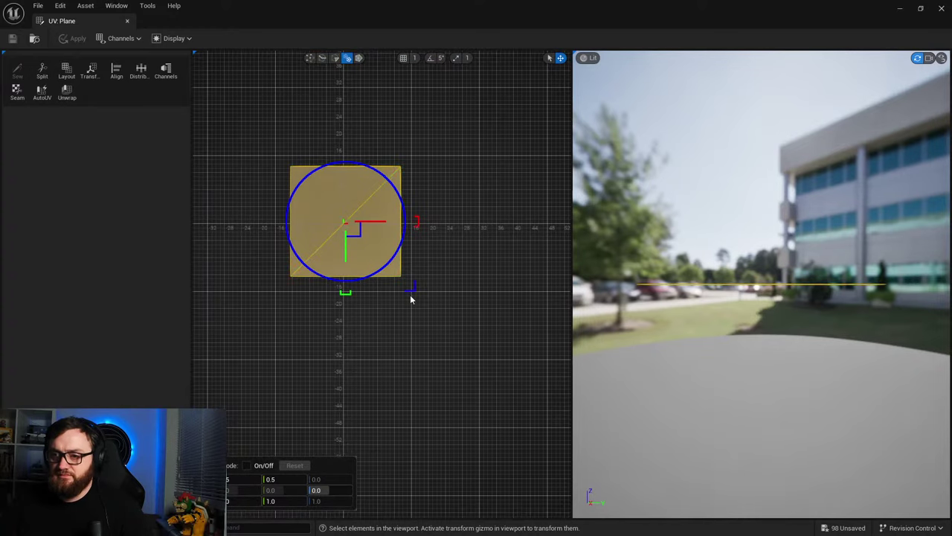
left_click_drag(413, 289, 425, 304)
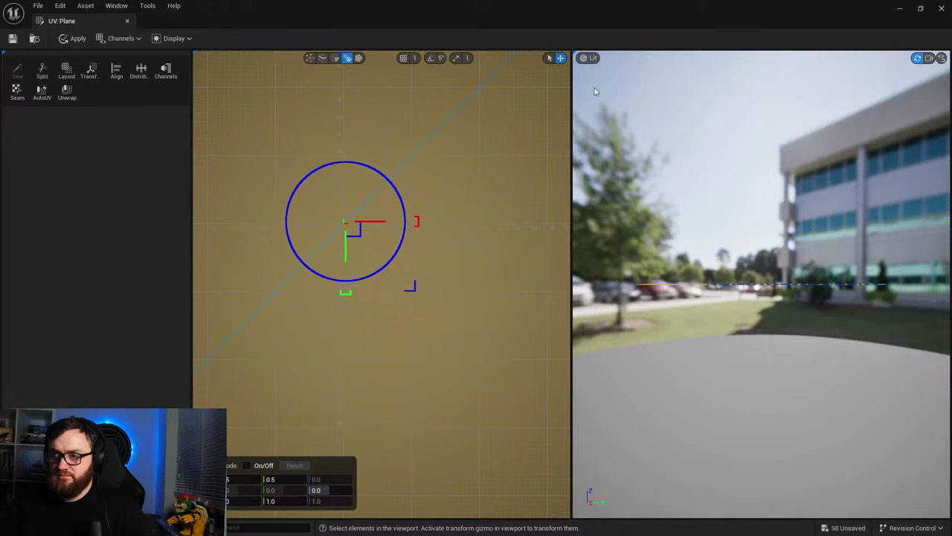
left_click(63, 43)
left_click(942, 9)
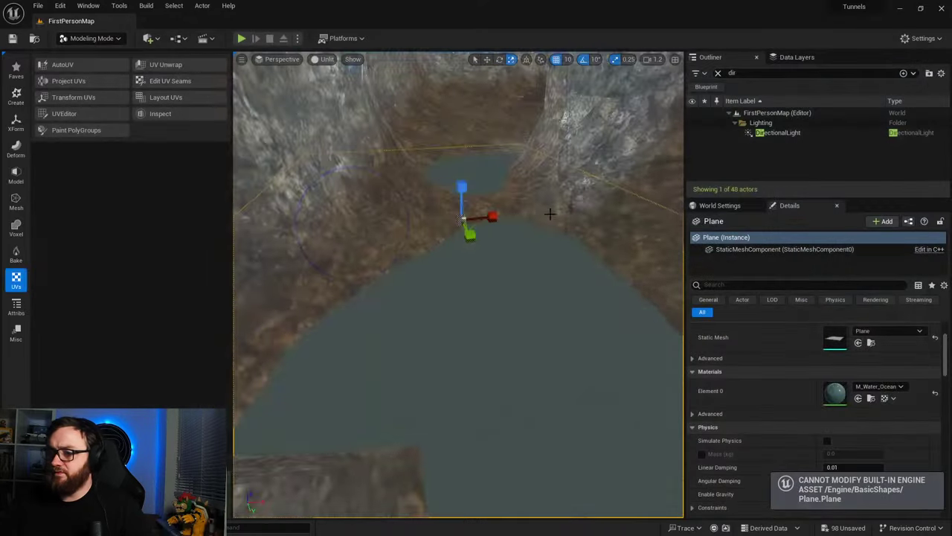
Step: Set the viewport shading to Lit and turn the view across the pool
right_click_drag(523, 85, 607, 70)
left_click(324, 59)
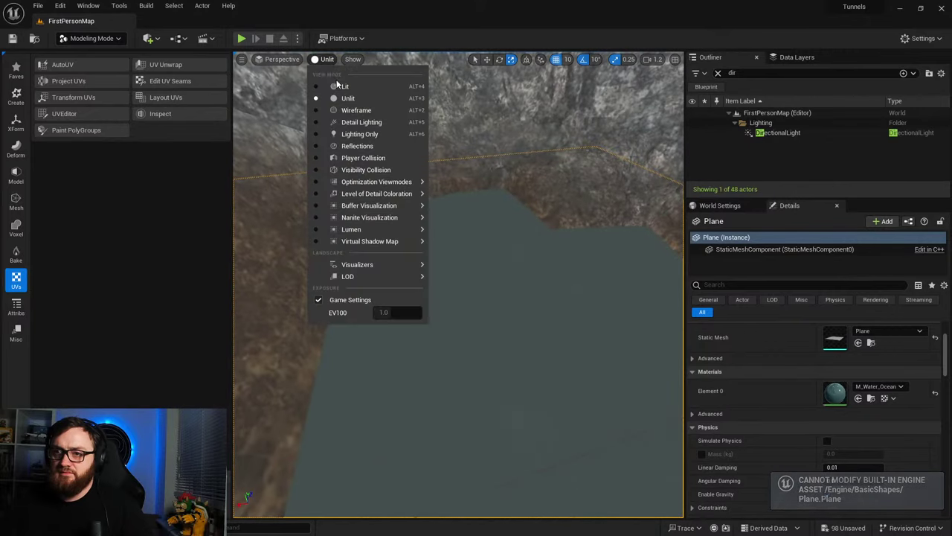
left_click(334, 84)
right_click_drag(458, 223, 357, 190)
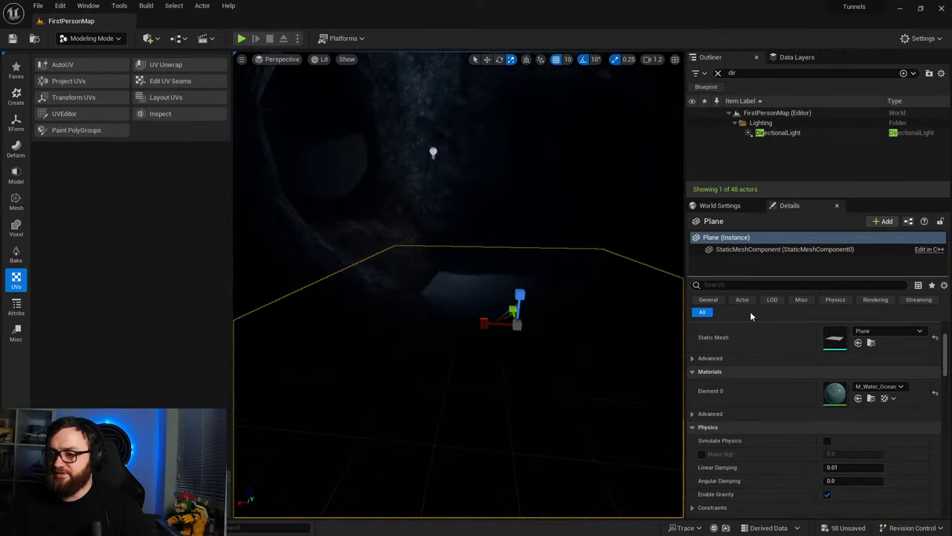
Step: Set the water plane's collision preset to NoCollision in its physics properties
left_click(918, 300)
left_click(877, 299)
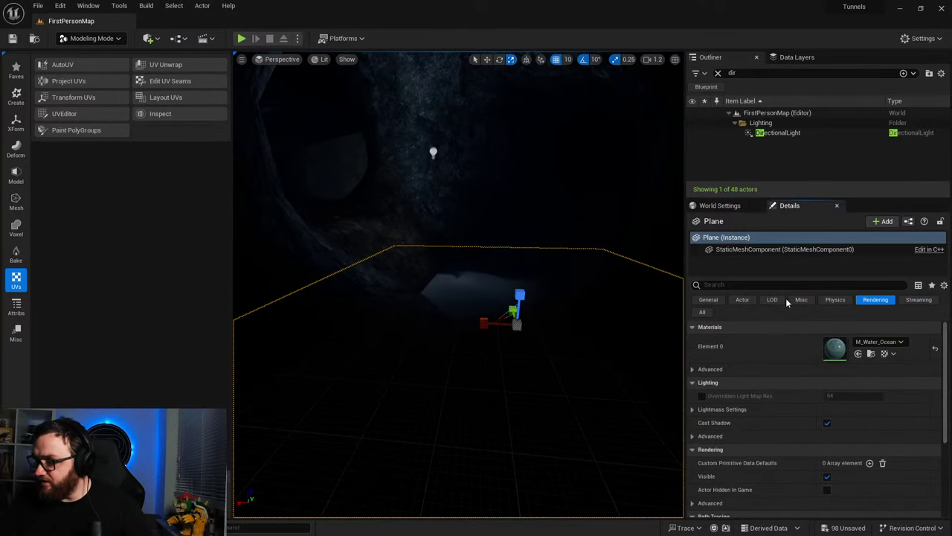
left_click(826, 303)
scroll(756, 426, "down", 5)
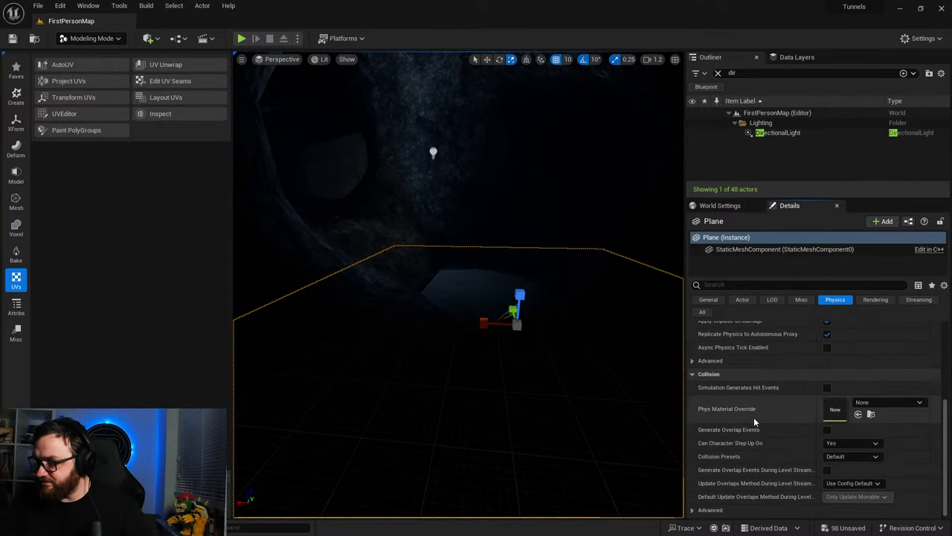
left_click(851, 456)
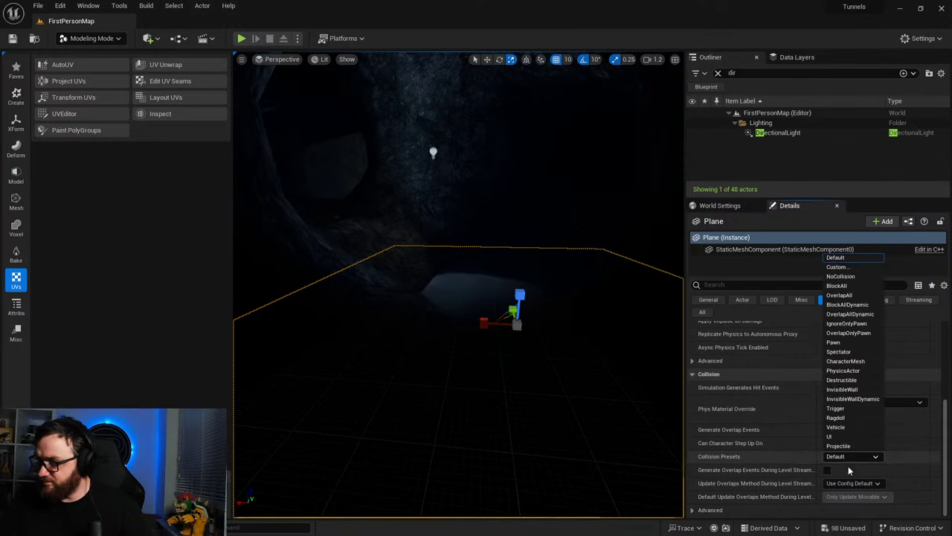
left_click(841, 277)
Step: Play test from the cave floor, walk through the water and along the tunnel to the outside, and stop the test
right_click_drag(476, 297, 461, 350)
right_click(452, 253)
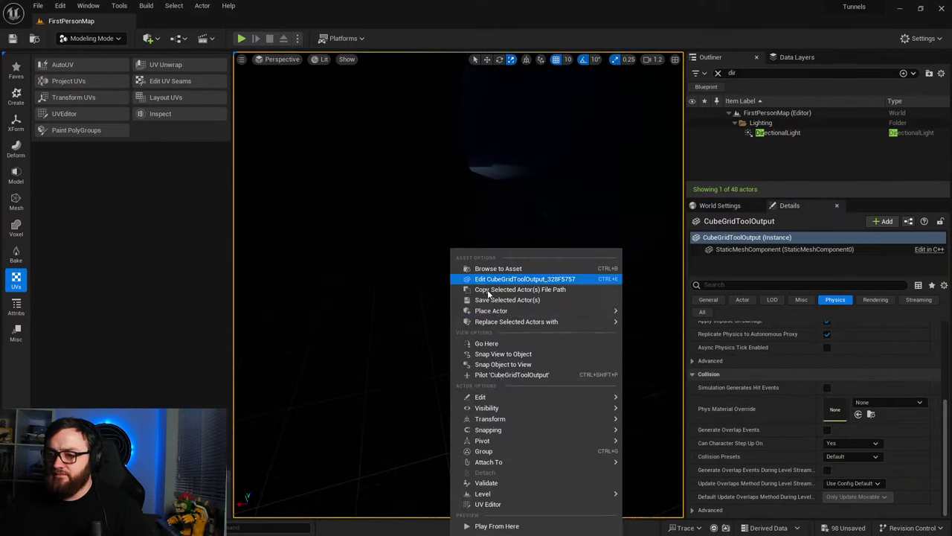
left_click(497, 525)
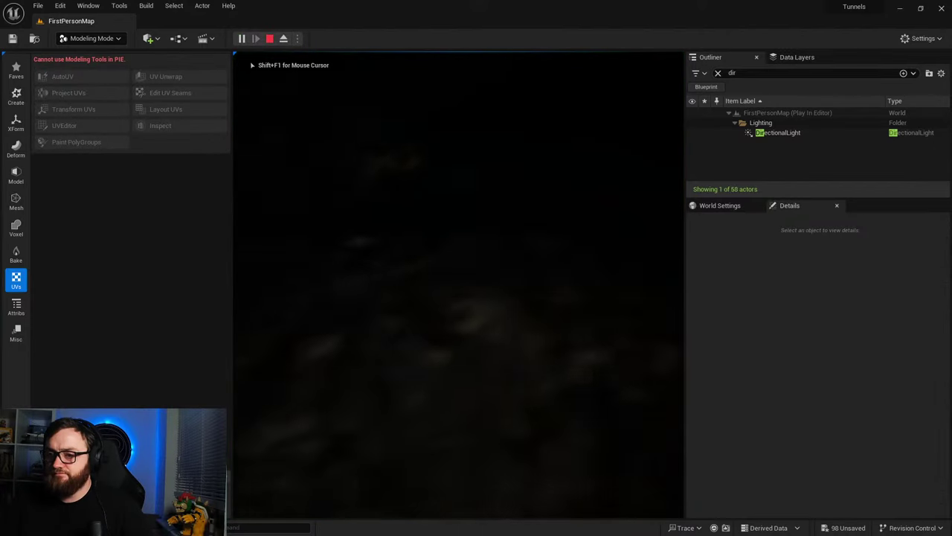
key("w")
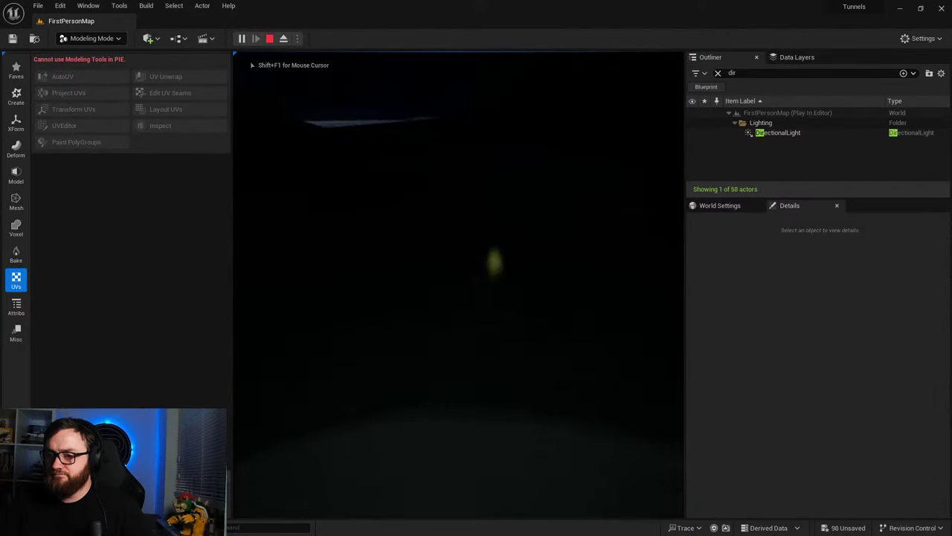
key("w")
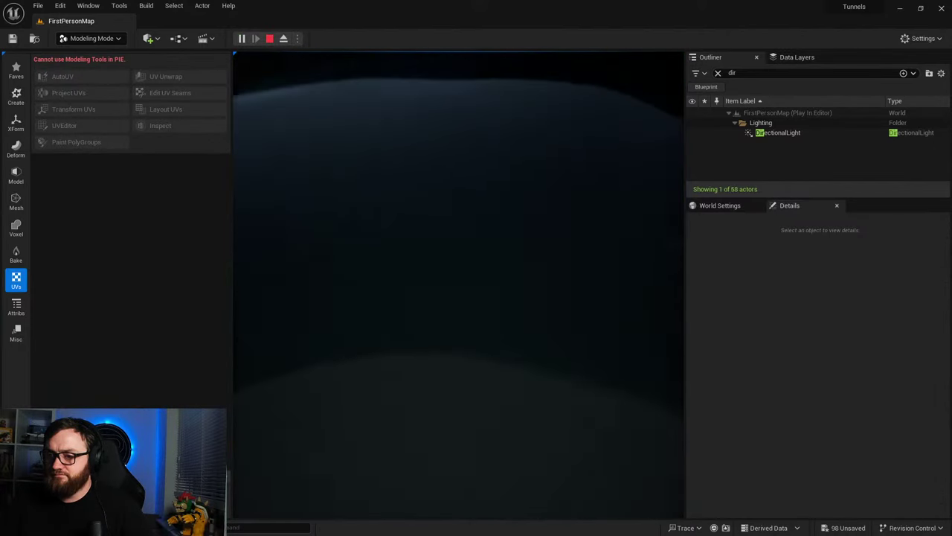
key("w")
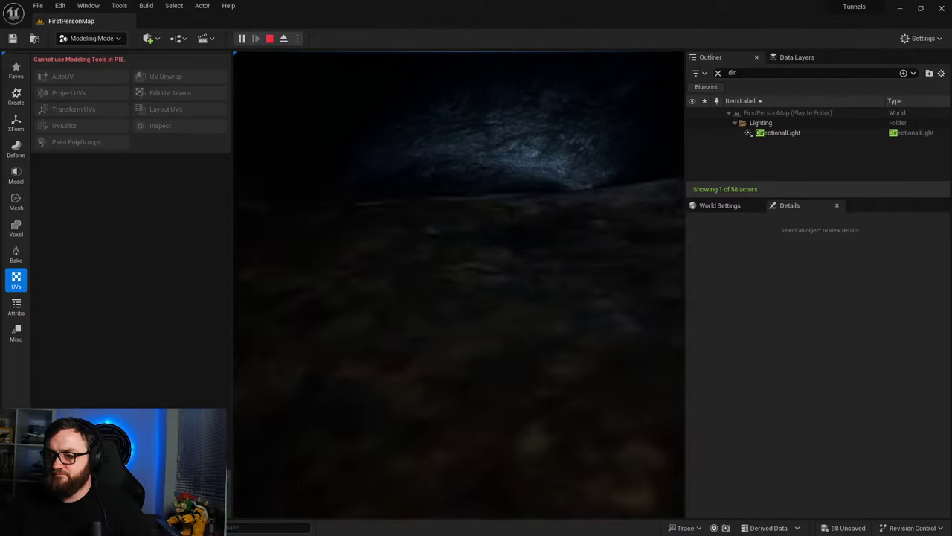
key("w")
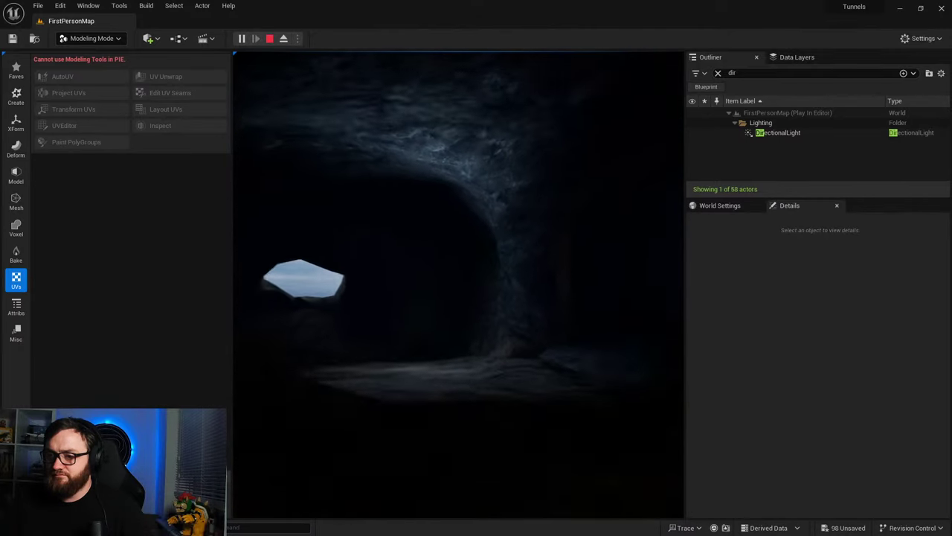
key("w")
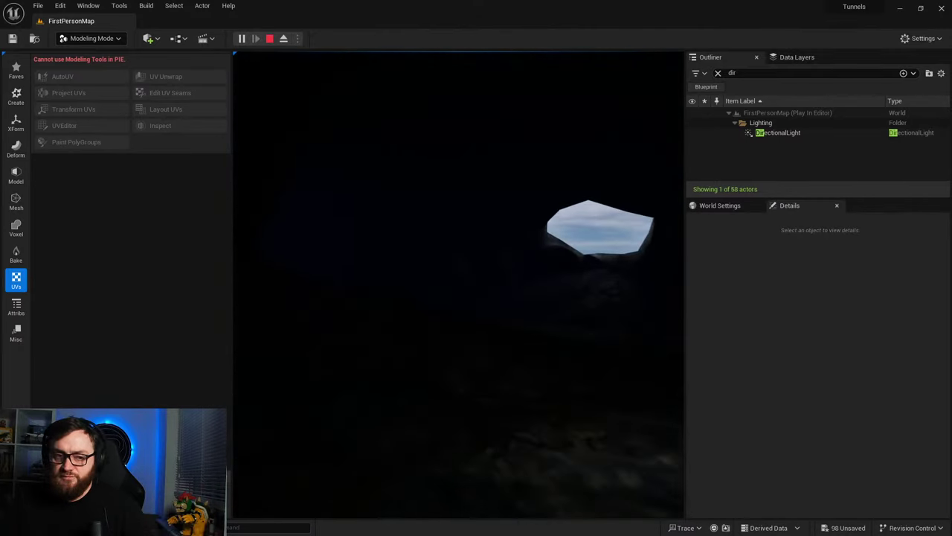
key("w")
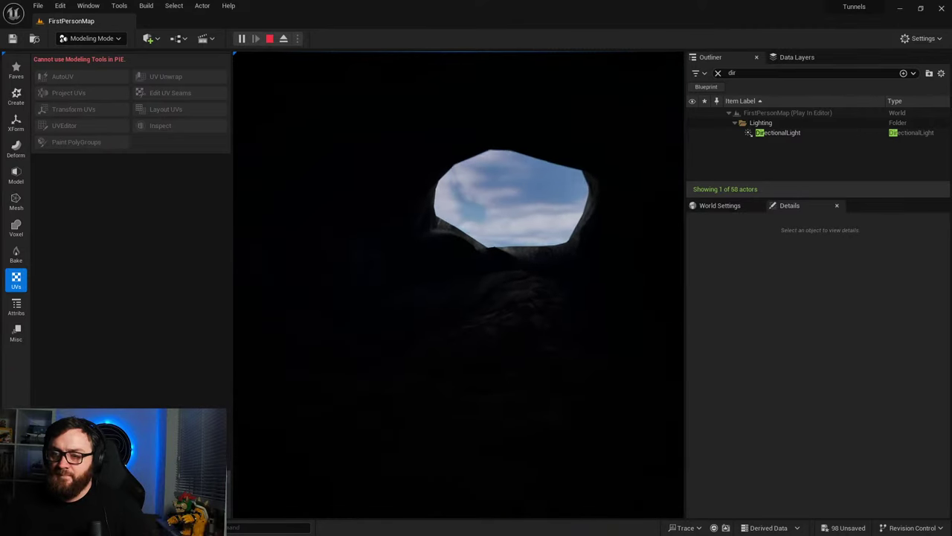
key("w")
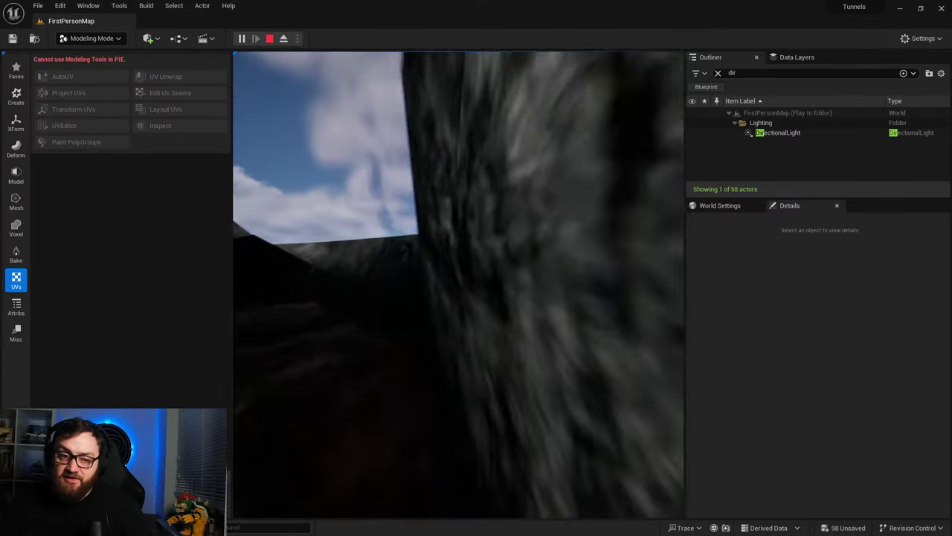
key("w")
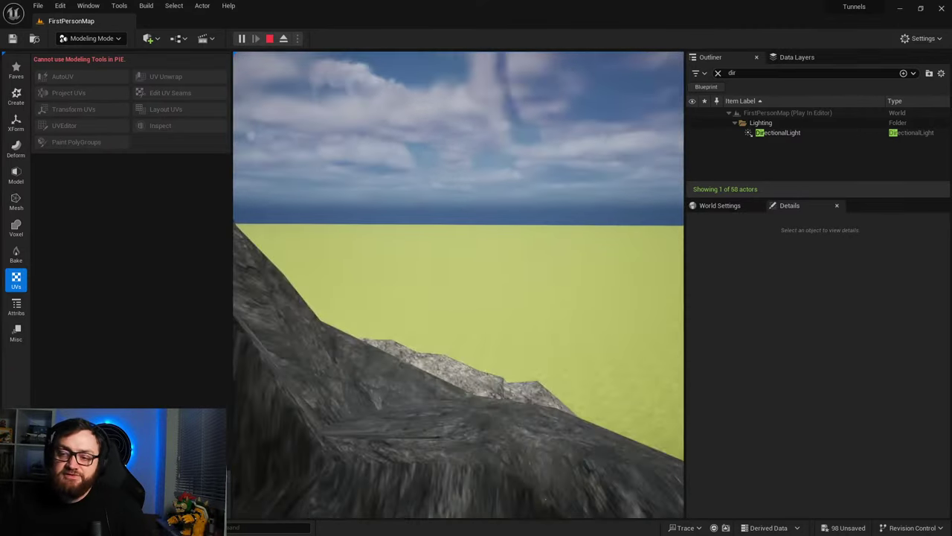
key("w")
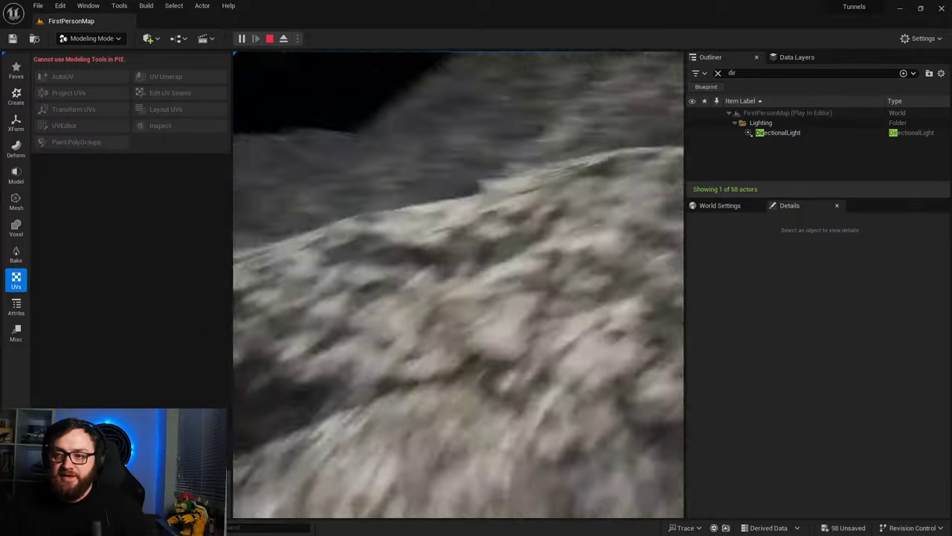
key("Escape")
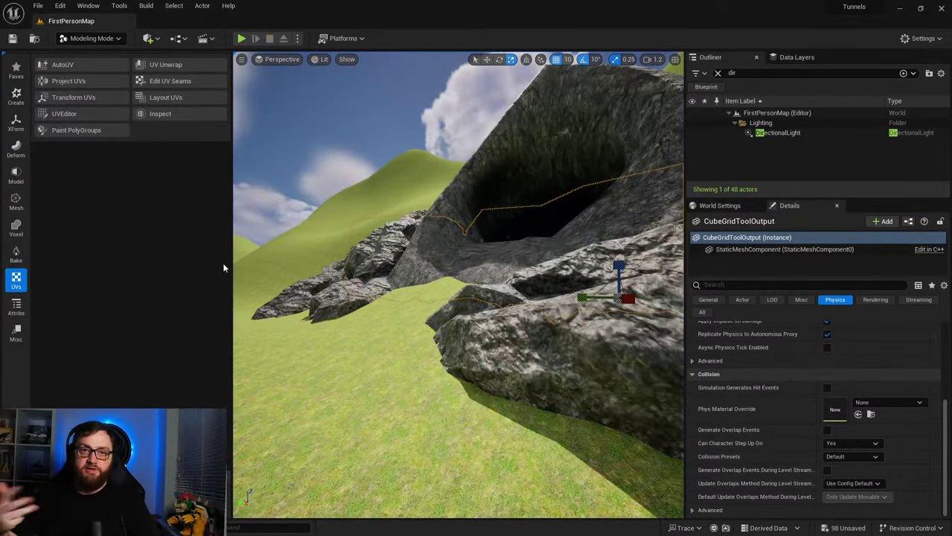
Step: Select the torus rock mesh at the tunnel entrance and examine its surface texture from several angles outside
right_click_drag(328, 271, 406, 290)
key("s")
key("w")
key("s")
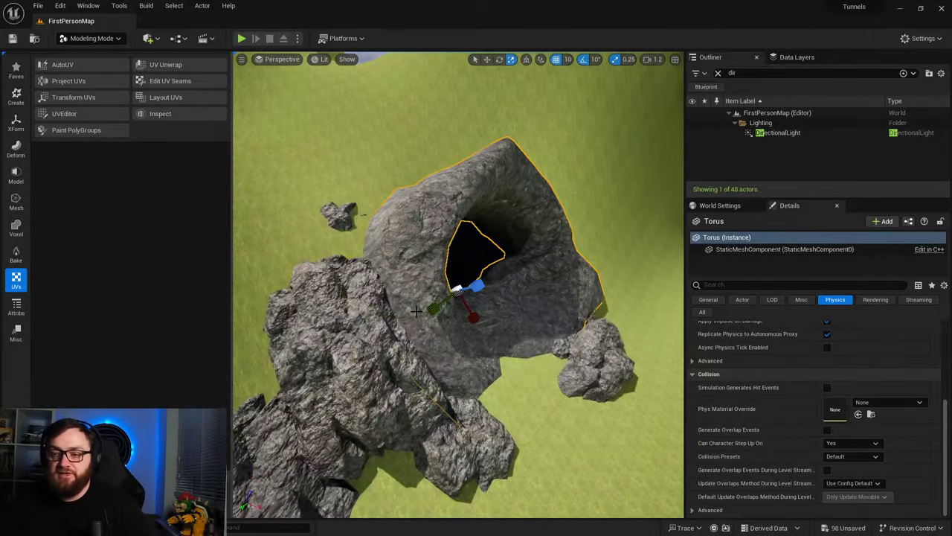
mouse_move(351, 201)
right_mouse_down()
mouse_move(323, 201)
mouse_move(351, 201)
right_mouse_up()
key("w")
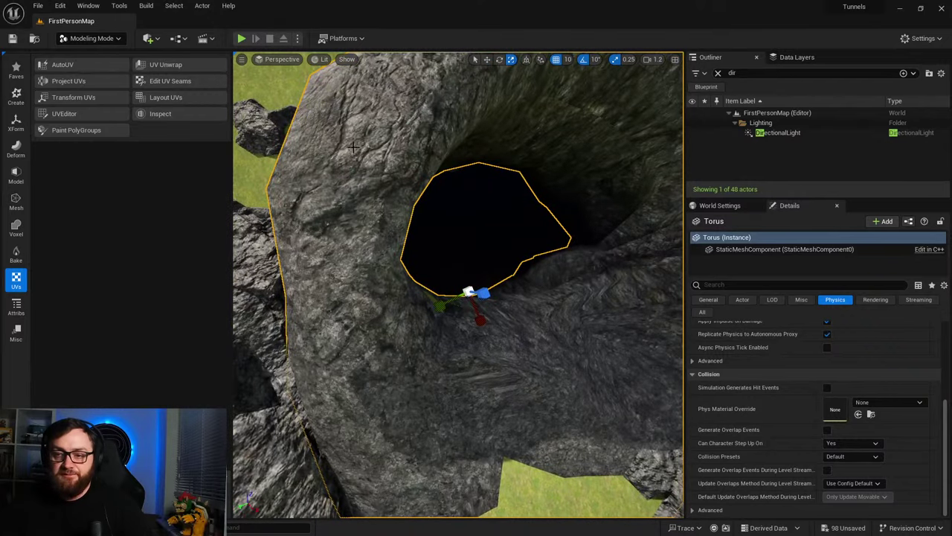
key("s")
mouse_move(386, 126)
right_mouse_down()
mouse_move(350, 130)
mouse_move(383, 123)
right_mouse_up()
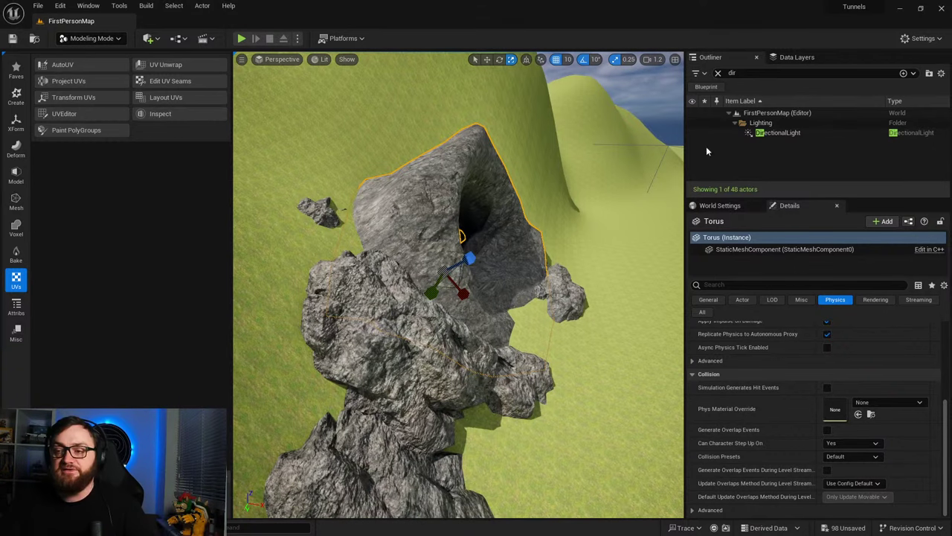
key("w")
right_click_drag(529, 348, 579, 373)
key("s")
key("w")
right_click_drag(444, 236, 480, 280)
key("s")
scroll(518, 253, "up", 8)
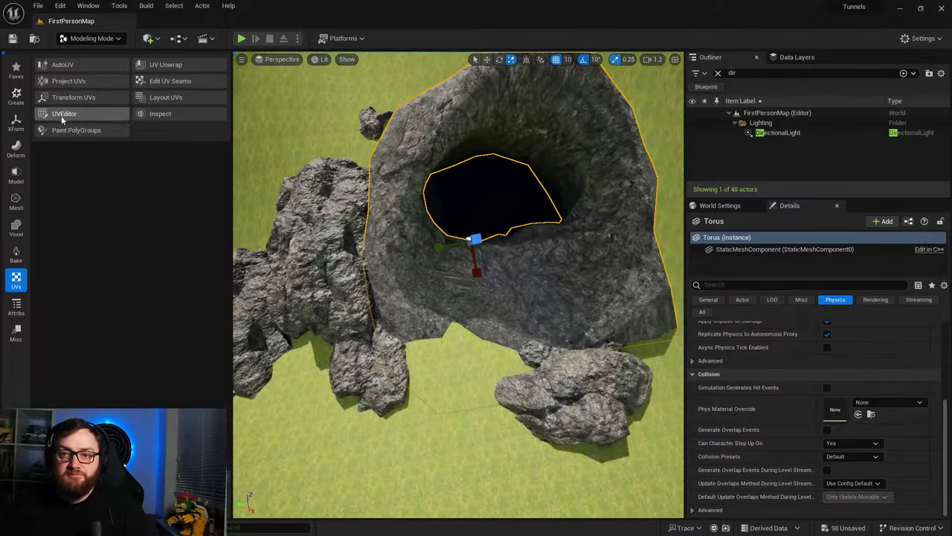
Step: Select all of the torus's UV islands in the UV Editor, scale them up uniformly by a large amount, apply, and close the editor
left_click(64, 114)
scroll(383, 312, "down", 5)
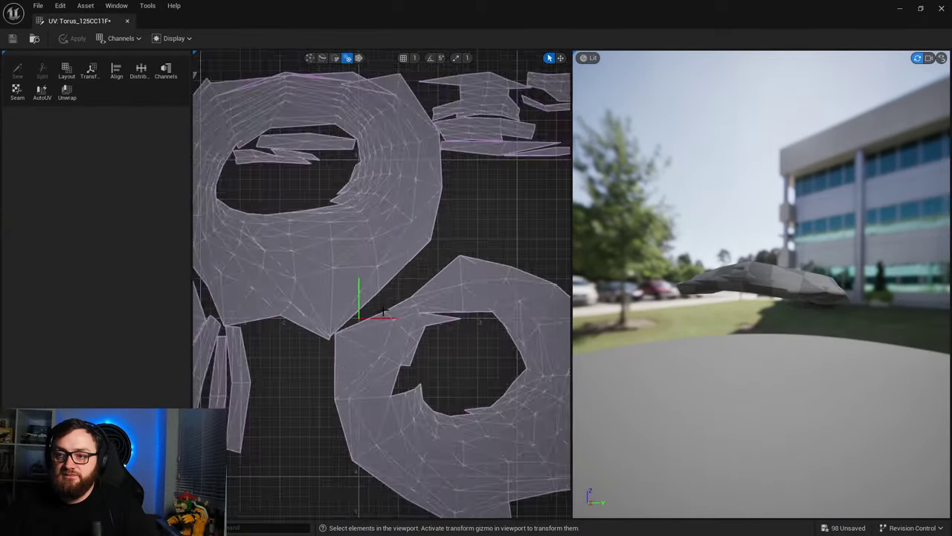
scroll(382, 312, "down", 5)
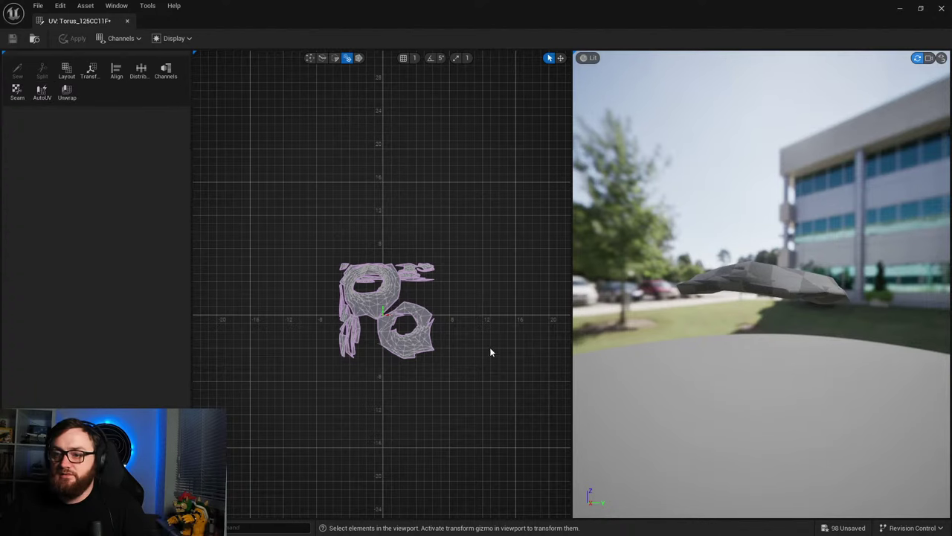
left_click_drag(490, 348, 297, 217)
left_click(560, 59)
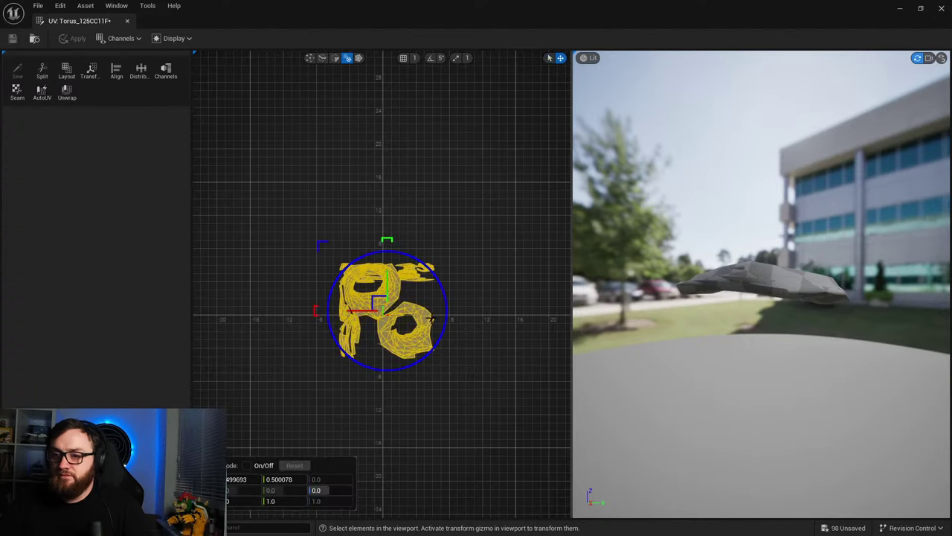
key("f")
left_click_drag(309, 225, 296, 207)
left_click(74, 39)
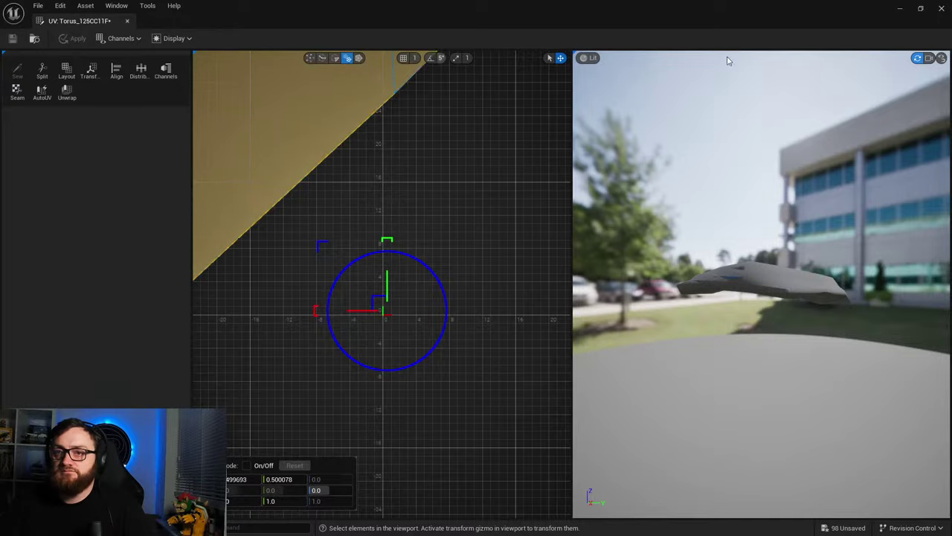
left_click(941, 10)
Step: Inspect the rock texture on the entrance torus up close and undo its UV scaling
right_click_drag(564, 313, 513, 391)
right_click_drag(450, 273, 457, 275)
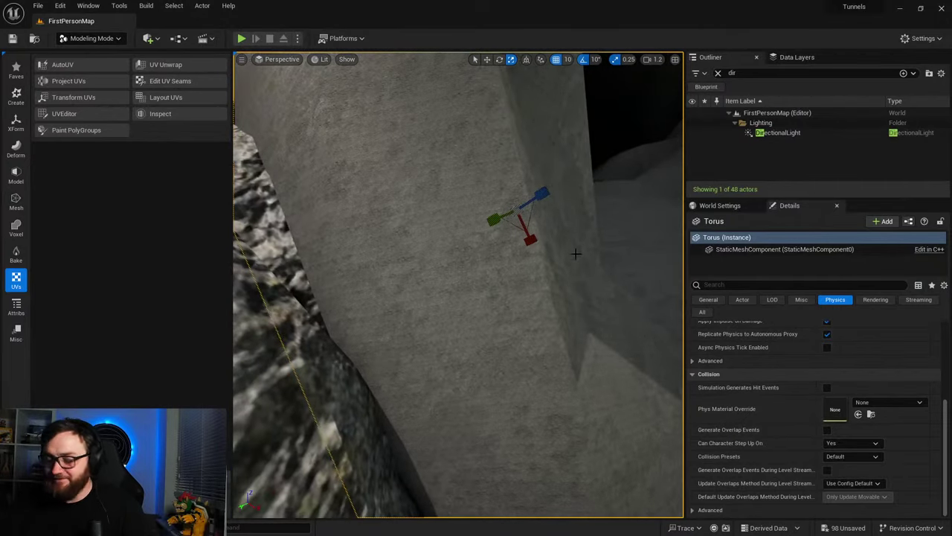
key("ctrl+z")
mouse_move(576, 253)
right_mouse_down()
mouse_move(565, 250)
mouse_move(574, 251)
right_mouse_up()
Step: Open the torus mesh in the UV Editor, select all its UV islands, and enable the transform gizmo with scale snapping
key("ctrl+space")
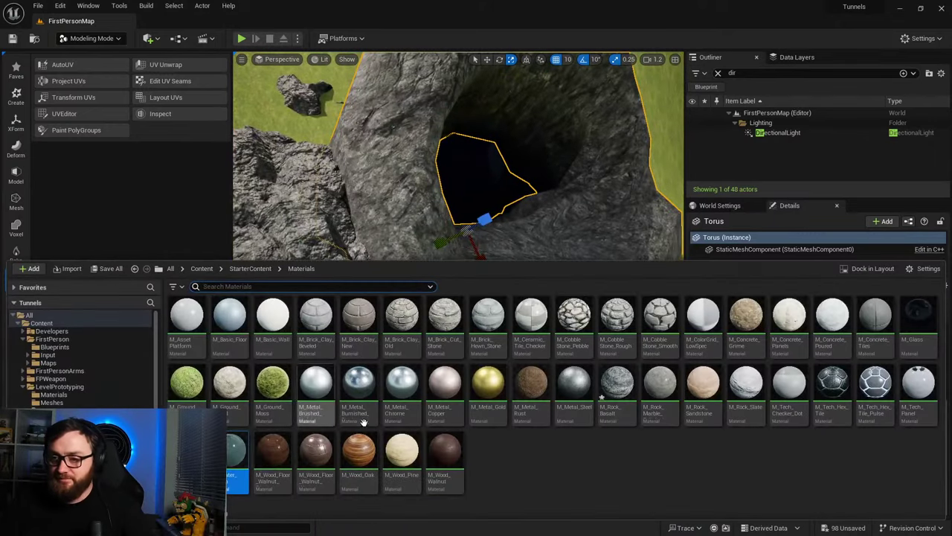
left_click(66, 114)
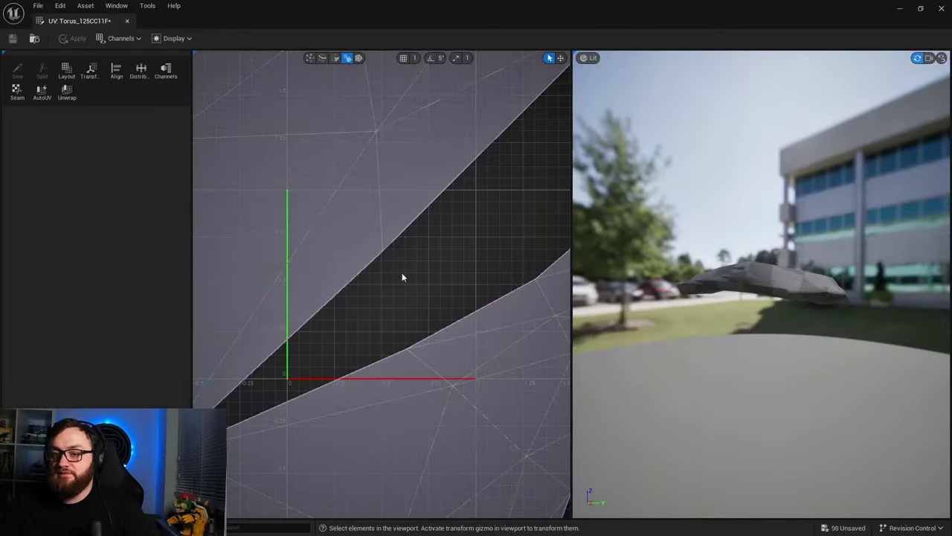
right_click_drag(416, 285, 367, 271)
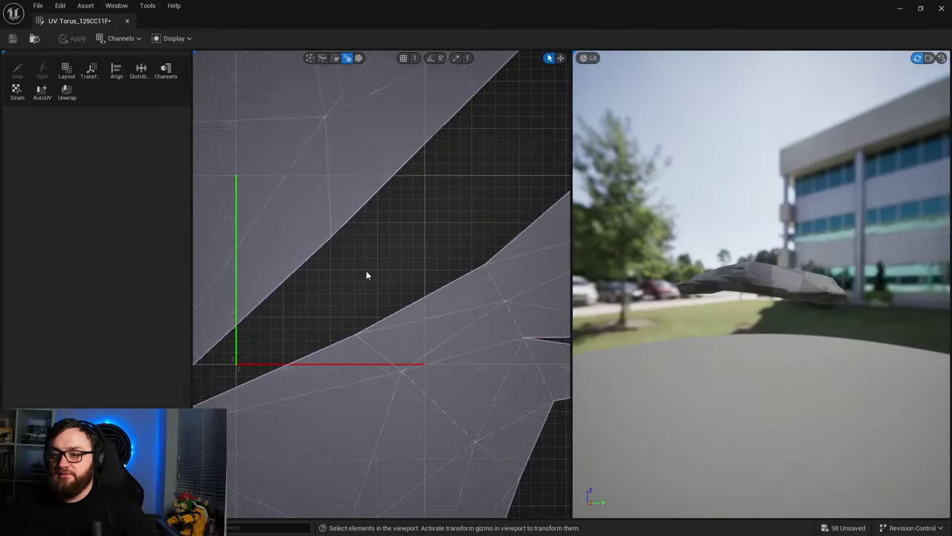
scroll(368, 271, "down", 12)
left_click_drag(476, 372, 249, 168)
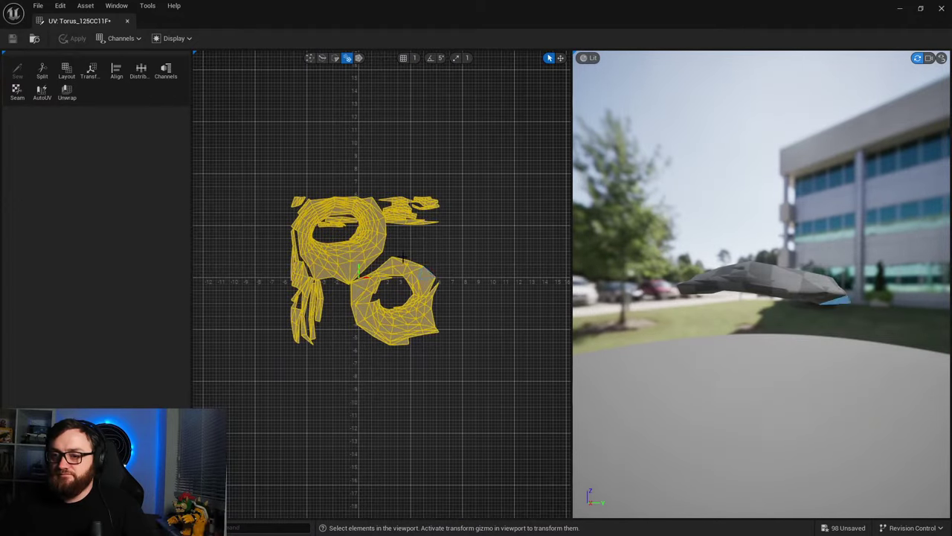
left_click(560, 60)
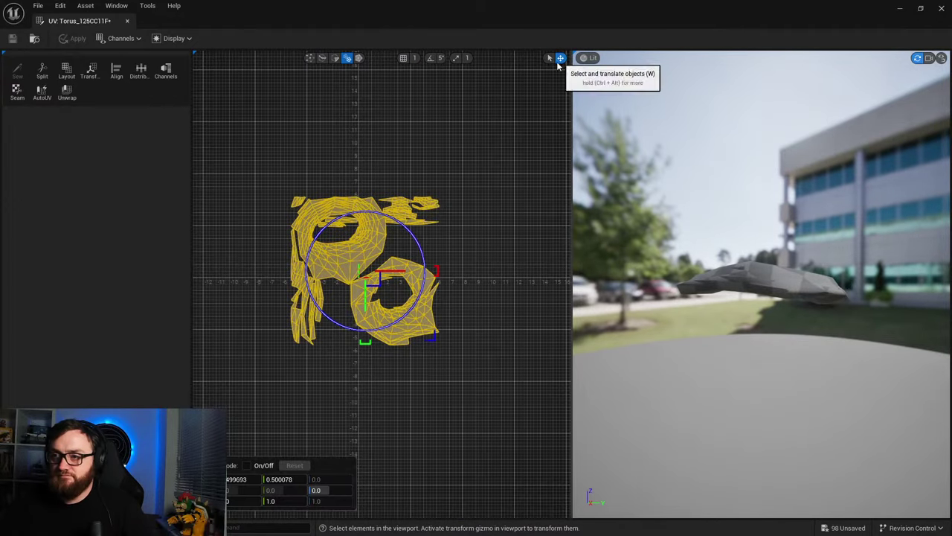
left_click(456, 58)
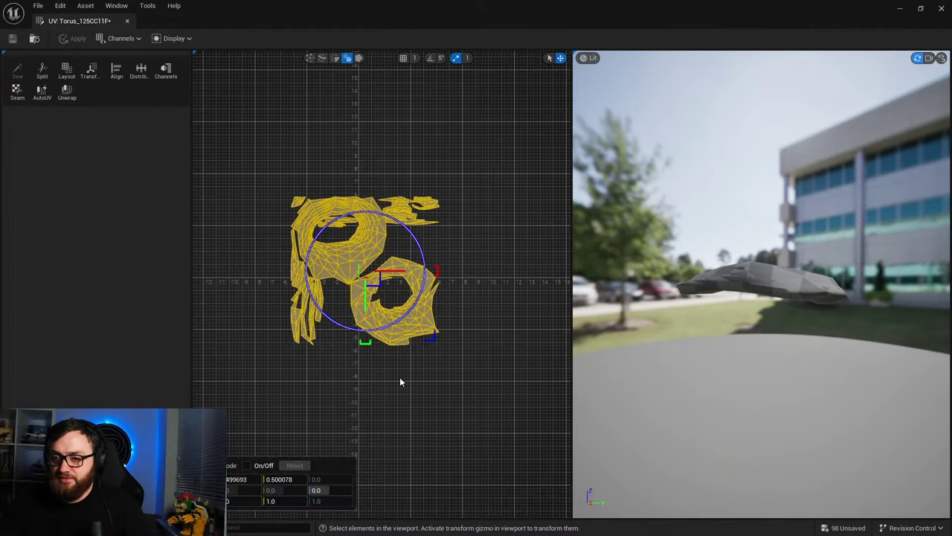
Step: Scale the torus's UV islands down uniformly to about 2.7 UV units wide, save the mesh, and close the editor
left_click_drag(435, 342, 430, 339)
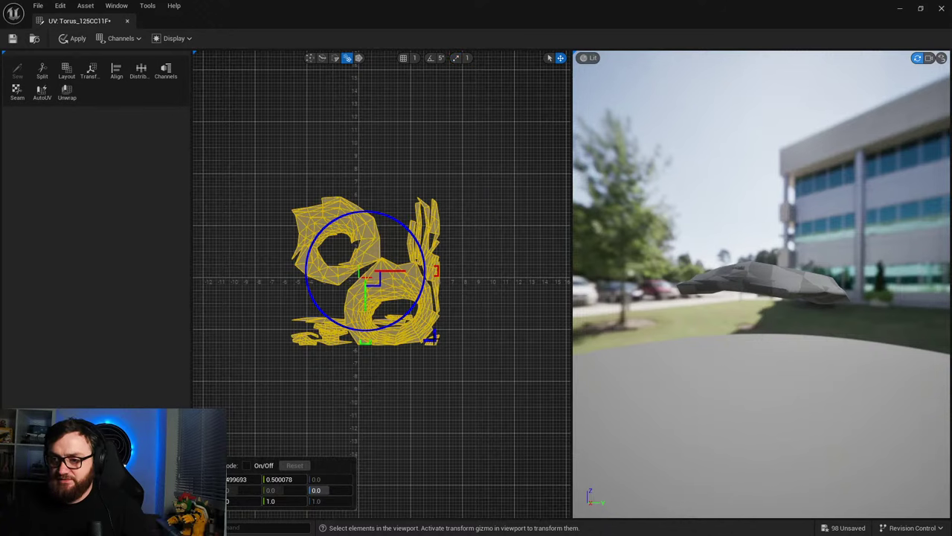
left_click_drag(429, 338, 433, 335)
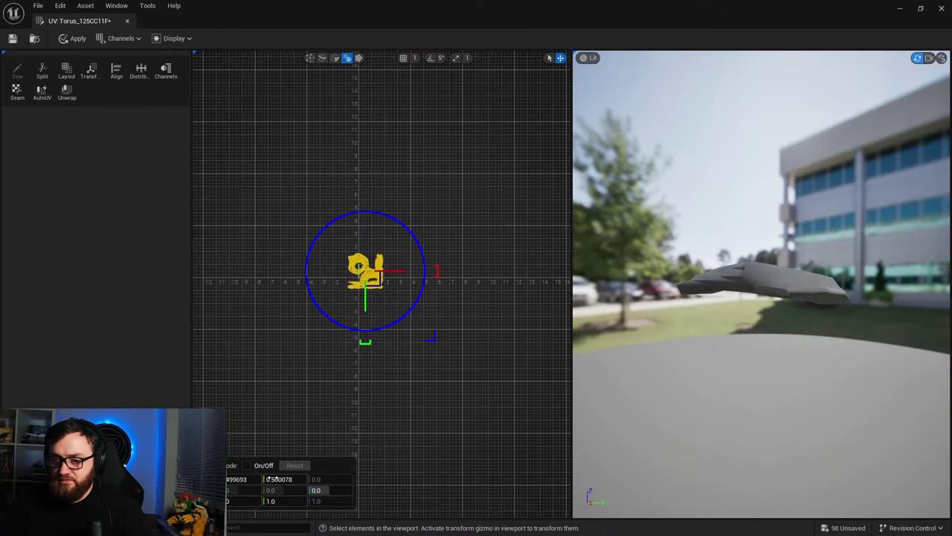
right_click_drag(433, 340, 412, 330)
scroll(362, 258, "up", 6)
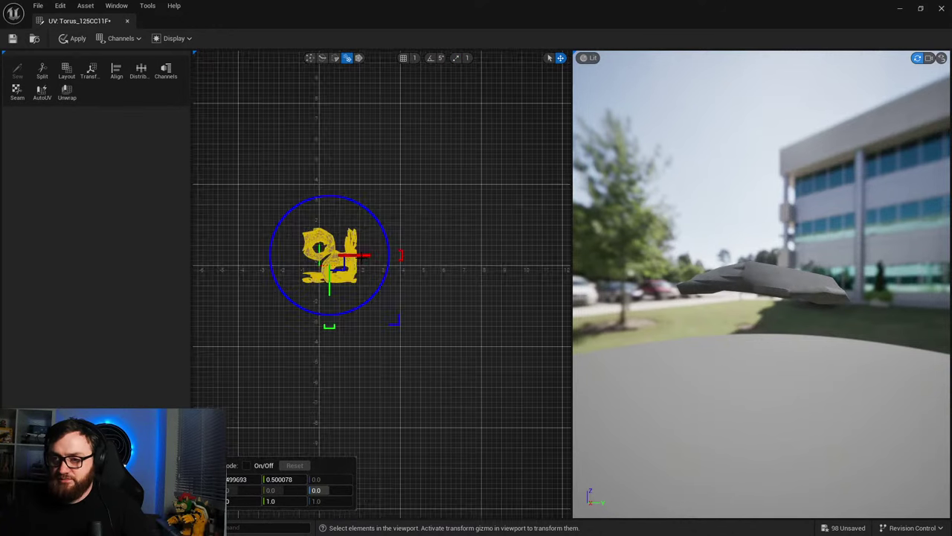
left_click(14, 39)
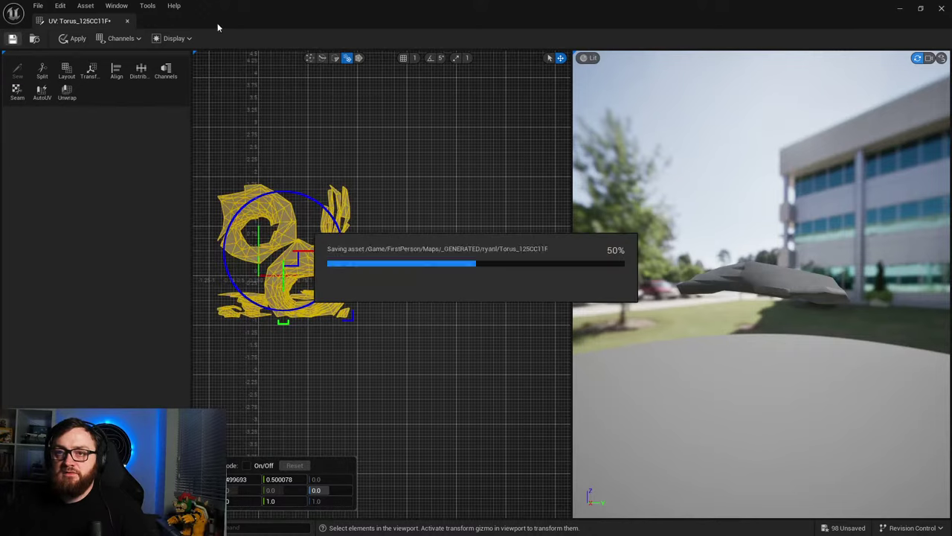
left_click_drag(216, 24, 137, 299)
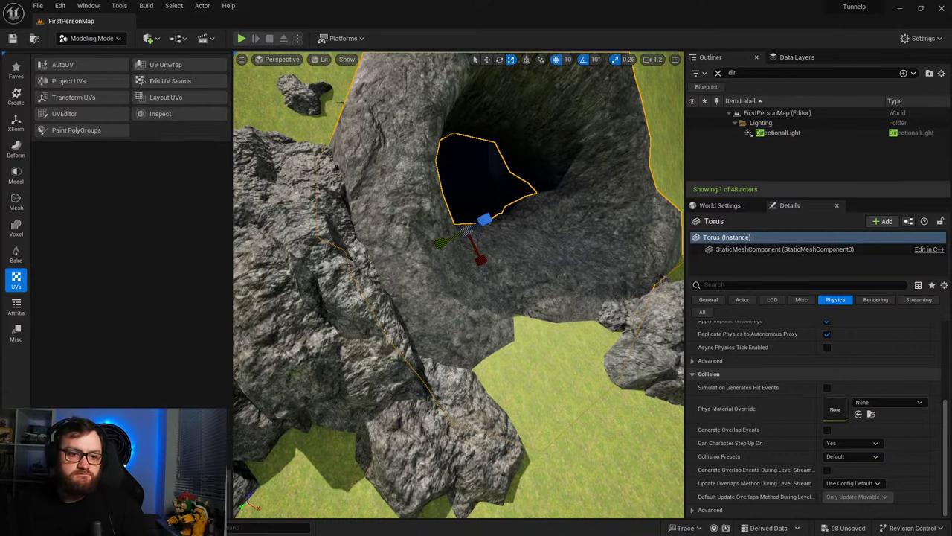
Step: Examine the rock texture on the torus at the cave entrance and the dark tunnel interior from several viewpoints
key("w")
right_click_drag(502, 362, 562, 304)
key("w")
key("s")
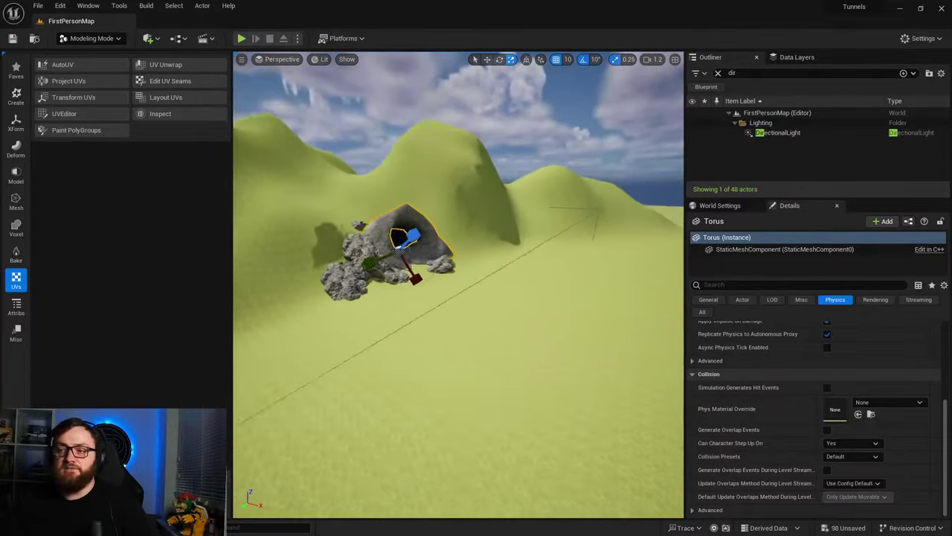
right_click_drag(496, 295, 525, 345)
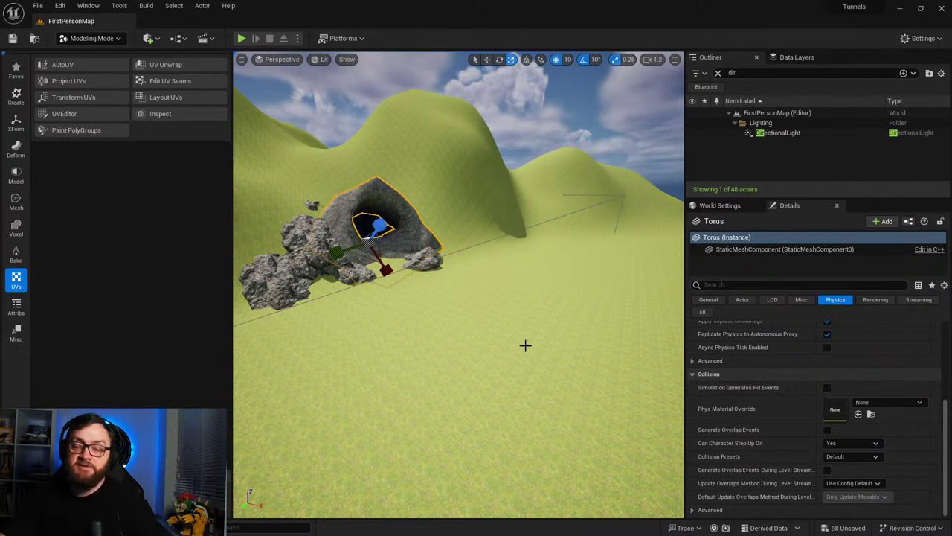
right_click_drag(508, 383, 417, 387)
key("d")
key("w")
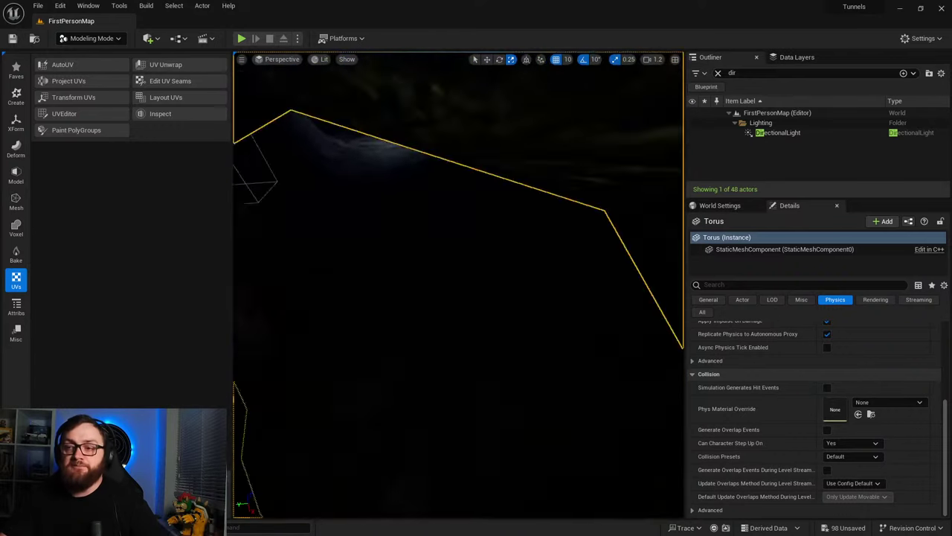
key("f")
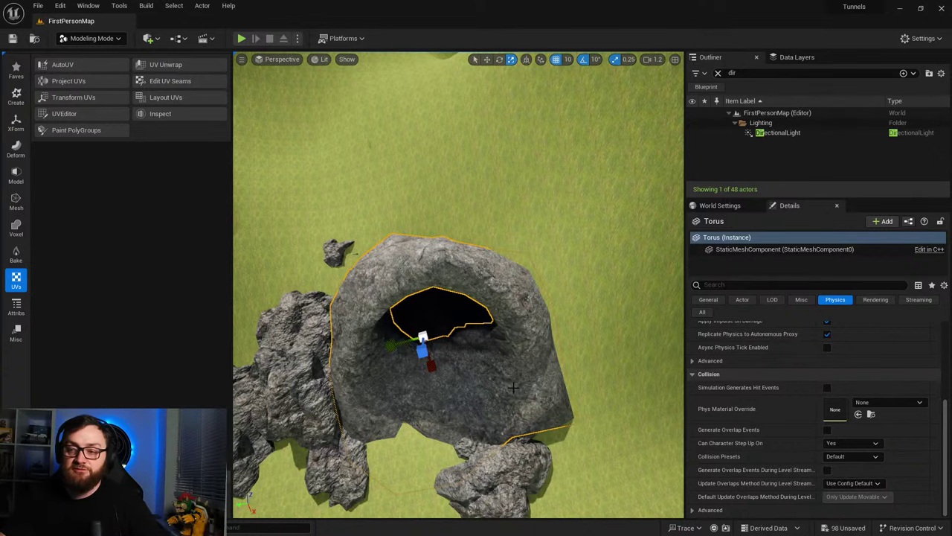
scroll(514, 387, "up", 10)
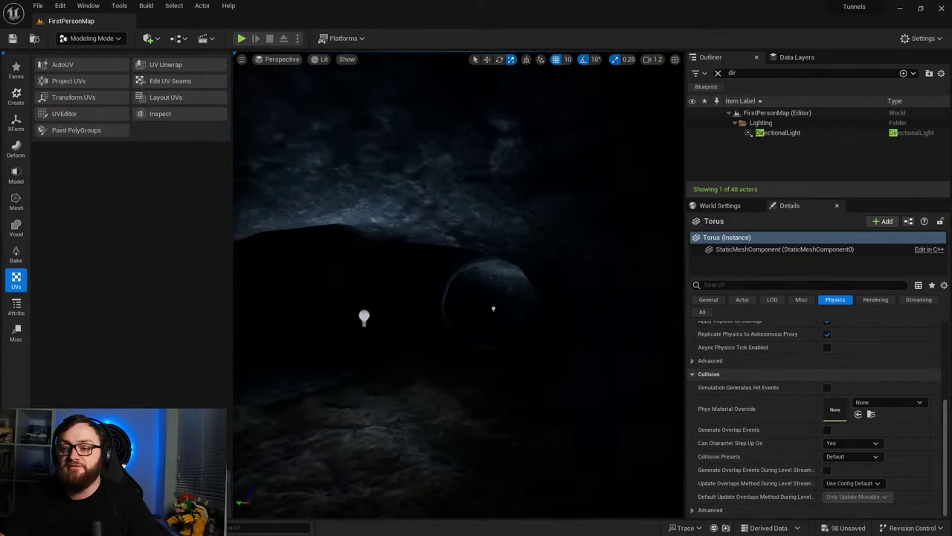
key("w")
right_click_drag(459, 297, 625, 291)
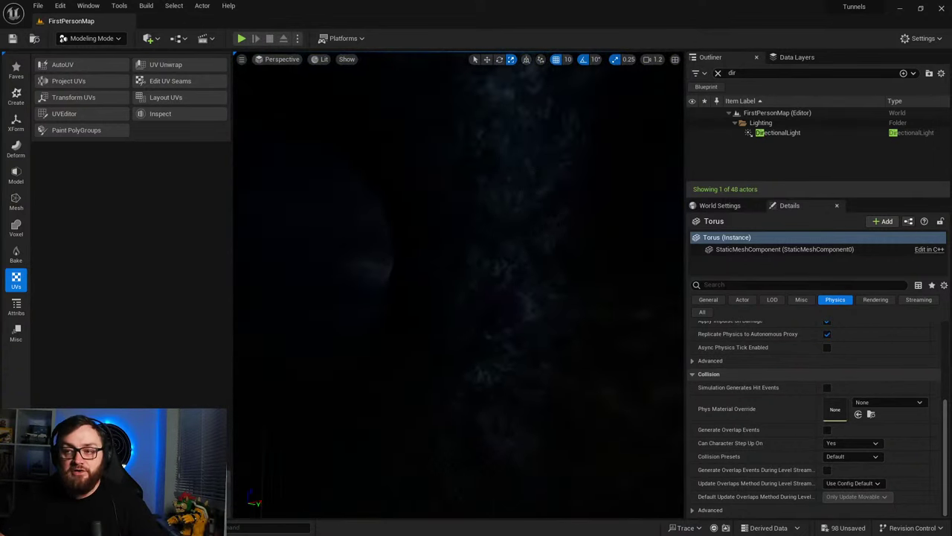
key("f")
right_click_drag(459, 284, 461, 375)
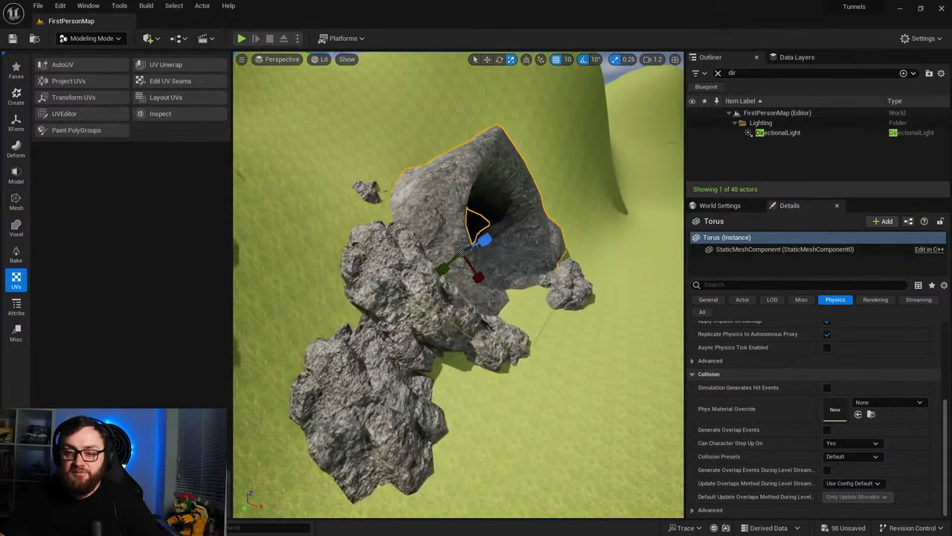
Step: Browse the project content to the user's subfolder of _GENERATED in FirstPerson/Maps, where the generated static meshes are stored
key("ctrl+space")
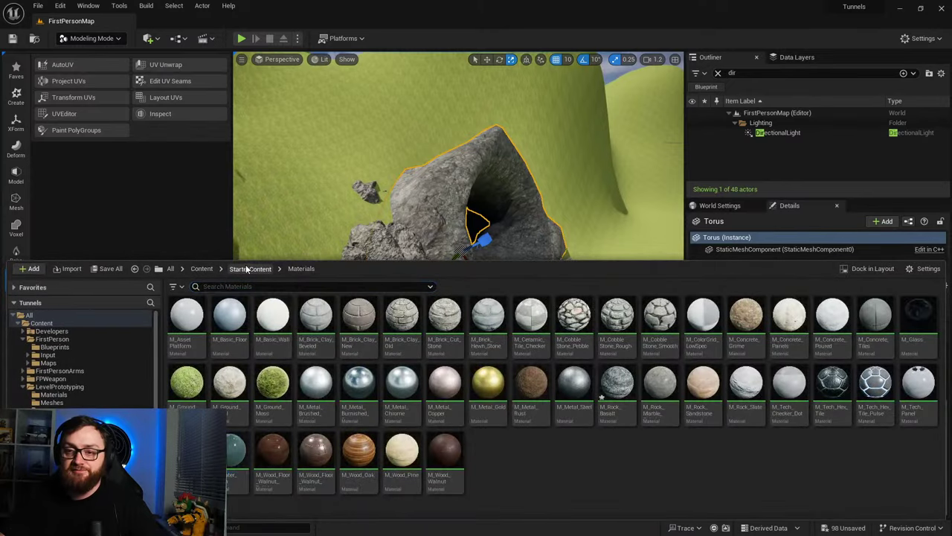
left_click(246, 269)
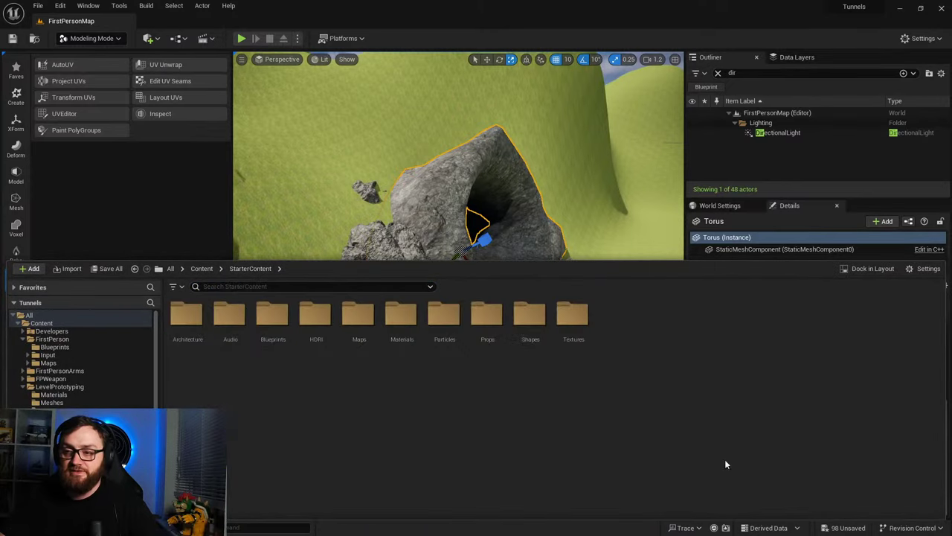
left_click(200, 268)
left_click(229, 320)
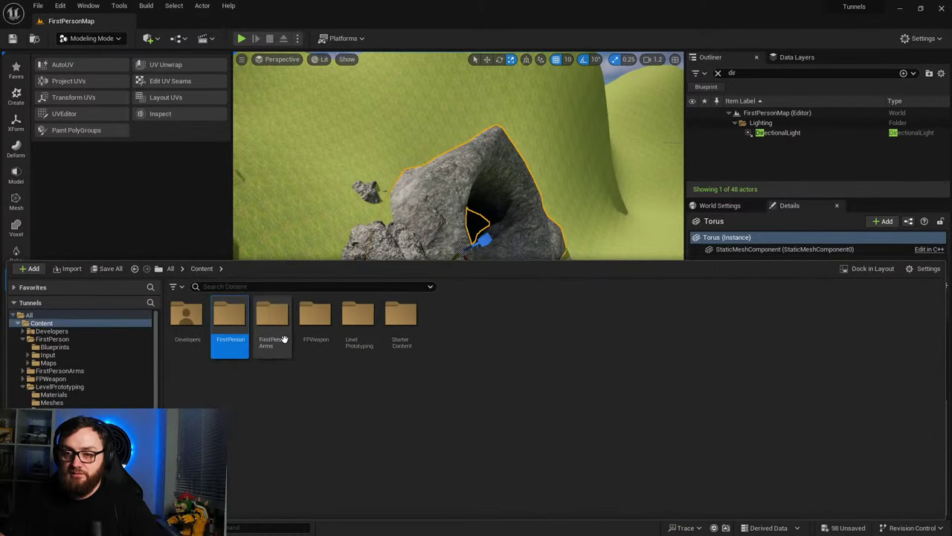
double_click(229, 320)
double_click(273, 318)
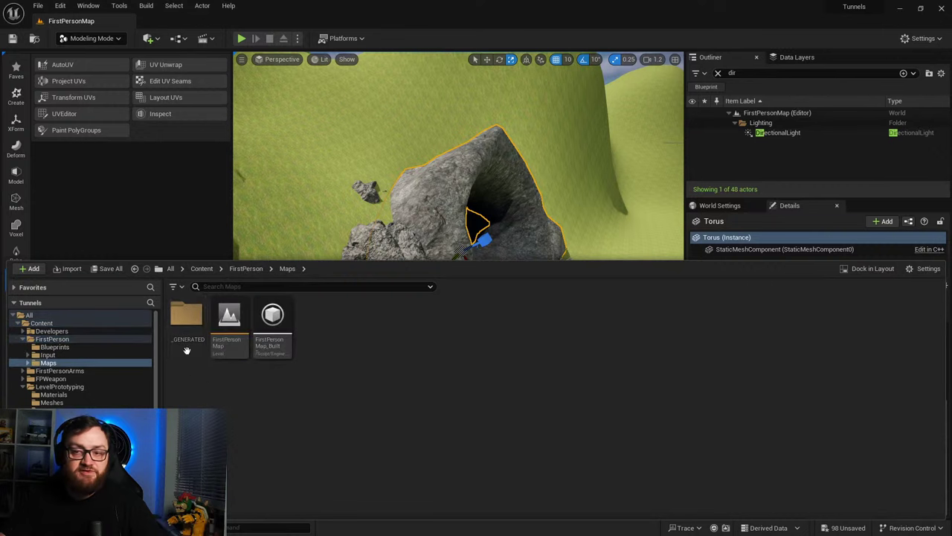
double_click(187, 320)
double_click(188, 323)
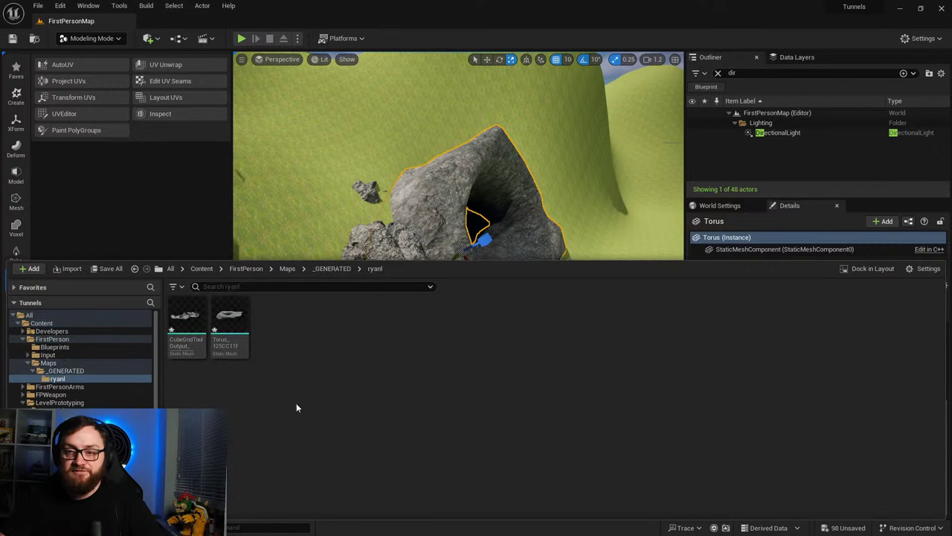
Step: Place the CubeGridToolOutput static mesh from the generated assets on the open grass away from the cave entrance and raise it above the ground
right_click_drag(327, 201, 439, 174)
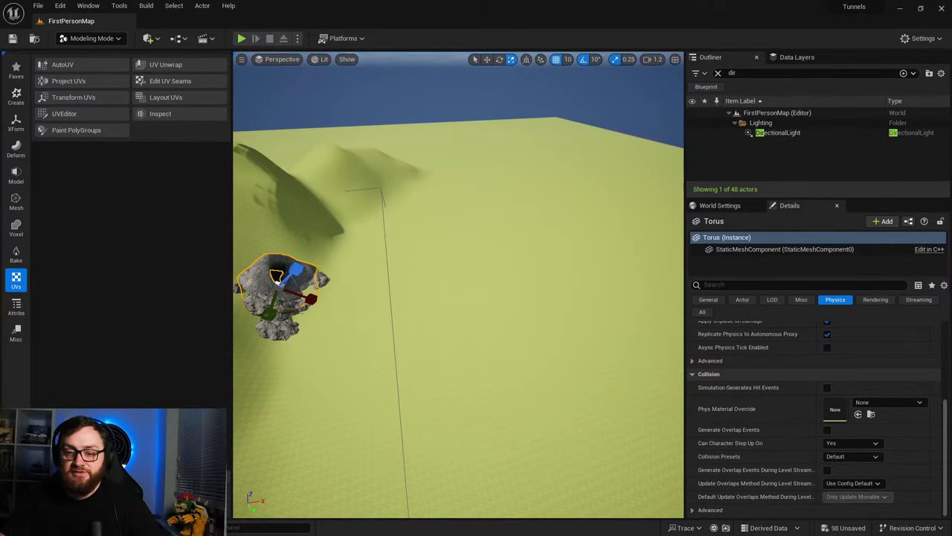
key("ctrl+space")
left_click_drag(196, 323, 660, 258)
right_click_drag(518, 287, 584, 283)
key("w")
left_click_drag(568, 199, 571, 166)
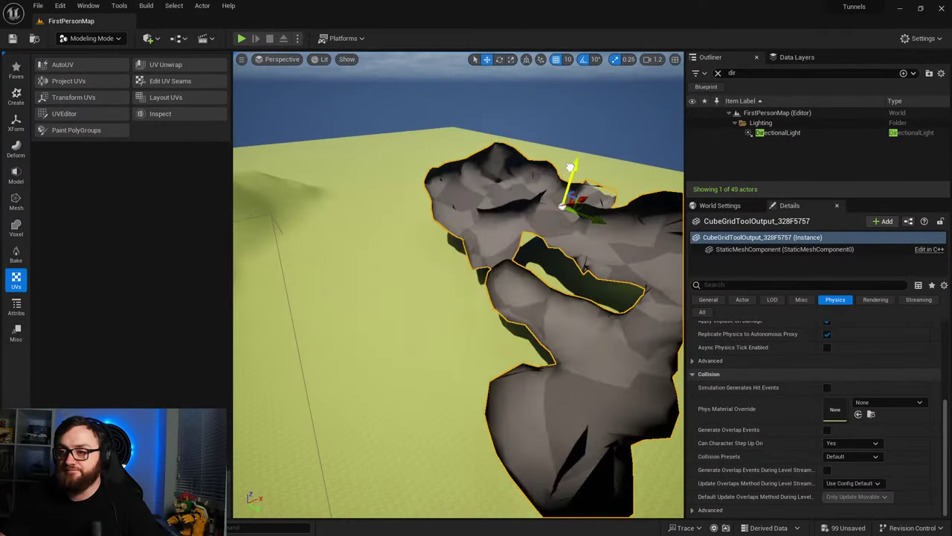
right_click_drag(521, 223, 610, 223)
key("w")
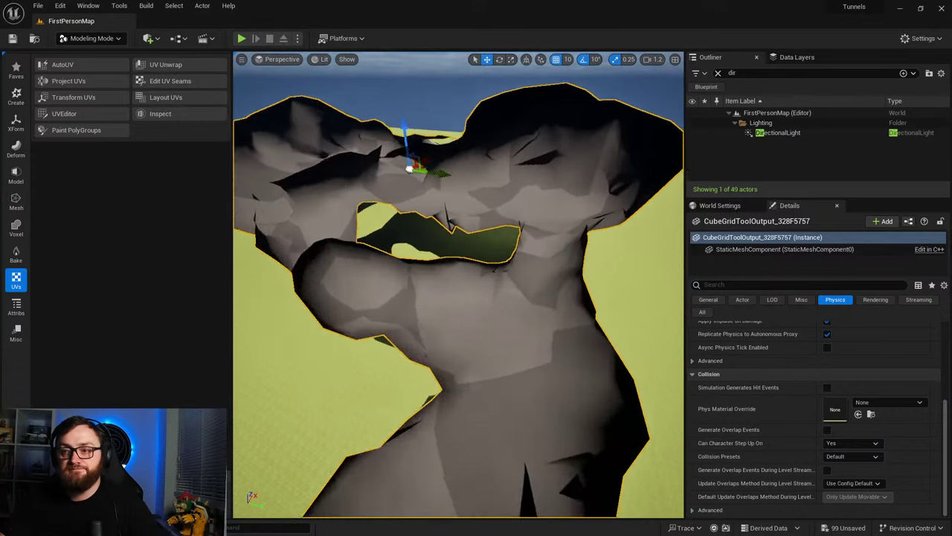
right_click_drag(519, 284, 518, 285)
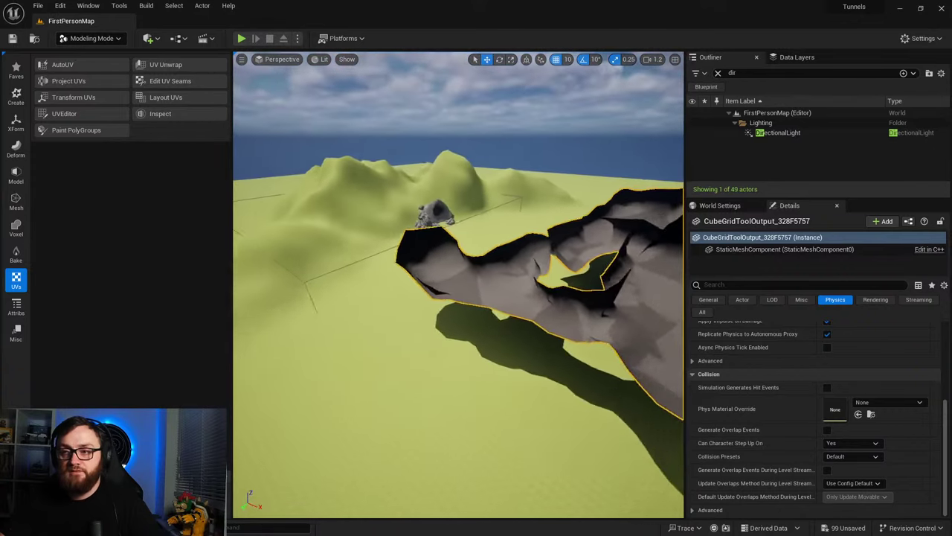
Step: Duplicate the placed tunnel mesh with a rotation, view it from ground level, and delete the copy
right_click_drag(523, 208, 522, 208)
key("e")
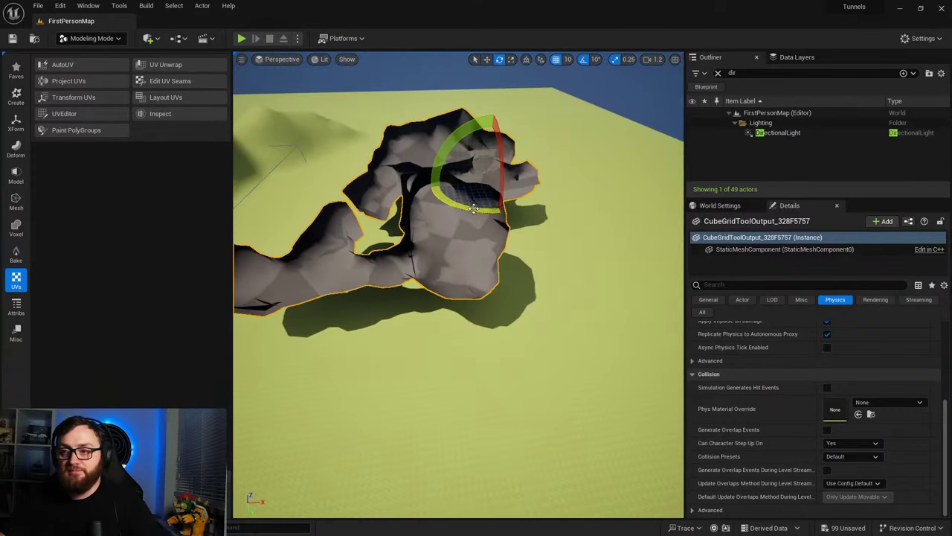
left_click_drag(473, 208, 539, 169, "alt")
key("w")
mouse_move(540, 169)
right_mouse_down()
mouse_move(545, 160)
mouse_move(517, 177)
mouse_move(549, 176)
mouse_move(525, 175)
right_mouse_up()
right_click_drag(588, 173, 542, 206)
key("Delete")
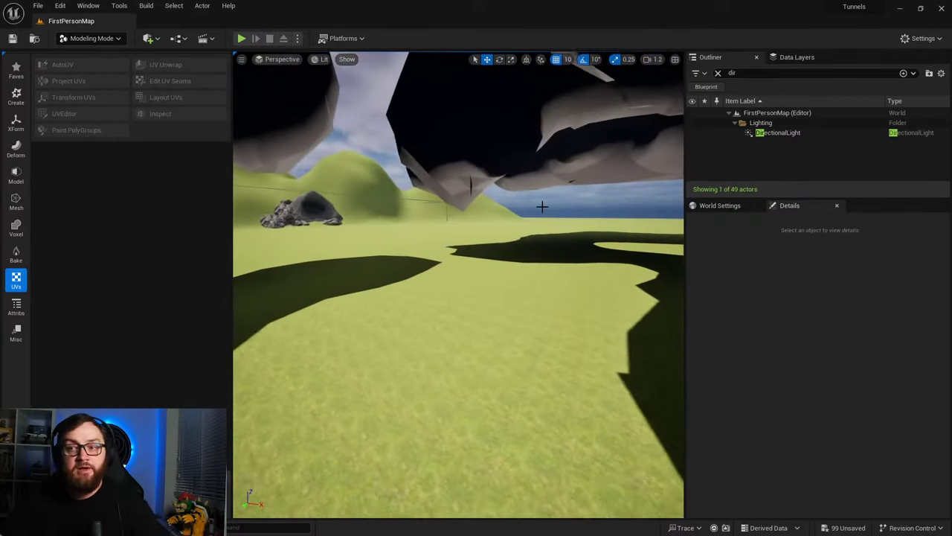